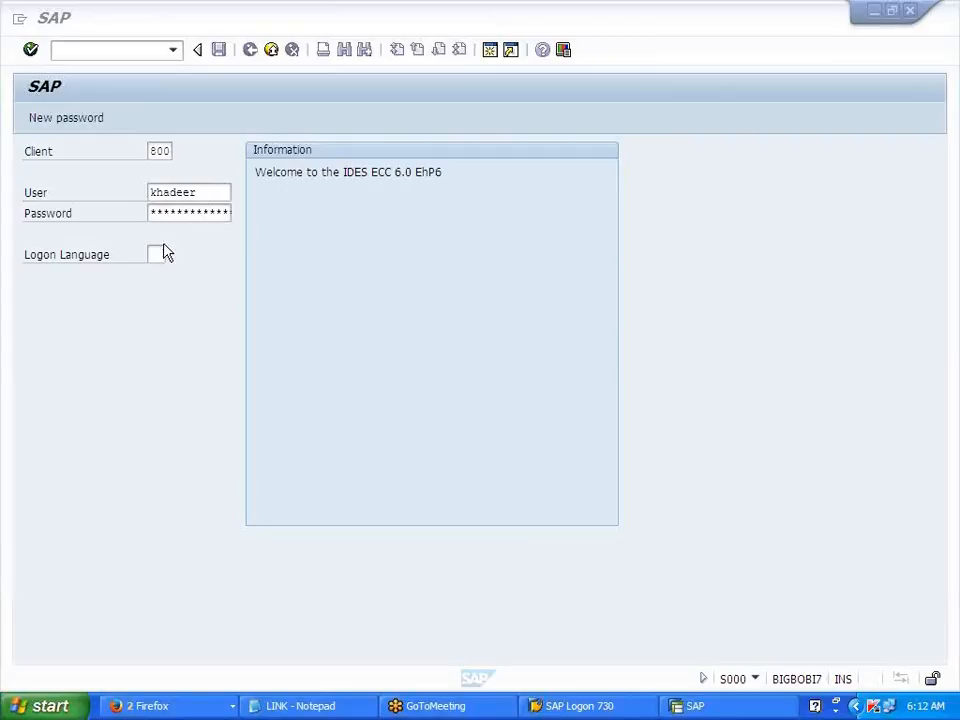
Enter the account password and log on to client 800.
click(170, 213)
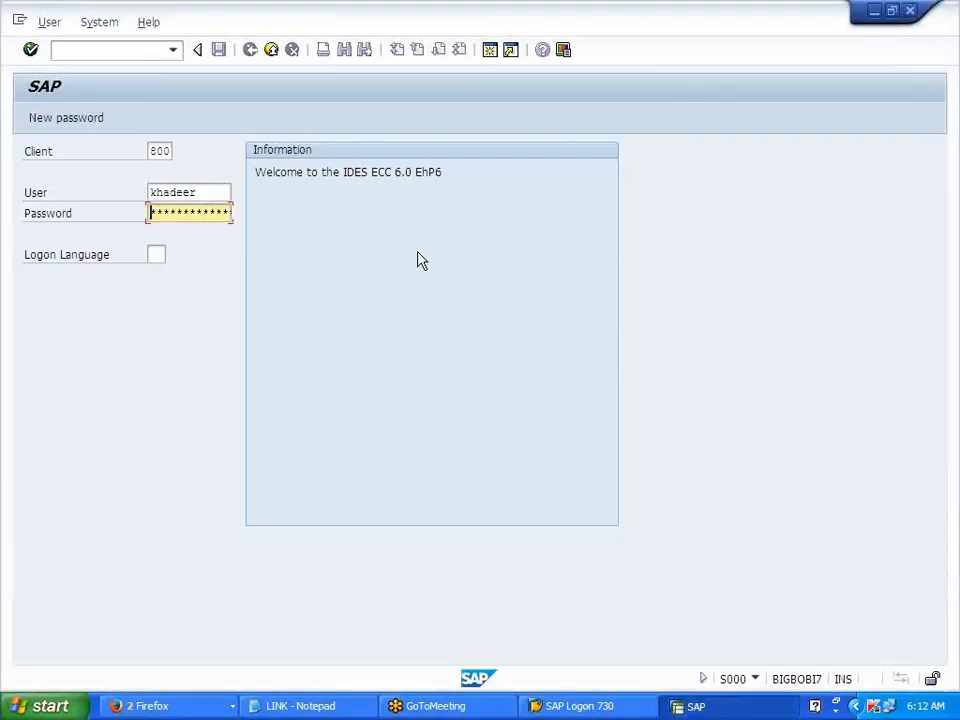
key(Return)
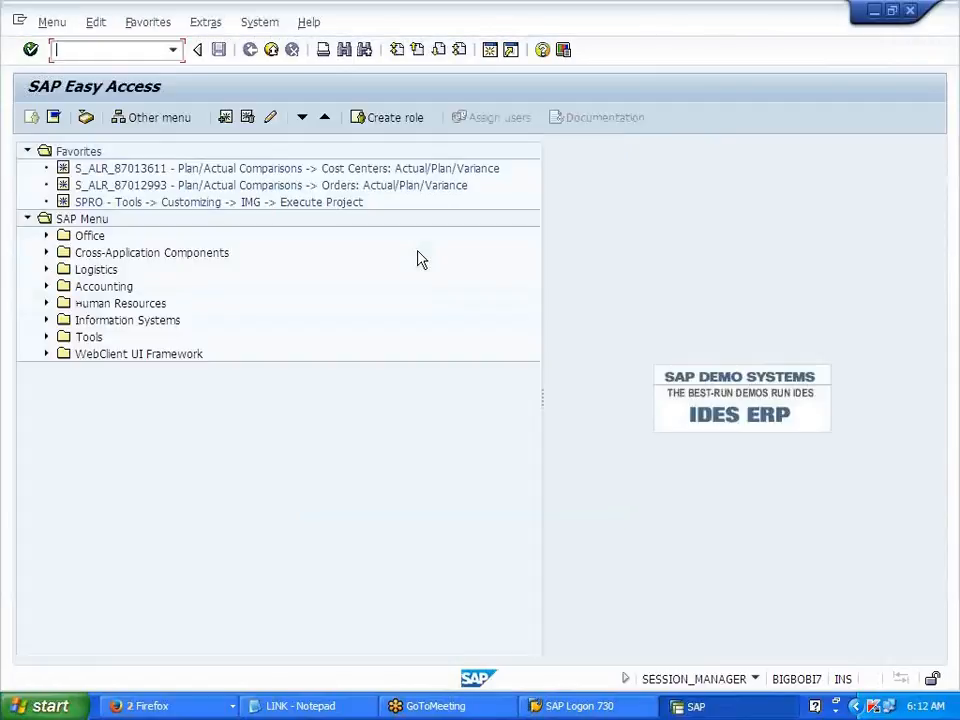
click(195, 706)
right_click(281, 658)
click(499, 583)
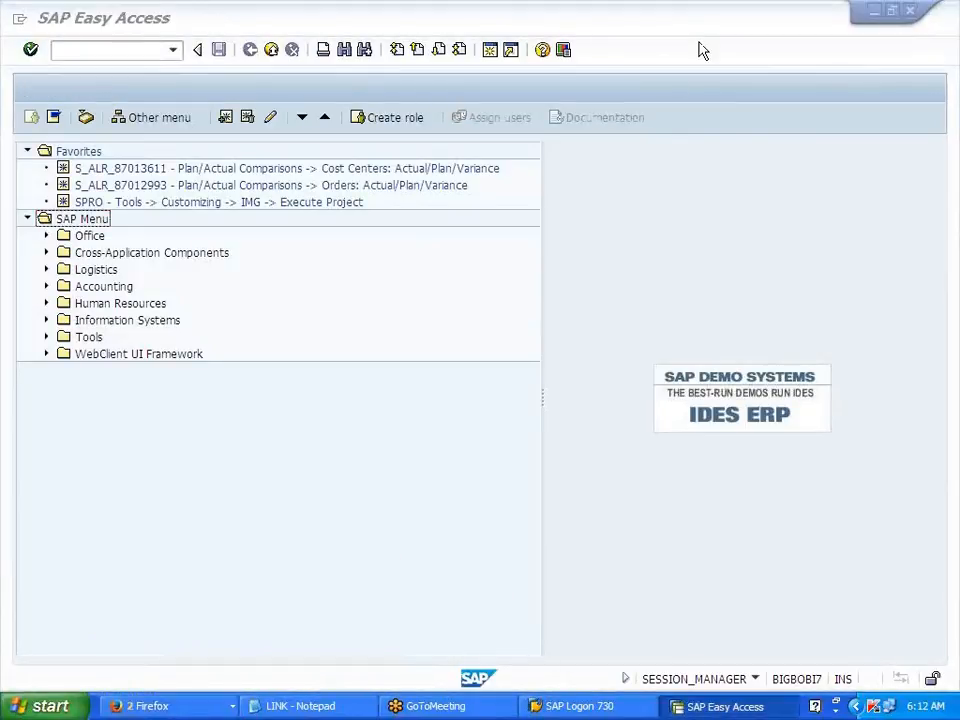
Minimize the SAP Easy Access and SAP Logon windows and open the SESSIONS folder on Local Disk (D:).
click(873, 10)
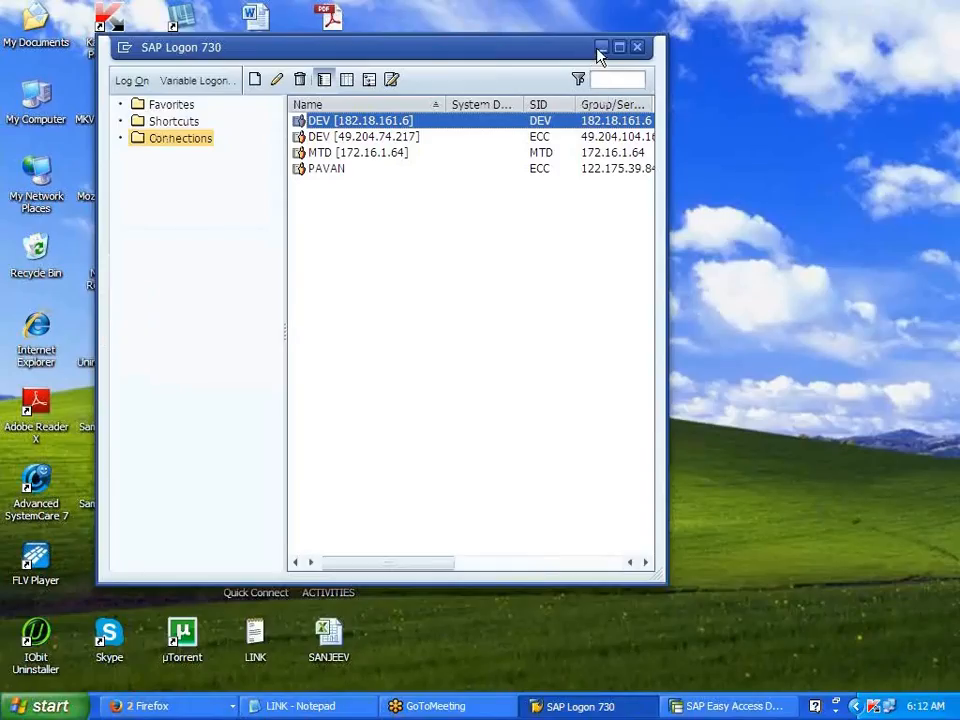
click(601, 47)
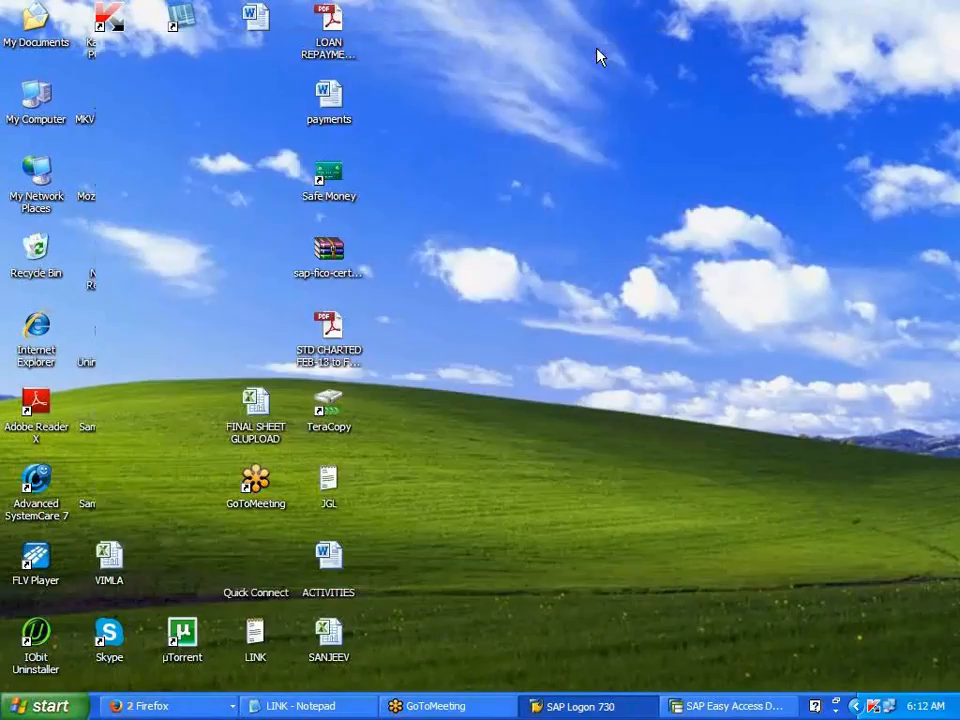
double_click(25, 122)
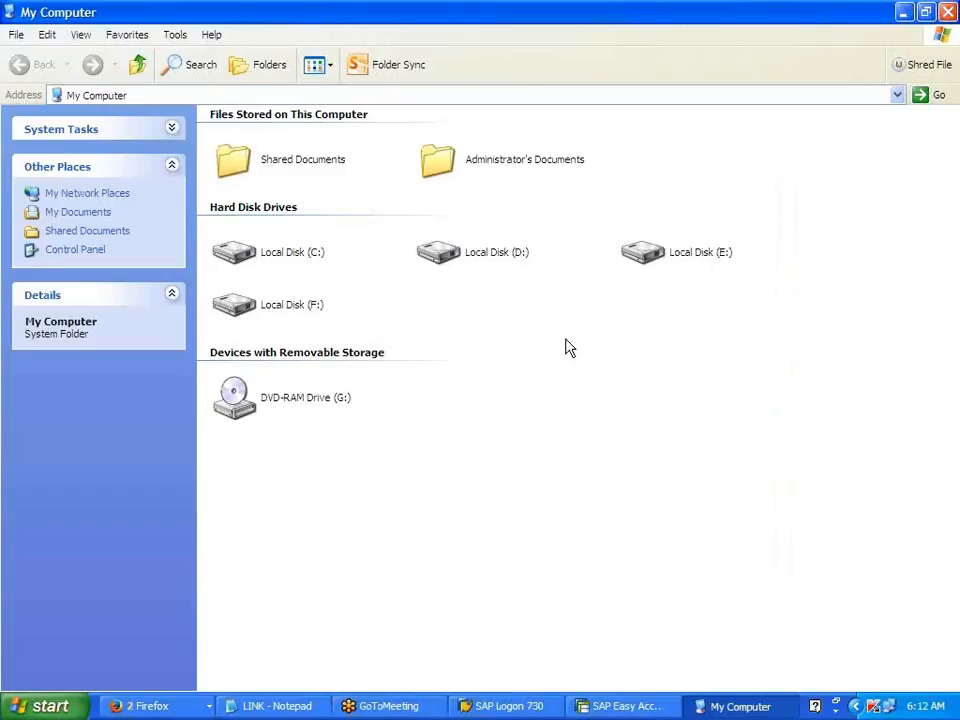
double_click(497, 256)
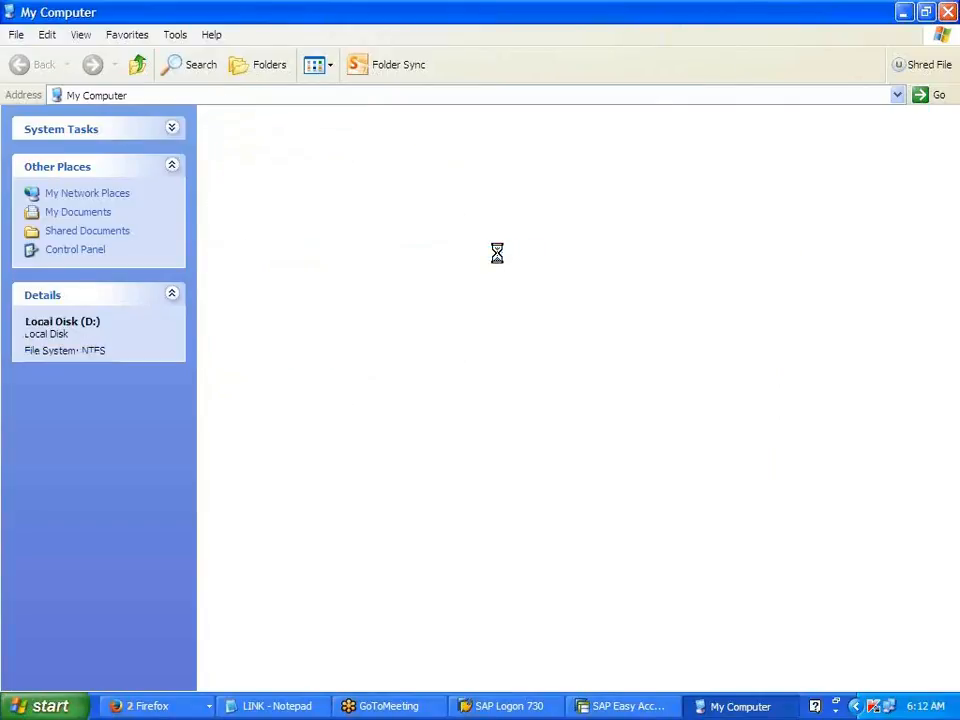
double_click(546, 145)
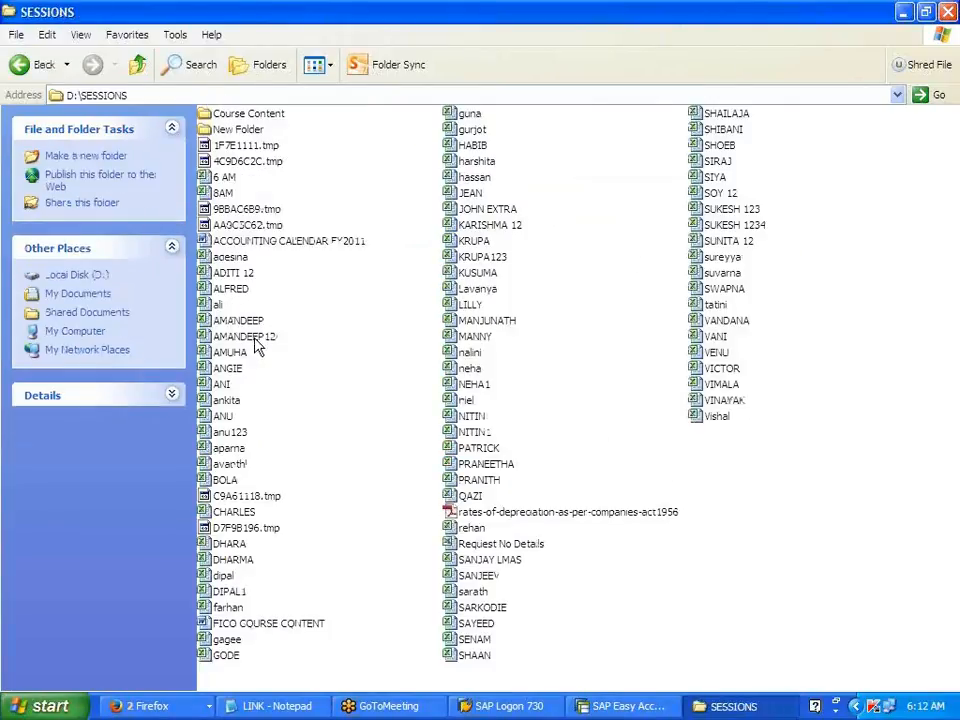
Find the SWAPNA workbook in the SESSIONS folder and open it in Excel.
click(255, 339)
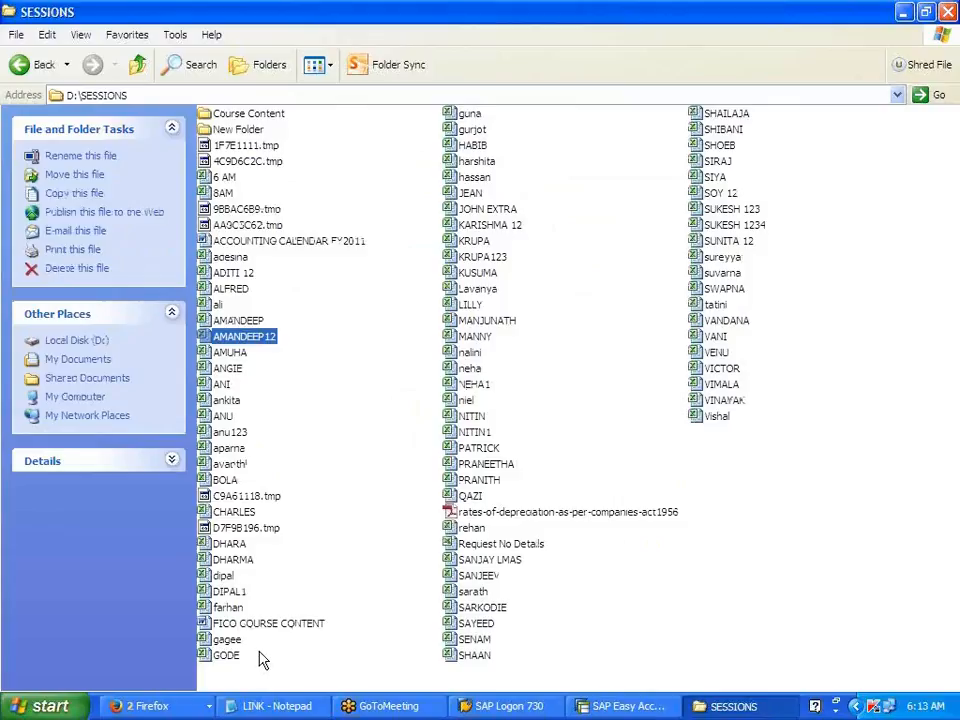
click(503, 212)
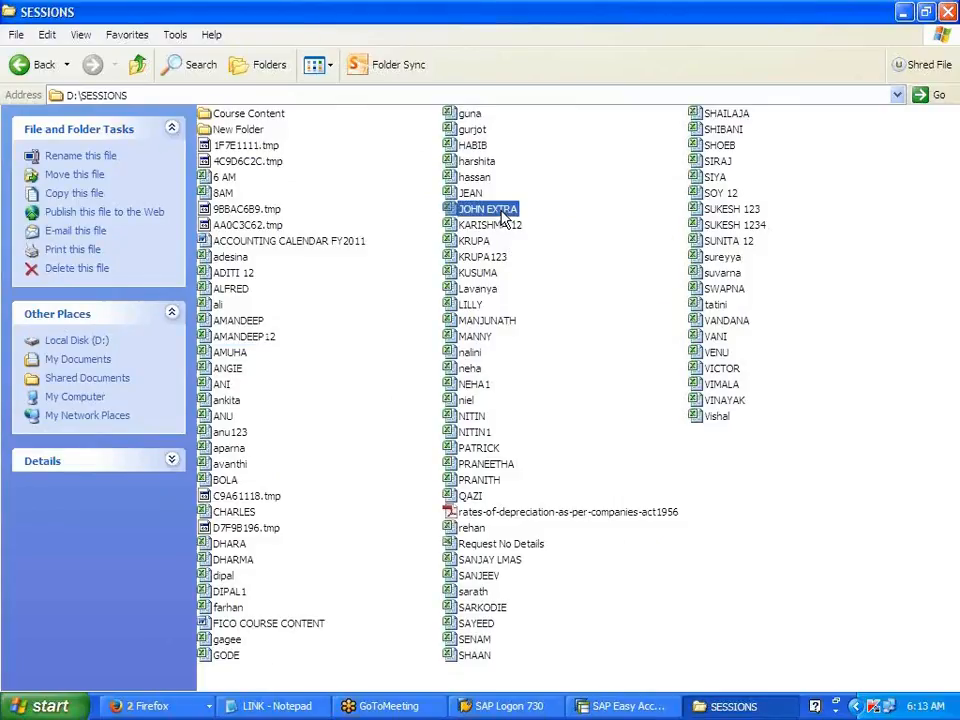
key(s)
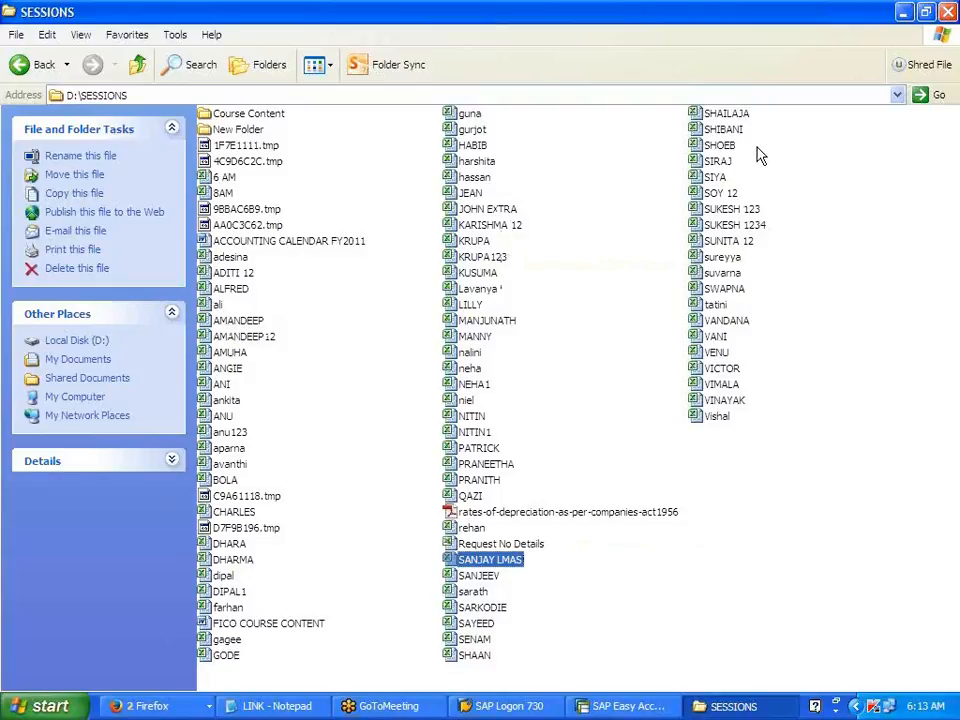
click(726, 289)
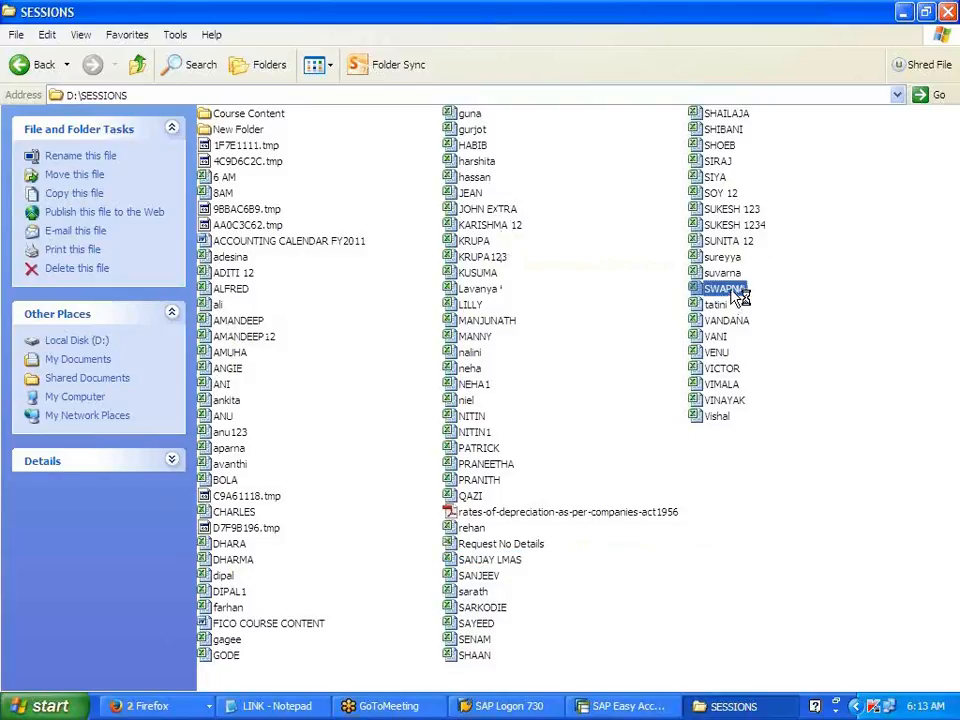
double_click(738, 292)
click(903, 13)
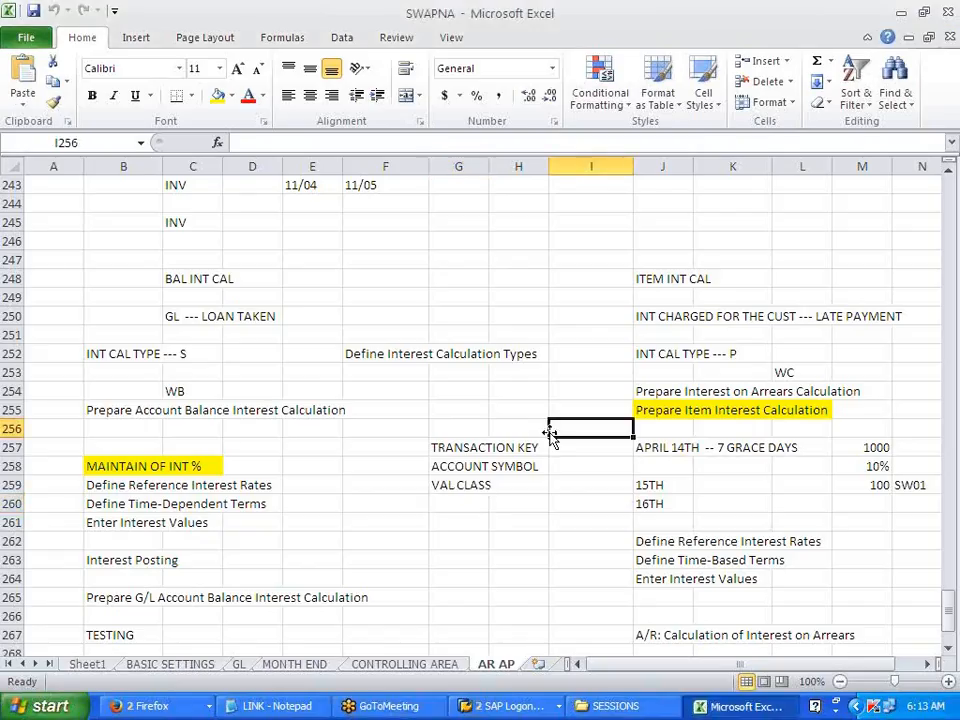
Review the notes on item interest calculation under ITEM INT CAL on the AR AP sheet.
scroll(550, 433, down, 4)
scroll(550, 435, up, 1)
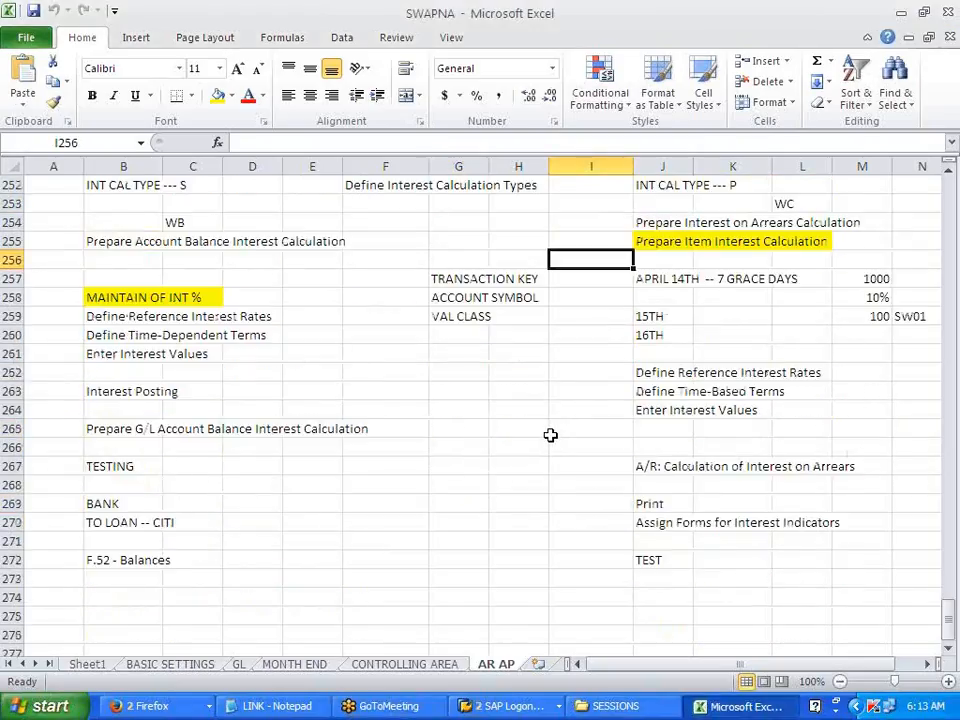
scroll(551, 435, up, 4)
click(664, 334)
scroll(662, 412, down, 4)
scroll(591, 540, down, 1)
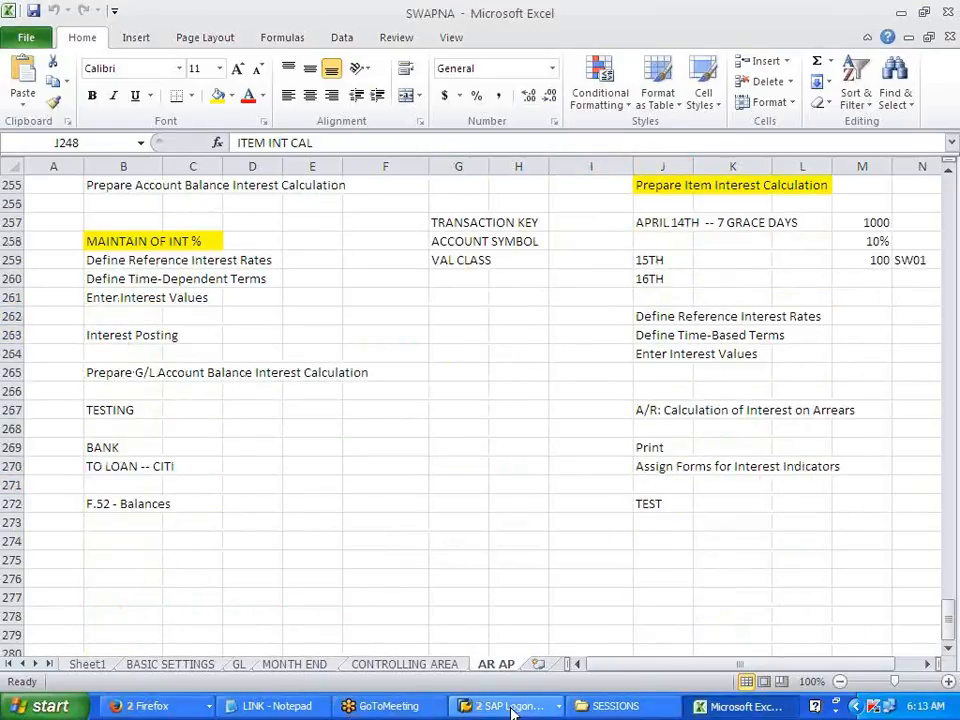
Switch to SAP Easy Access, start SPRO from the favorites and display the SAP Customizing Implementation Guide.
mouse_move(510, 706)
click(545, 656)
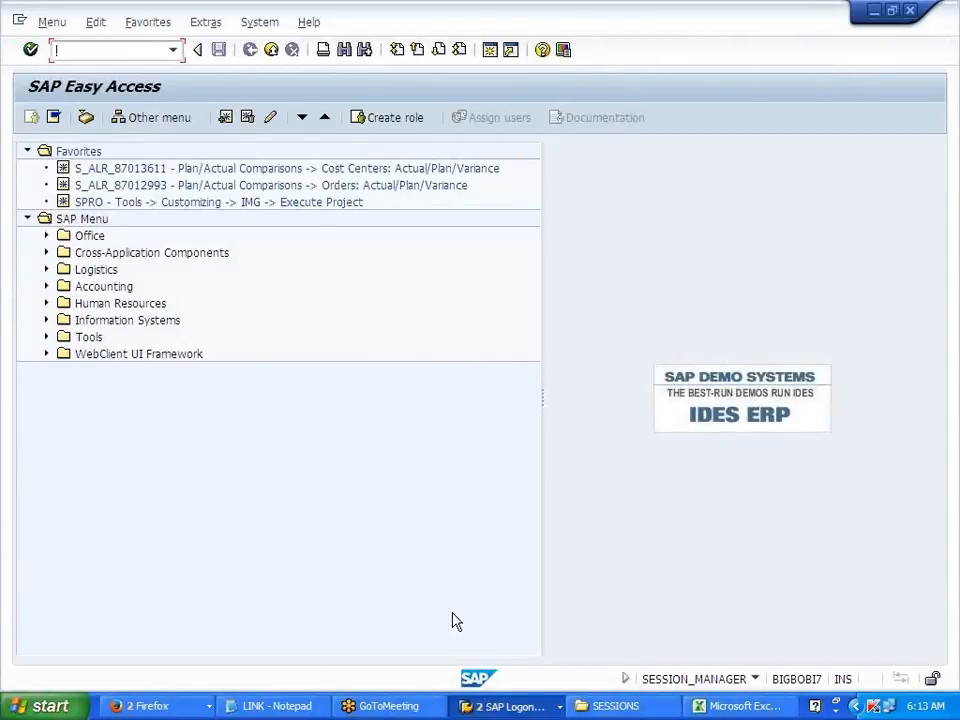
double_click(199, 210)
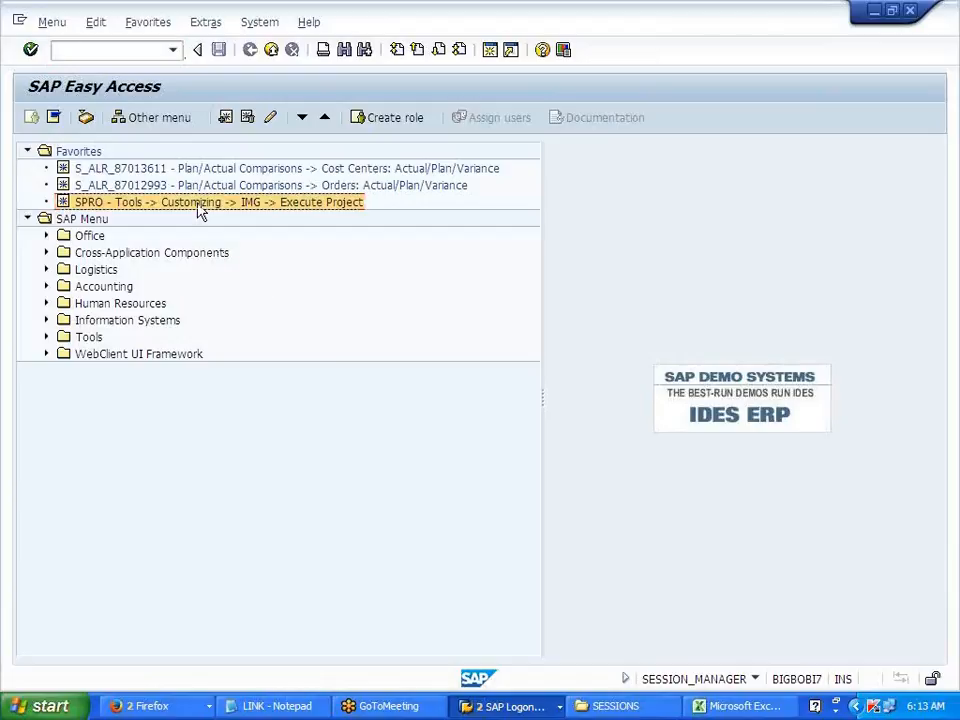
click(116, 120)
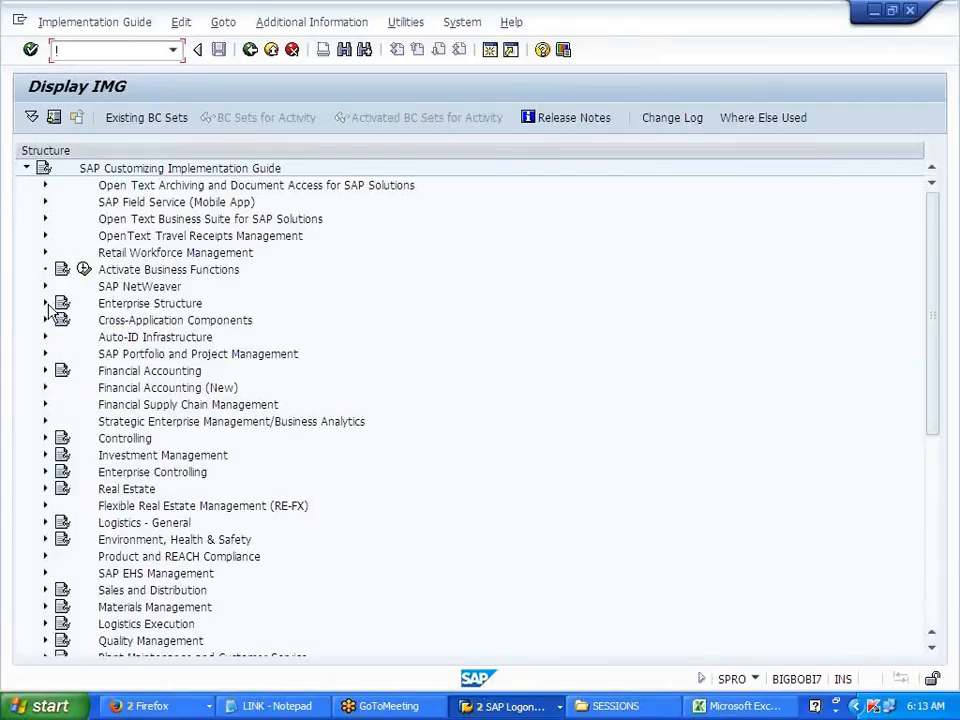
Expand Financial Accounting, Accounts Receivable and Accounts Payable, Business Transactions and Interest Calculation down to the activities of Interest Calculation Global Settings.
click(44, 303)
click(44, 303)
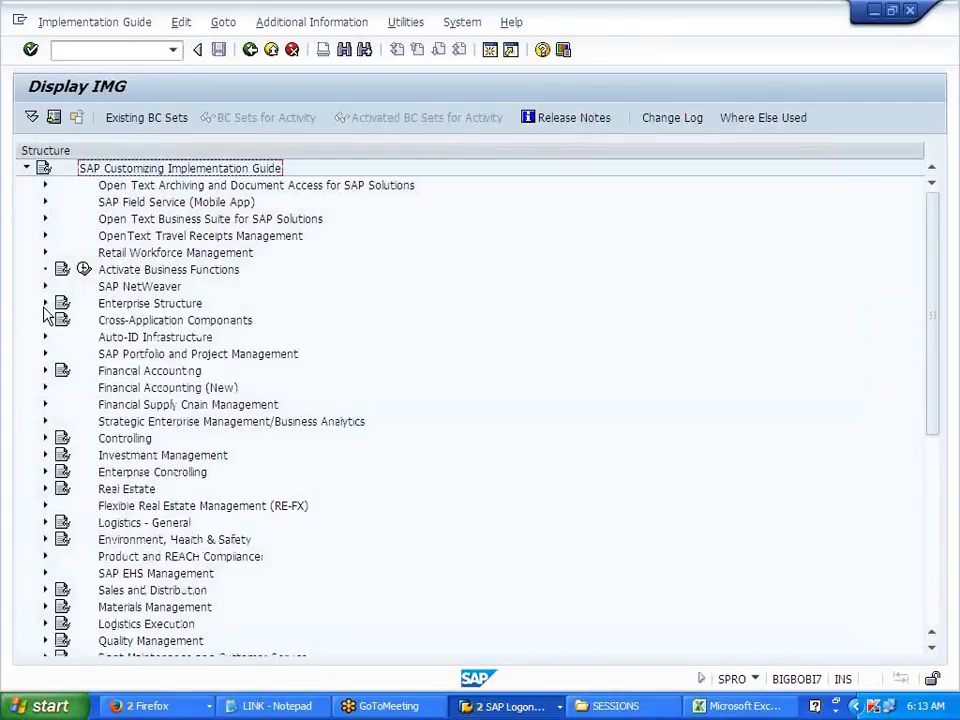
click(44, 371)
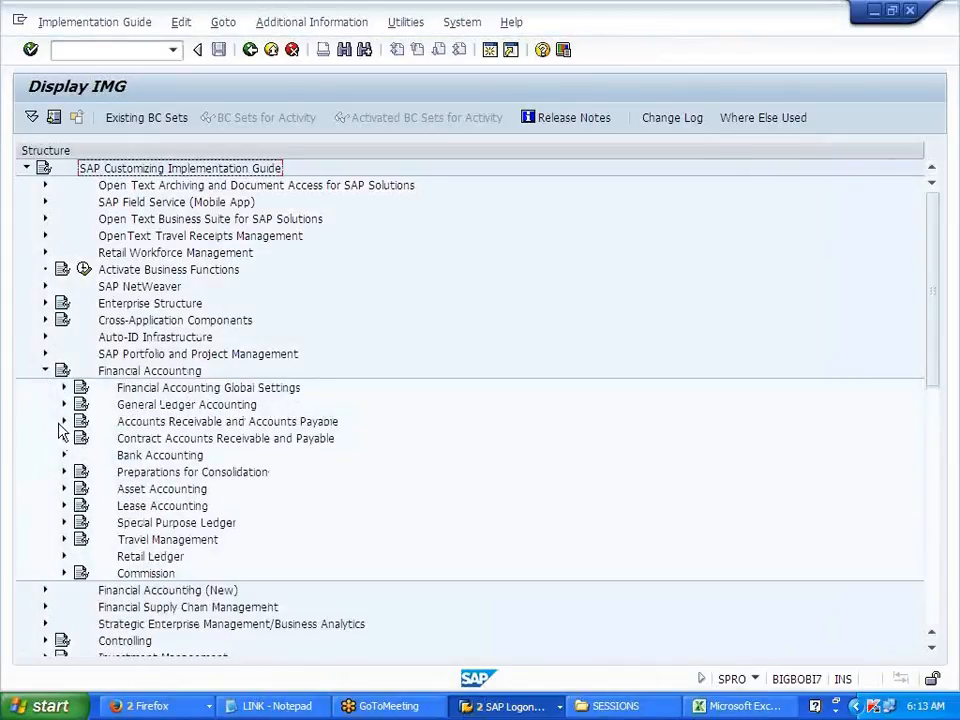
click(64, 421)
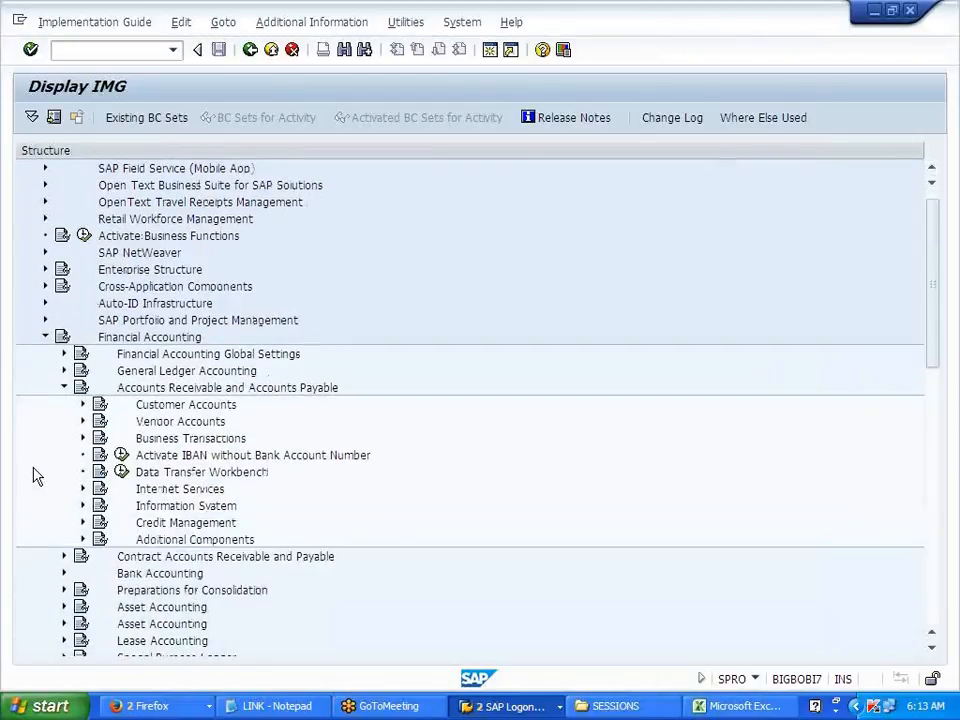
click(82, 388)
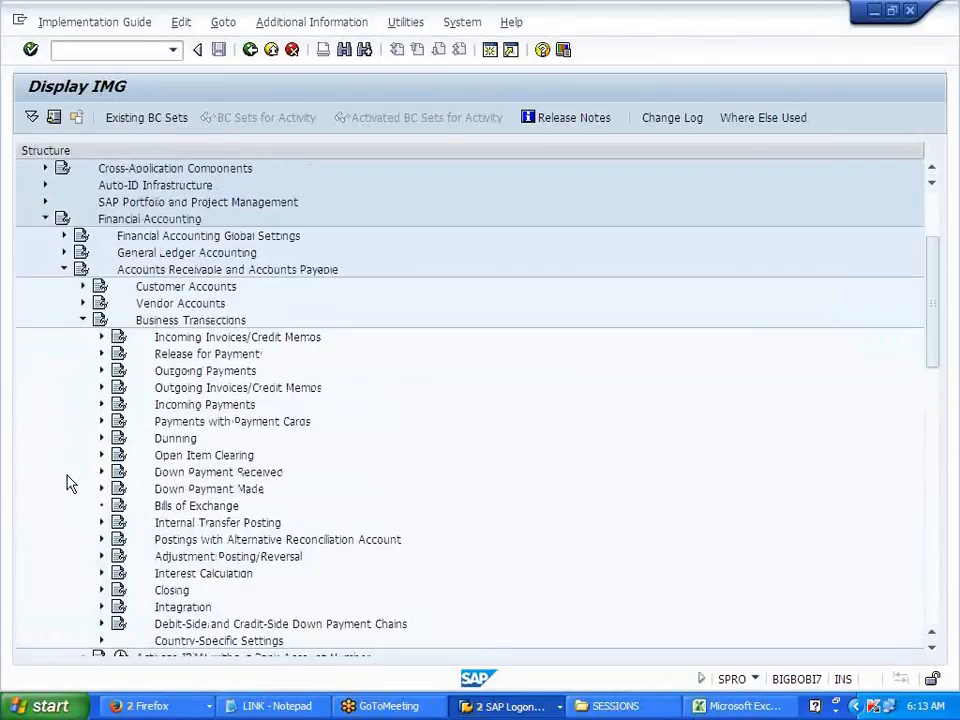
click(160, 389)
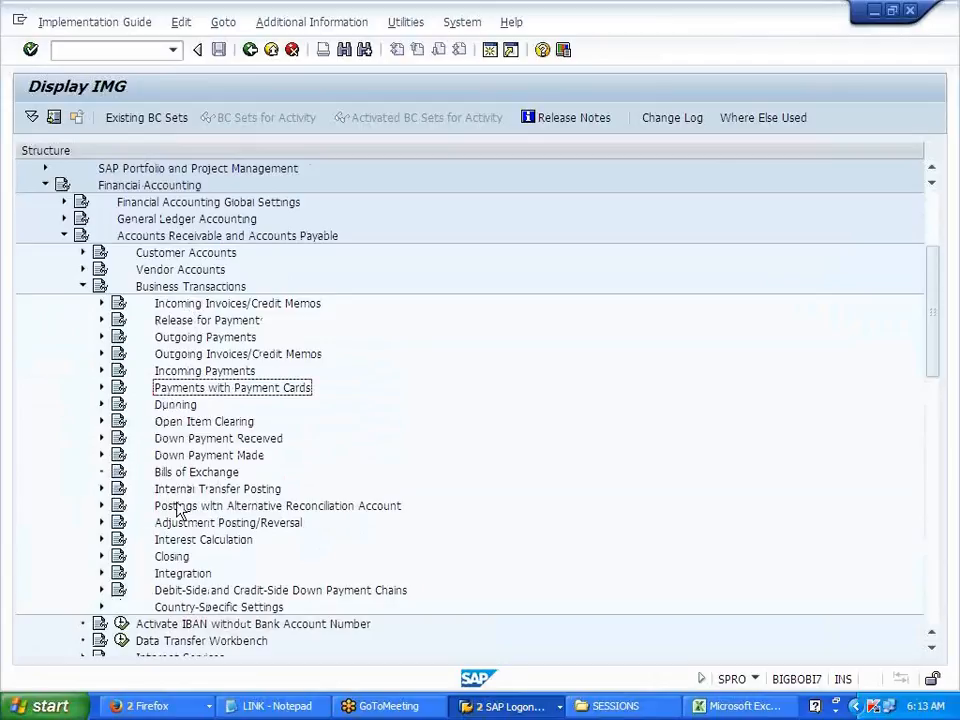
click(101, 540)
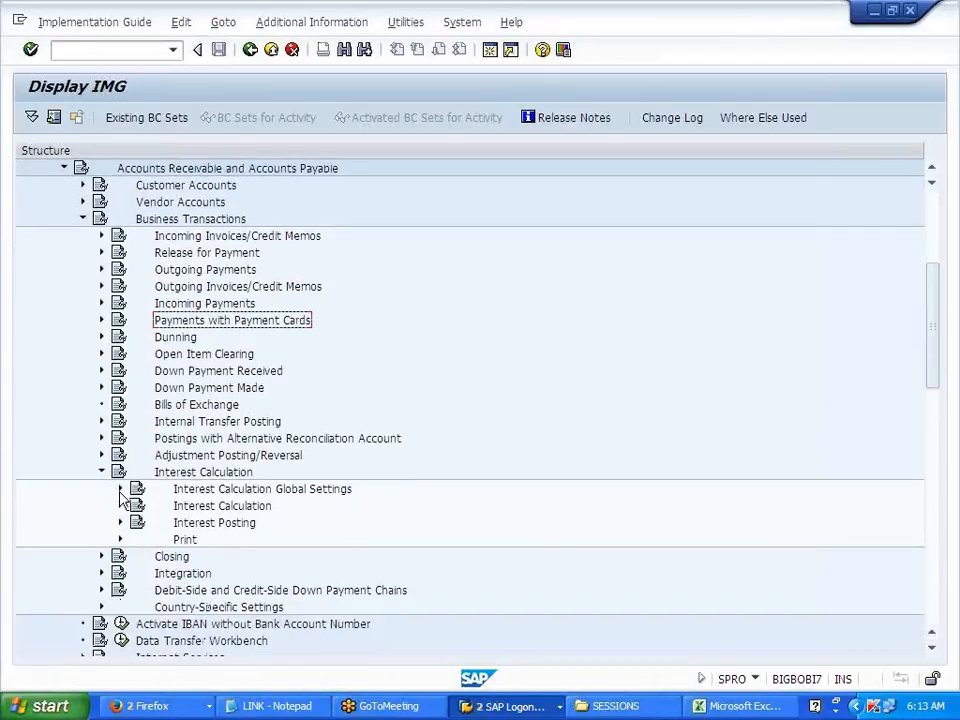
click(120, 489)
Execute Prepare Interest on Arrears Calculation, check the details of interest indicator KC and return to the IMG structure.
click(284, 540)
click(178, 540)
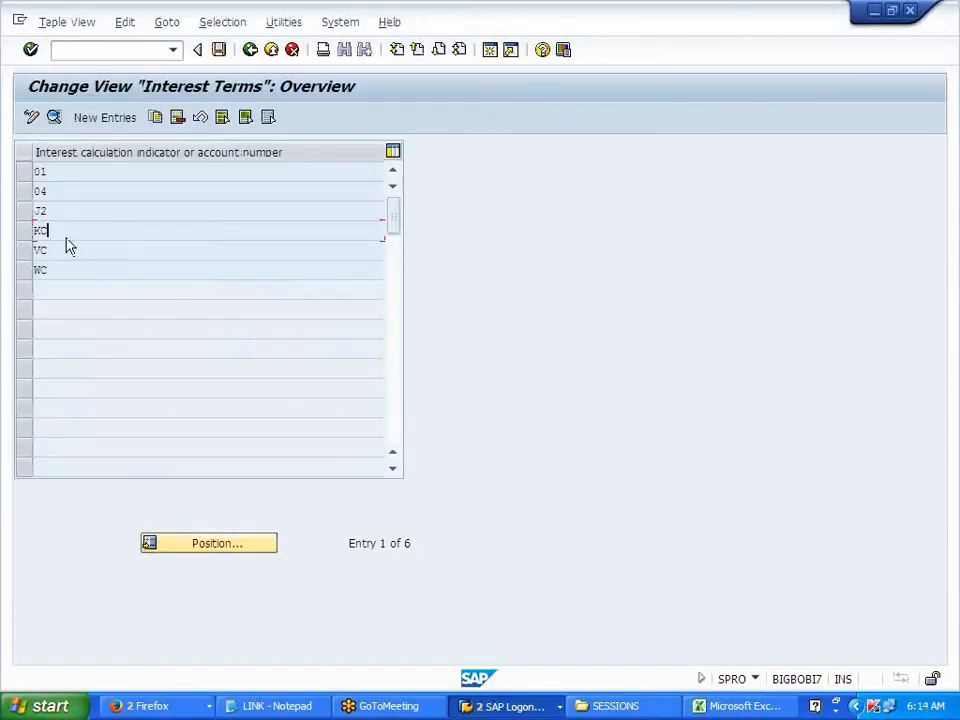
double_click(65, 246)
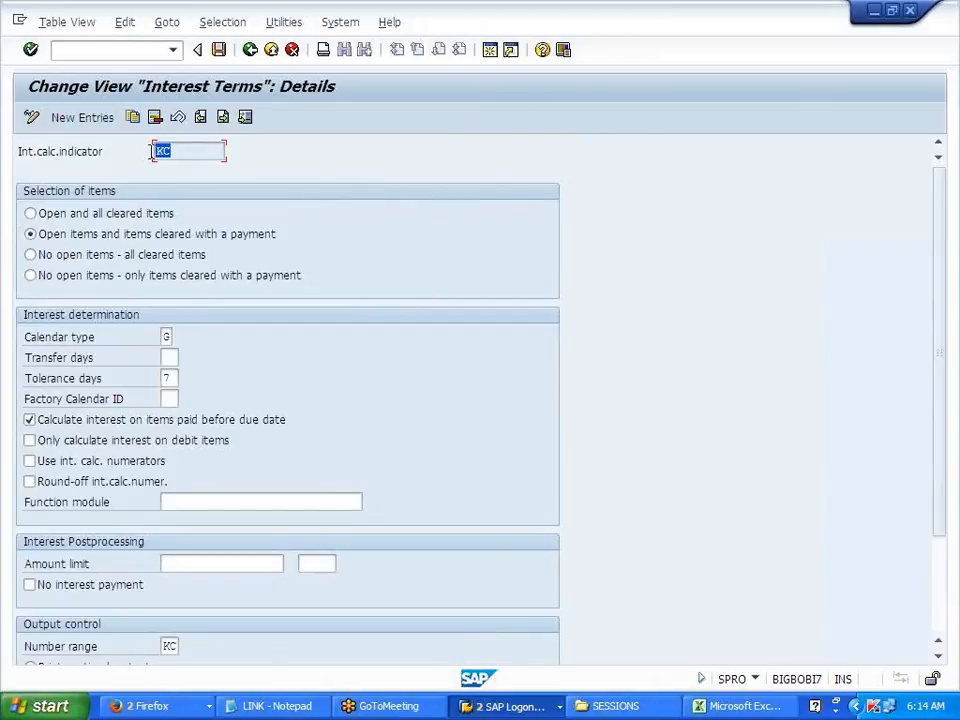
click(155, 151)
click(252, 51)
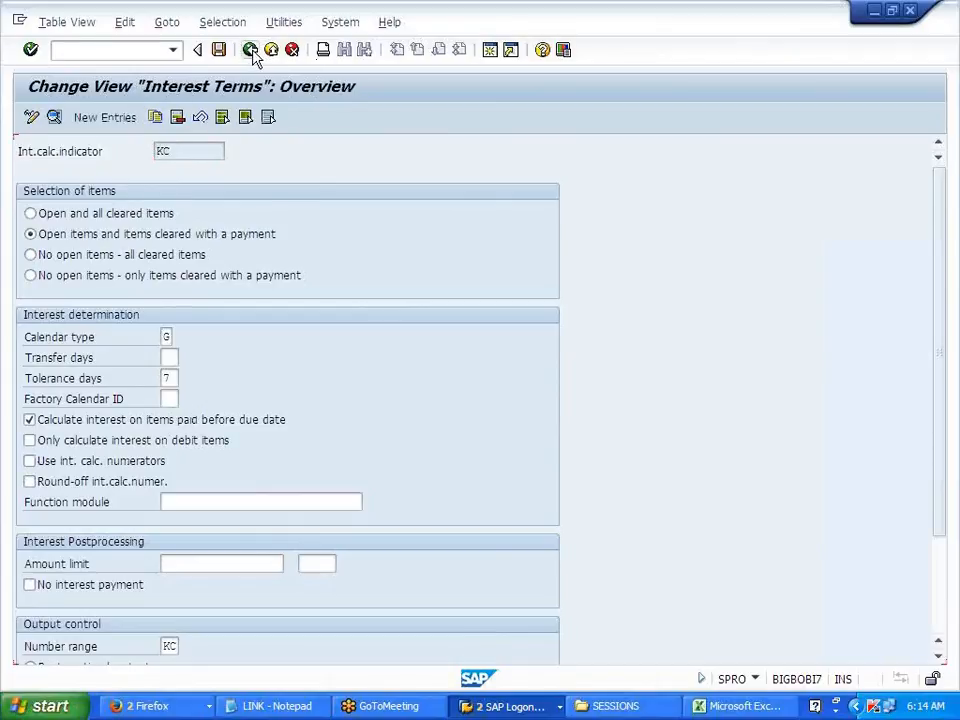
click(250, 51)
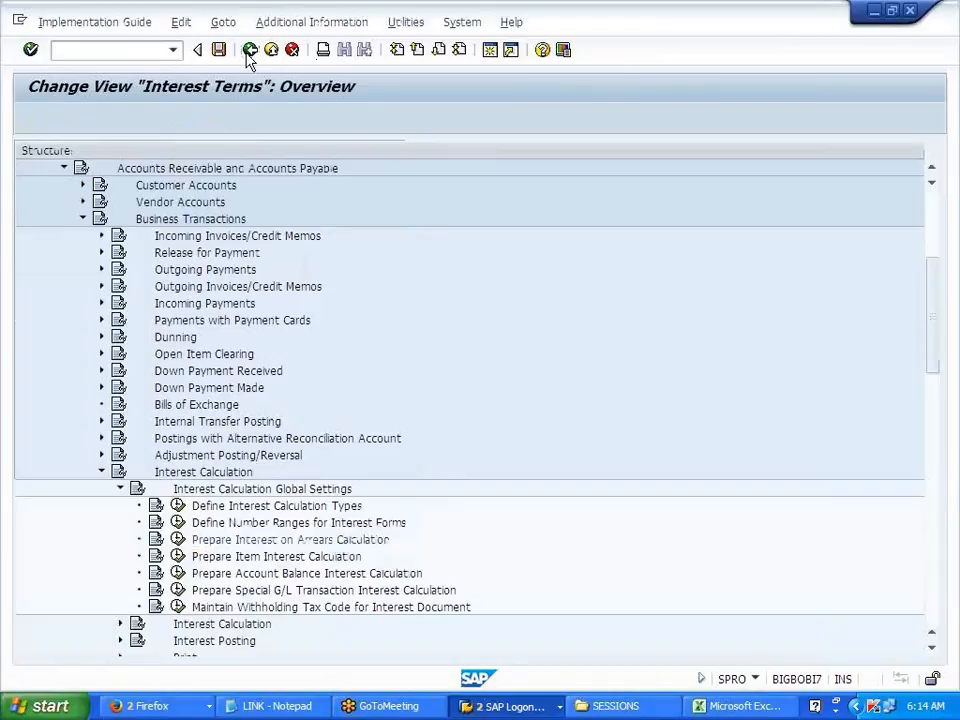
Open the Time-Dependent Interest Terms view from the Interest Calculation node and position the list on interest indicator KC.
scroll(260, 555, down, 3)
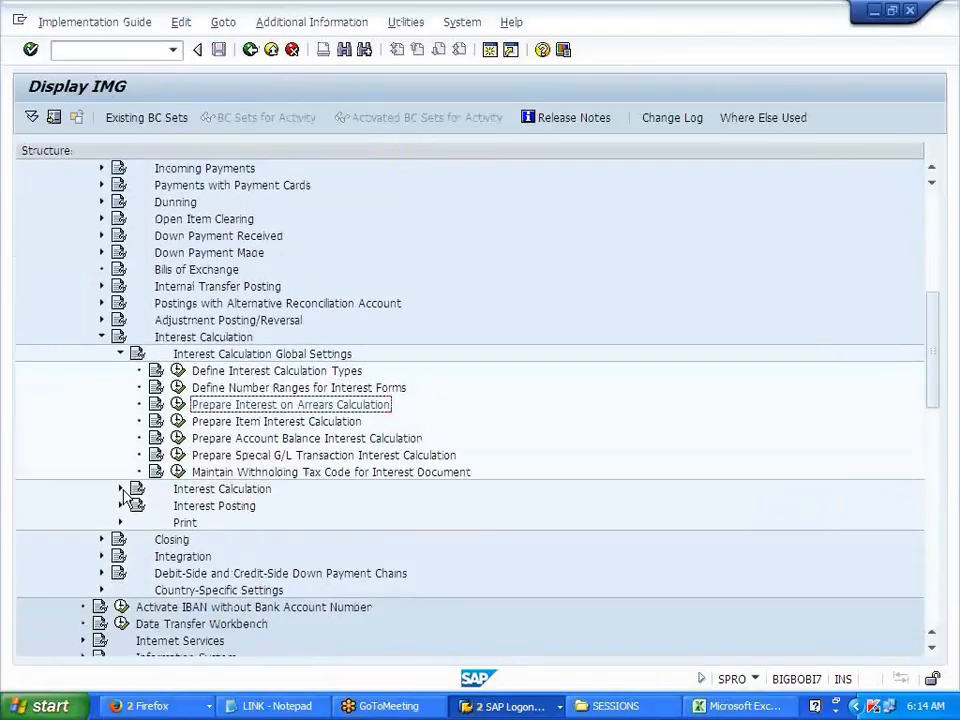
click(120, 488)
click(196, 526)
click(178, 523)
click(340, 566)
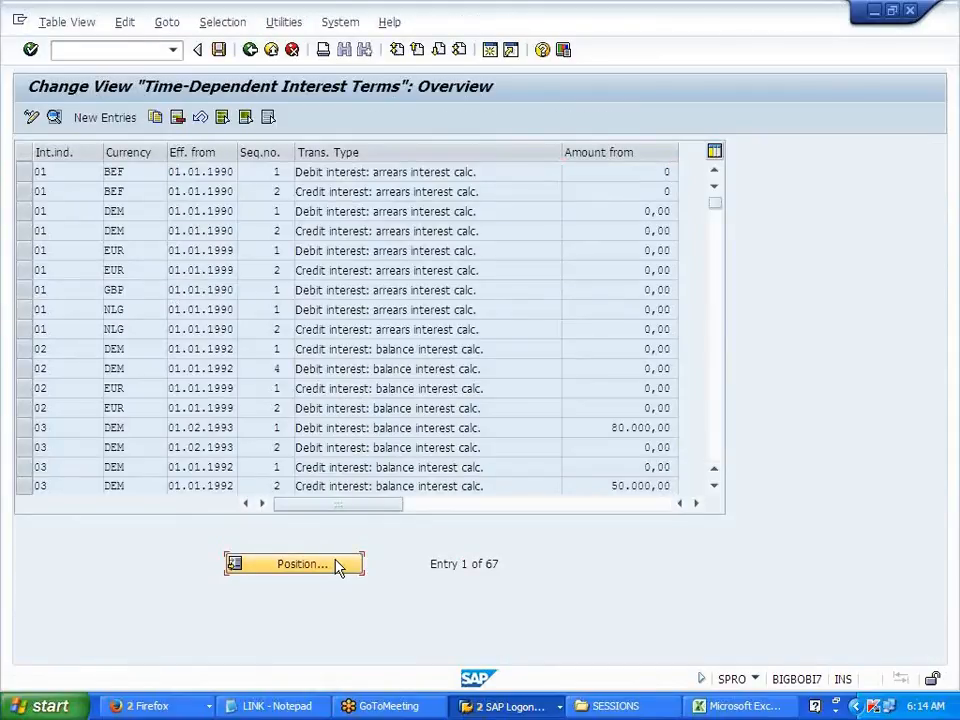
text(K3)
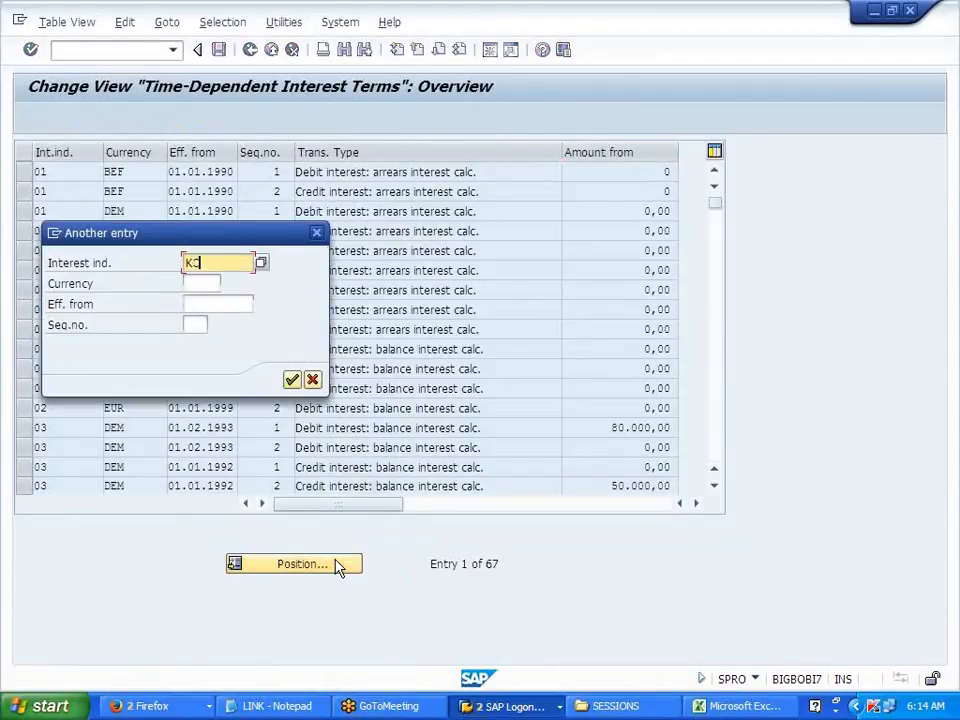
key(Return)
Check the details of the KC USD debit and credit arrears interest terms, returning to the overview after each.
double_click(203, 177)
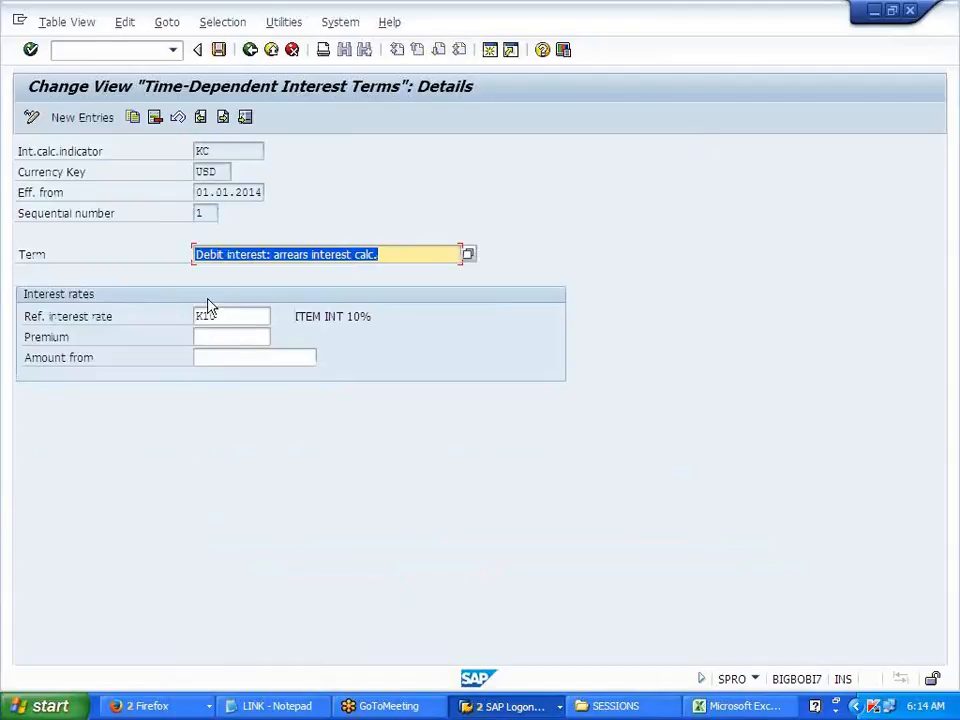
click(251, 50)
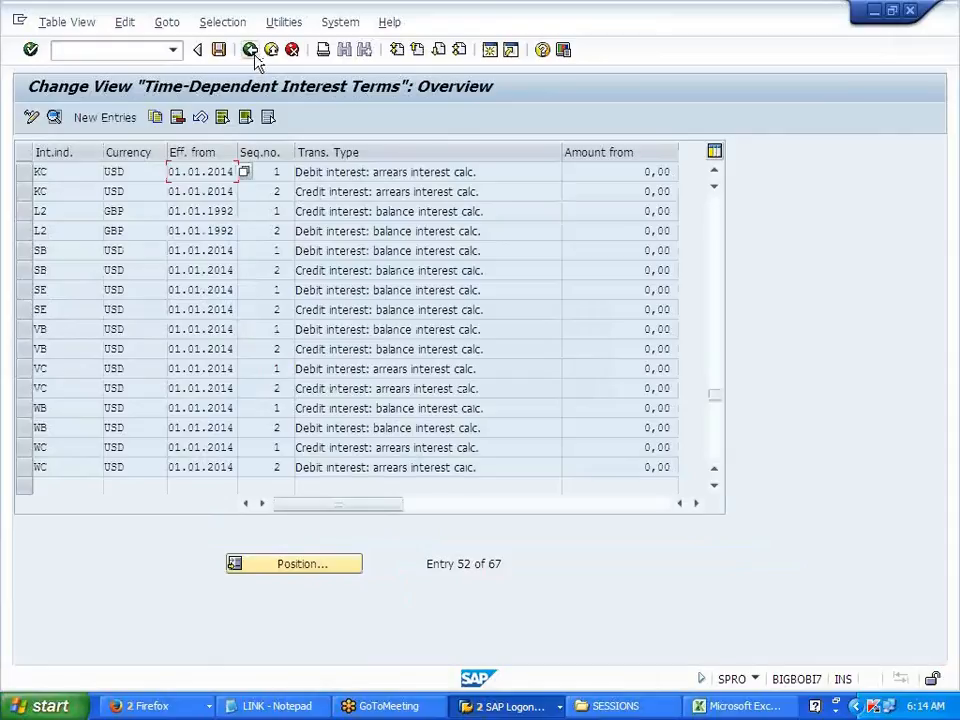
double_click(213, 193)
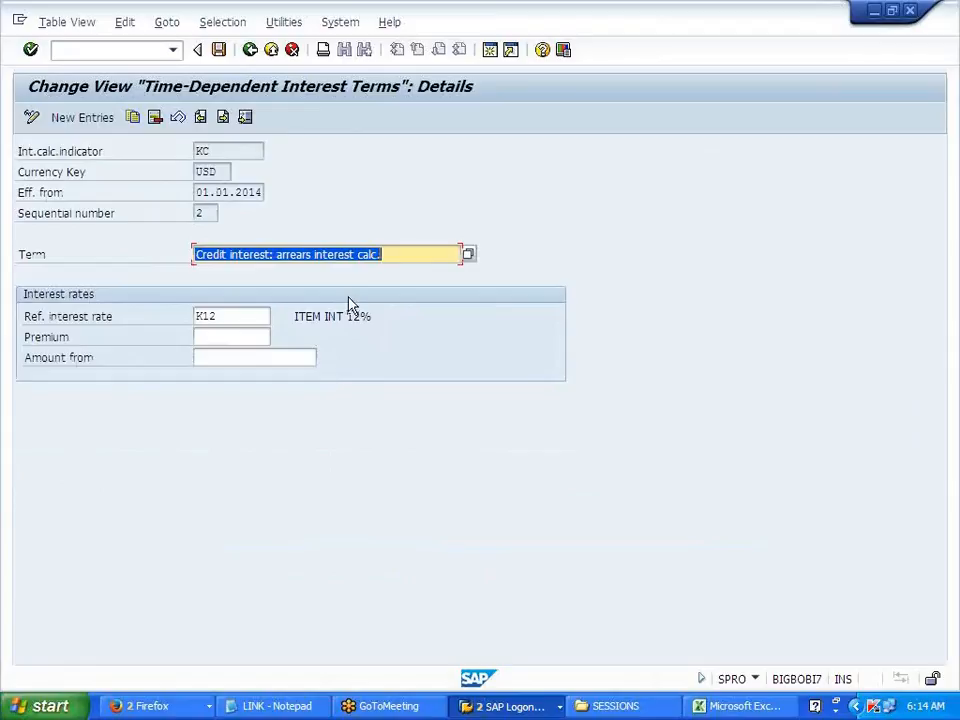
click(251, 51)
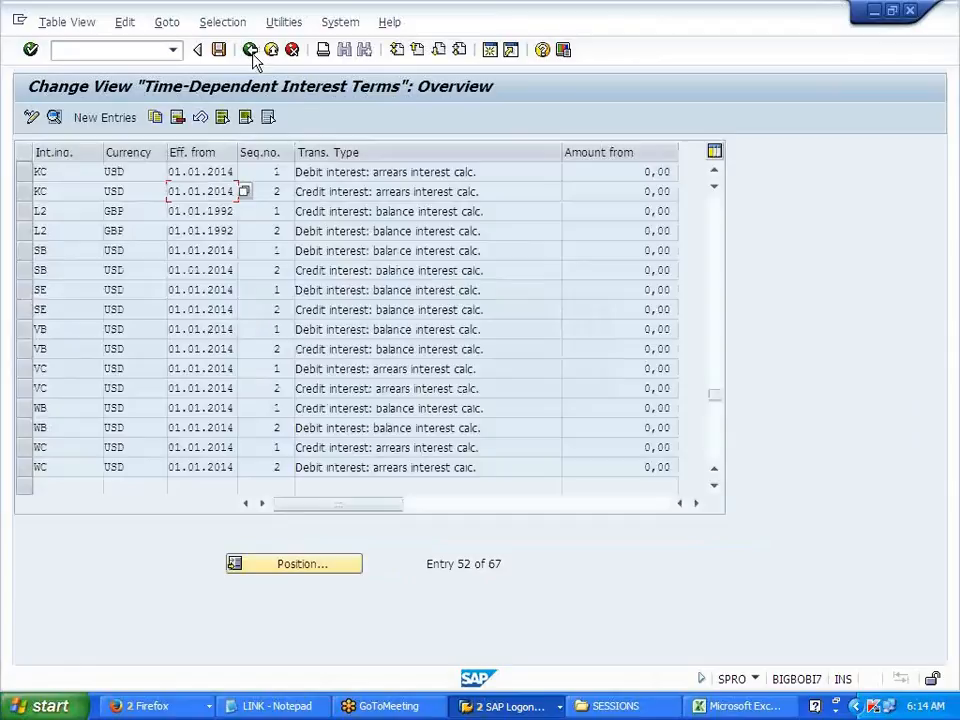
Recheck the details of the KC USD credit arrears interest term with sequential number 2 and return to the IMG structure.
double_click(198, 196)
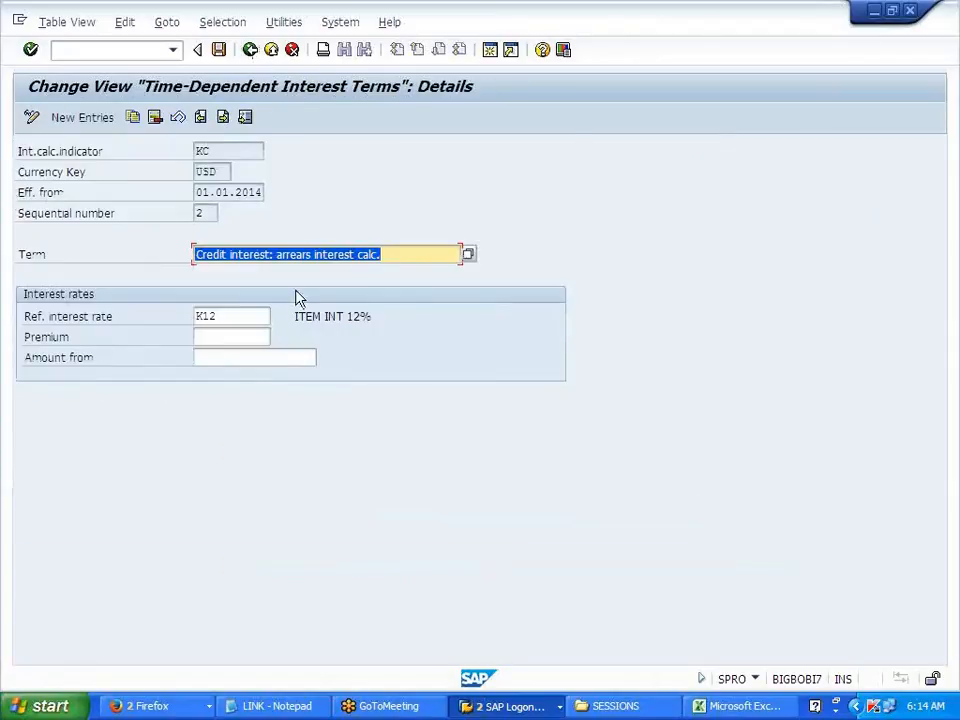
click(254, 53)
click(252, 51)
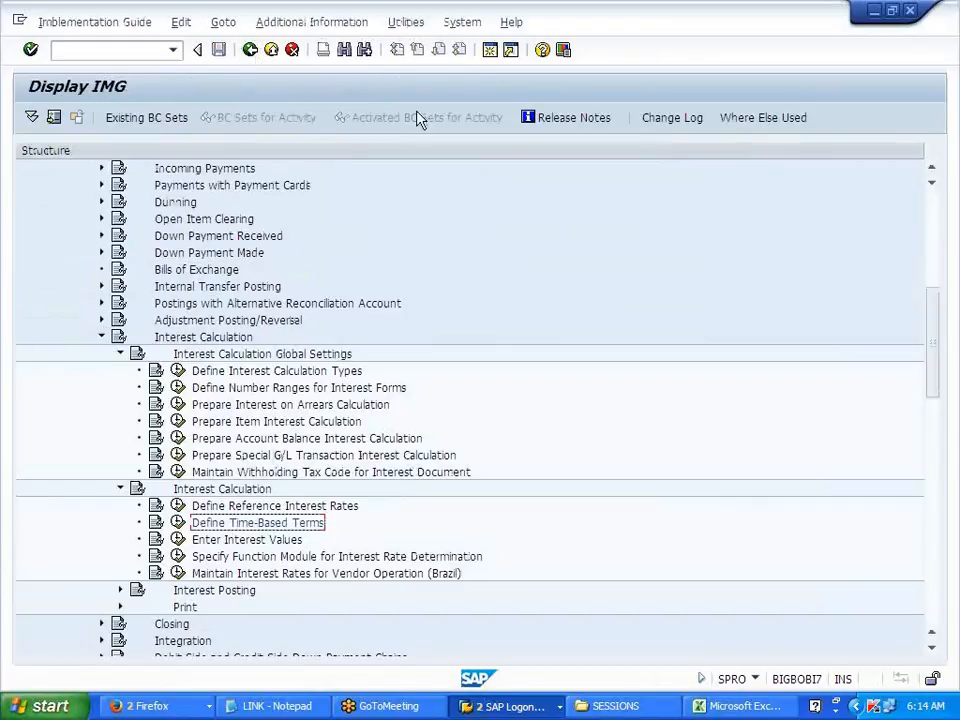
Open two additional sessions, entering FINT in the first and starting Customer Line Item Display (FBL5N) in the second.
click(491, 52)
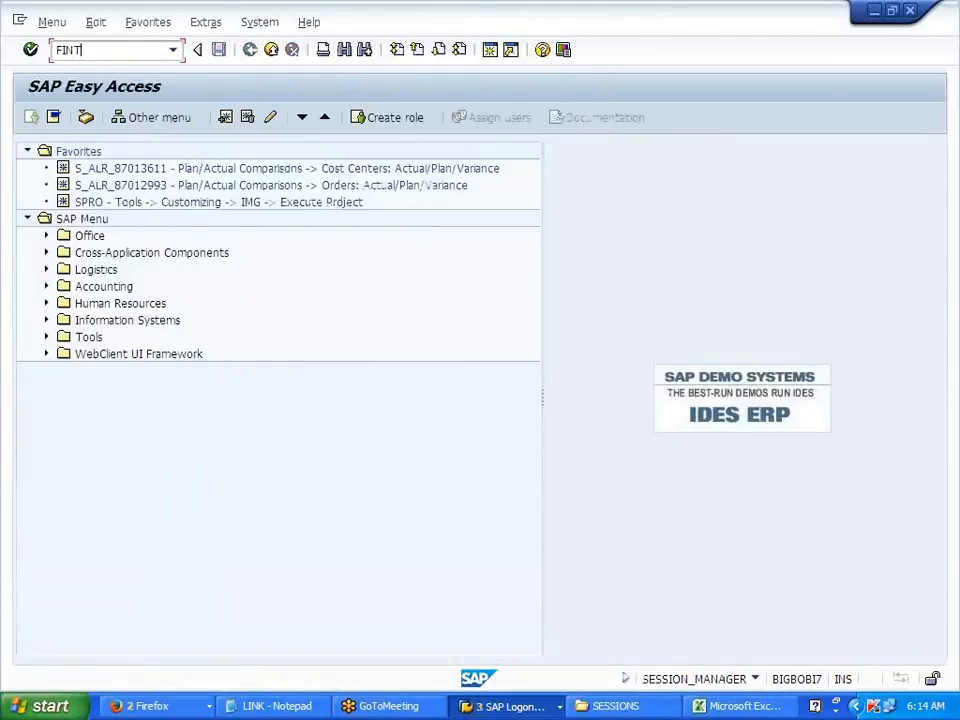
click(493, 51)
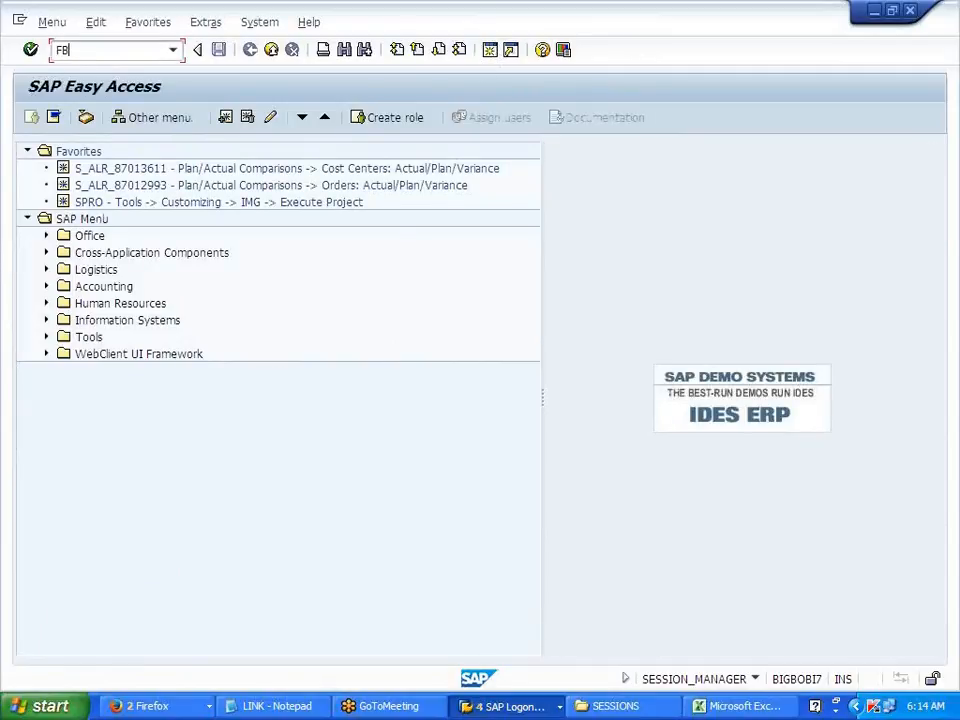
key(Return)
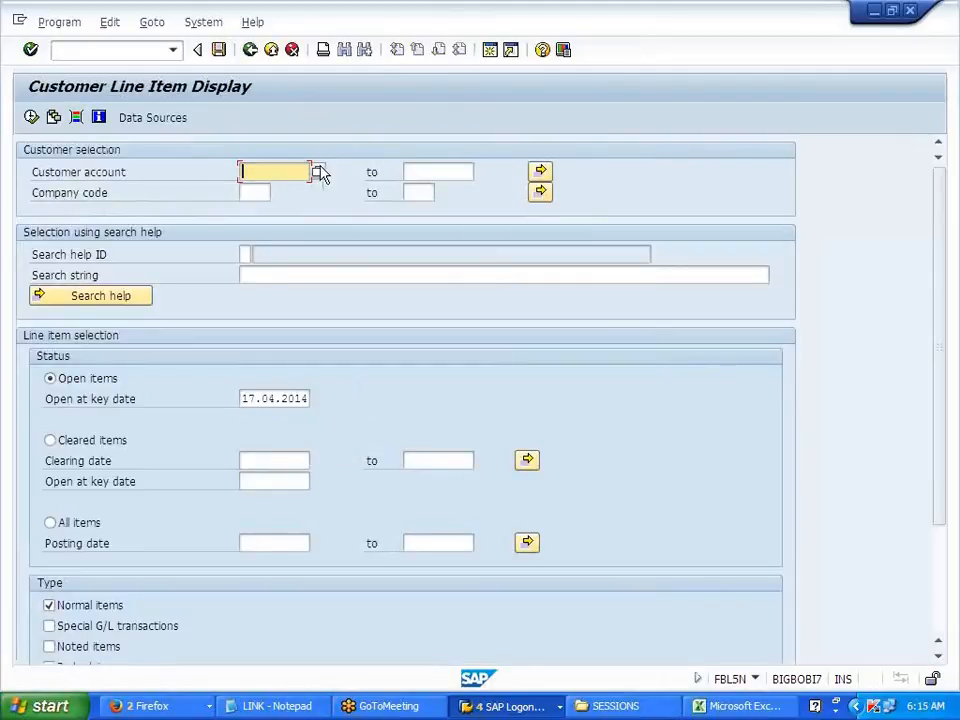
List the open items of the most recently used customer account in company code K500, then return to the selection screen.
click(294, 174)
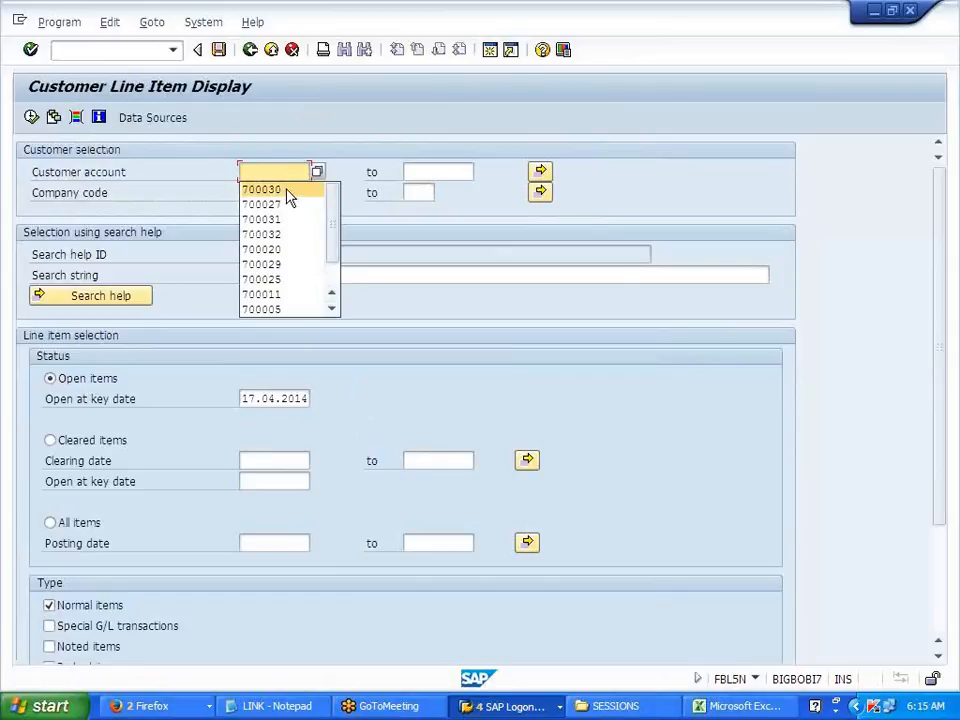
click(287, 191)
click(260, 193)
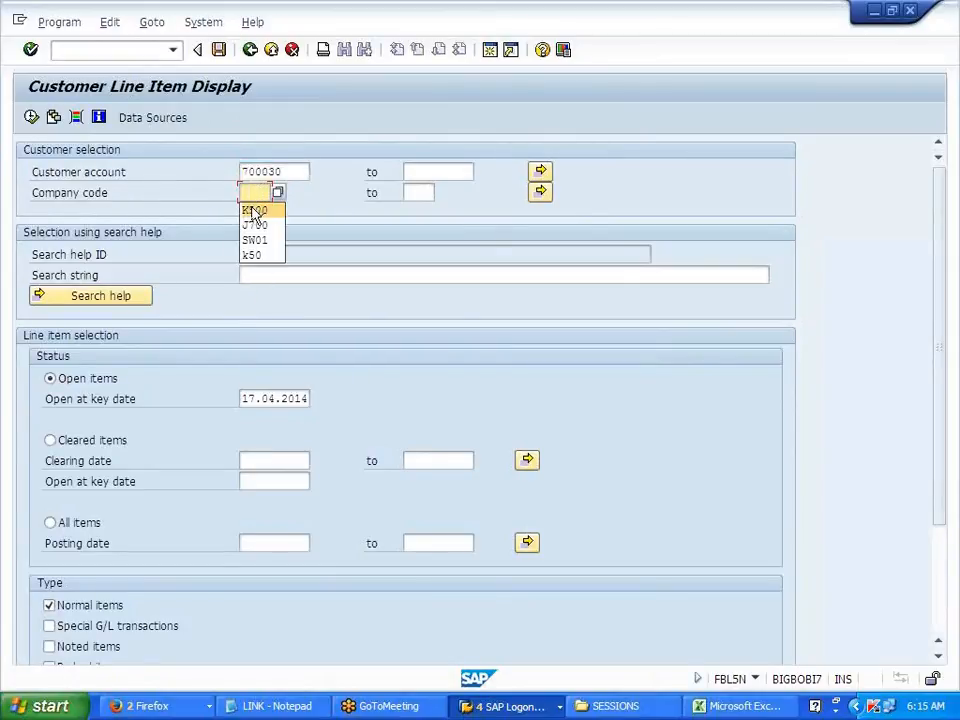
click(252, 210)
click(31, 118)
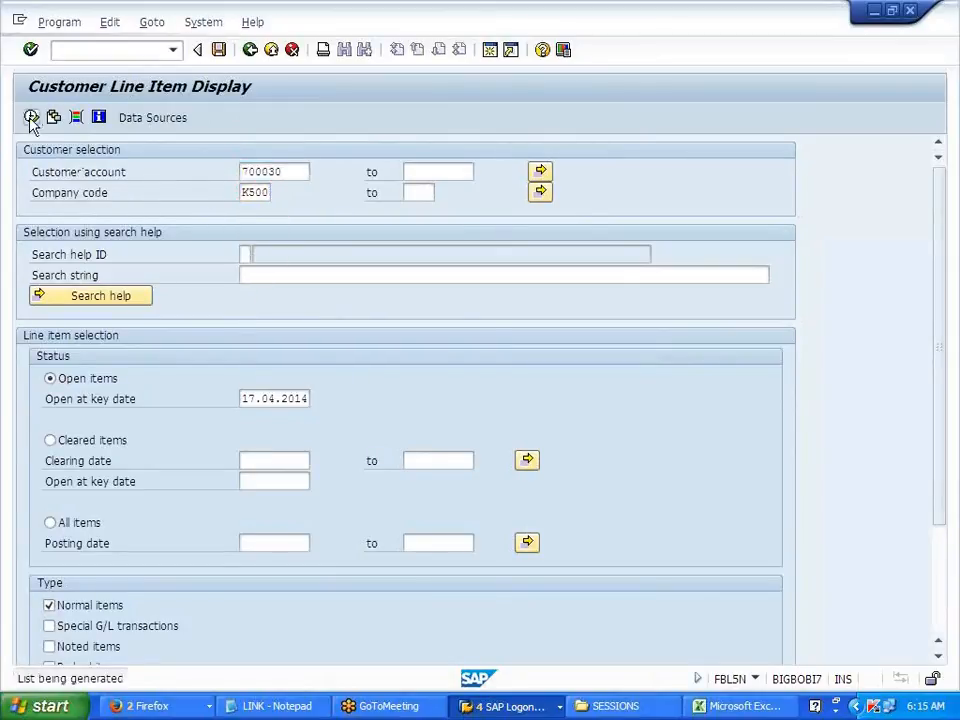
drag(182, 182, 243, 192)
key(ctrl+c)
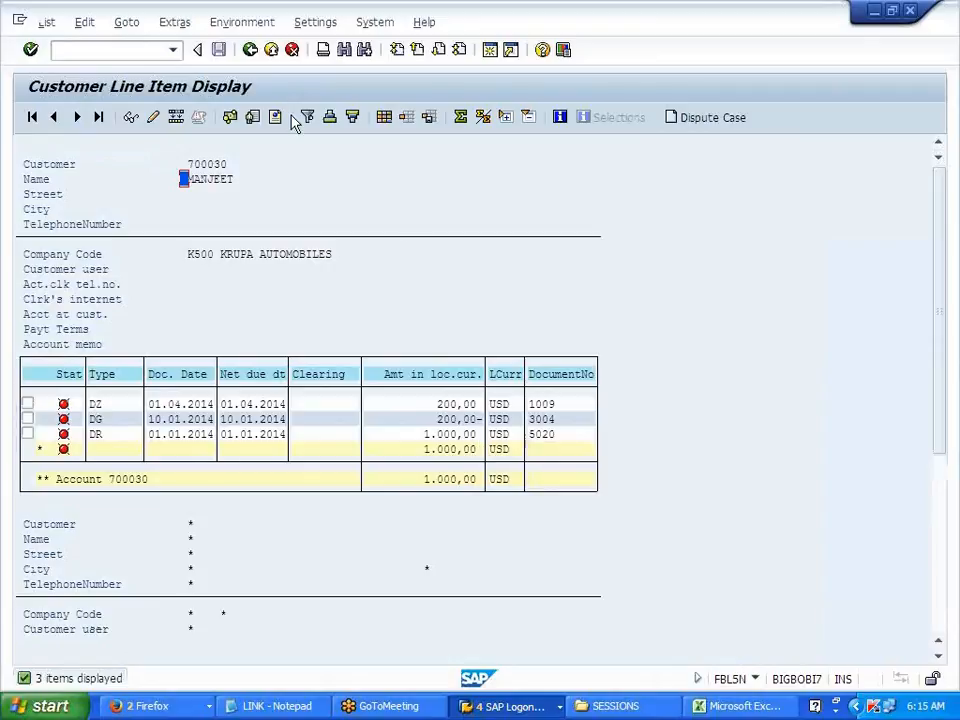
click(251, 50)
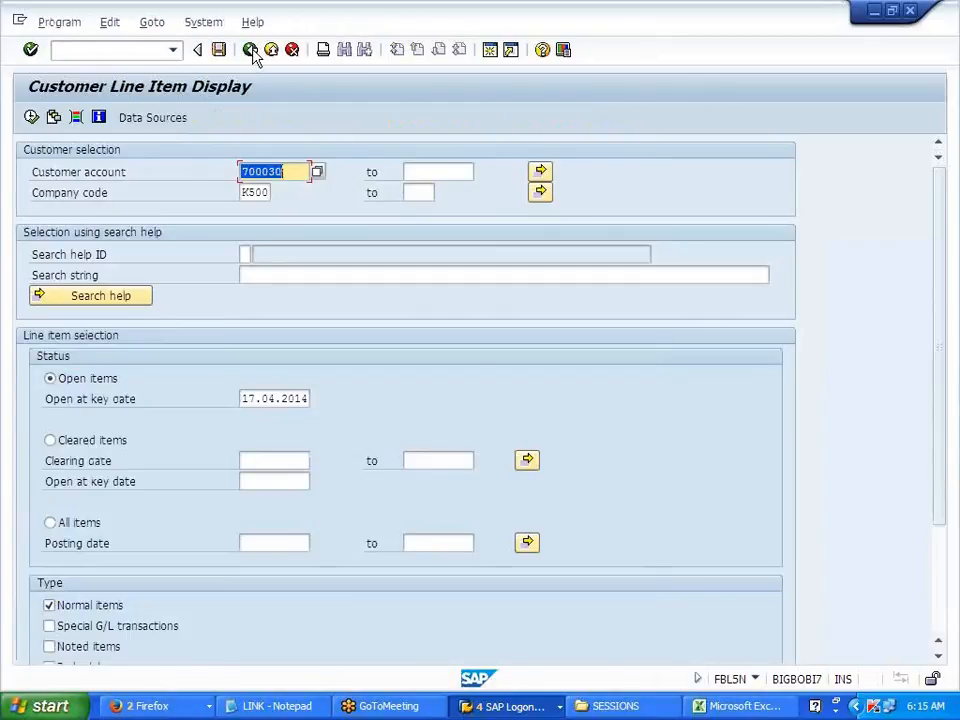
click(152, 51)
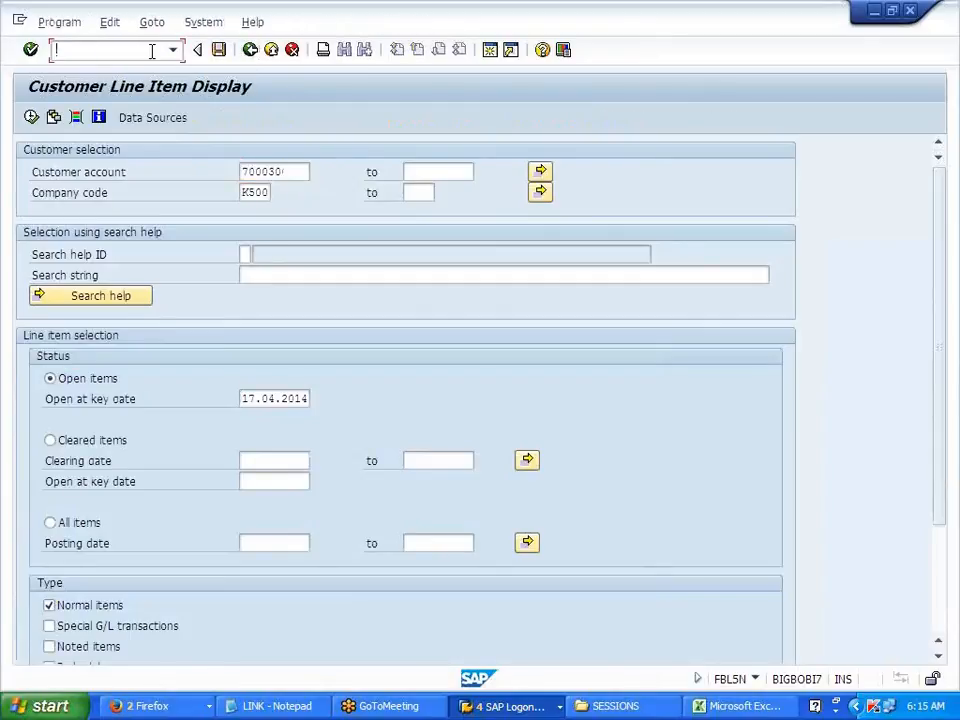
text(FIN)
key(Return)
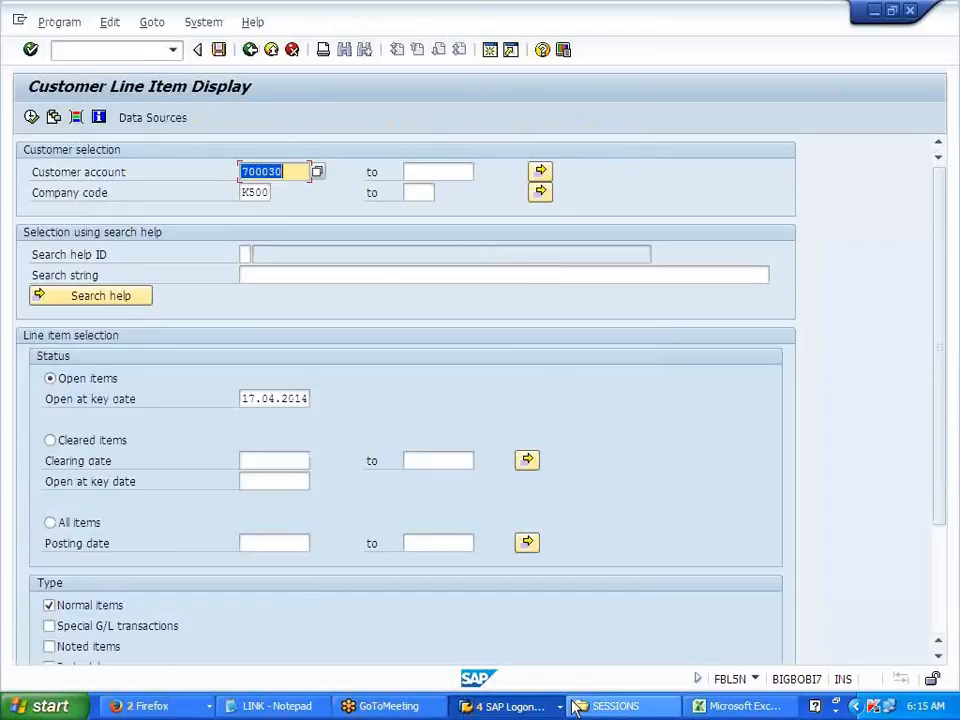
Switch to the SAP Easy Access session and start Item Interest Calculation with transaction FINT.
click(533, 707)
click(549, 631)
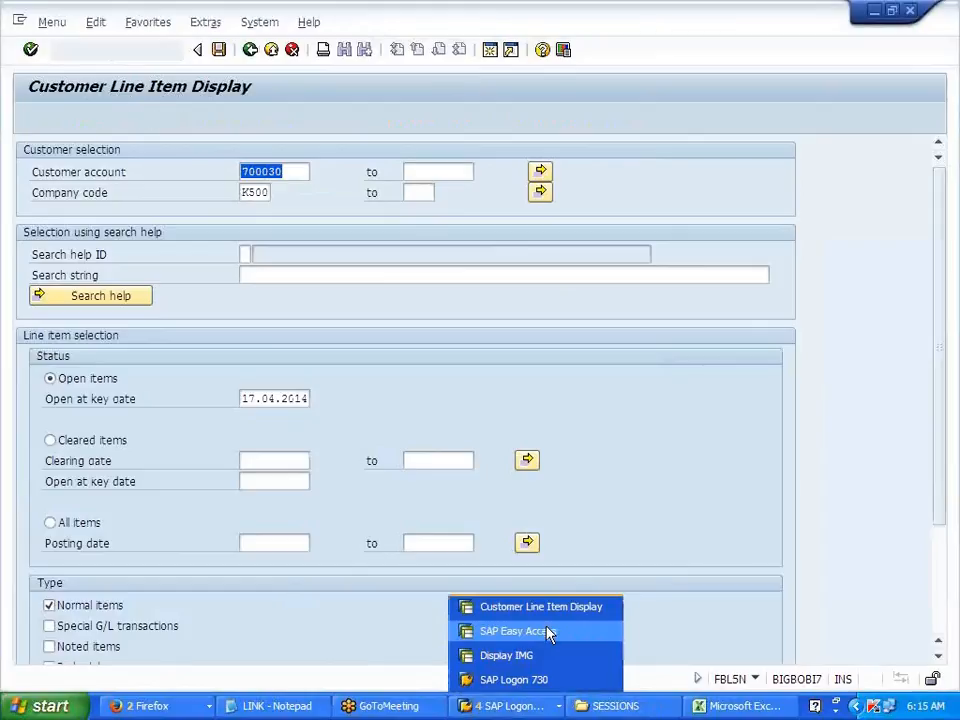
text(FINT)
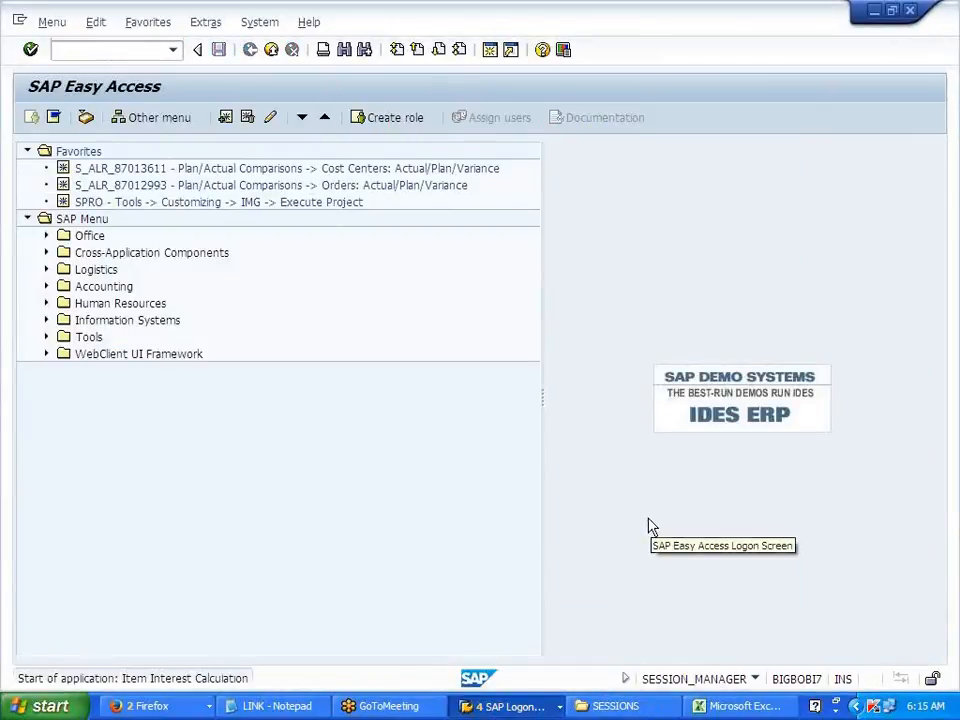
key(Return)
Fill in the customer account and company code K500 as the selection for the item interest calculation.
key(BackSpace)
click(262, 189)
click(270, 192)
click(262, 256)
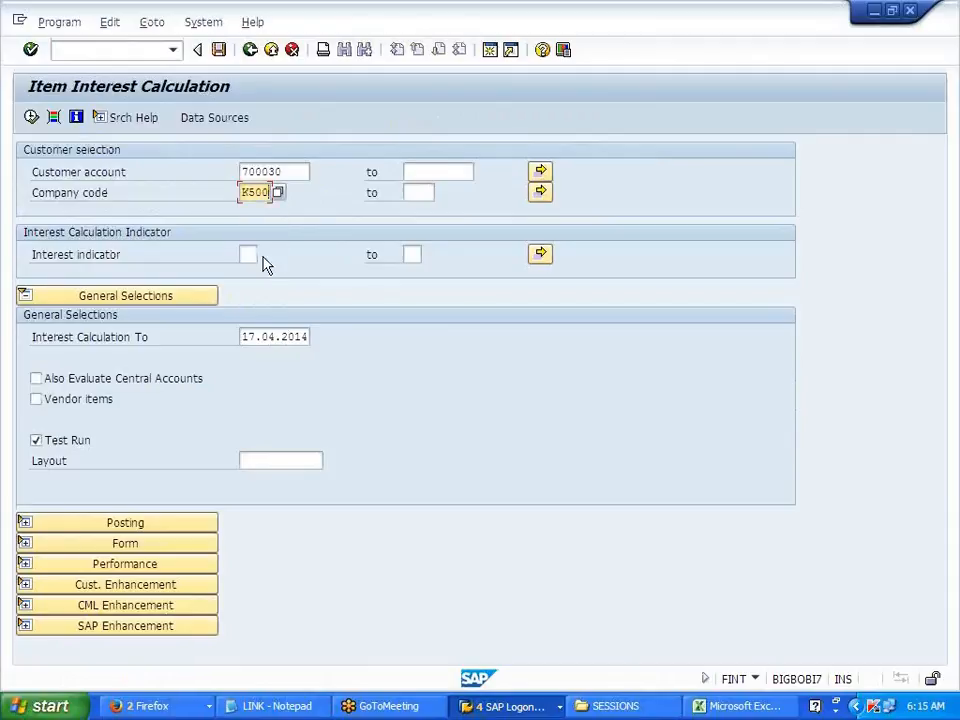
Set the Interest Calculation To date to 31.01.2014 and execute the item interest calculation as a test run.
click(243, 337)
key(Delete)
key(Delete)
key(Delete)
key(Delete)
key(Delete)
key(Delete)
key(Delete)
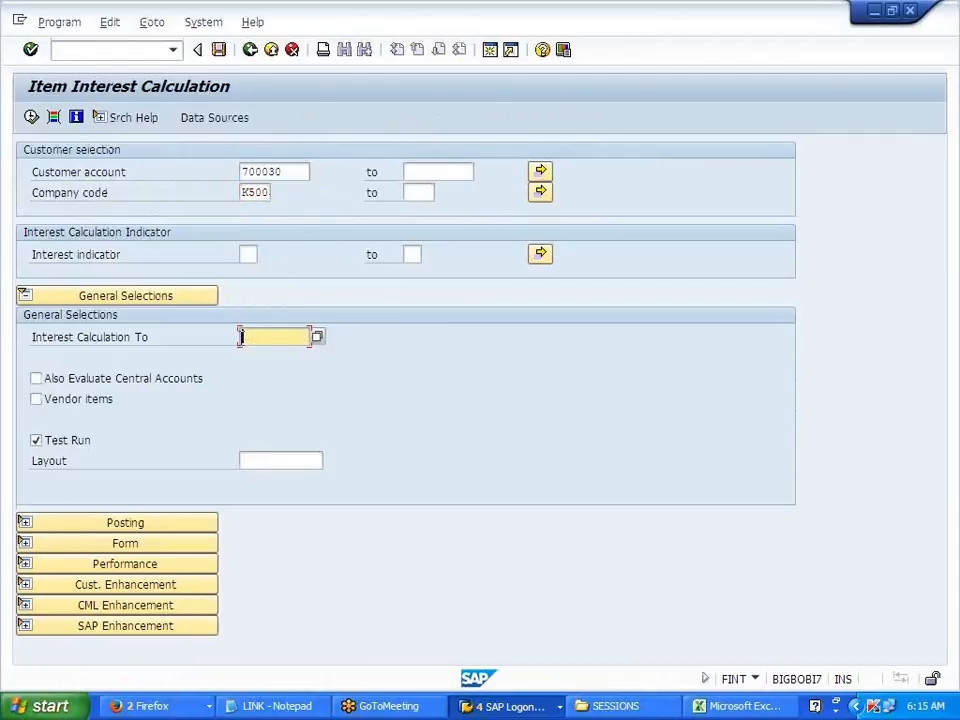
click(291, 355)
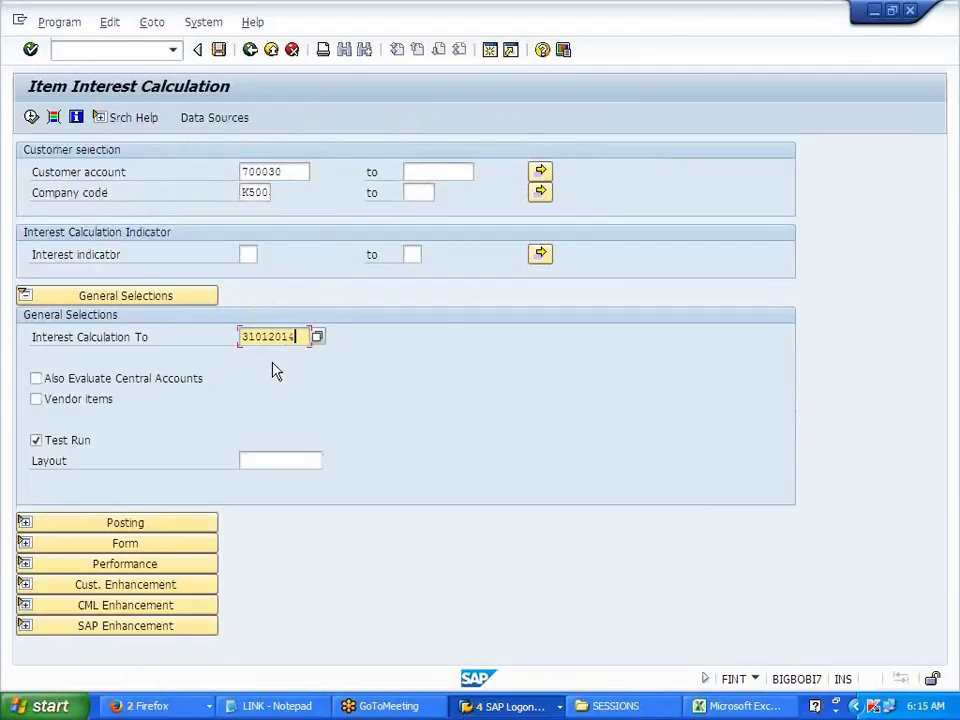
click(31, 118)
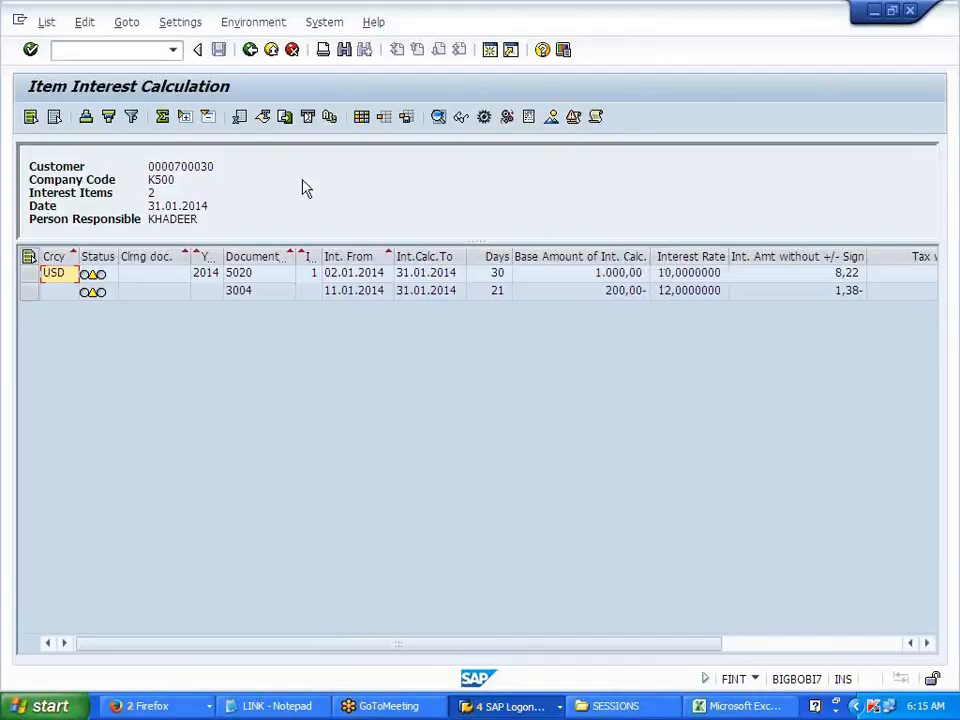
Rerun the item interest test run to review its items, then exit it and Customer Line Item Display.
click(250, 50)
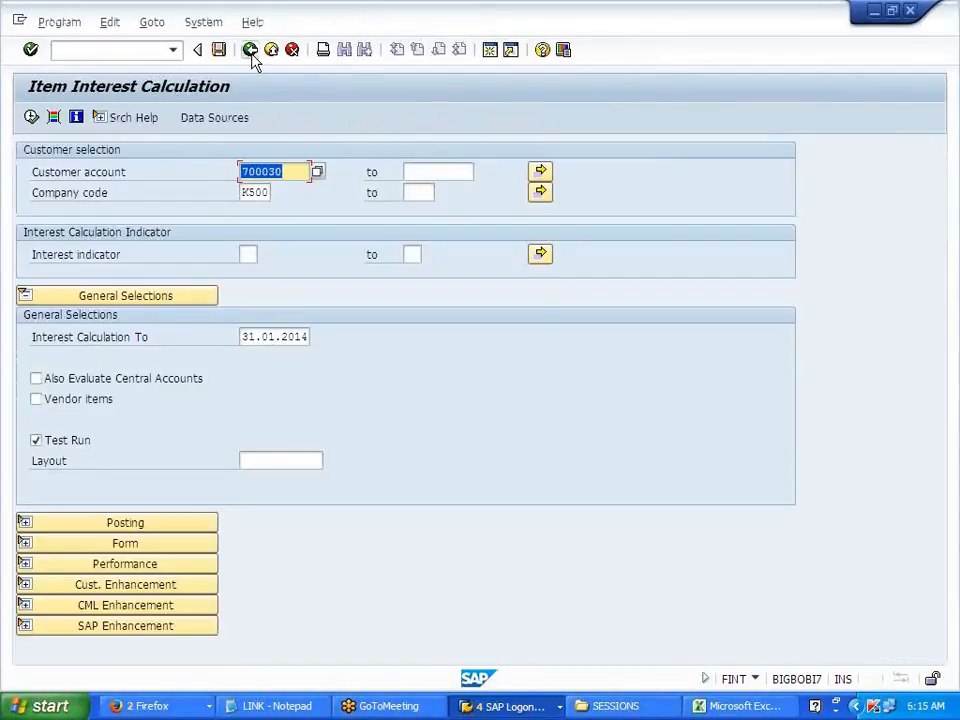
click(33, 120)
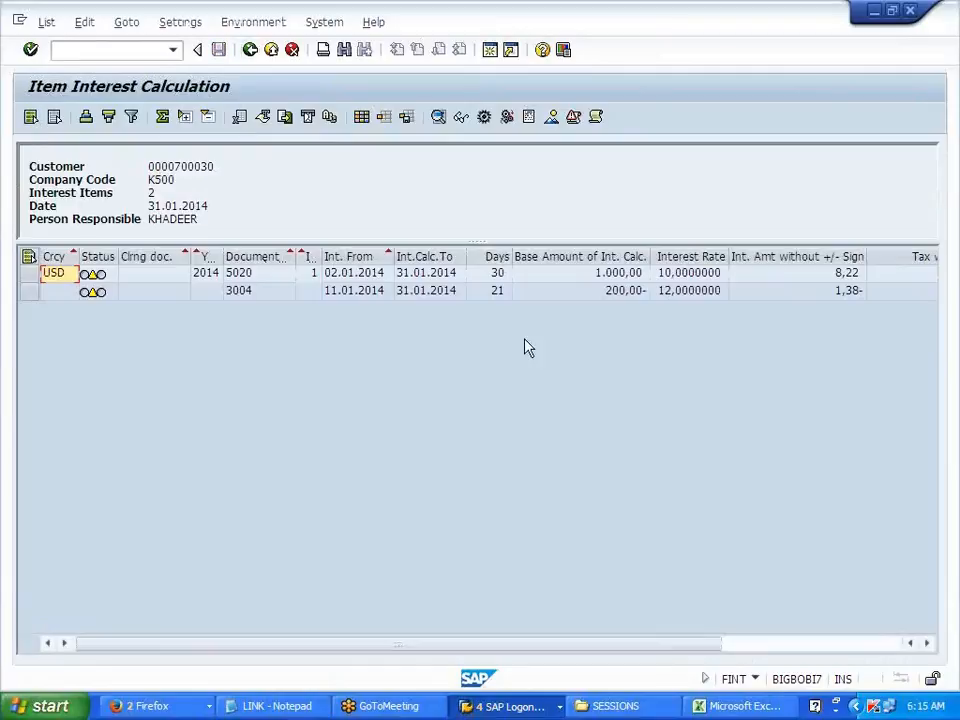
click(252, 54)
click(252, 54)
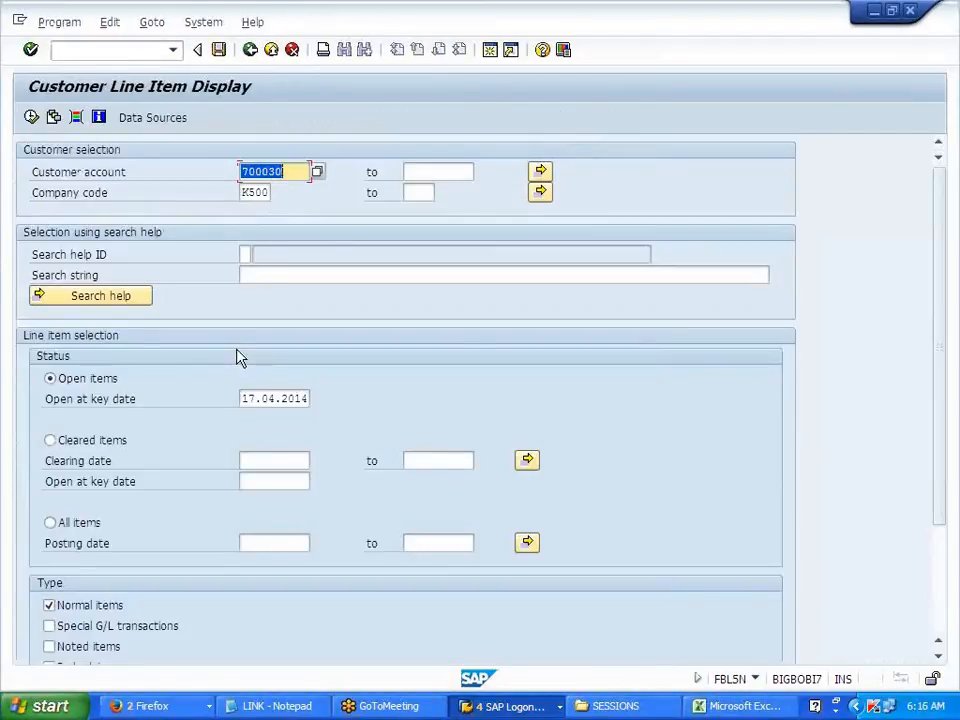
click(250, 52)
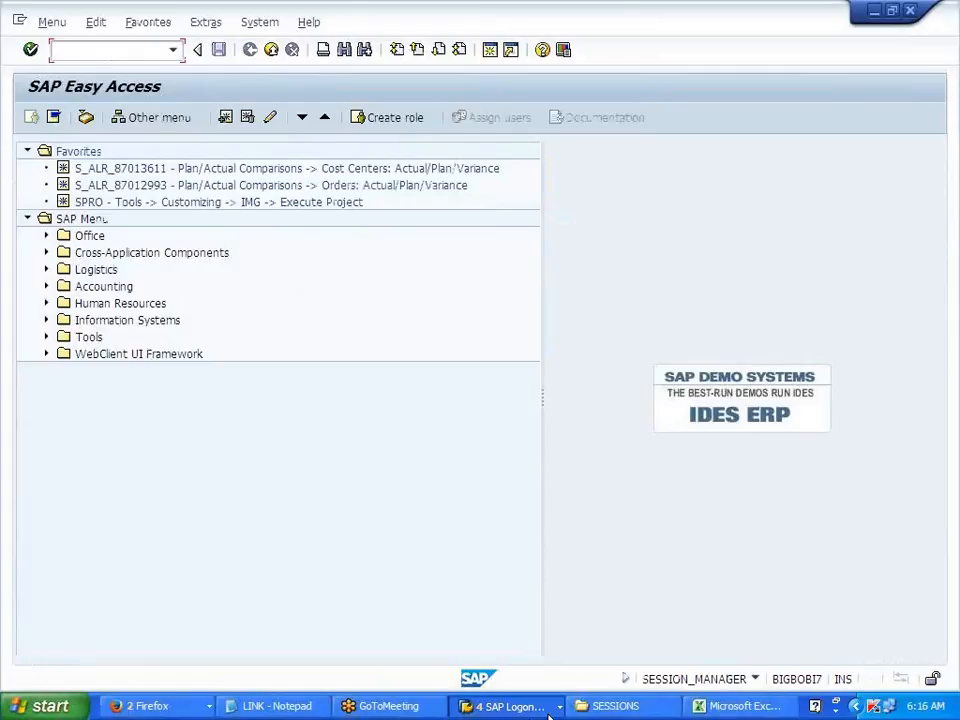
Switch to the Display IMG session, execute Prepare Interest on Arrears Calculation and open the details of interest indicator WC.
click(510, 706)
click(523, 659)
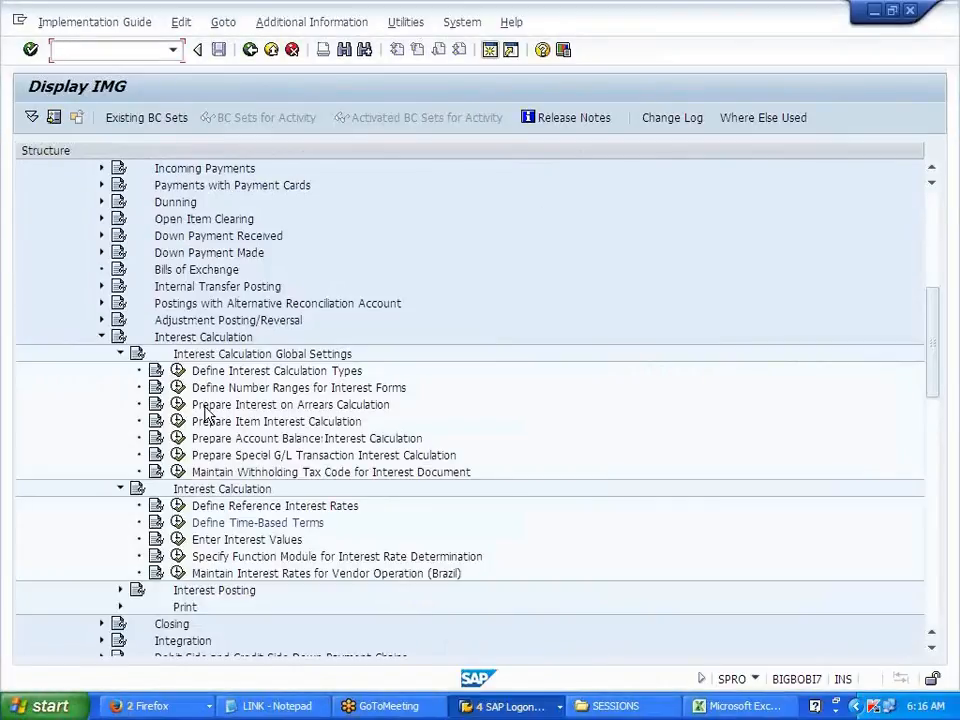
click(254, 406)
click(180, 404)
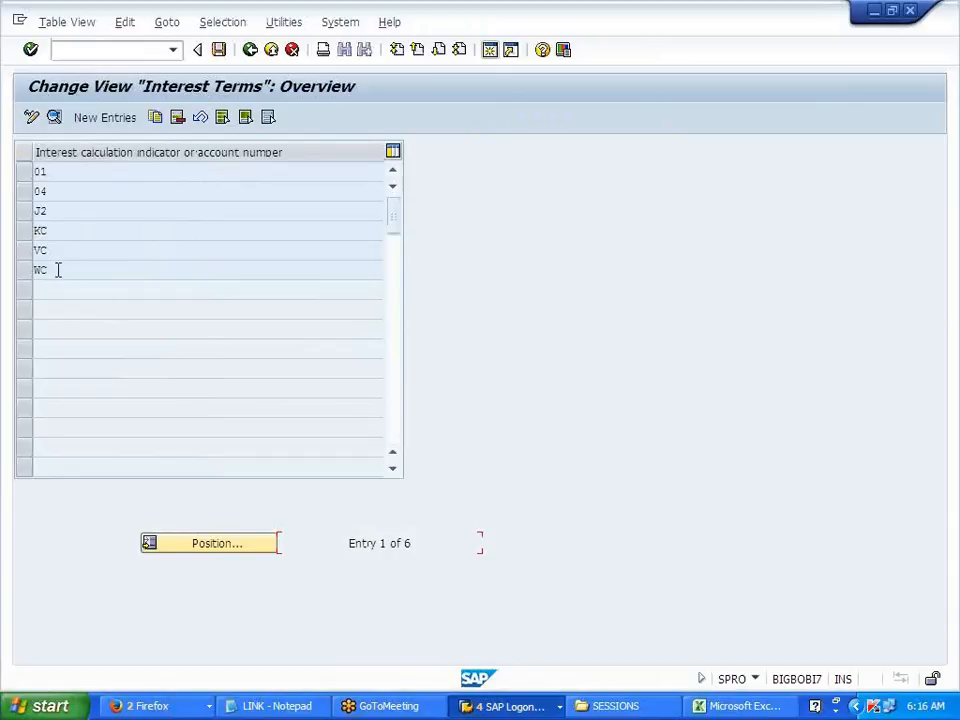
double_click(58, 272)
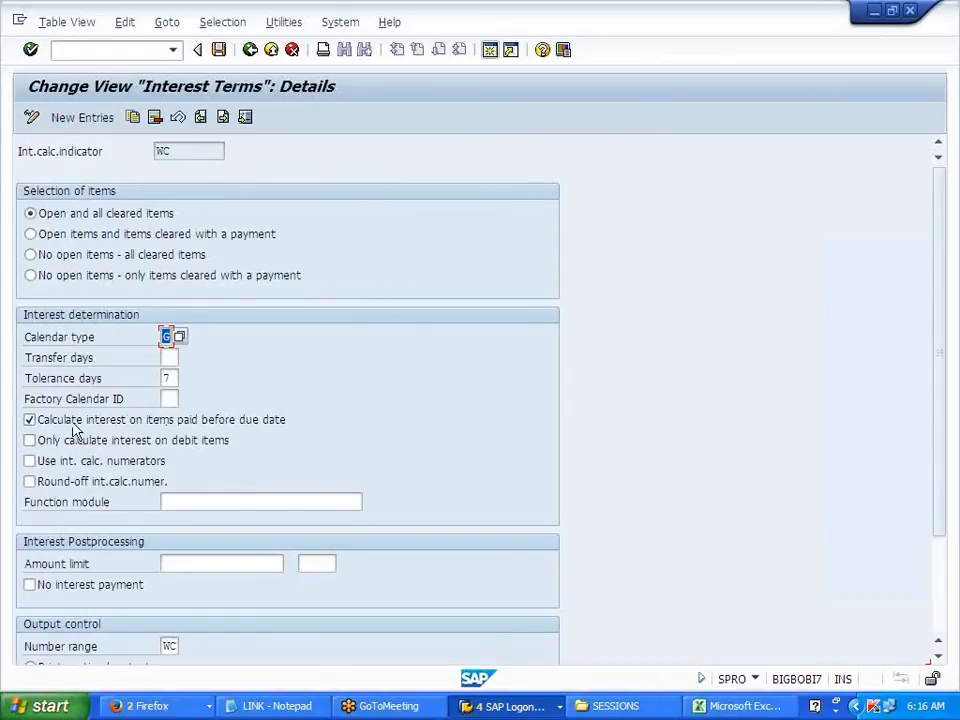
Set WC's item selection to Open items and items cleared with a payment, and save it in the proposed customizing request.
click(232, 236)
click(66, 214)
click(70, 234)
click(219, 50)
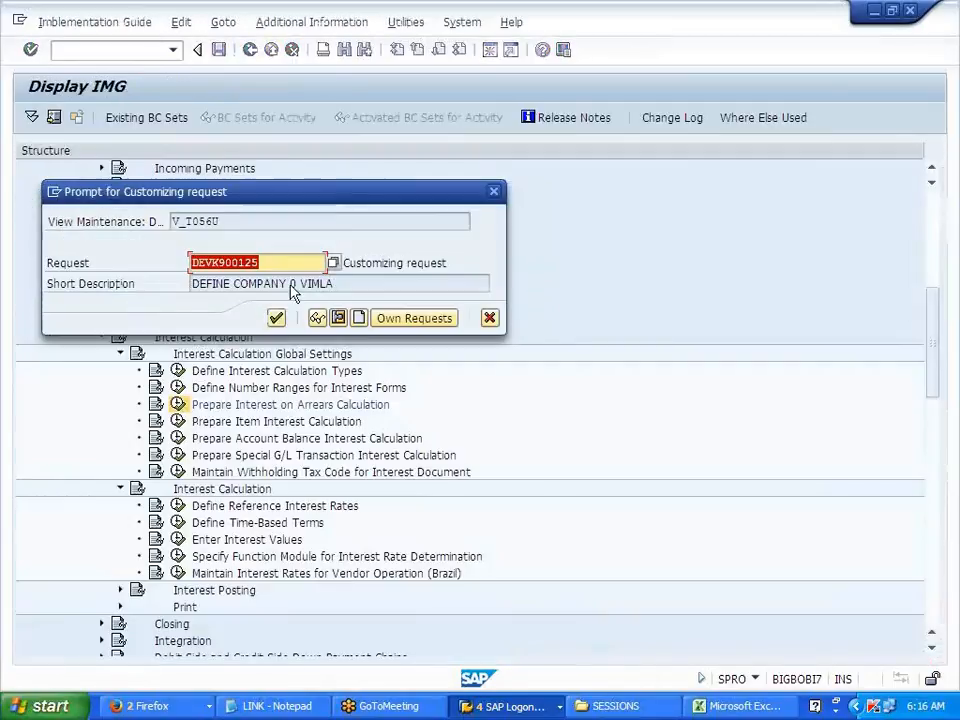
click(277, 318)
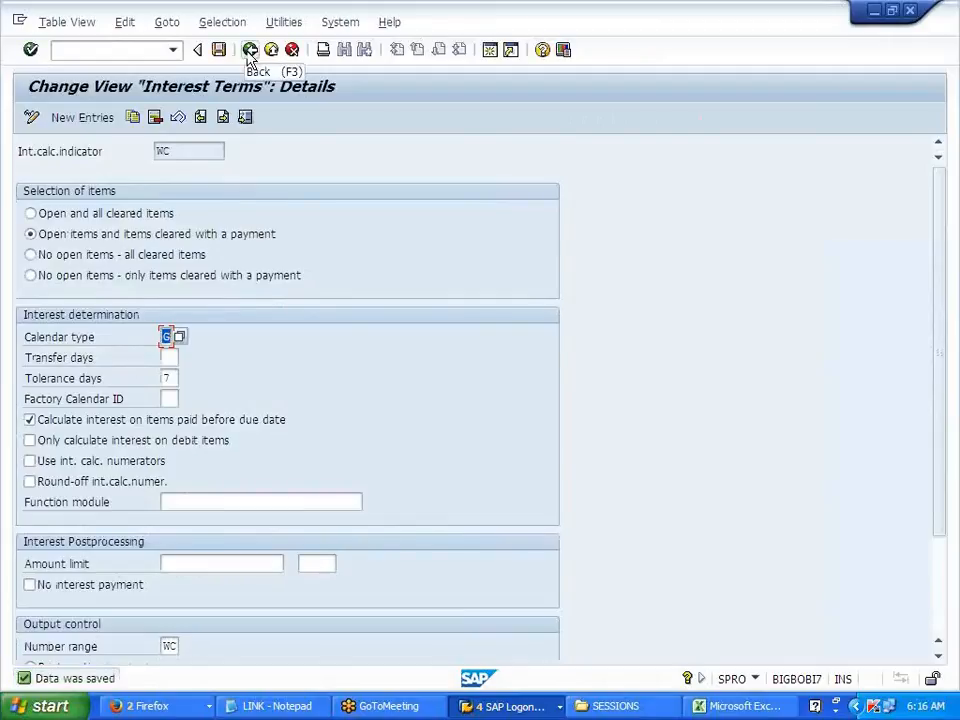
Review all interest term settings of indicator WC once more from the overview and return to the IMG structure.
click(250, 50)
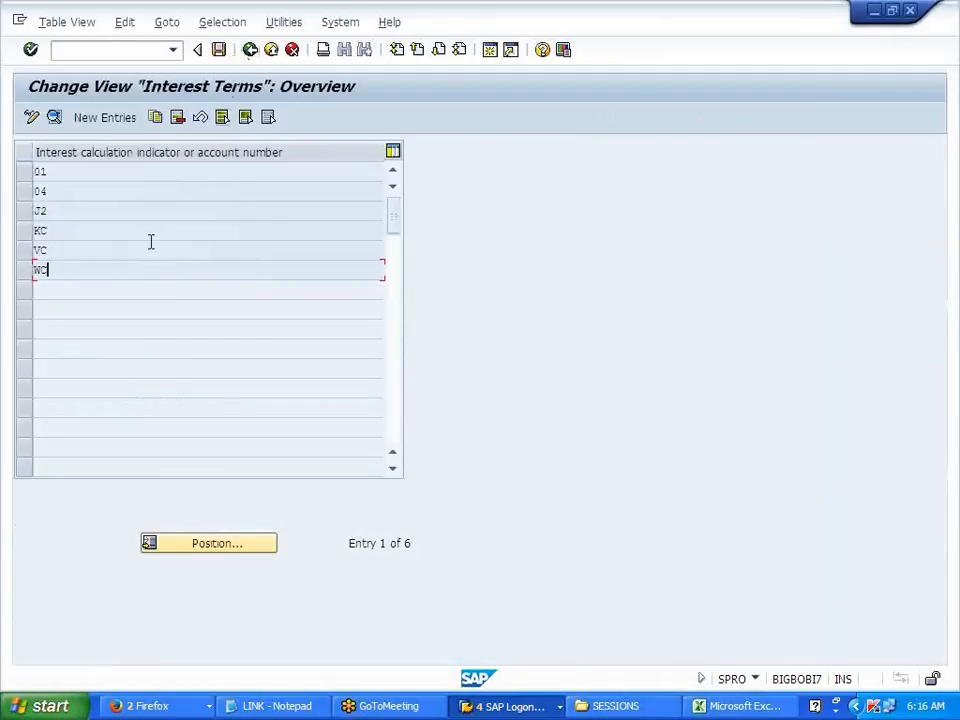
double_click(110, 270)
scroll(214, 480, down, 3)
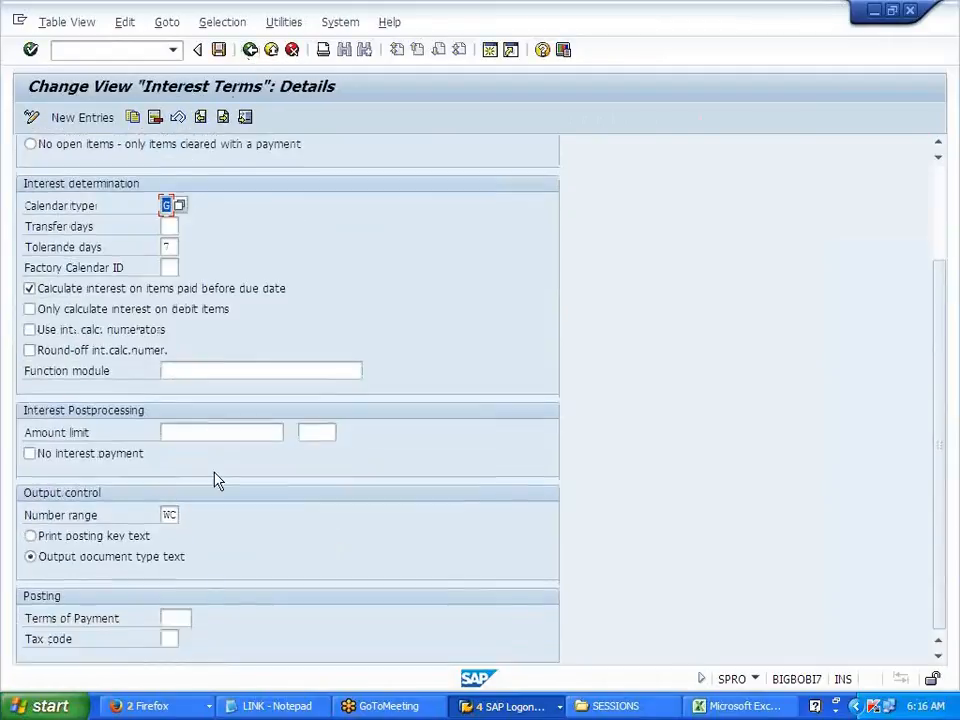
scroll(240, 425, up, 3)
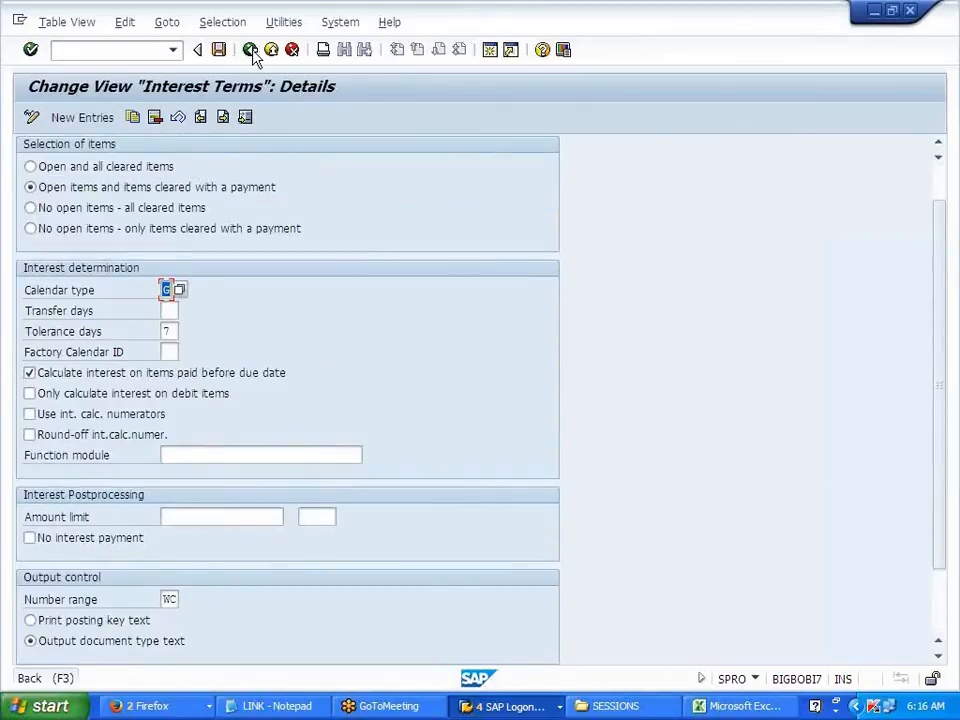
click(250, 50)
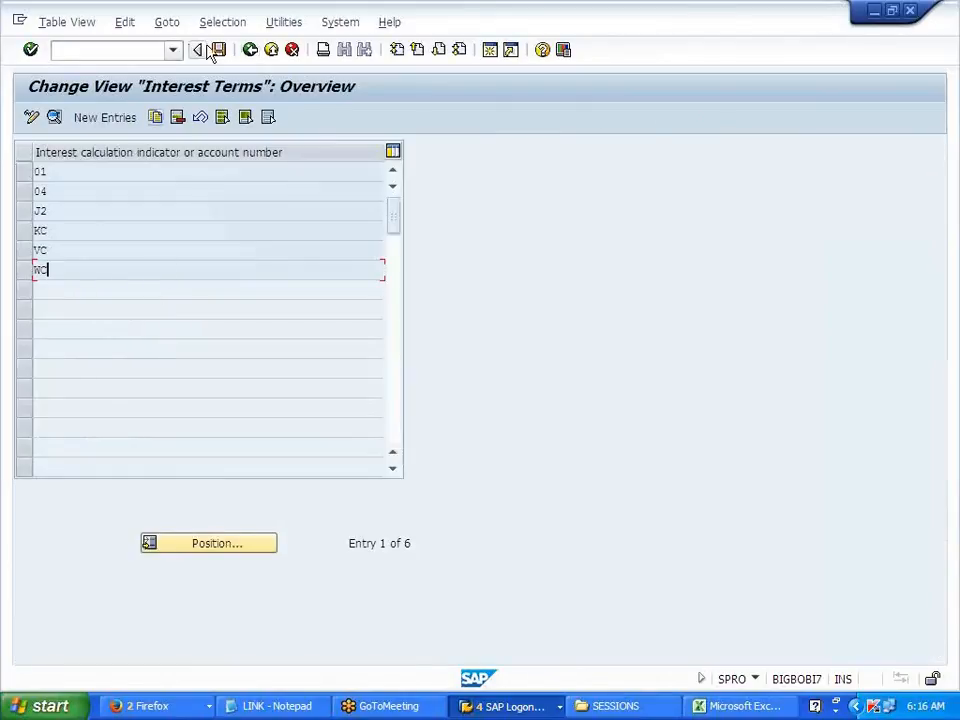
click(250, 50)
Execute Define Time-Based Terms and position the time-dependent interest terms list on indicator WC.
click(275, 540)
click(205, 524)
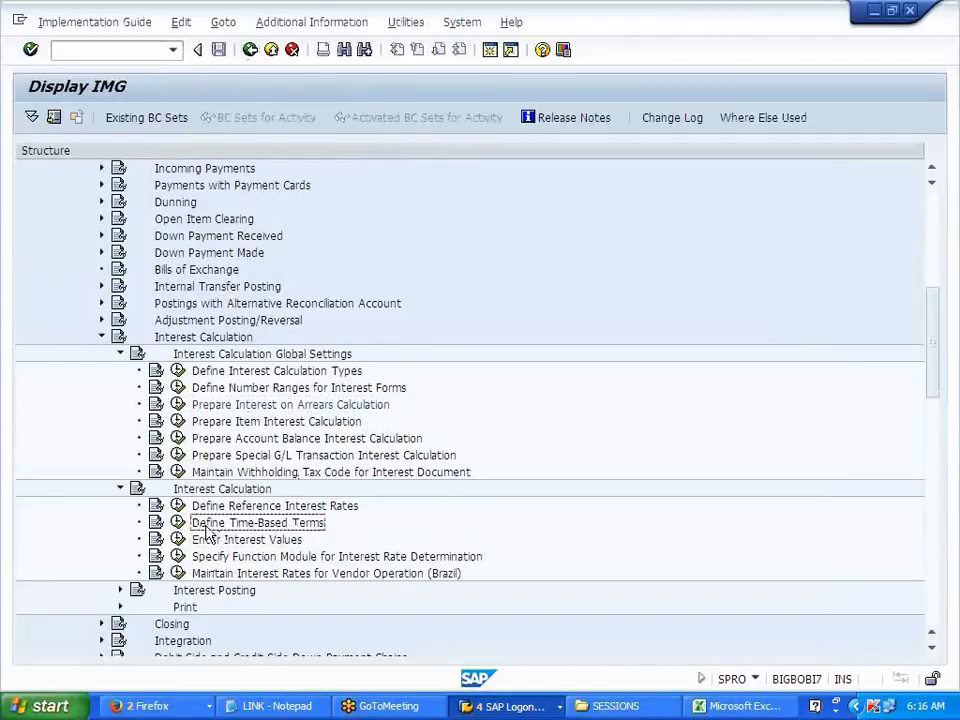
click(177, 522)
click(311, 567)
text(WC)
key(Return)
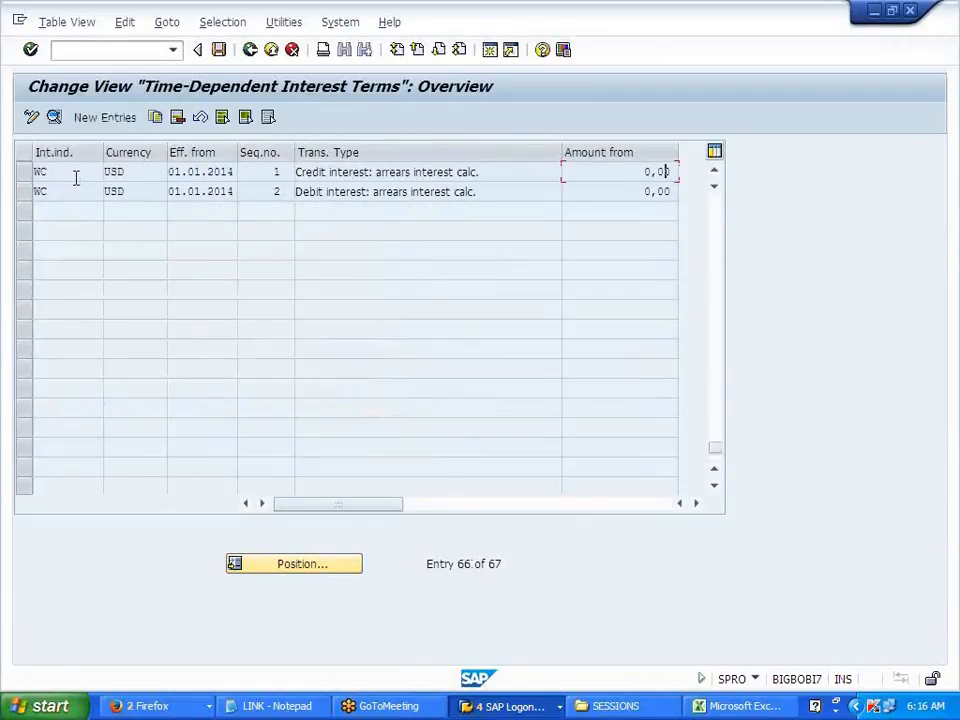
Clear the existing premium of WC's credit interest term, sequence number 1, and save it in the proposed customizing request.
double_click(74, 177)
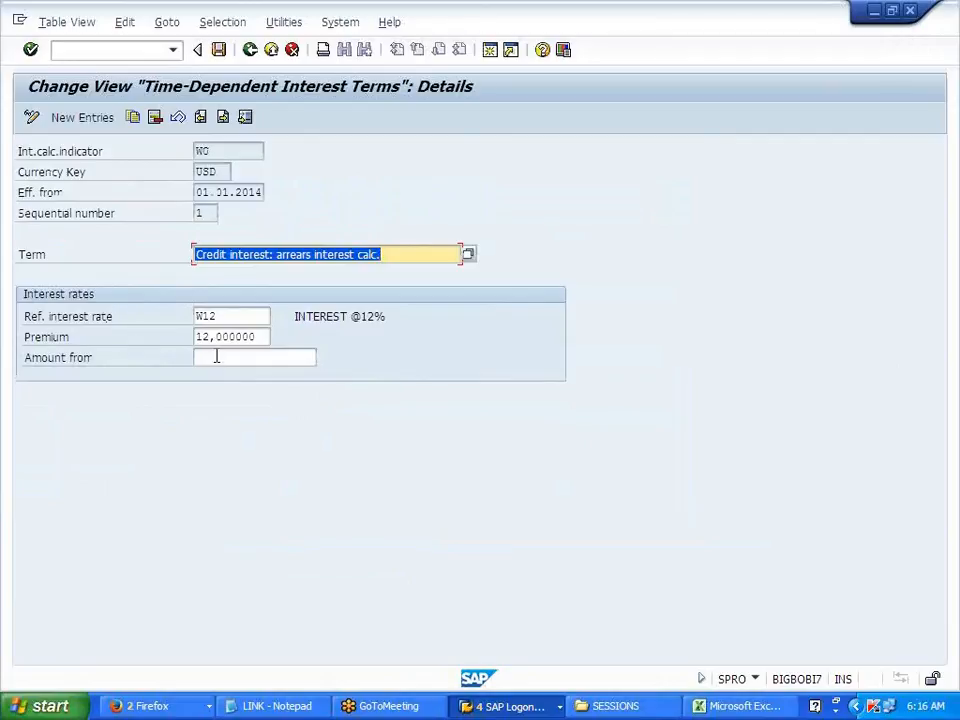
click(262, 340)
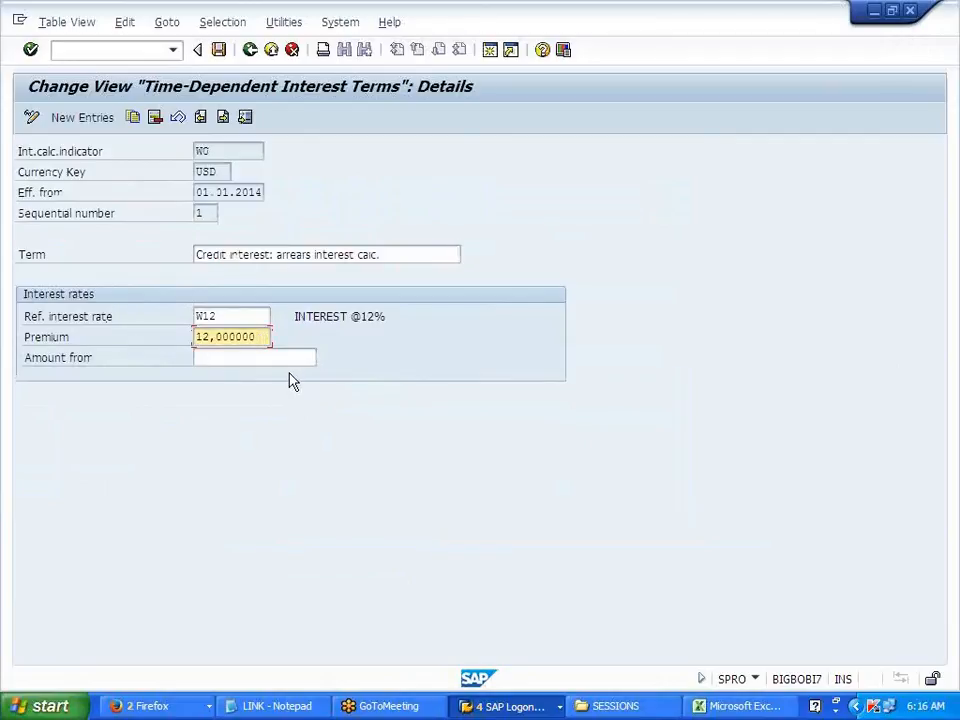
key(BackSpace)
key(BackSpace)
key(BackSpace)
key(BackSpace)
key(BackSpace)
key(BackSpace)
key(BackSpace)
key(BackSpace)
key(BackSpace)
text(10)
key(Return)
key(BackSpace)
key(Return)
key(BackSpace)
key(Return)
click(218, 49)
click(277, 318)
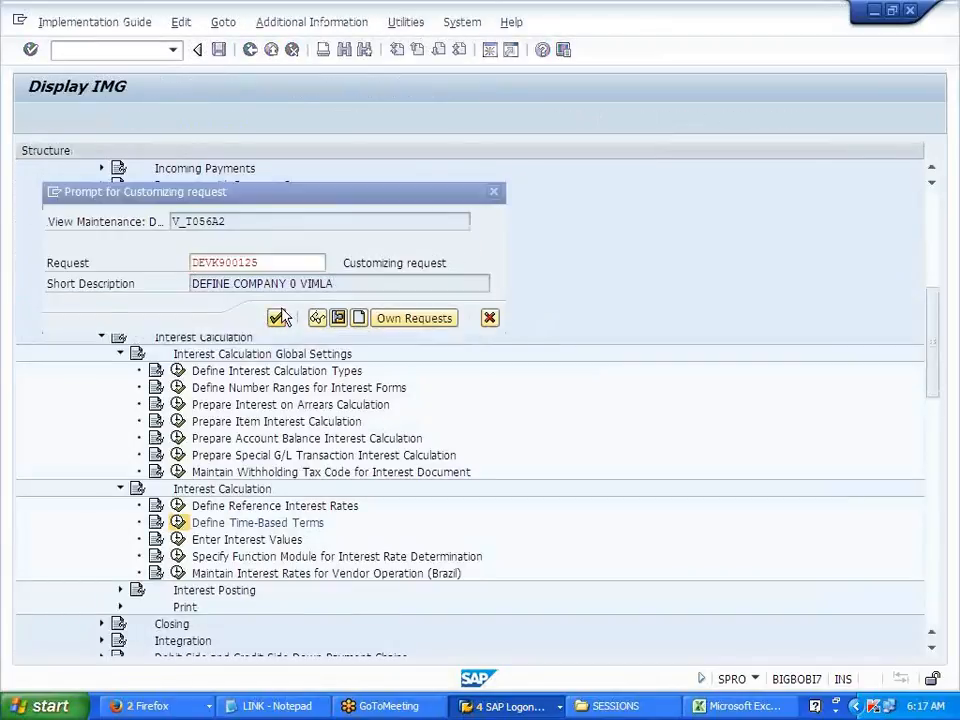
click(252, 58)
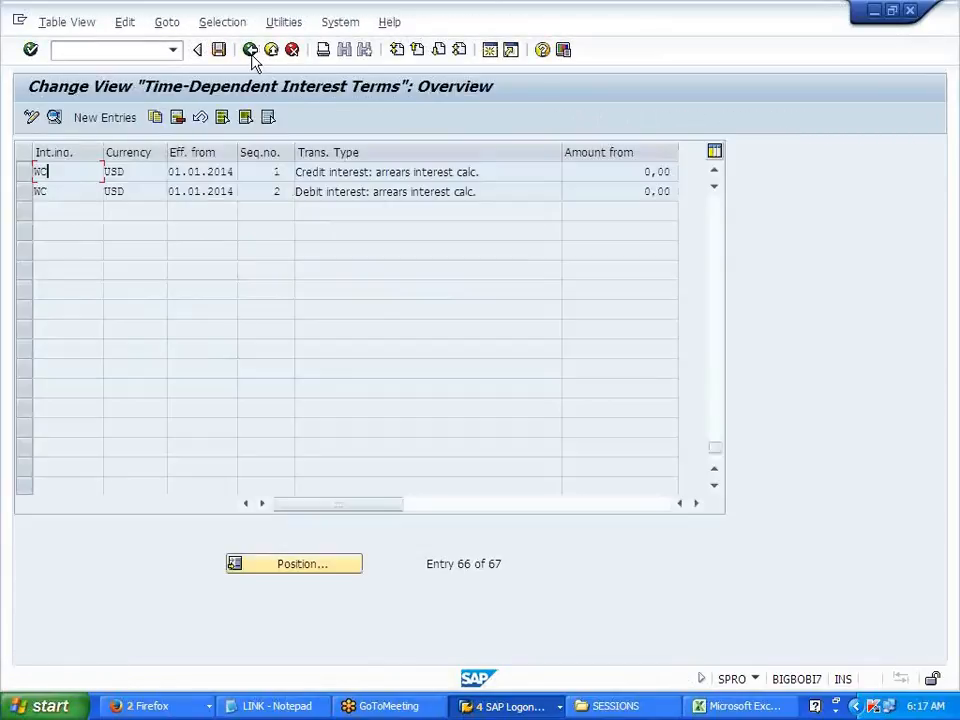
Clear the premium of WC's debit interest term, sequence number 2, save it, and return to the IMG structure.
double_click(255, 193)
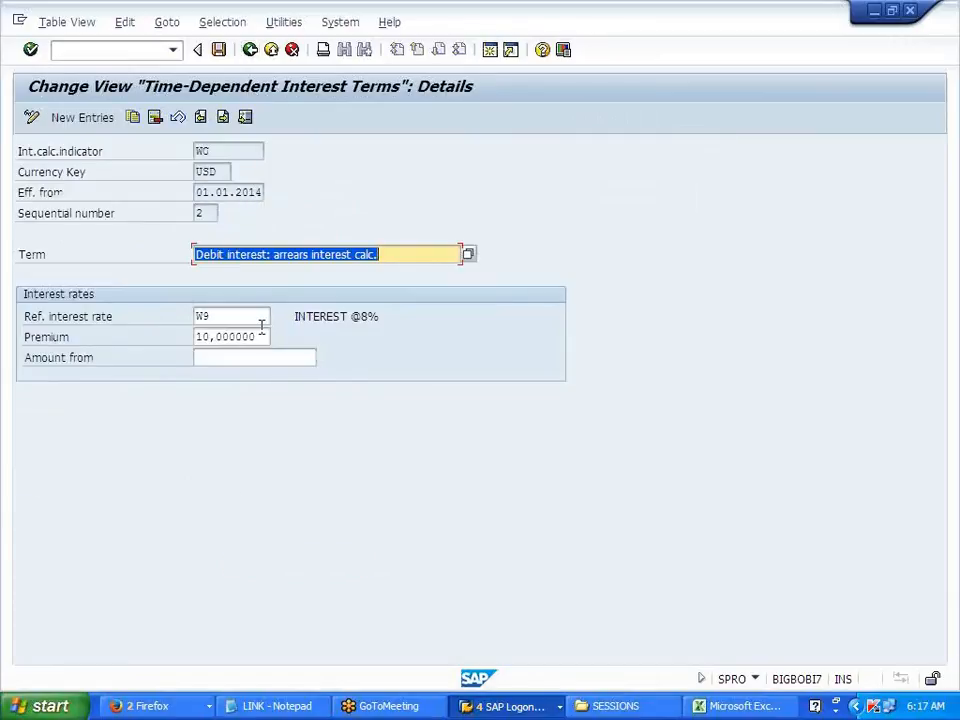
click(263, 336)
key(BackSpace)
key(BackSpace)
key(BackSpace)
key(BackSpace)
key(BackSpace)
key(BackSpace)
key(BackSpace)
key(BackSpace)
key(BackSpace)
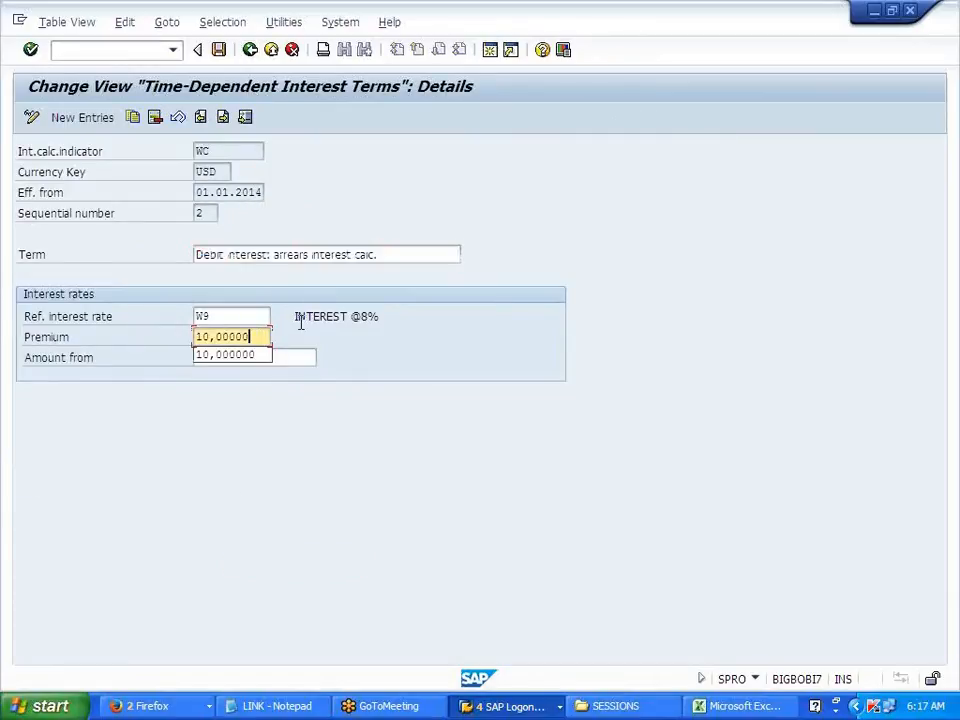
key(Return)
click(218, 49)
click(249, 50)
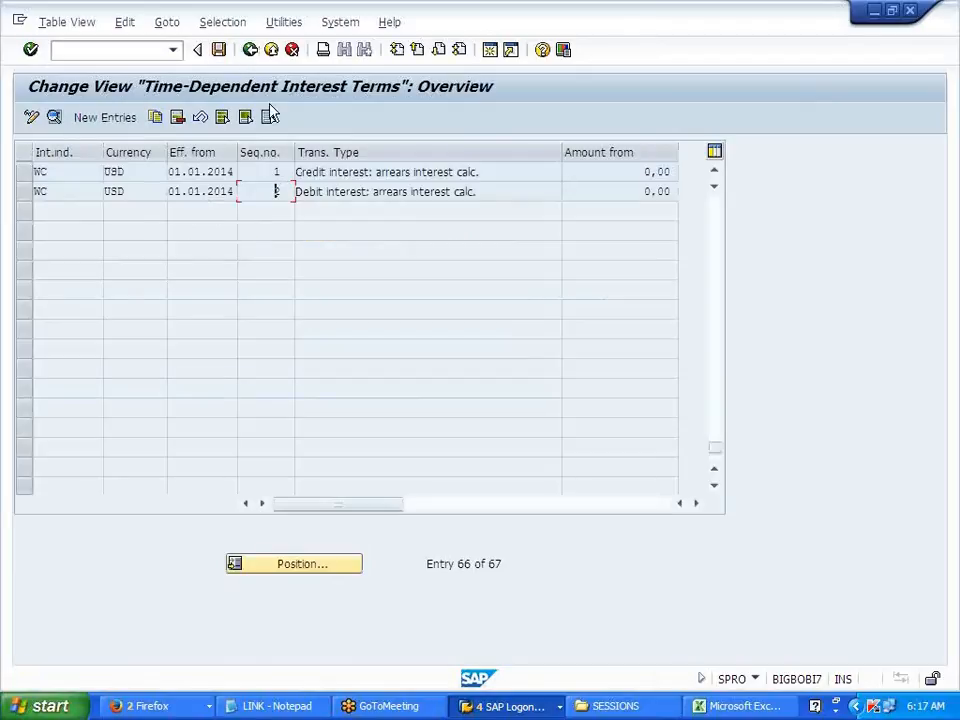
click(251, 52)
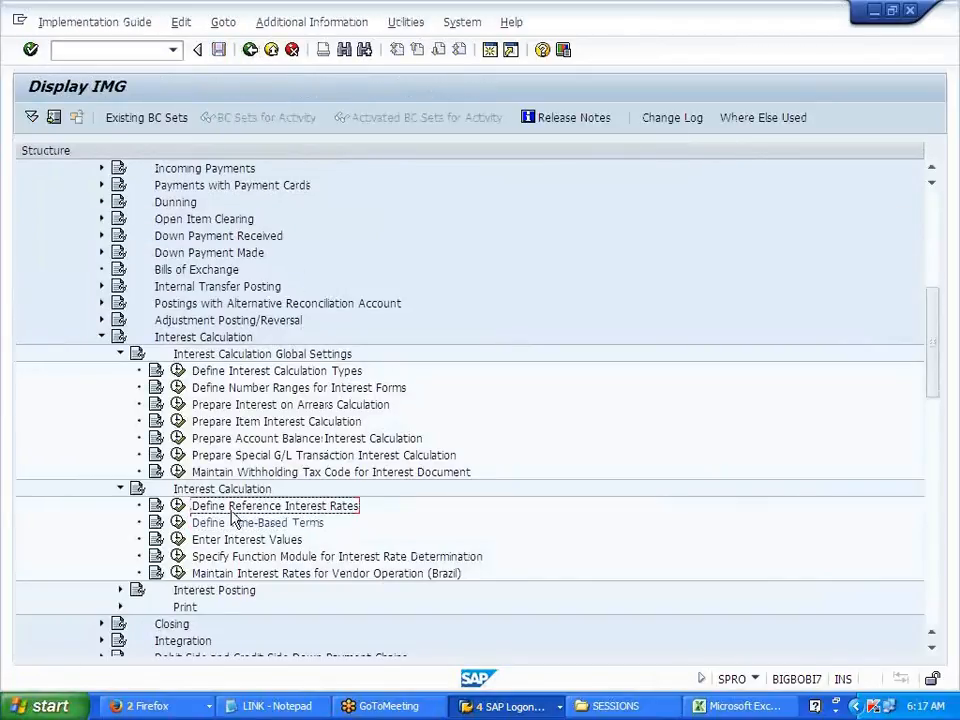
In Define Reference Interest Rates, change the long text of W9 to INTEREST @9% and save it in the proposed customizing request.
click(177, 506)
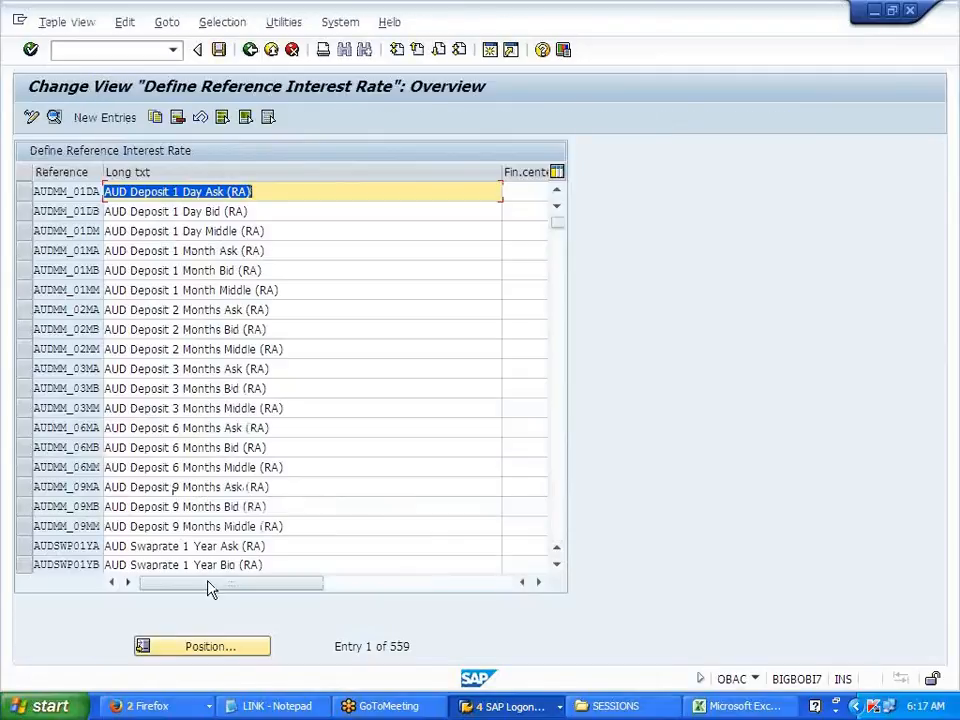
click(201, 651)
text(W9)
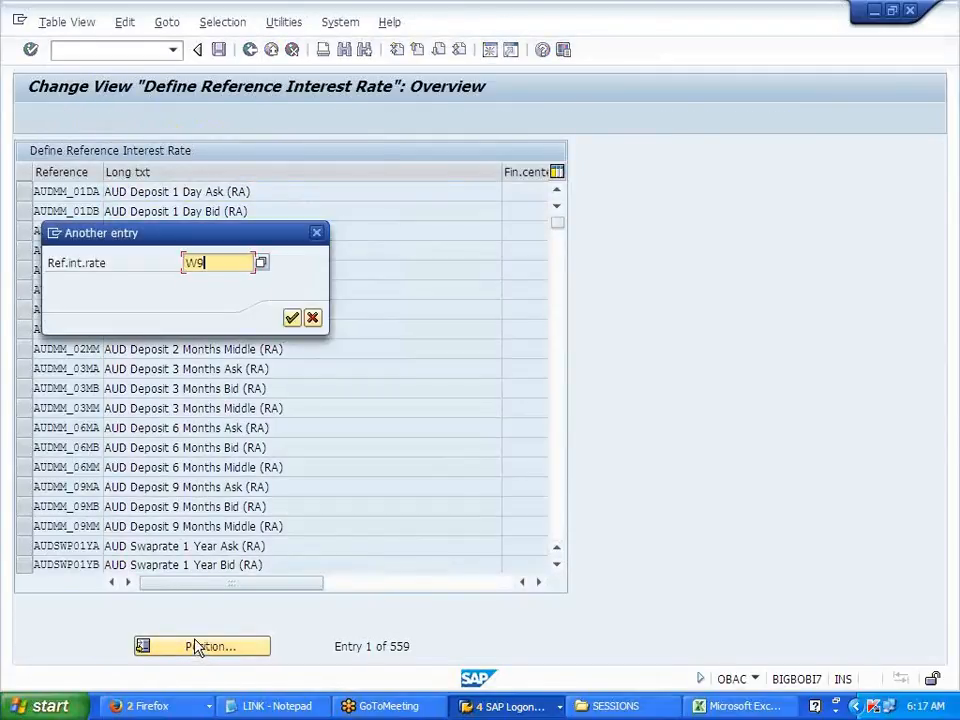
key(Return)
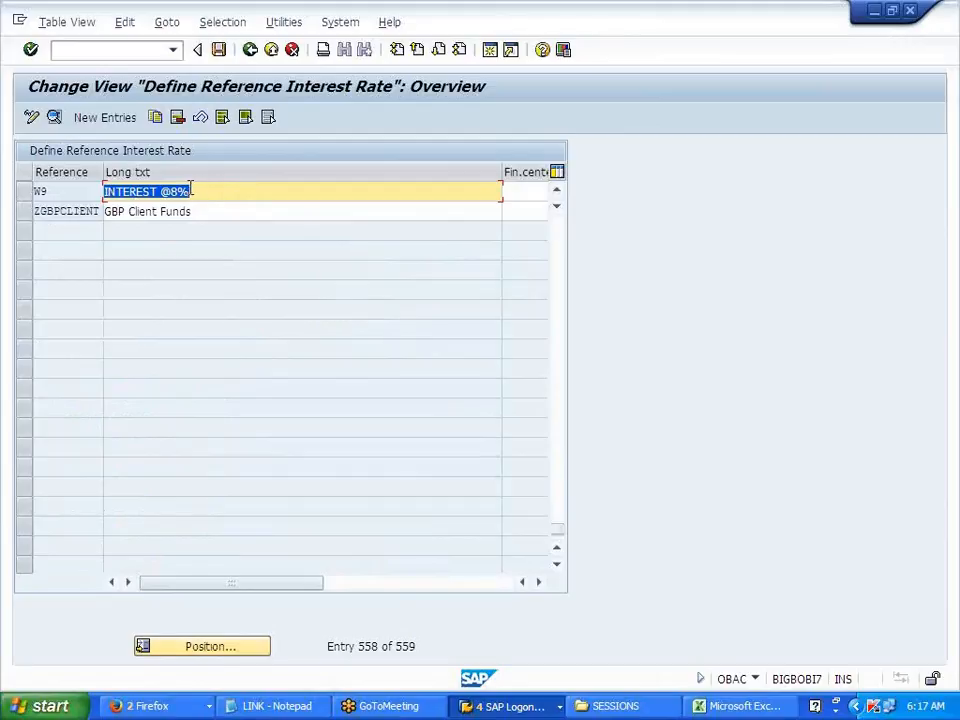
click(182, 188)
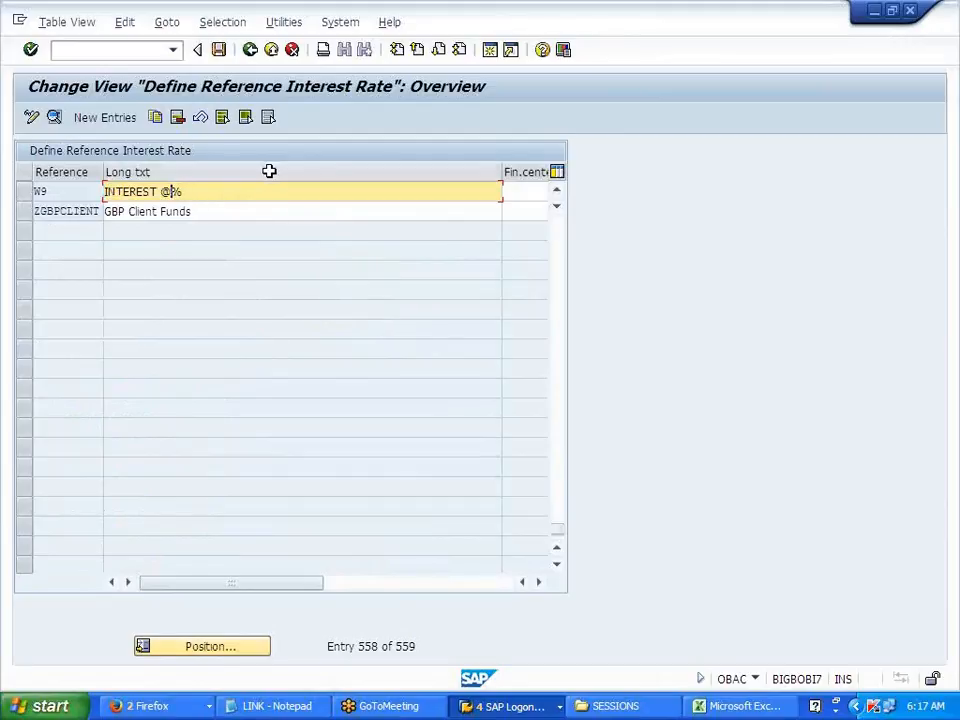
text(9)
click(218, 49)
click(276, 318)
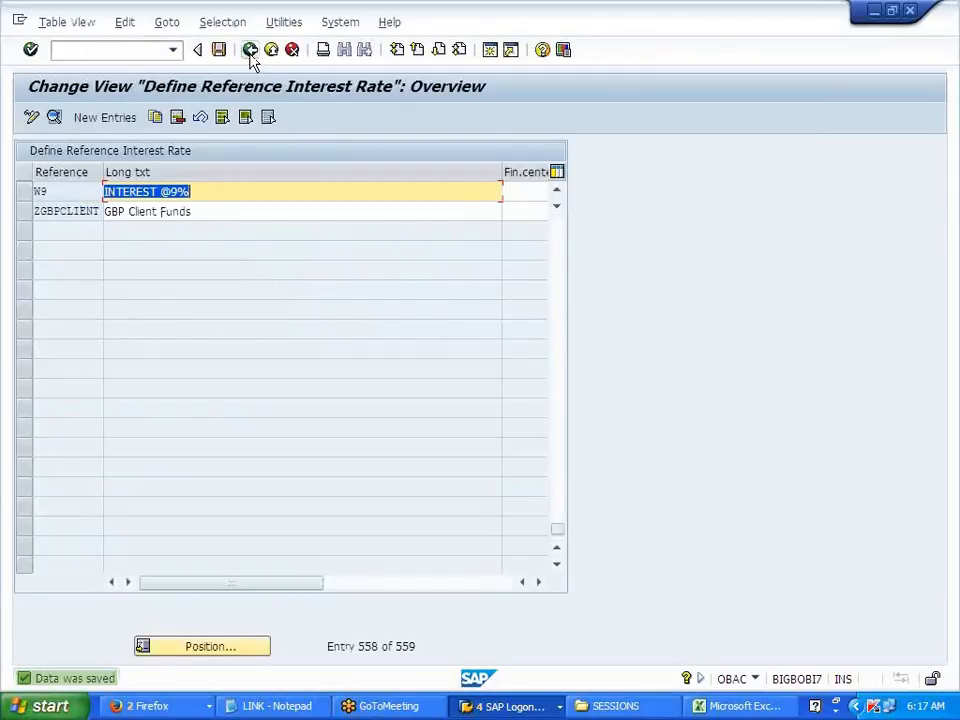
click(250, 49)
Execute Enter Interest Values and check the interest rates stored for reference rates W9 and W12.
click(279, 540)
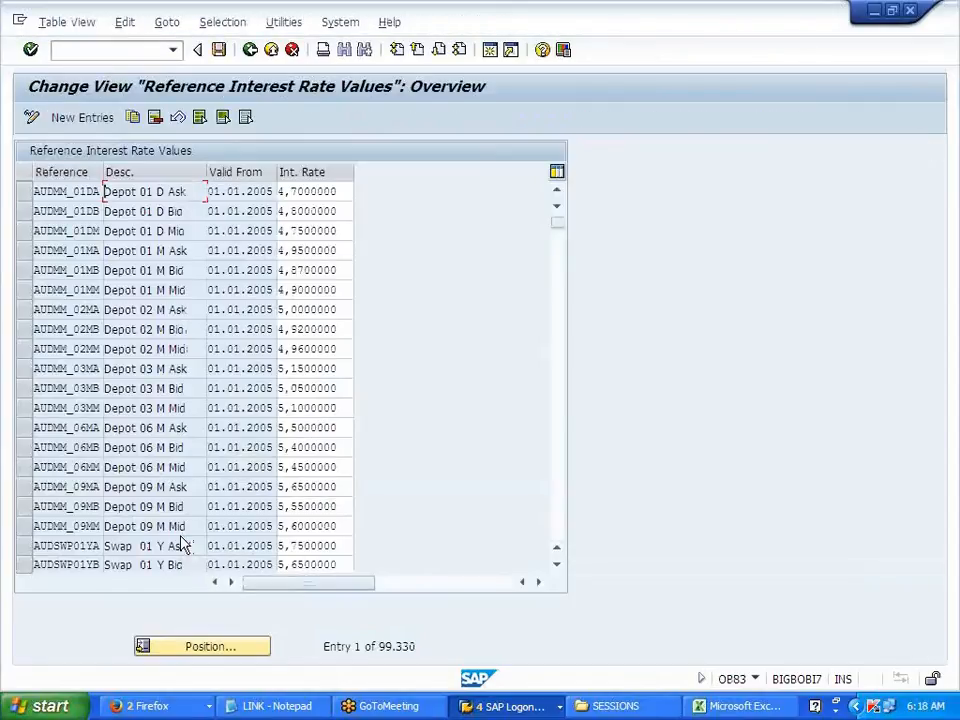
click(236, 656)
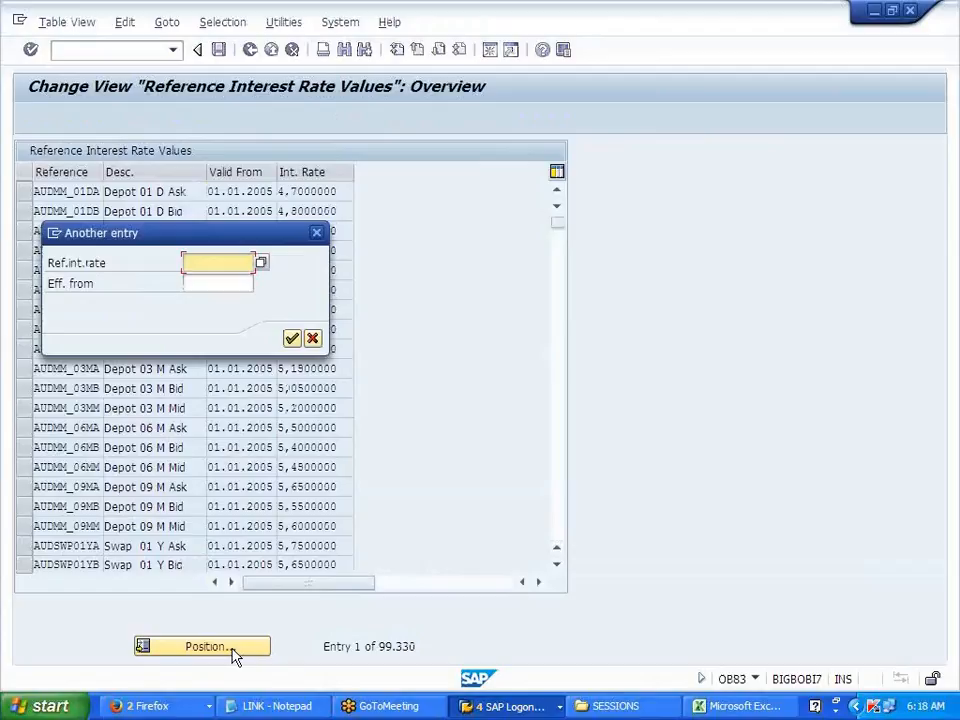
text(W9)
key(Return)
drag(348, 192, 277, 193)
click(279, 196)
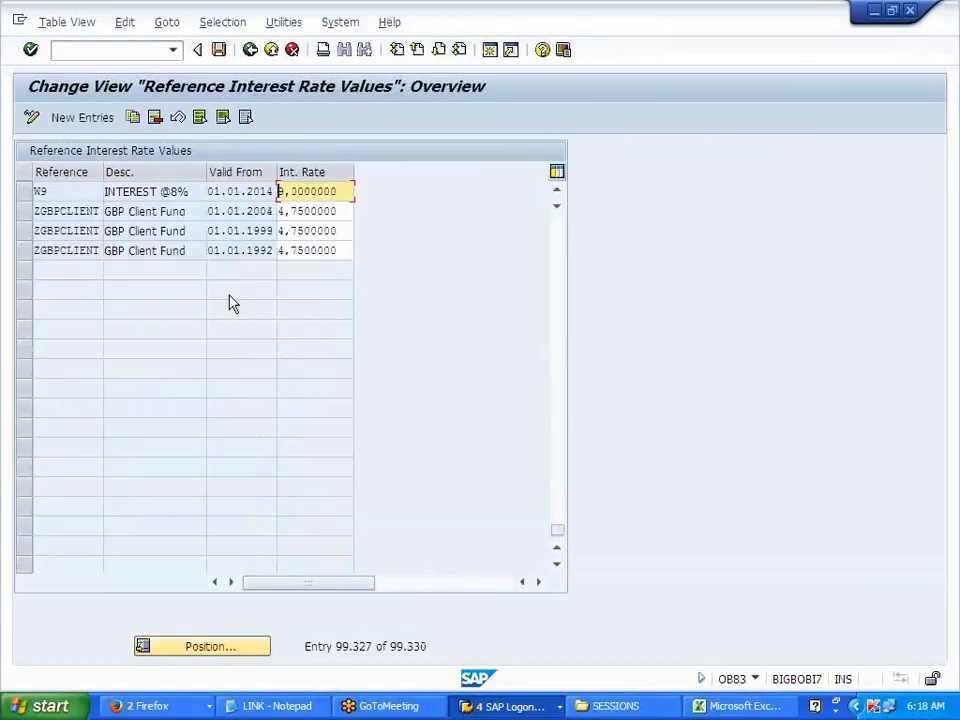
scroll(230, 303, up, 2)
click(60, 272)
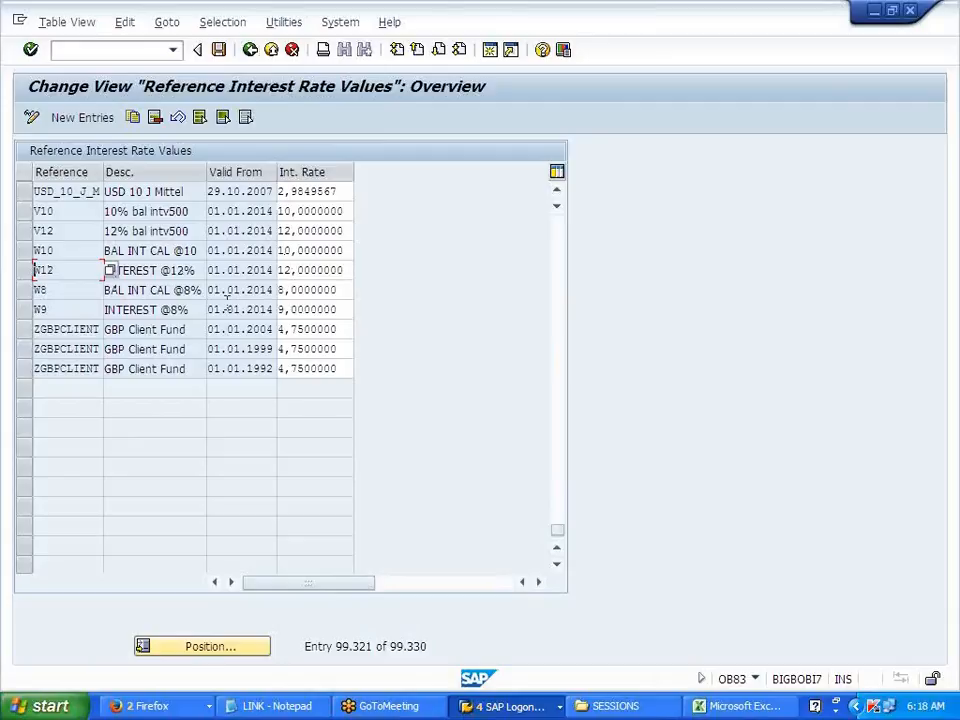
click(249, 51)
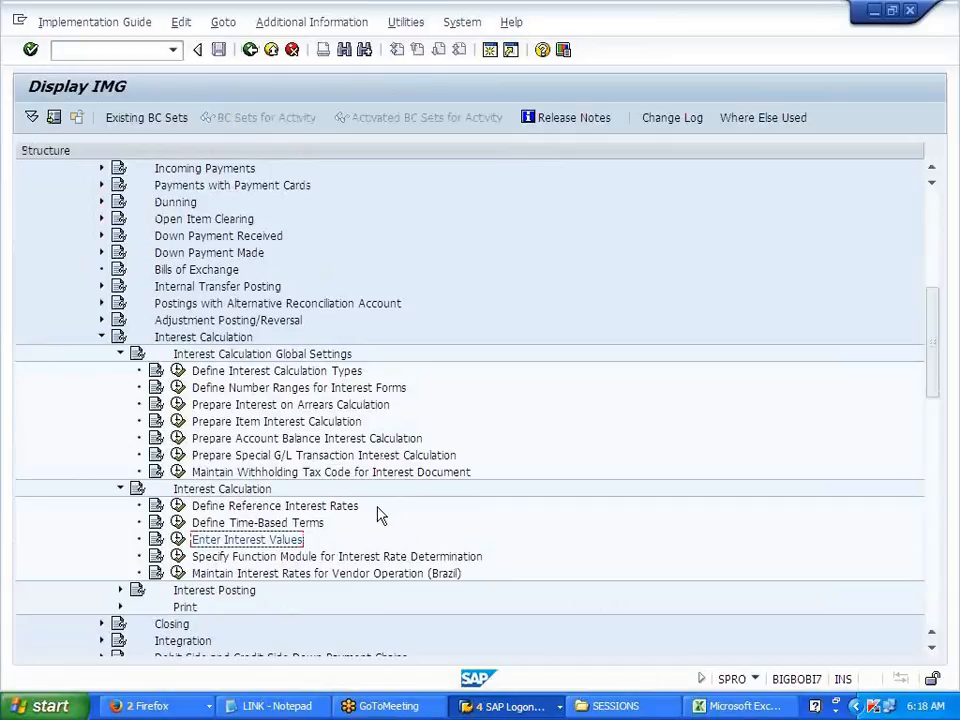
Start transaction FD01 in a new session and begin a customer with account group SW01 LOCAL CUSTOMER in company code K500.
click(489, 50)
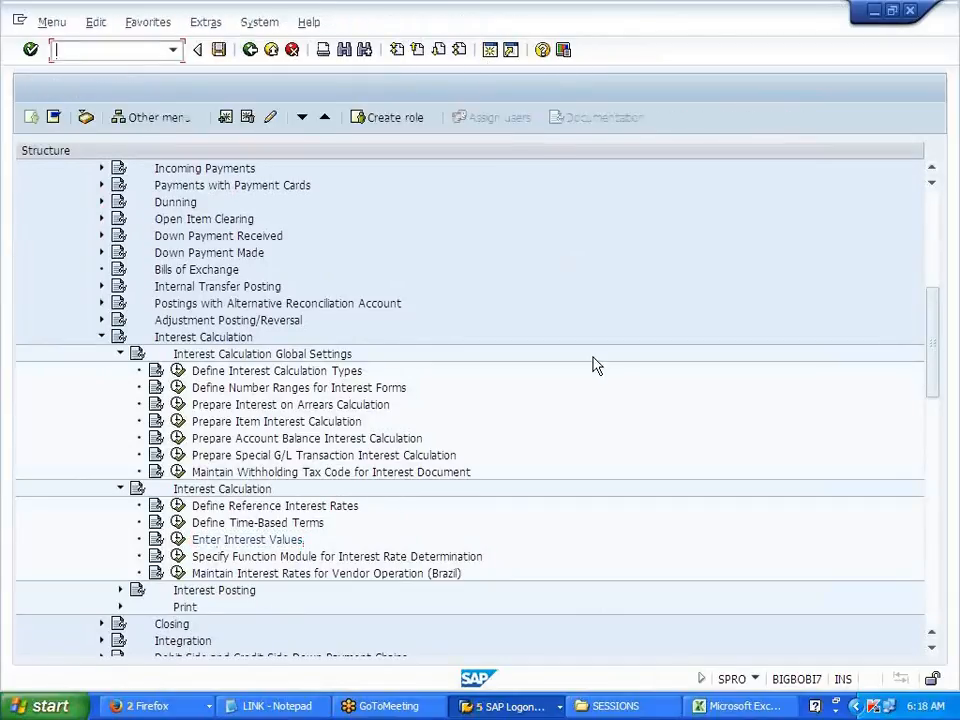
text(FD)
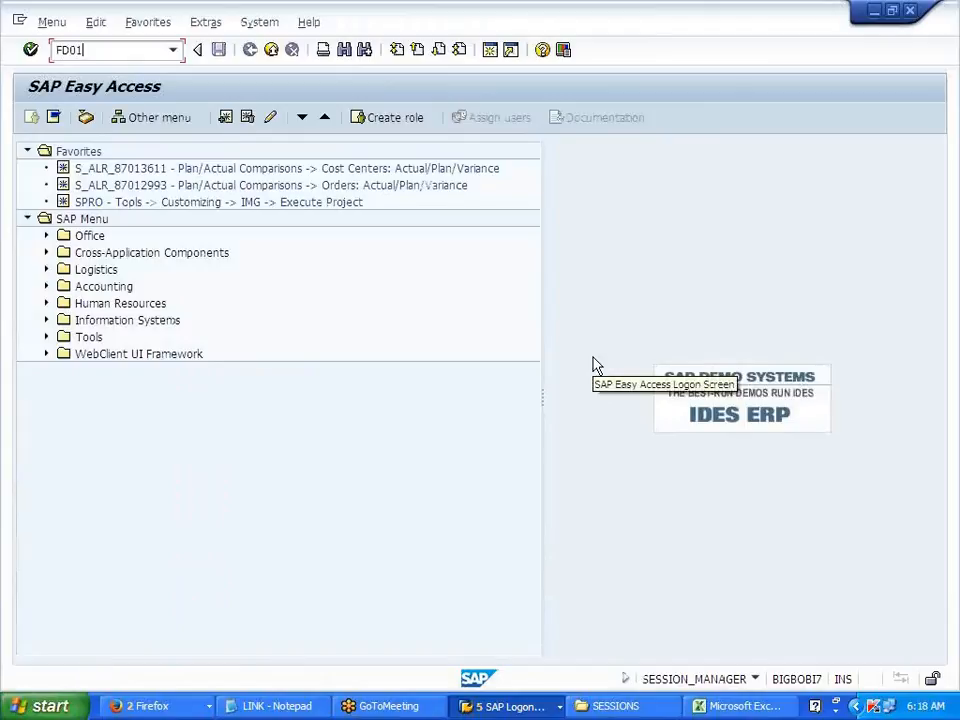
text(01)
key(Return)
click(385, 180)
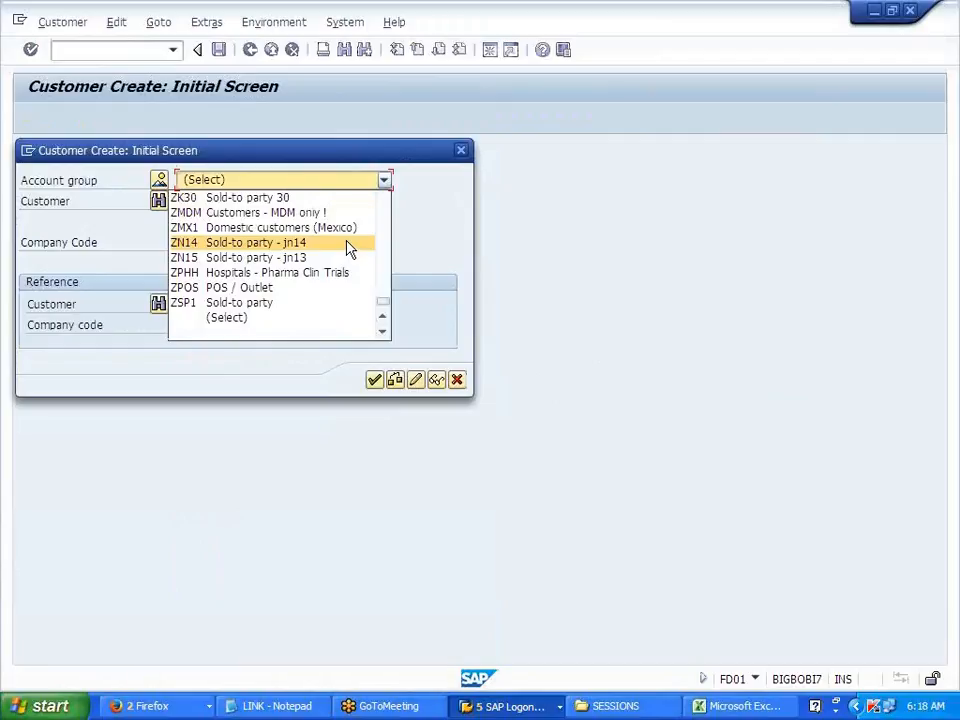
scroll(348, 249, up, 3)
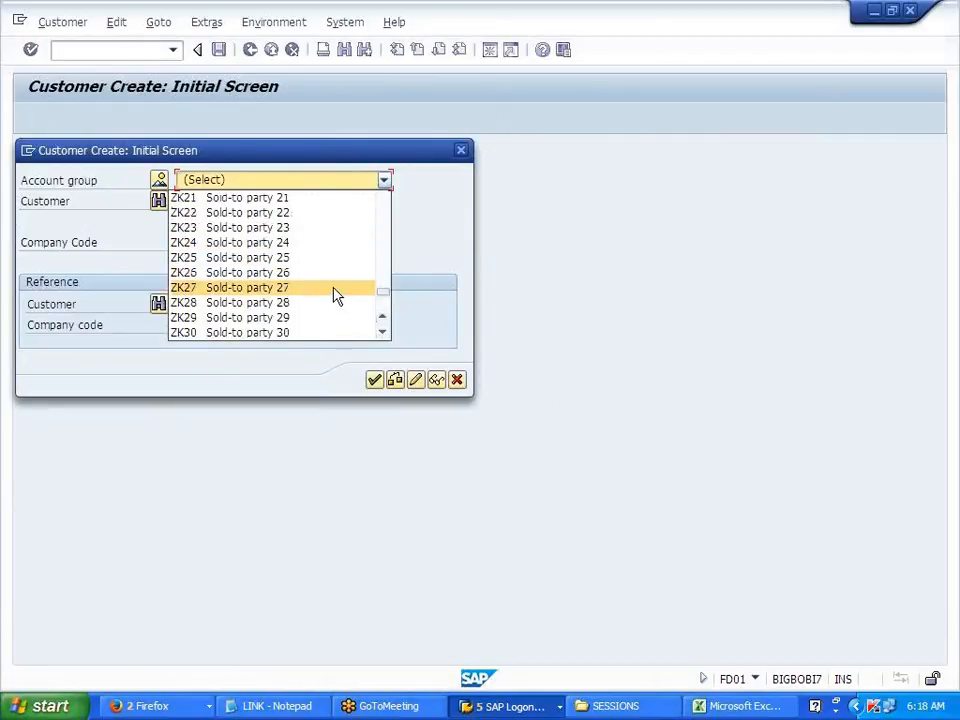
scroll(337, 295, up, 5)
click(302, 227)
click(375, 381)
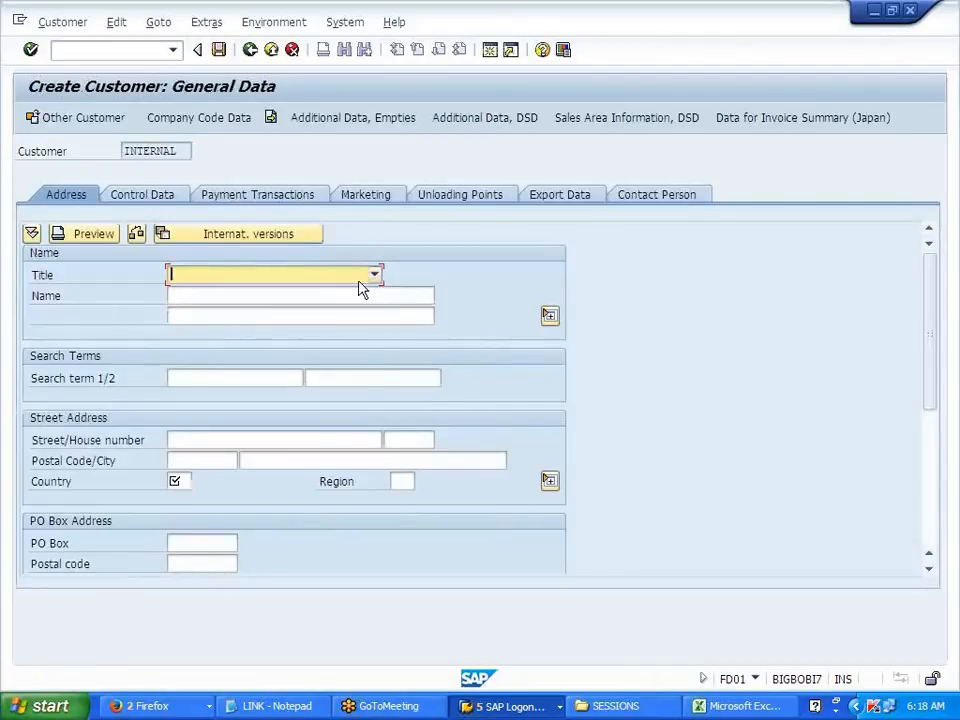
Set the new customer's title to Mr. and enter the customer's name.
click(373, 280)
click(328, 324)
click(281, 297)
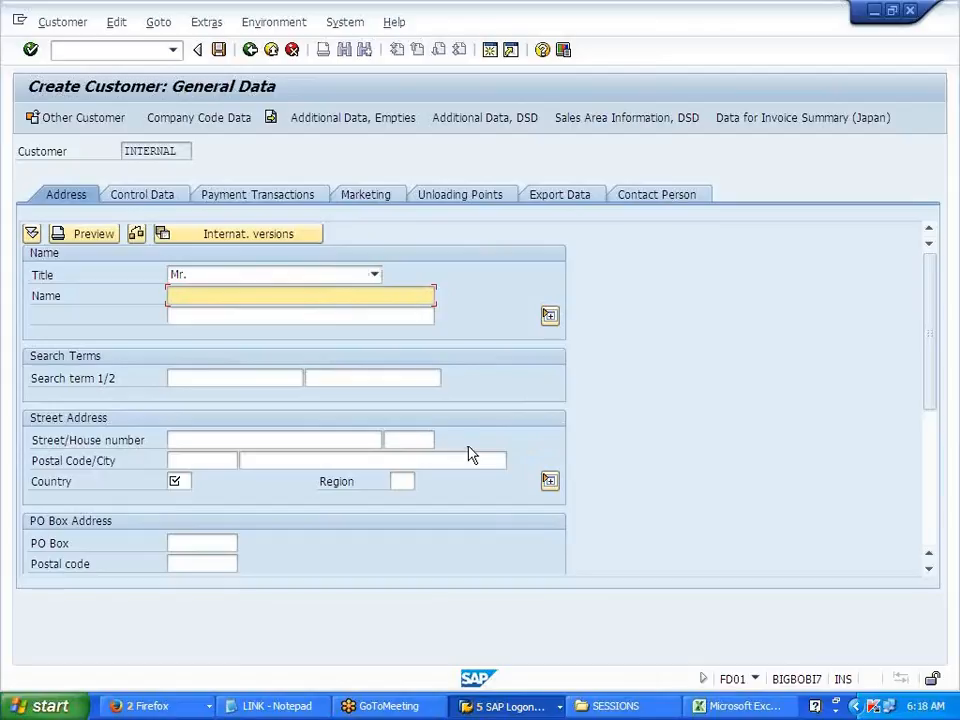
text(AL)
key(BackSpace)
key(BackSpace)
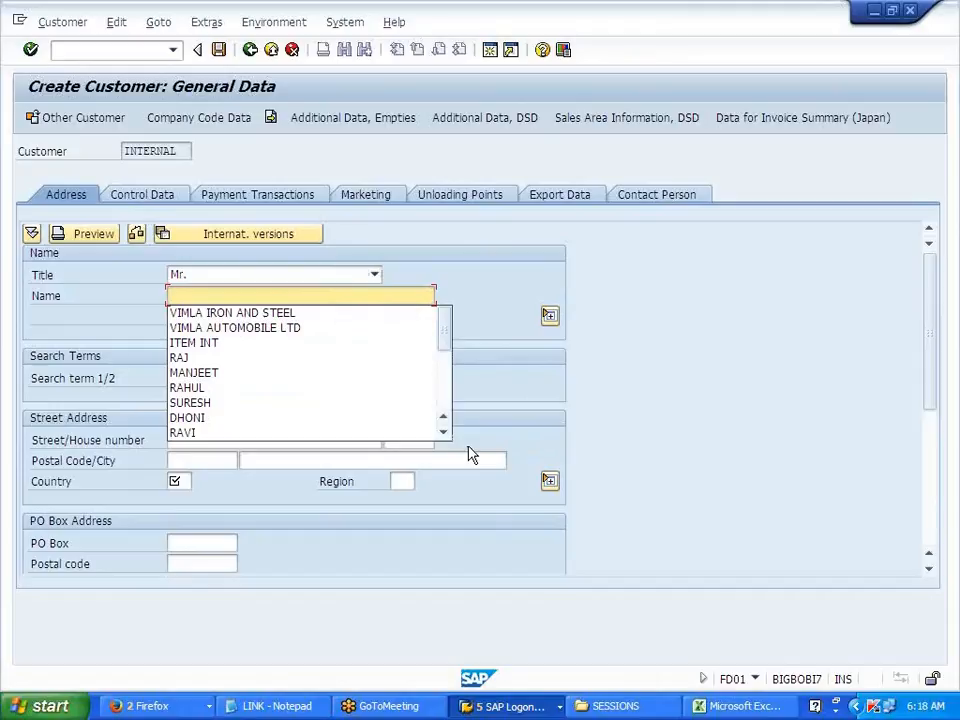
text(ALI)
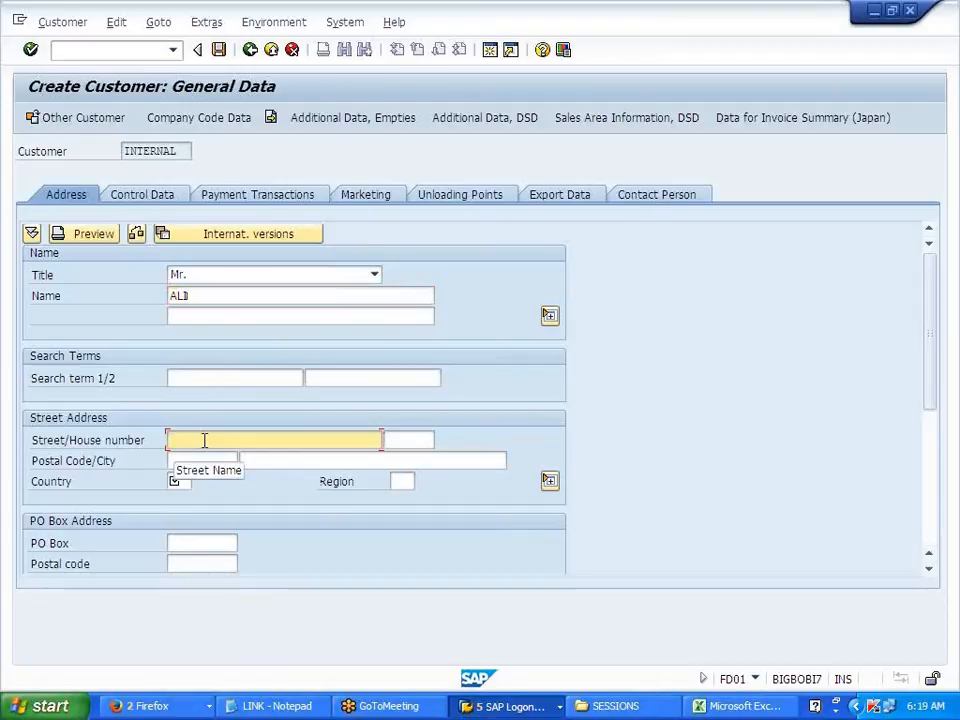
Fill in the customer's street, house number, postal code and city, with country US and region NJ.
text(14TH)
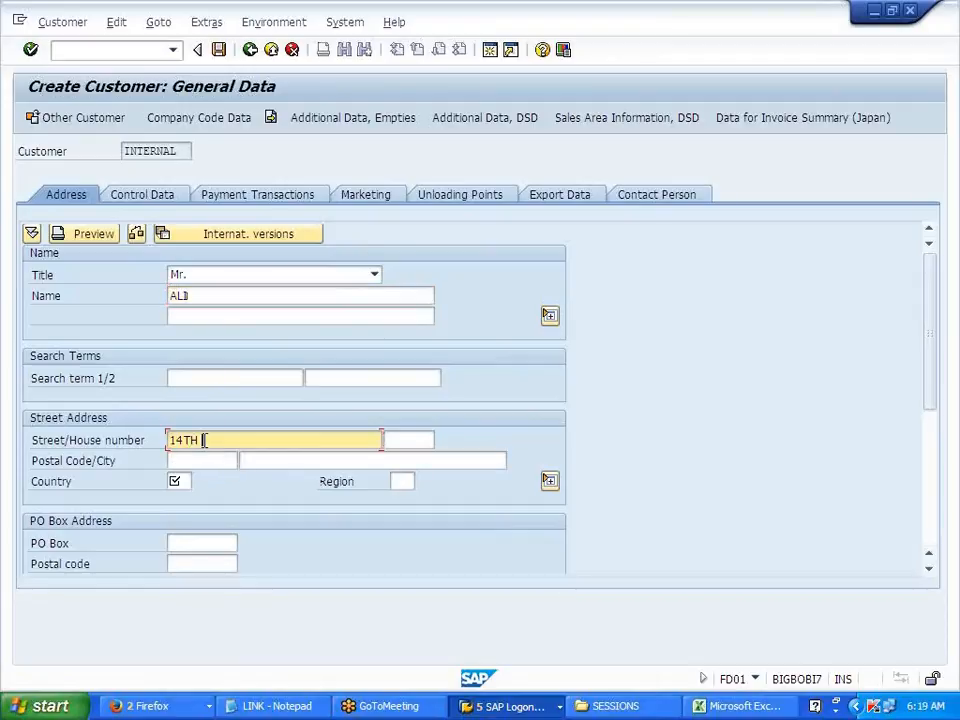
click(396, 444)
click(402, 458)
click(190, 460)
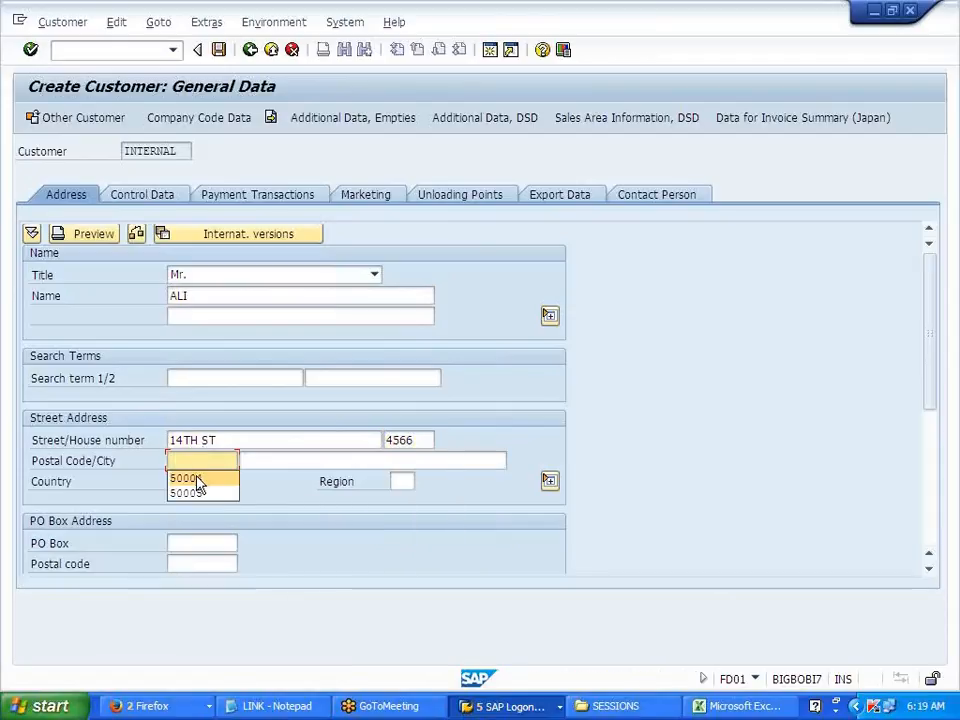
click(188, 476)
click(306, 461)
click(305, 479)
click(185, 481)
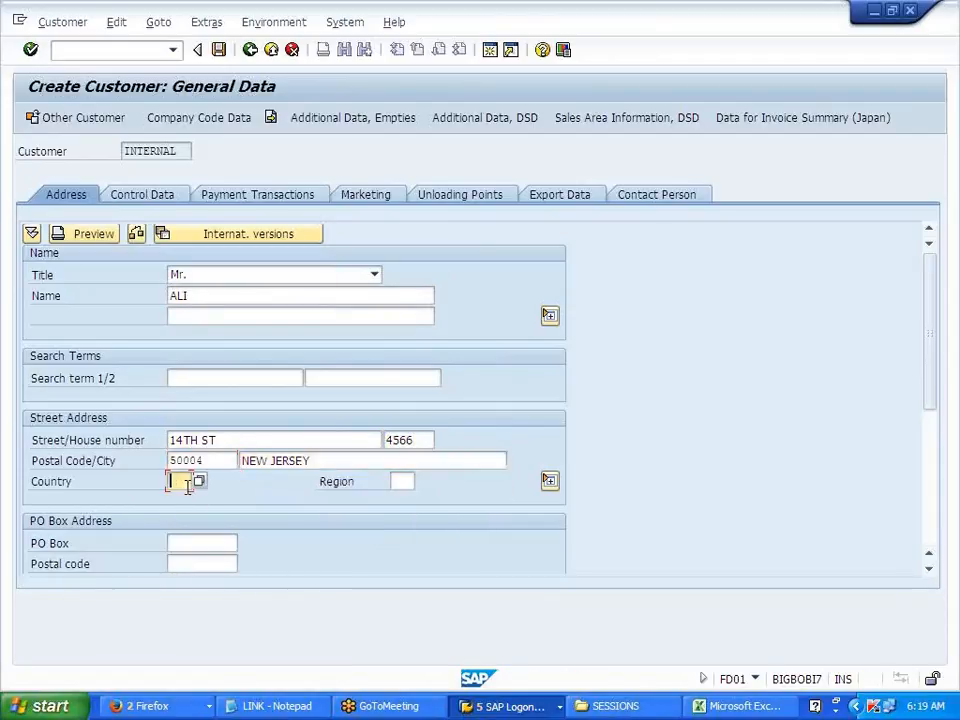
click(182, 497)
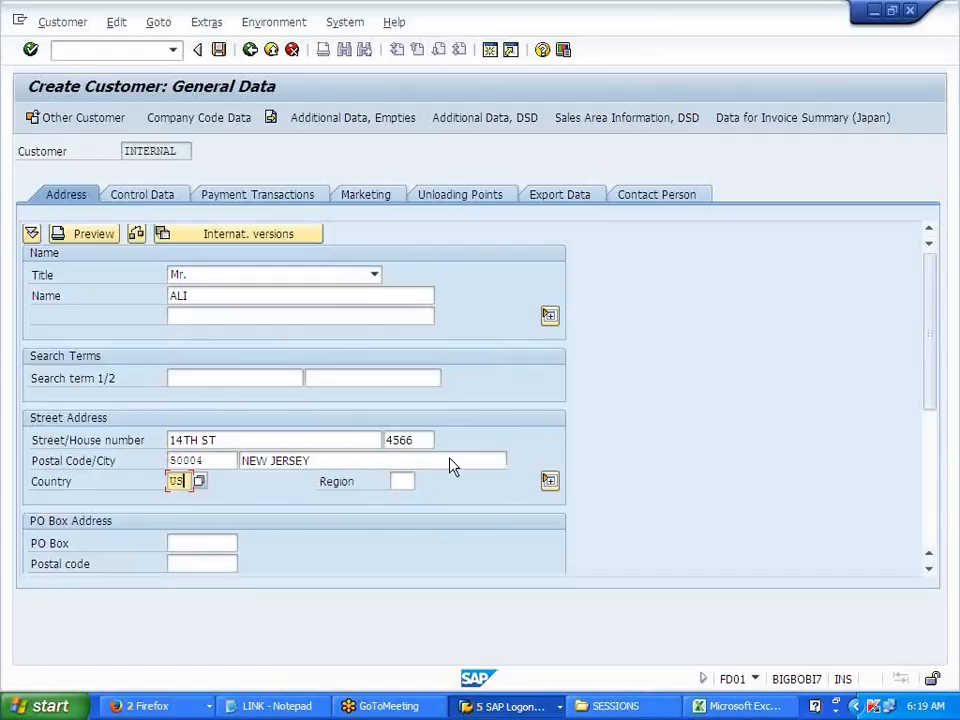
click(401, 481)
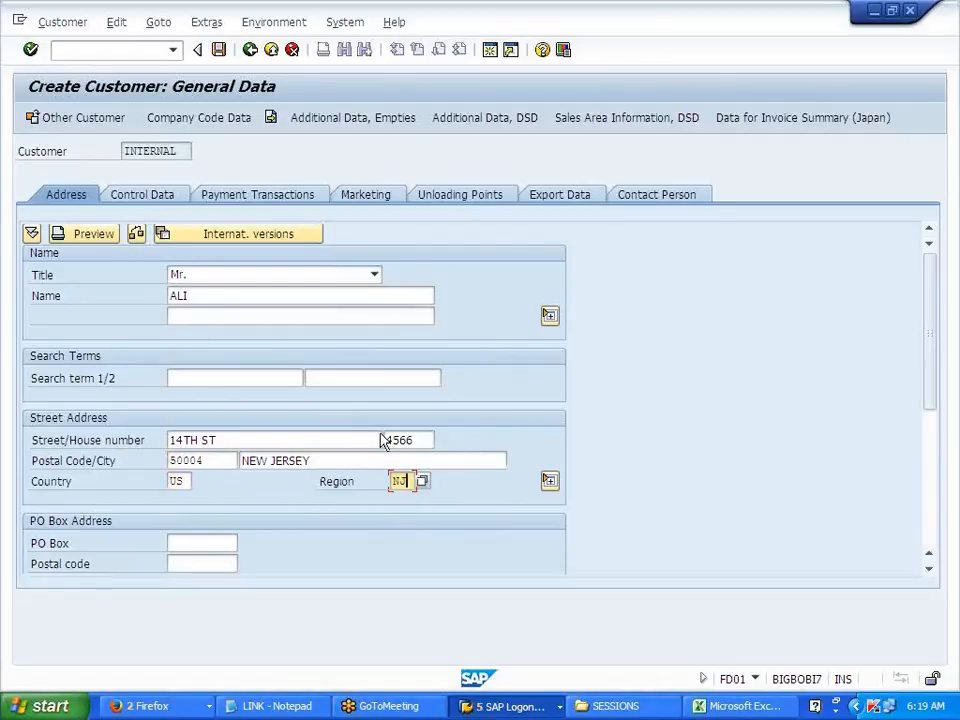
In the customer's company code data, set the reconciliation account to 201000 ACCOUNTS RECEIVABLE.
click(204, 120)
click(212, 279)
click(212, 277)
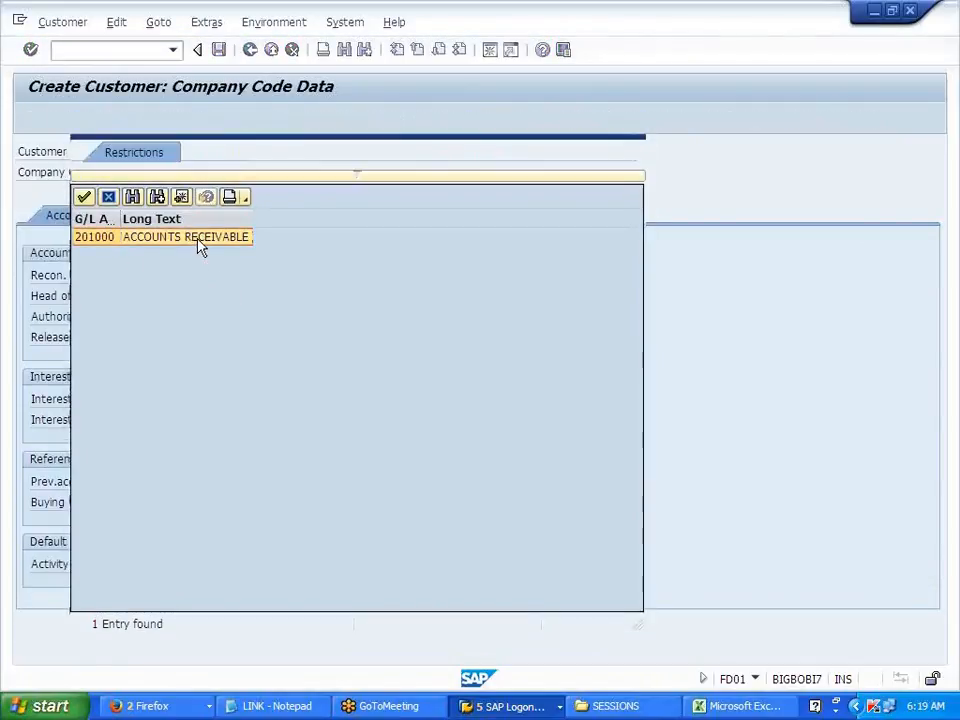
double_click(200, 247)
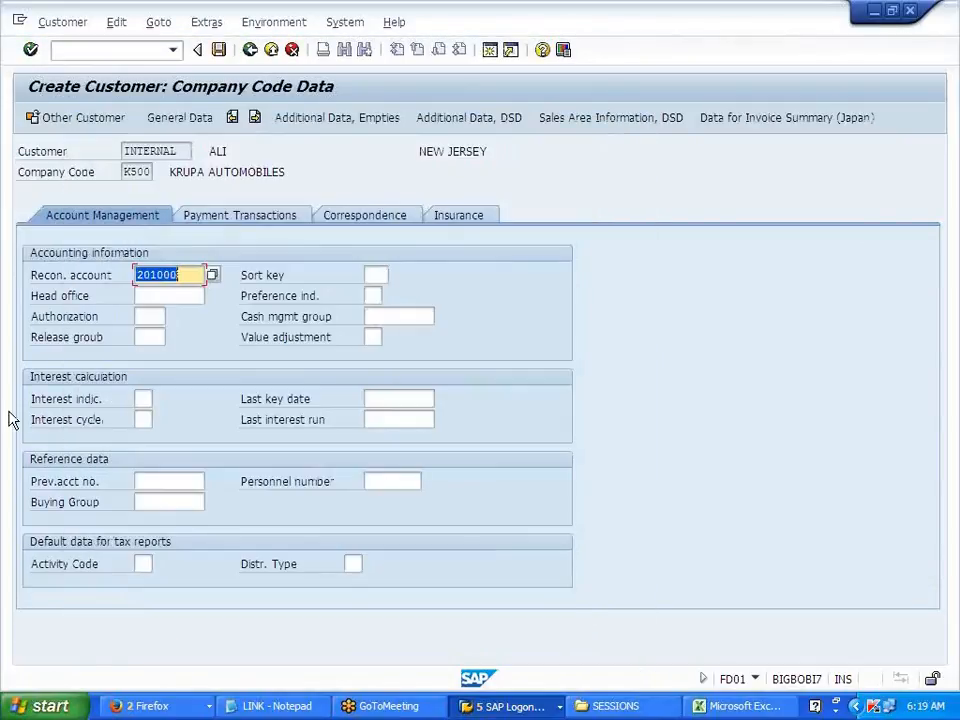
Assign interest indicator WC to the customer and save the new customer master record.
drag(31, 400, 128, 408)
click(138, 399)
text(WC)
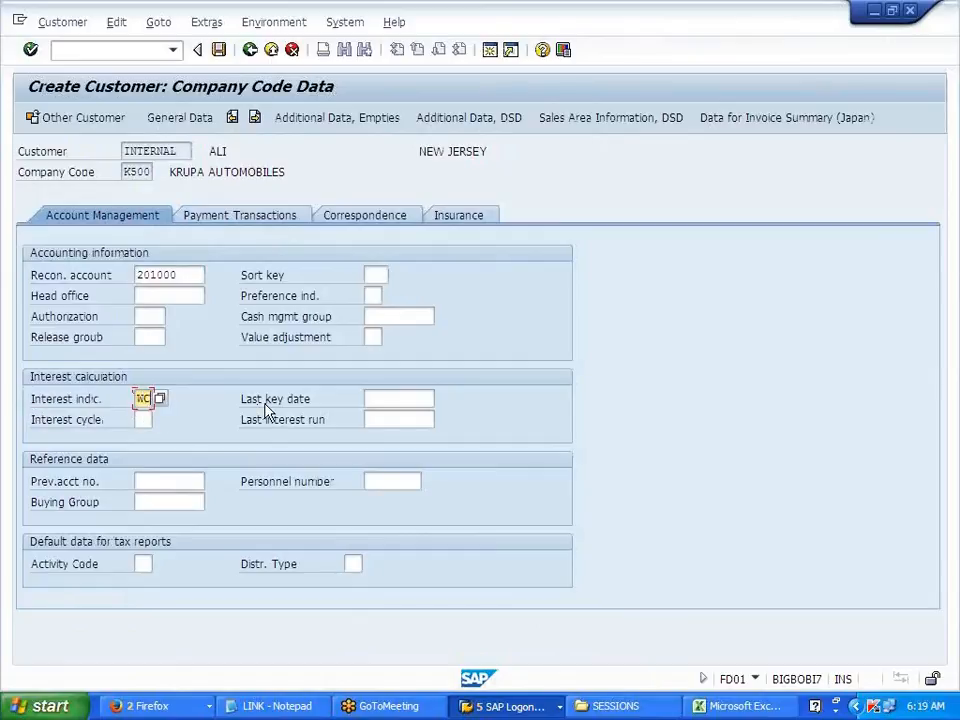
click(221, 54)
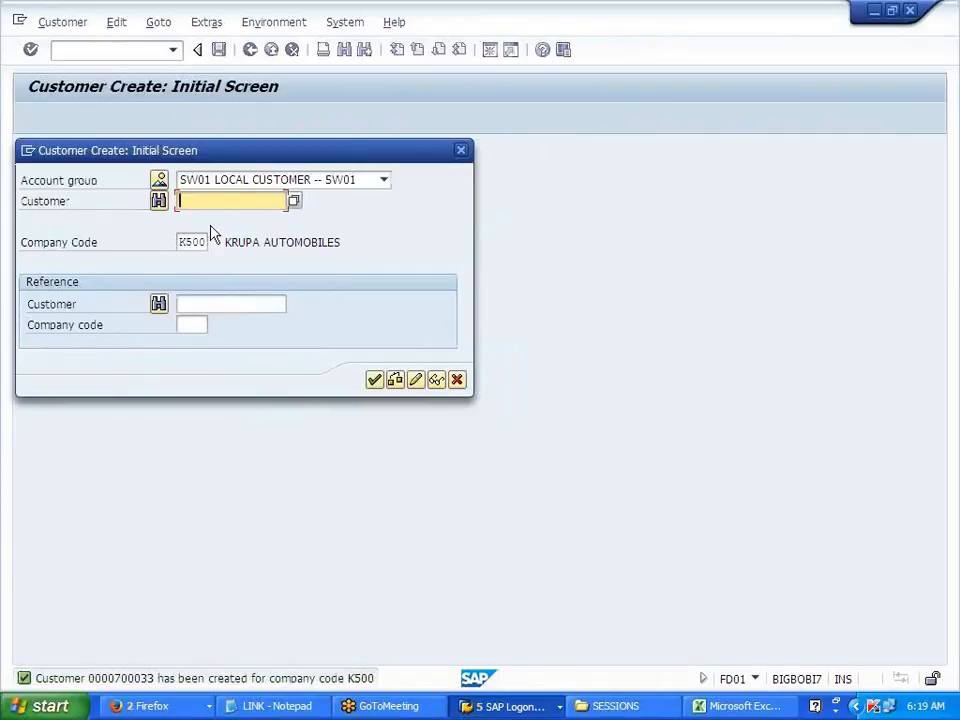
Start a new local customer in company code SW01, with title Mr. and the customer's name.
click(189, 242)
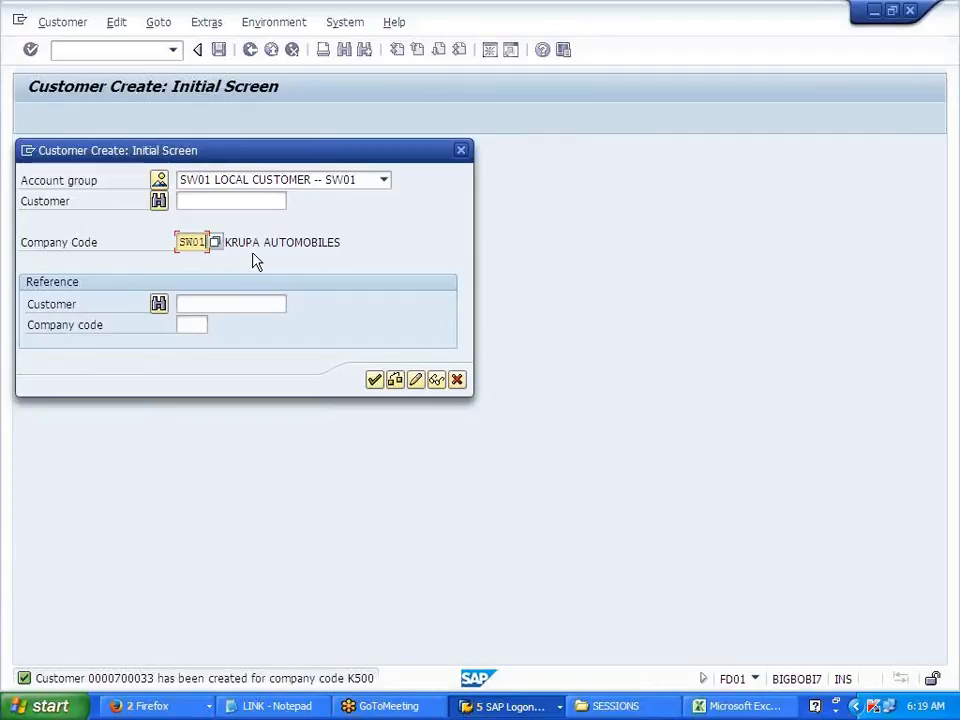
click(374, 379)
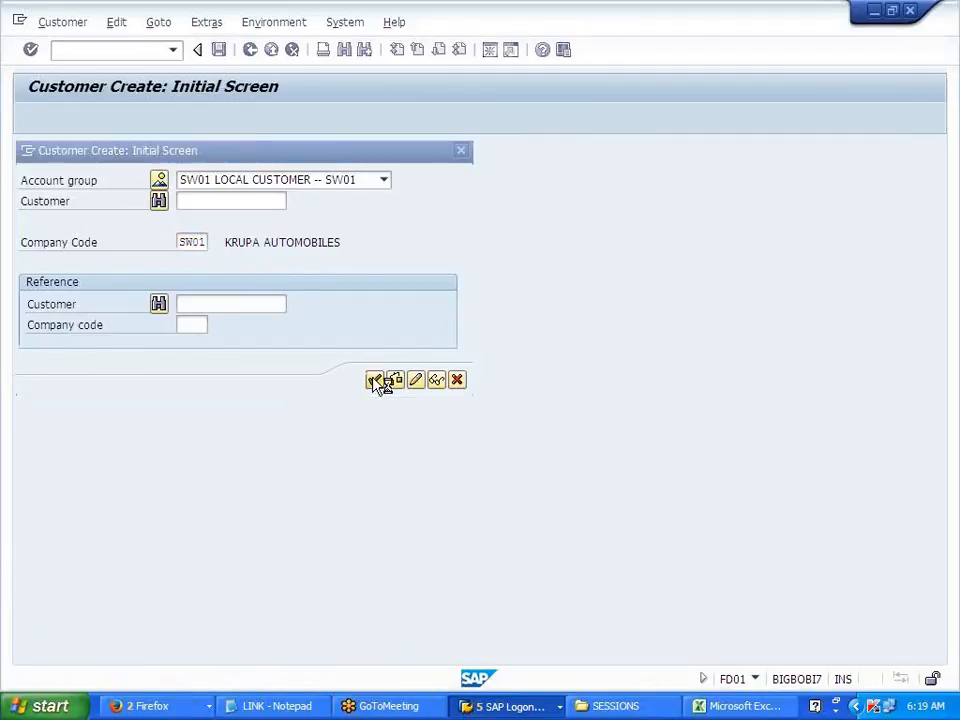
click(376, 277)
click(318, 322)
click(292, 295)
click(281, 312)
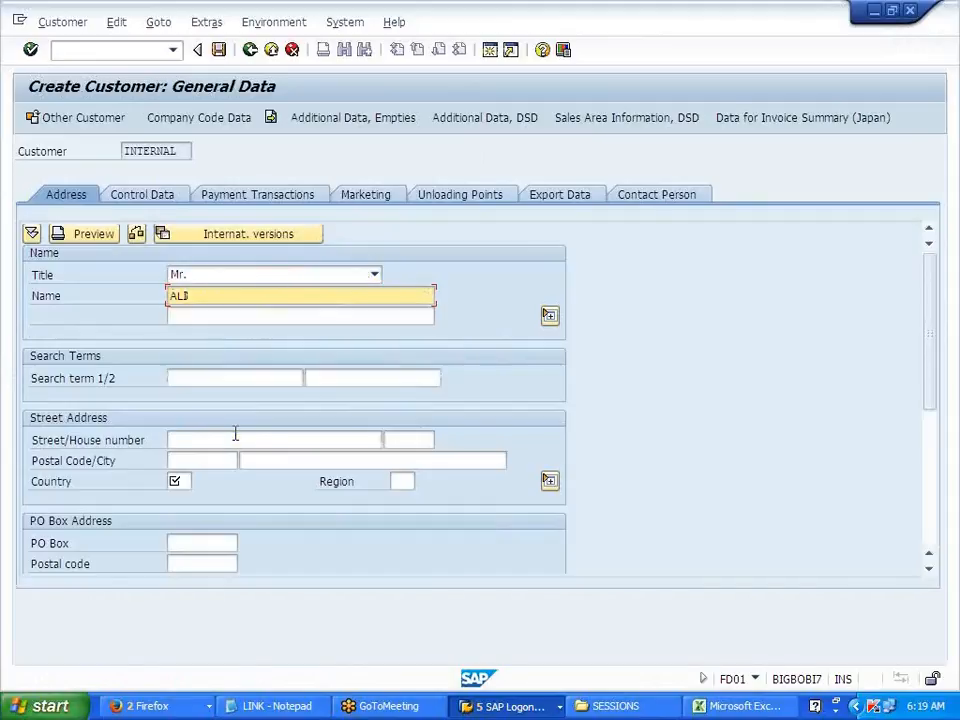
Fill in the new customer's street, house number, postal code and city.
click(235, 440)
text(14 ST)
click(401, 437)
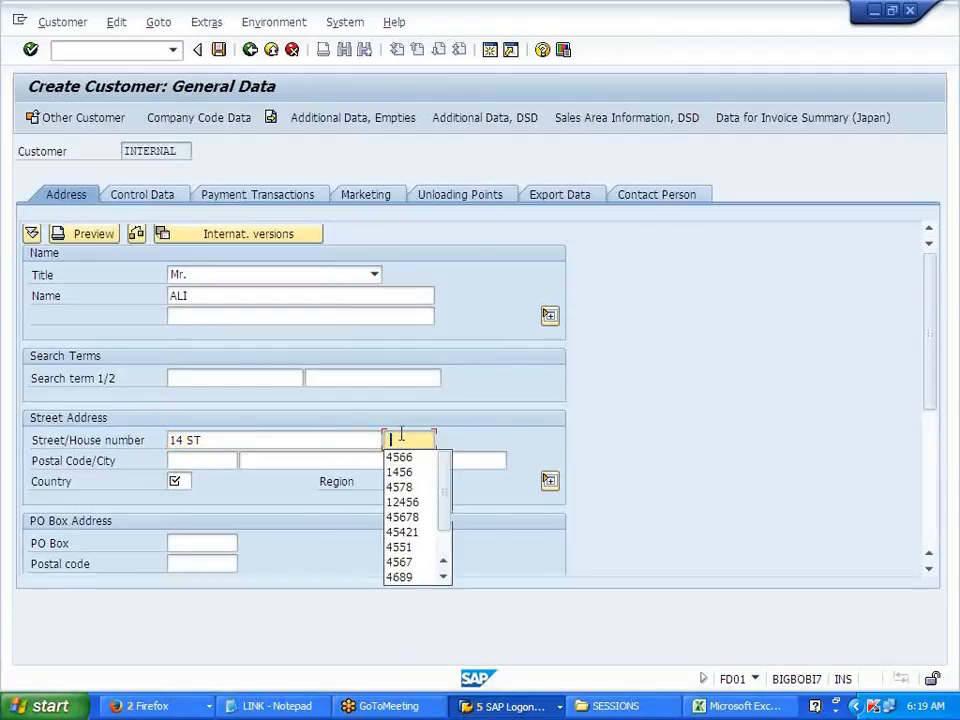
click(400, 457)
click(200, 460)
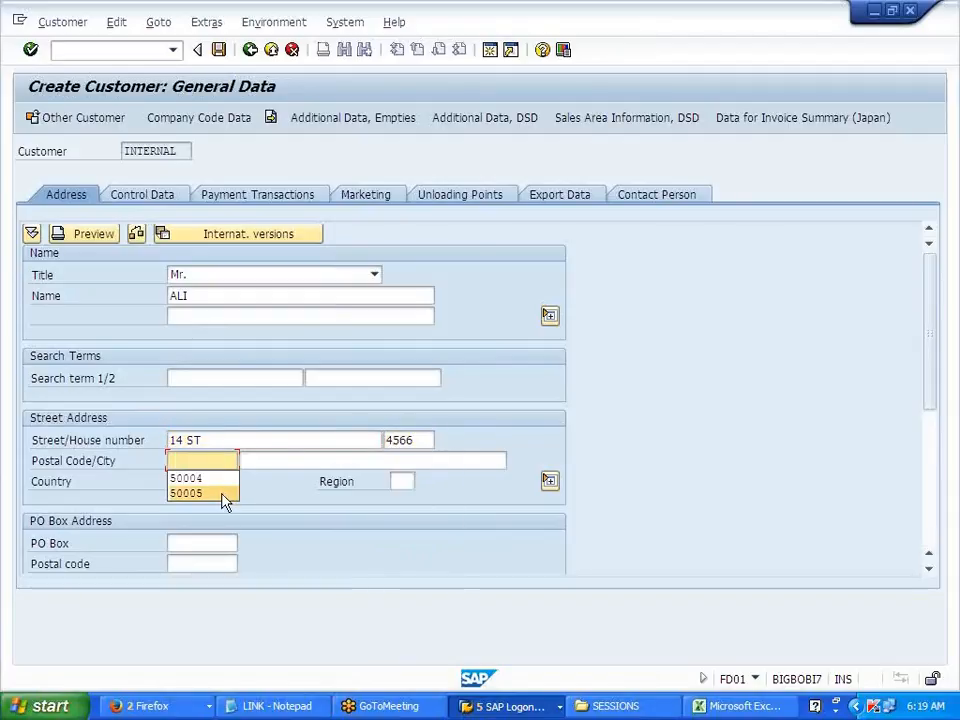
click(215, 493)
click(291, 459)
click(262, 476)
Set the customer's country to US and region to NJ, and dismiss the duplicate address check.
click(178, 481)
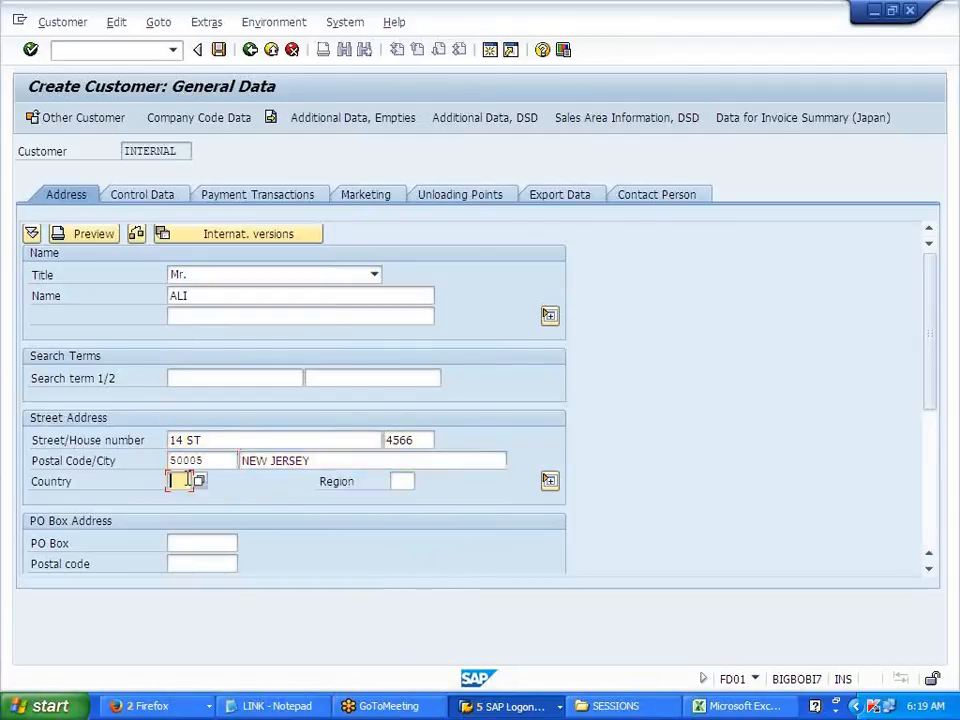
click(188, 500)
click(397, 481)
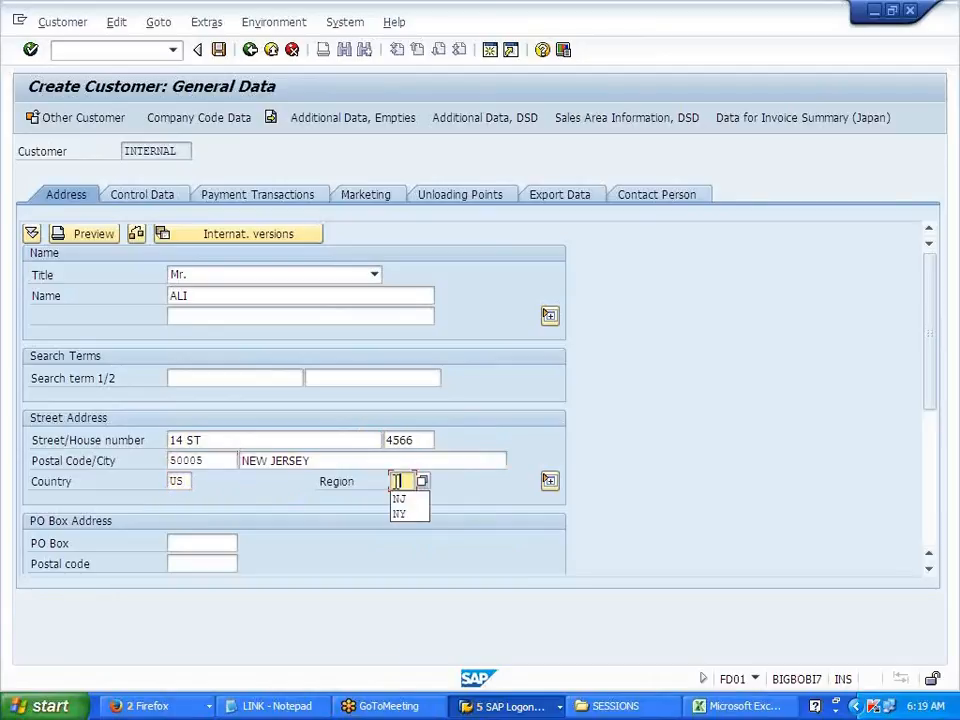
click(399, 500)
key(Return)
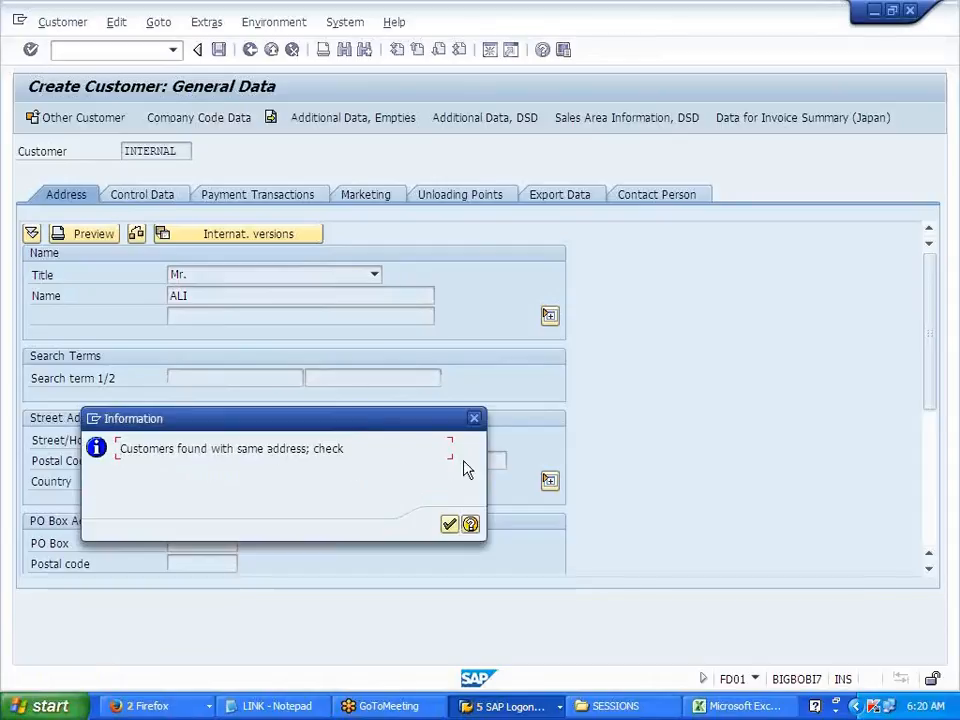
click(476, 422)
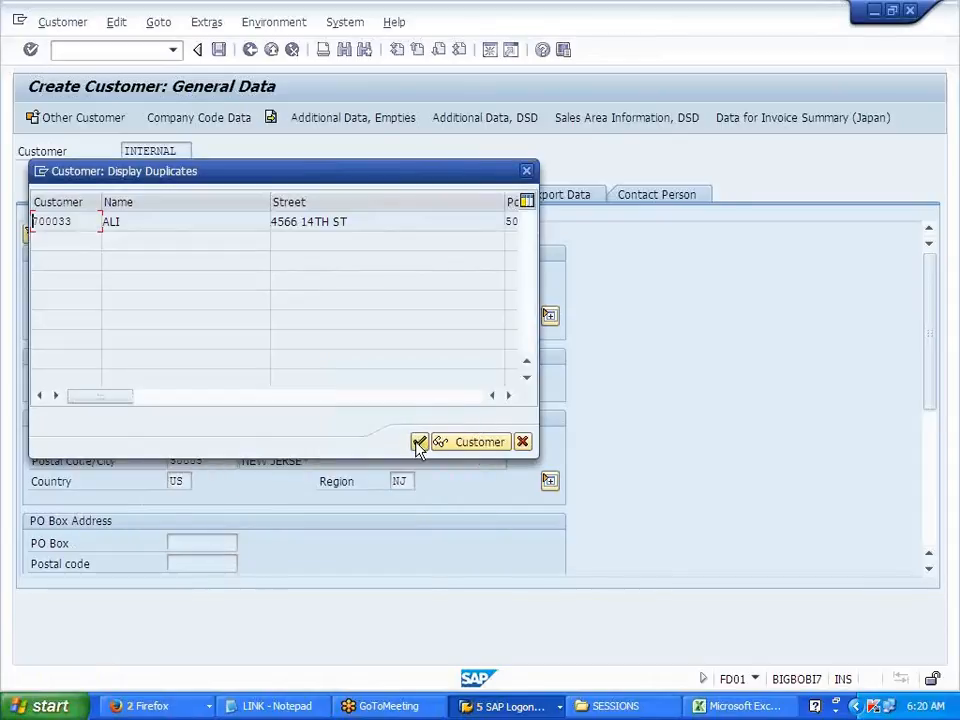
click(522, 442)
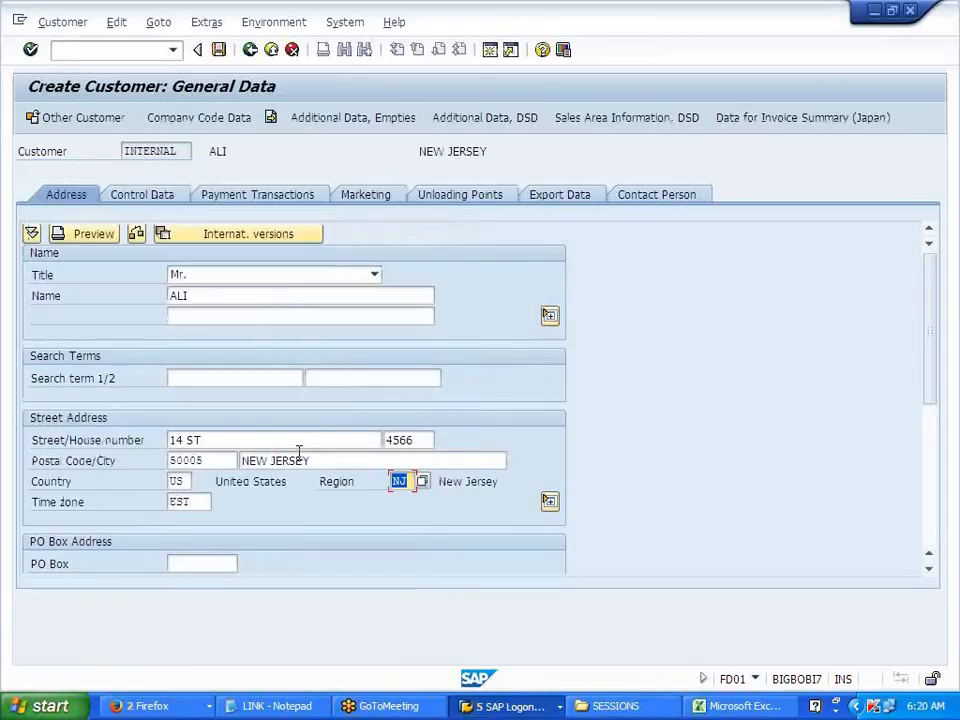
Replace the customer's postal code and append -12 to the city name to distinguish the address.
click(220, 457)
key(BackSpace)
key(BackSpace)
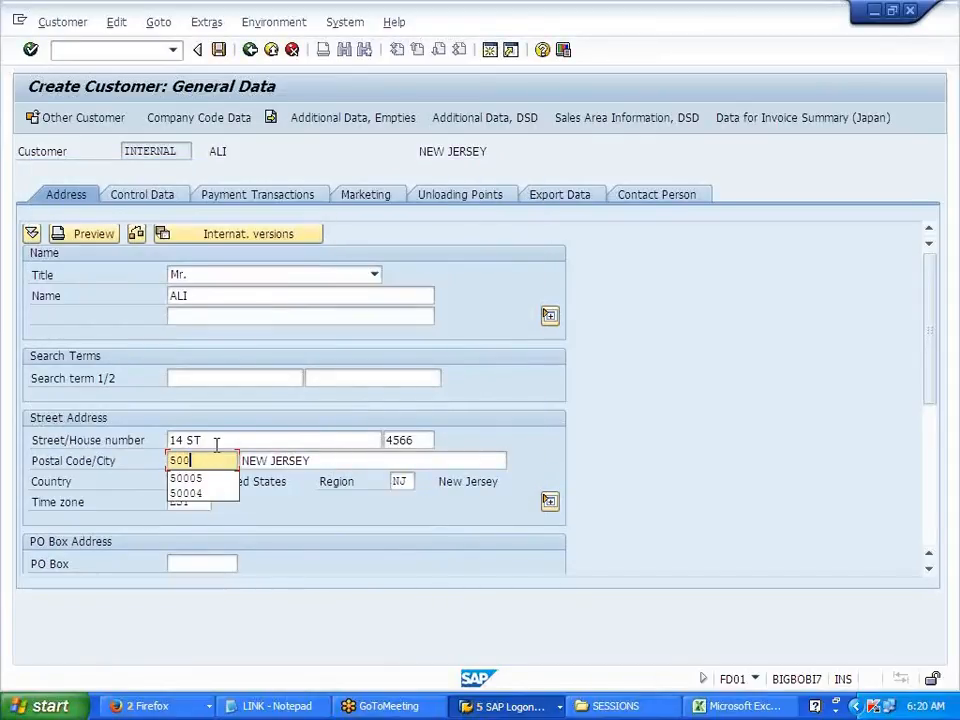
text(10)
click(321, 457)
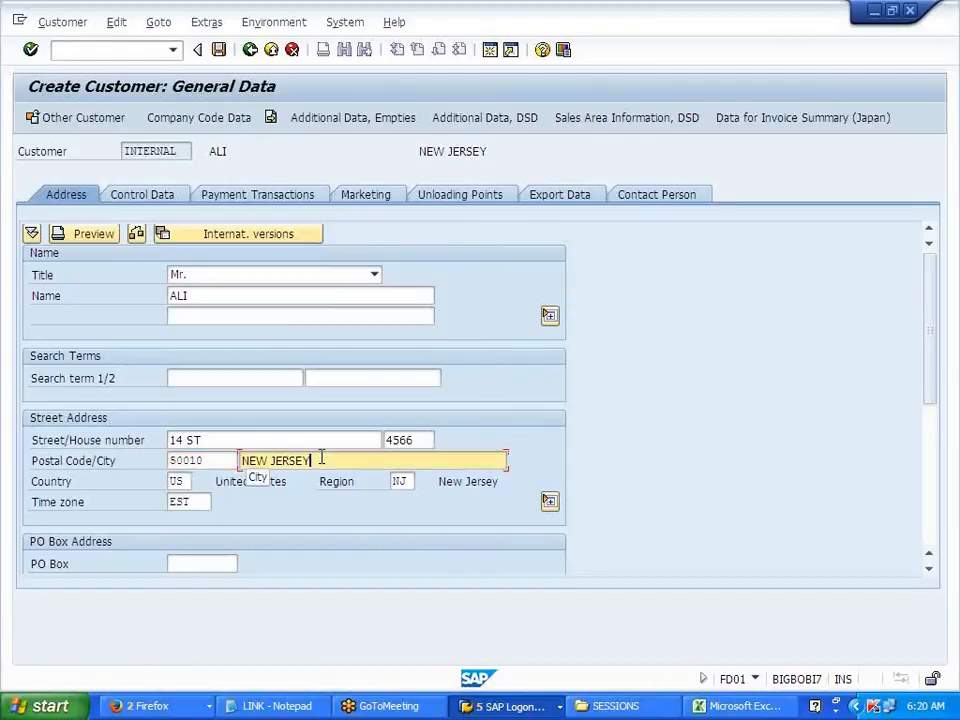
text(-12)
In the customer's company code data, set the reconciliation account to 202000 ACCOUNTS RECEIVABLE.
click(183, 125)
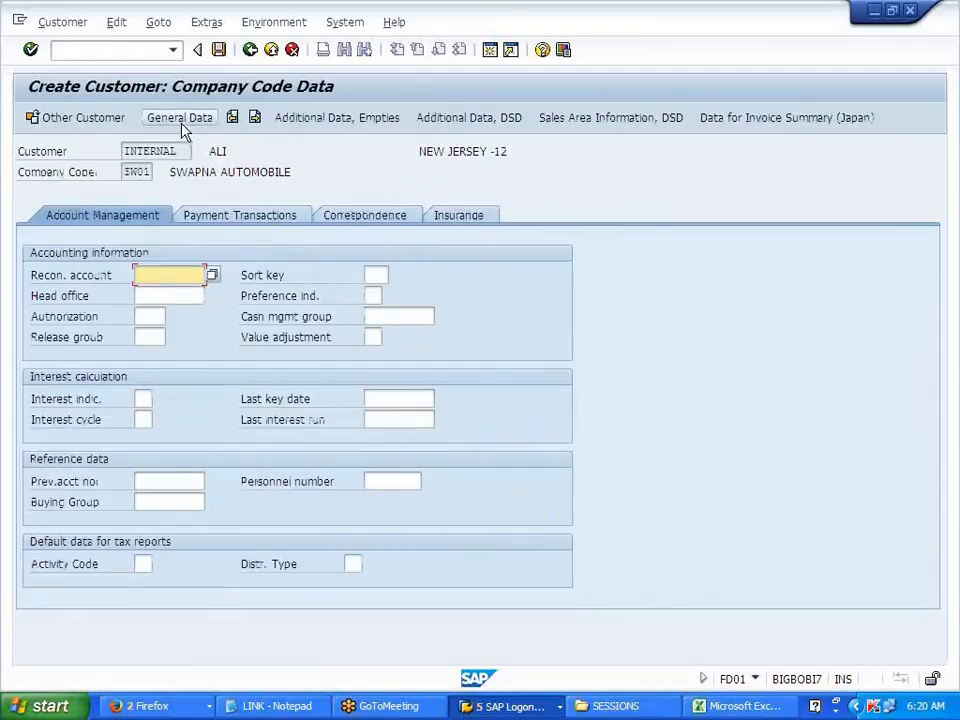
click(206, 279)
click(211, 278)
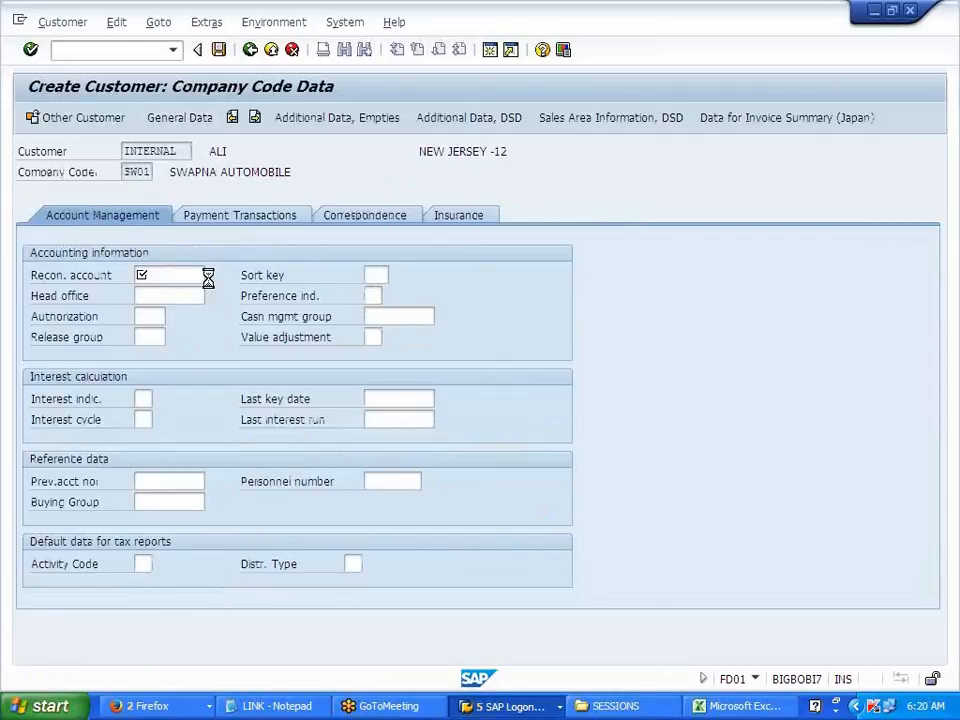
double_click(203, 256)
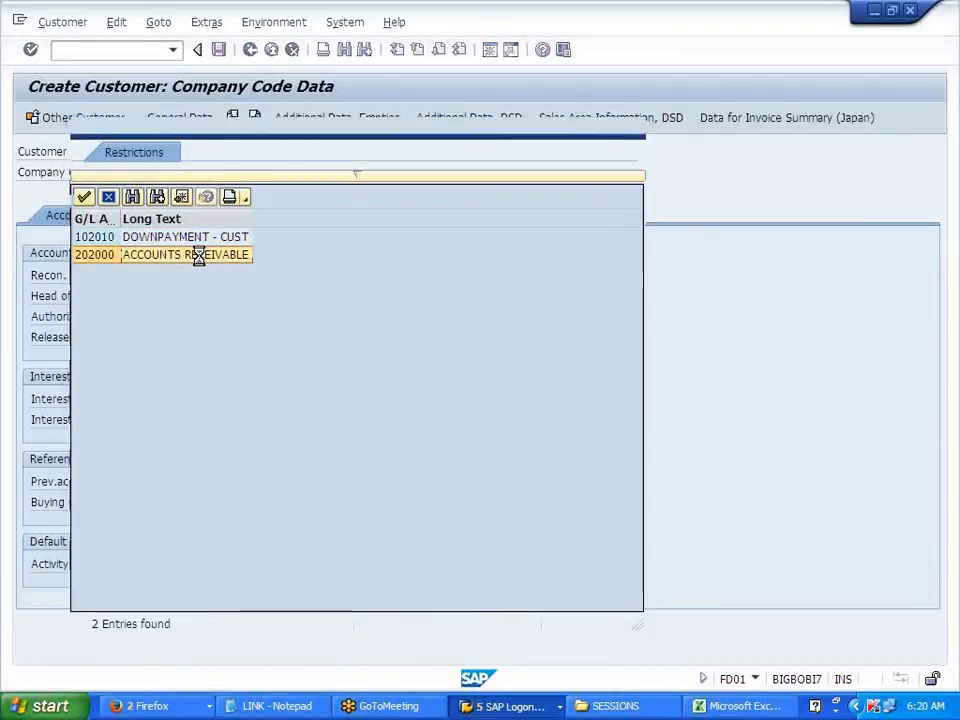
Assign interest indicator WC to the SW01 customer, save the master record and leave customer creation.
click(146, 398)
click(145, 416)
click(133, 172)
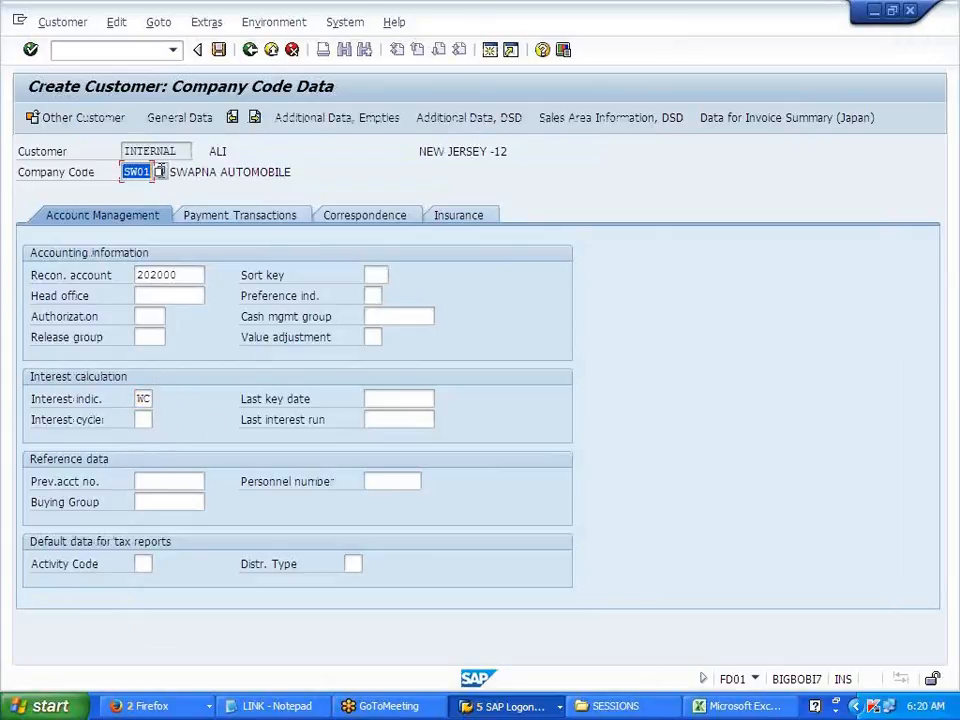
click(219, 50)
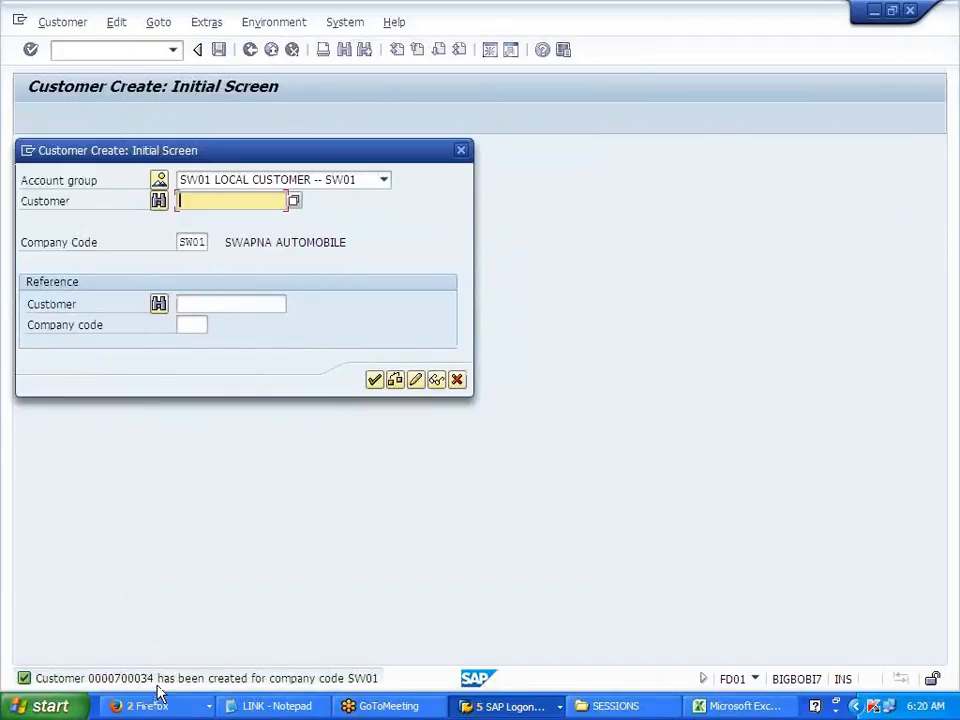
click(455, 382)
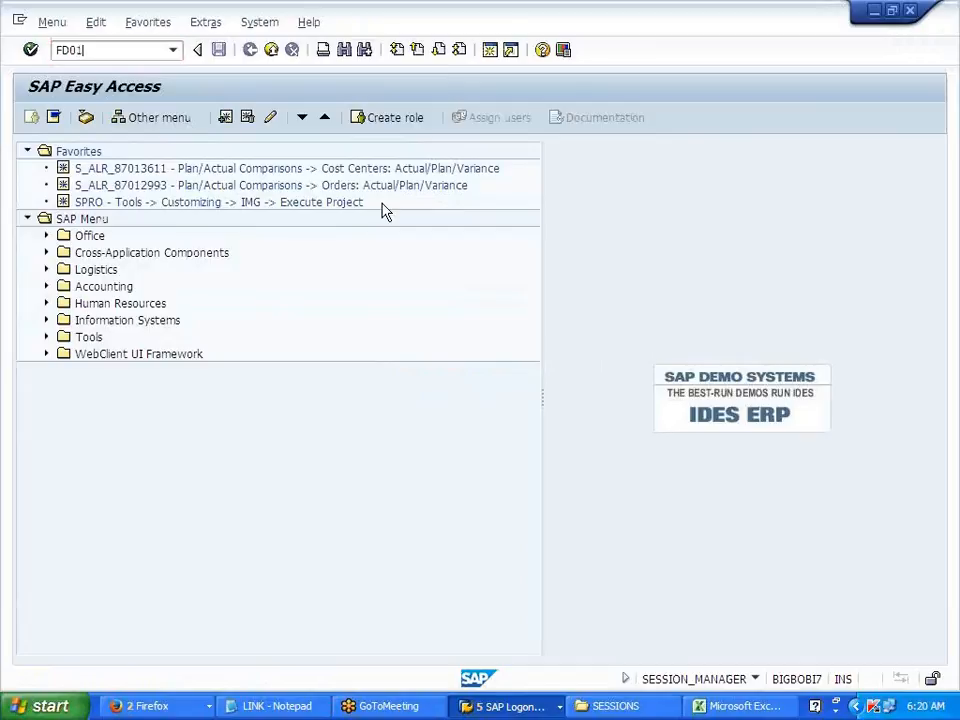
text(FD01)
key(Return)
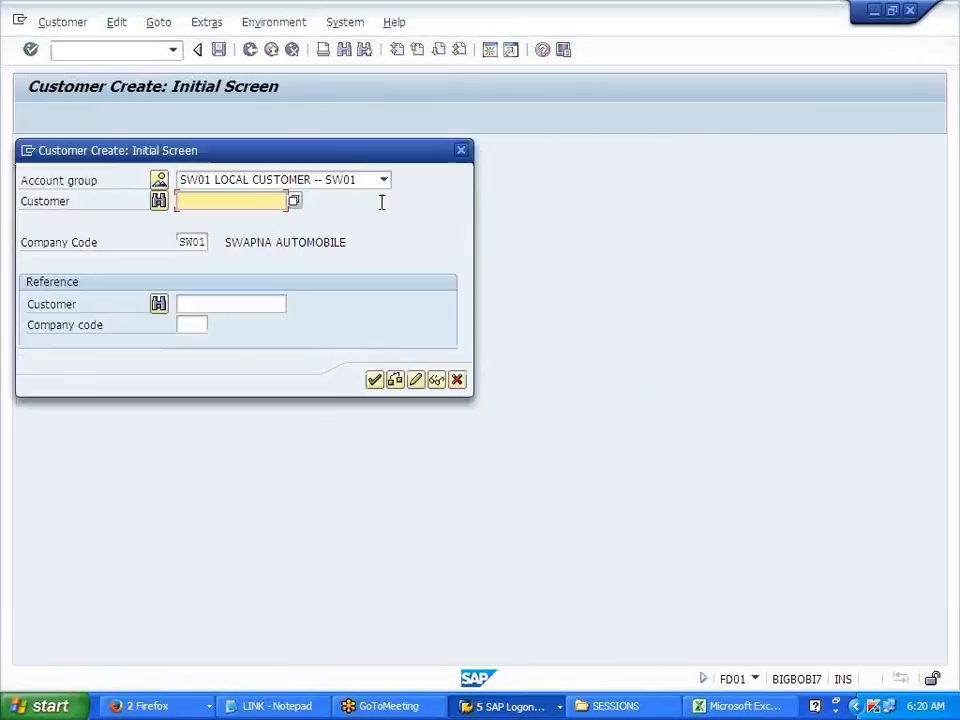
click(294, 201)
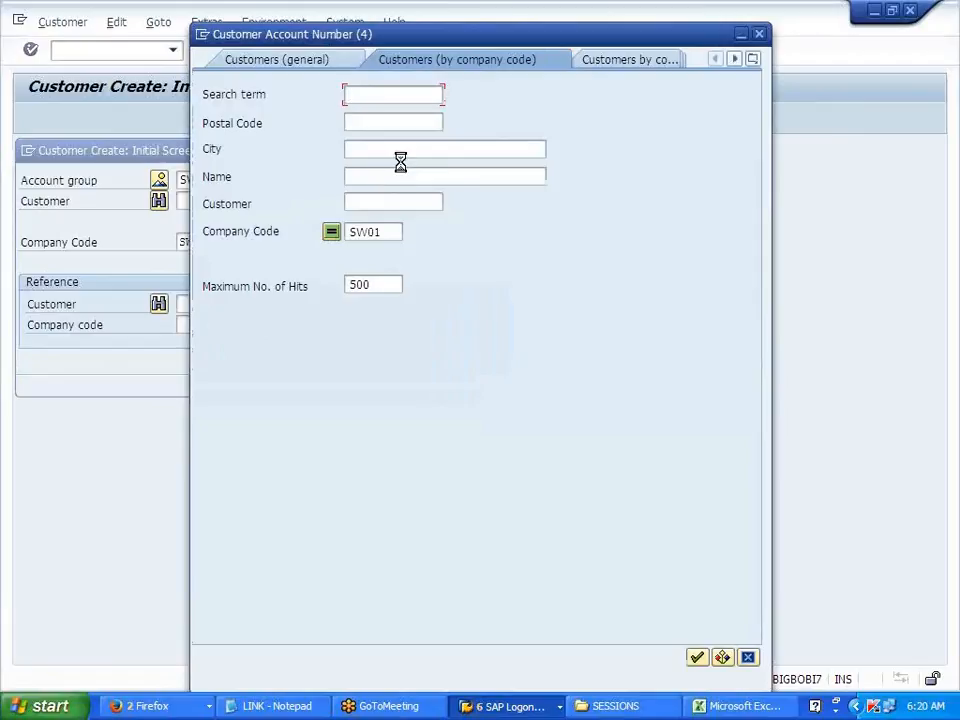
key(Return)
double_click(326, 159)
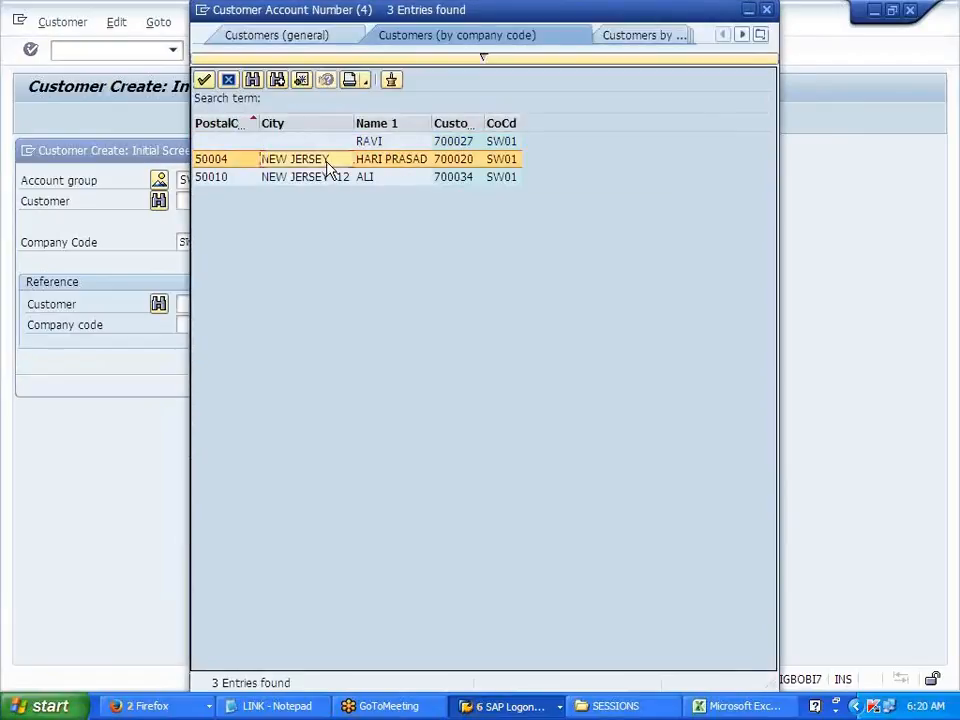
click(376, 385)
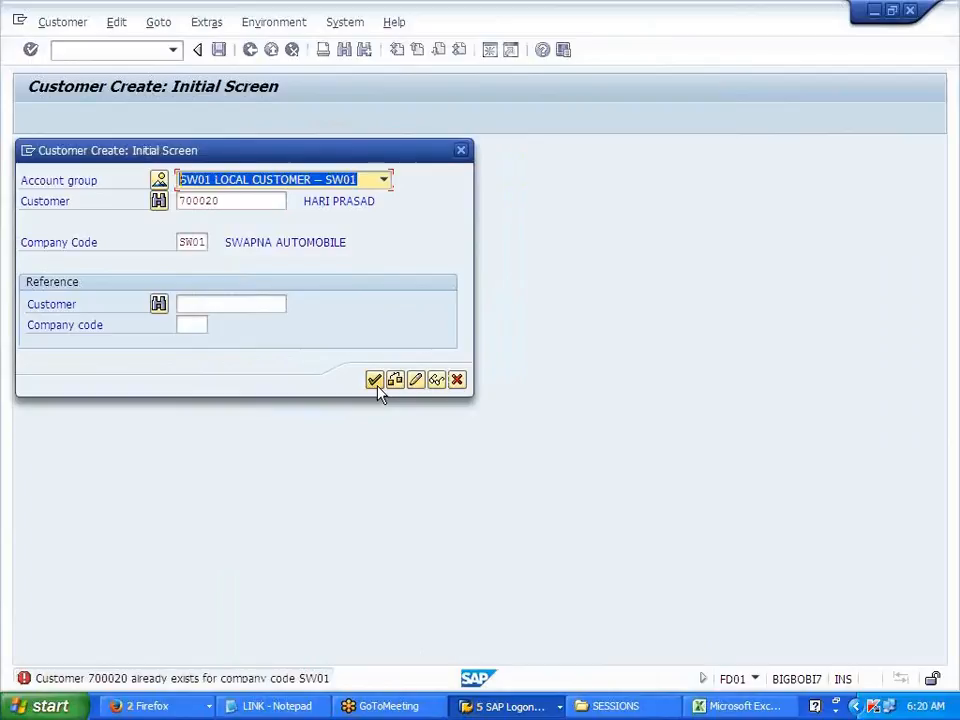
click(247, 201)
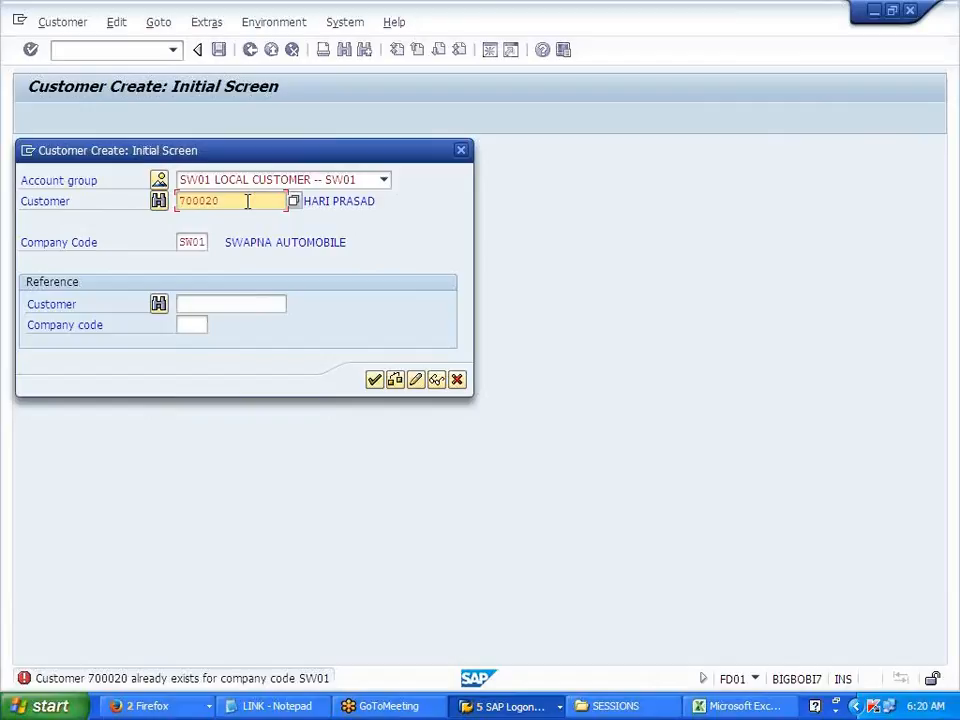
click(456, 379)
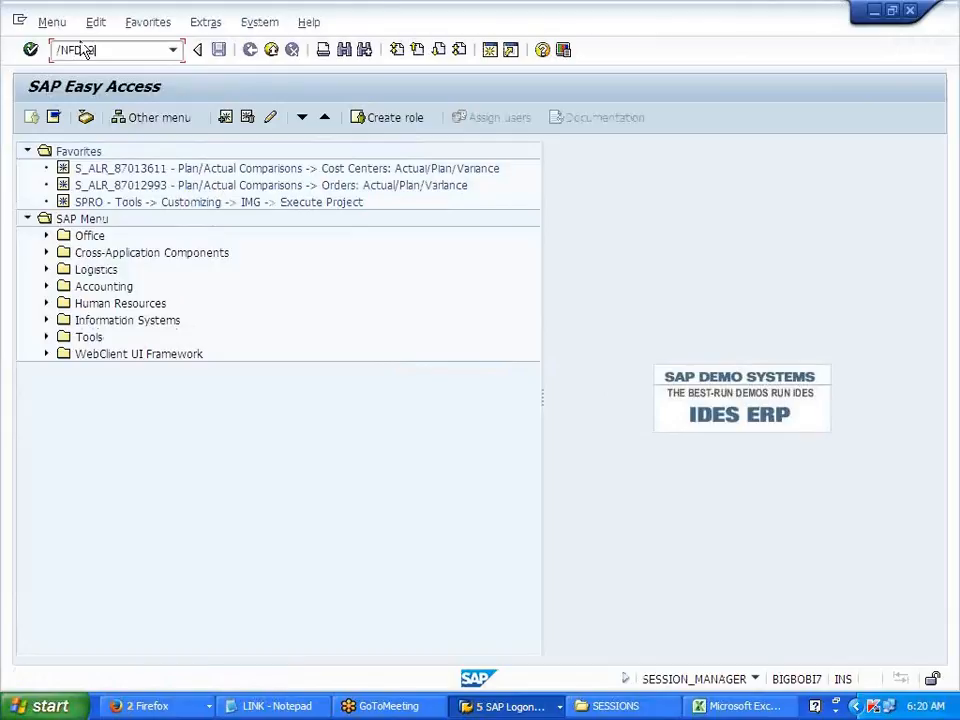
Open the preselected SW01 customer in change transaction FD02 and check its interest calculation data.
key(Return)
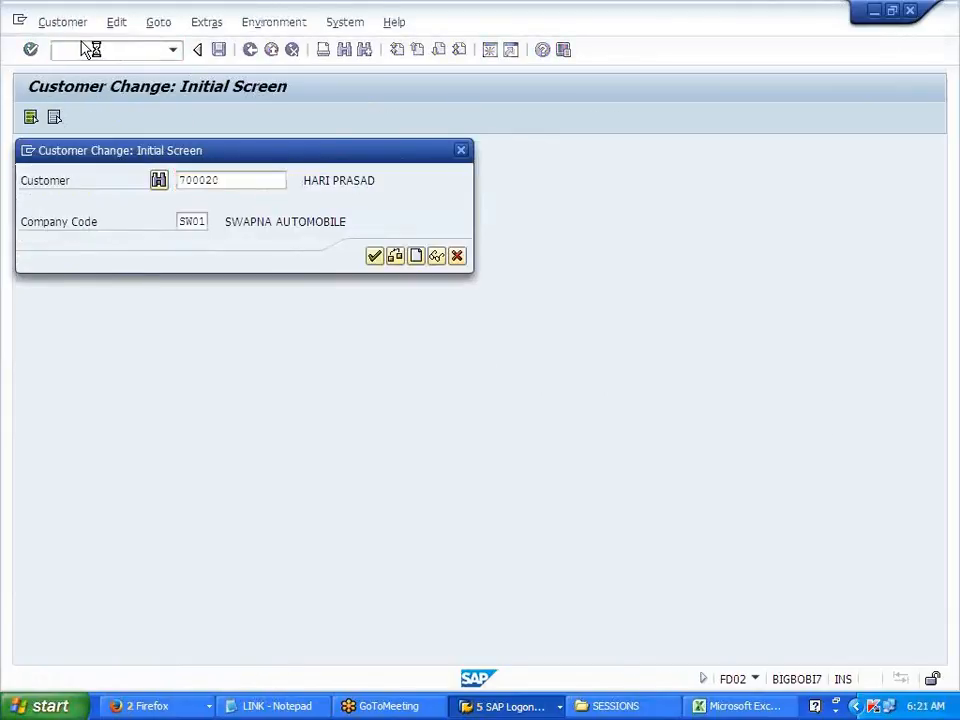
key(Return)
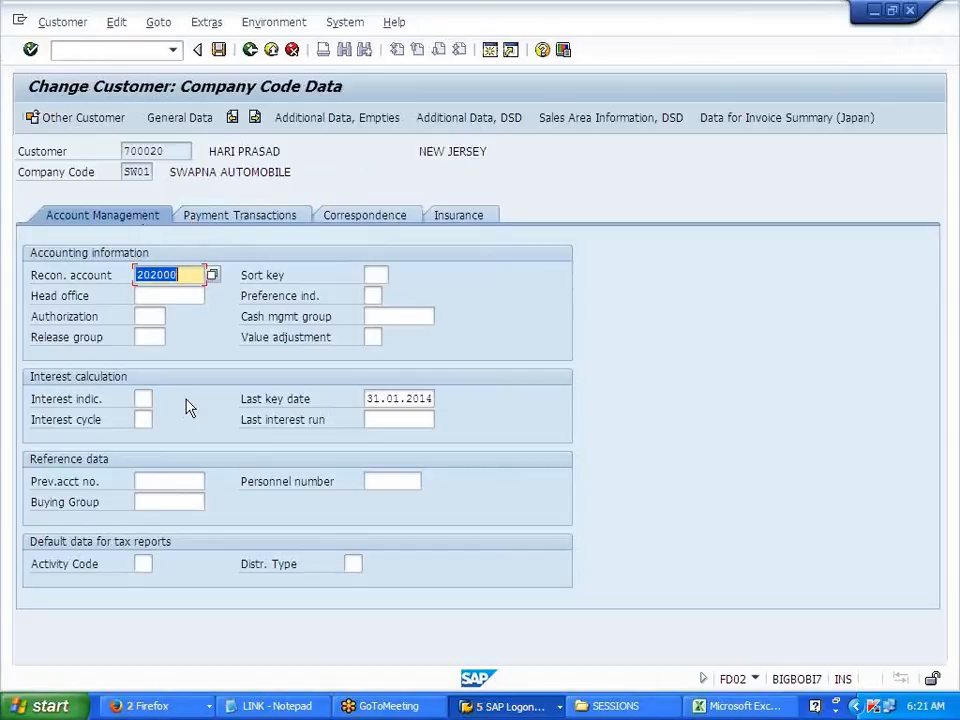
click(251, 50)
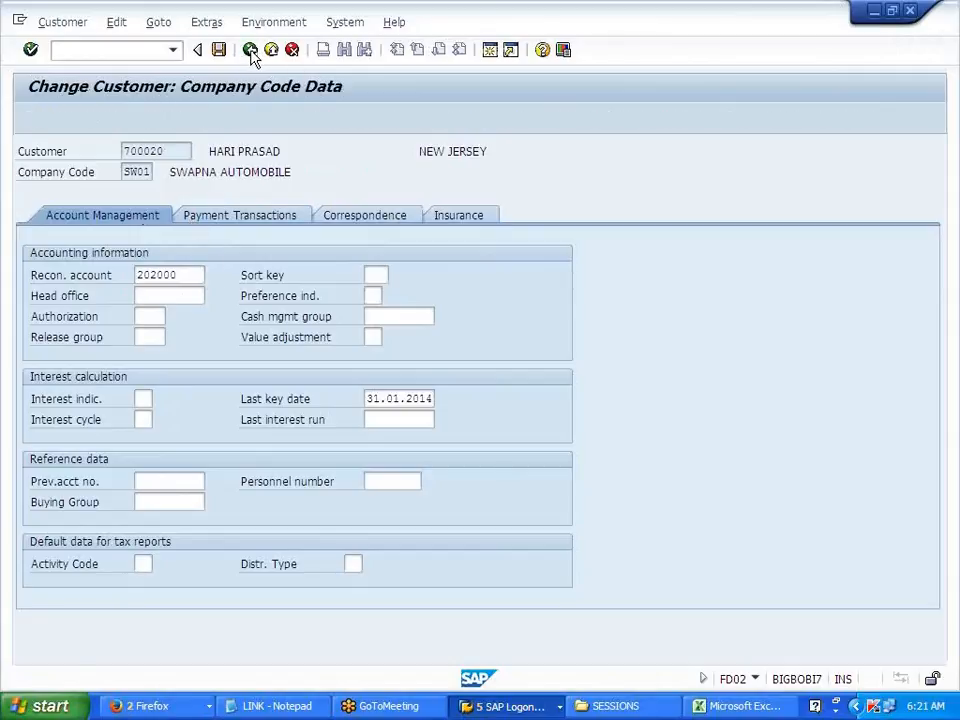
Look up the SW01 customers and open the one without a postal code or city for changing.
key(F4)
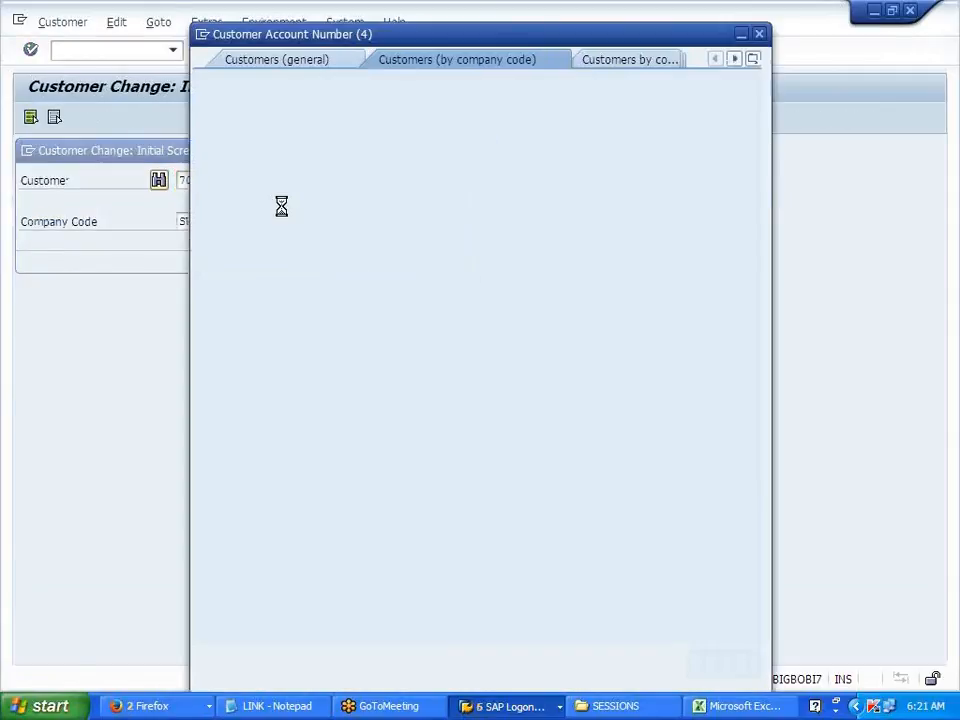
key(Return)
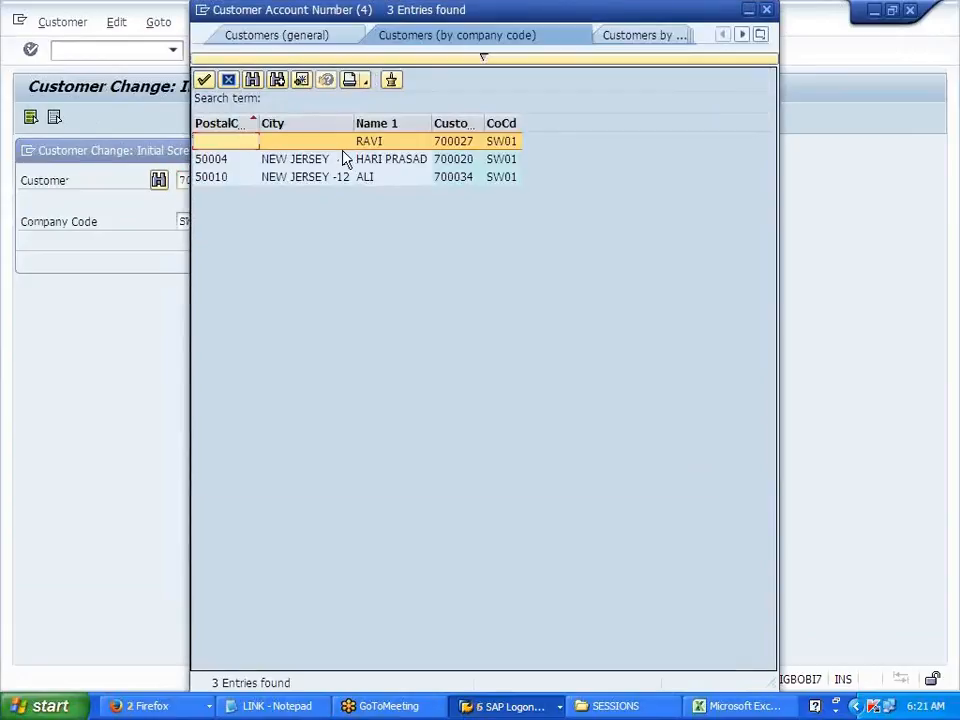
double_click(345, 148)
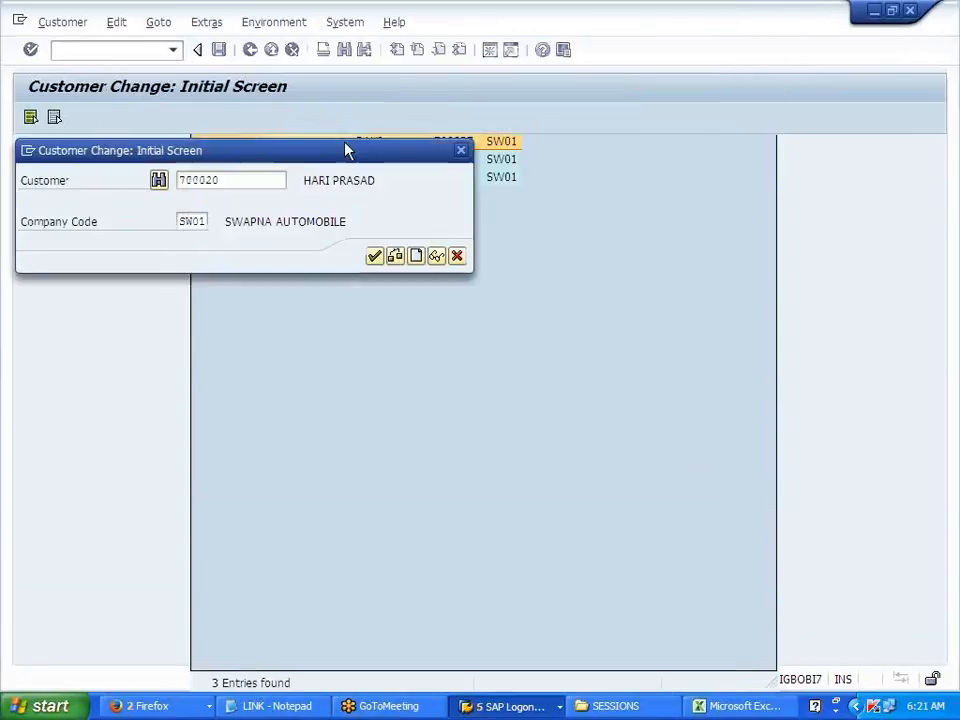
click(371, 257)
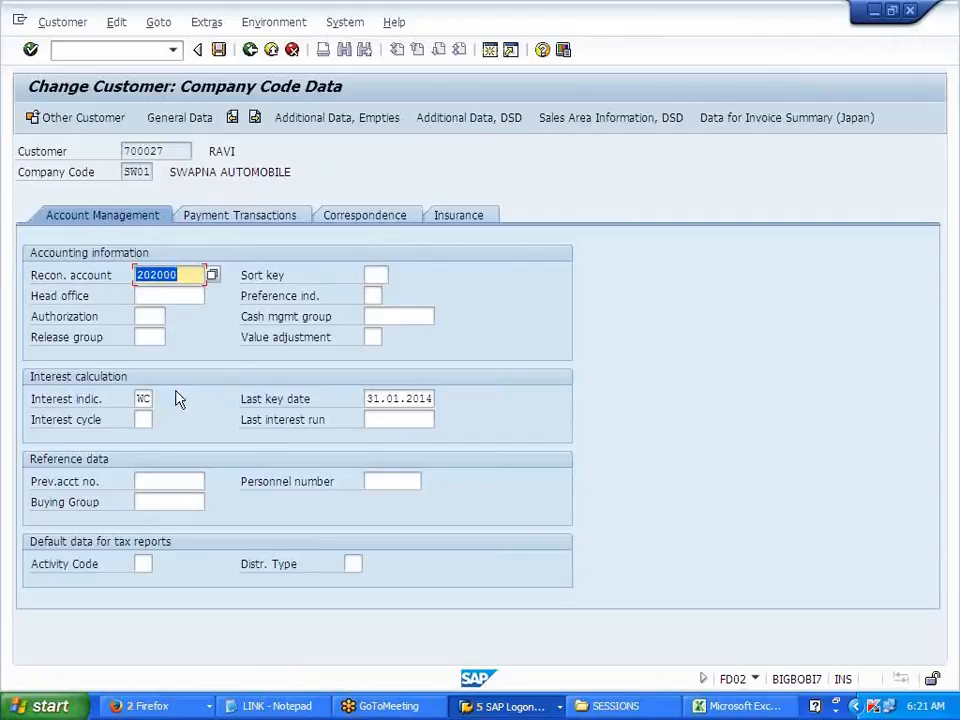
Clear this customer's interest indicator and last key date, save the record and leave customer maintenance.
click(137, 400)
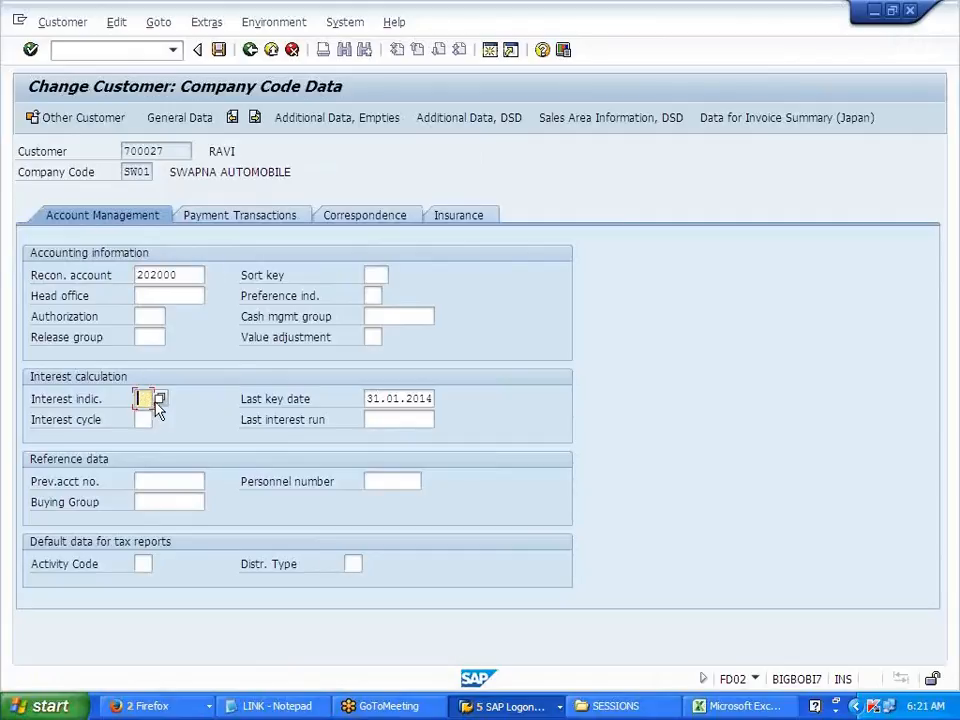
click(370, 398)
key(Delete)
key(Delete)
key(Delete)
key(Delete)
key(Delete)
key(Delete)
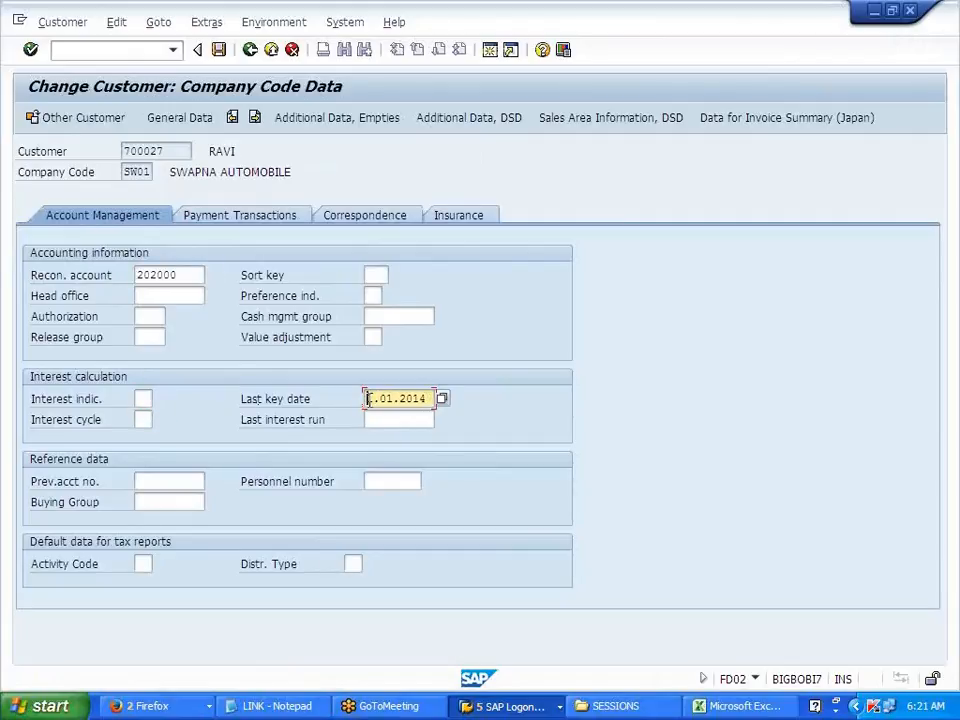
click(218, 50)
click(457, 257)
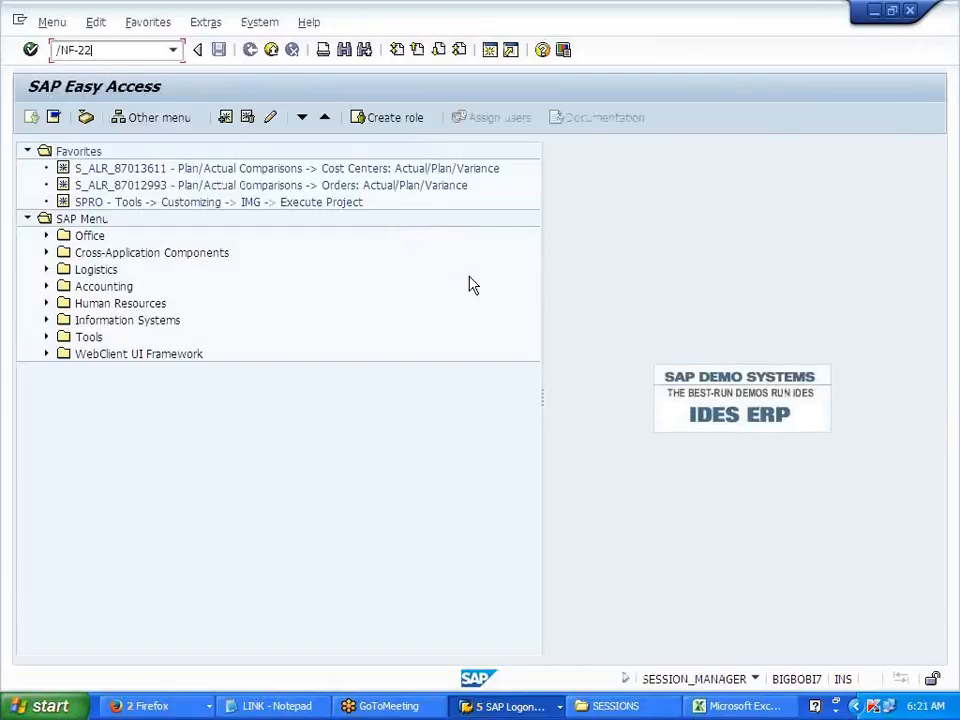
Open customer invoice entry F-22 and set both the document date and the posting date to 01012014.
key(Return)
click(178, 186)
key(Tab)
key(Tab)
key(Tab)
key(Tab)
key(shift+Tab)
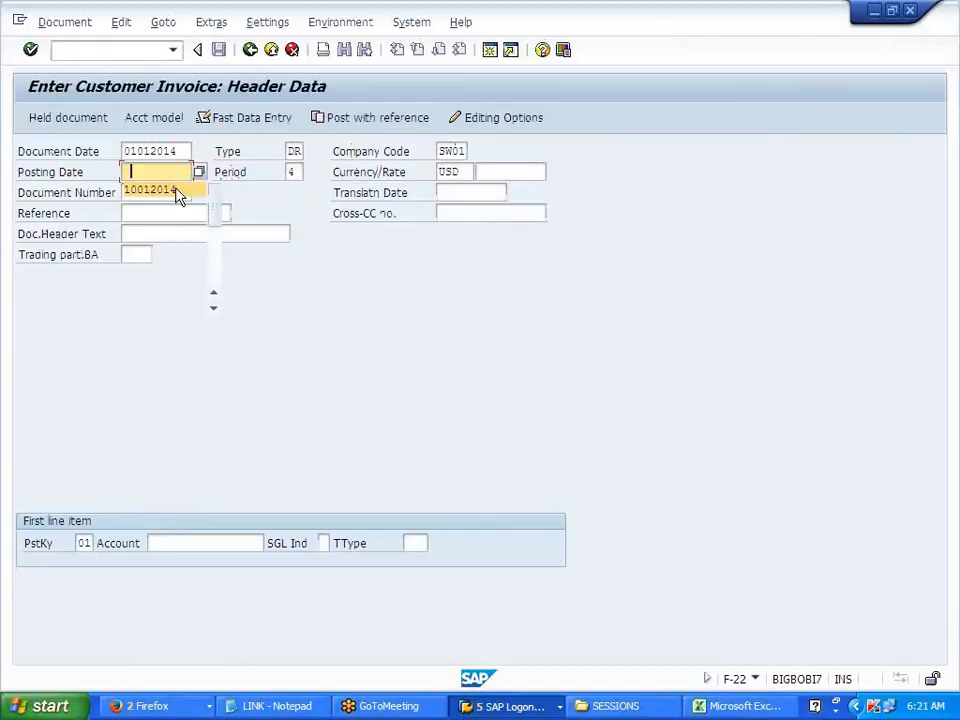
click(173, 205)
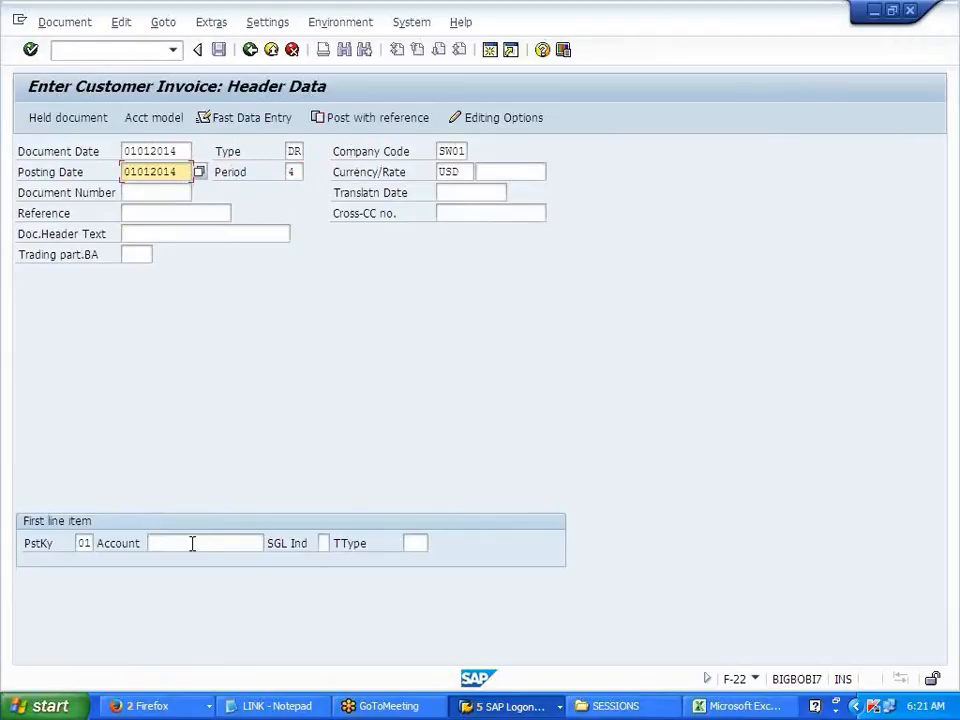
Assign the SW01 customer from NEW JERSEY -12 to the invoice's first line item with an amount of 1000 USD.
click(192, 543)
click(272, 545)
key(Return)
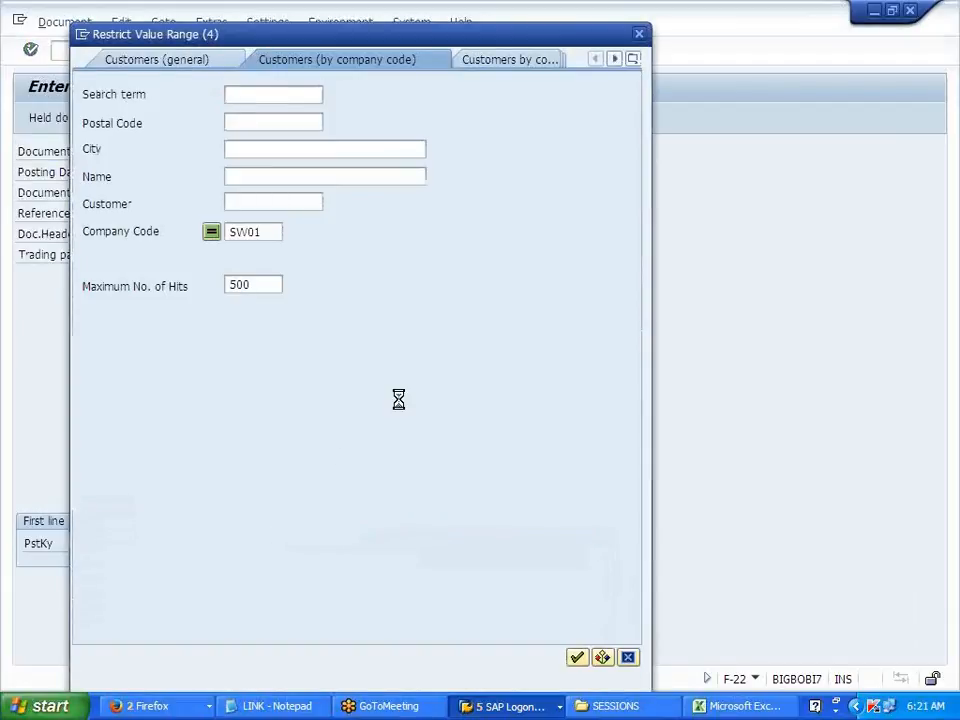
click(264, 185)
double_click(264, 186)
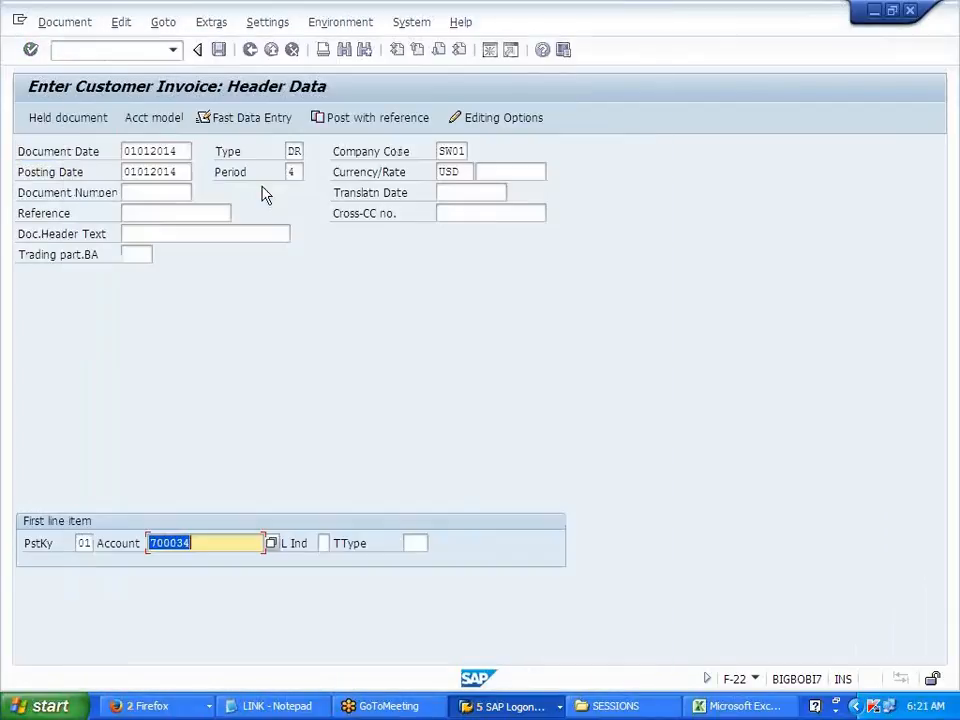
key(Return)
key(Return)
click(176, 266)
key(Return)
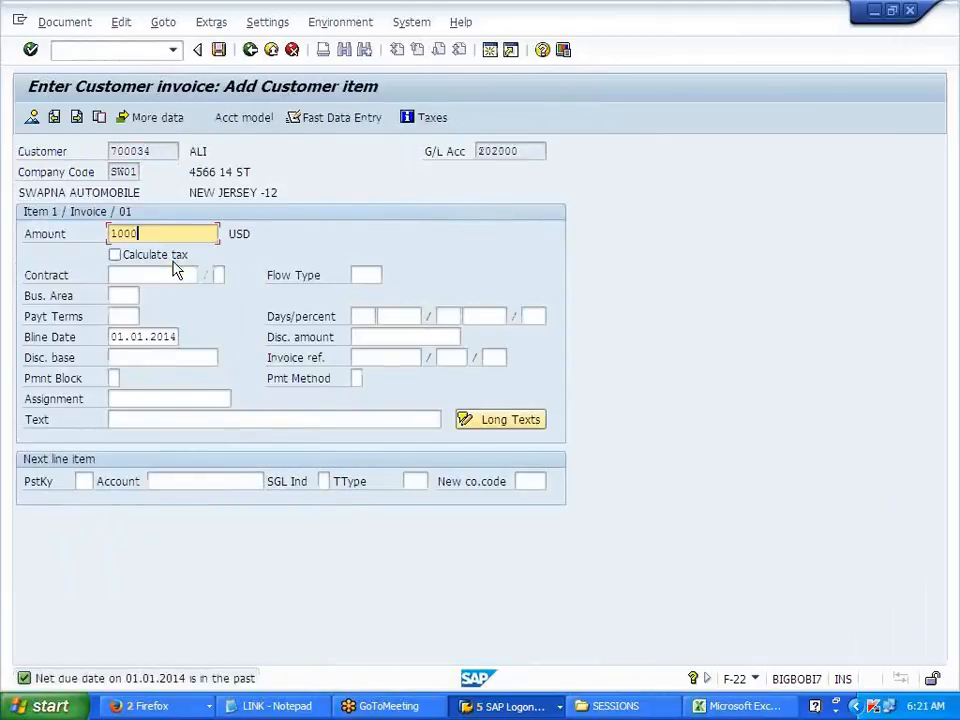
Add a credit line with posting key 50 on the SALES G/L account for 1000 USD and post the invoice.
click(80, 481)
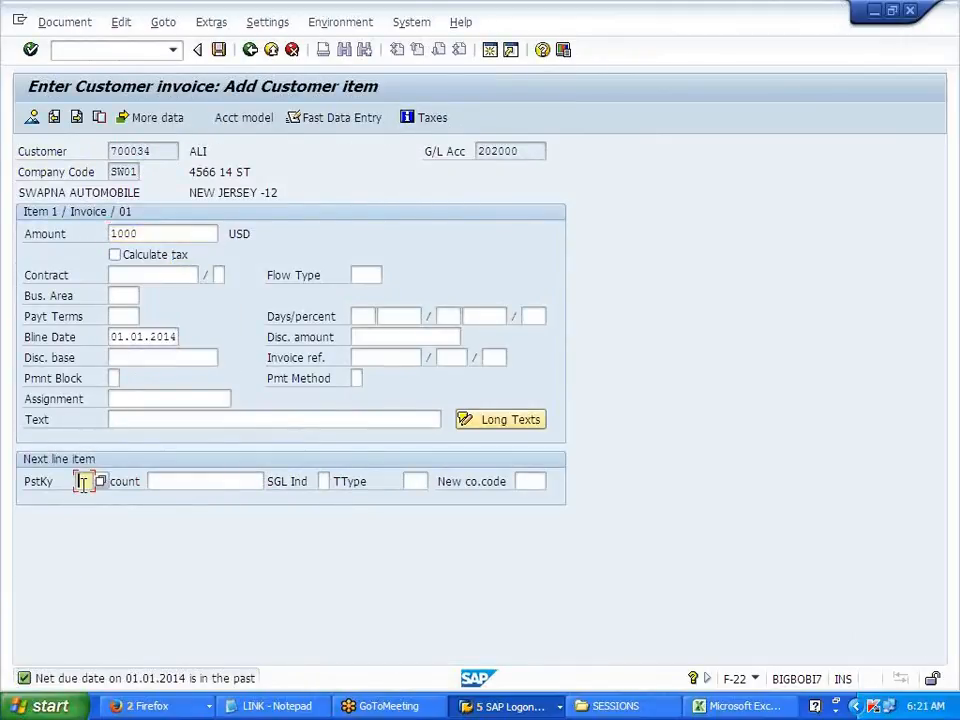
click(94, 546)
click(200, 481)
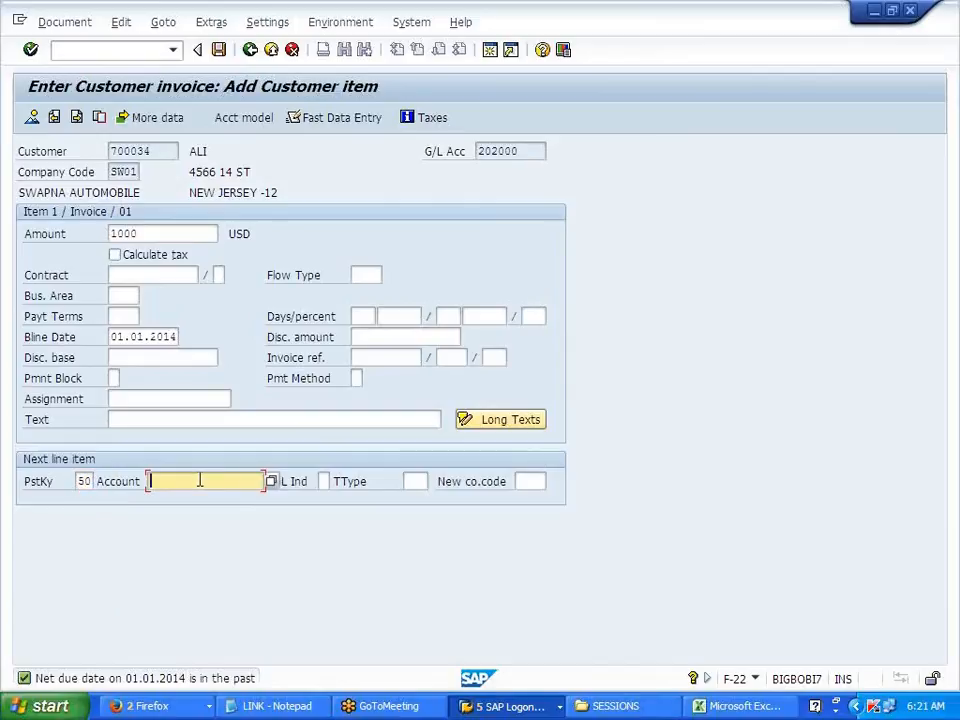
text(8)
click(197, 500)
click(170, 233)
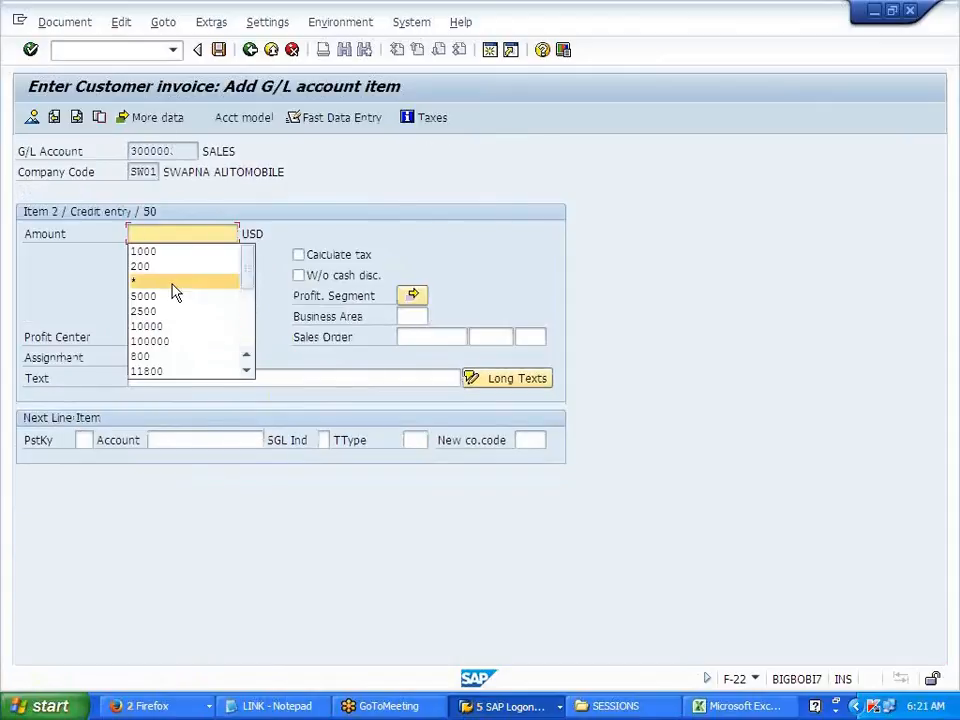
click(161, 251)
click(224, 54)
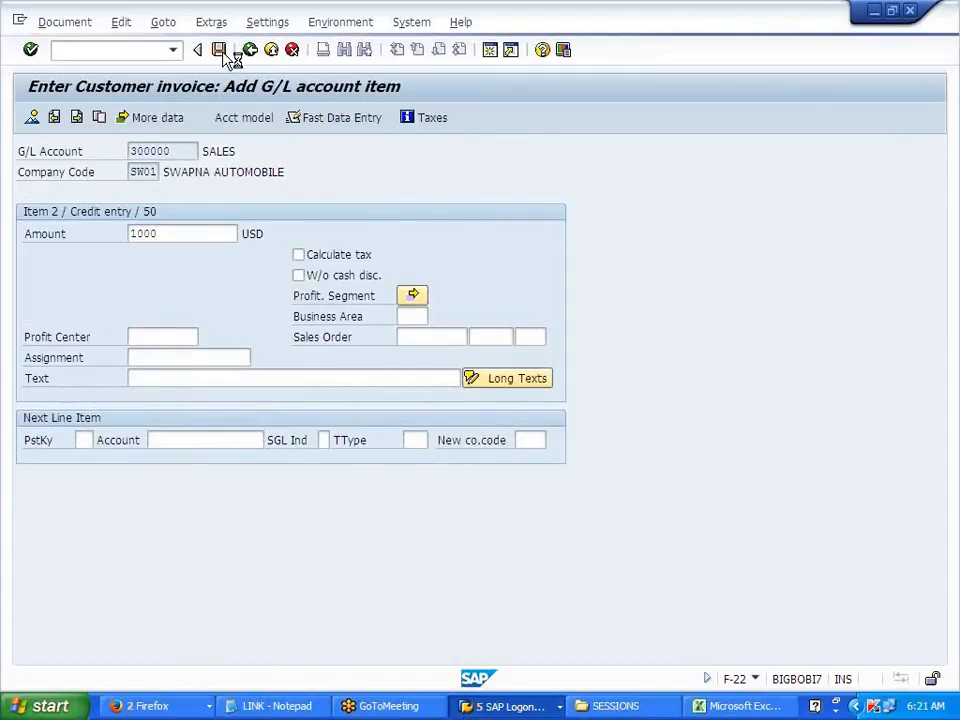
Open customer line item display FBL5N and list the open items of the SW01 customer from NEW JERSEY -12.
click(131, 52)
text(/NFBL5N)
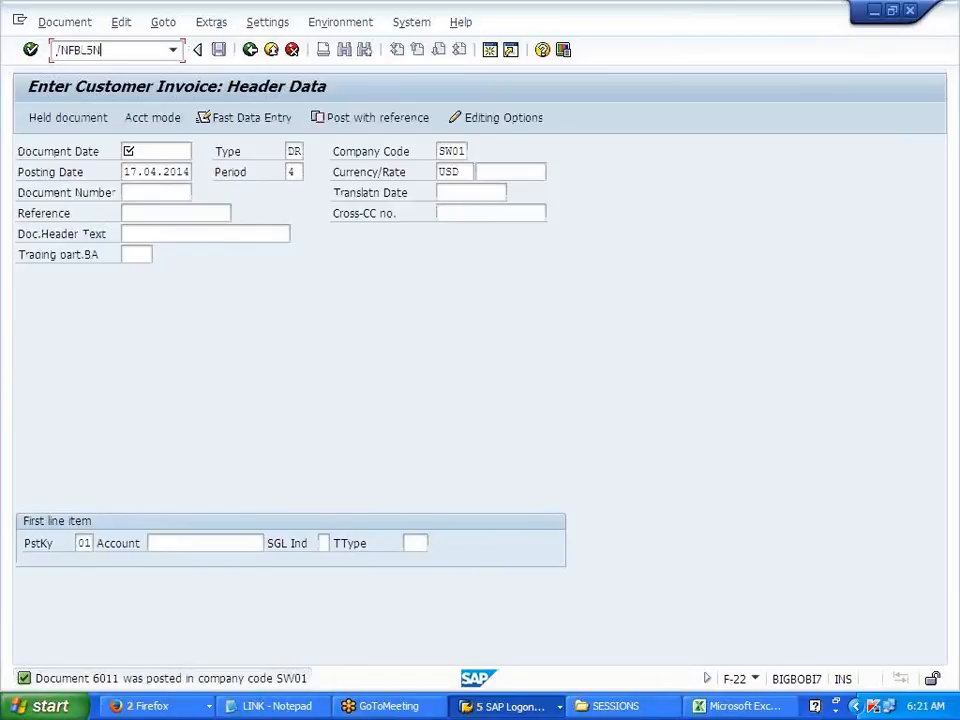
key(Return)
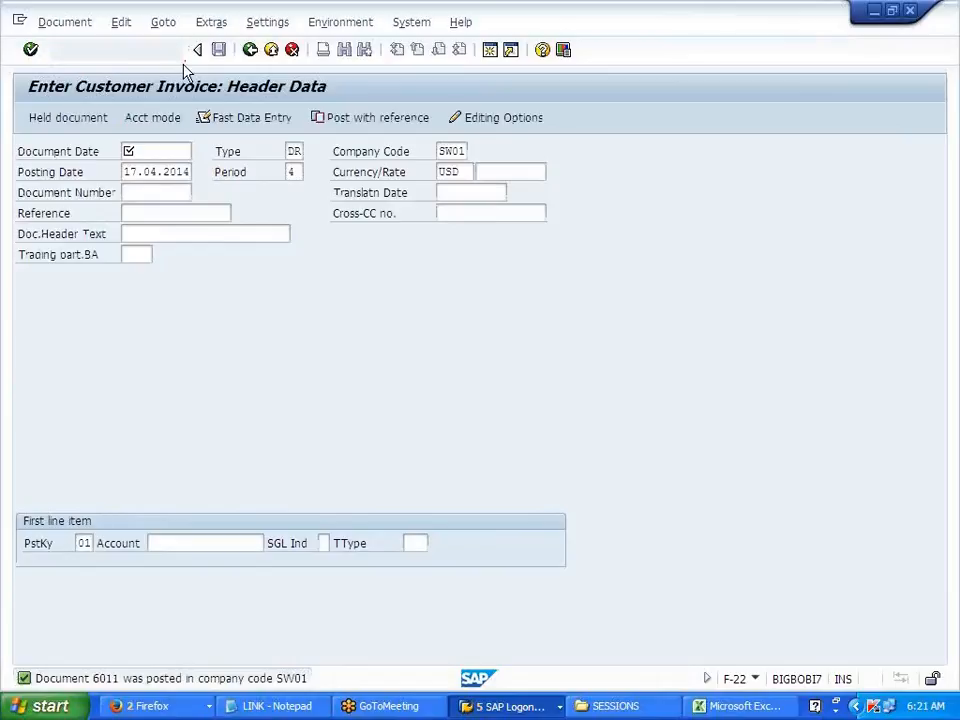
click(316, 172)
key(Return)
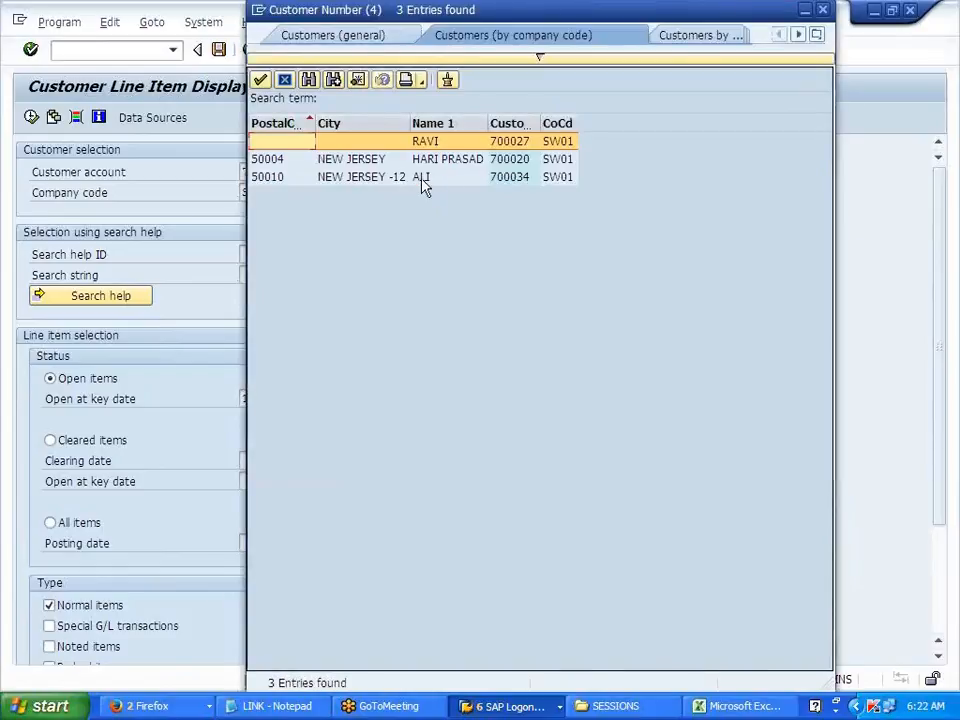
double_click(419, 178)
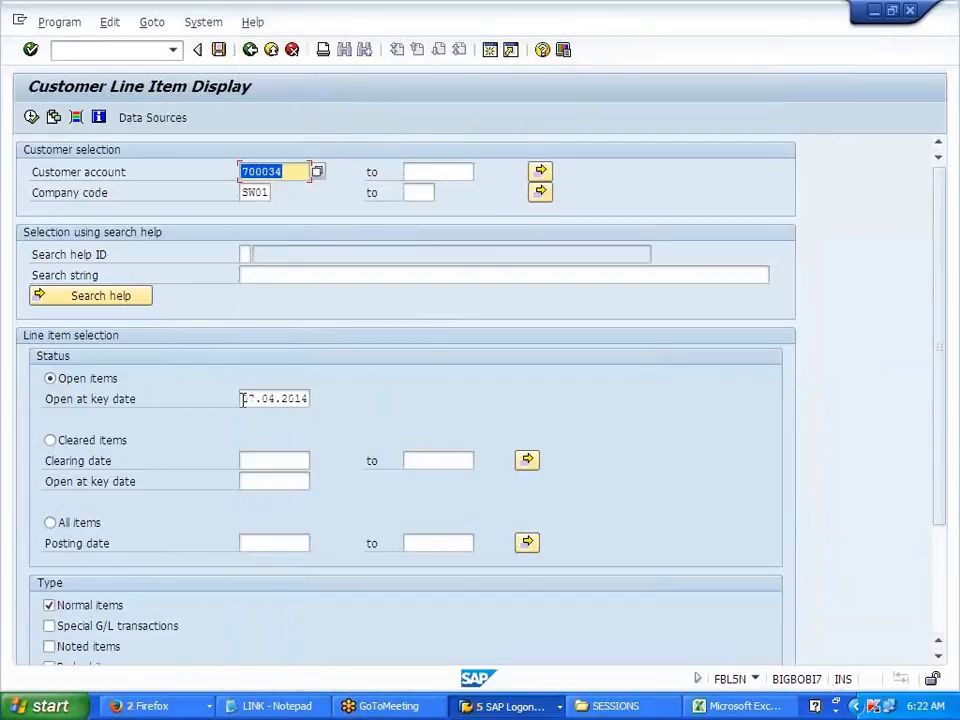
click(32, 118)
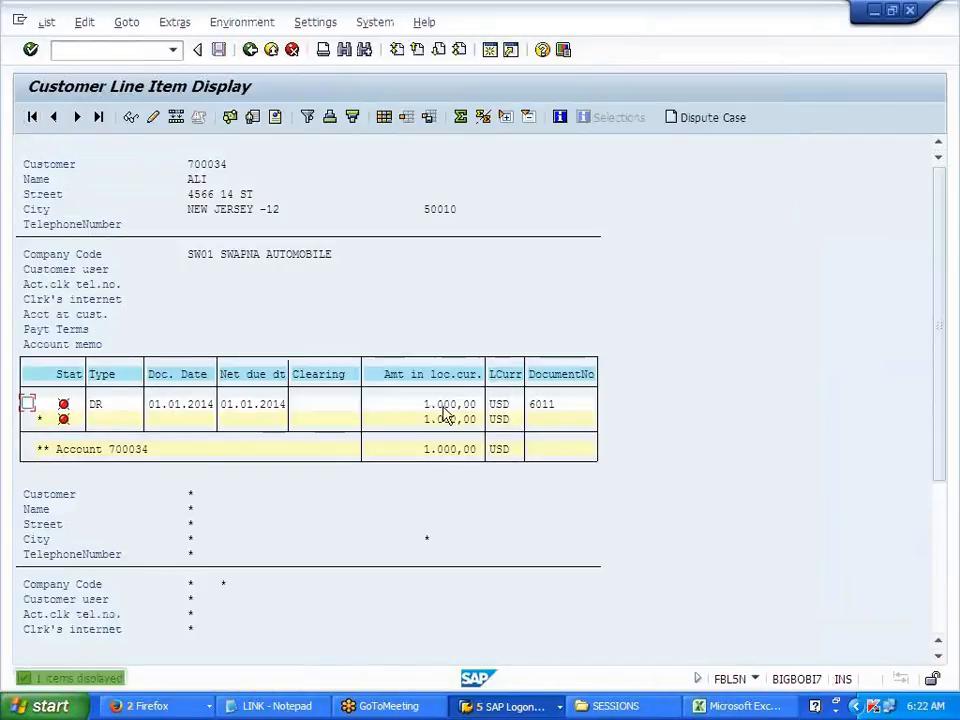
Check the invoice item's amount in local currency and leave the line item display.
drag(436, 412, 490, 437)
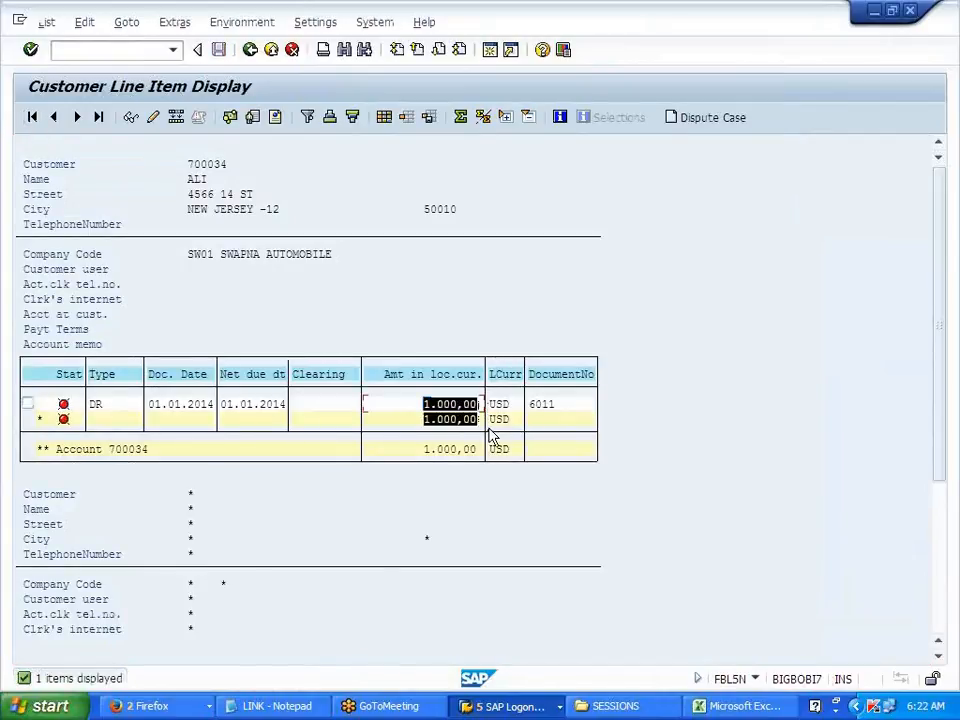
click(471, 404)
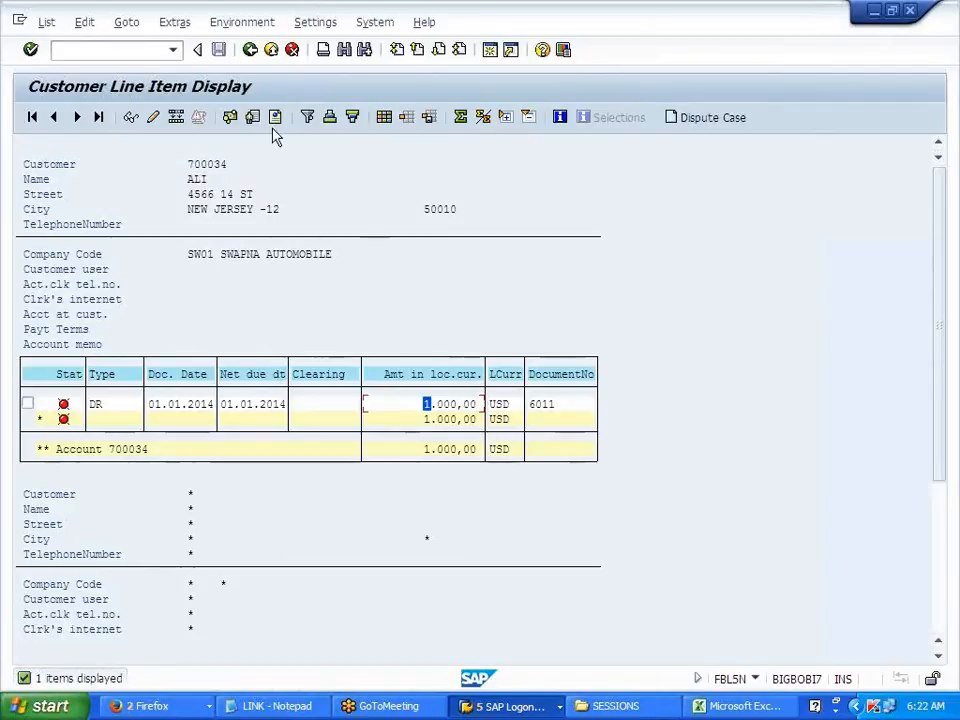
click(250, 50)
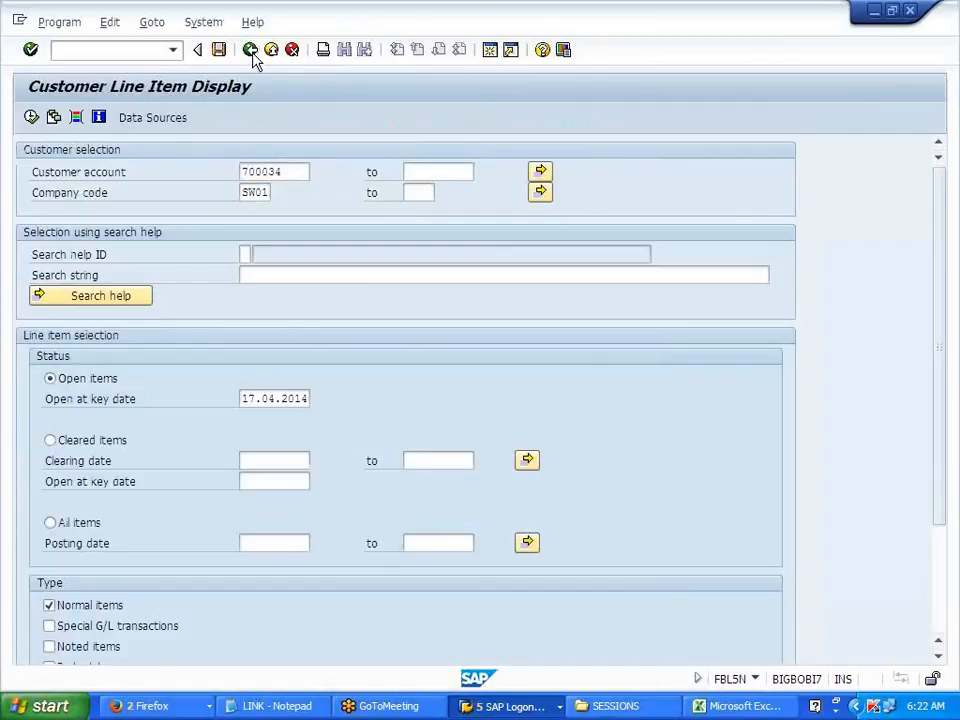
click(251, 50)
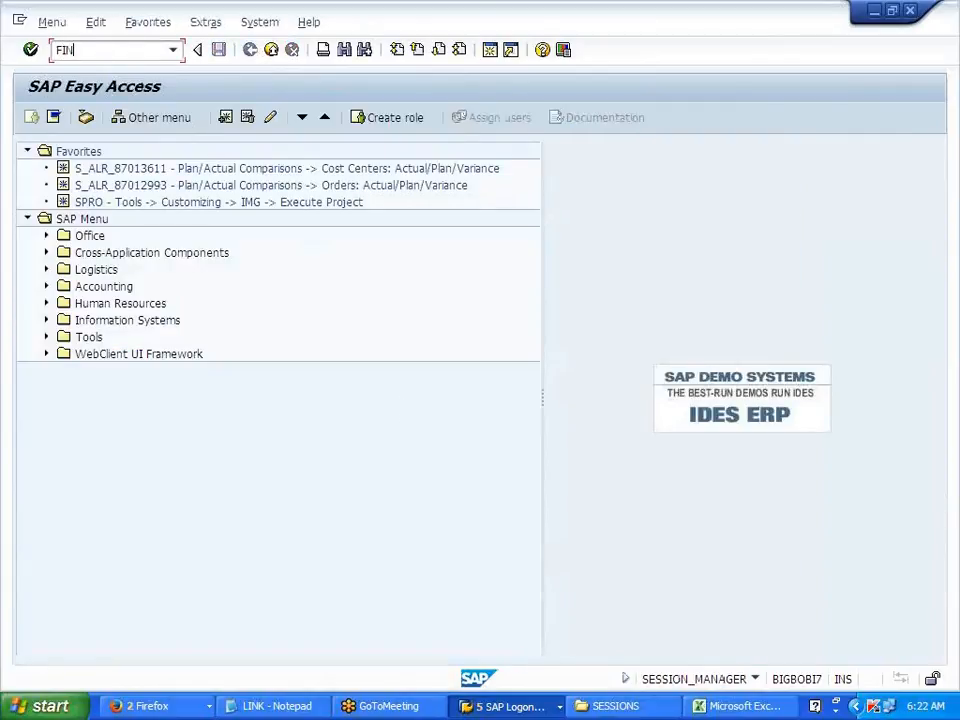
Run the item interest calculation FINT as a test run for the same customer in company code SW01, calculating interest to 31012014.
key(Return)
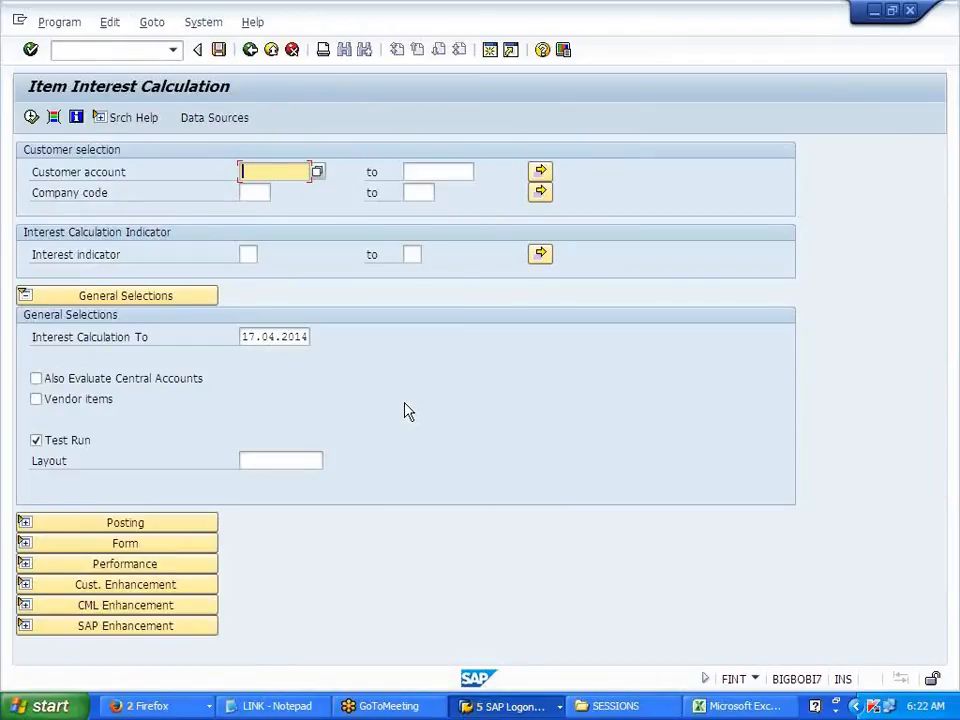
click(292, 189)
click(251, 194)
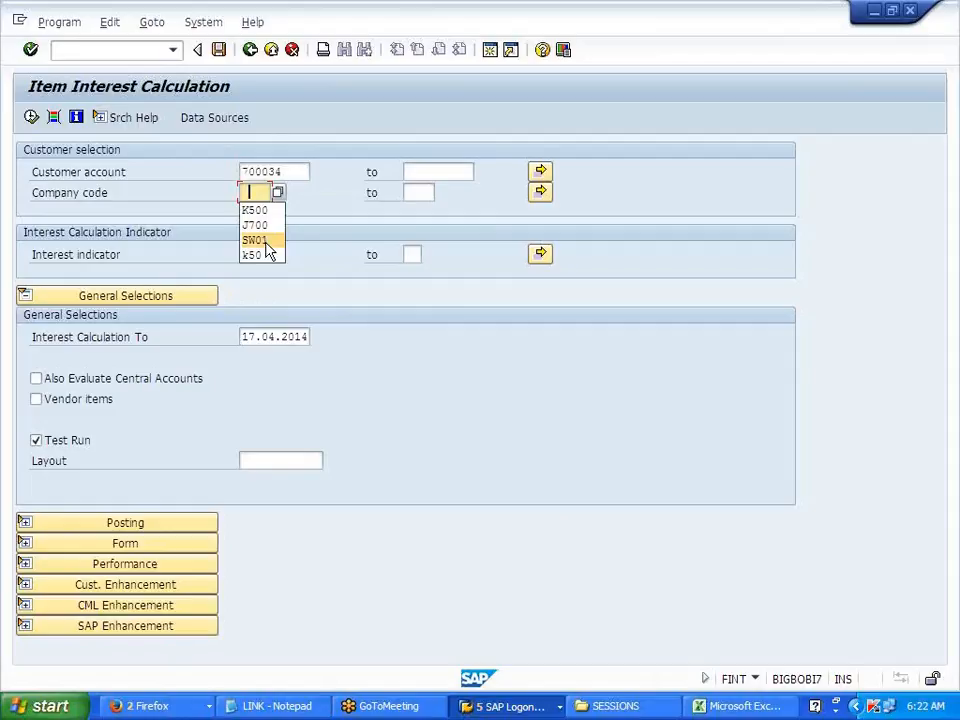
click(258, 238)
key(Tab)
key(Tab)
key(Tab)
key(Tab)
key(Tab)
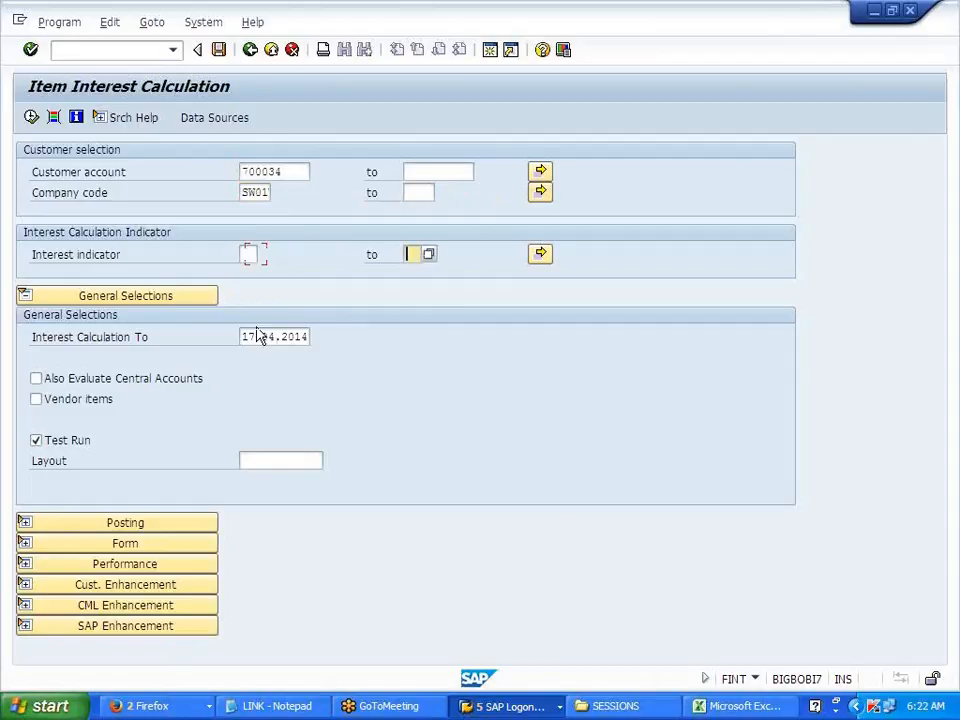
key(Tab)
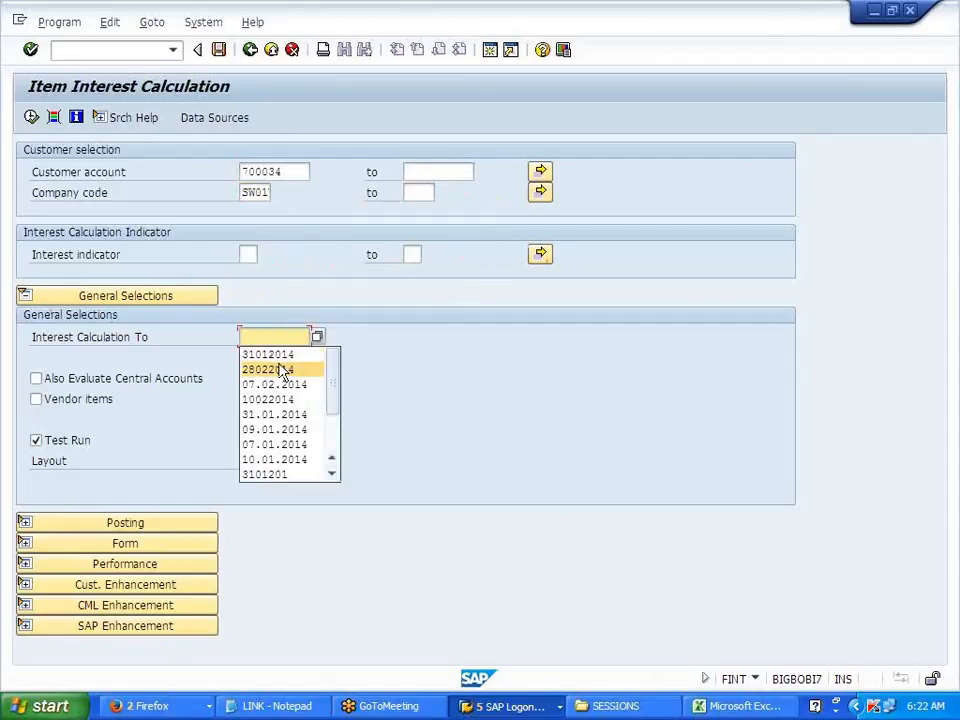
click(287, 357)
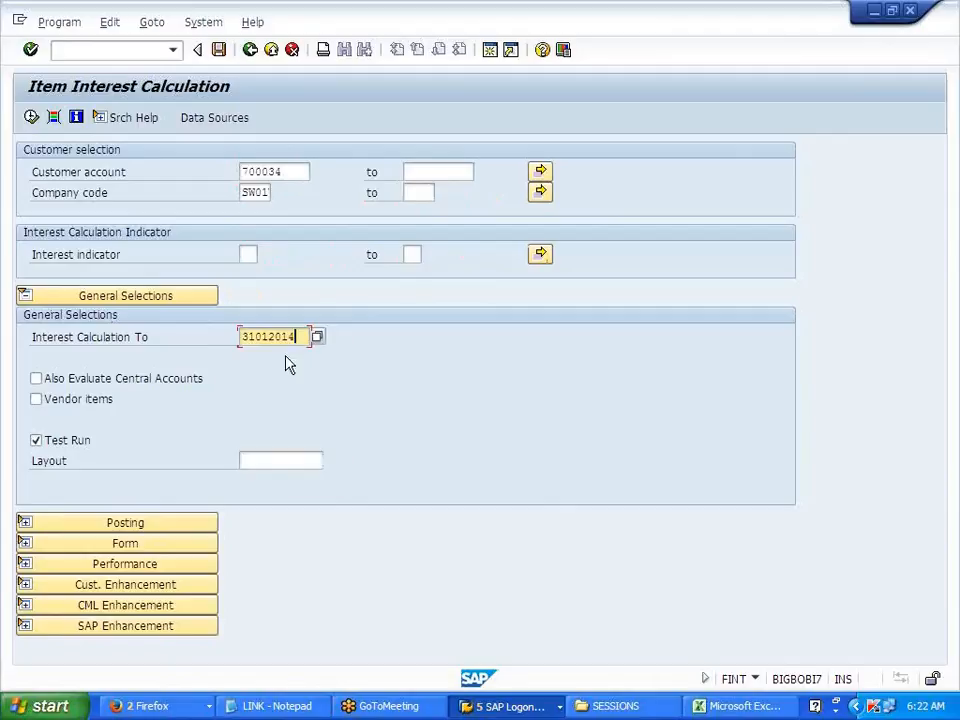
click(31, 118)
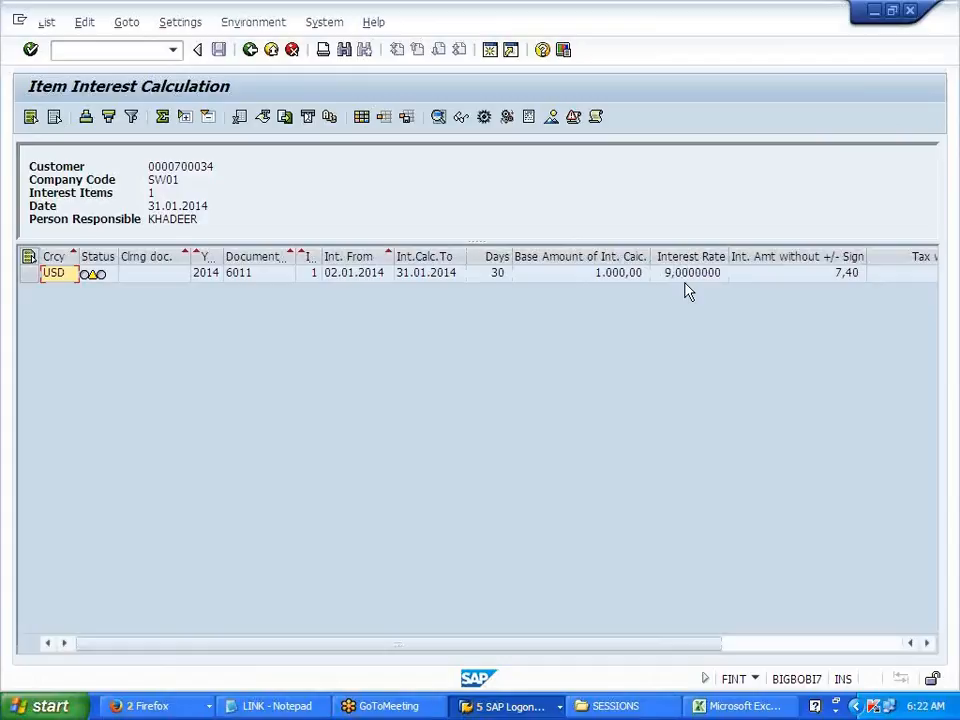
Switch to the Display IMG session, open Define Time-Based Terms and position the list at interest indicator WC.
click(500, 706)
click(531, 654)
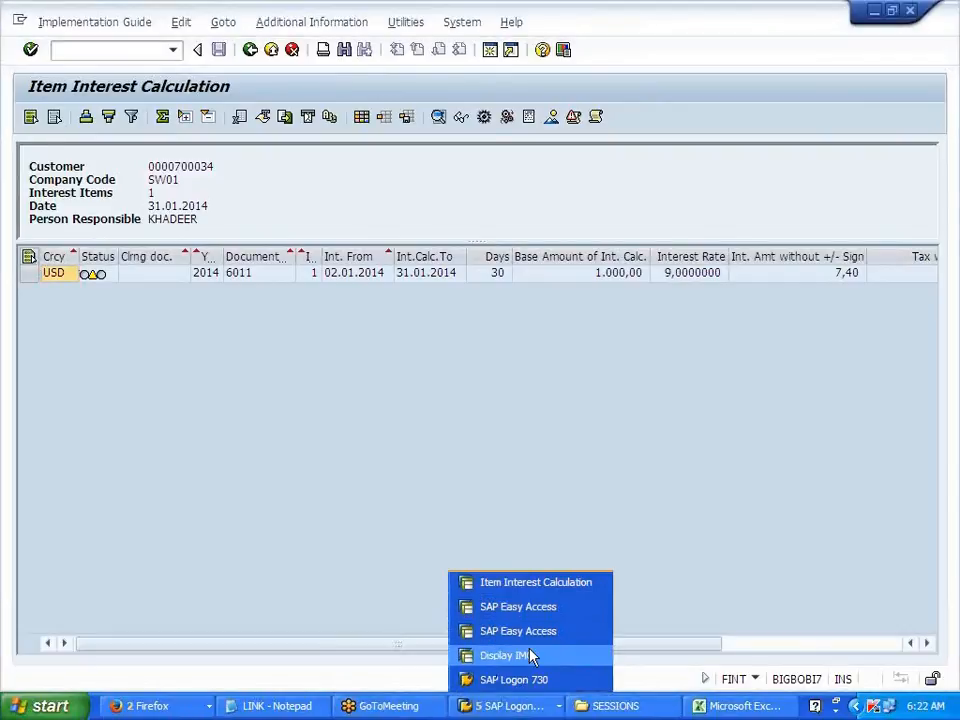
click(178, 522)
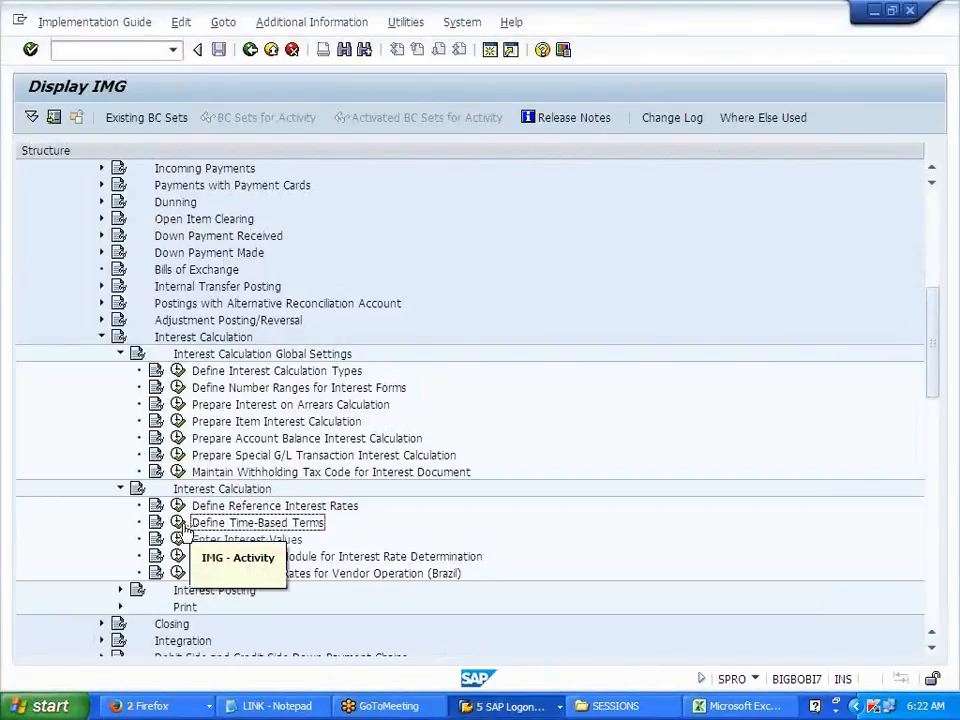
click(286, 570)
text(WC)
key(Return)
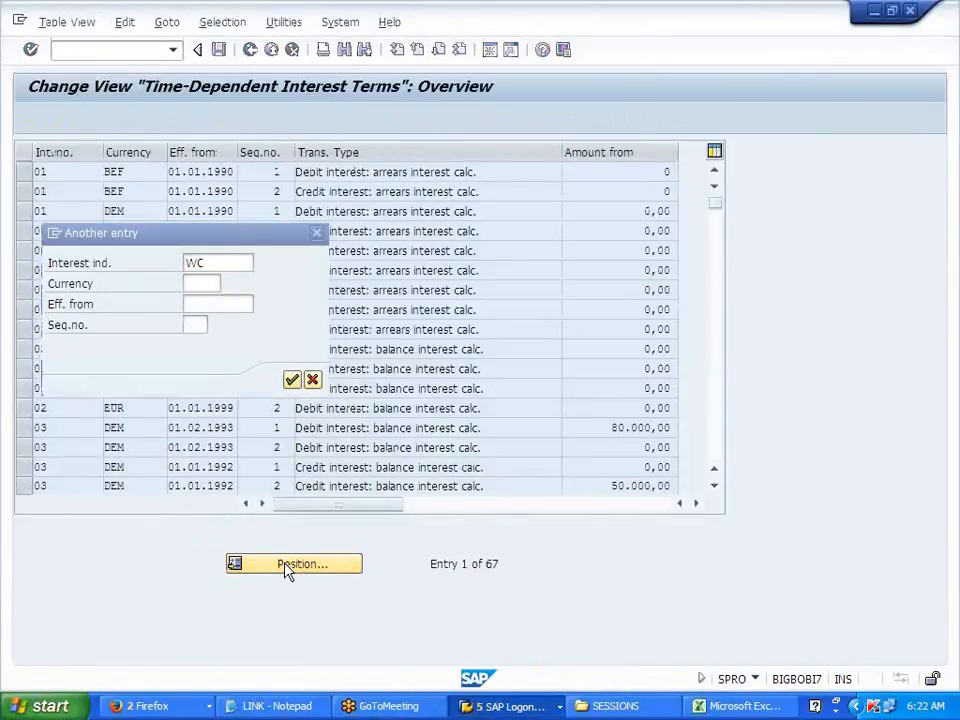
Check the reference interest rates of the WC credit and debit interest terms and leave the time-dependent terms.
double_click(240, 172)
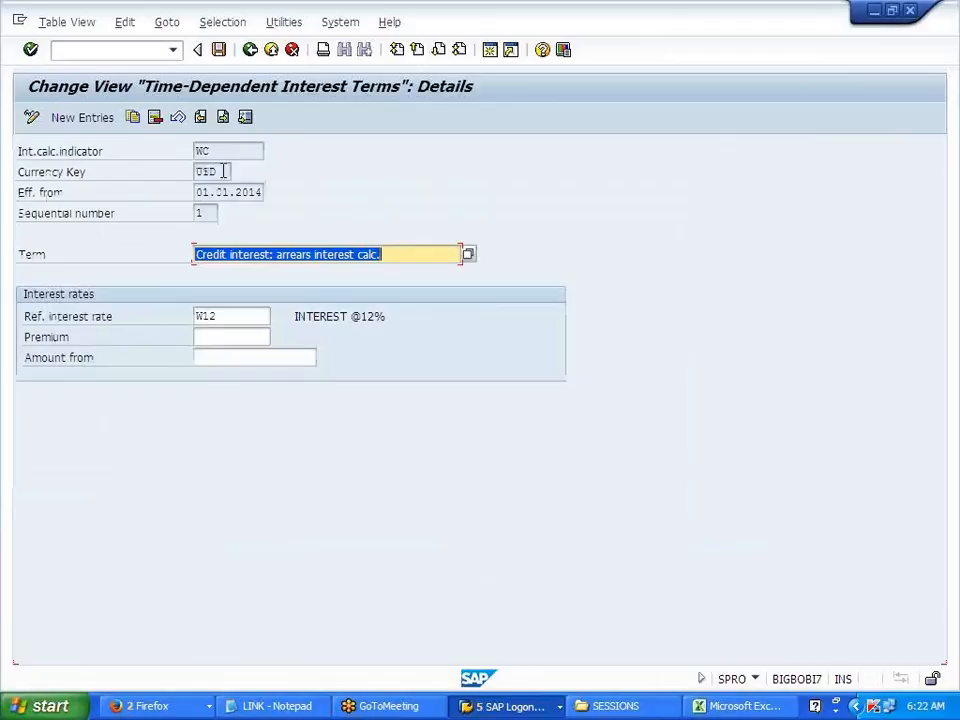
drag(218, 316, 194, 316)
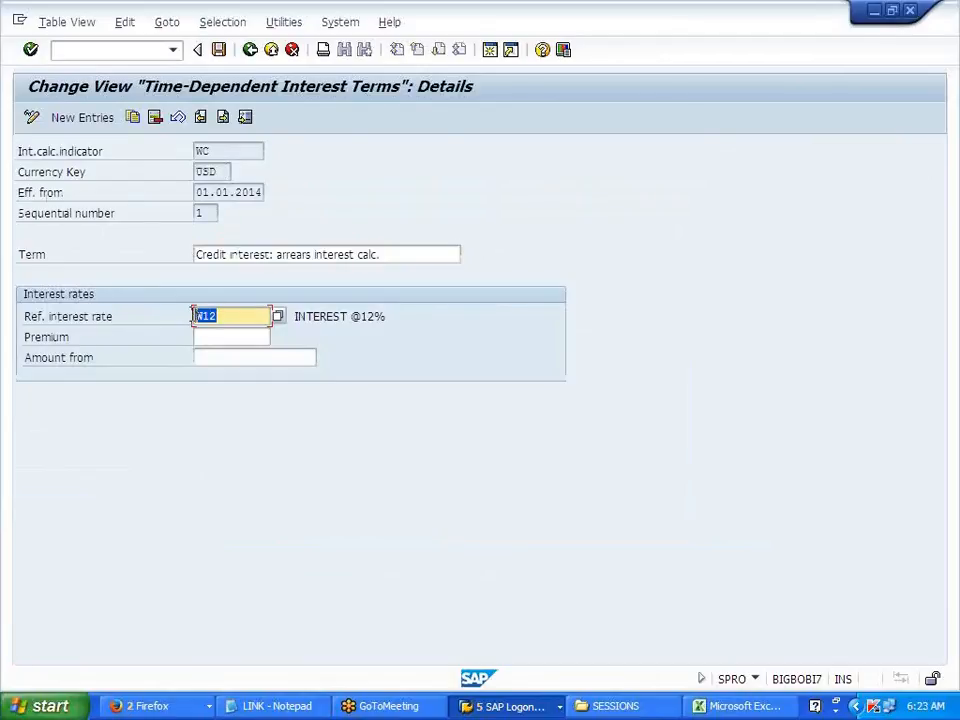
click(250, 50)
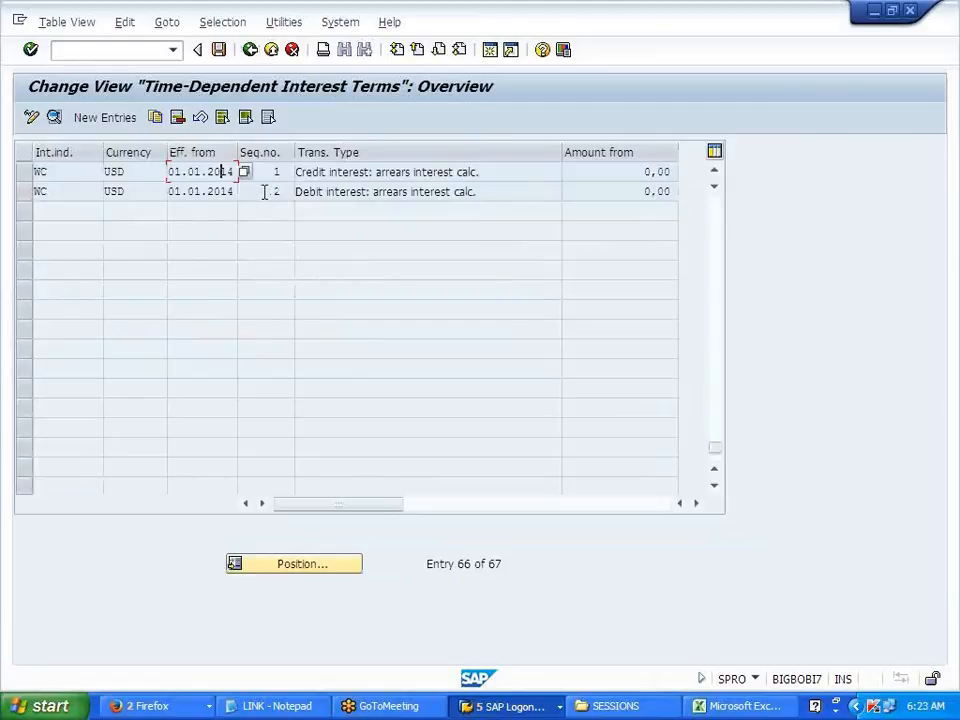
double_click(265, 193)
drag(225, 317, 199, 316)
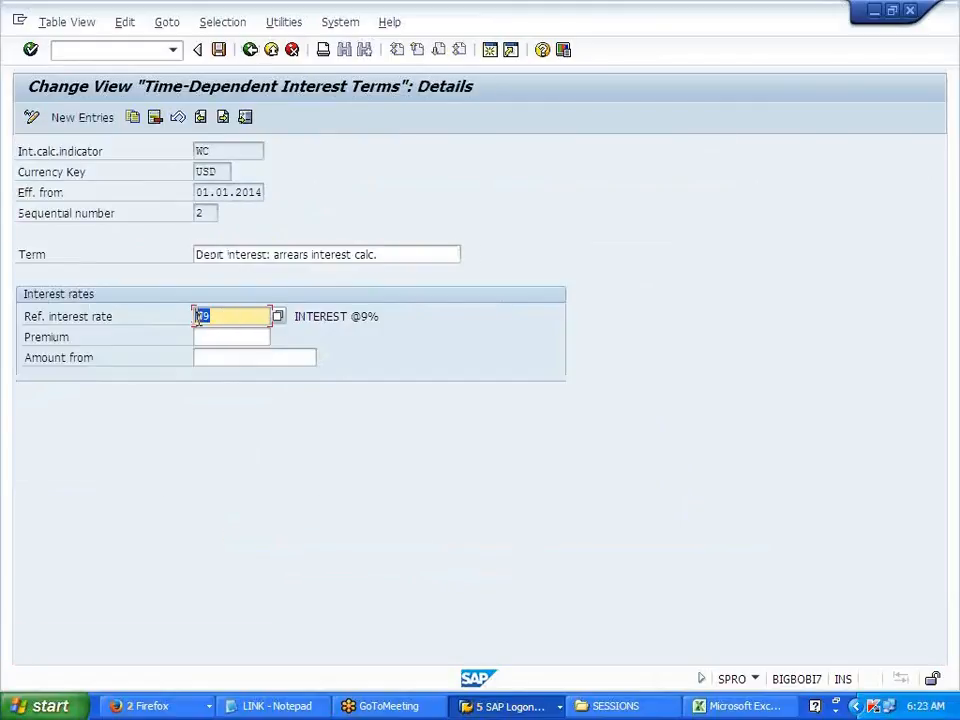
click(253, 52)
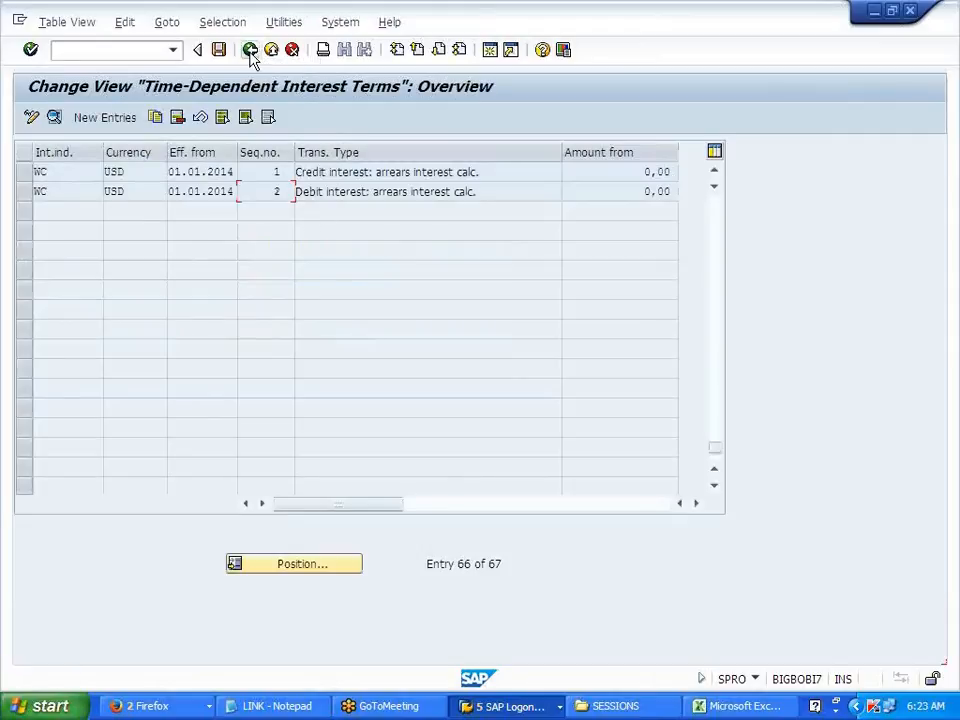
click(250, 50)
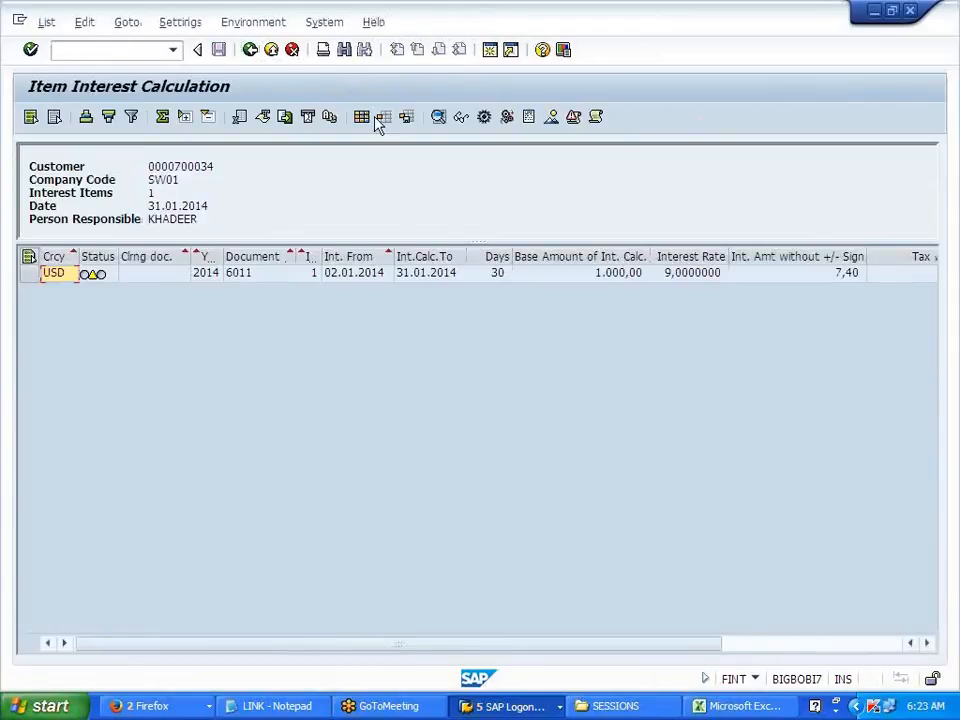
Leave the item interest calculation and open customer credit memo entry F-27.
click(250, 50)
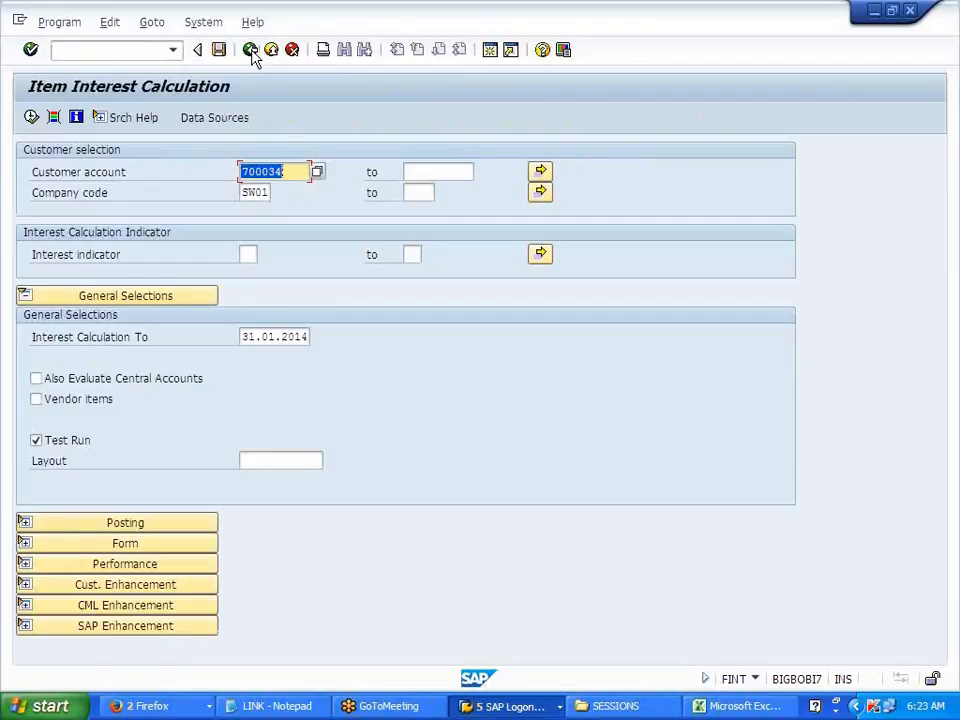
click(250, 50)
text(F-27)
key(Return)
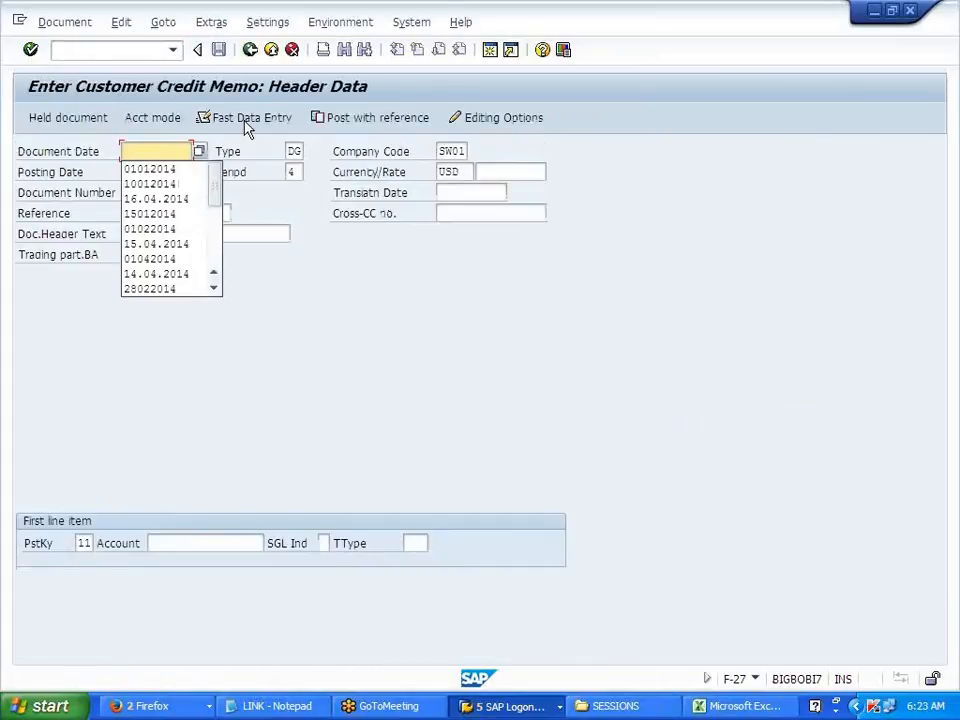
Fill in the credit memo header with document and posting date 10012014 and the same customer account, and proceed to the customer item.
click(150, 185)
key(Tab)
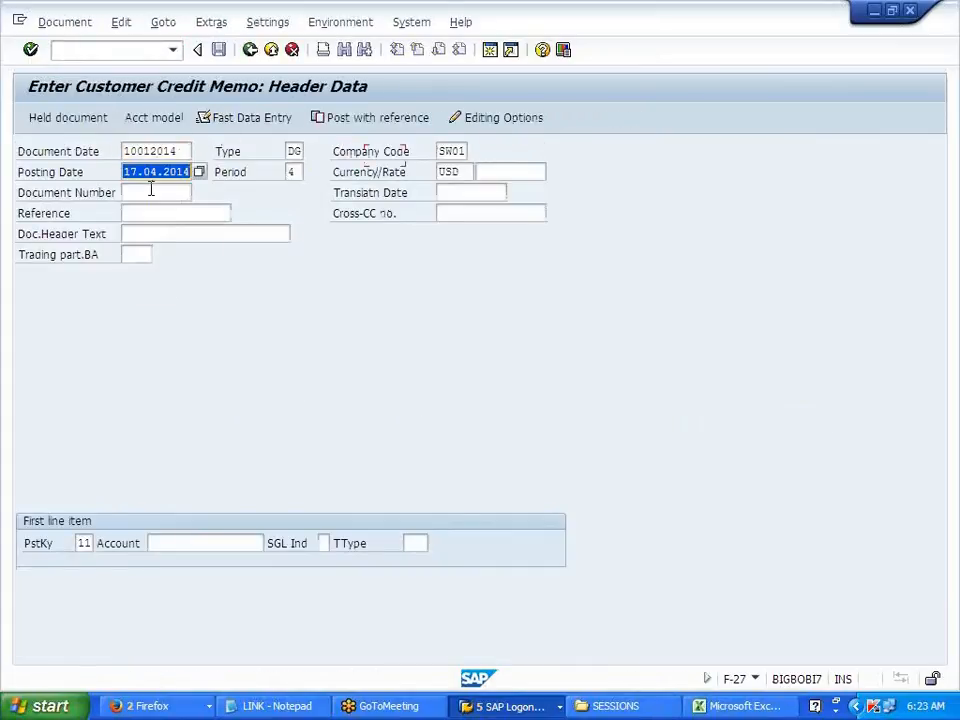
key(BackSpace)
click(150, 205)
click(190, 544)
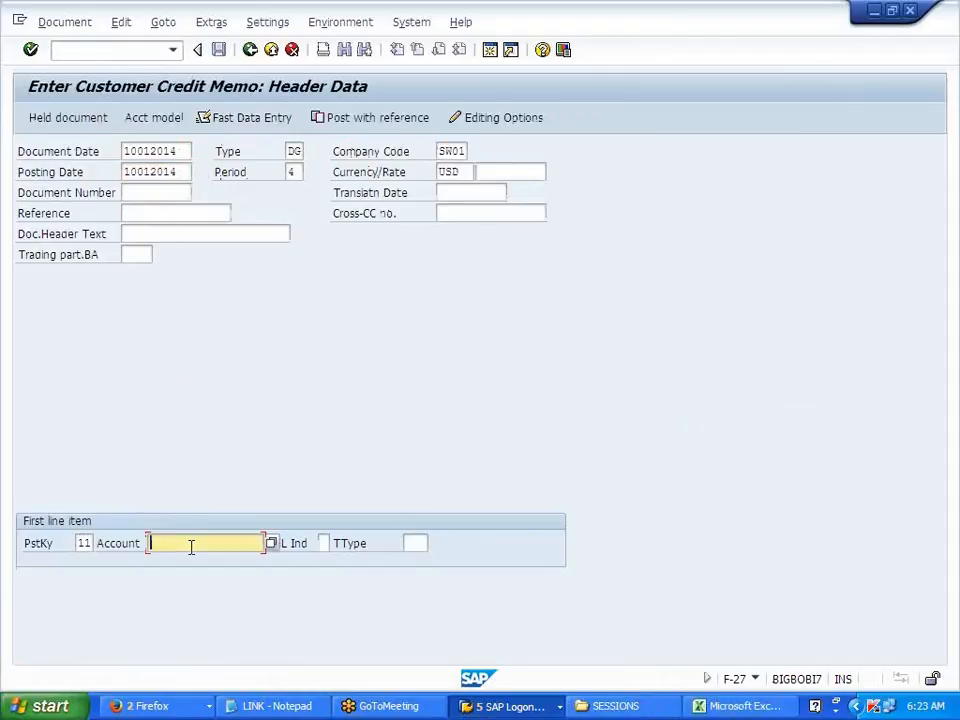
click(205, 420)
key(Return)
key(Return)
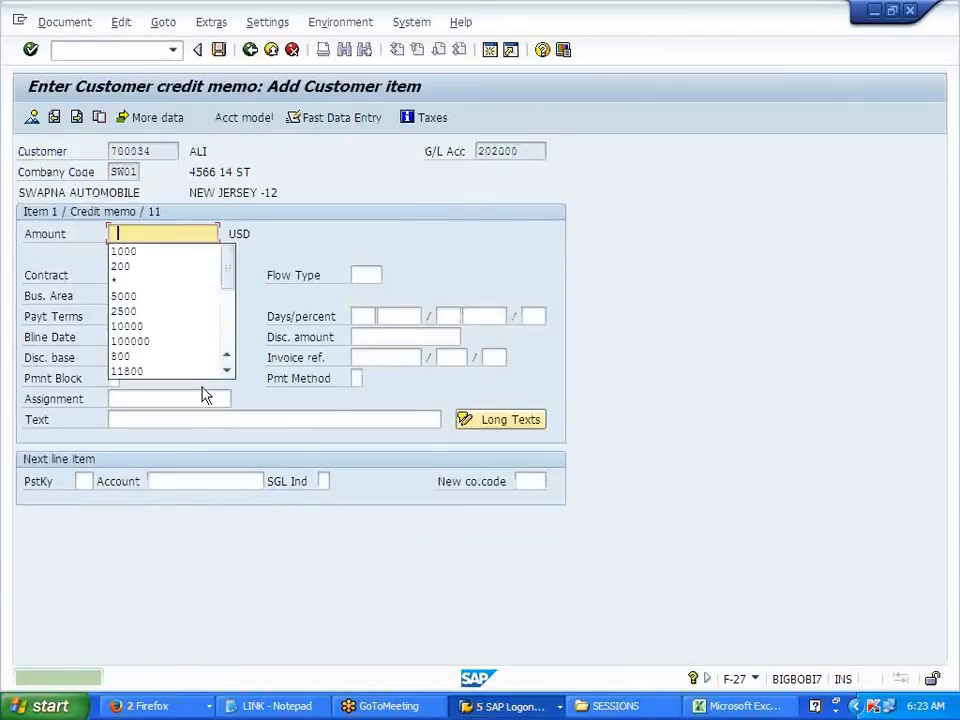
Enter 200 USD for the customer item, add an offsetting item with posting key 40 to G/L account 300000, and post the credit memo.
click(161, 266)
click(80, 480)
click(92, 558)
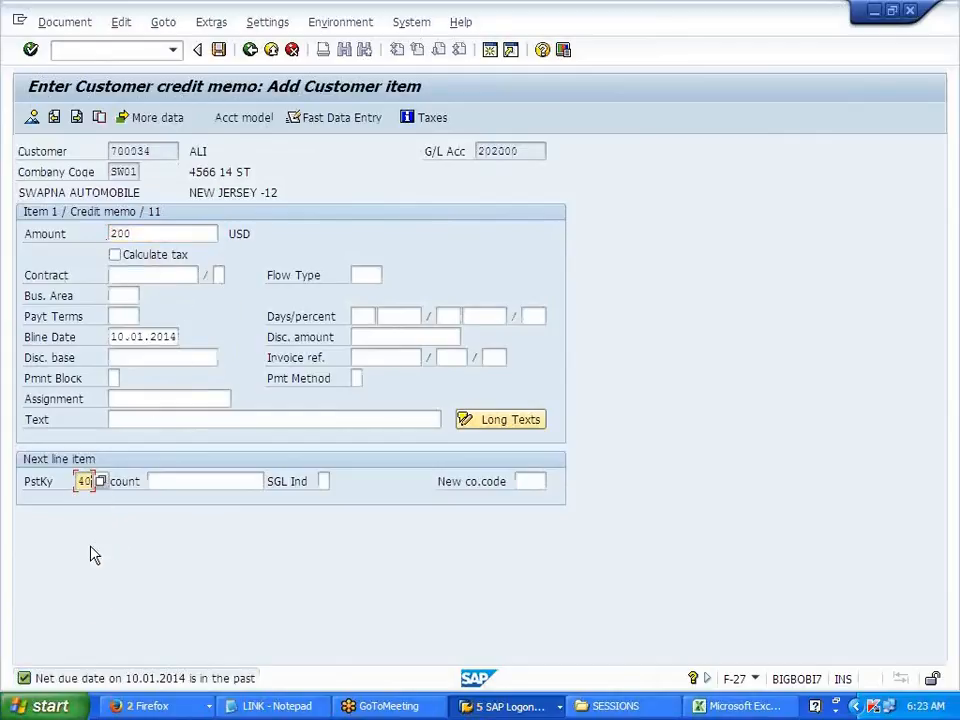
click(156, 481)
click(171, 514)
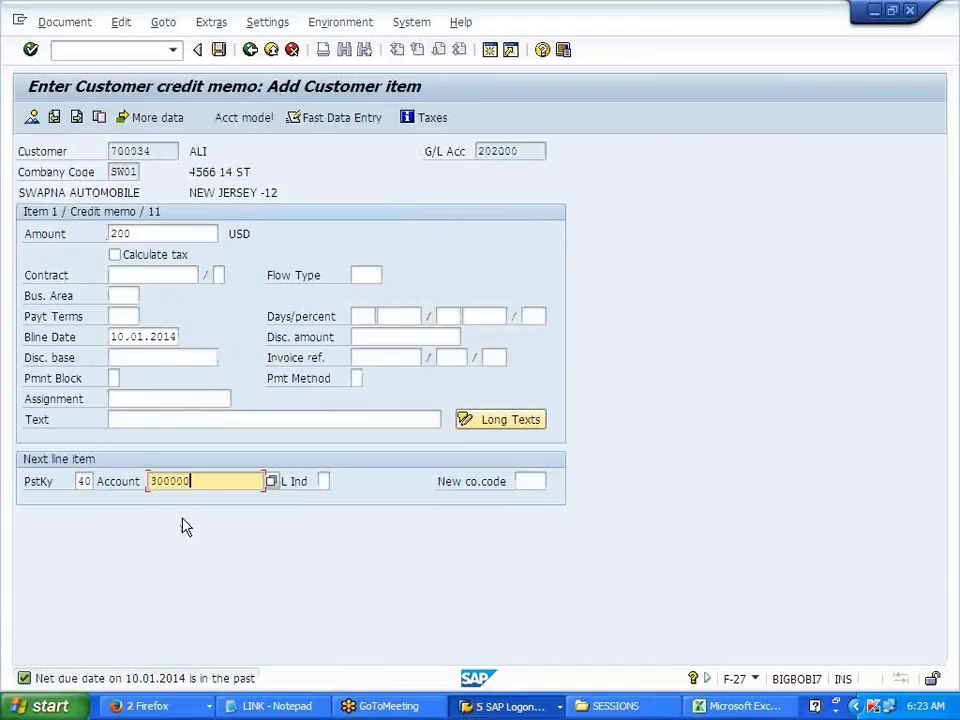
key(Return)
click(172, 252)
click(218, 50)
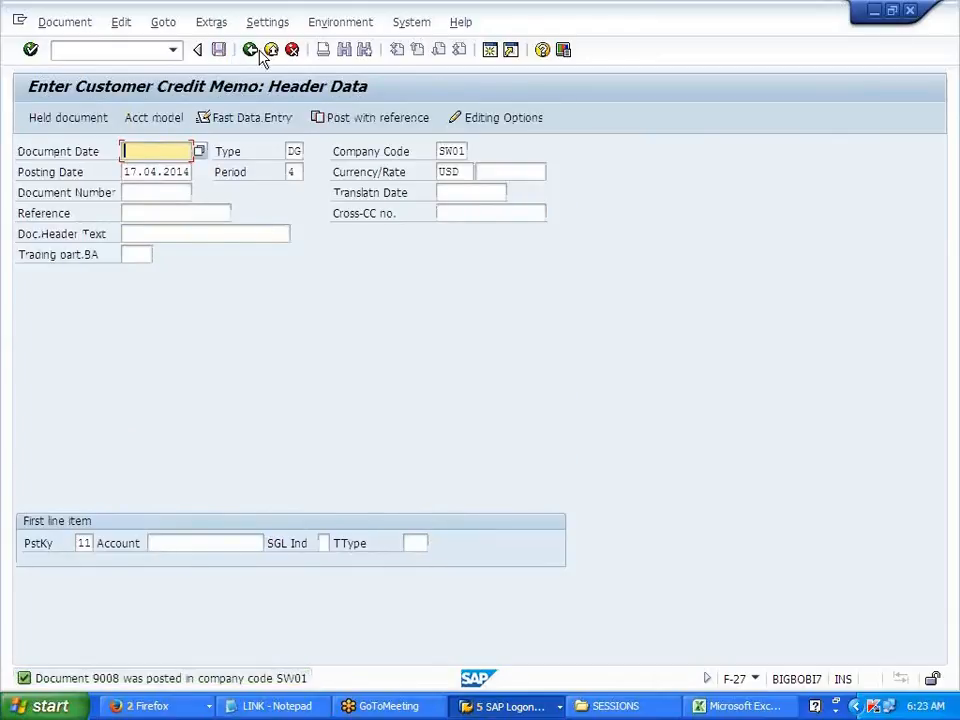
Leave credit memo entry and open the item interest calculation with transaction code /NFINT.
click(108, 51)
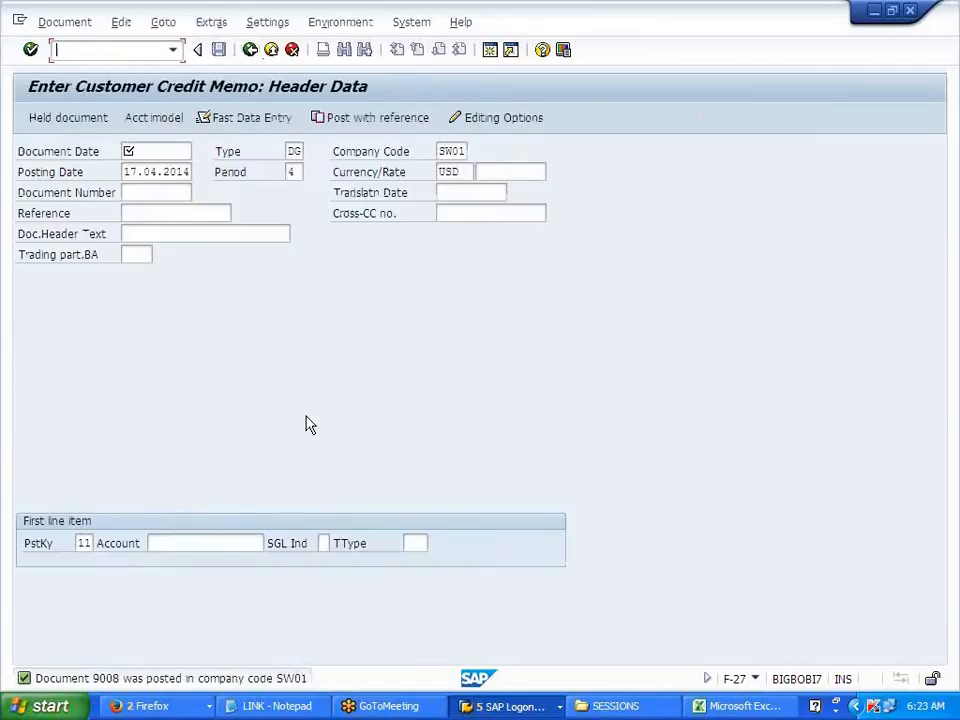
click(174, 50)
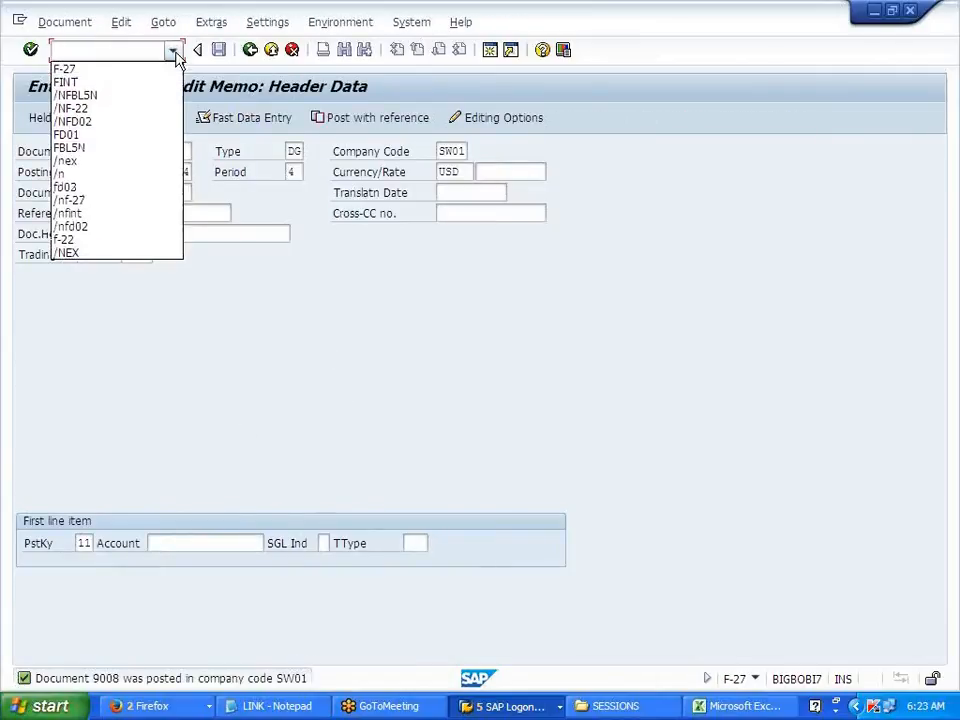
click(146, 82)
click(57, 50)
text(/NFINT)
key(Return)
Test-run the interest calculation for the same customer in company code SW01 up to 31012014, and return to the SAP Easy Access screen.
click(287, 165)
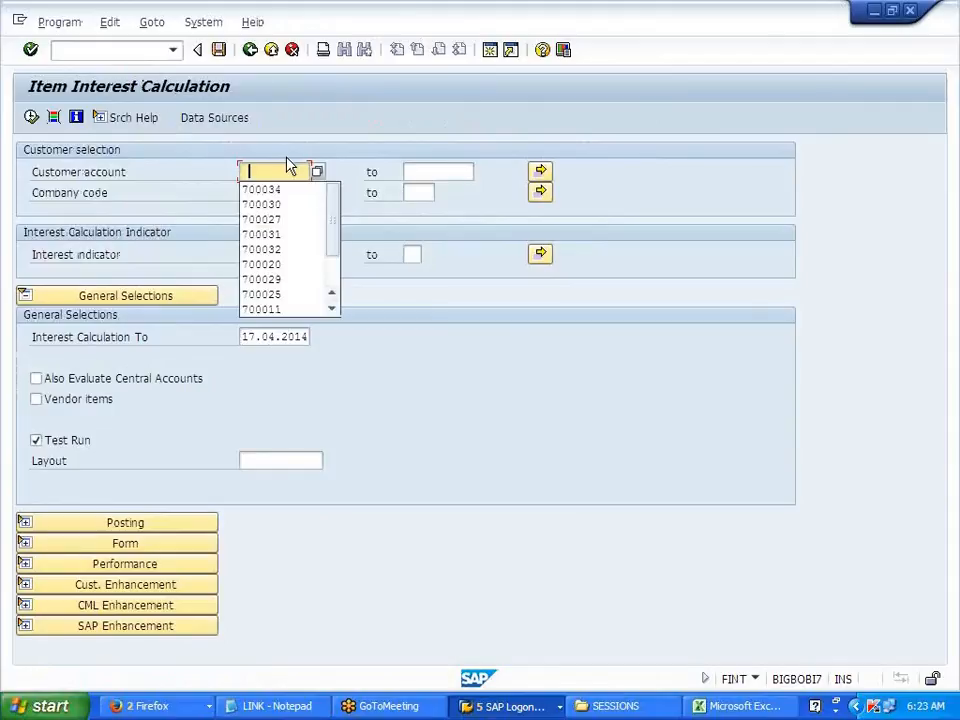
click(259, 189)
click(257, 191)
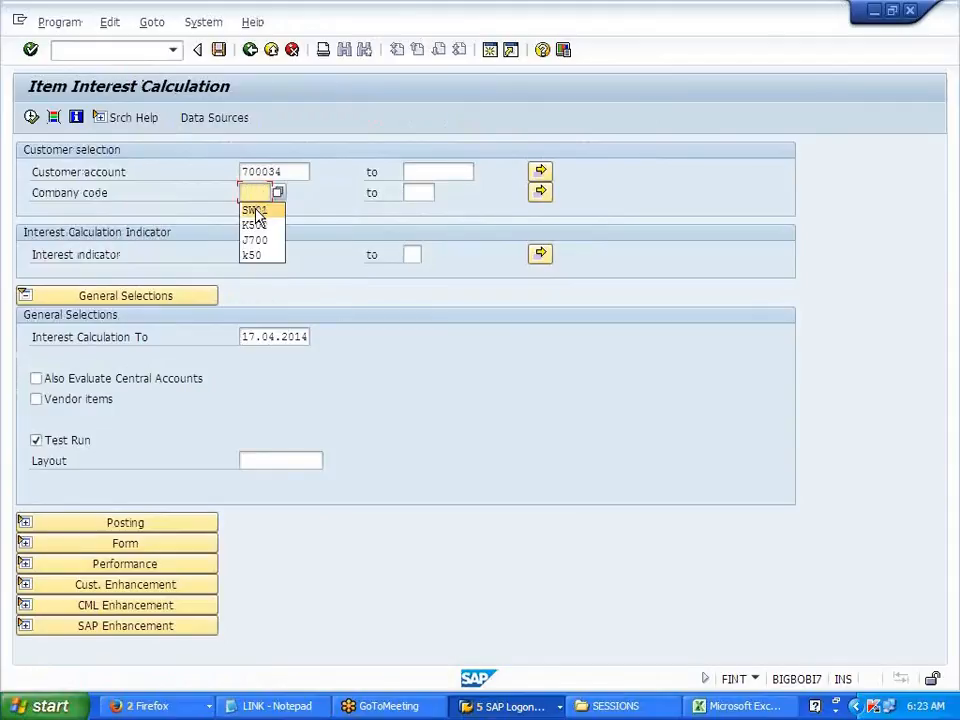
click(255, 211)
key(Tab)
key(Tab)
key(Tab)
key(Tab)
key(Tab)
key(BackSpace)
click(275, 355)
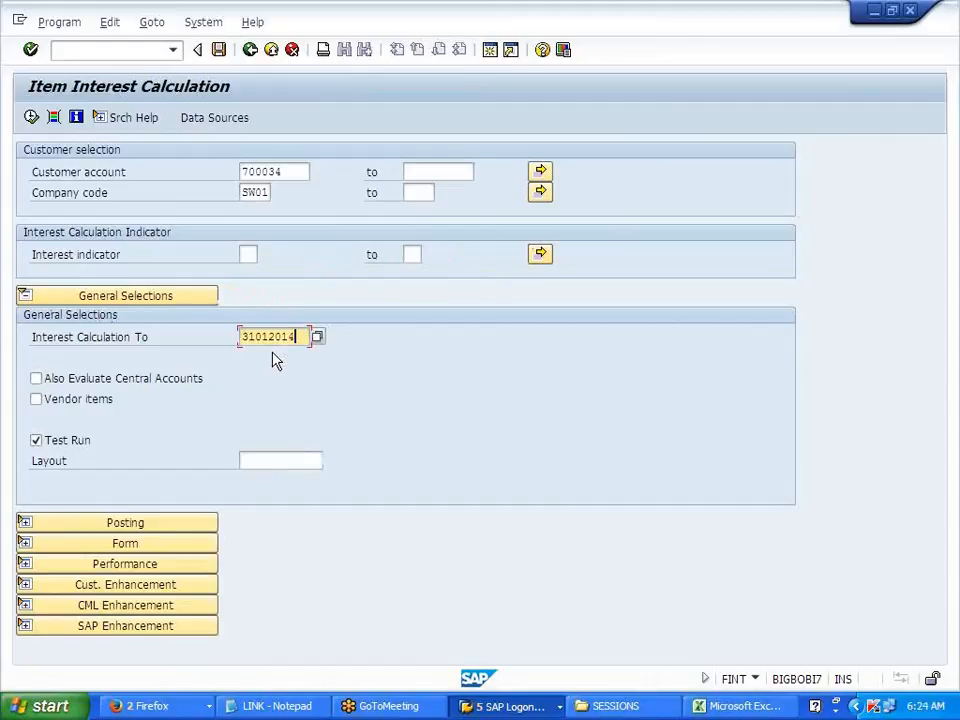
key(Return)
click(31, 118)
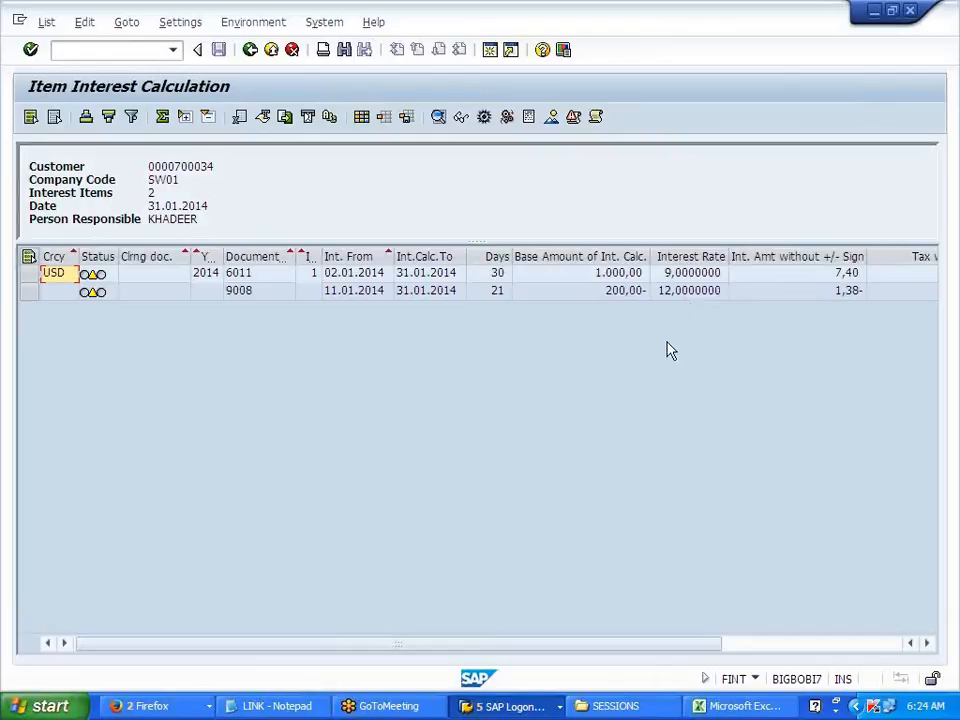
click(251, 51)
click(251, 50)
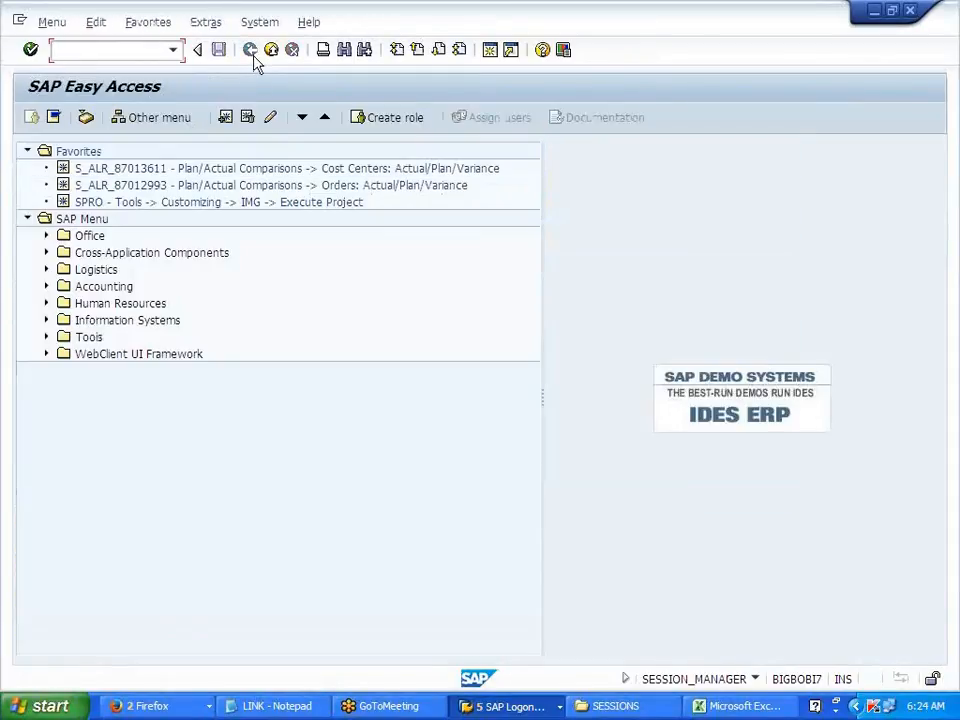
Switch to the SWAPNA workbook in Excel and enter the heading FOREIGN CRCY VALUATION in cell F276 of the AR AP sheet.
click(735, 710)
scroll(424, 469, down, 6)
click(433, 240)
mouse_move(410, 244)
mouse_down()
mouse_move(420, 257)
mouse_move(410, 244)
mouse_up()
text(F)
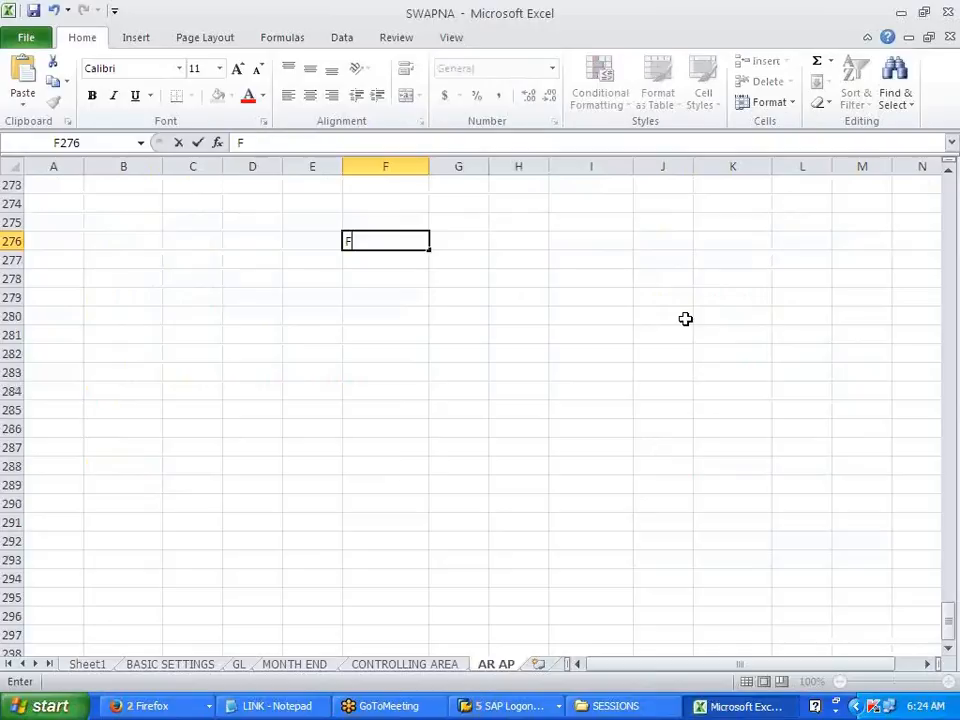
text(OREIGN)
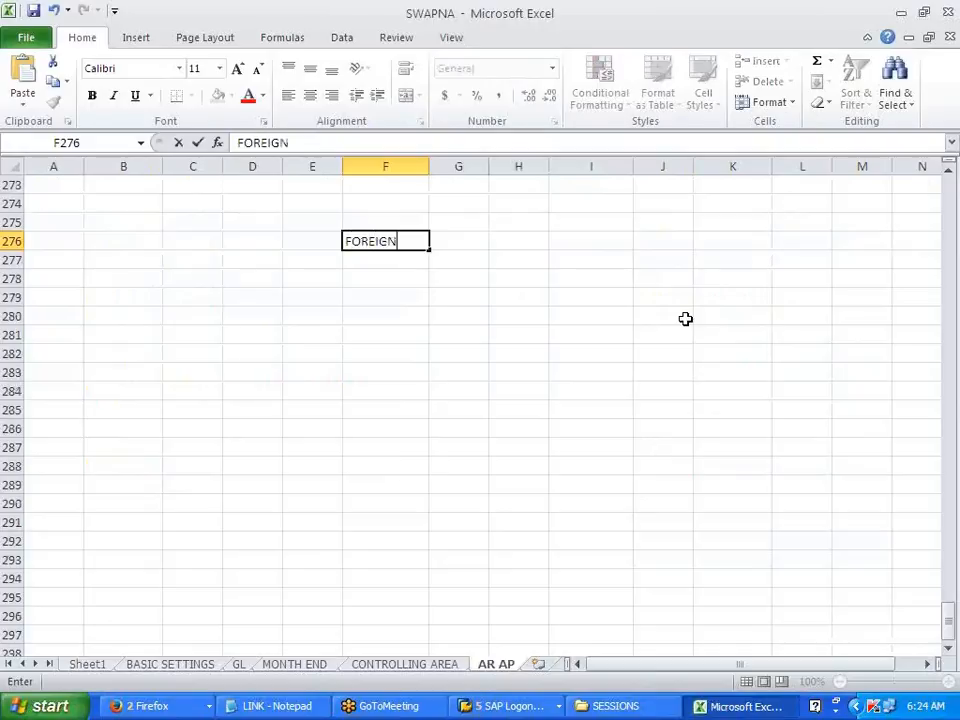
text( CRCY VAL)
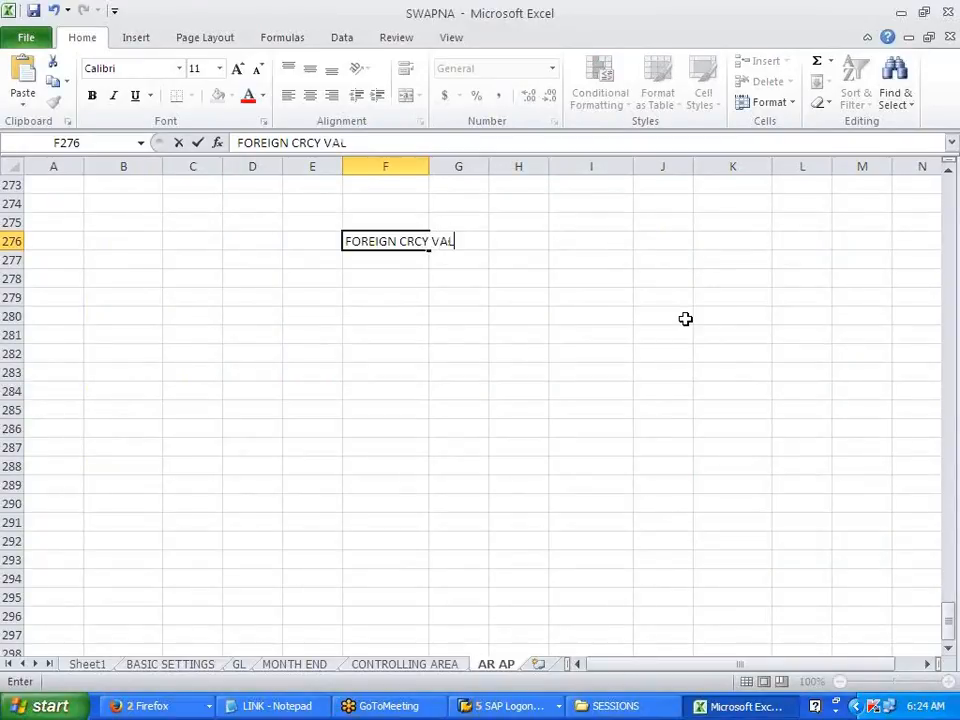
text(UATION:)
key(Return)
key(Return)
key(Return)
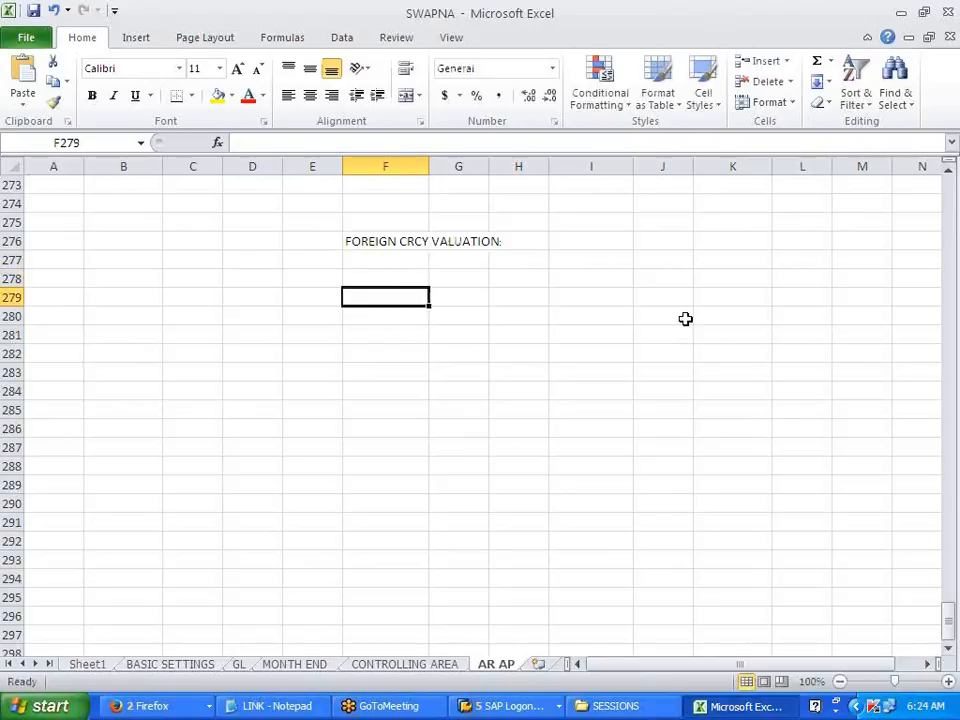
Enter the note "SW01 --- LEGAL CRCY //C CODE //OBJECT CRCY --- USD" in cell F279.
text(SW01 --)
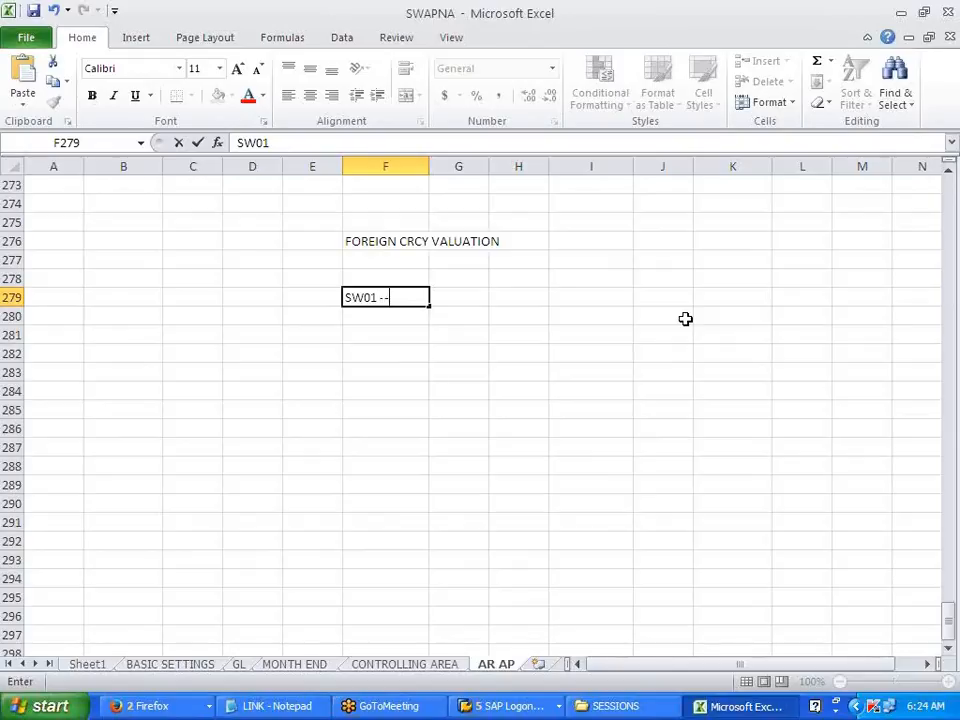
text(- LEGAL CRCY)
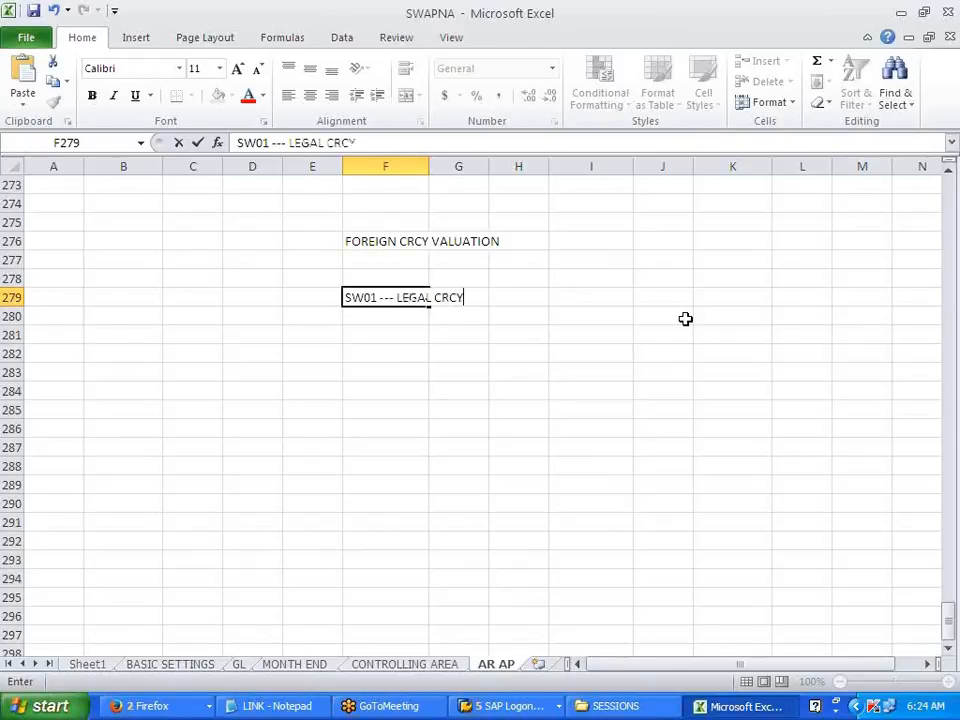
text( //C CODE)
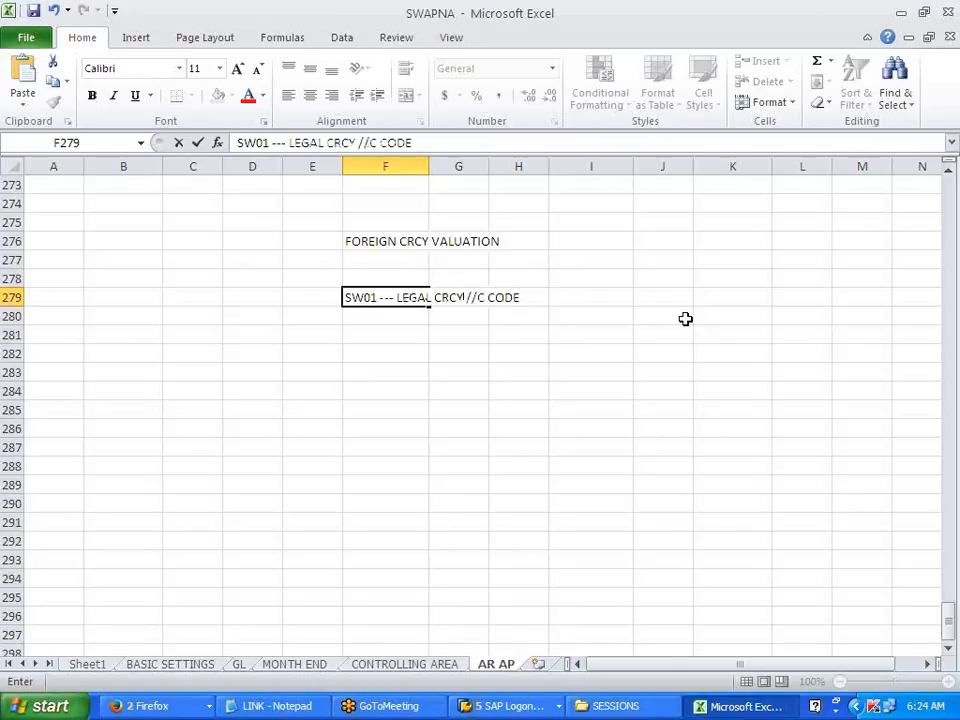
text( //OBJECT C)
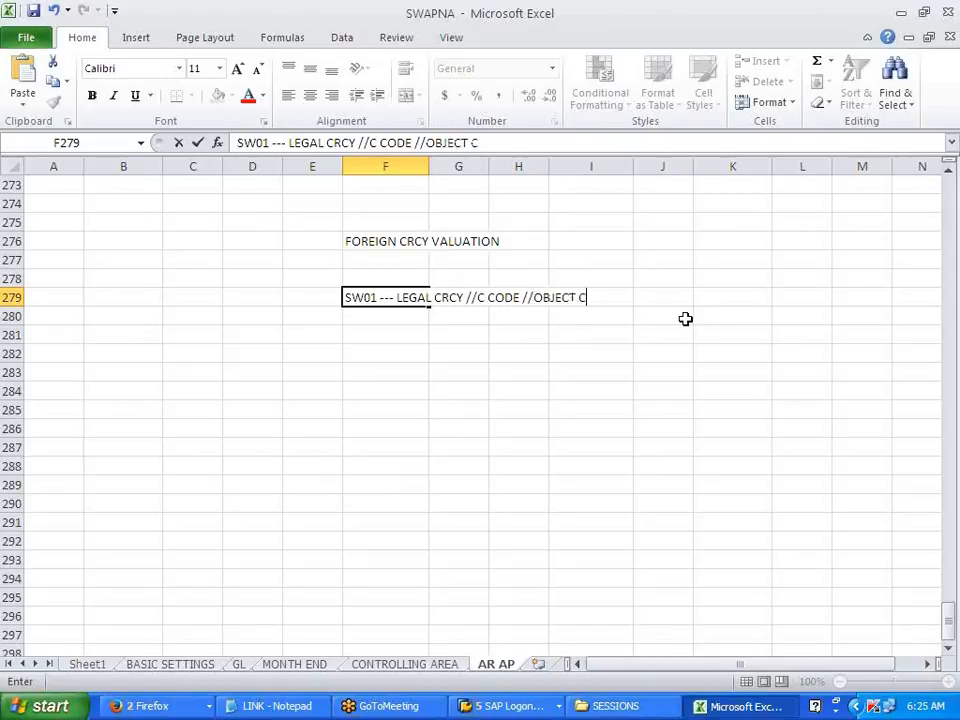
text(RCY --- USD)
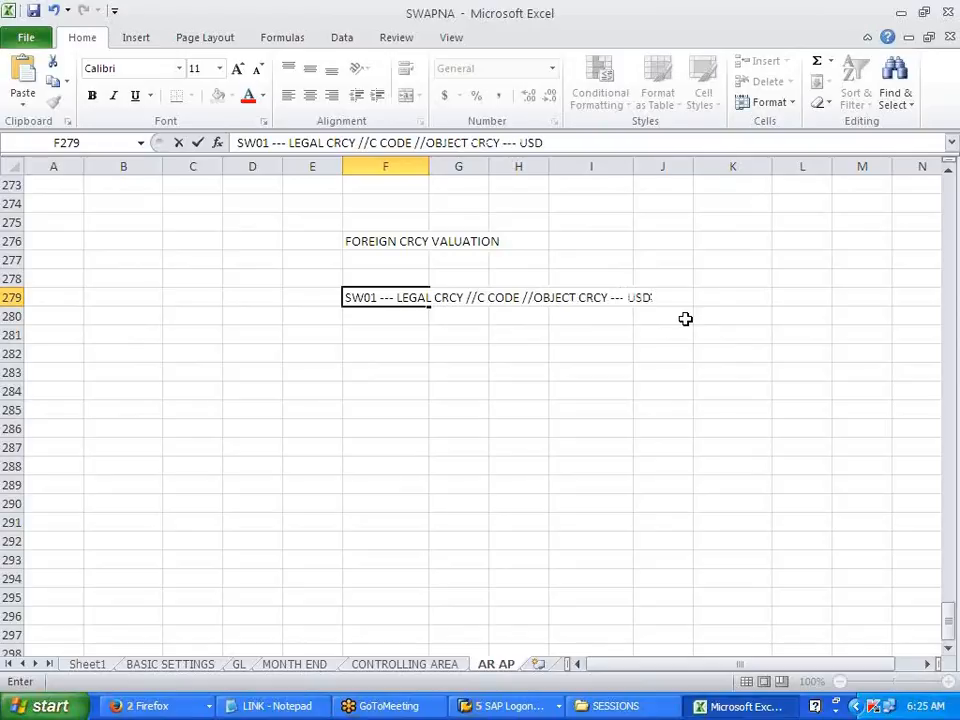
key(Return)
key(Return)
Enter the note "TRANSACT --- EUR/INR/AUD/CAD .... --- FOREIGN CRCY" in cell F281.
text(TR)
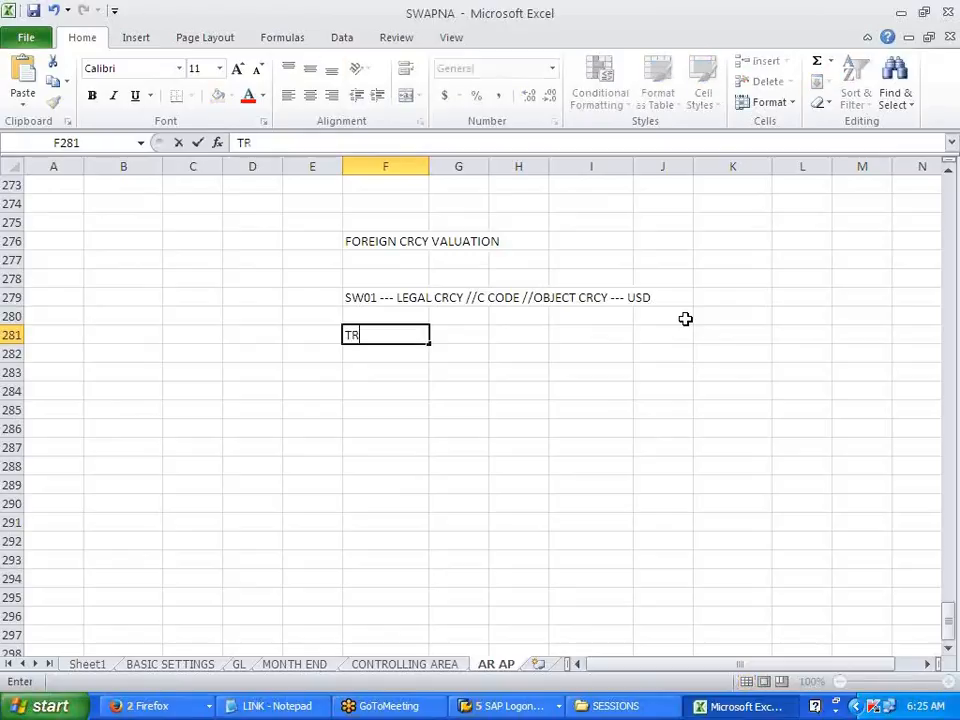
text(ANSACT)
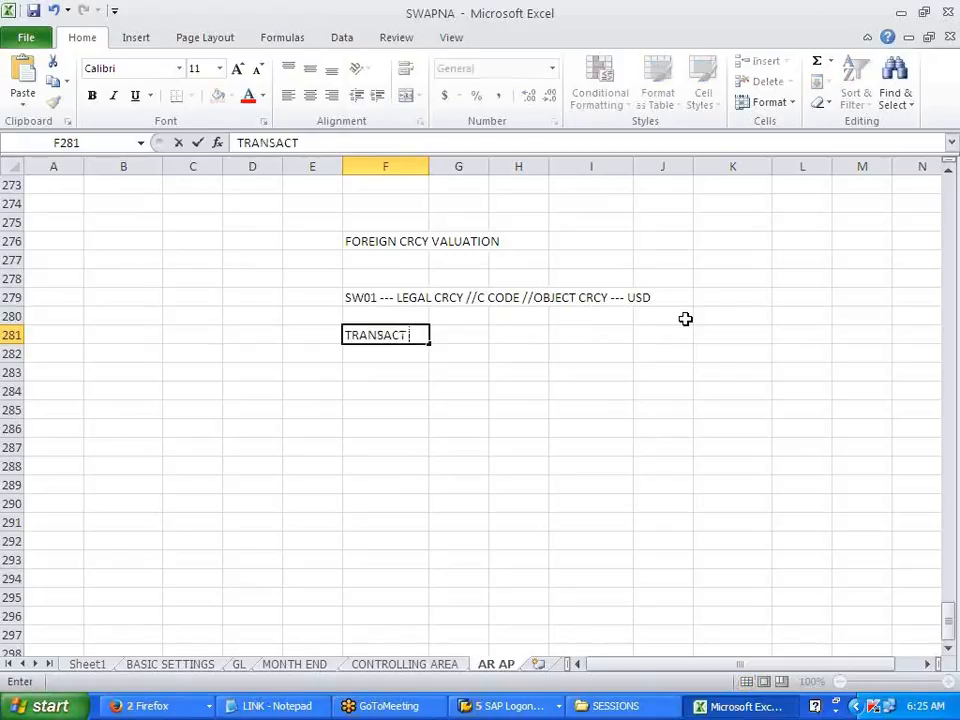
text( --- EUR/INR/A)
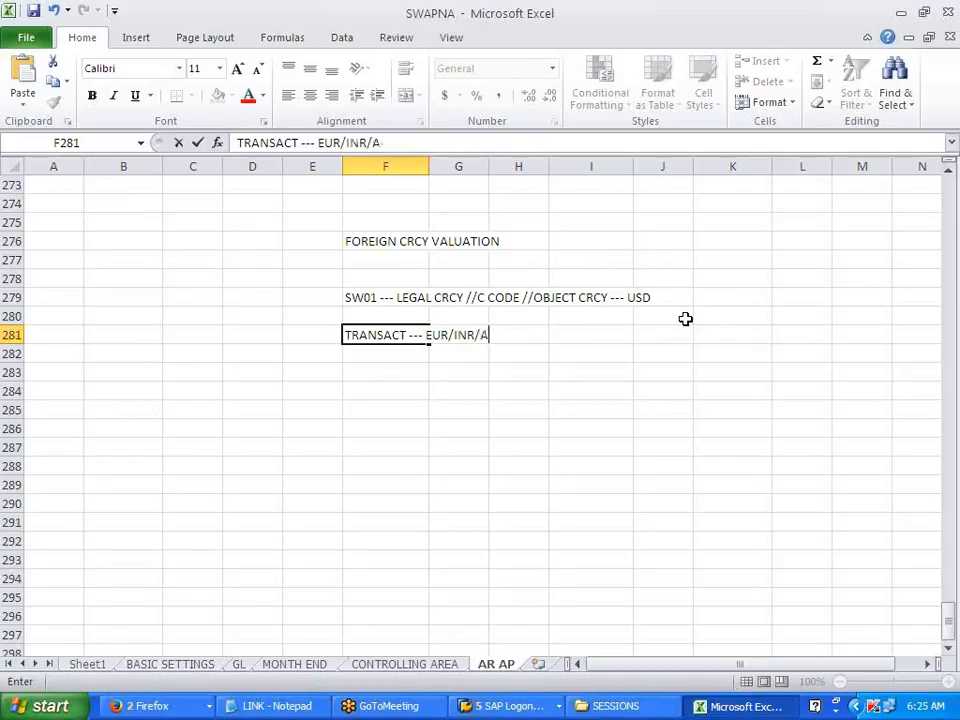
text(UD/CAD .... --- FOREIG)
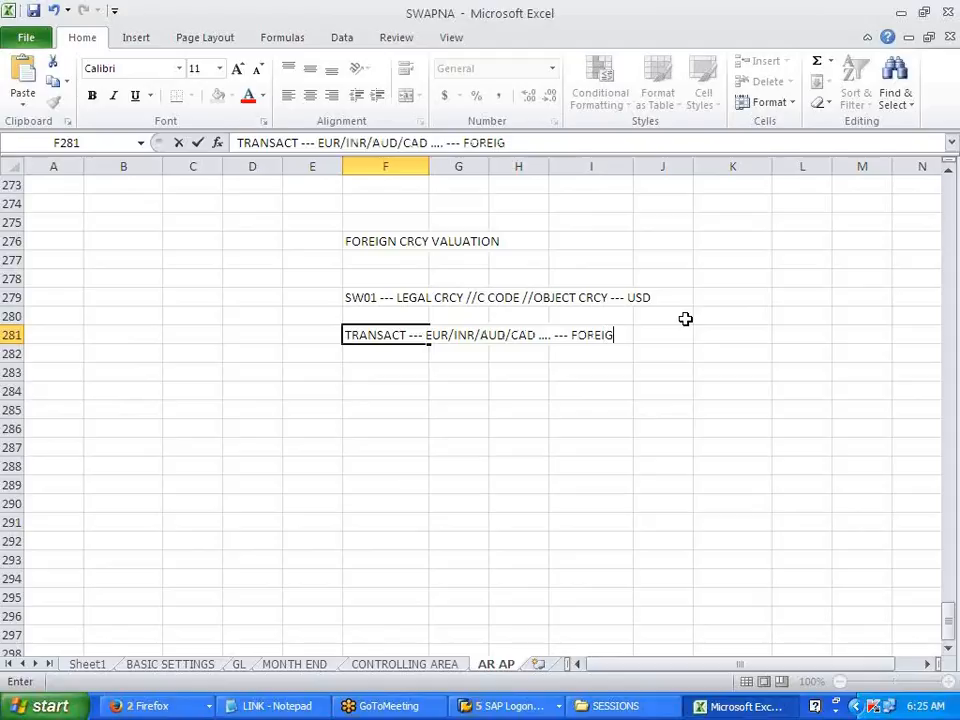
text(N CRCY)
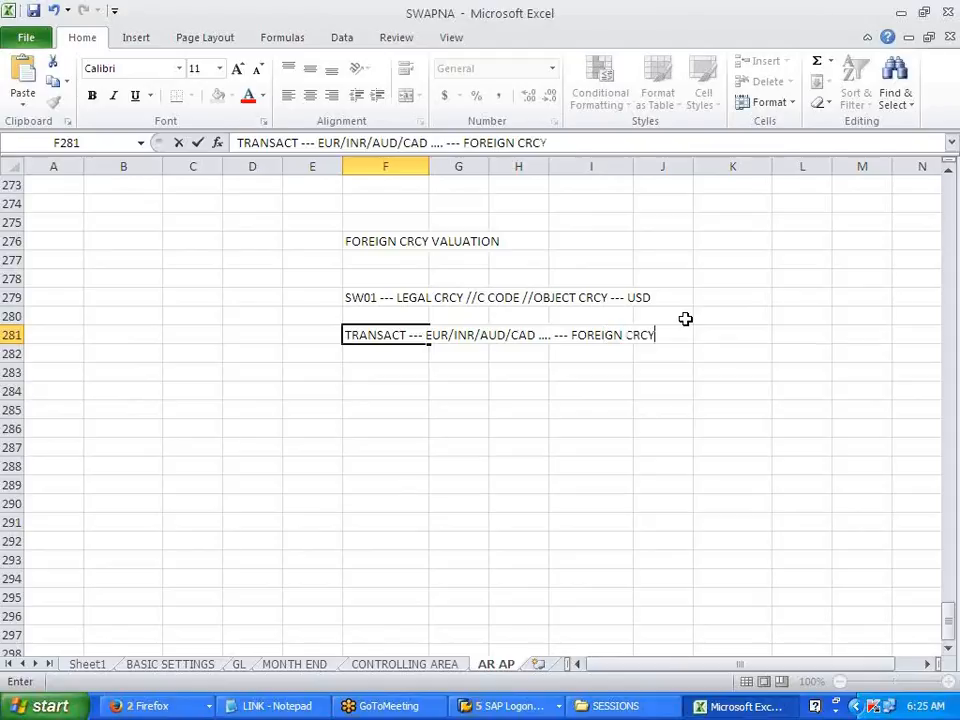
key(Return)
key(Return)
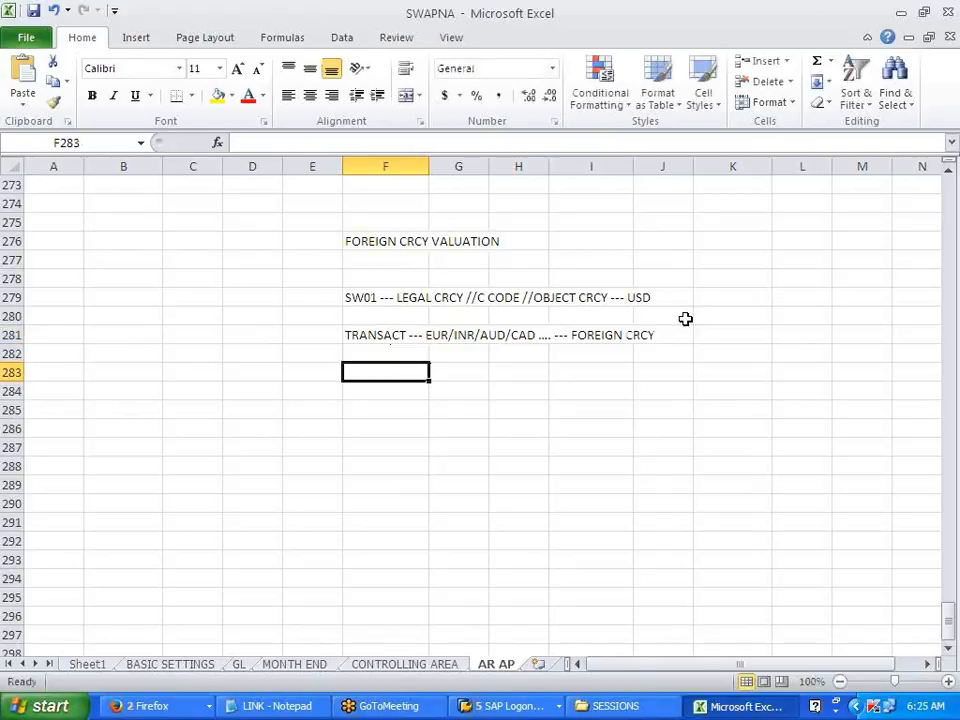
Enter the note "IAS21 --- VALUATE THE FOREIGN CRCY AGAINST THE LEGAL CRCY" in cell F283.
text(IAS21)
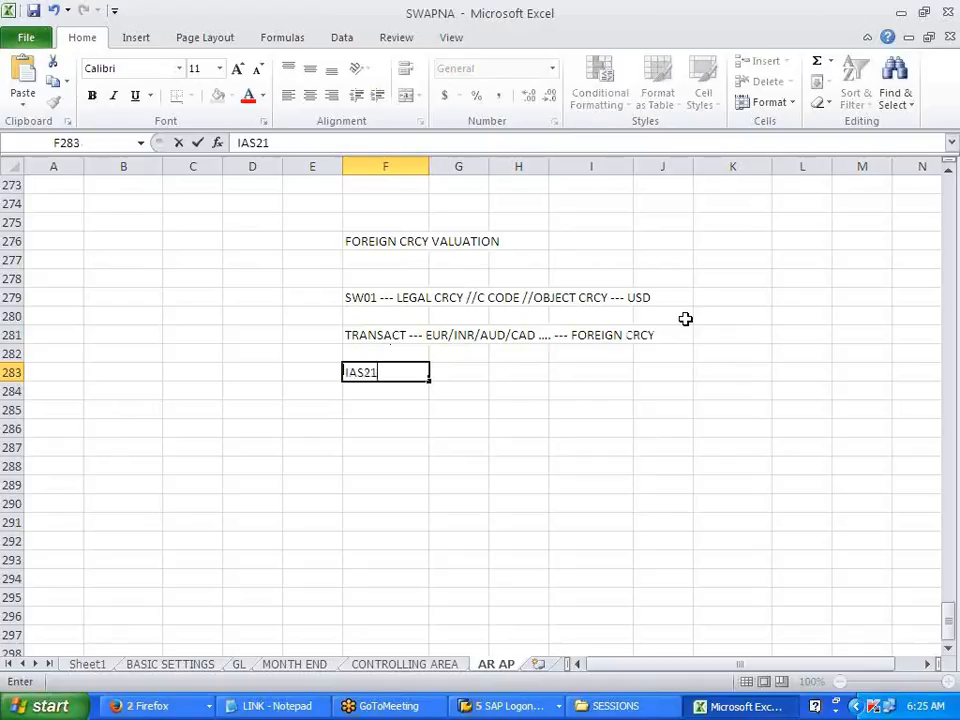
text(VALUATE TH)
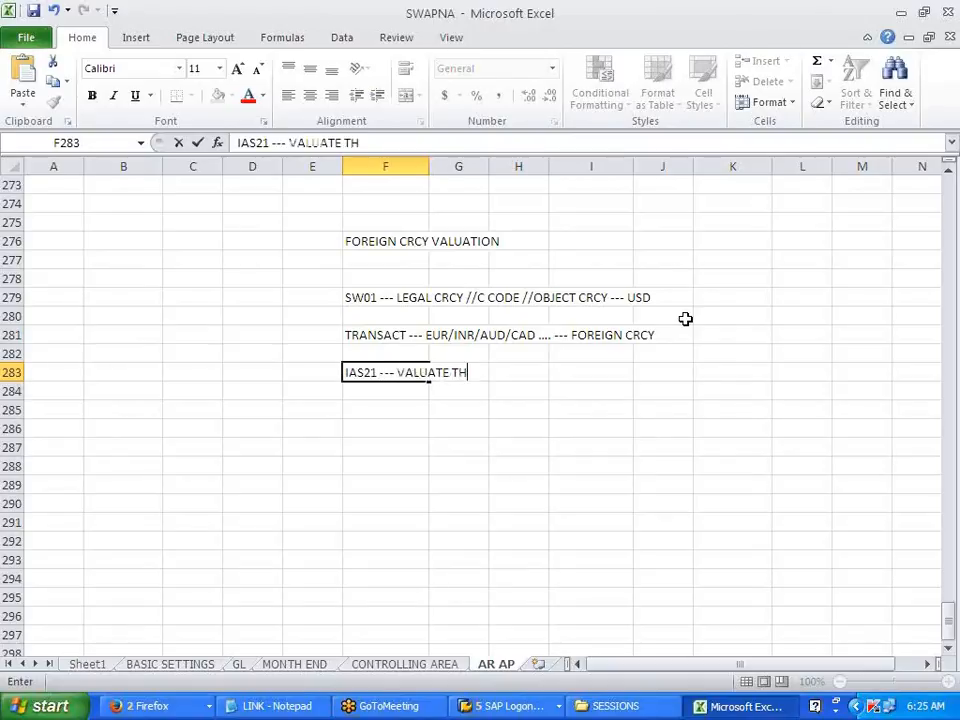
text(E FOREI)
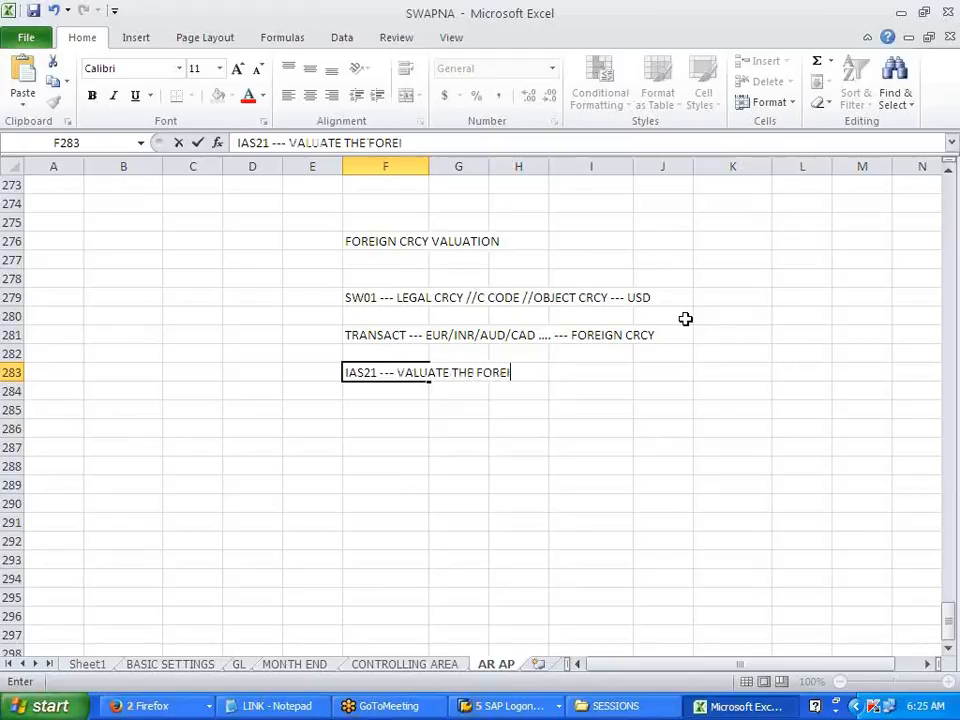
text(GN CRC)
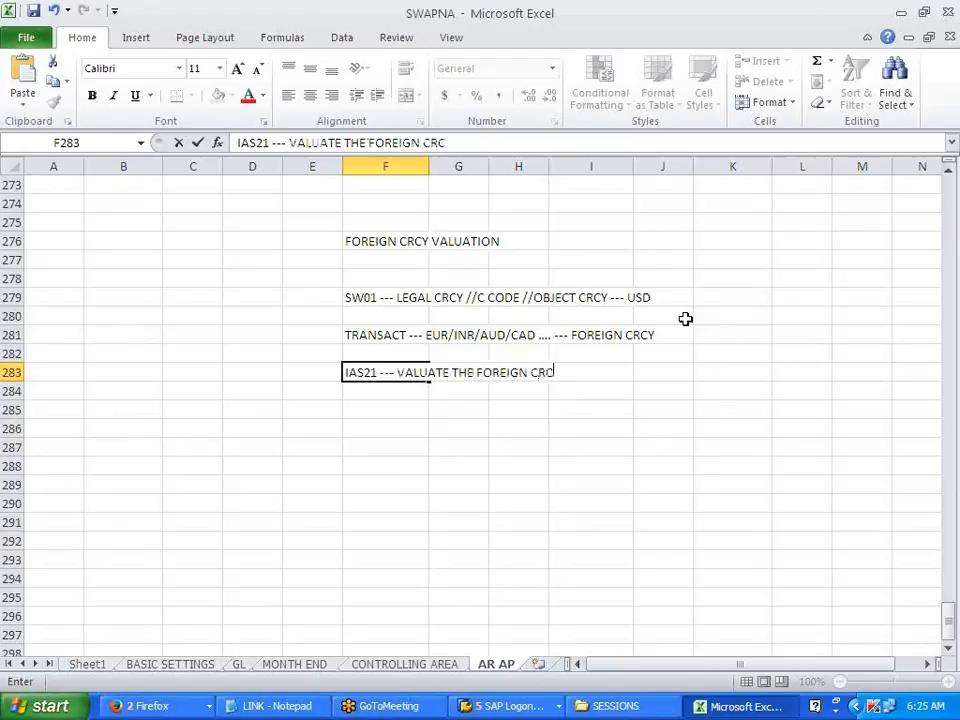
text(Y AGAINS)
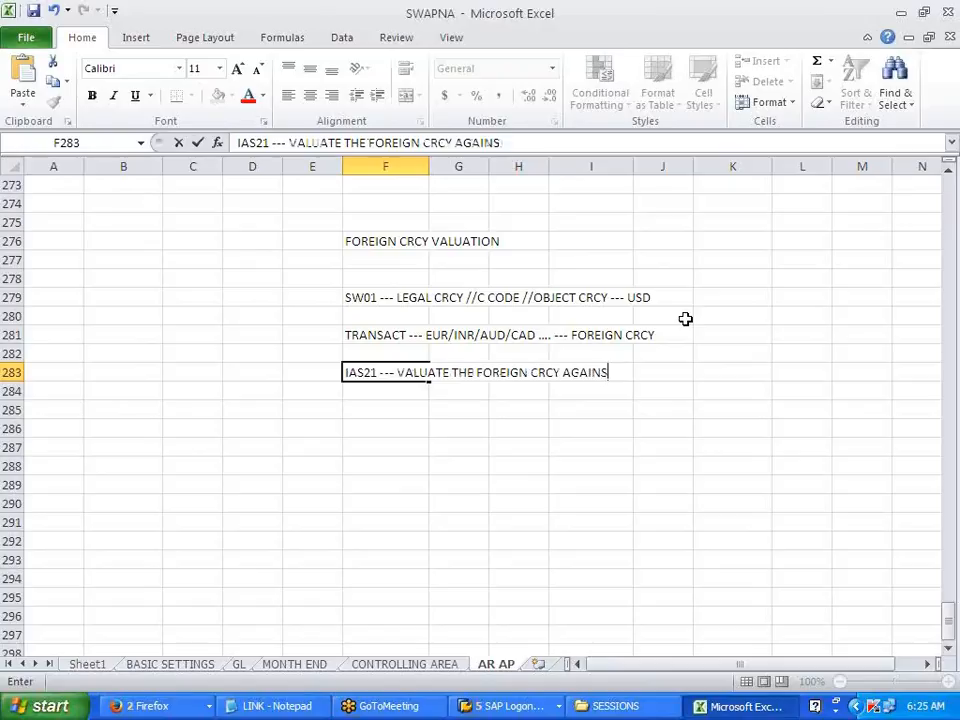
text(T THE LEGAL)
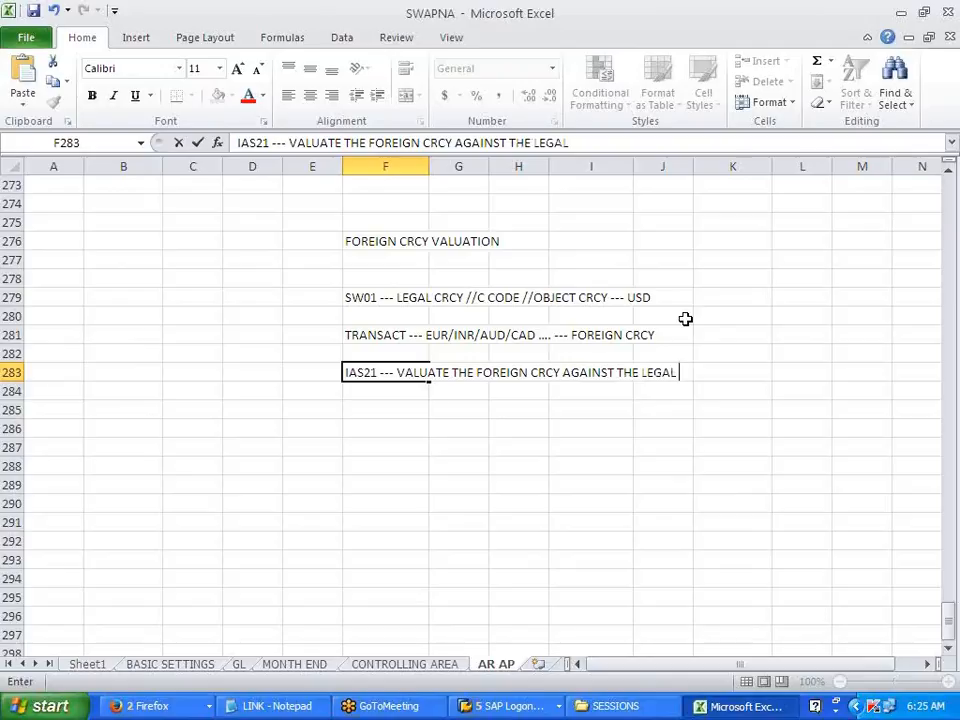
text( CRCY)
key(Return)
key(Return)
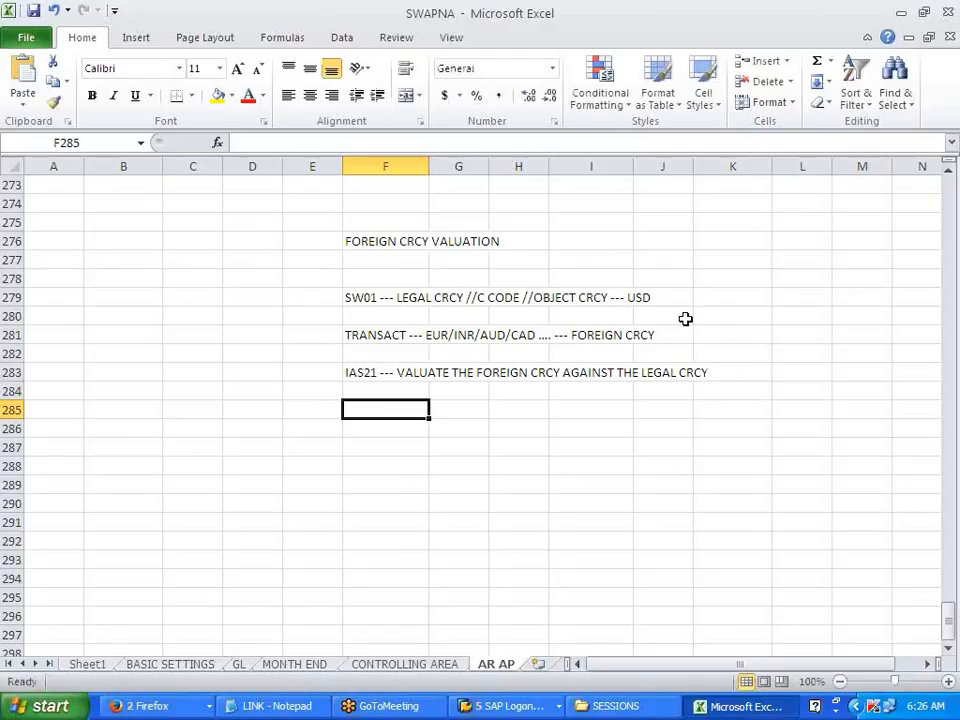
Enter the note "EXCHANGE RATE GAIN/LOSS" in cell G285.
key(Right)
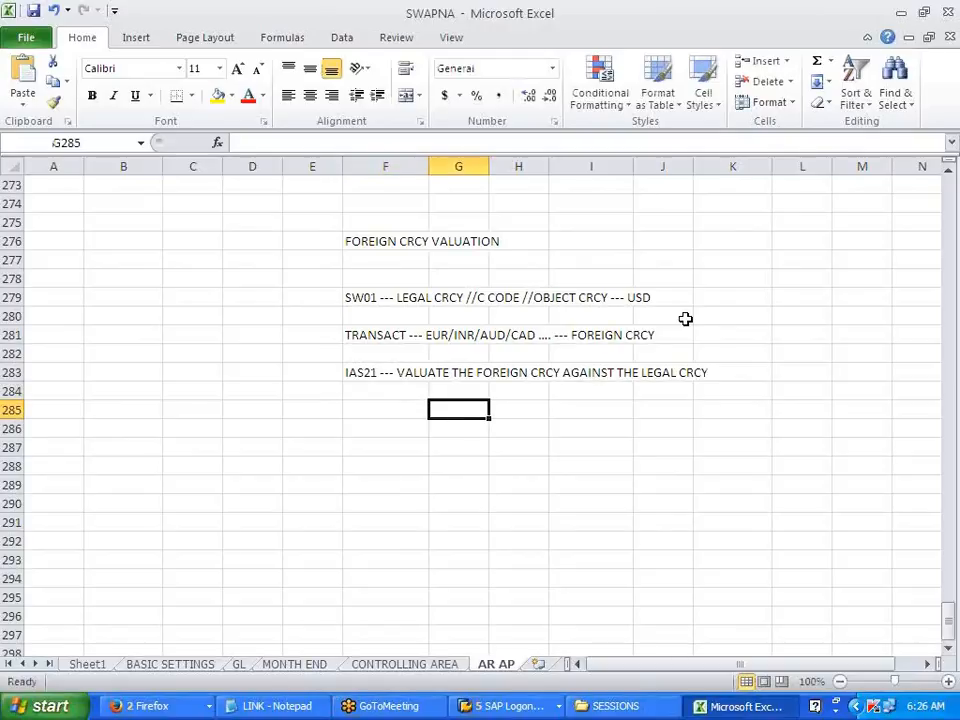
text(ExCHNAF)
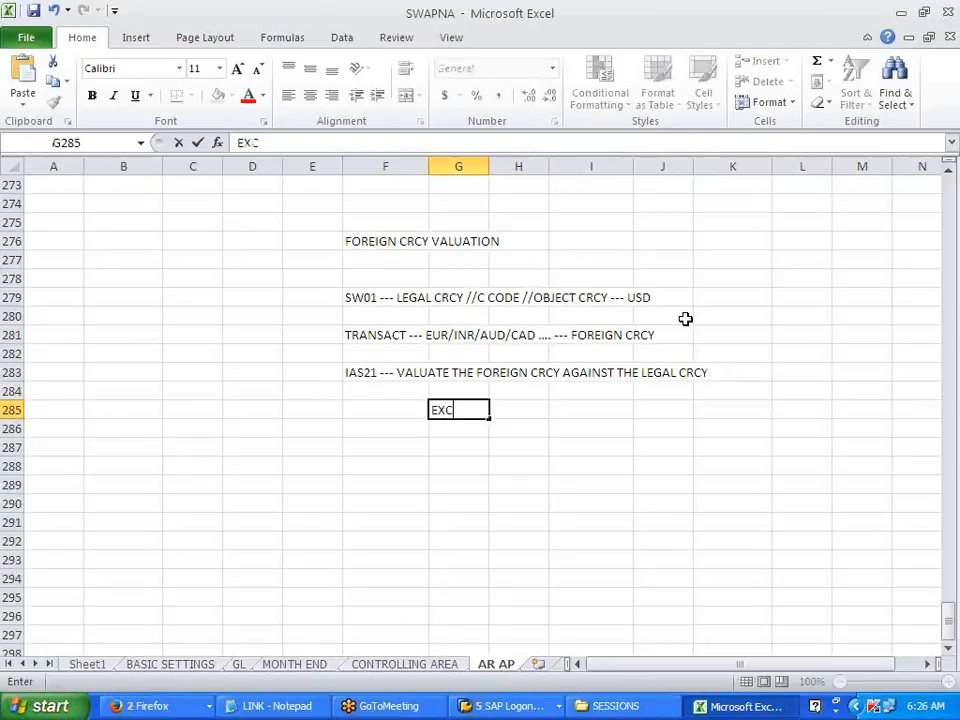
key(BackSpace)
key(BackSpace)
key(BackSpace)
text(ANGE RATE )
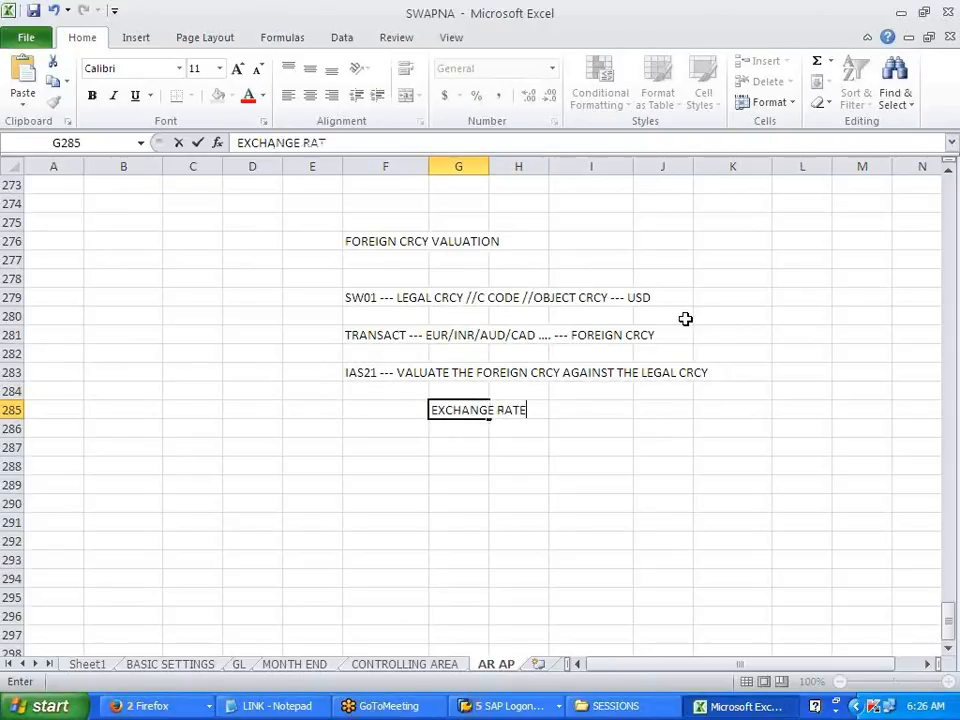
text(GAIN/LOSS)
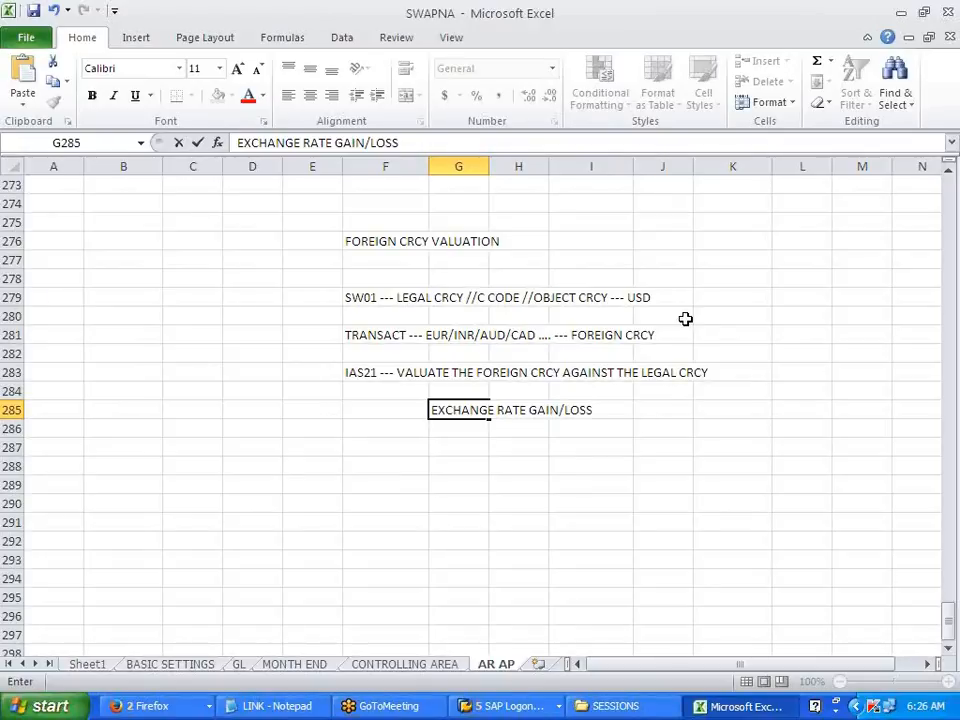
key(Return)
key(Return)
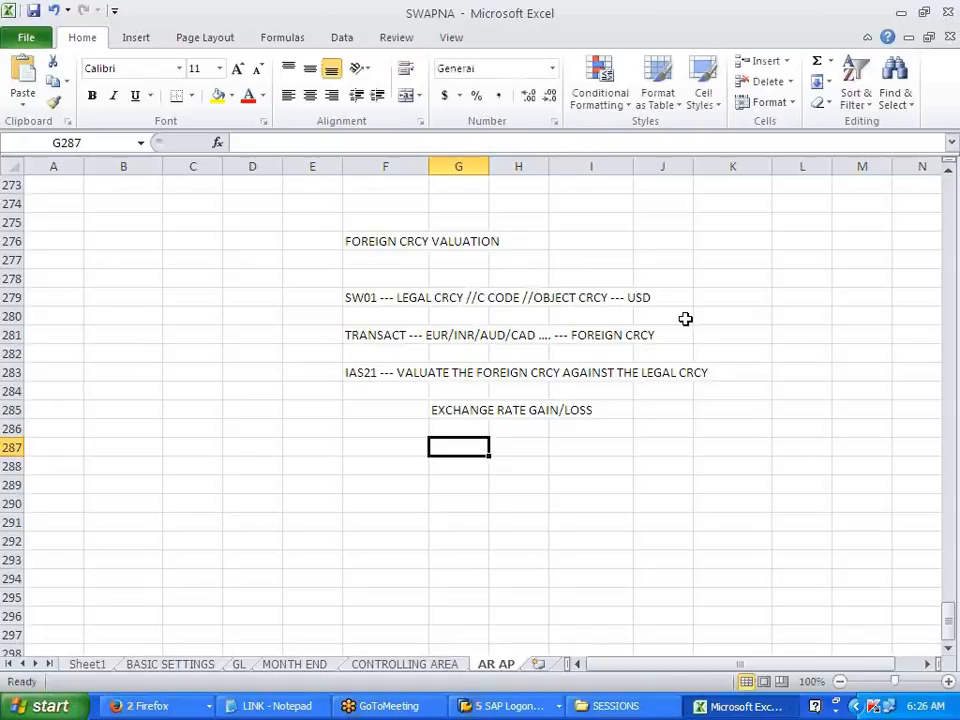
Write the note "TRUE FINANCAIL POSITION OF THE COMP" in cell G287.
text(TR)
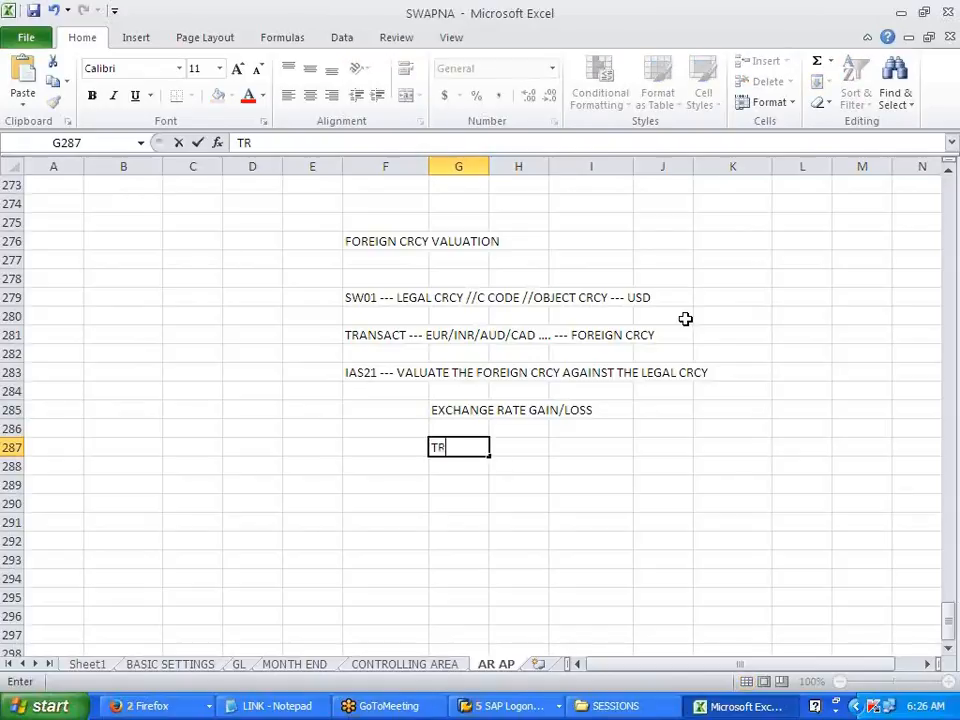
text(UE FIN)
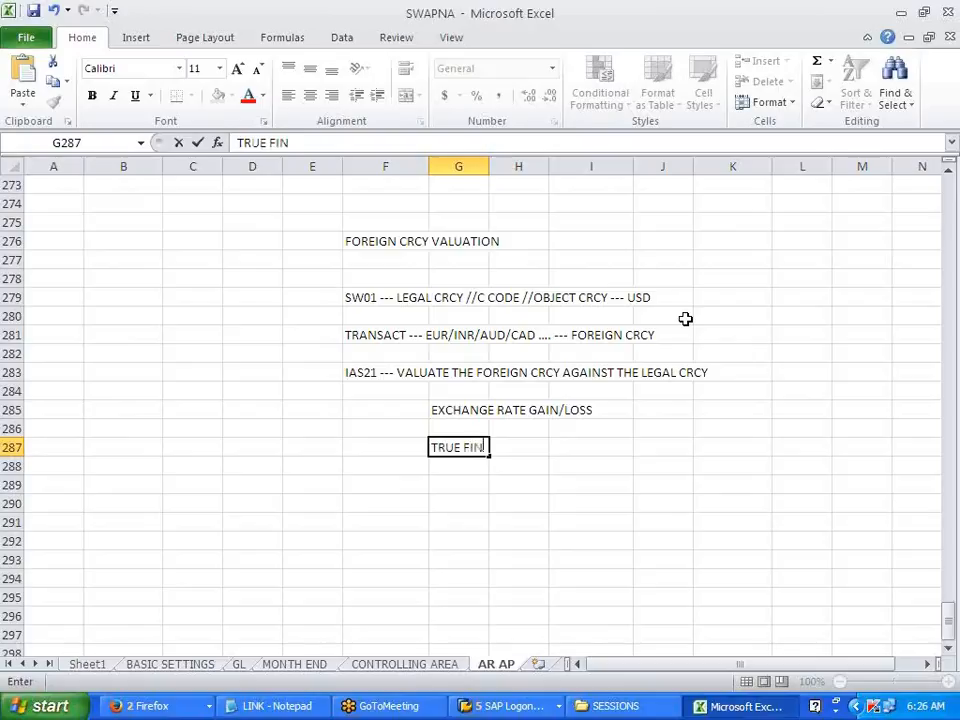
text(ANCAIL )
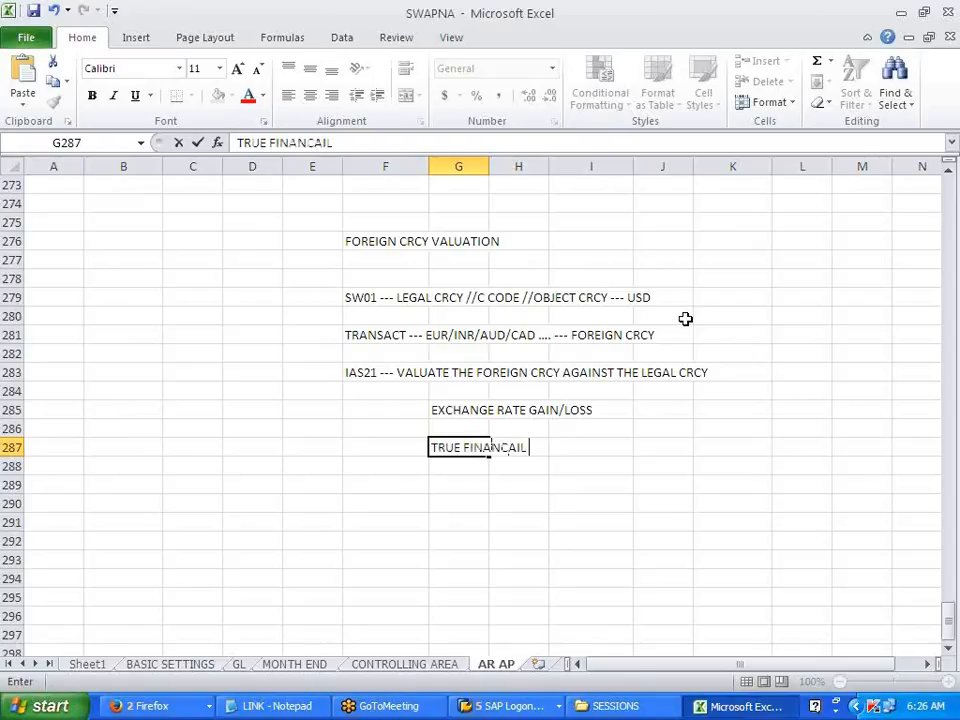
text(POSITIONS)
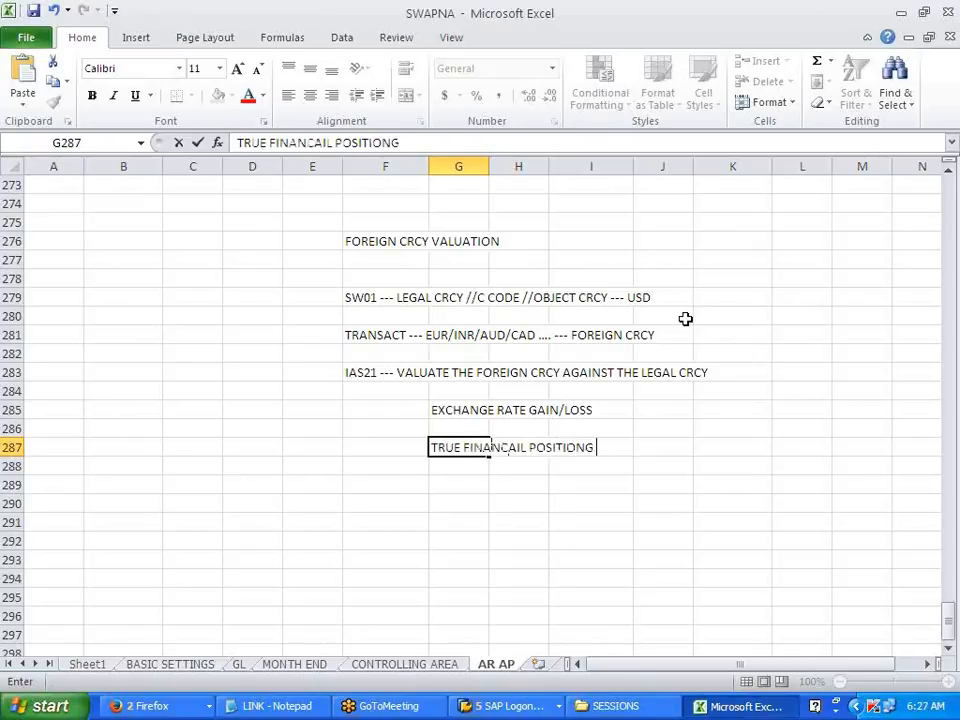
key(BackSpace)
text(OF THE COMP)
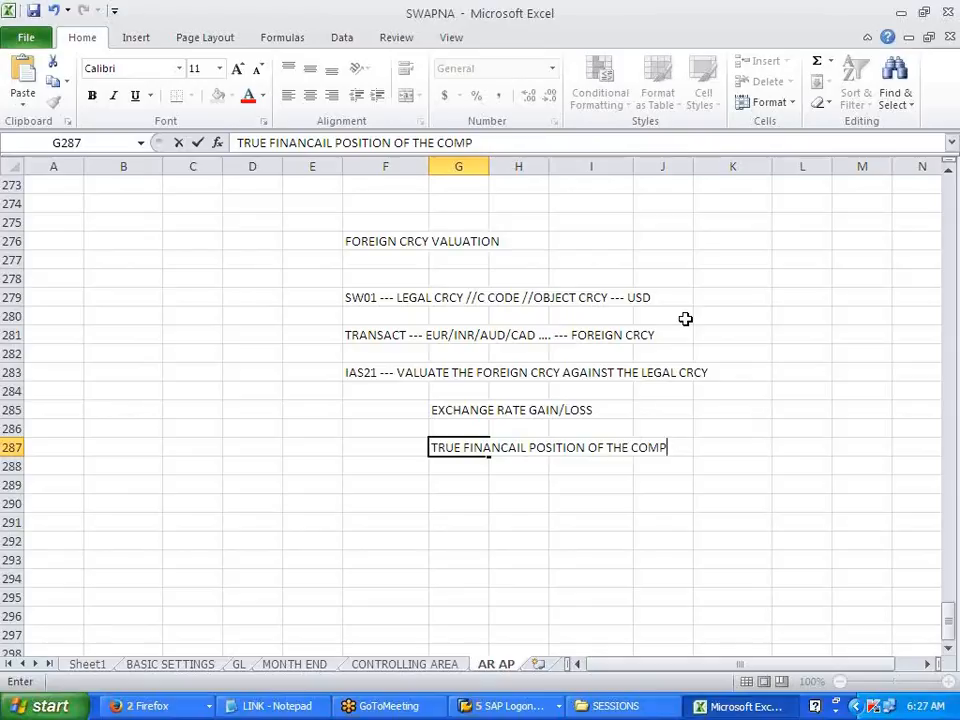
Correct the misspelled second word of the note in cell G287 to FINANCIAL.
key(F2)
key(Left)
key(Left)
key(Left)
key(Left)
key(Left)
key(Left)
key(Left)
key(Left)
key(Left)
key(Left)
key(Left)
key(Left)
key(Left)
key(Left)
key(Left)
key(Left)
key(Left)
key(Left)
key(Left)
key(Left)
key(BackSpace)
key(BackSpace)
key(BackSpace)
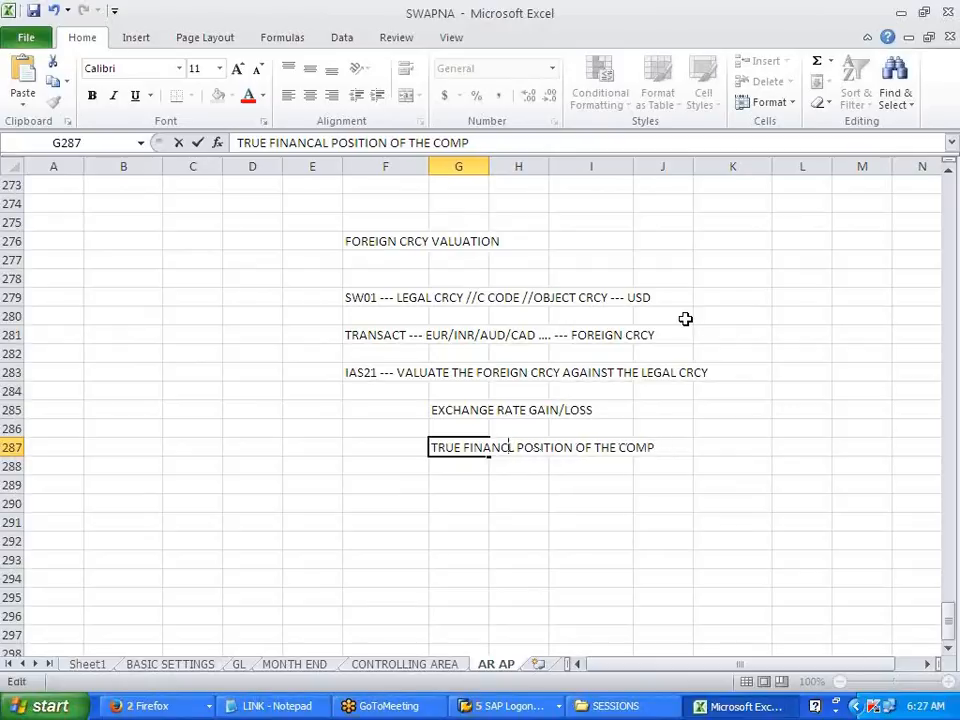
text(CIA)
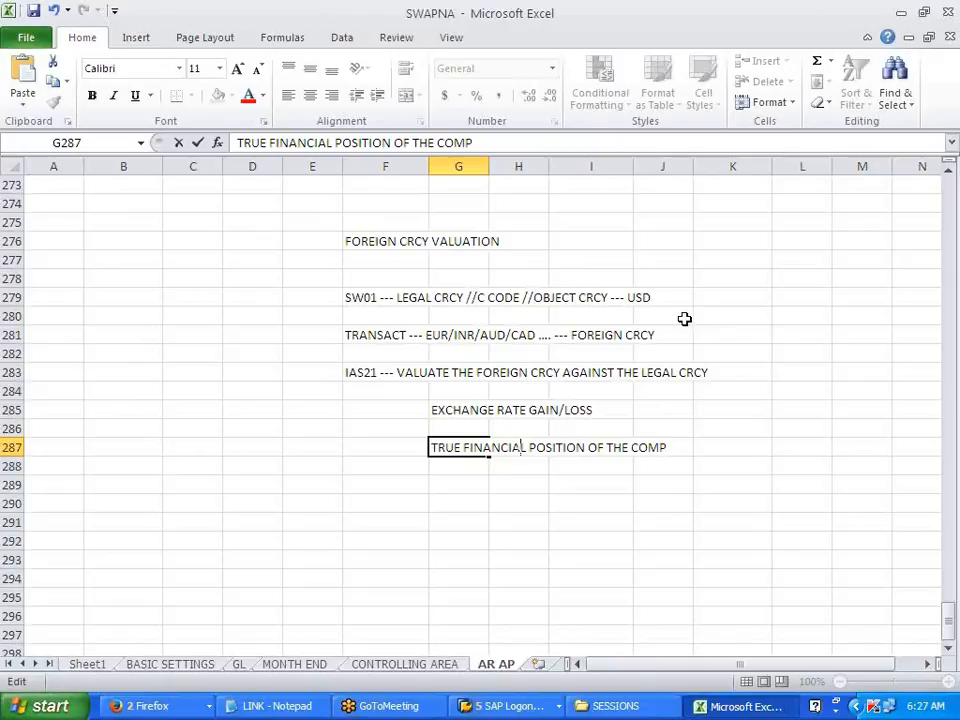
click(534, 489)
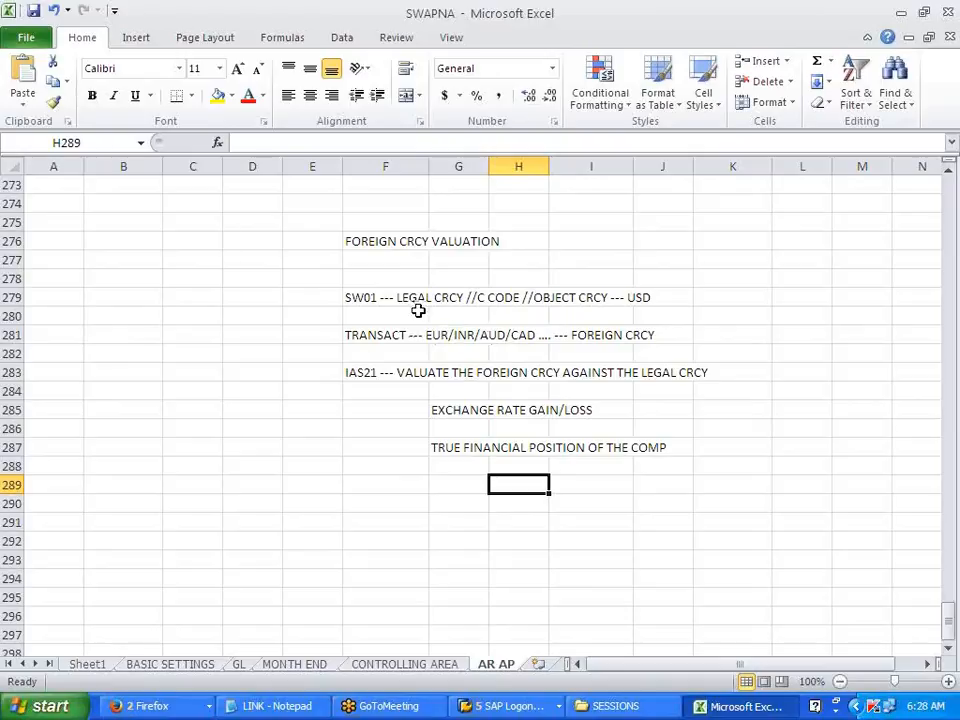
Enter the subheading "EXCHANGE RATE TYPE" in cell F290.
click(386, 467)
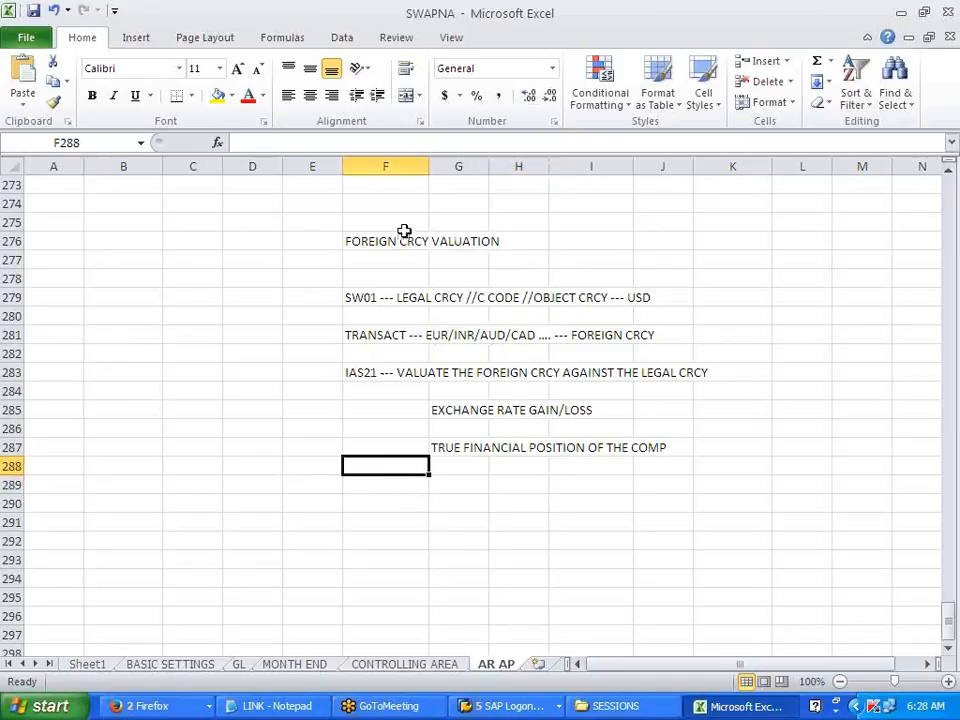
click(516, 508)
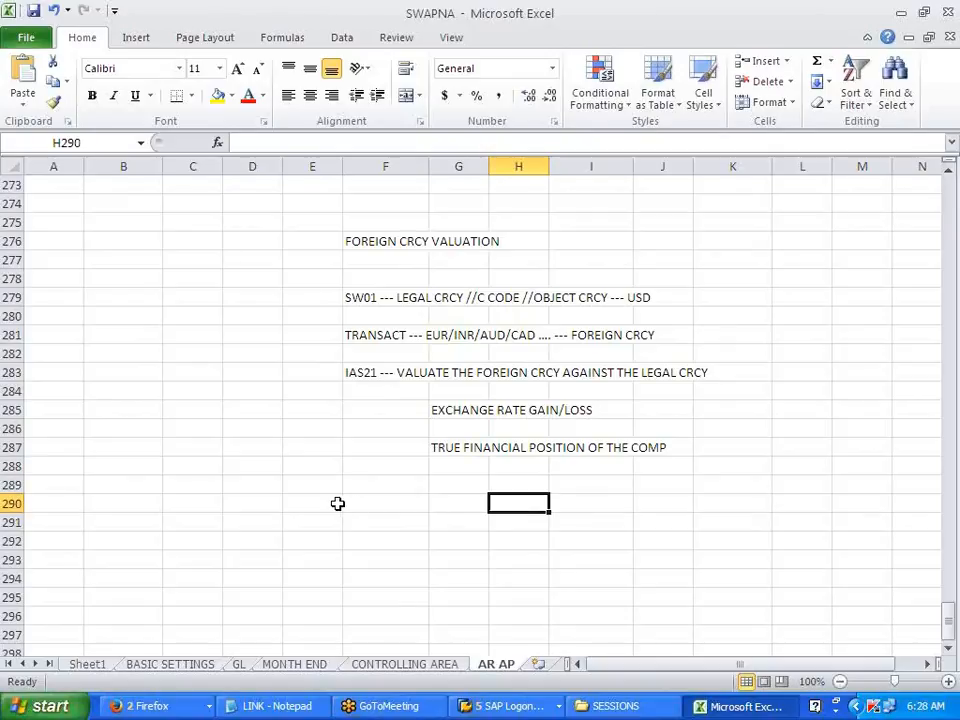
click(370, 510)
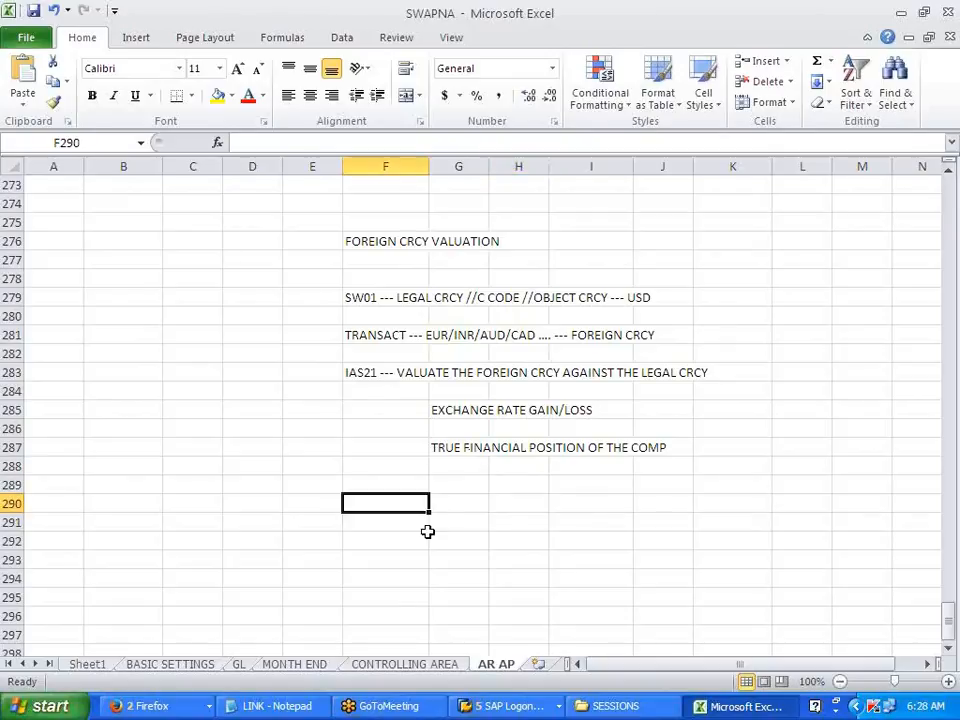
scroll(429, 531, down, 1)
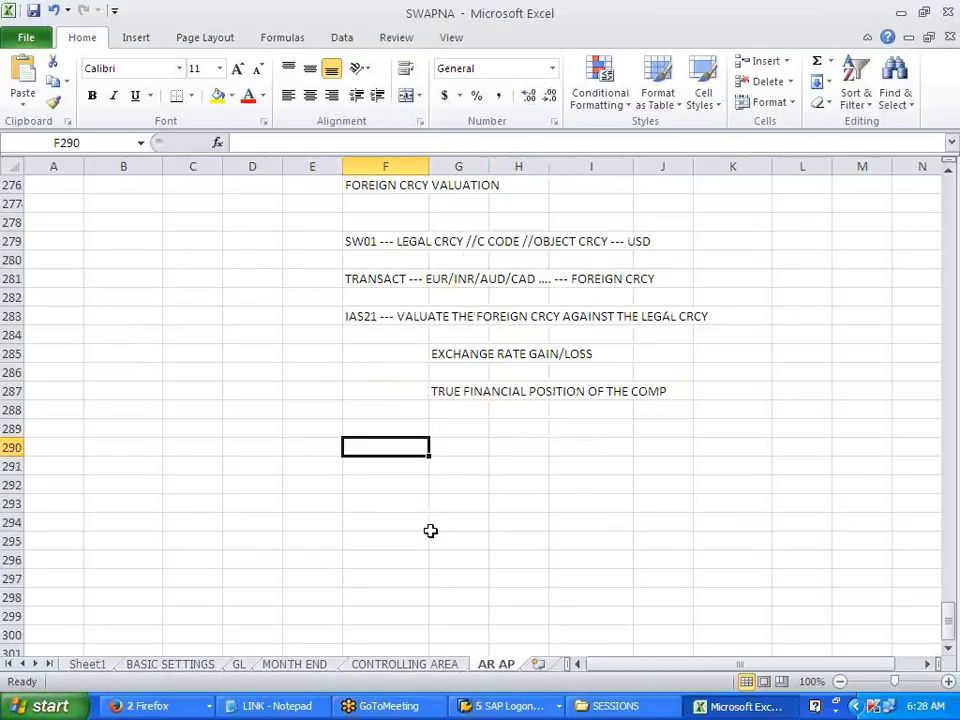
text(EXCHNAGE)
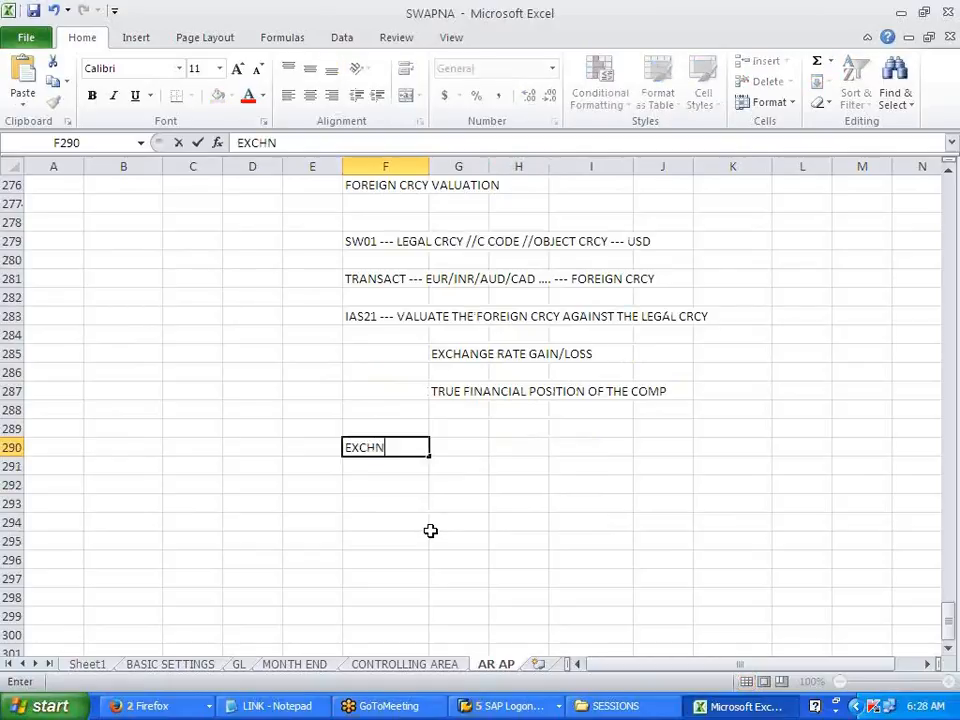
key(BackSpace)
key(BackSpace)
key(BackSpace)
key(BackSpace)
text(HANGE)
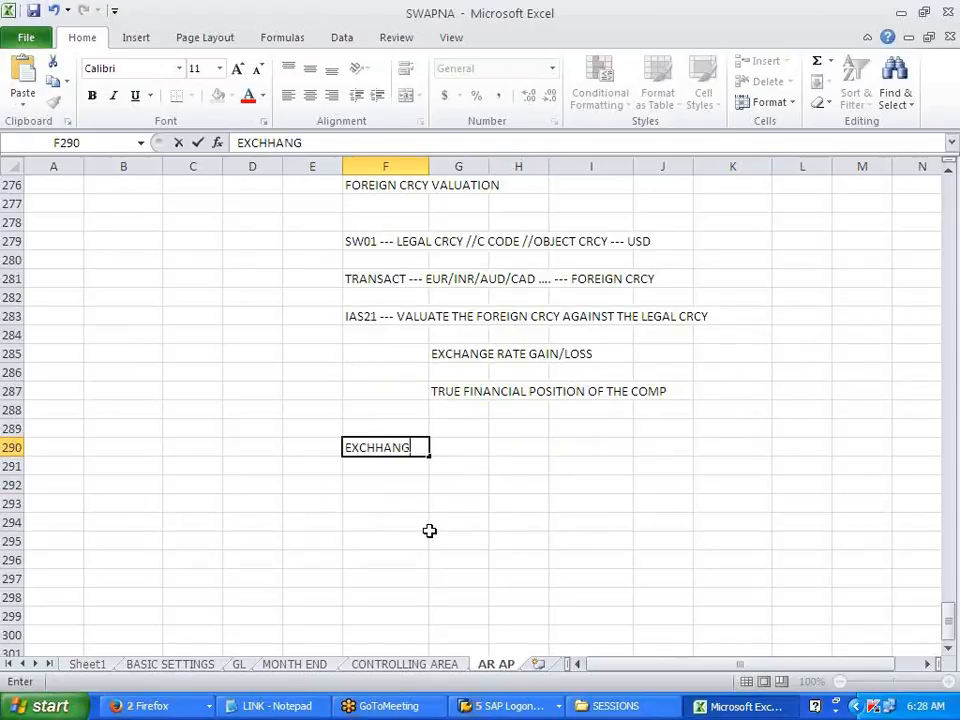
key(BackSpace)
key(BackSpace)
key(BackSpace)
key(BackSpace)
key(BackSpace)
text(A)
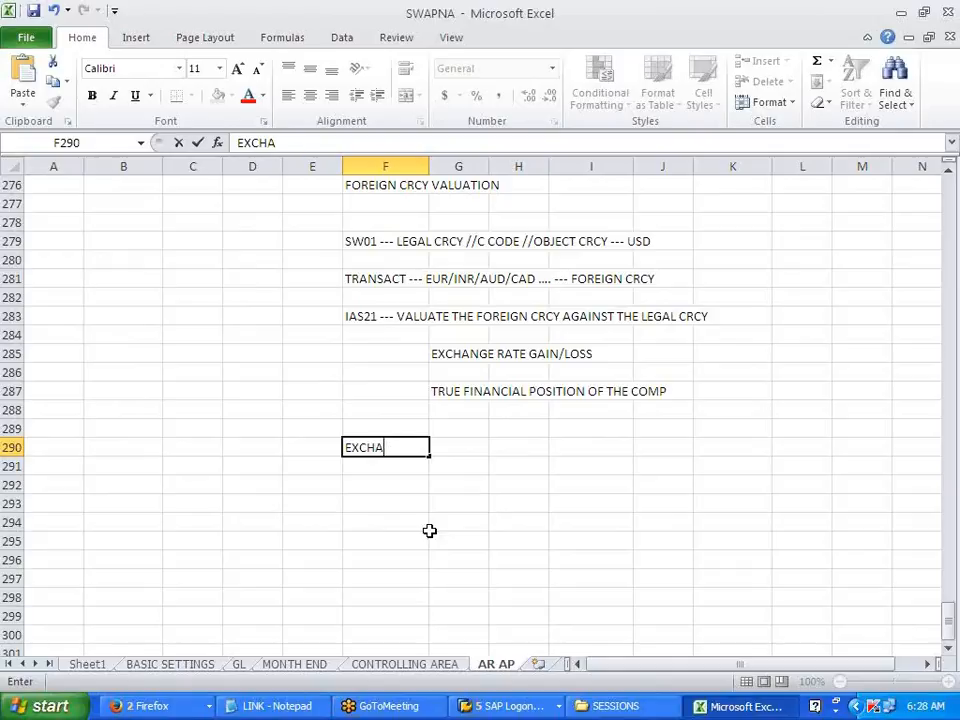
text(NGE RATE )
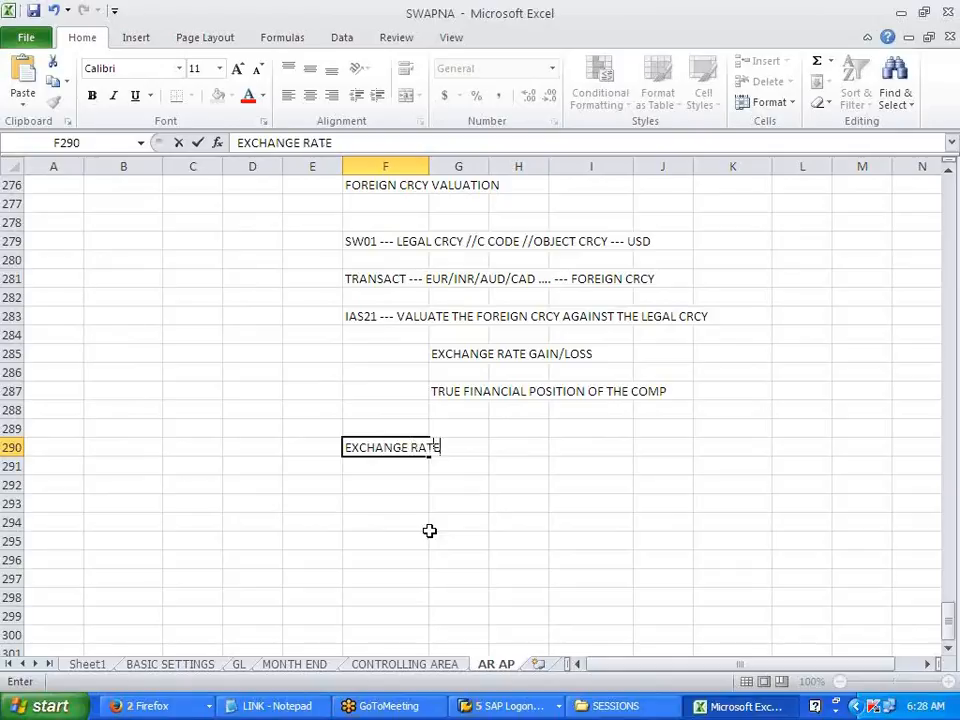
text(TYPE)
key(Tab)
Fill row 292 with exchange rate type M in G292, AVG in H292 and "DEFAULT SYSTEM PICKS" in I292.
key(Tab)
key(Down)
key(Down)
key(Left)
text(M)
key(Tab)
text(AVG)
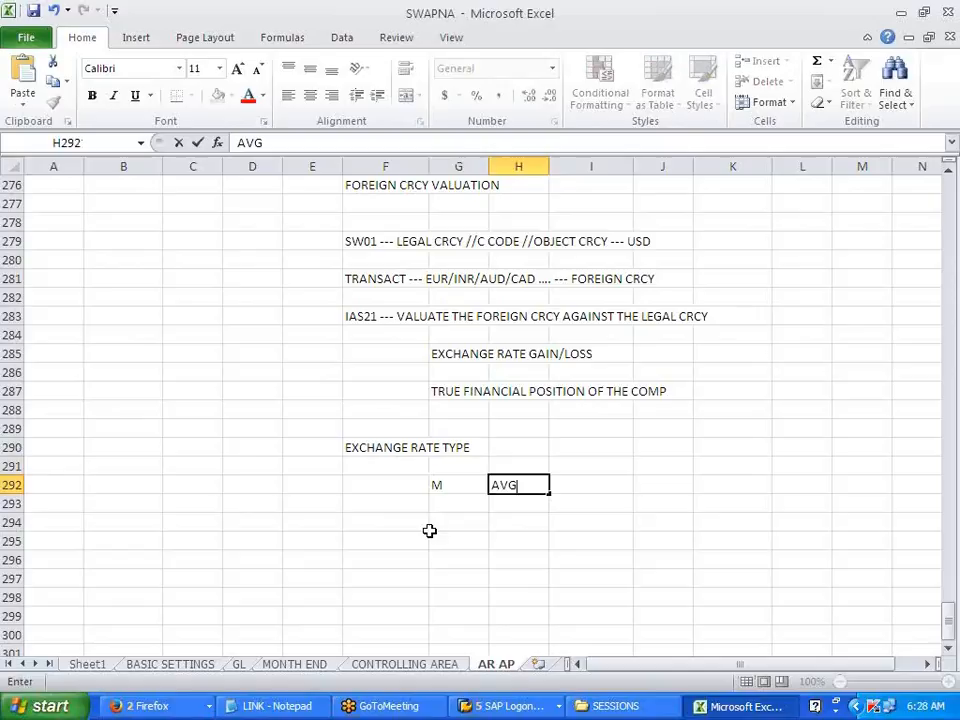
key(Tab)
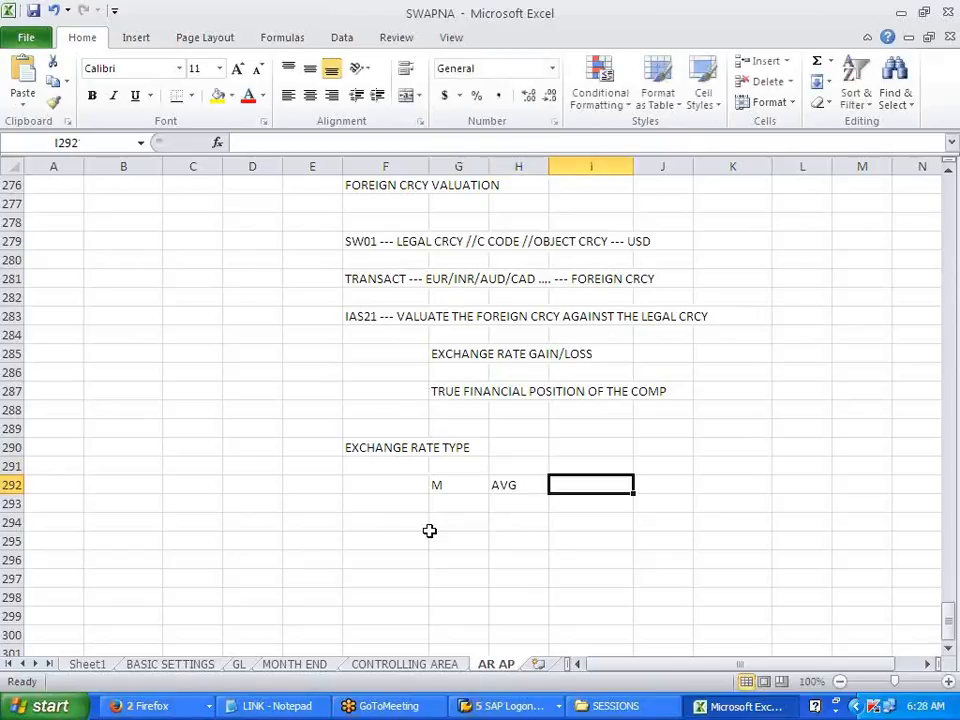
text(D)
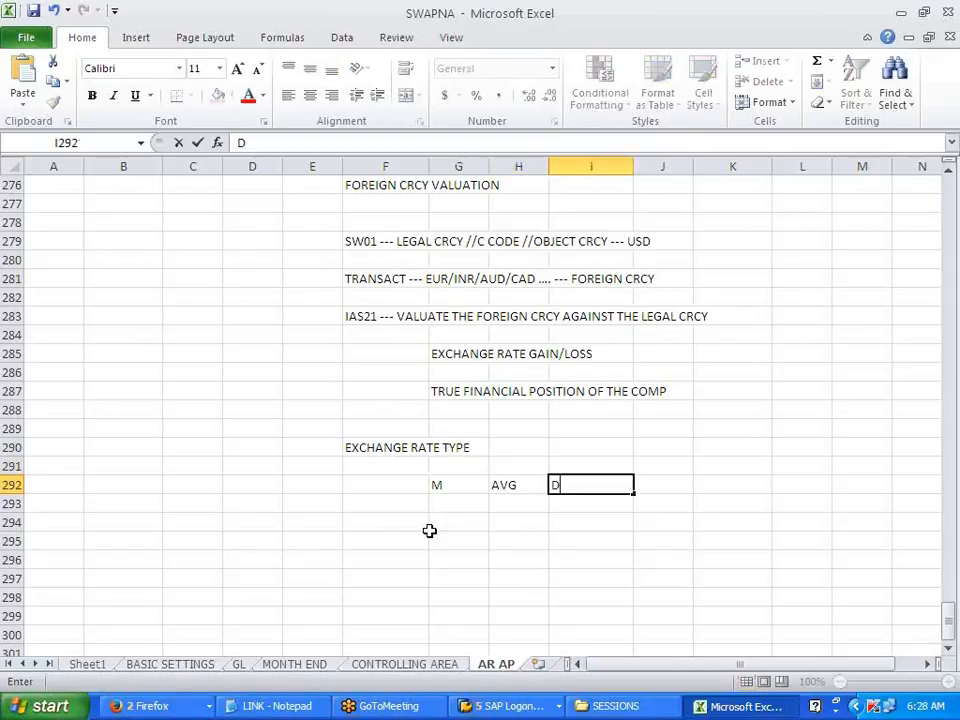
text(EFAULT )
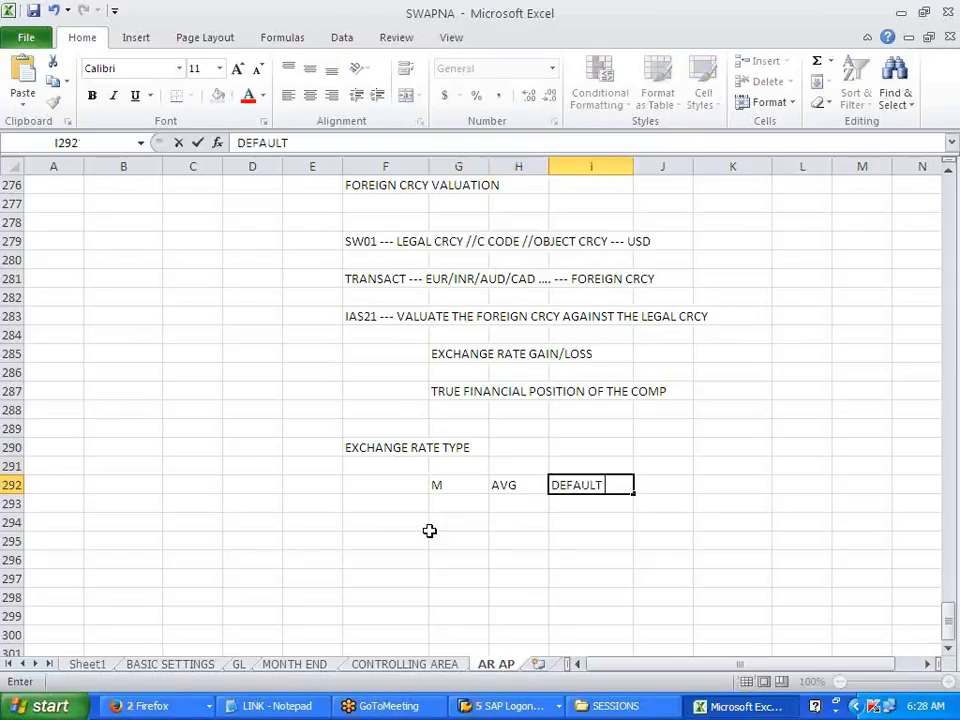
text(SYSTME)
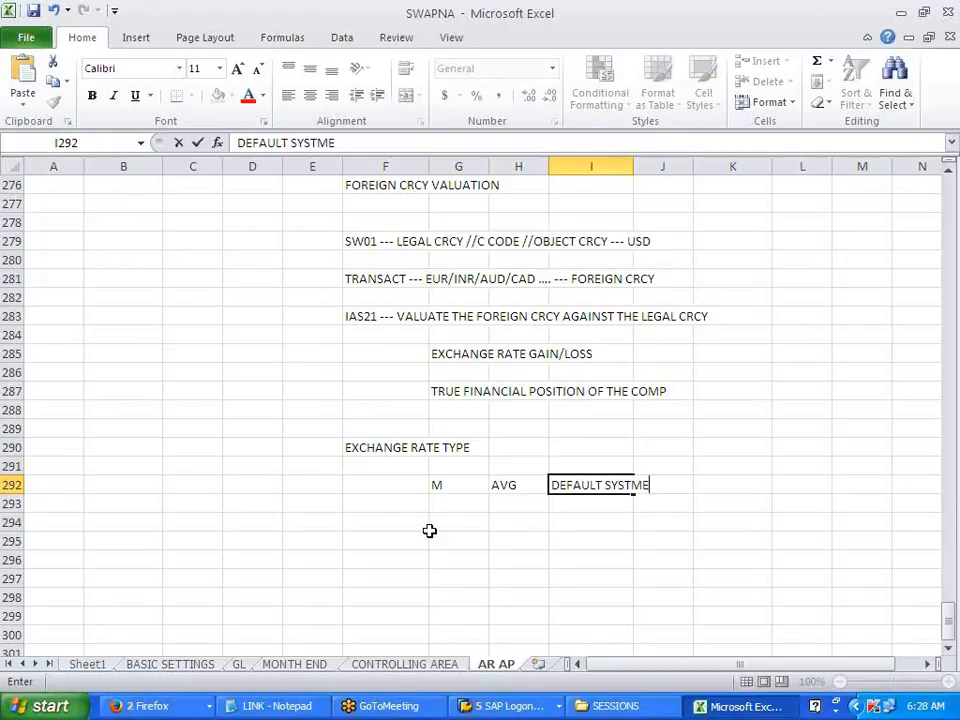
key(BackSpace)
key(BackSpace)
text(EM PICKS)
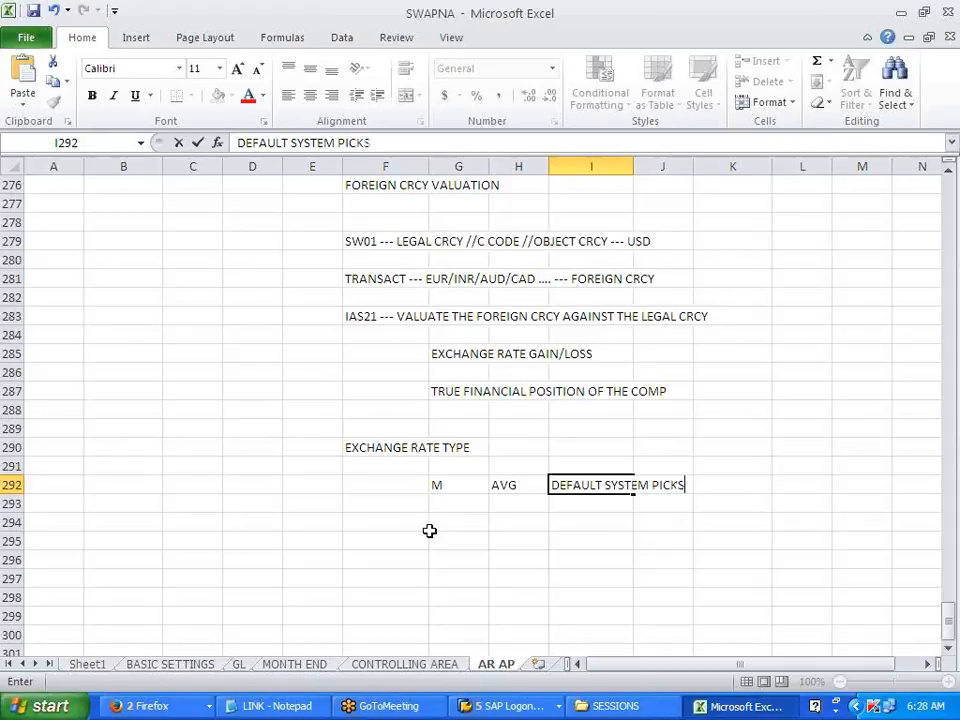
key(Return)
Add exchange rate type B in cell G294 with the description "BANK SELLING" in H294.
key(Return)
key(Left)
key(Left)
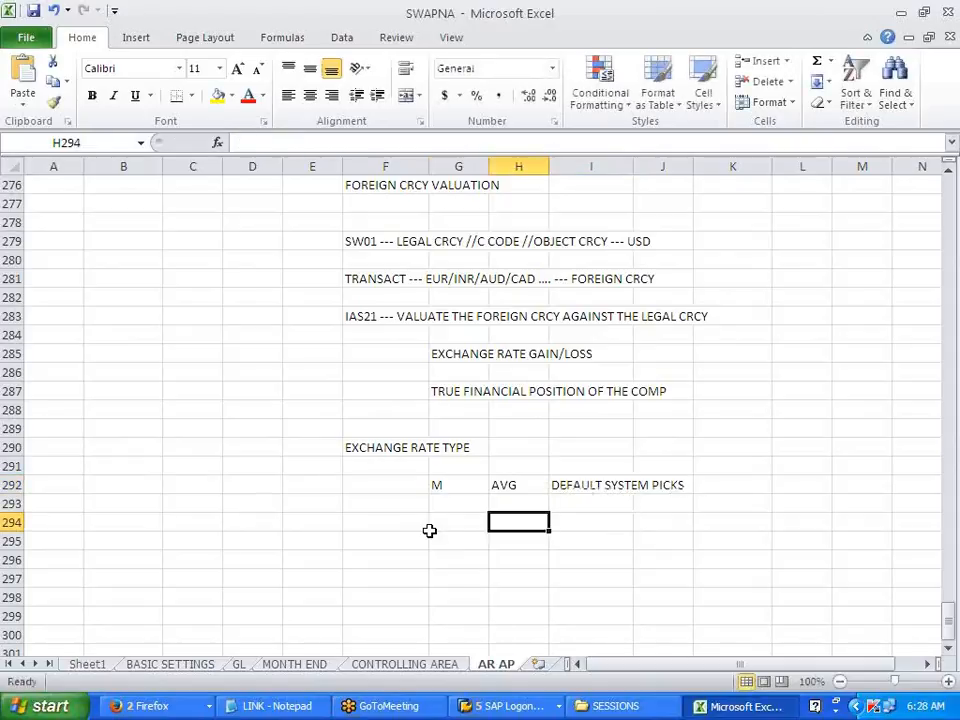
text(B)
key(Tab)
text(BANK SELLI)
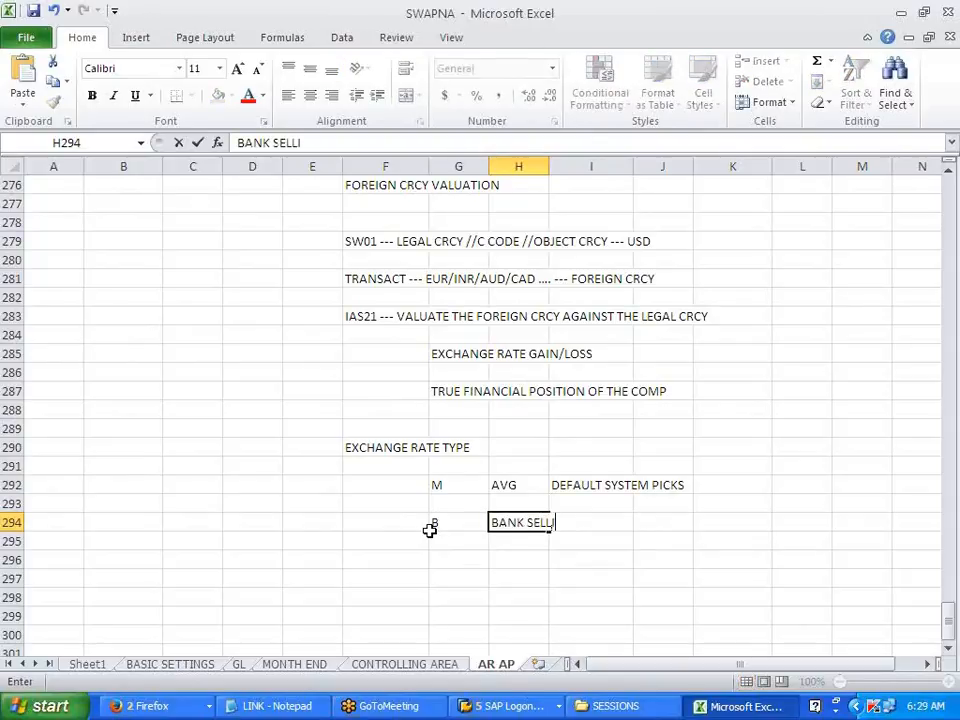
text(NG)
key(Return)
Add exchange rate type G in cell G296 with the description "BANK BUYING" in H296.
key(Return)
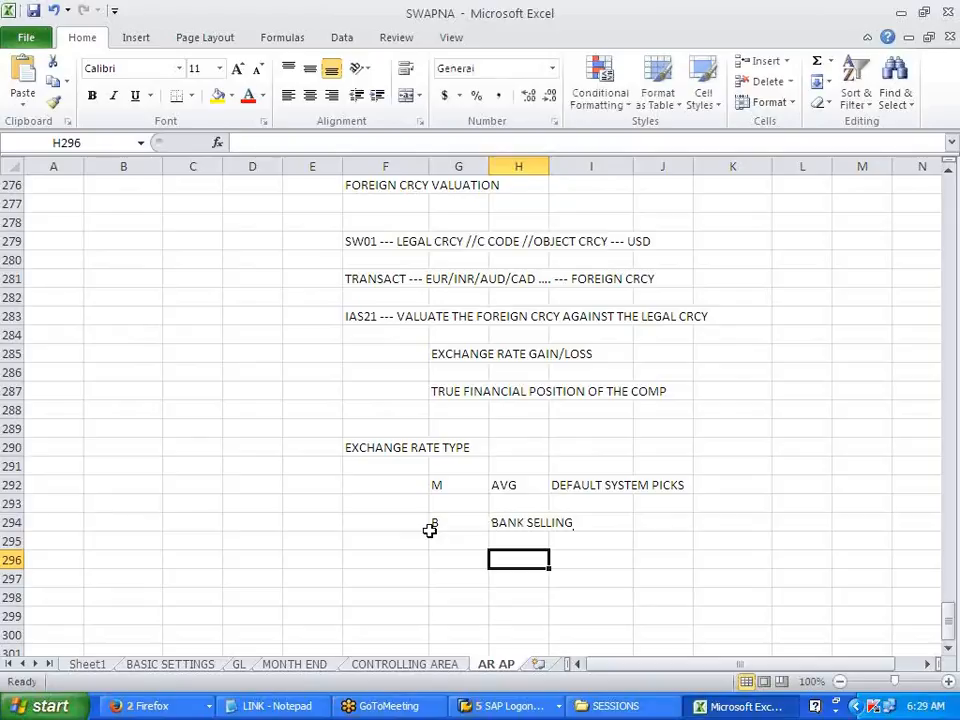
key(Left)
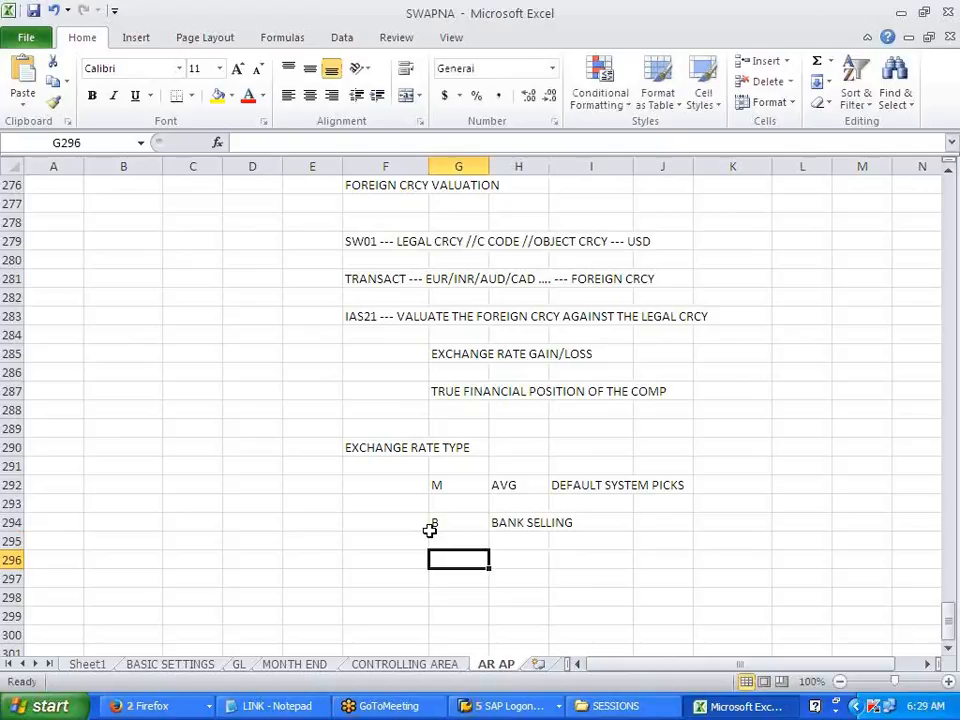
text(G)
key(Tab)
text(BANK BUYING)
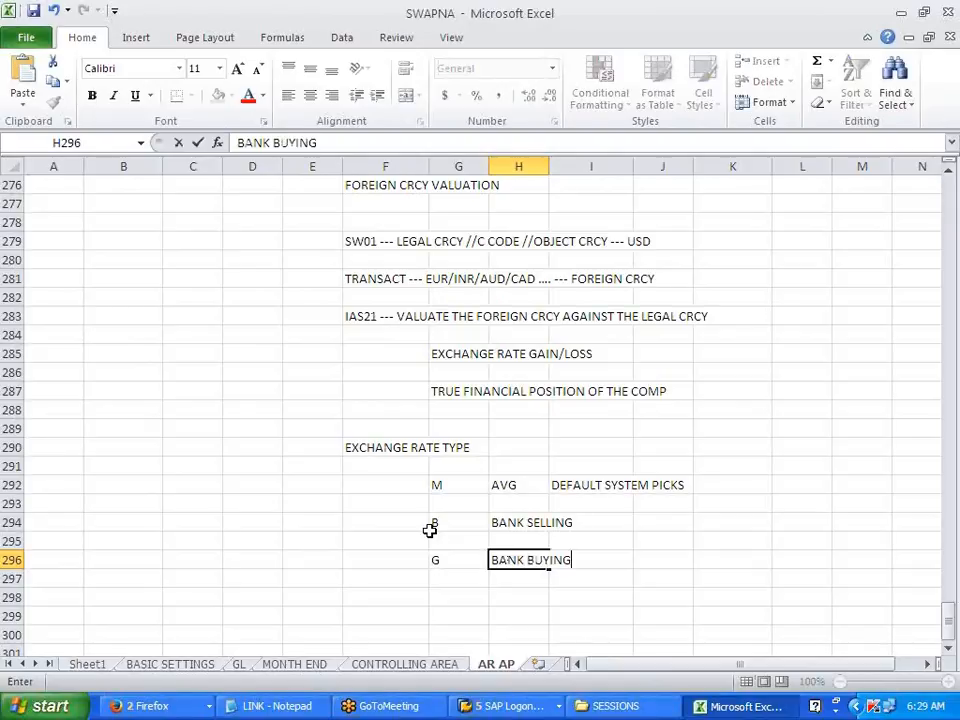
click(698, 580)
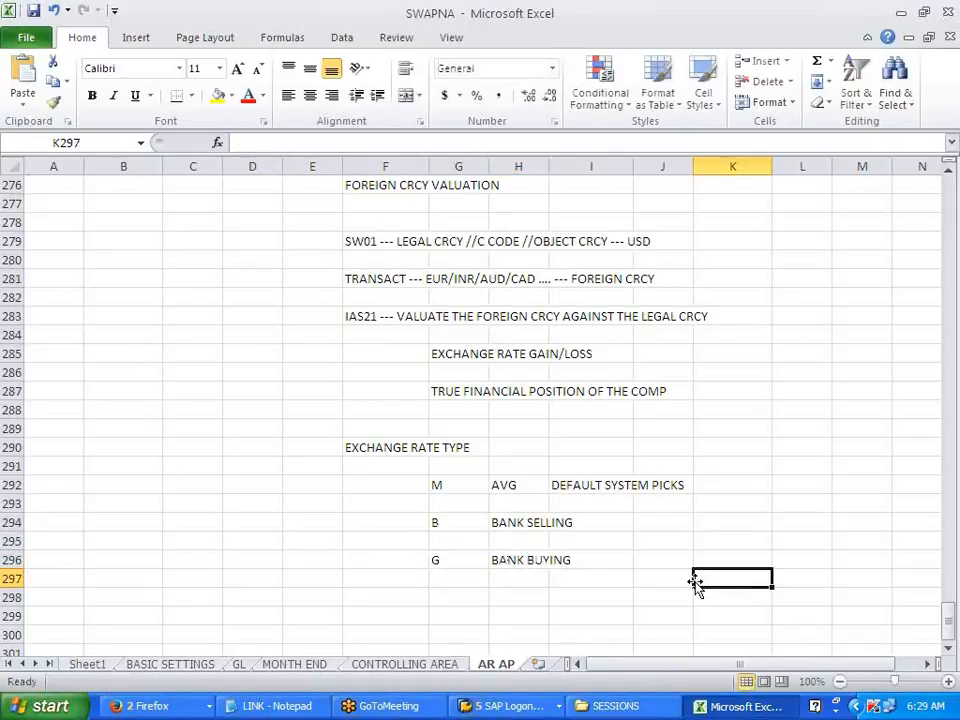
click(716, 523)
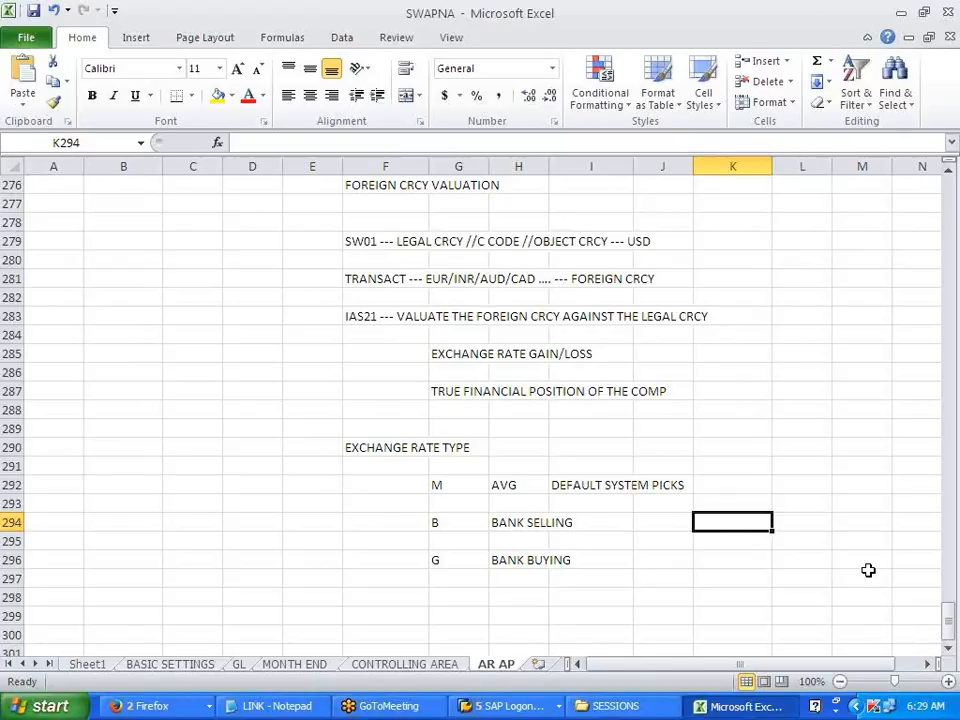
text(55)
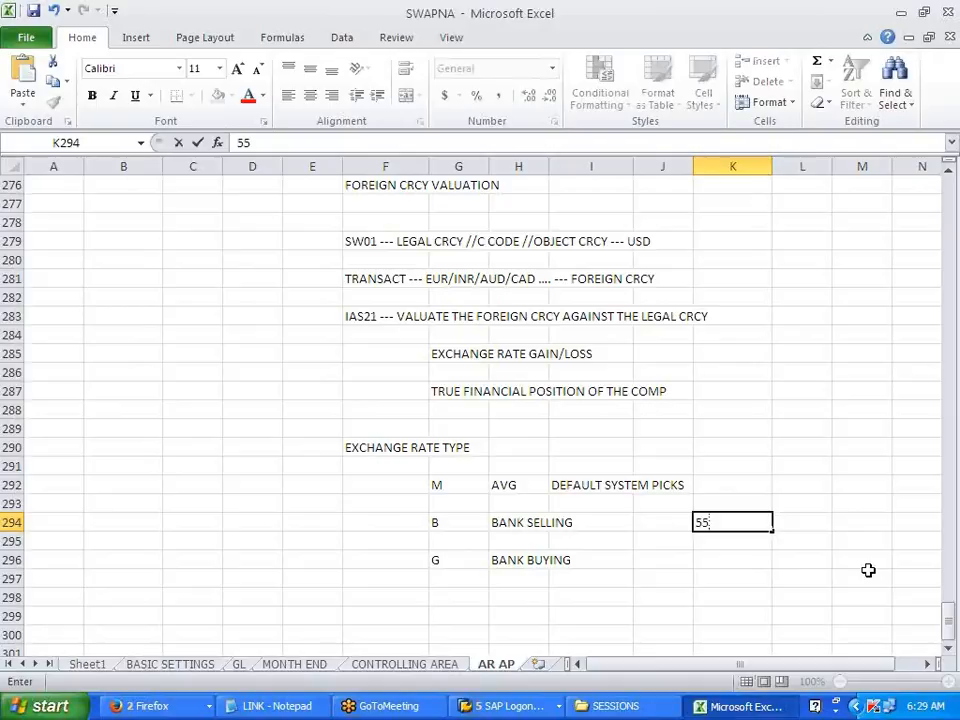
key(Return)
key(Up)
key(Up)
key(Down)
key(Delete)
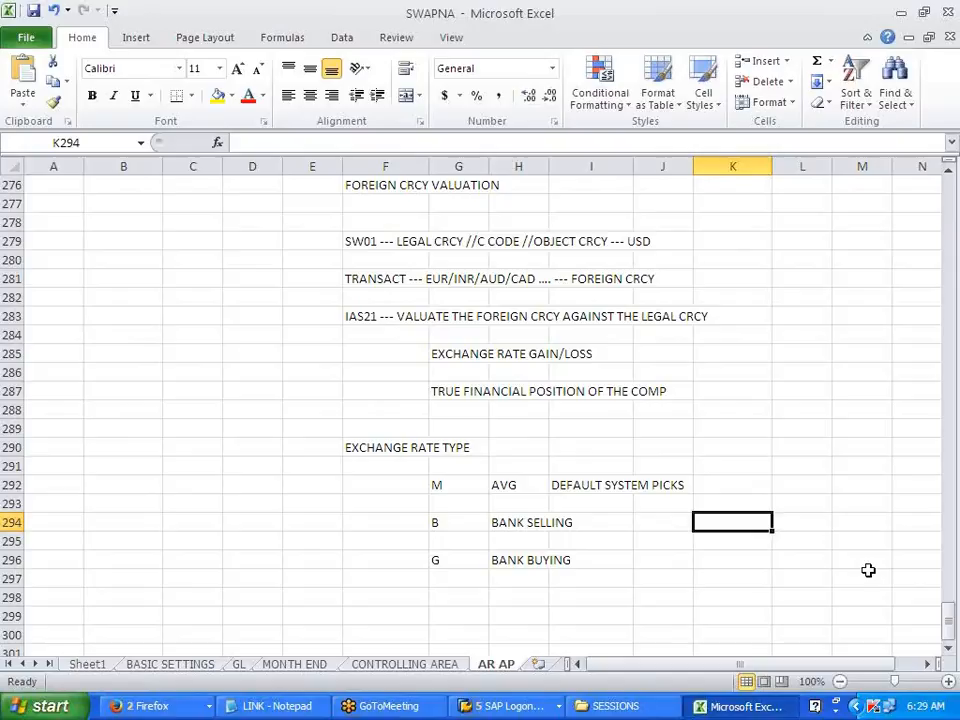
Enter the example rates for each rate type: 65 in K294, 55 in K296 and 60 in K292.
text(65)
key(Return)
key(Return)
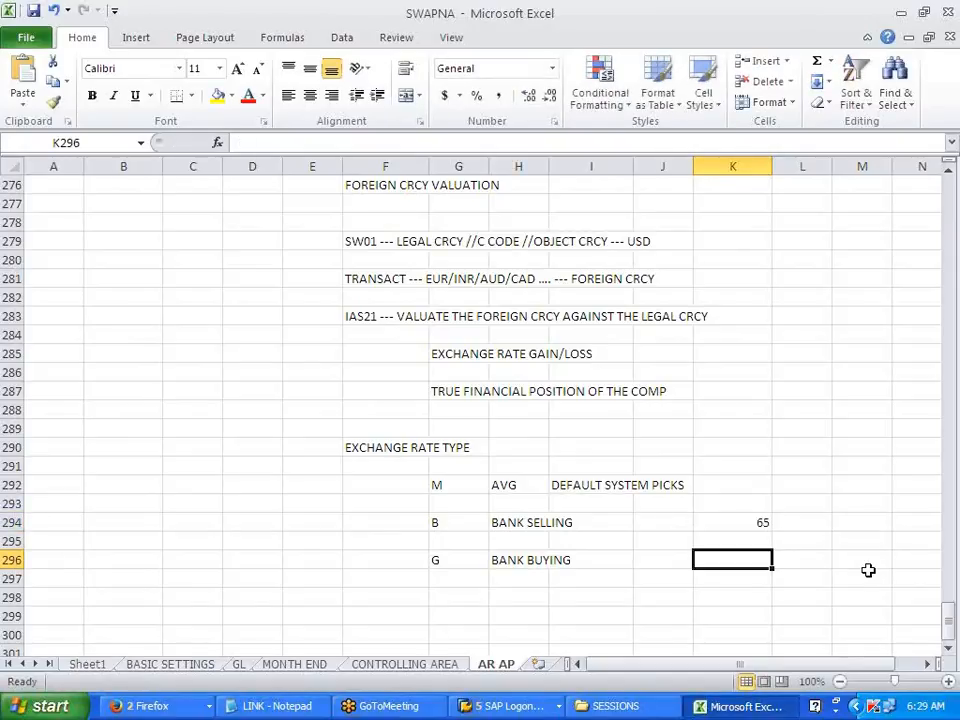
text(55)
key(Up)
key(Up)
key(Up)
key(Up)
text(60)
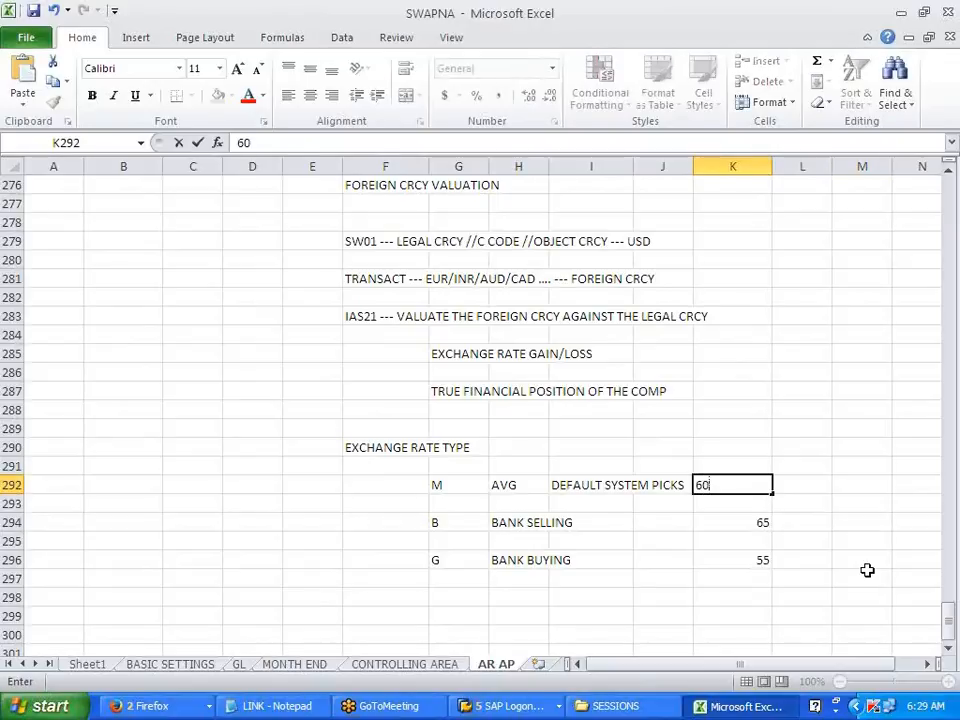
click(868, 572)
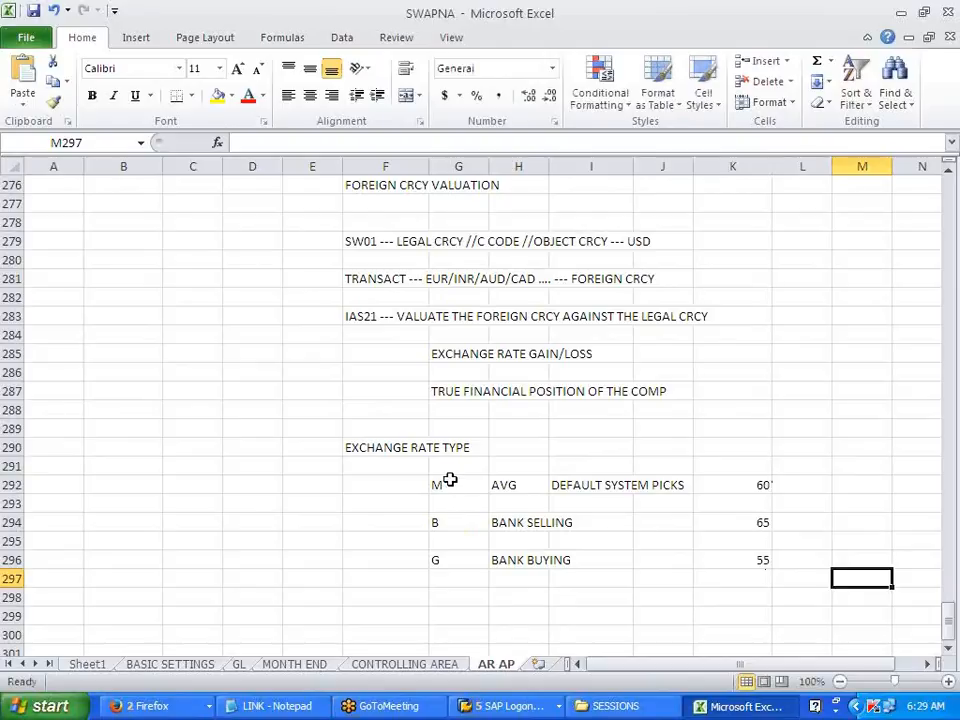
drag(437, 482, 440, 561)
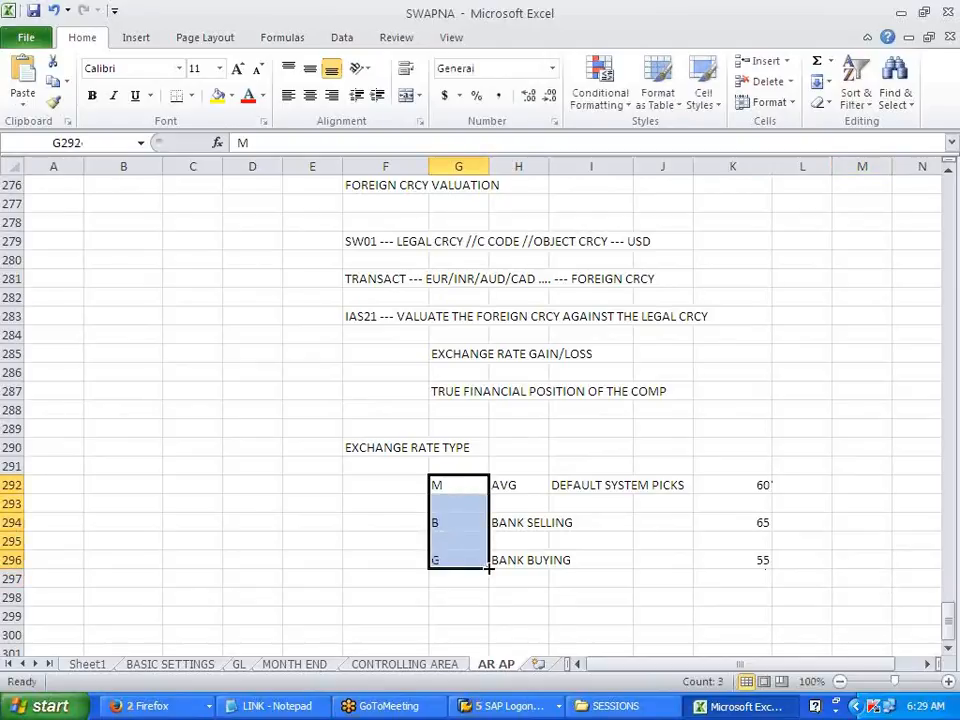
click(512, 616)
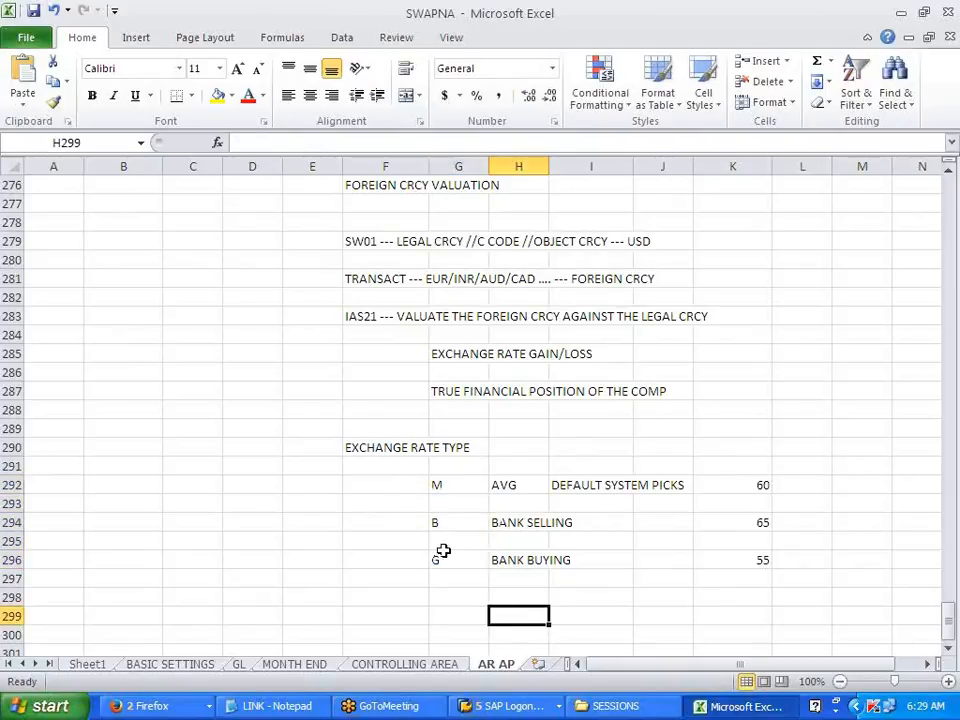
Enter the subheading "CONVERSION" in F298, with the column headers "1USD" in G300 and "INR/EUR" in H300.
click(390, 602)
text(CONVERSION)
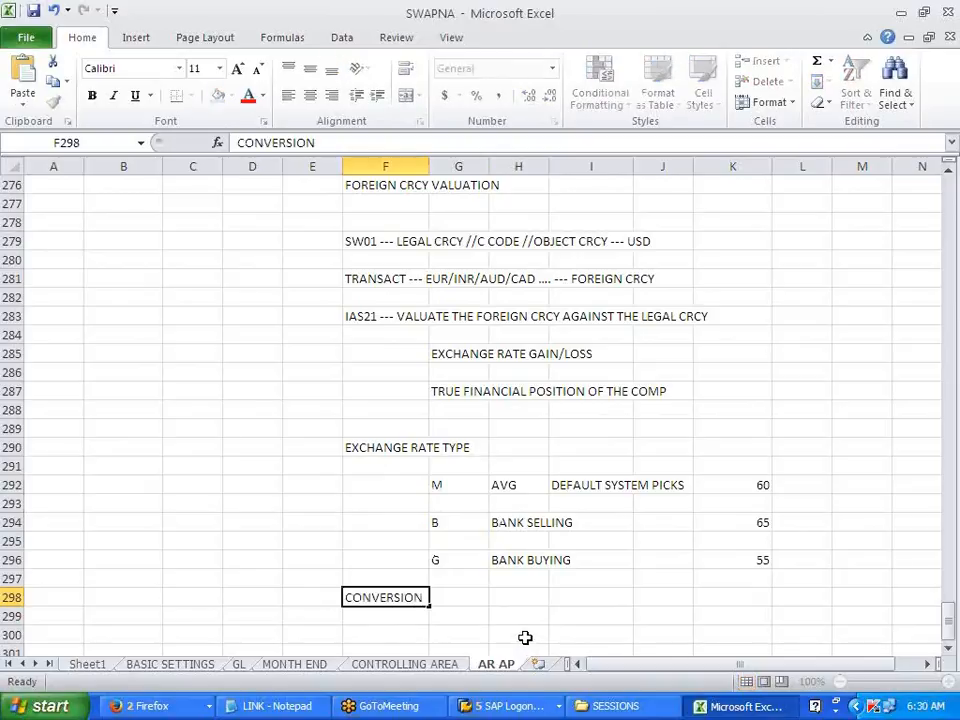
key(Return)
key(Return)
key(Right)
text(1USD)
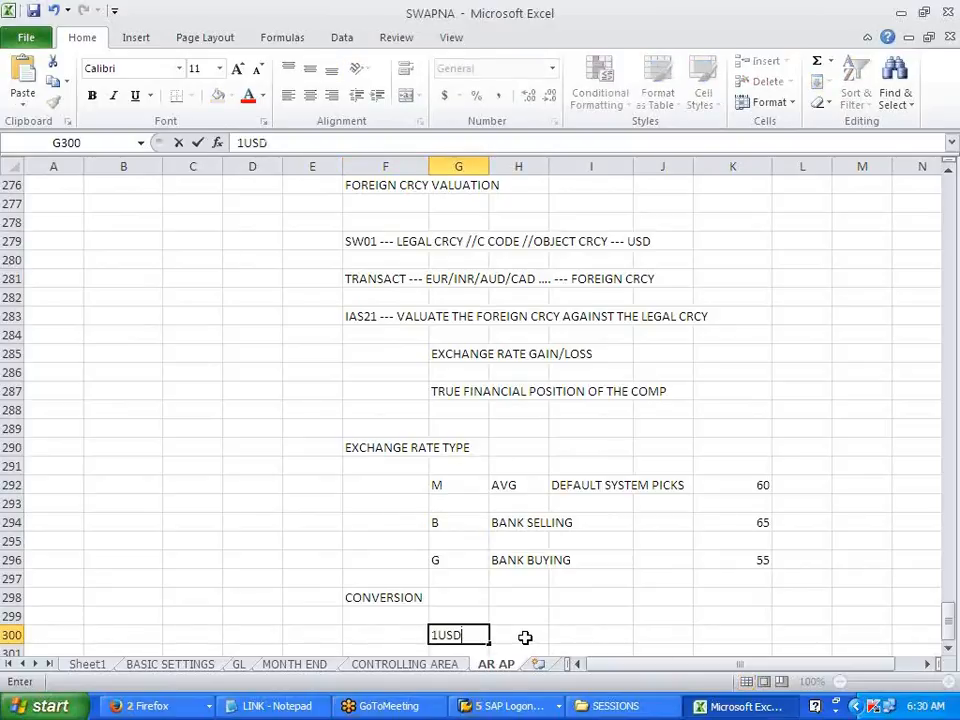
key(Right)
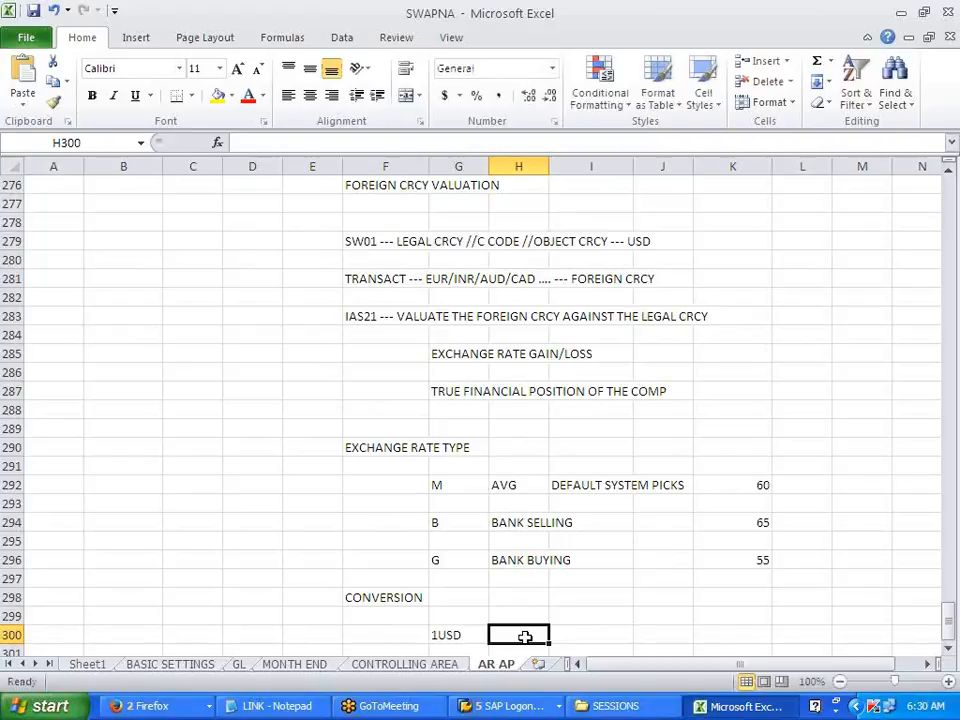
text(INR/EUR)
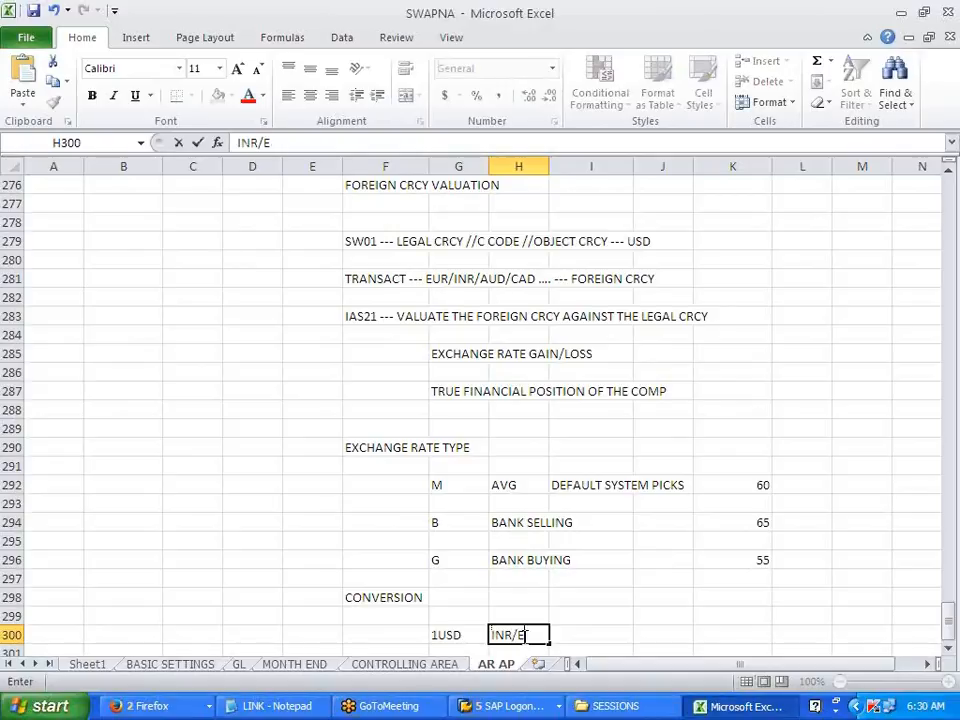
Enter the conversion ratios 1 to 10 in G302:H302 and 1 to 100 in G303:H303.
scroll(660, 535, down, 3)
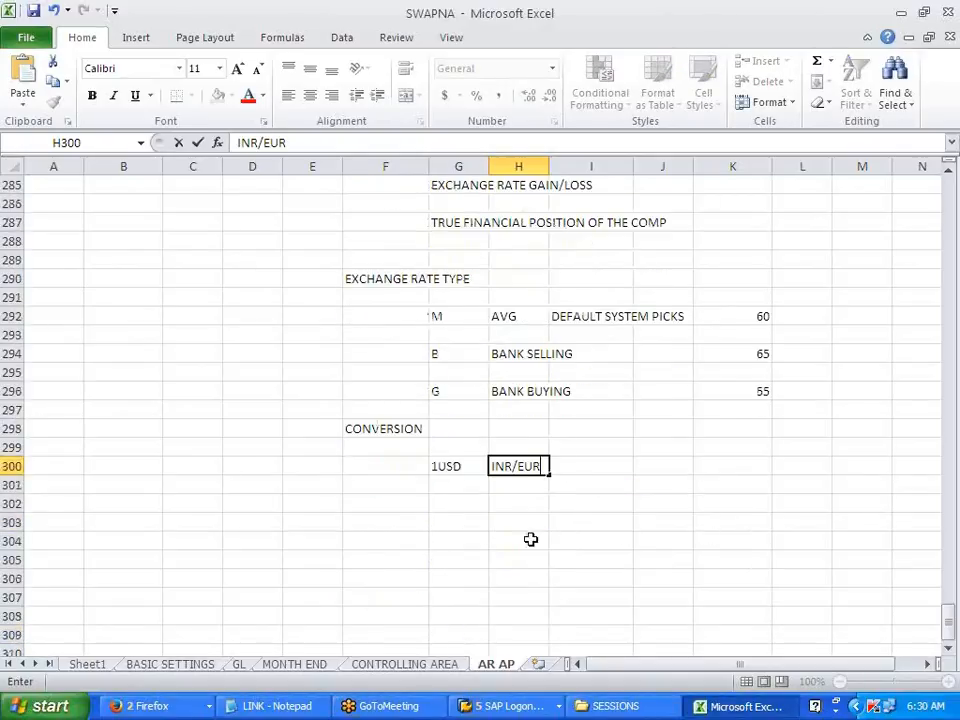
click(448, 508)
text(1)
key(Tab)
text(10)
key(Down)
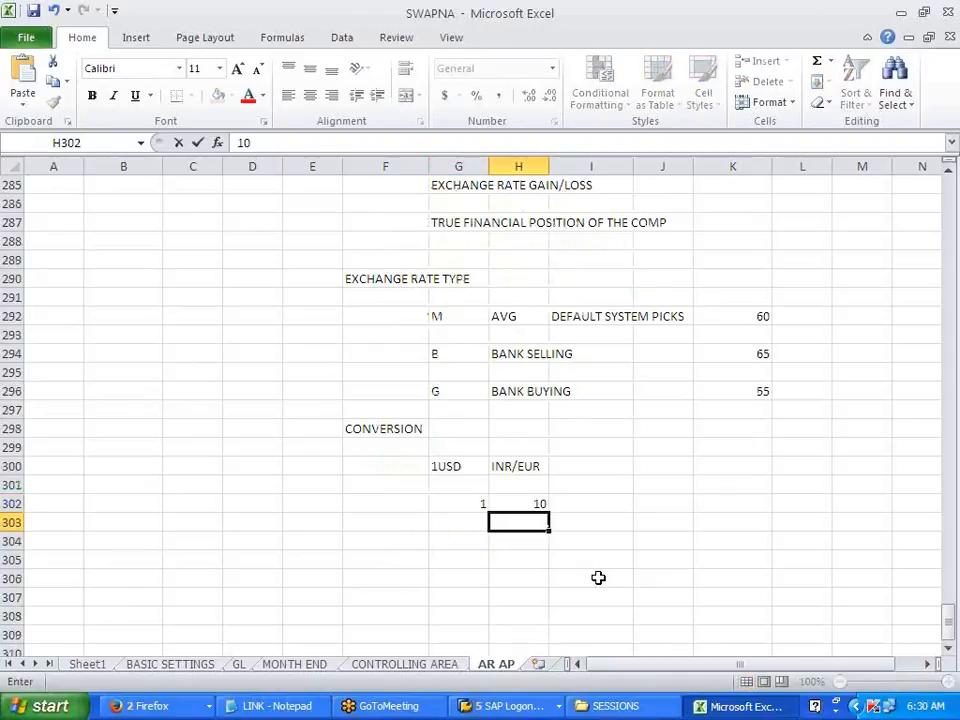
key(Left)
text(1)
key(Tab)
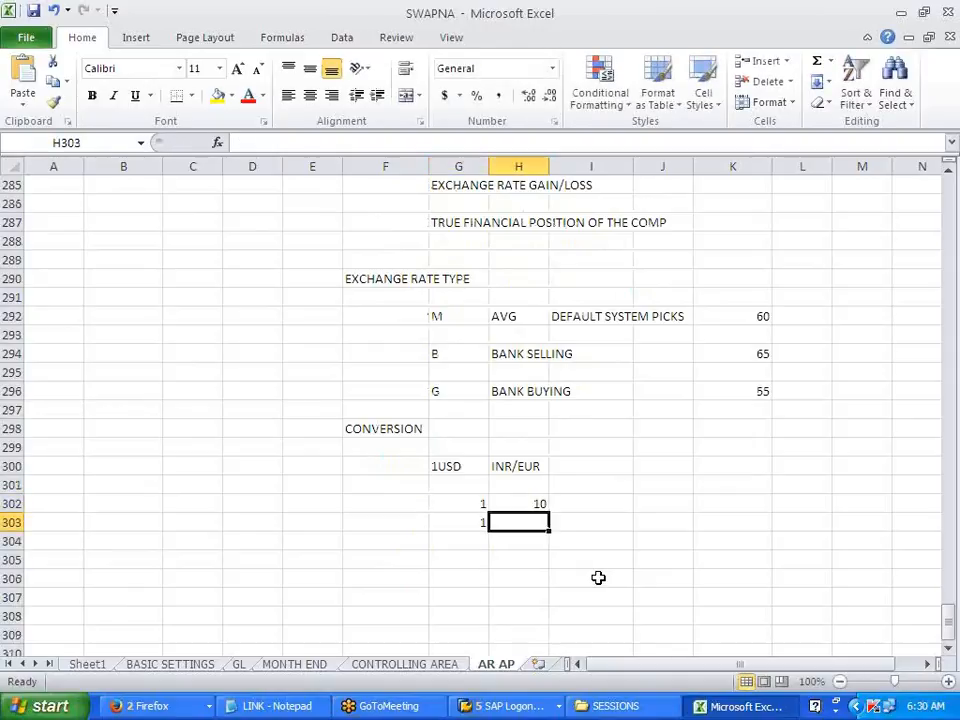
text(100)
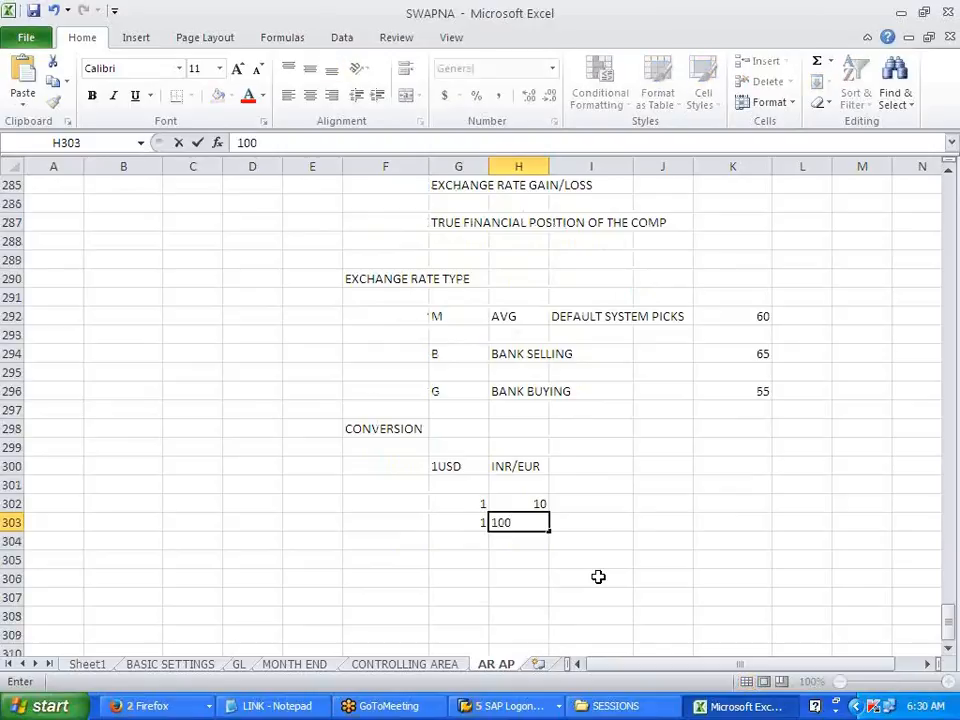
click(597, 577)
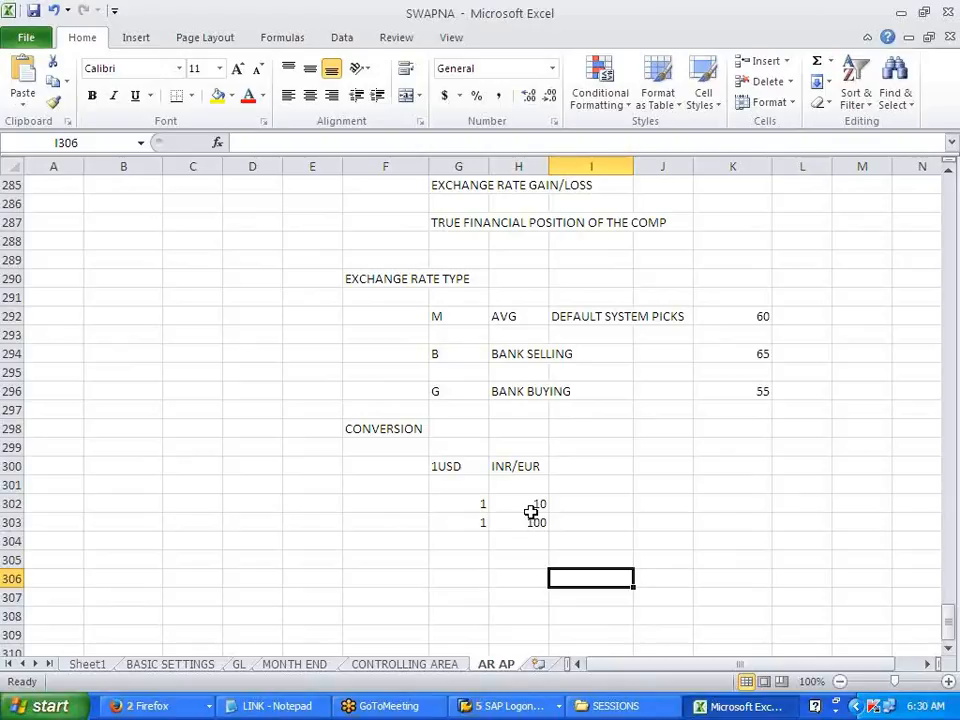
click(465, 504)
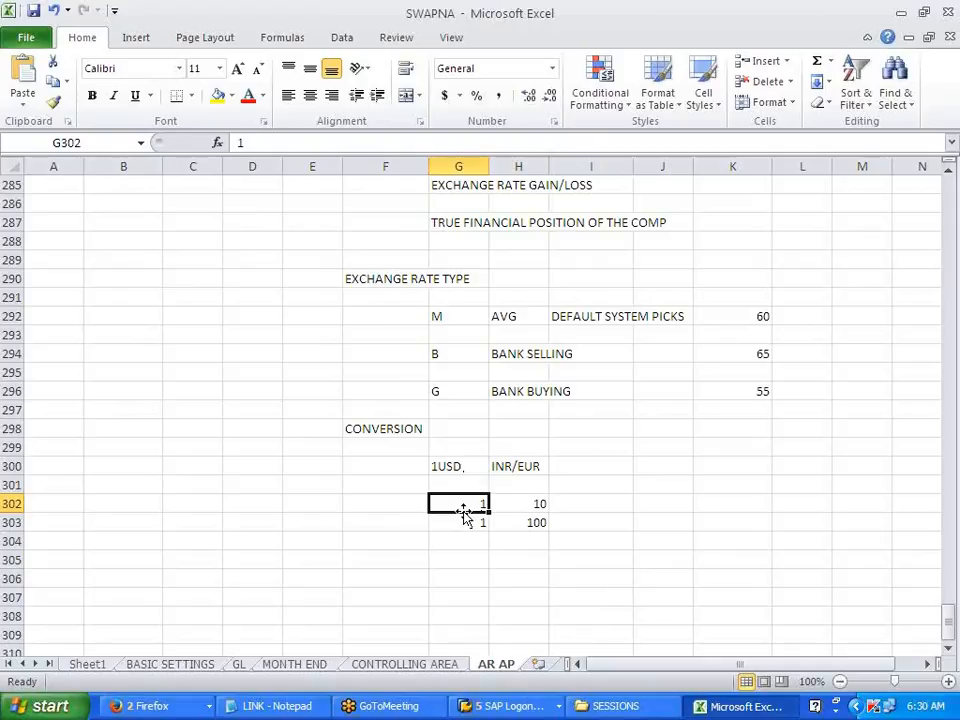
click(525, 504)
Add an example conversion rate with "1USD" in J300 and "60 INR" in K300.
click(676, 468)
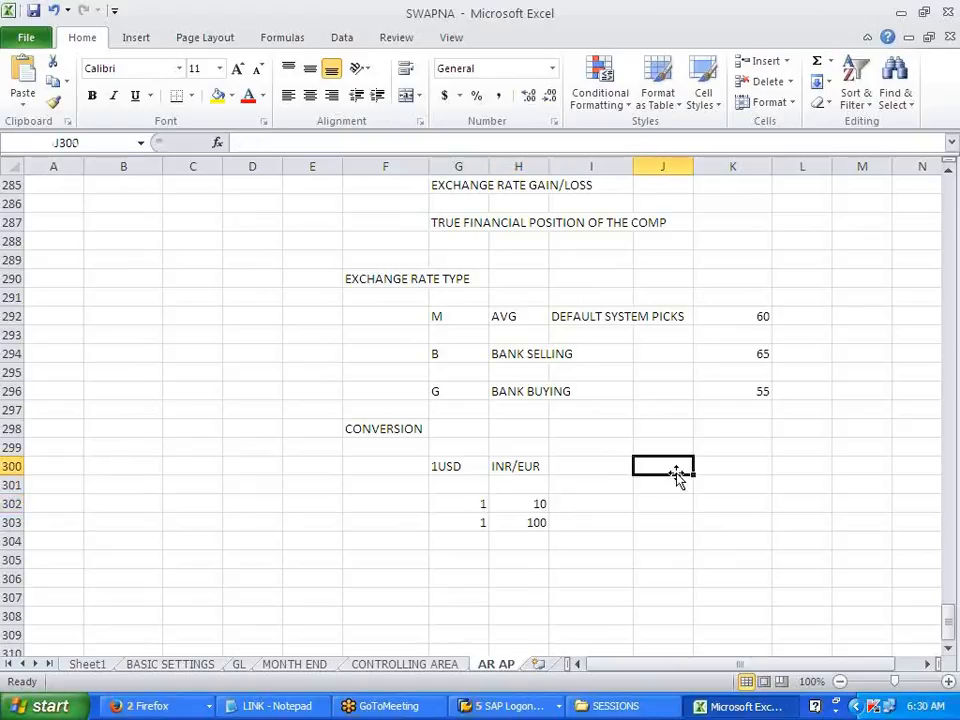
text(1USD:)
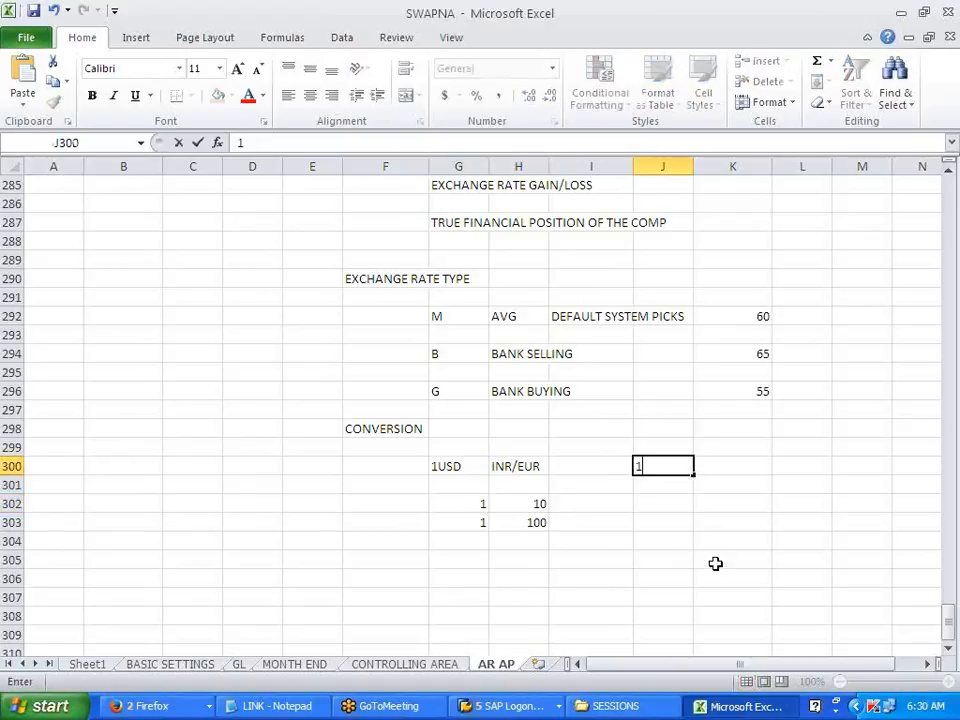
key(Tab)
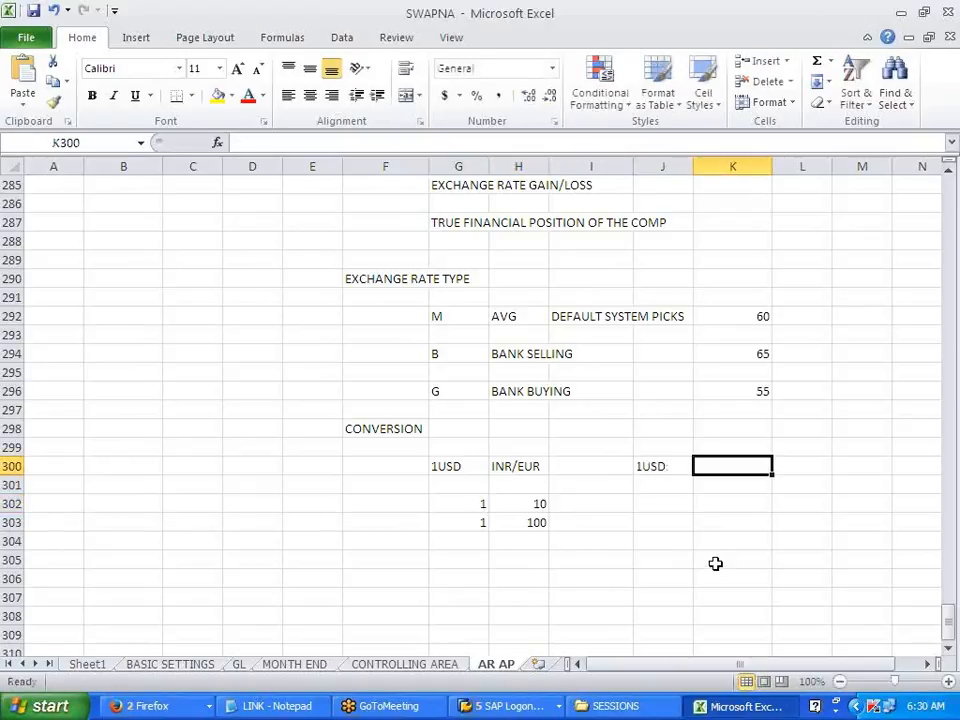
text(60INR)
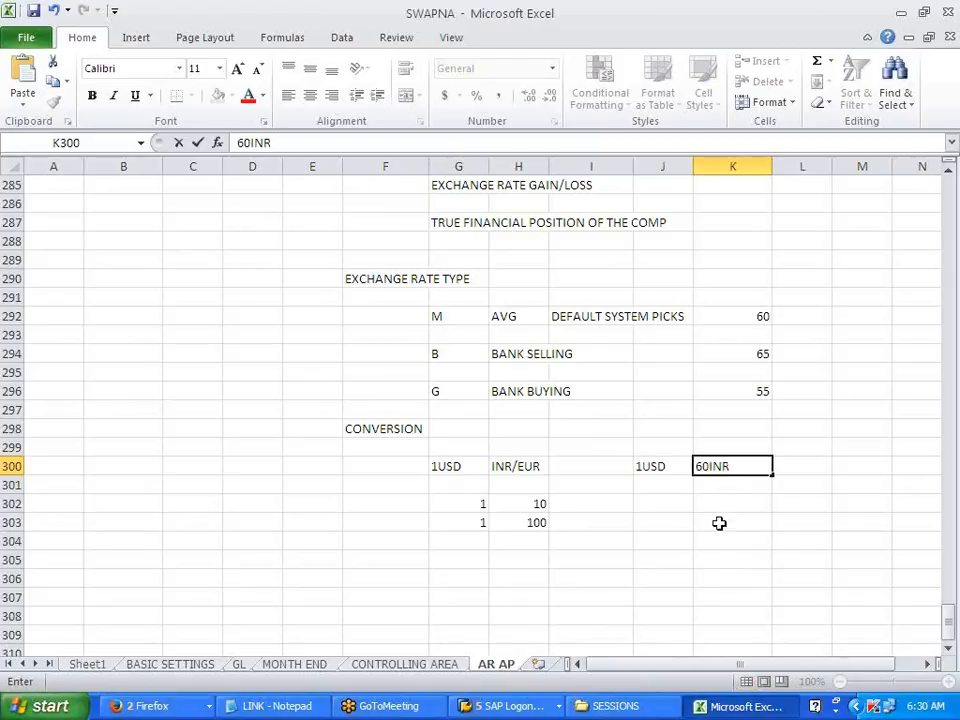
click(711, 467)
click(737, 507)
click(843, 538)
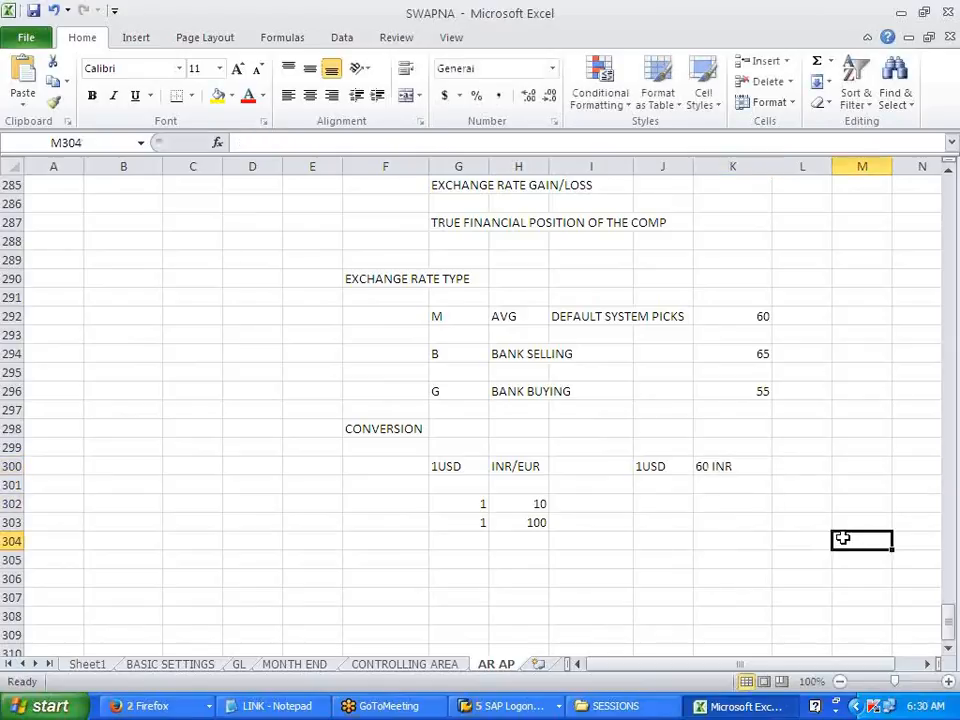
Compare the example rate in J300:K300 with the conversion ratios in H302 and H303.
click(655, 470)
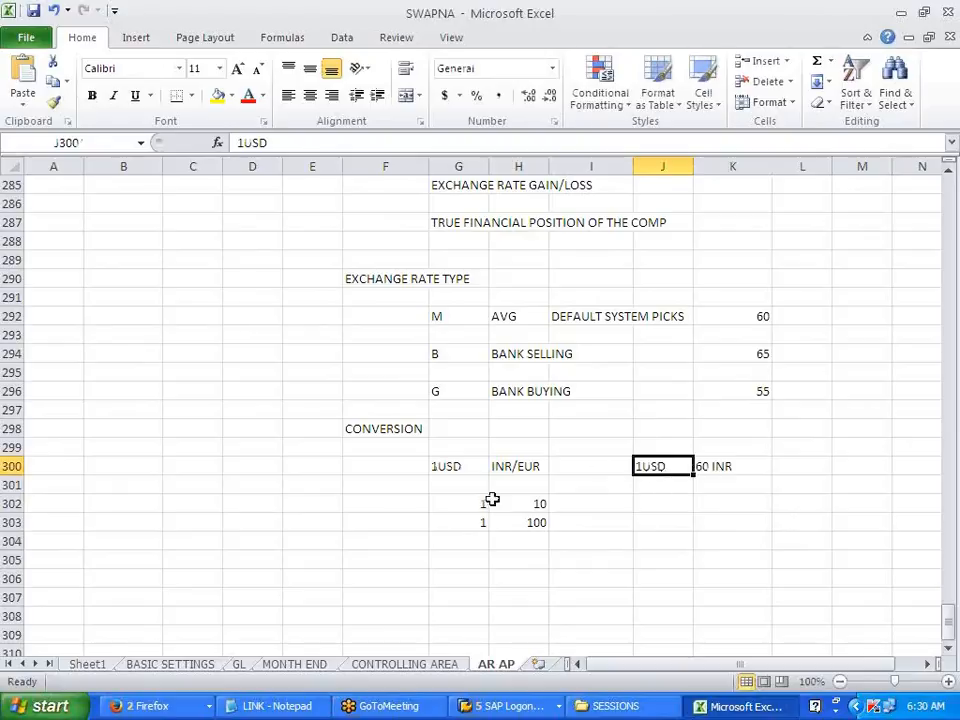
click(538, 503)
click(709, 470)
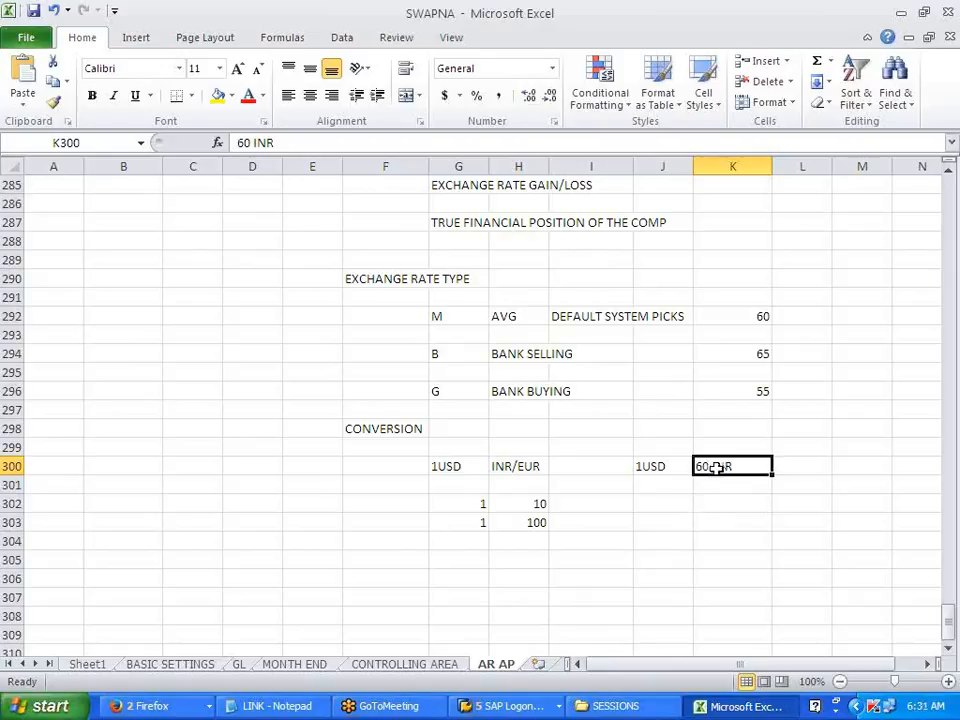
click(530, 523)
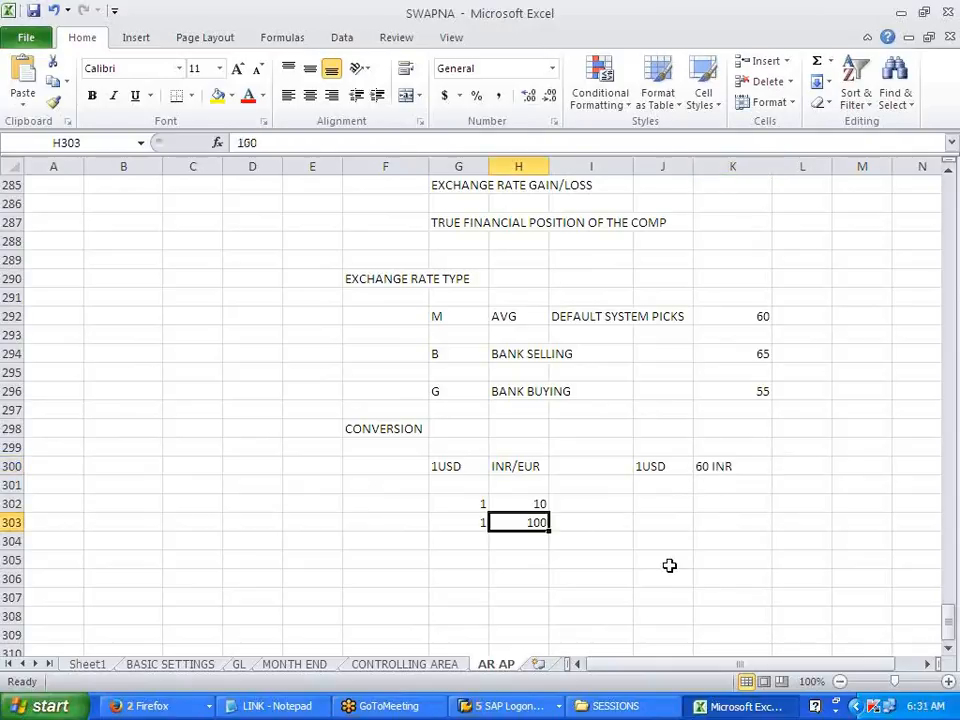
click(729, 467)
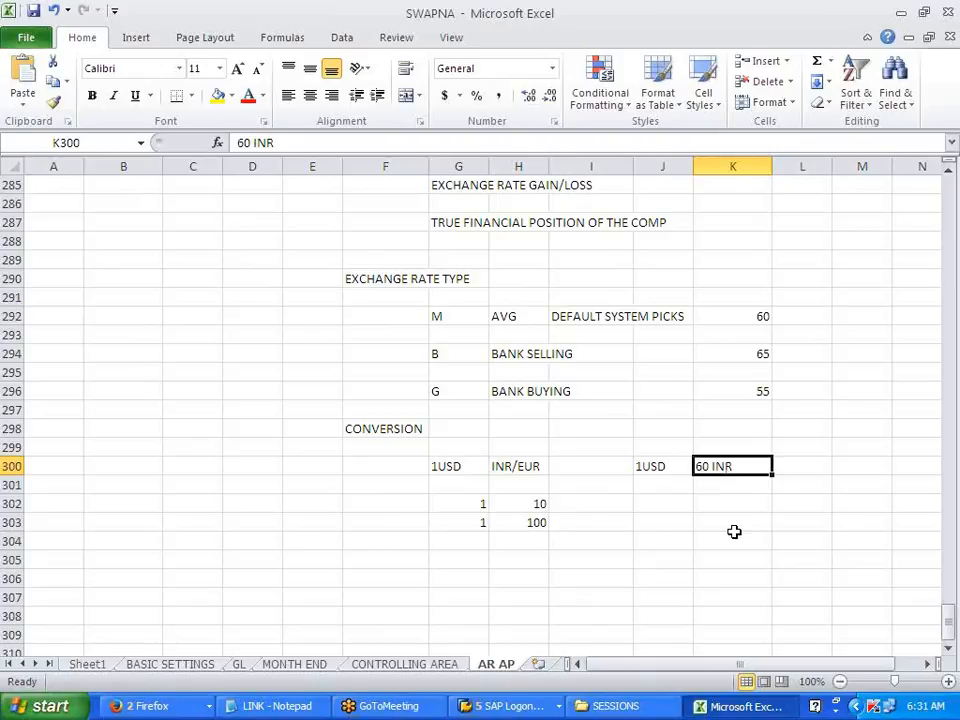
click(738, 534)
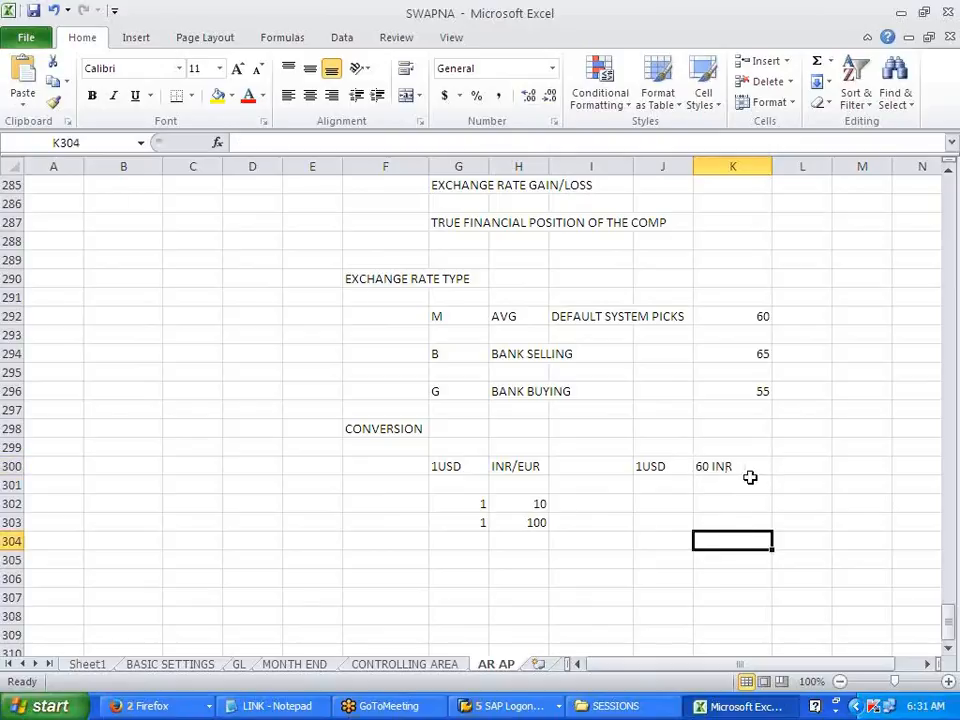
click(737, 482)
click(733, 465)
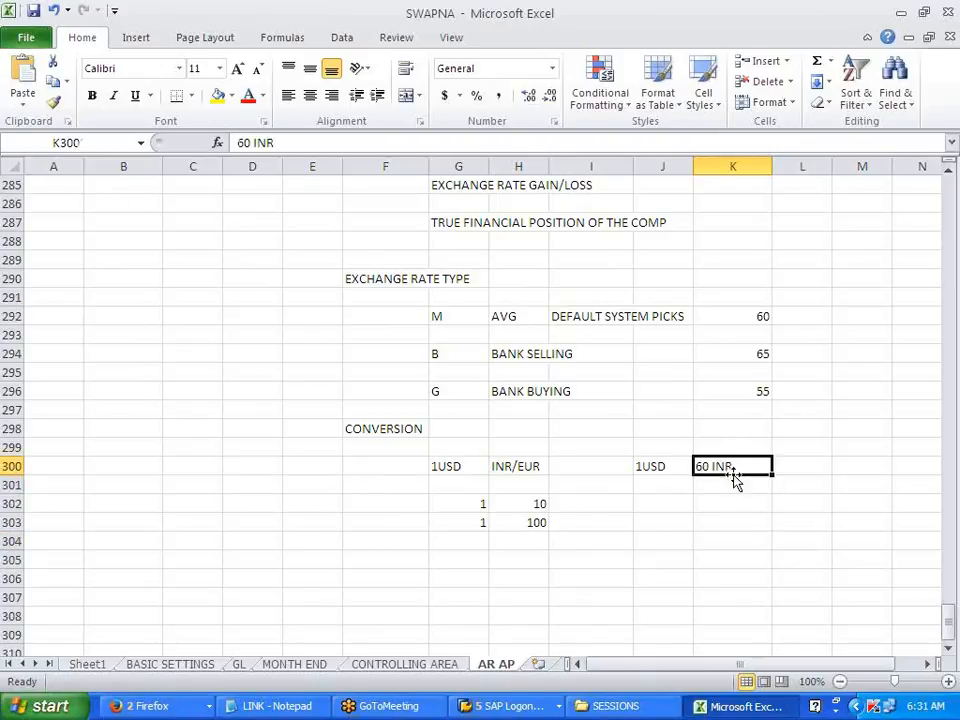
click(536, 507)
click(536, 521)
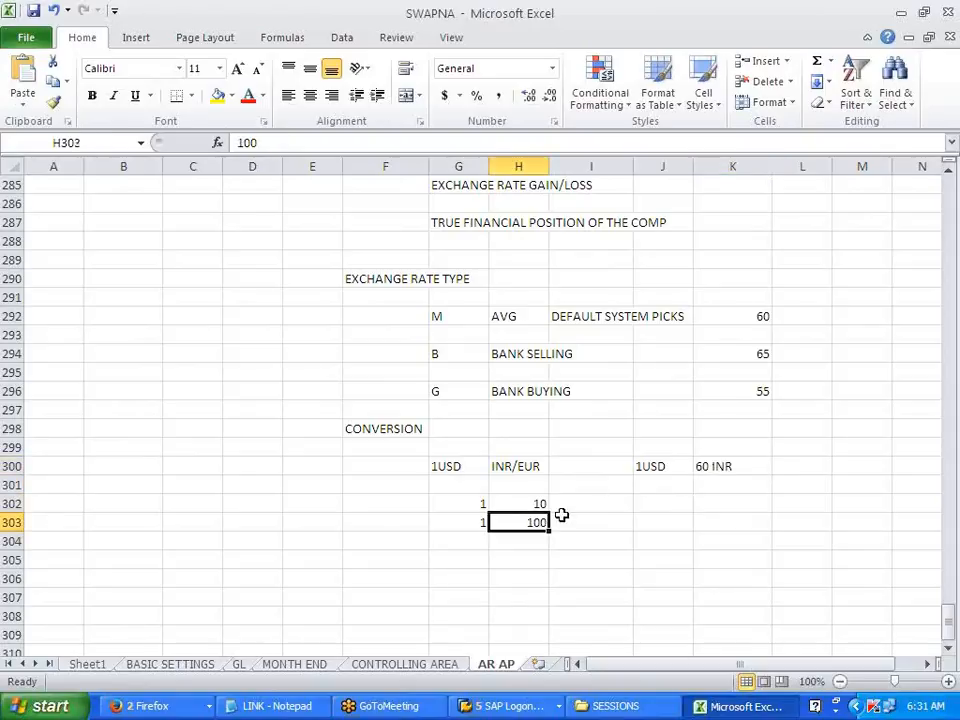
Add a 1 to 1 conversion ratio in G301:H301, directly under the column headers.
click(474, 484)
text(1)
key(Tab)
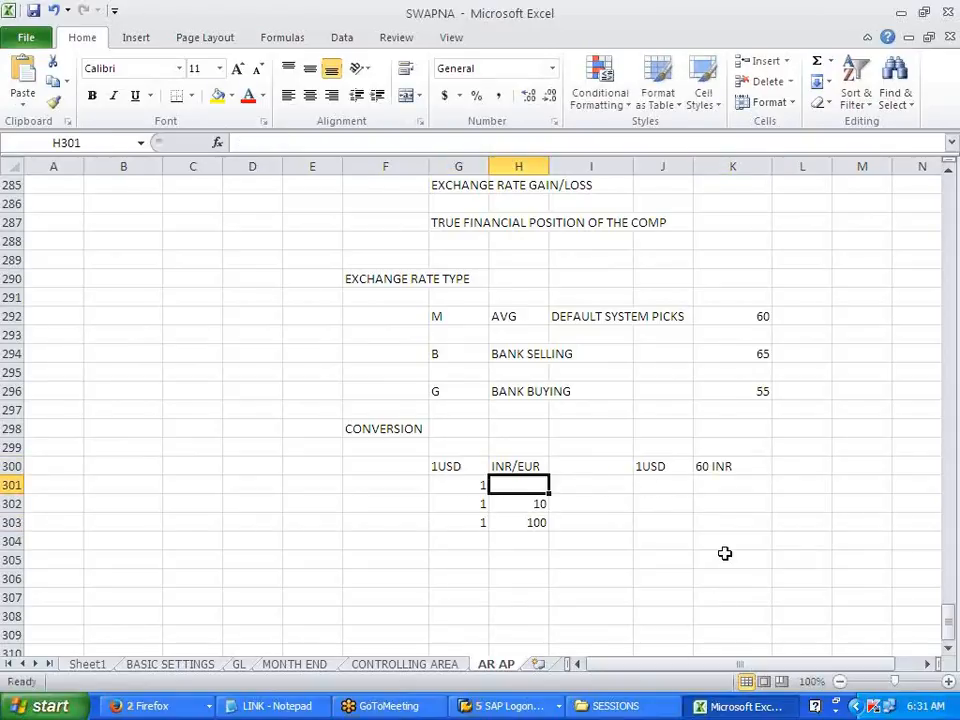
text(1)
click(735, 560)
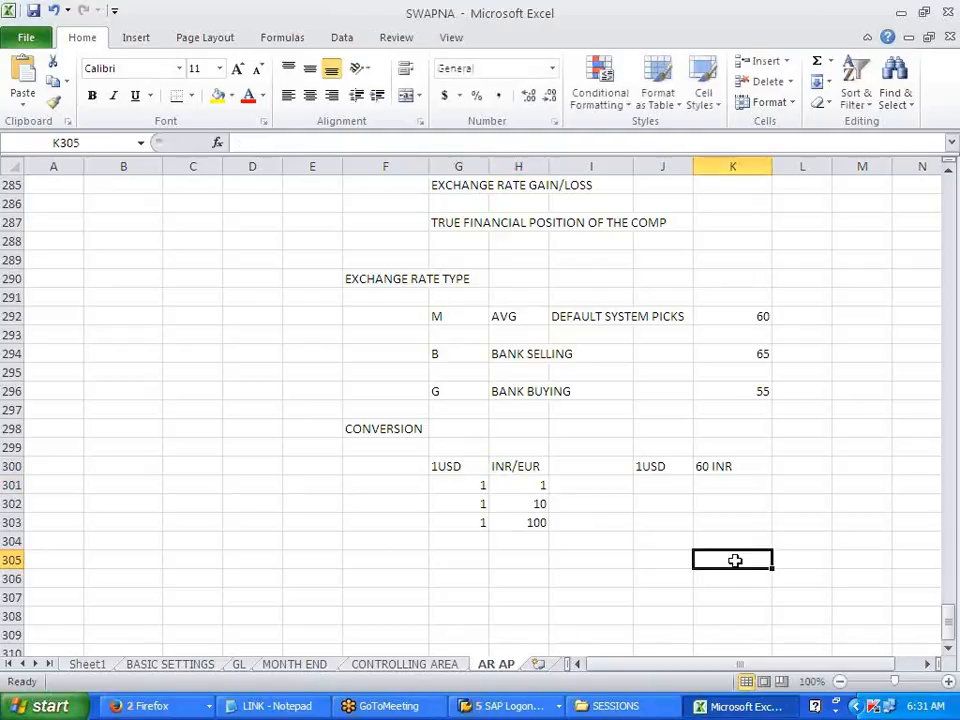
Review the USD to INR example in row 300, and the ratio values in H302 and H303.
click(664, 464)
click(717, 470)
click(656, 467)
click(712, 470)
click(690, 467)
click(708, 467)
click(662, 472)
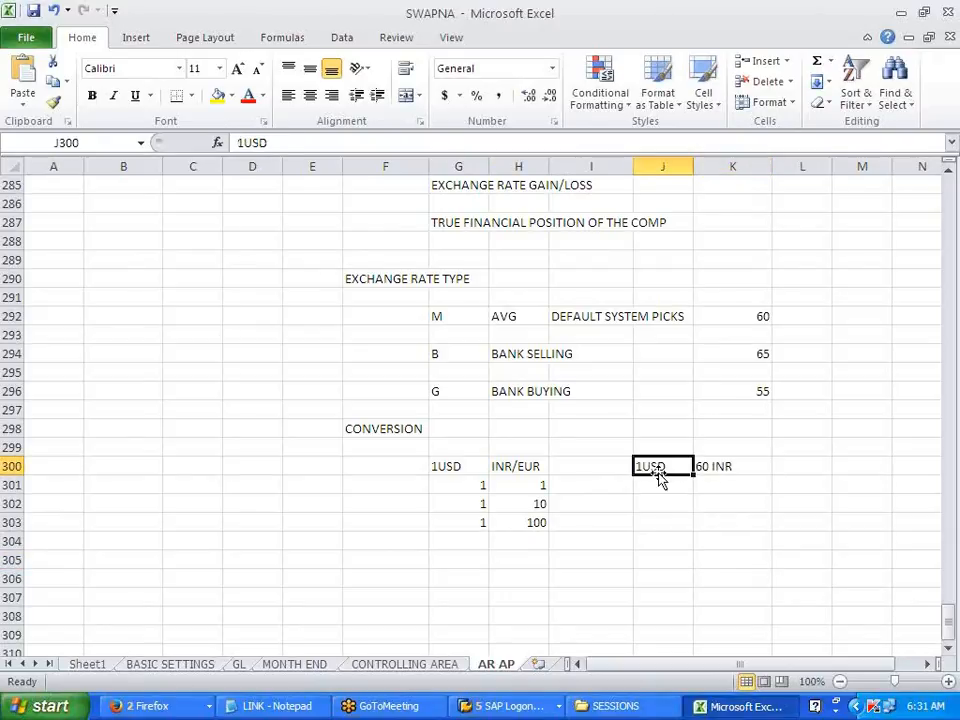
click(662, 542)
click(530, 506)
click(530, 522)
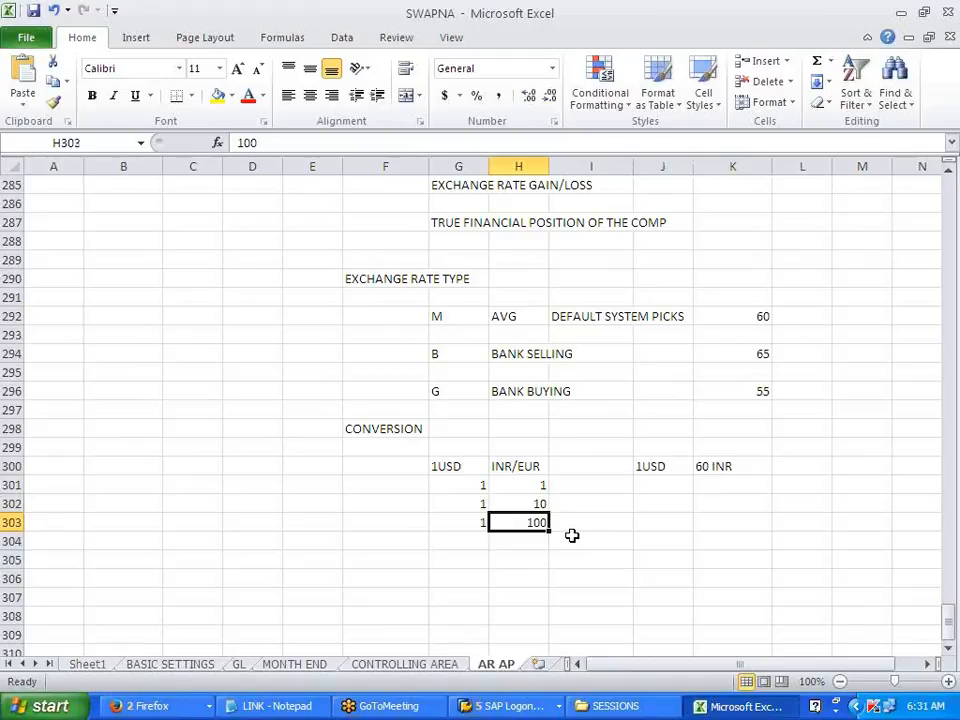
click(614, 548)
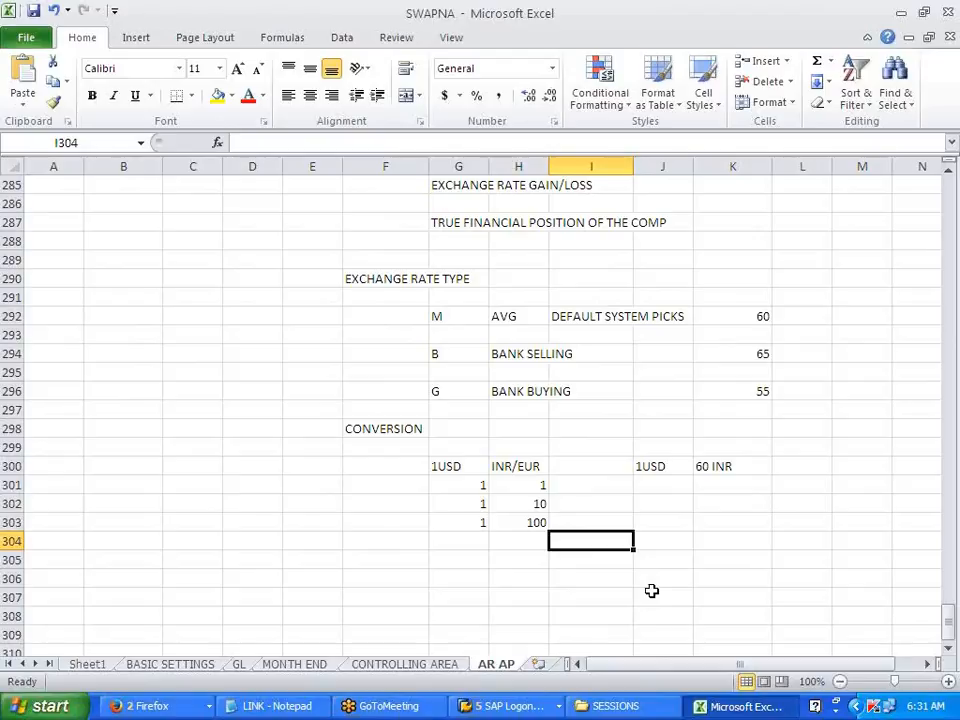
Add a second example conversion with "1USD" in J302 and 6000 in K302, and compare it with the ratio in H303.
click(709, 466)
click(663, 503)
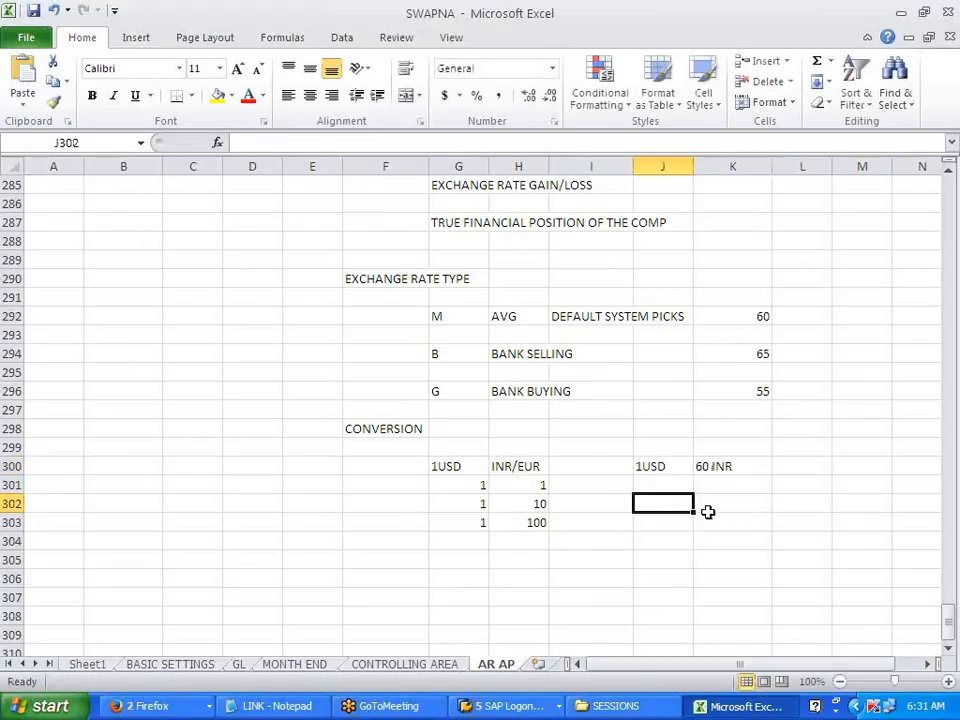
text(I)
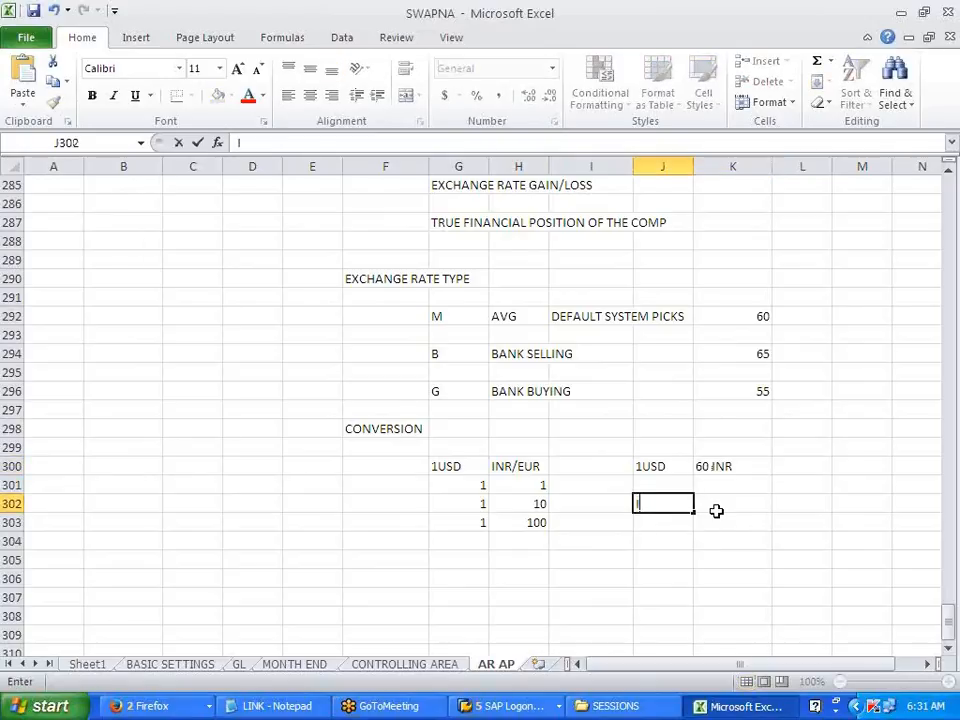
text(UA)
key(BackSpace)
key(BackSpace)
key(BackSpace)
text(1USD.)
click(717, 513)
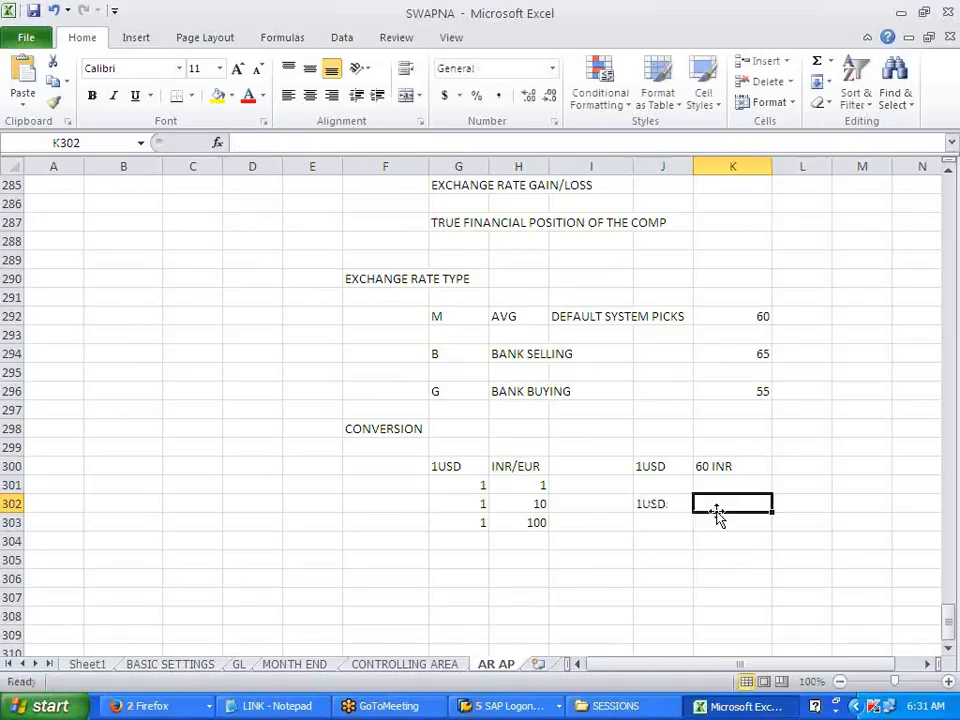
text(6000)
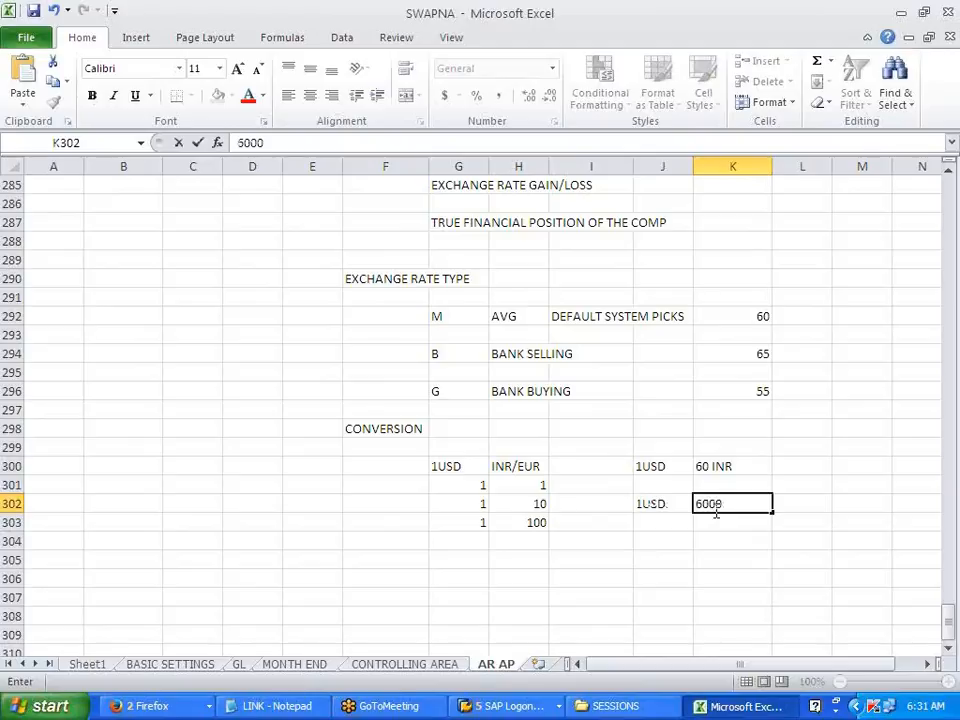
click(720, 573)
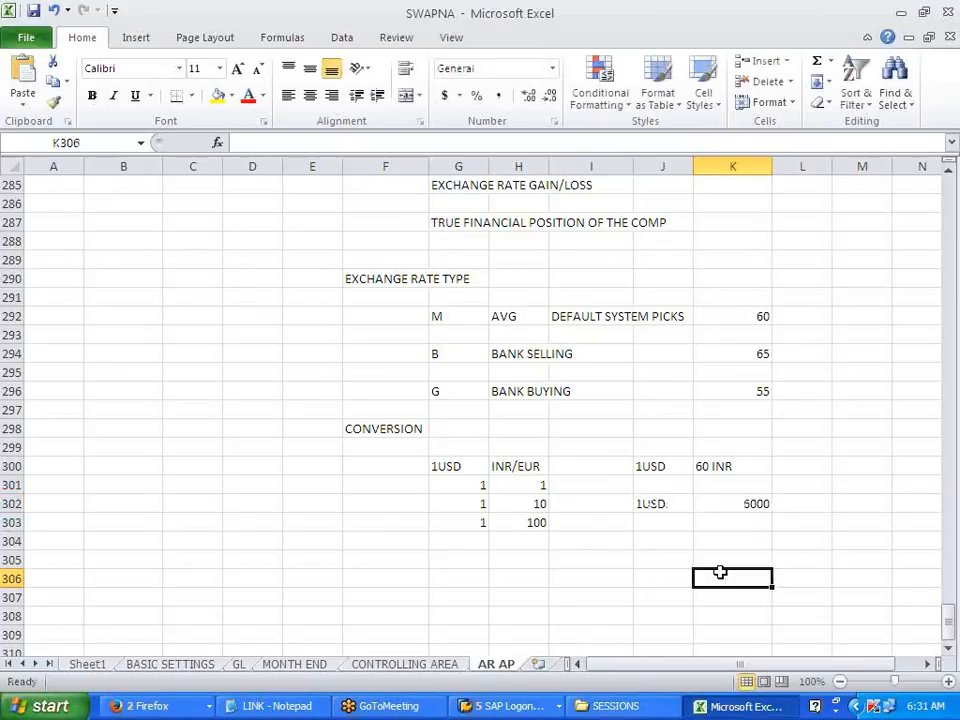
click(736, 507)
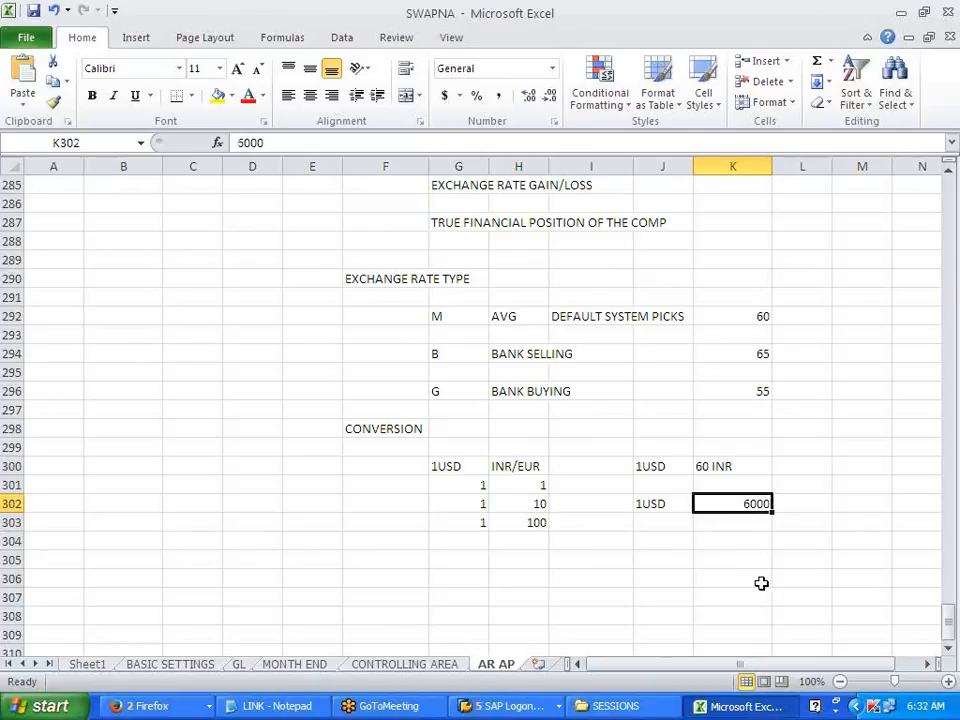
click(530, 524)
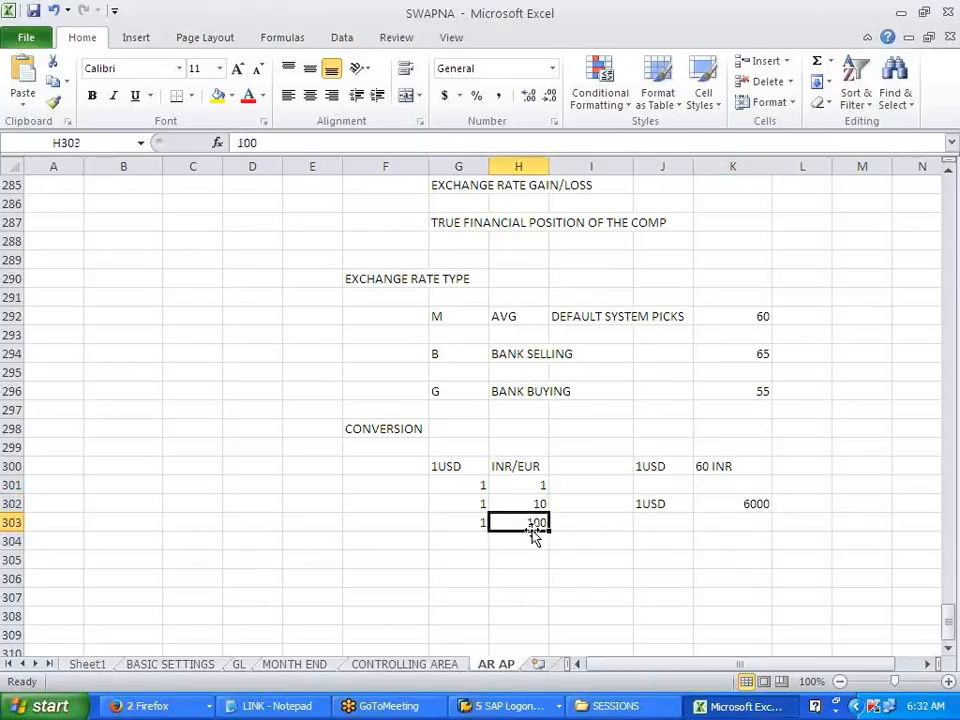
click(635, 591)
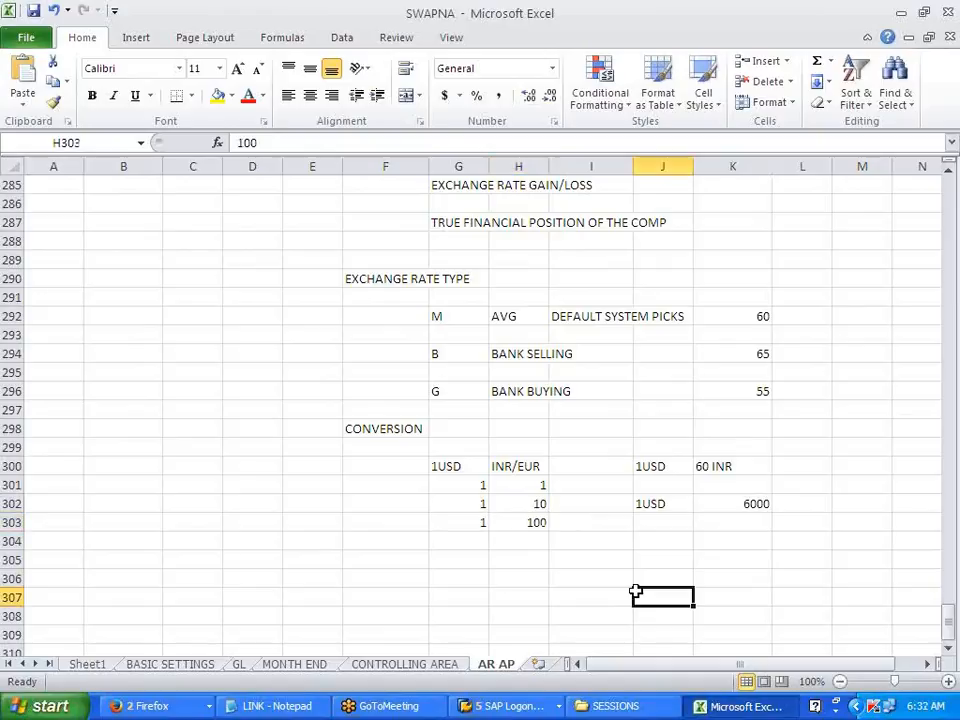
Delete the second example conversion in J302:K302.
drag(648, 503, 762, 500)
key(Delete)
click(731, 580)
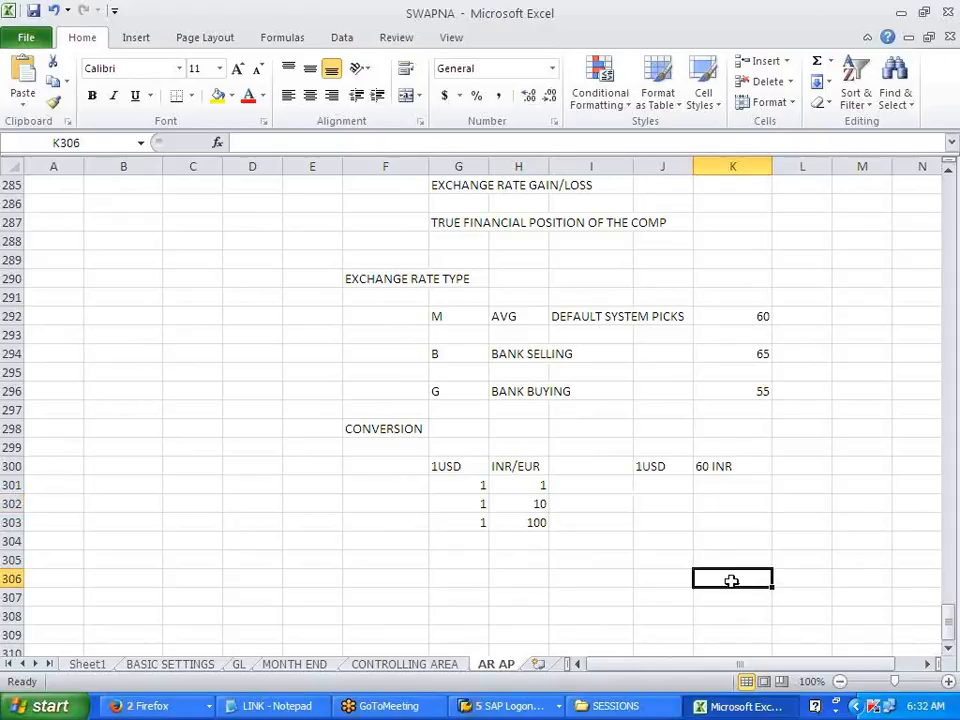
Add the labels "DIRECT" in F306 and "INDIRECT" in F308 below the conversion ratios.
scroll(680, 595, down, 1)
click(396, 510)
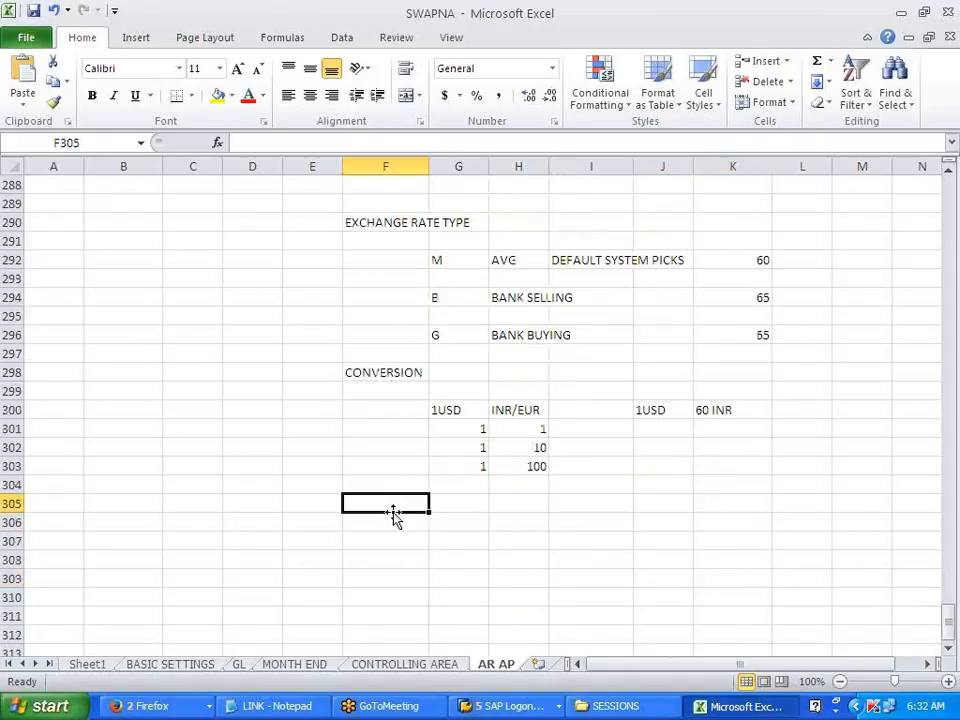
drag(456, 431, 522, 430)
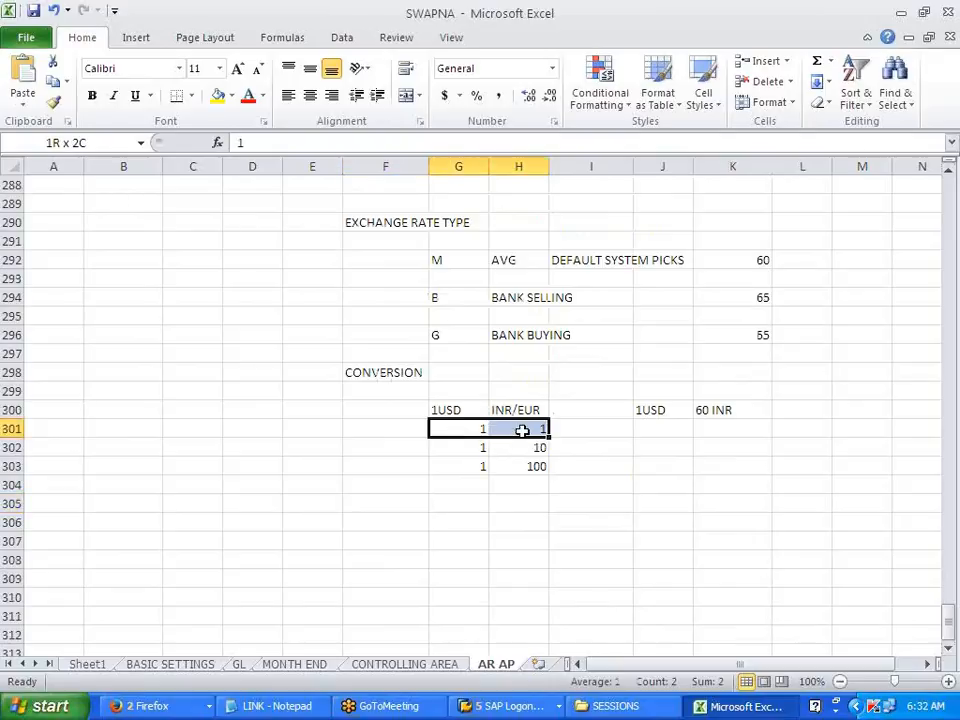
drag(518, 538, 570, 538)
click(388, 518)
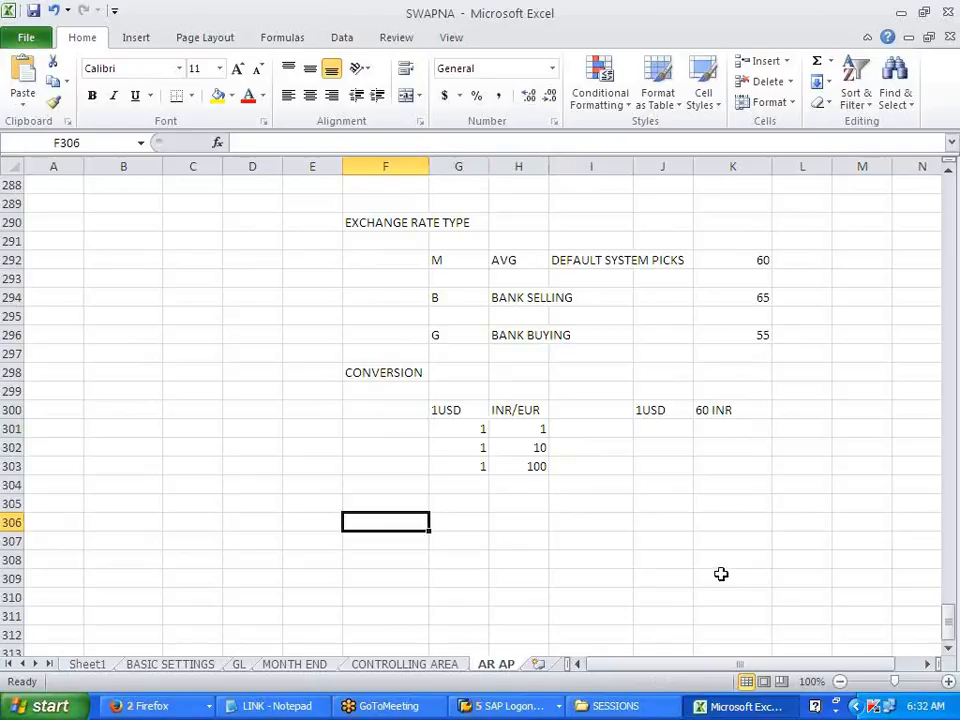
text(DIRECT)
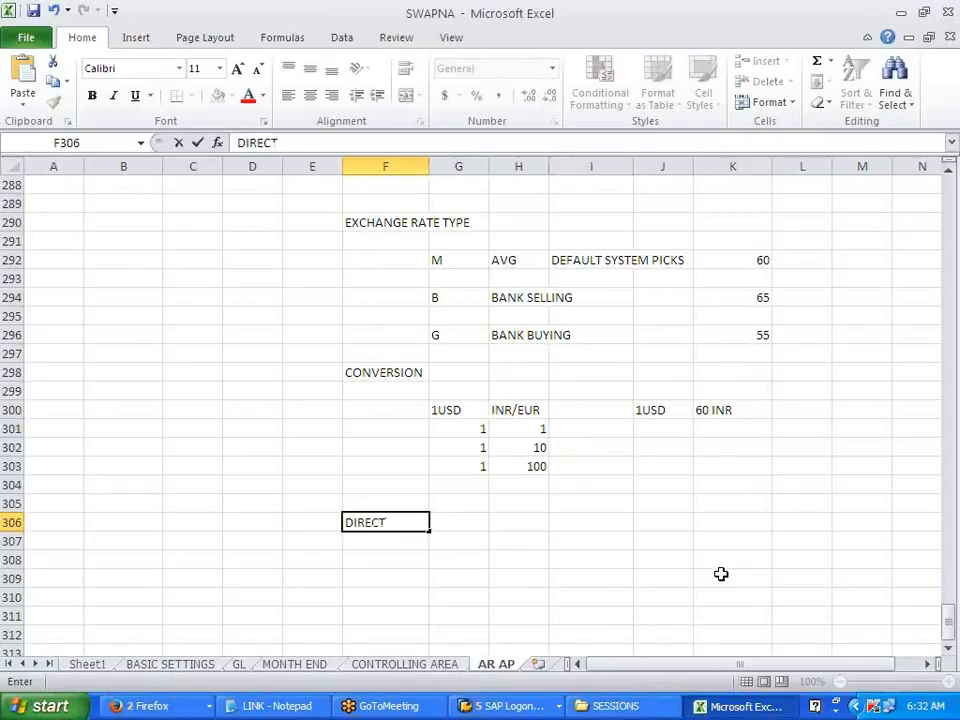
key(Return)
key(Return)
text(INDIRECT)
click(720, 573)
click(394, 523)
click(394, 560)
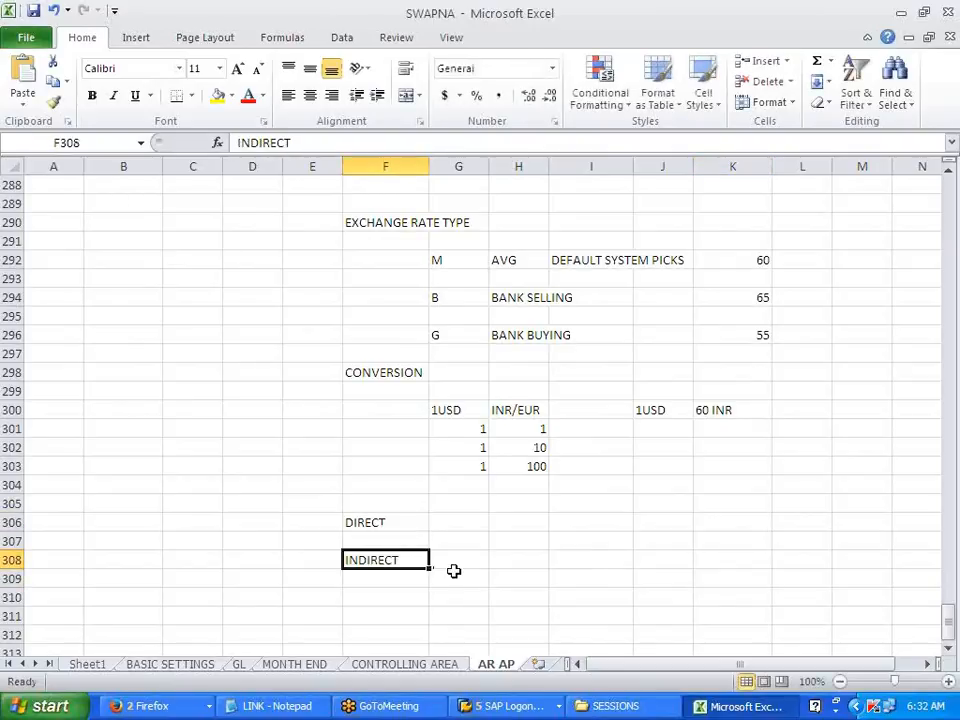
Fill the DIRECT row with "1USD" in G306, "60 INR" in H306 and the formula =1/60 in I306.
click(454, 573)
click(462, 525)
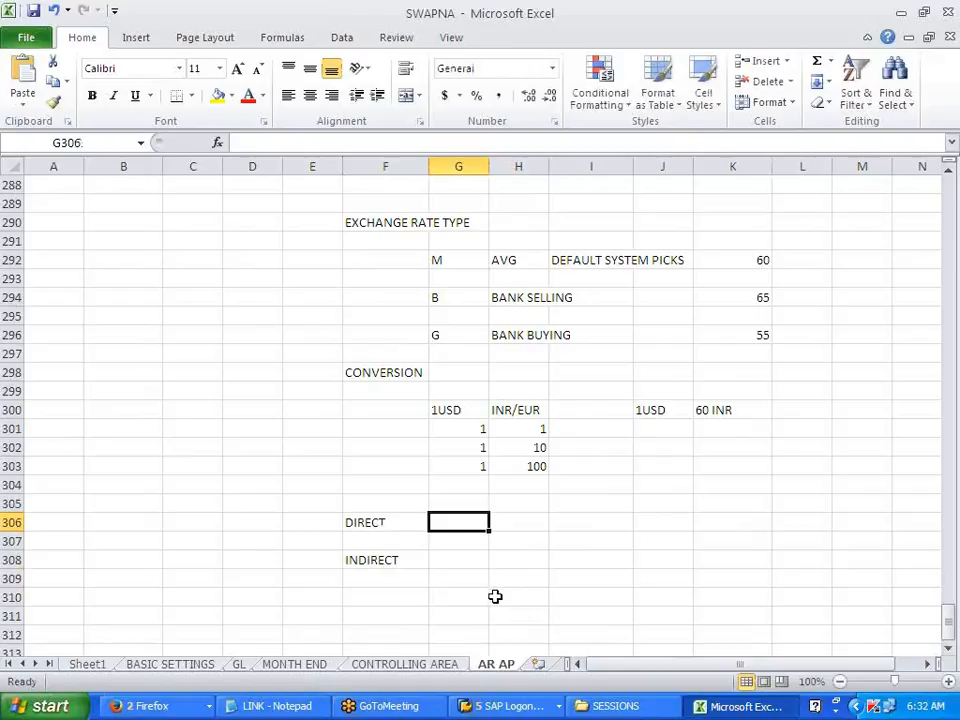
text(1)
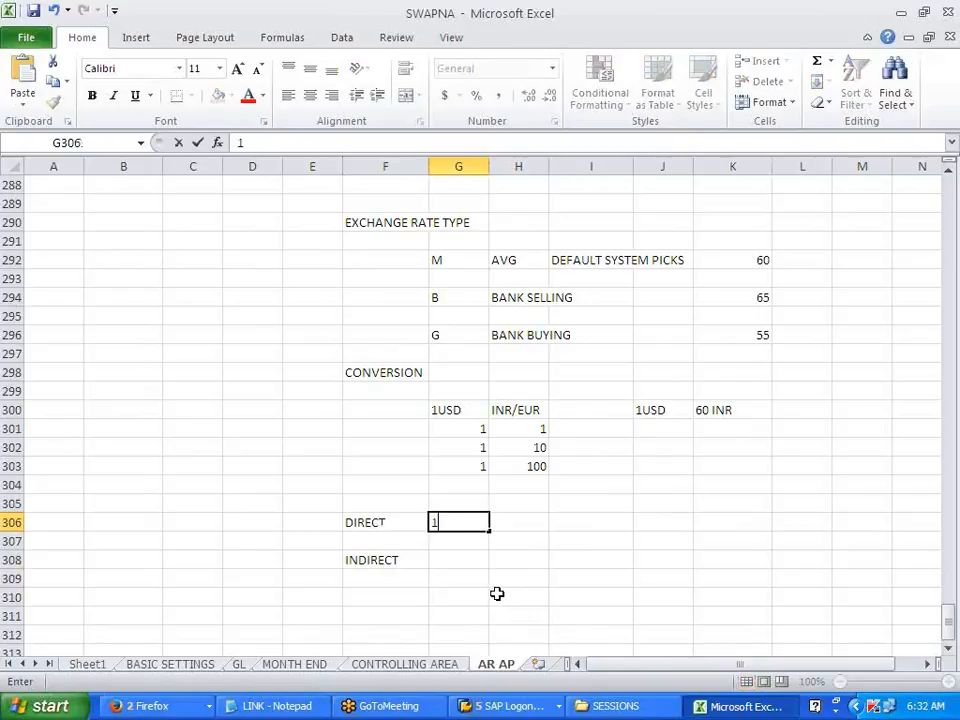
text(USD)
key(Tab)
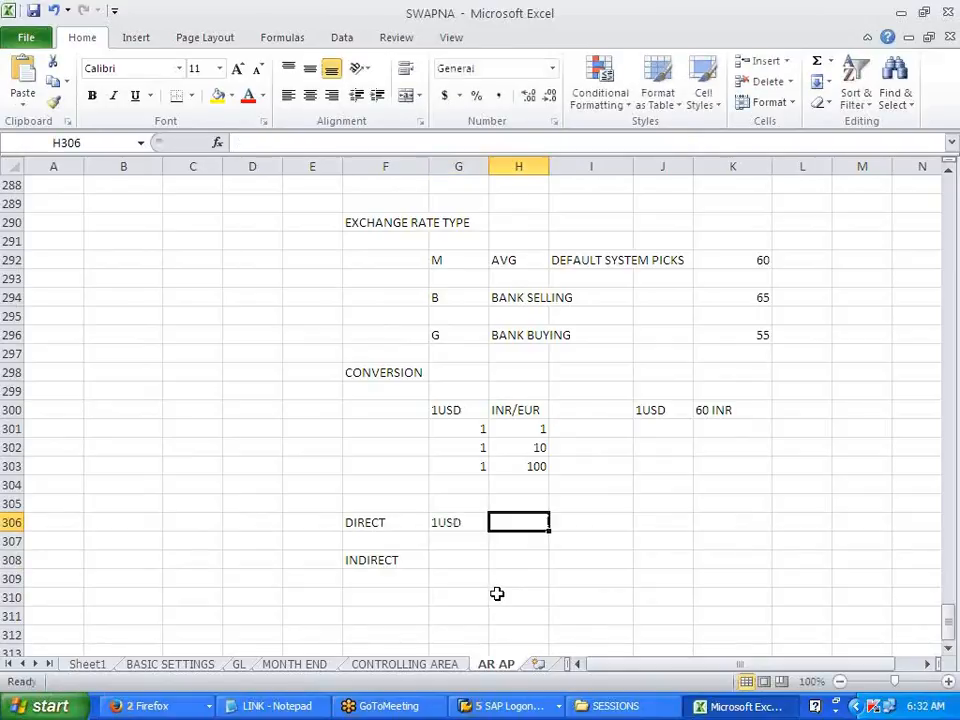
text(60)
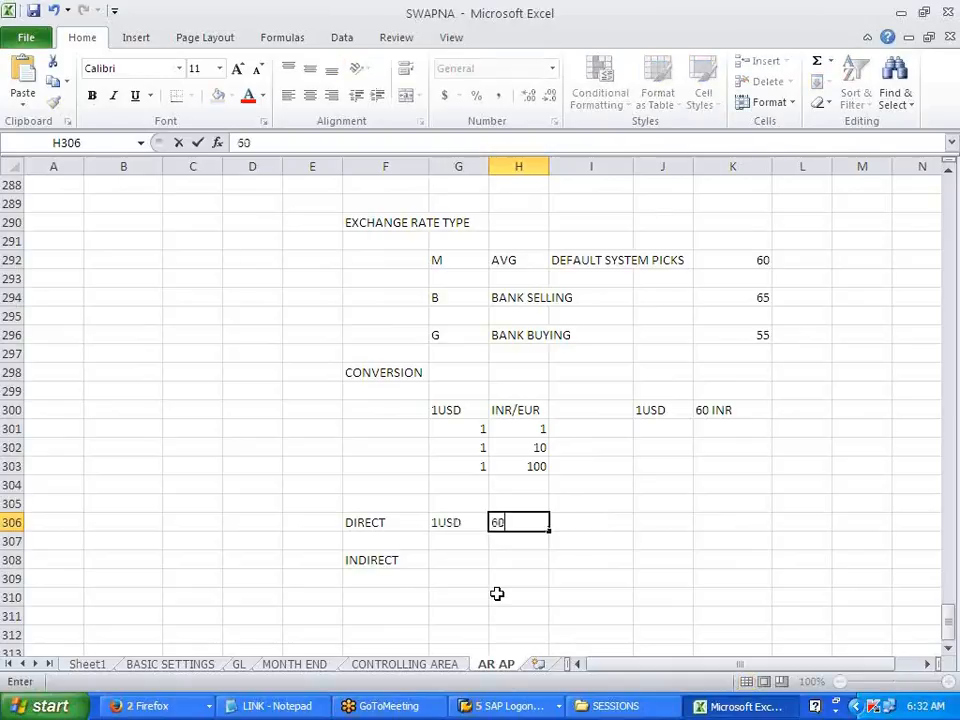
text( INR)
key(Tab)
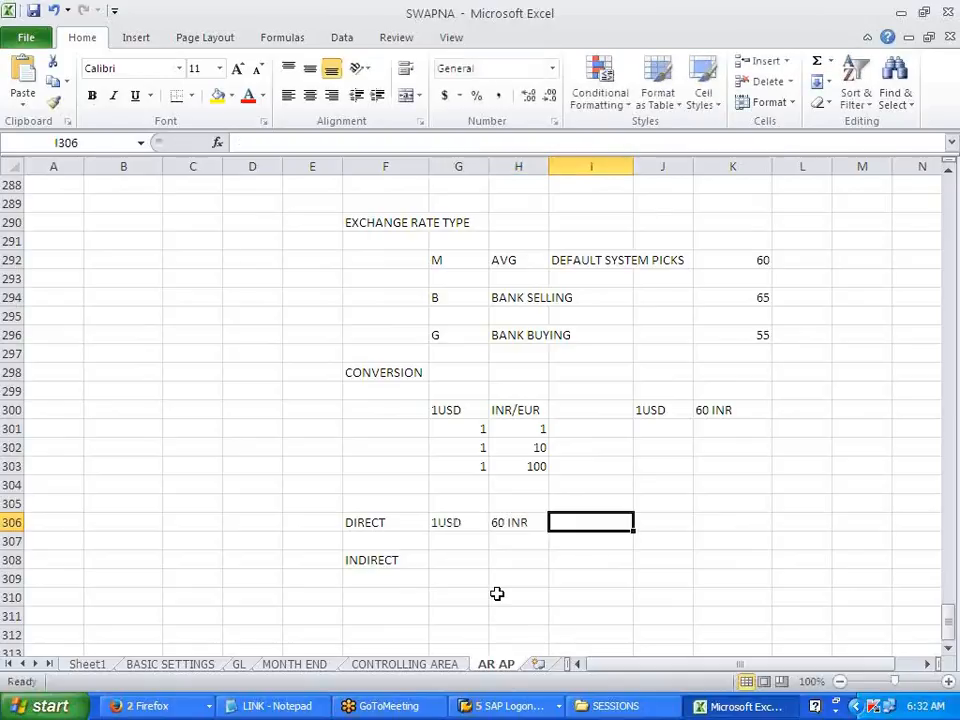
text(1)
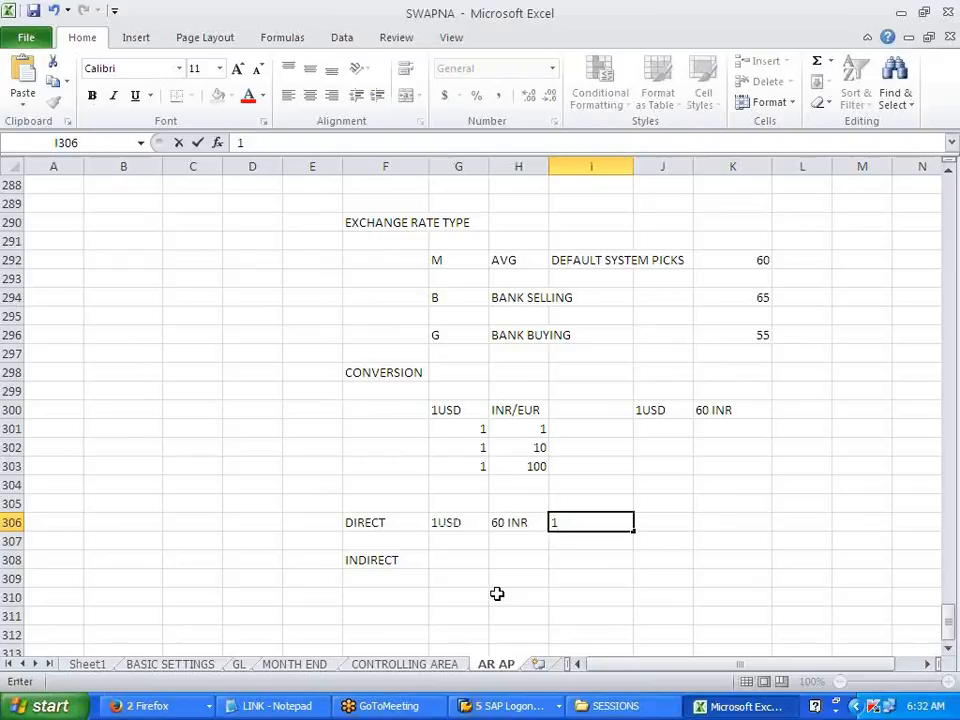
text(=1/)
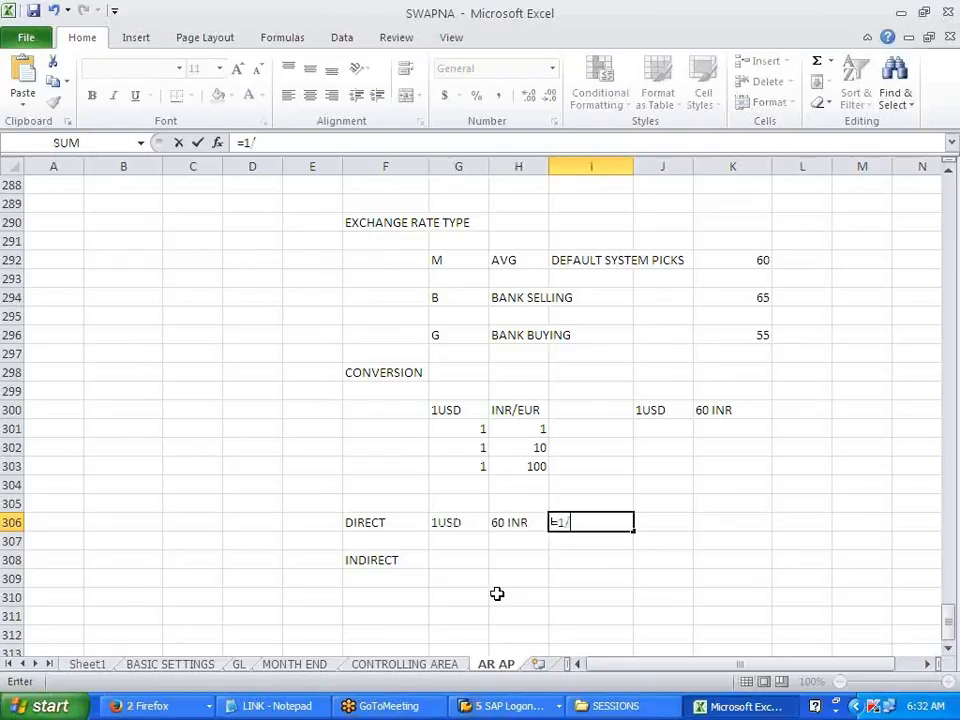
text(60)
key(Return)
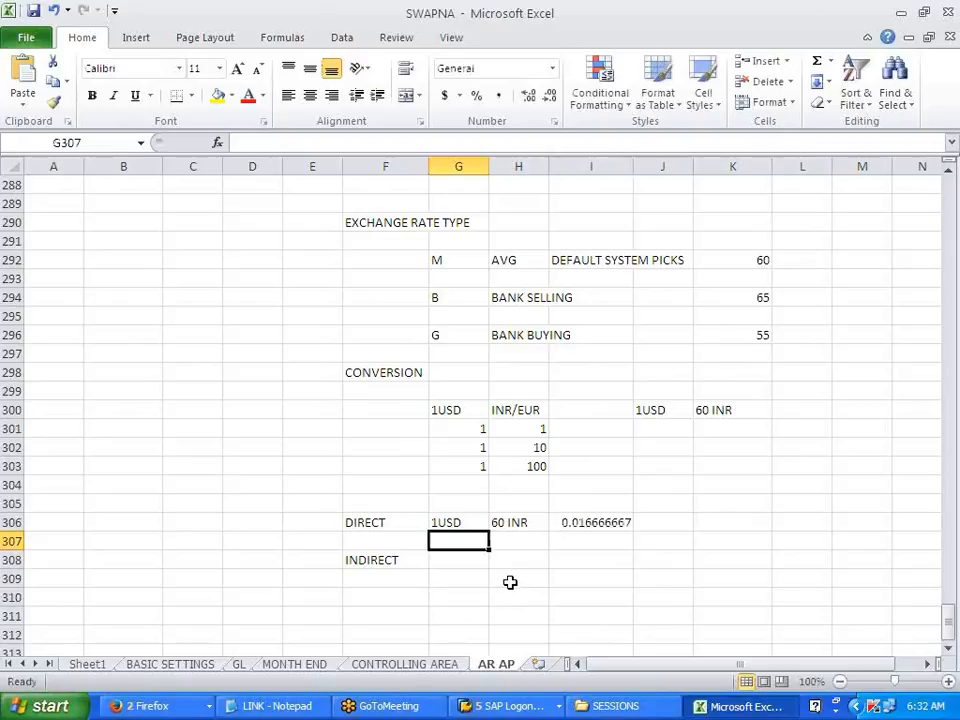
Fill the INDIRECT row with "1USD" in G308, "60 INR" in H308 and "60 INR" in I308.
click(455, 562)
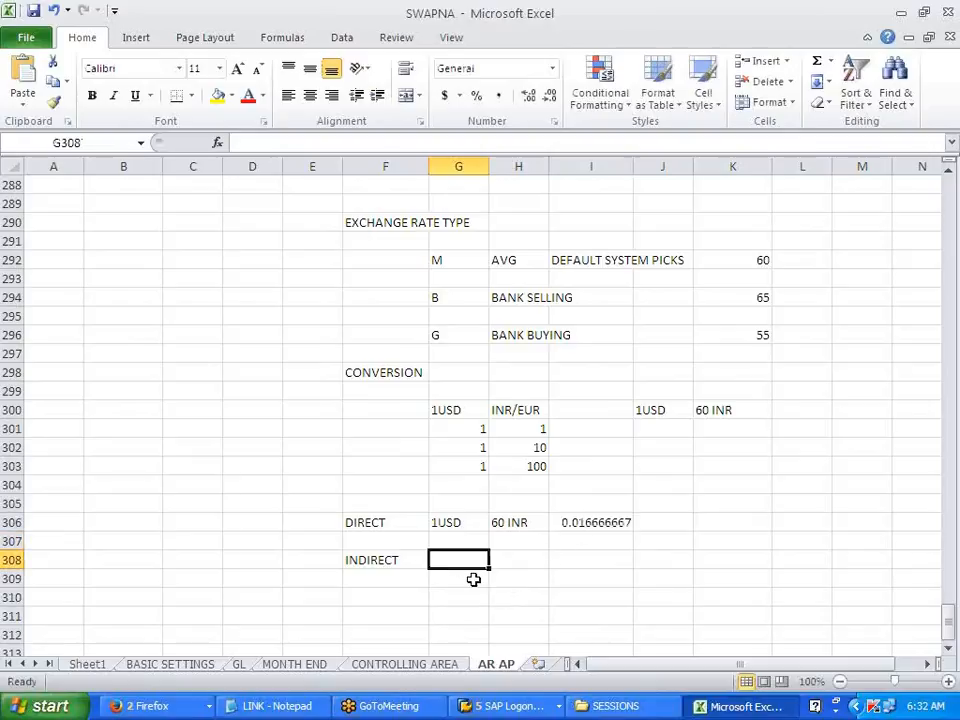
text(1USD)
key(Tab)
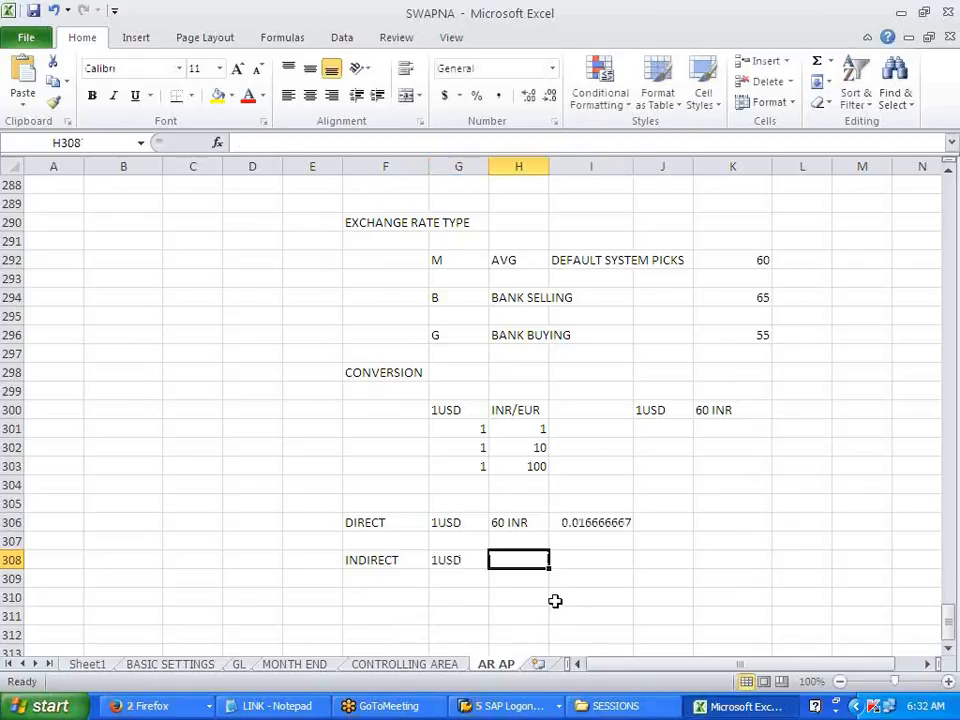
text(60 INR)
key(Tab)
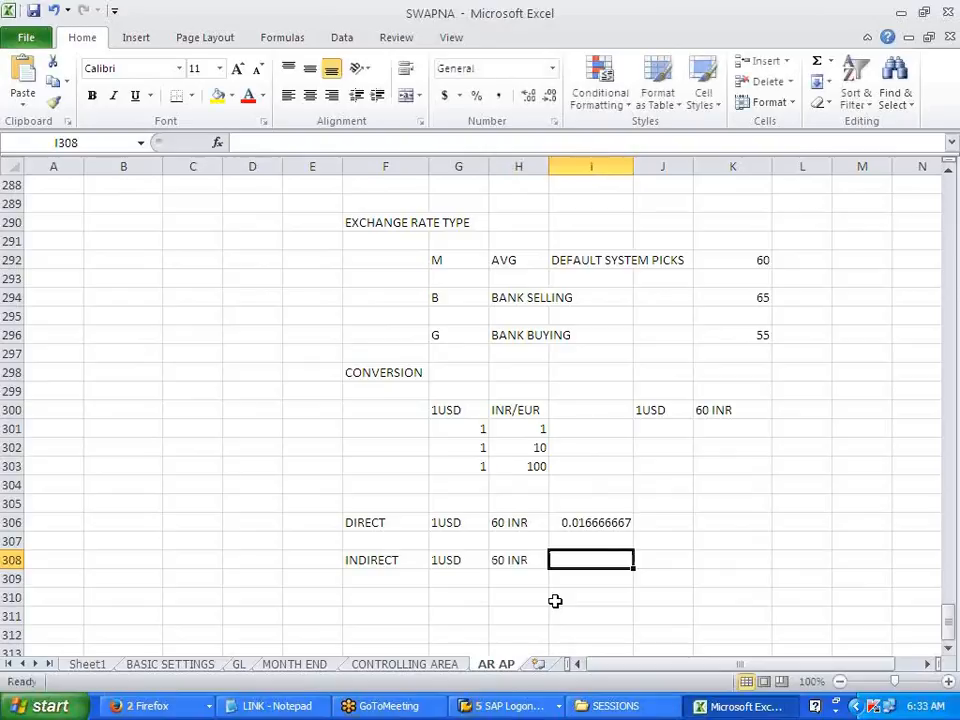
text(50 IN)
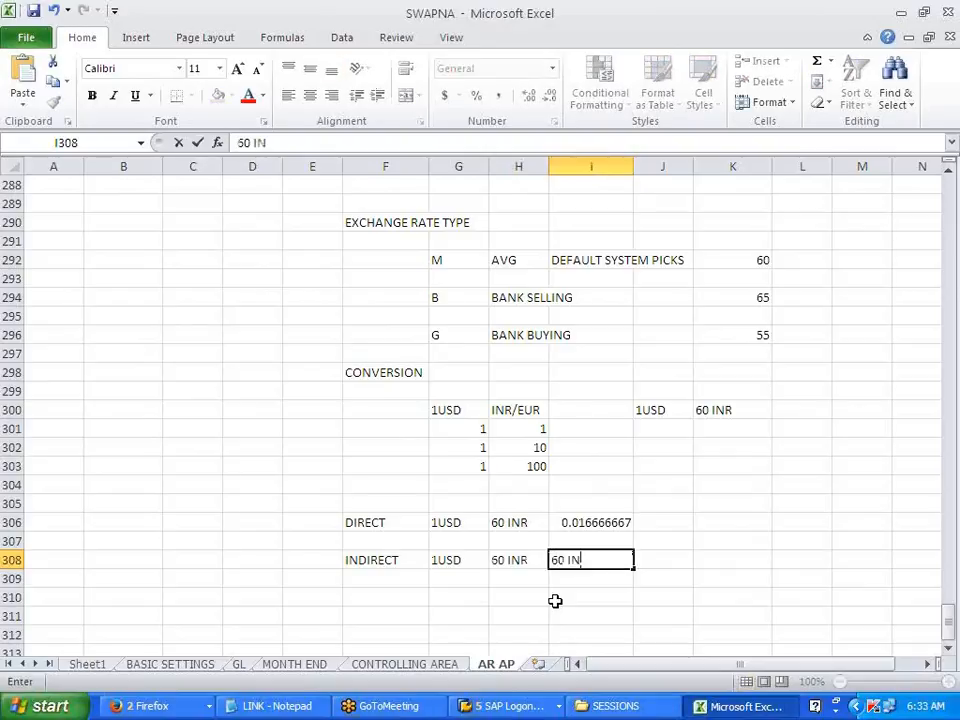
text(R)
click(555, 600)
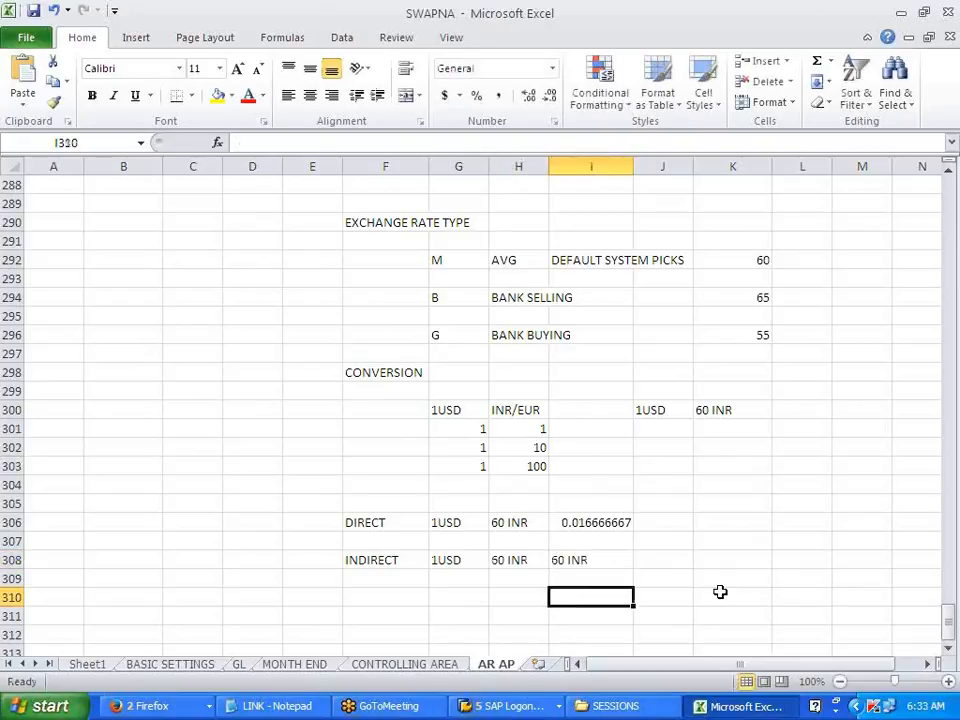
Compare the DIRECT quotation in row 306 with the INDIRECT quotation in row 308.
click(582, 528)
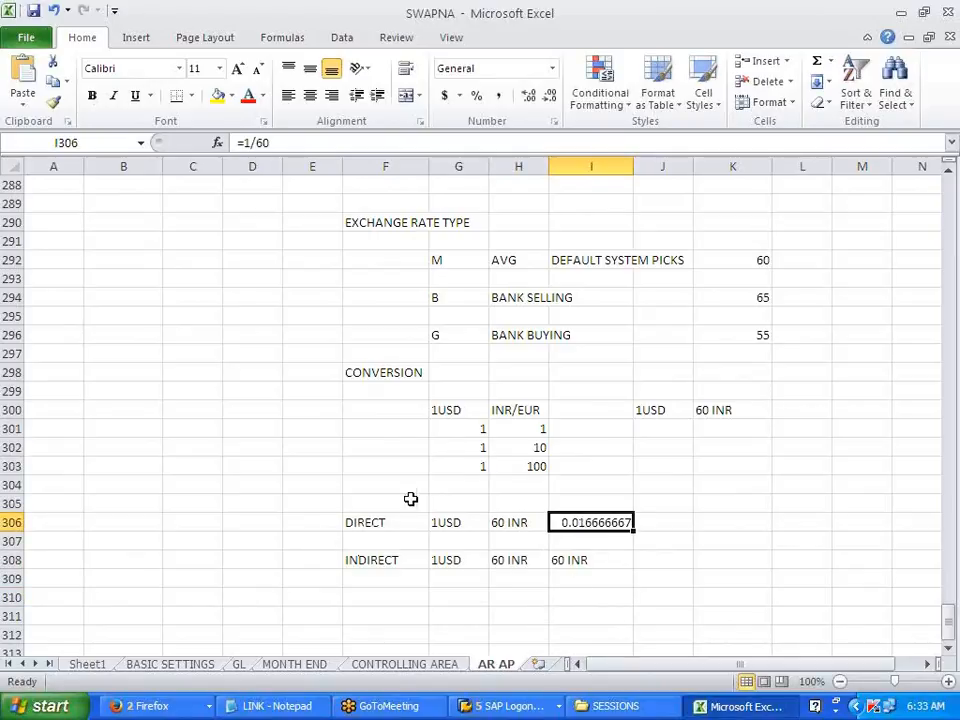
click(376, 528)
click(392, 559)
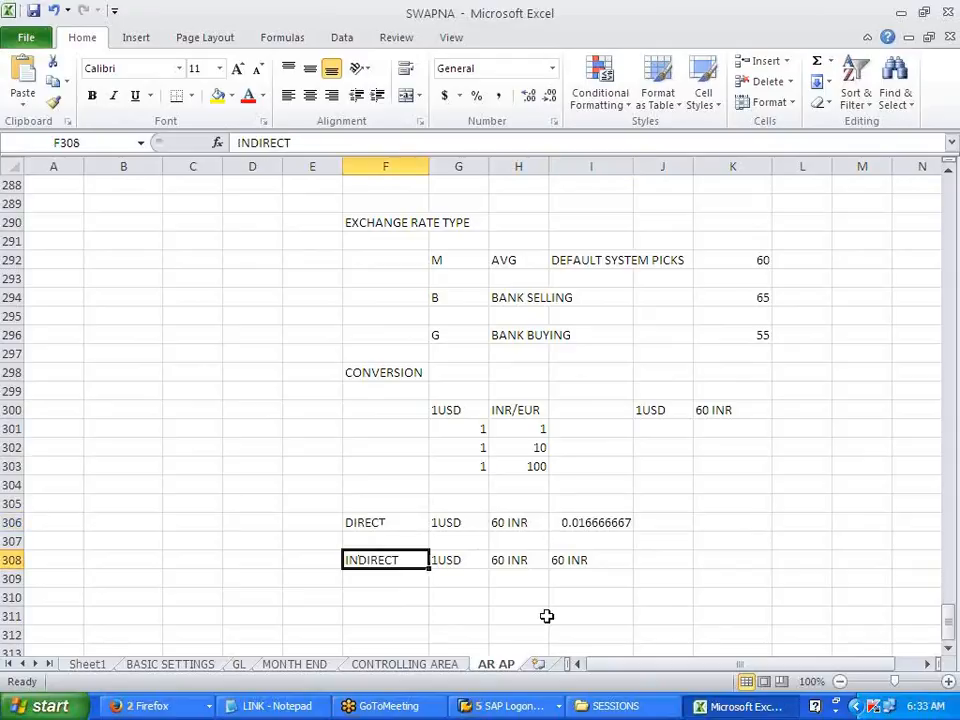
click(547, 616)
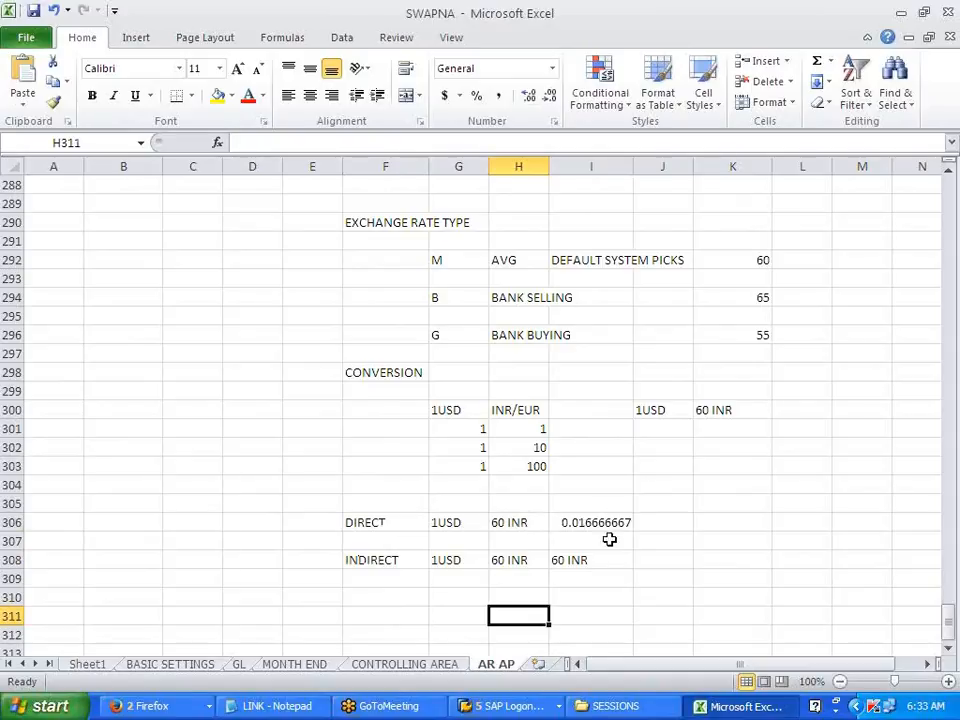
click(403, 523)
click(394, 560)
click(377, 528)
click(386, 562)
click(384, 527)
click(386, 563)
click(482, 600)
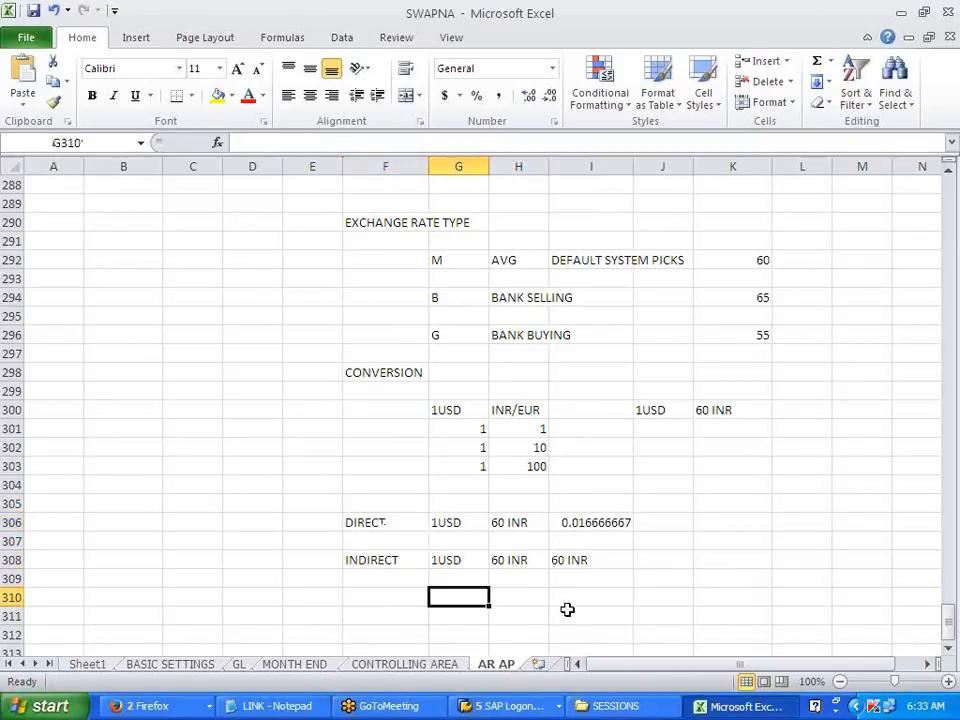
Switch to SAP and display the SAP Customizing Implementation Guide through the SPRO favorite.
key(alt+Tab)
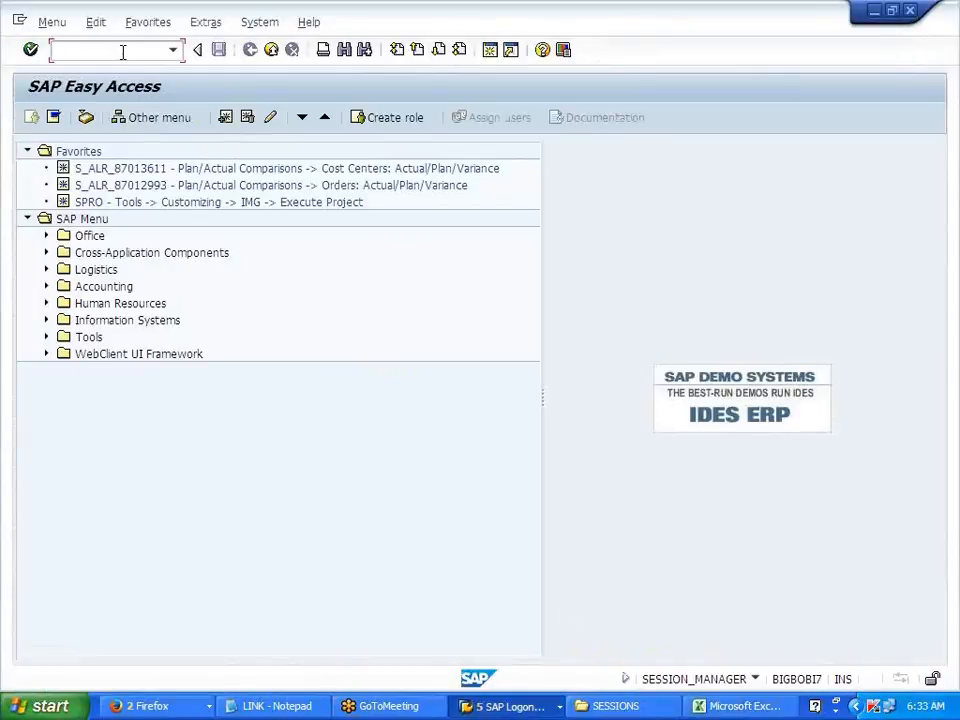
key(alt+Tab)
key(alt+Tab)
double_click(92, 203)
click(92, 118)
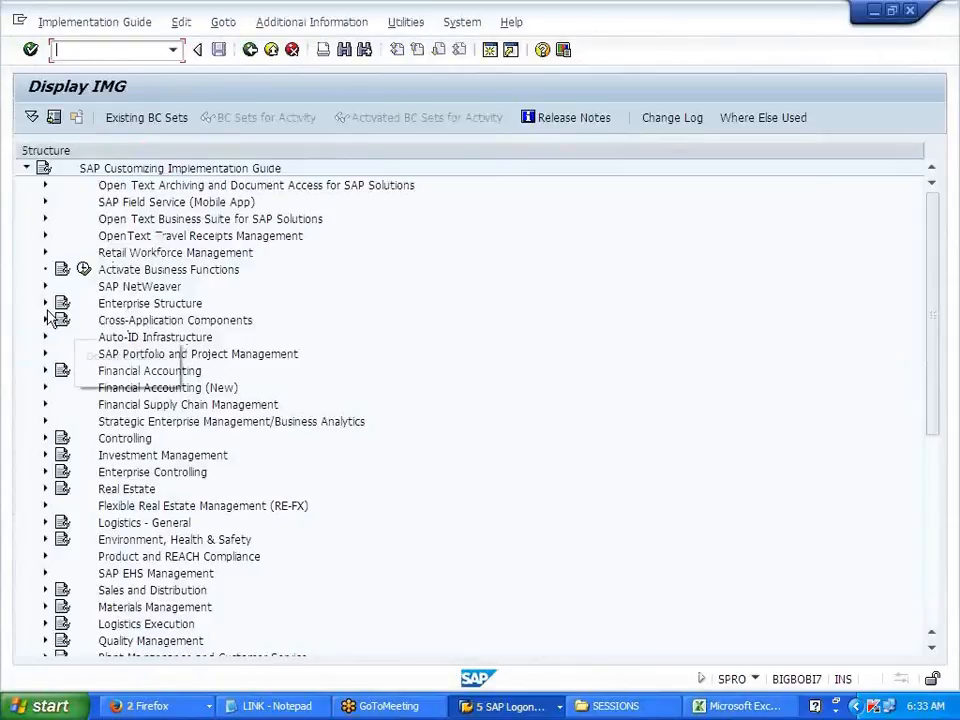
Open the Define Countries in mySAP Systems activity under SAP NetWeaver, General Settings, Set Countries.
click(44, 287)
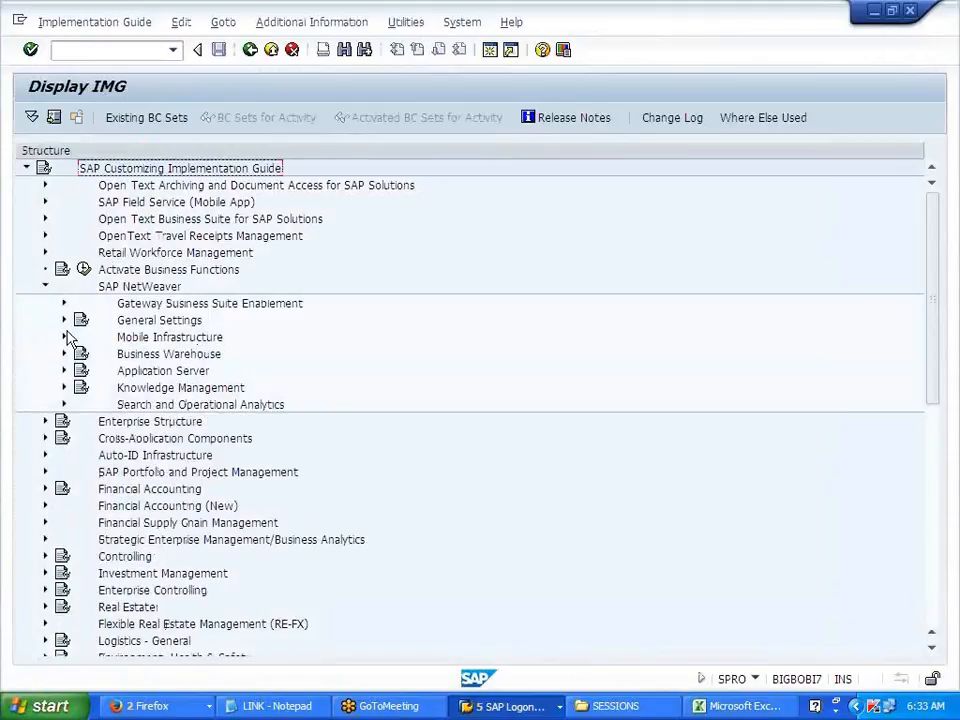
click(64, 320)
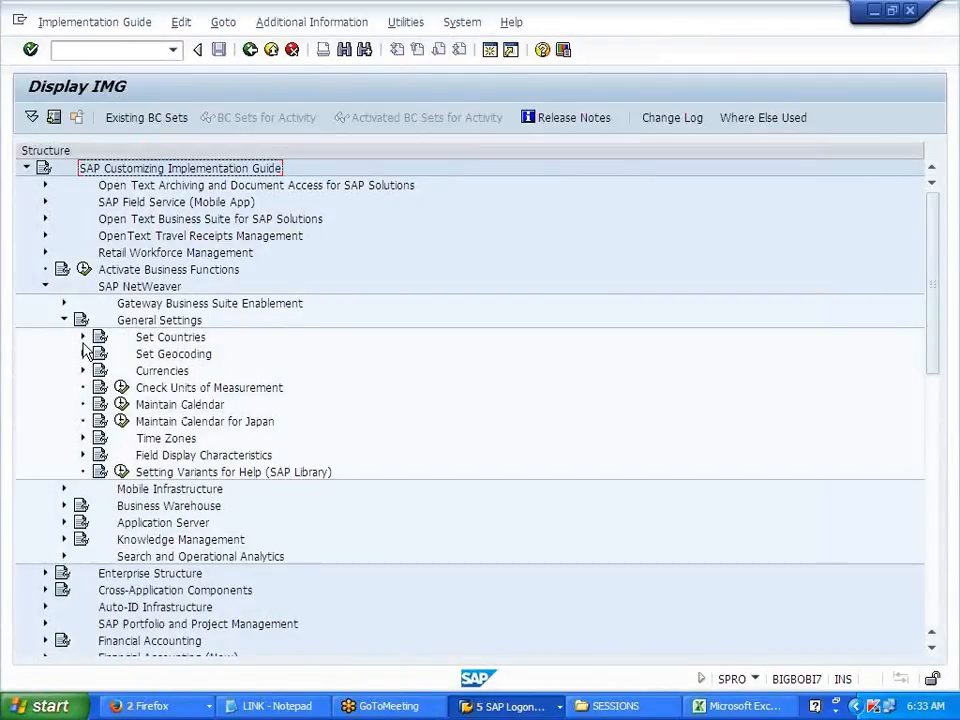
click(83, 338)
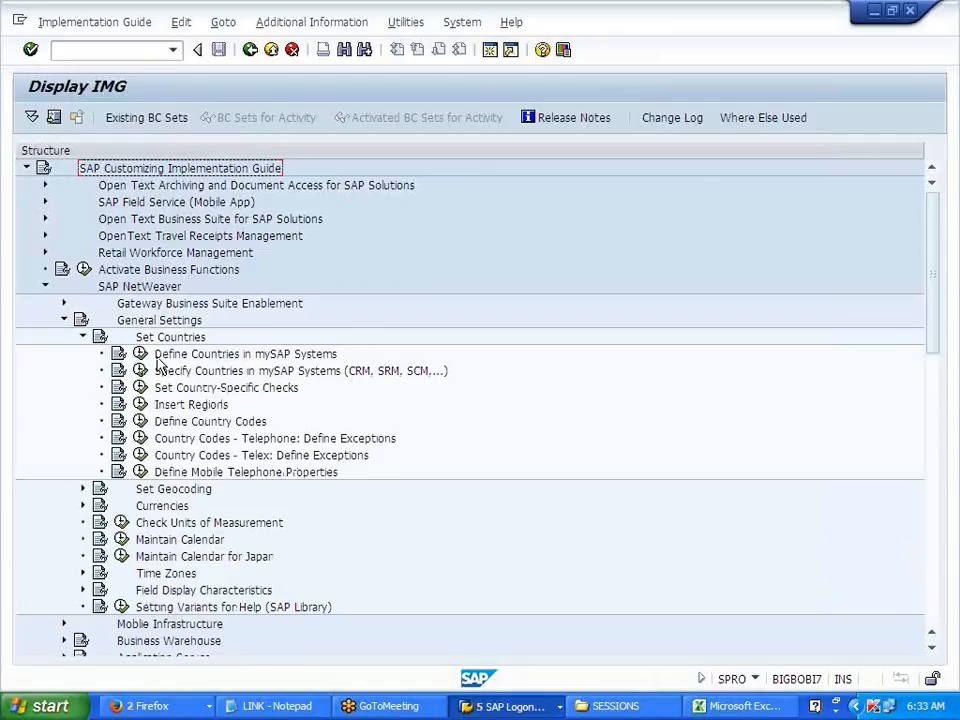
click(208, 357)
click(141, 355)
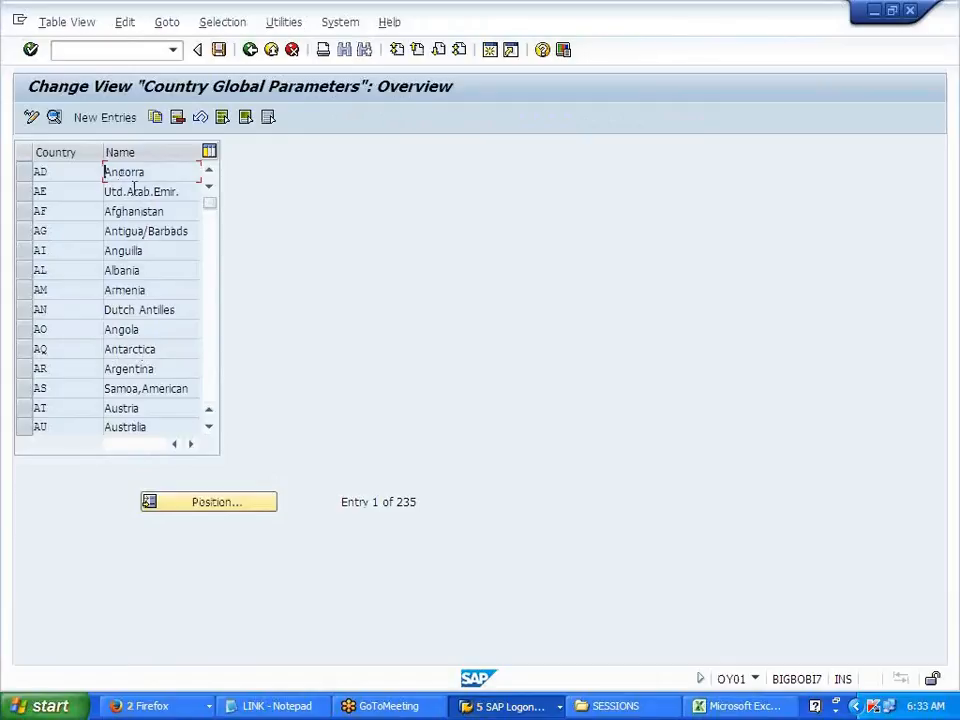
Review the country global parameters of the United Arab Emirates and Australia, including their hard currencies.
double_click(137, 191)
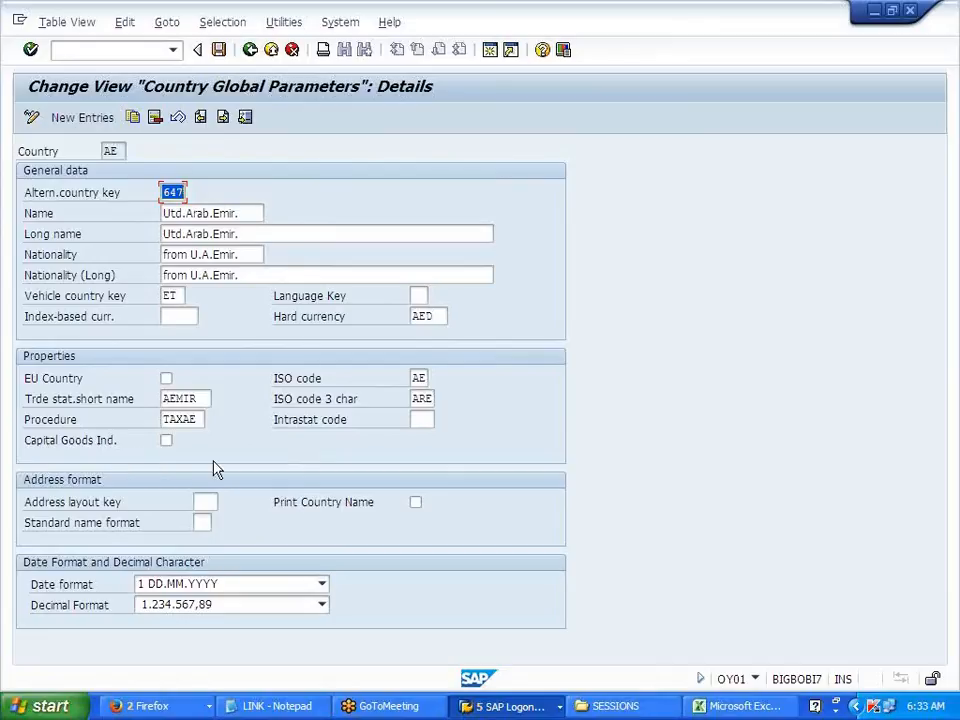
click(253, 57)
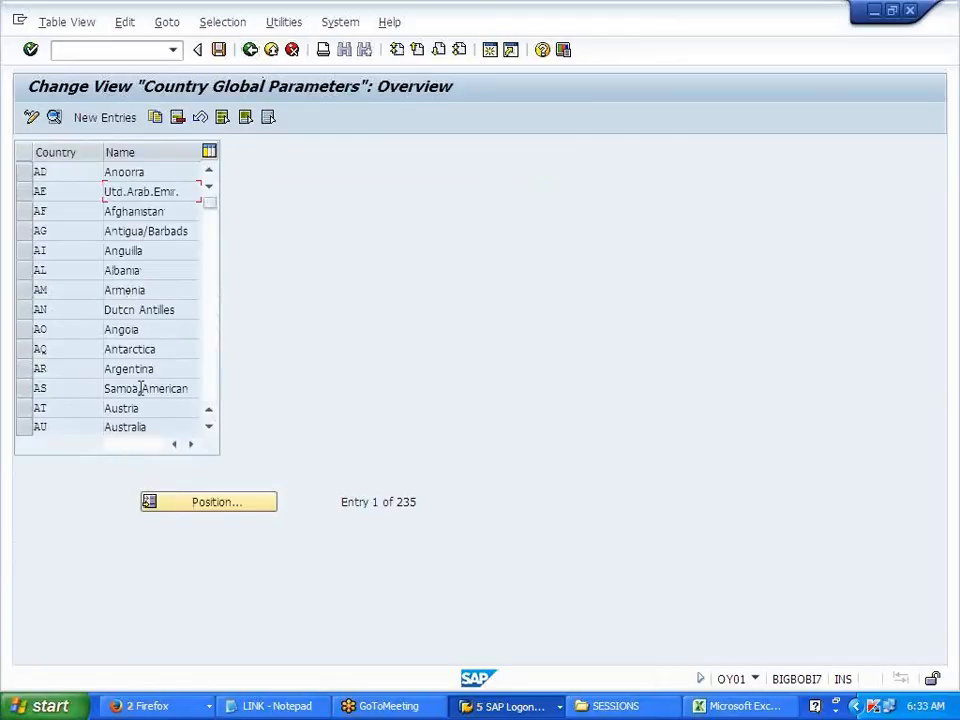
scroll(141, 388, down, 2)
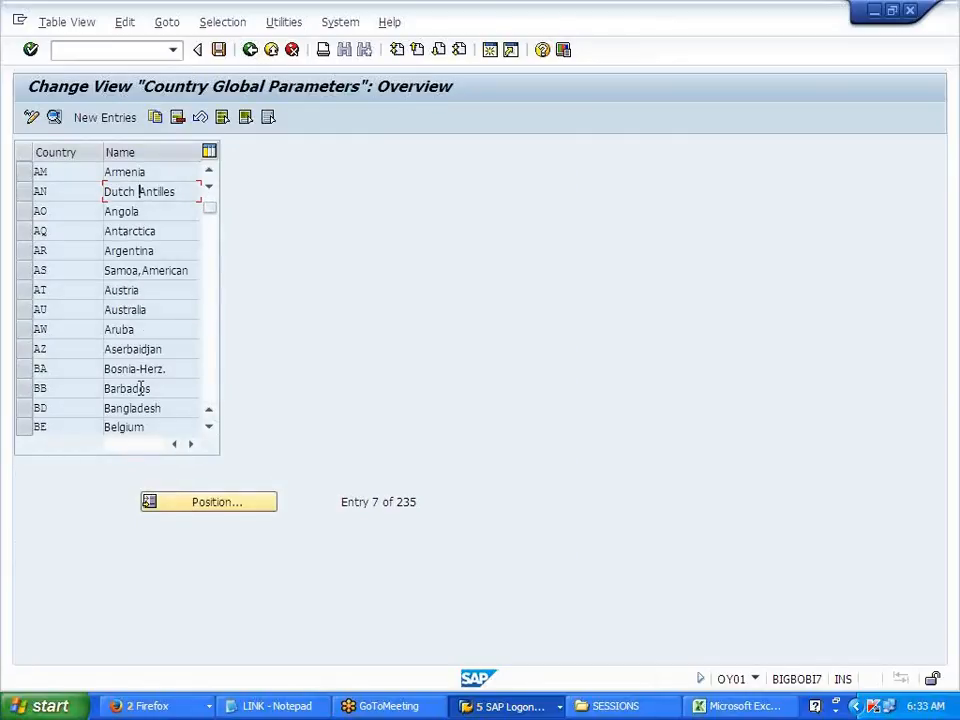
double_click(146, 309)
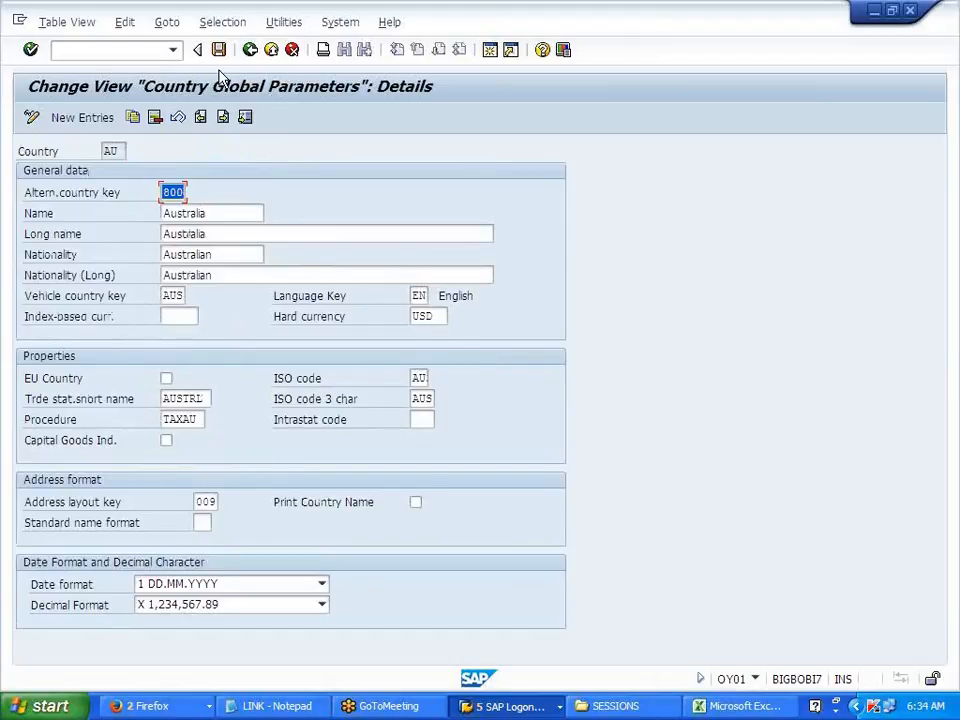
click(251, 49)
Check Canada's hard currency and index-based currency in its country parameters, and return to the implementation guide.
scroll(145, 378, down, 10)
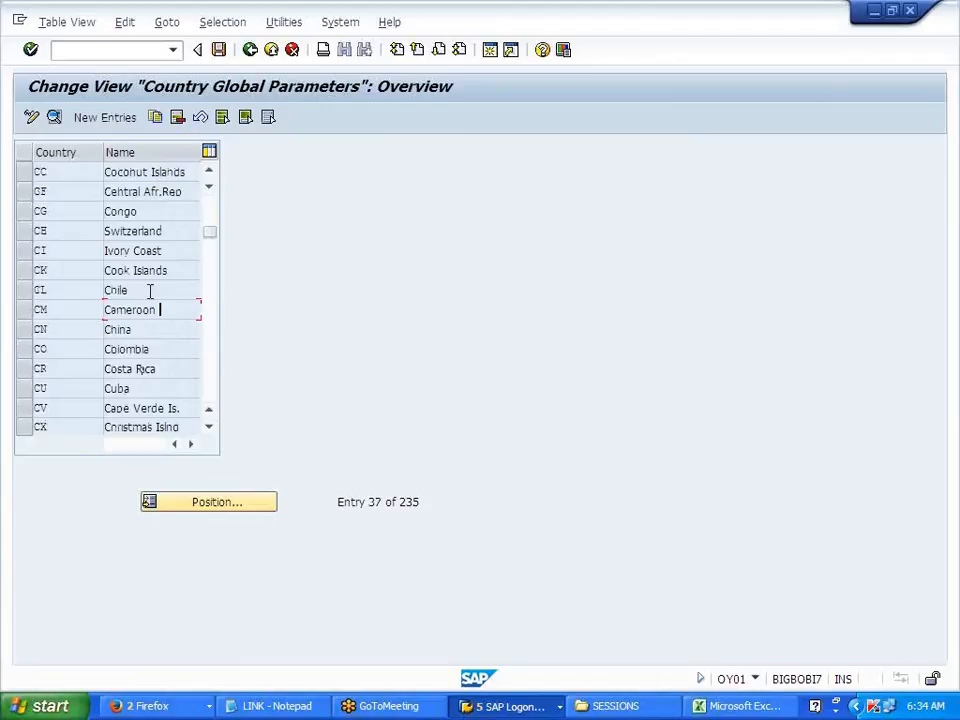
scroll(145, 336, up, 1)
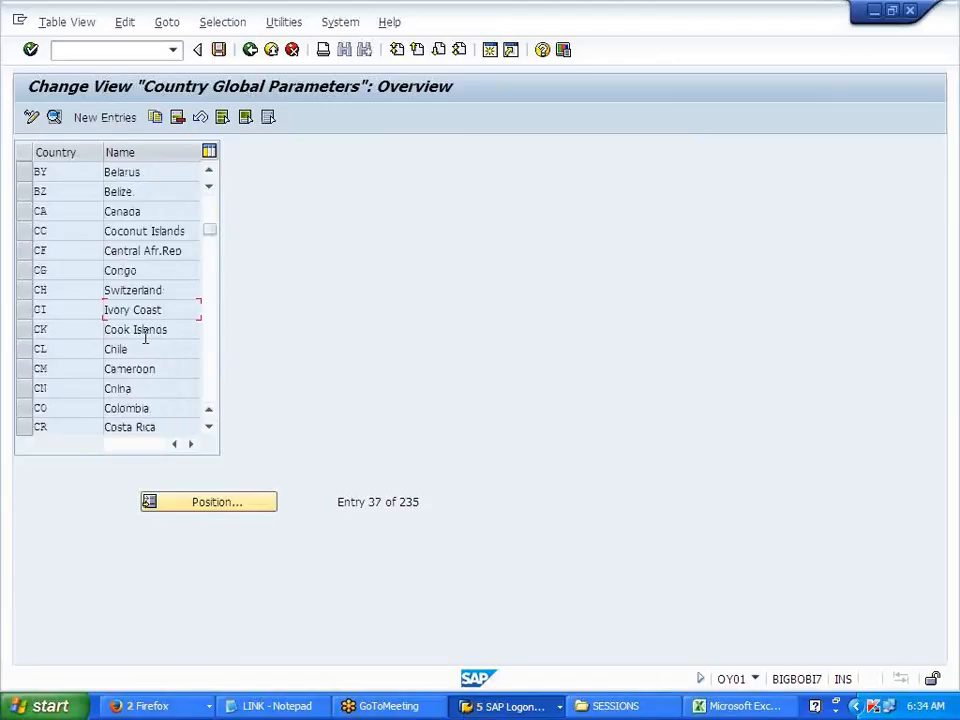
double_click(148, 211)
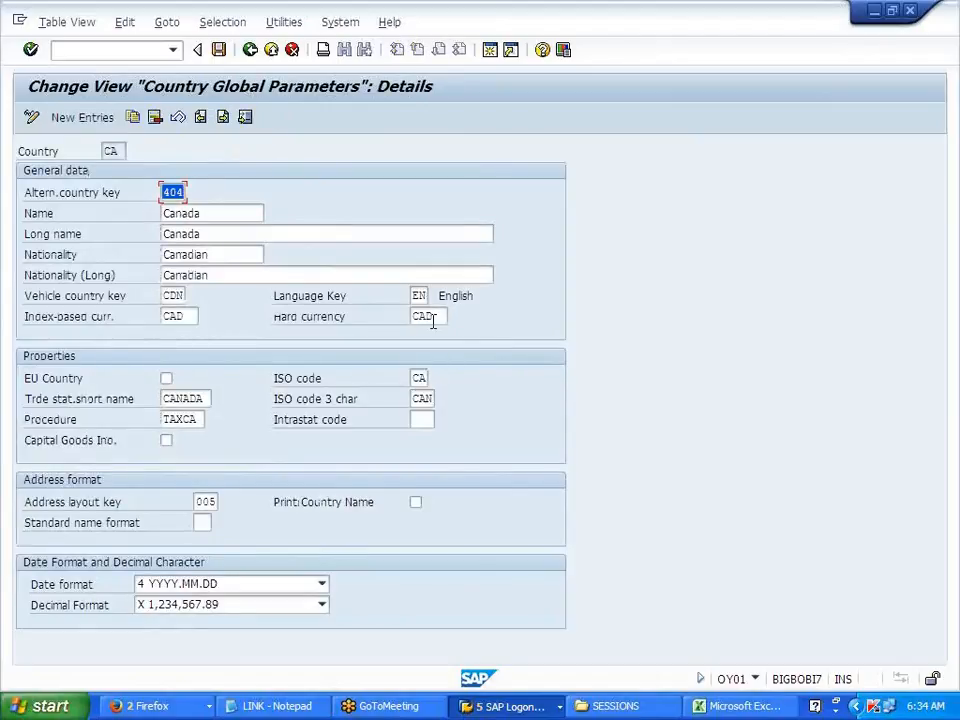
click(432, 318)
click(198, 318)
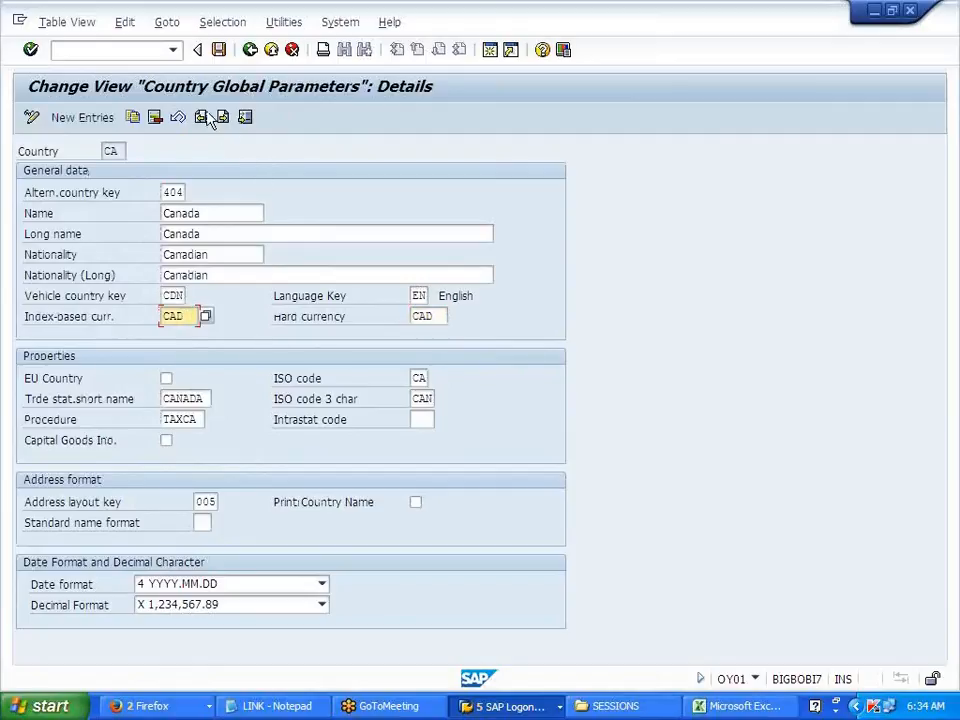
click(250, 50)
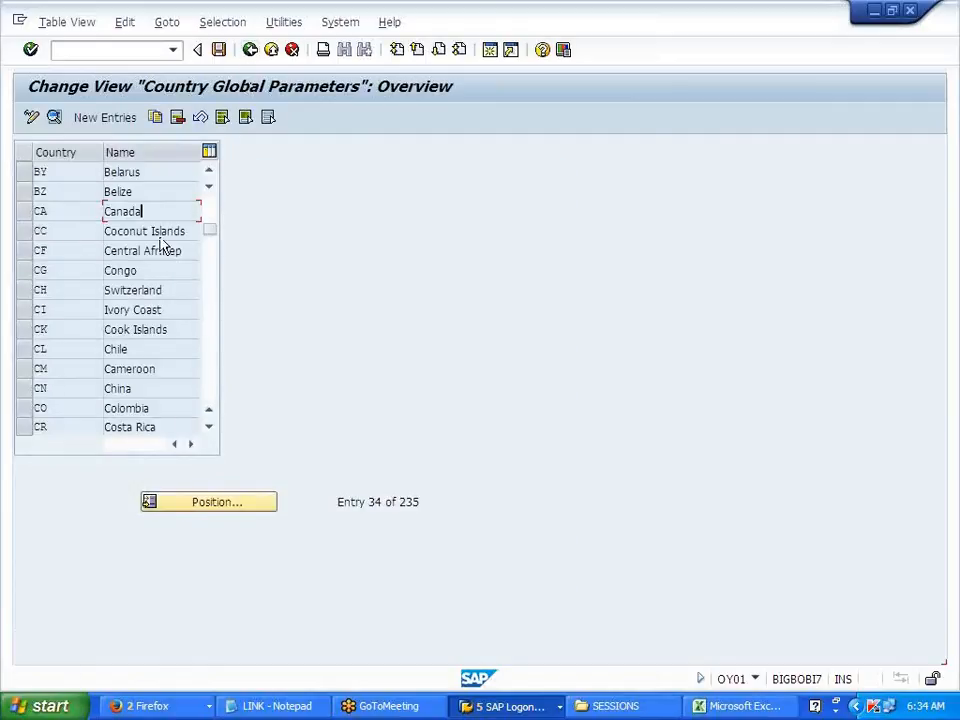
click(257, 53)
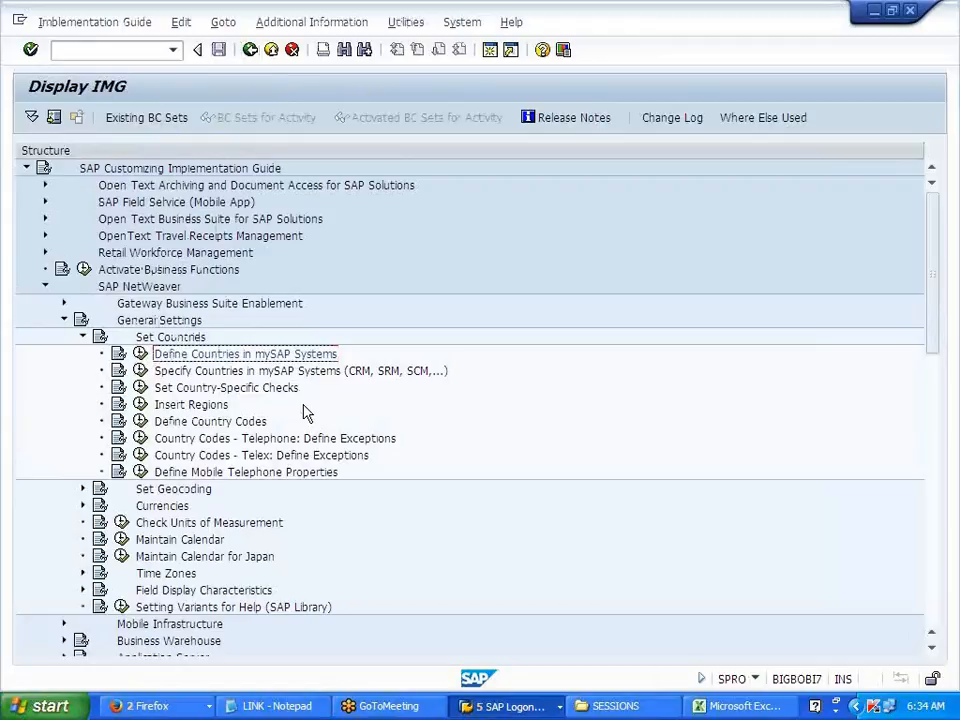
Collapse Set Countries and open the Check Exchange Rate Types activity under Currencies.
click(83, 337)
click(84, 371)
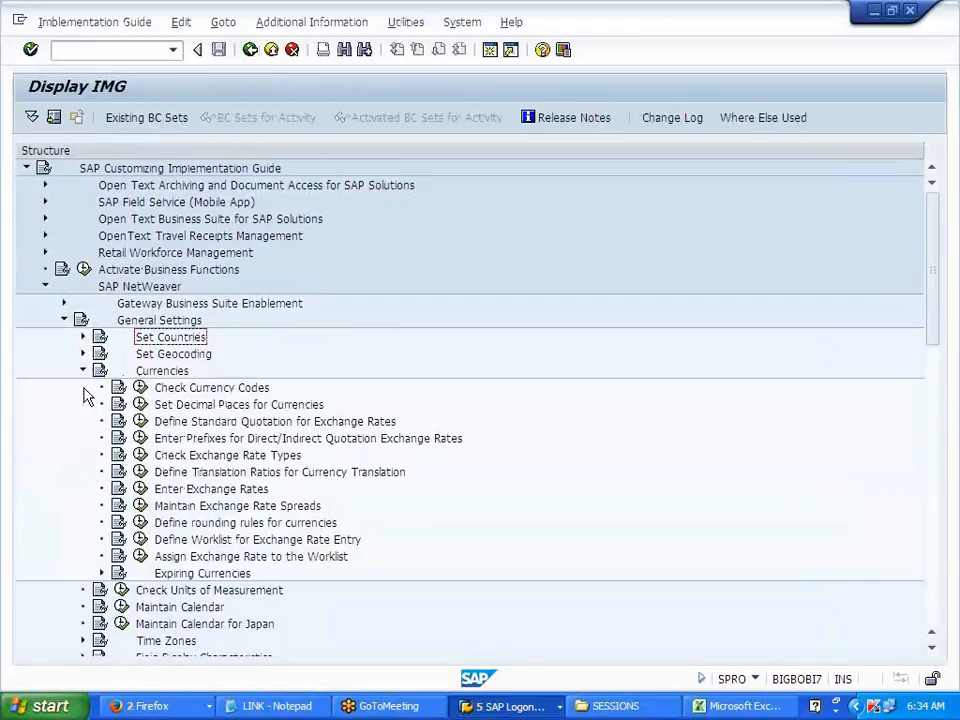
click(225, 457)
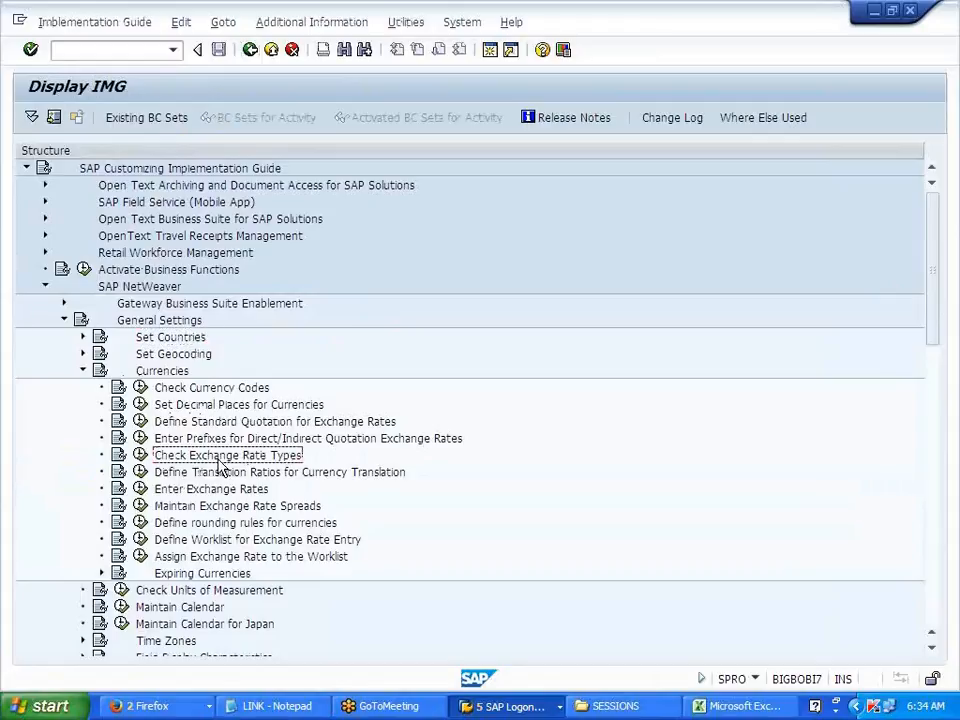
click(140, 457)
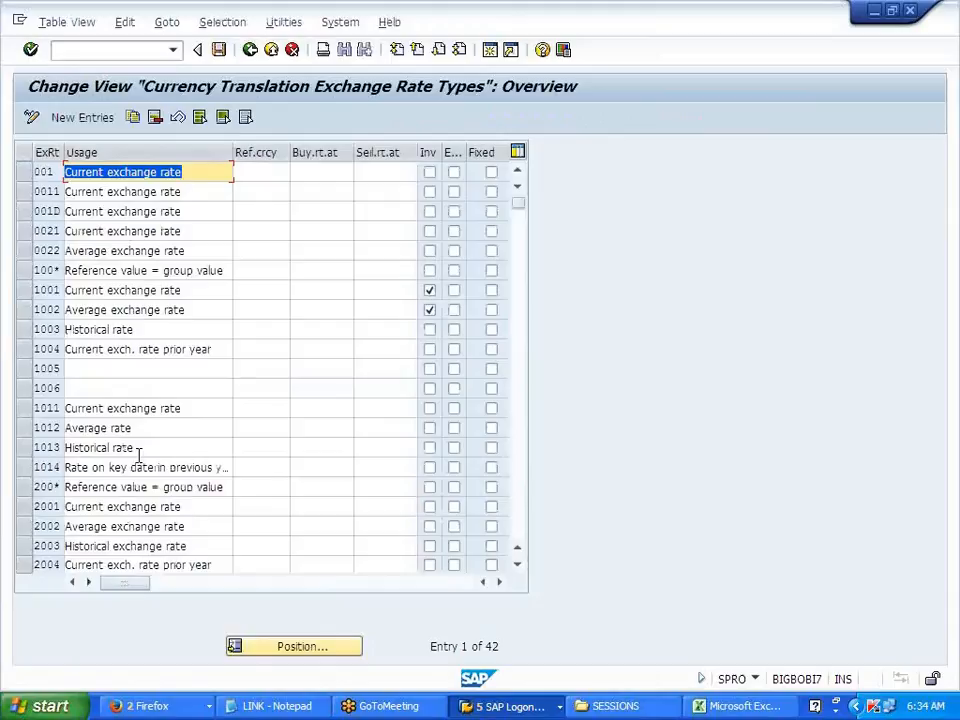
Position the list at exchange rate type M and widen the Usage column to show the full descriptions.
click(316, 647)
text(M)
key(Return)
click(37, 172)
drag(28, 169, 39, 170)
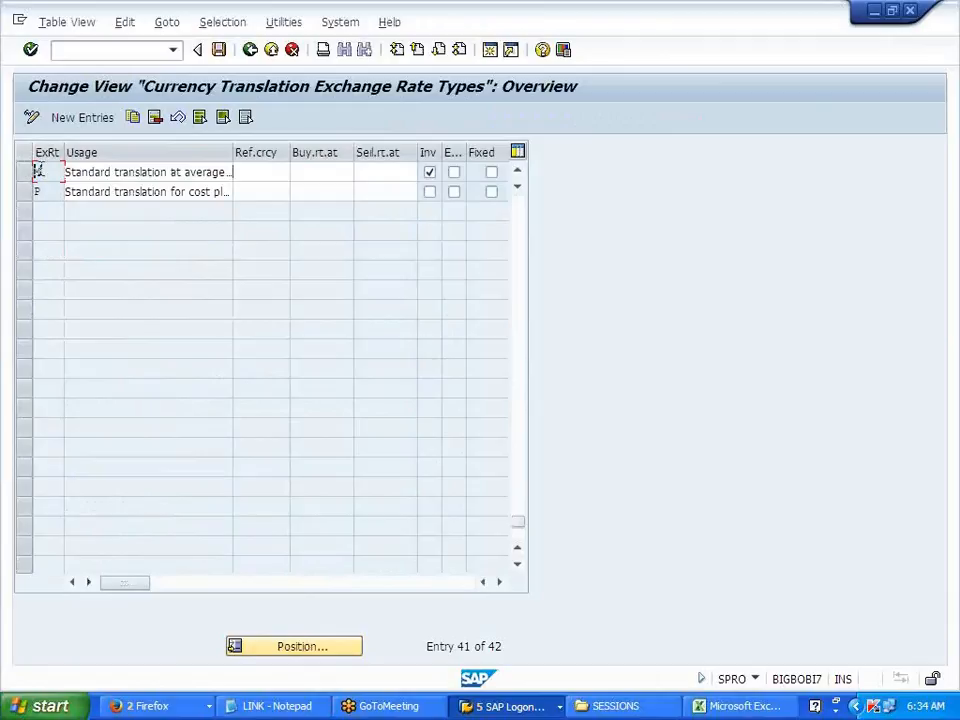
click(33, 172)
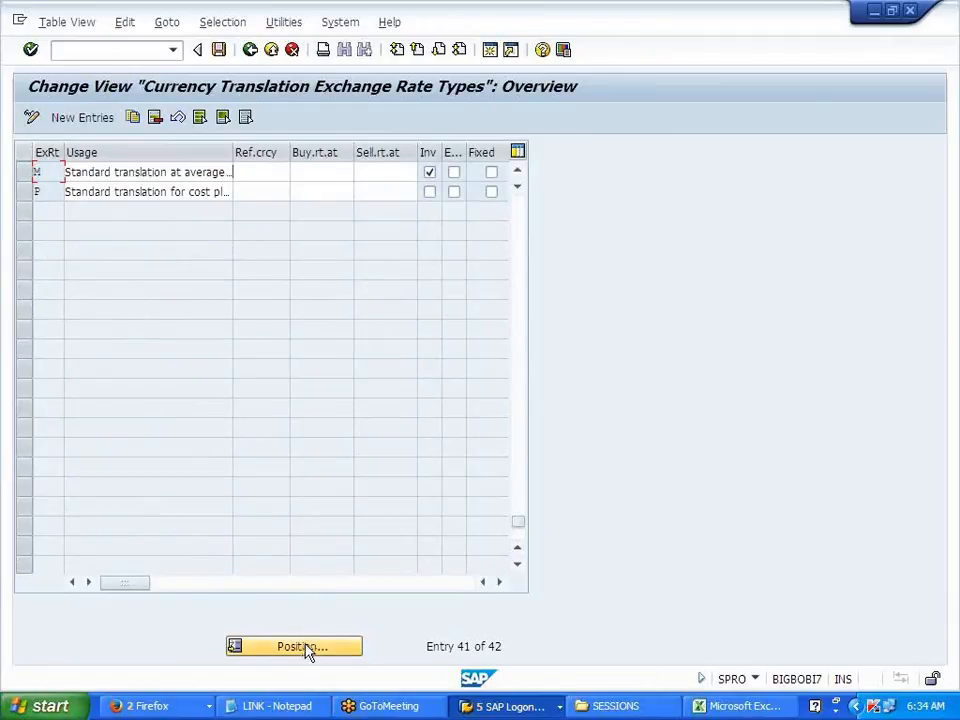
drag(232, 152, 266, 152)
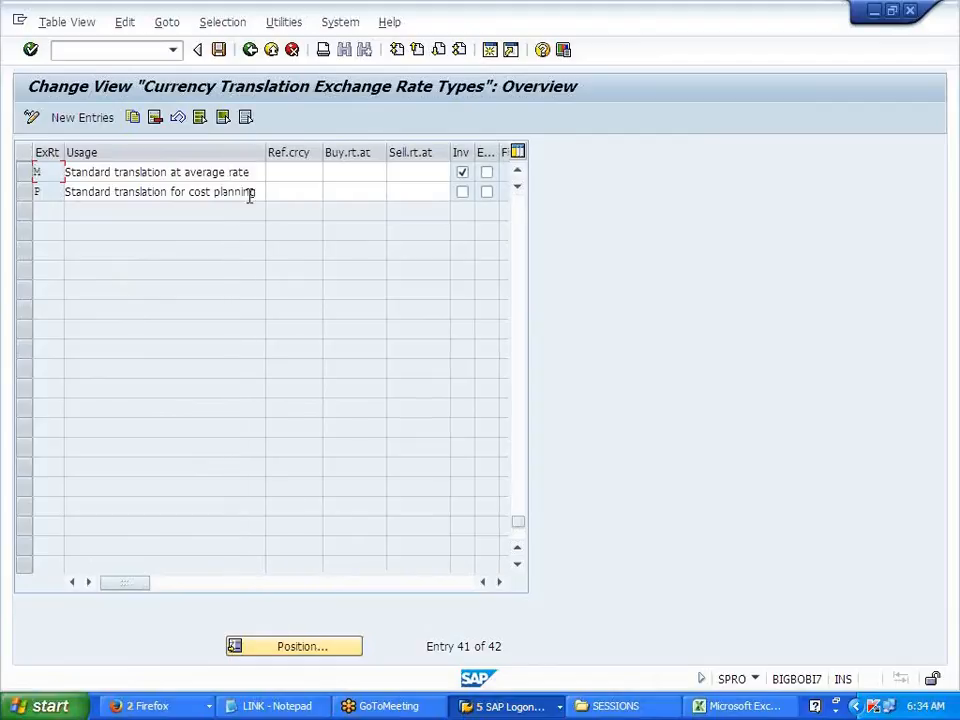
Position the list at exchange rate type B and examine the usage of rate types B and G.
click(318, 652)
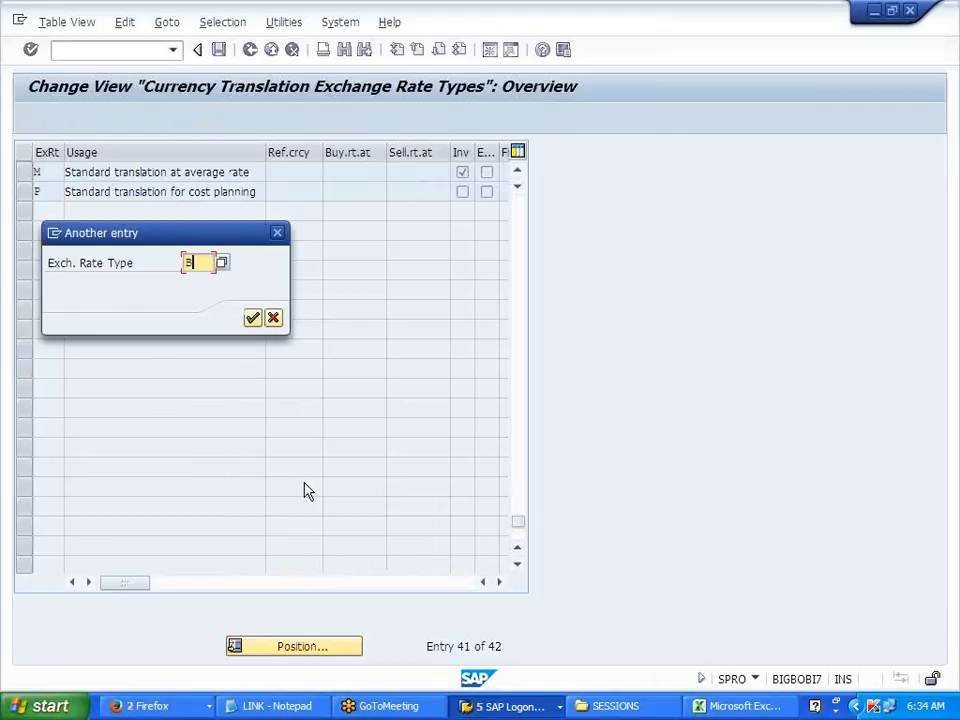
key(Return)
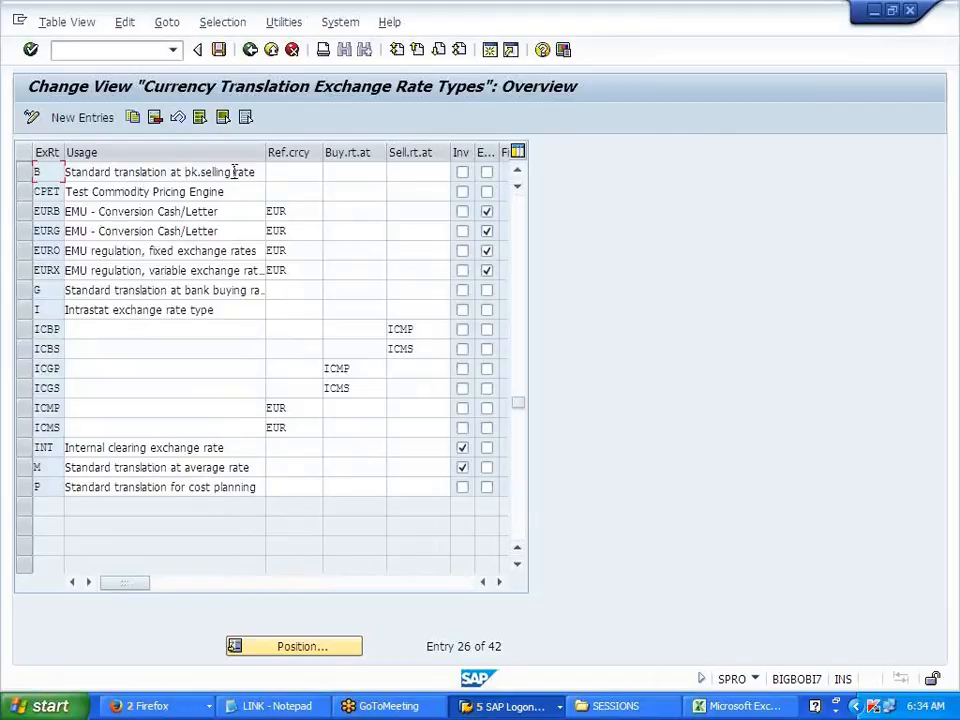
click(733, 707)
click(733, 707)
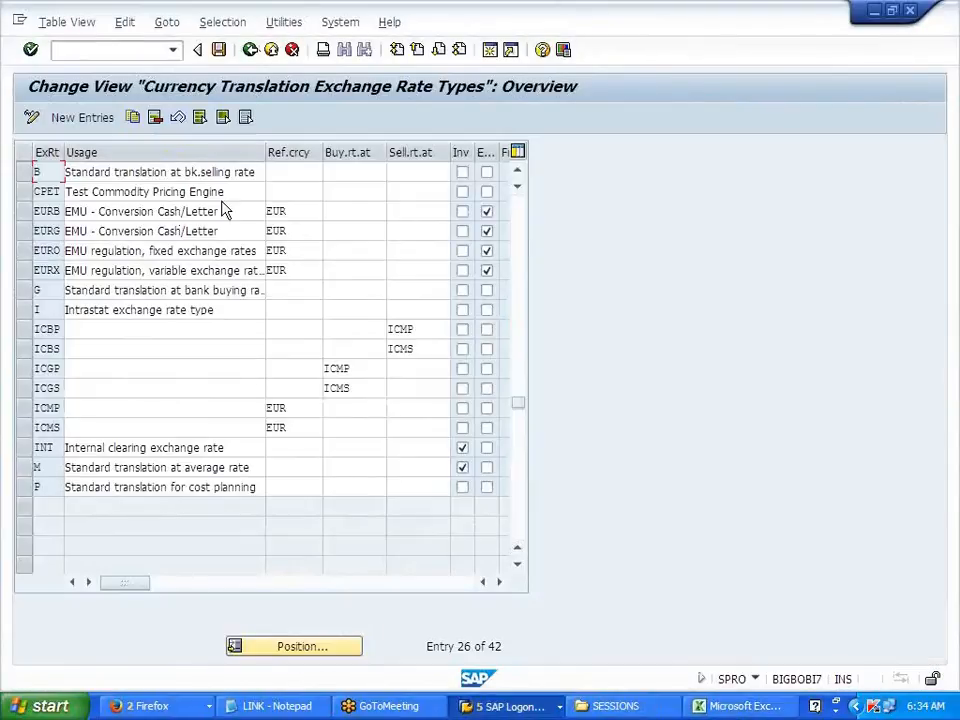
click(38, 290)
click(250, 291)
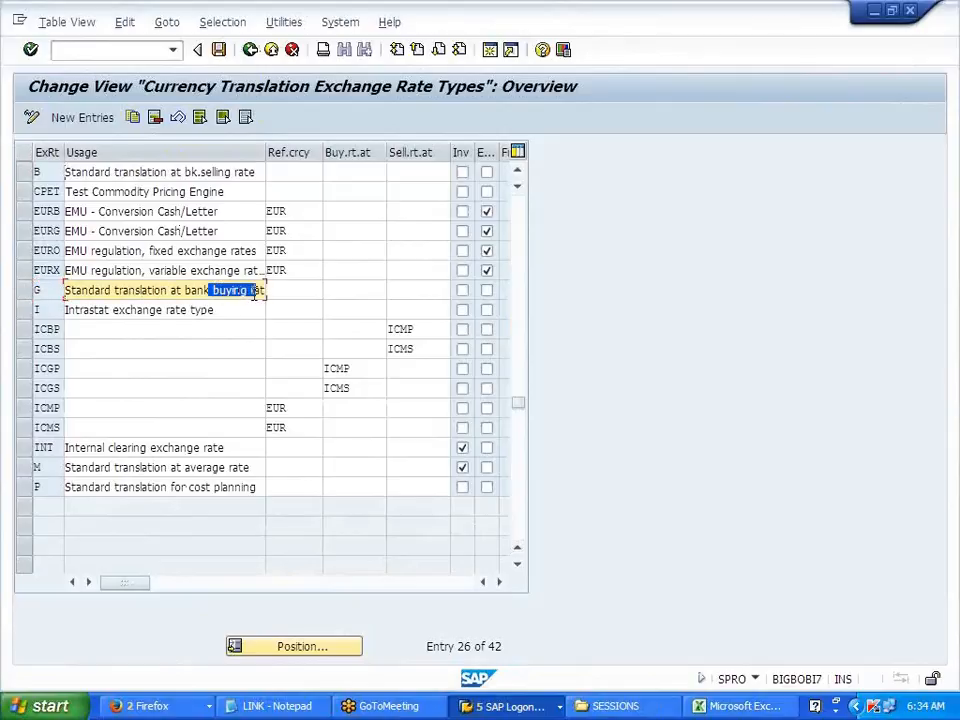
Display the blank new-entries table for exchange rate types and return to the implementation guide without adding any.
click(78, 120)
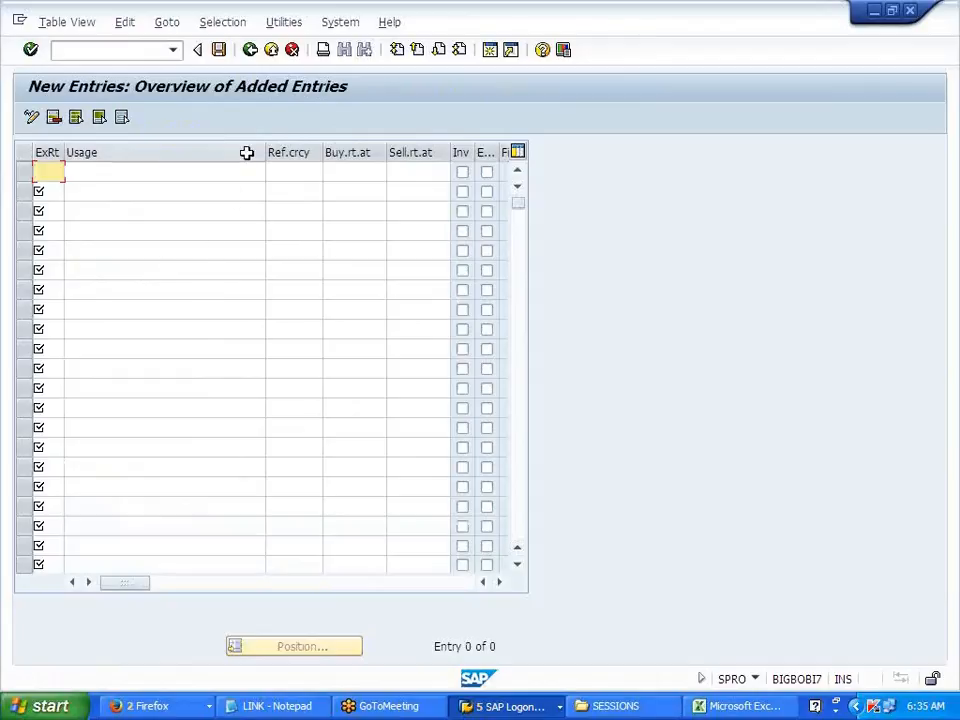
click(250, 52)
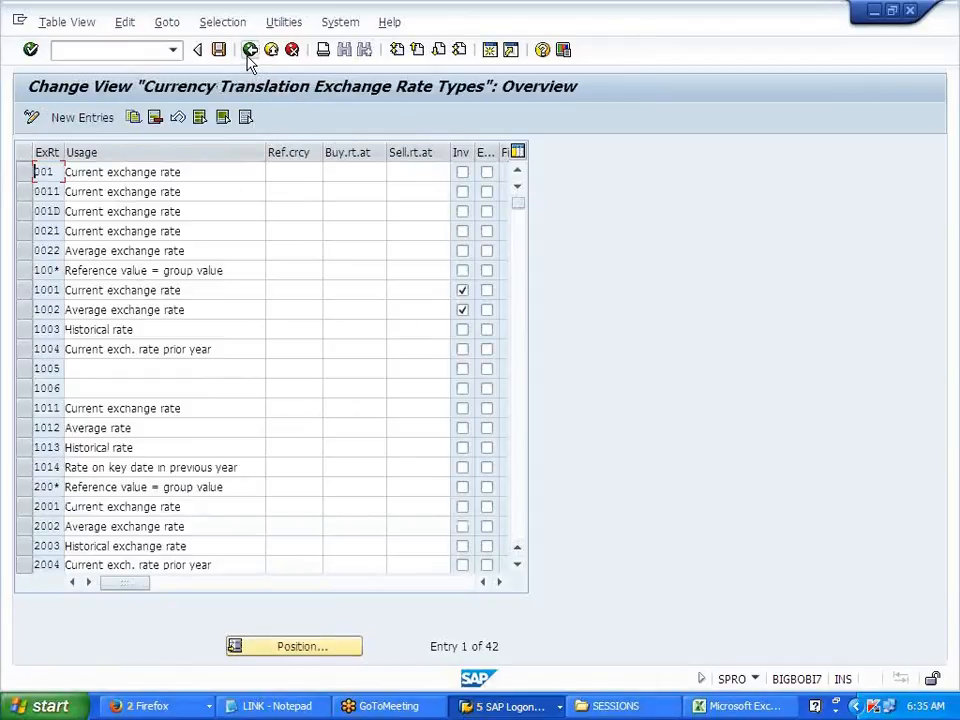
click(249, 55)
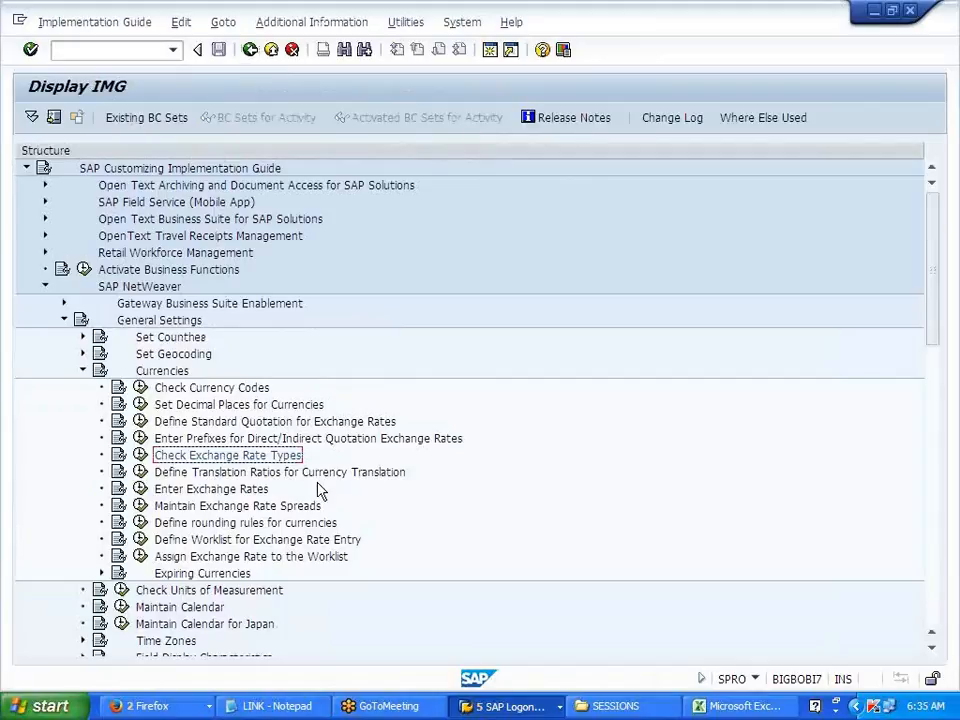
Open the Define Translation Ratios for Currency Translation activity, agreeing to continue past the warning about inconsistencies.
click(318, 477)
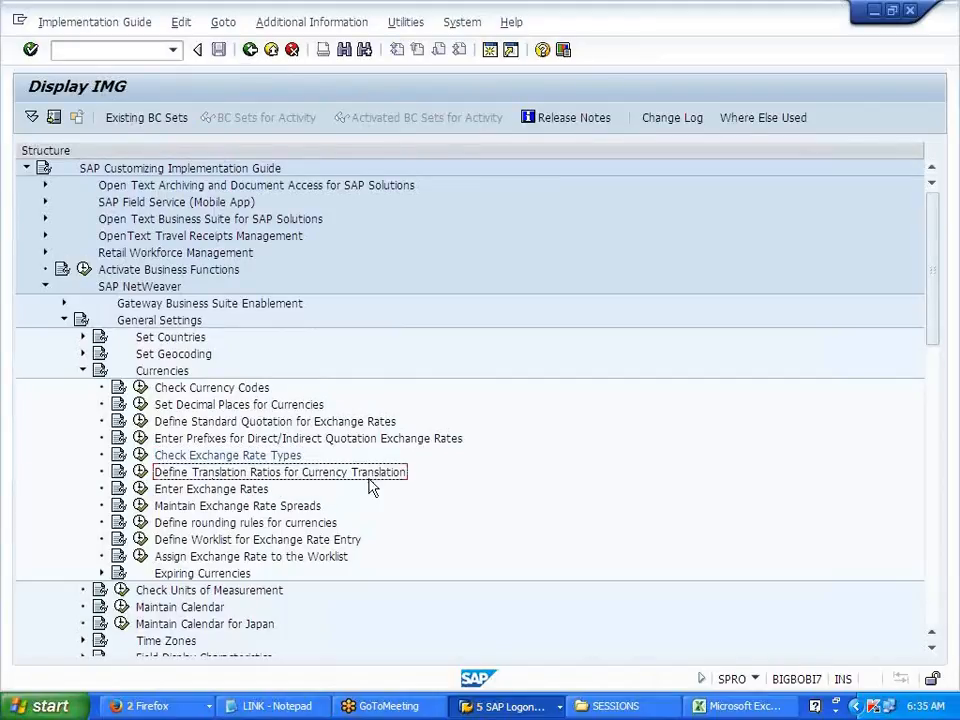
click(140, 473)
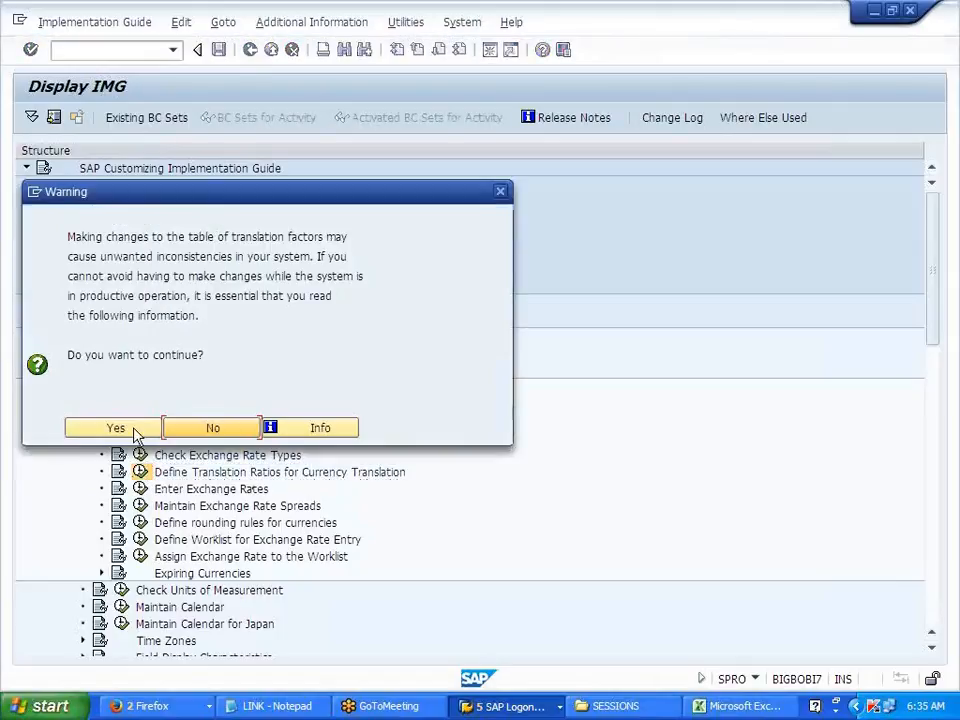
click(116, 428)
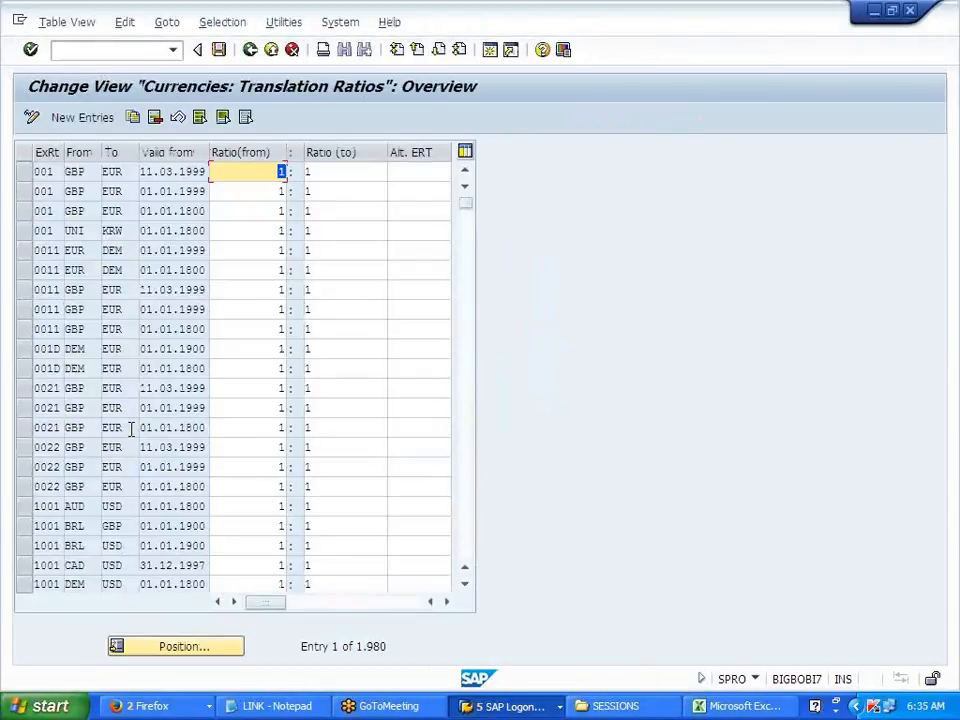
Position the translation ratios at exchange rate type M from USD to INR and examine both ratio values of that entry.
click(185, 646)
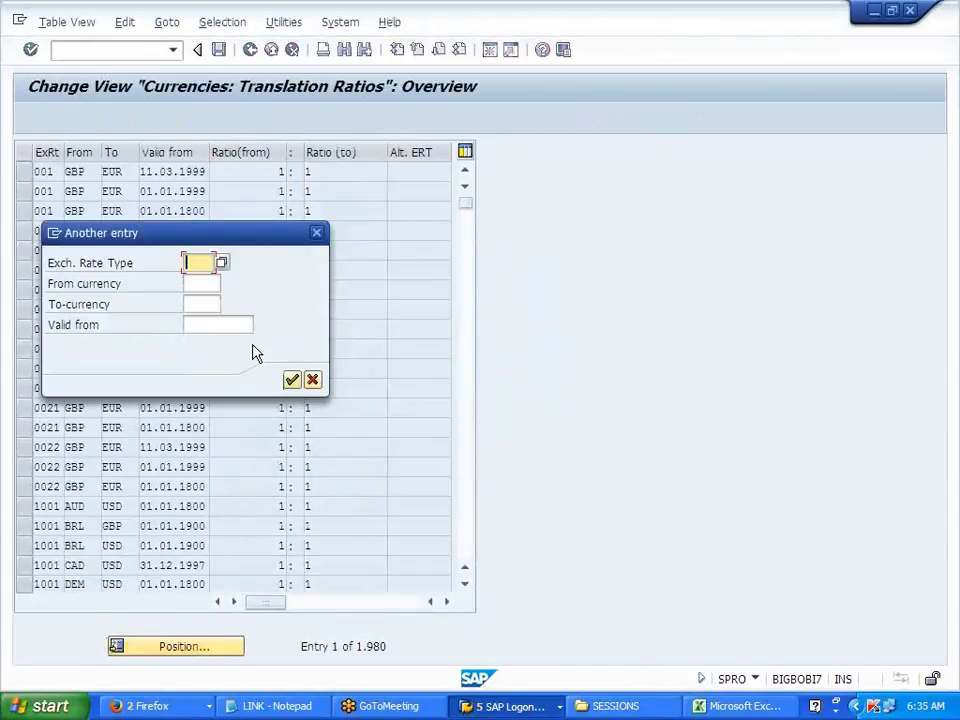
key(Tab)
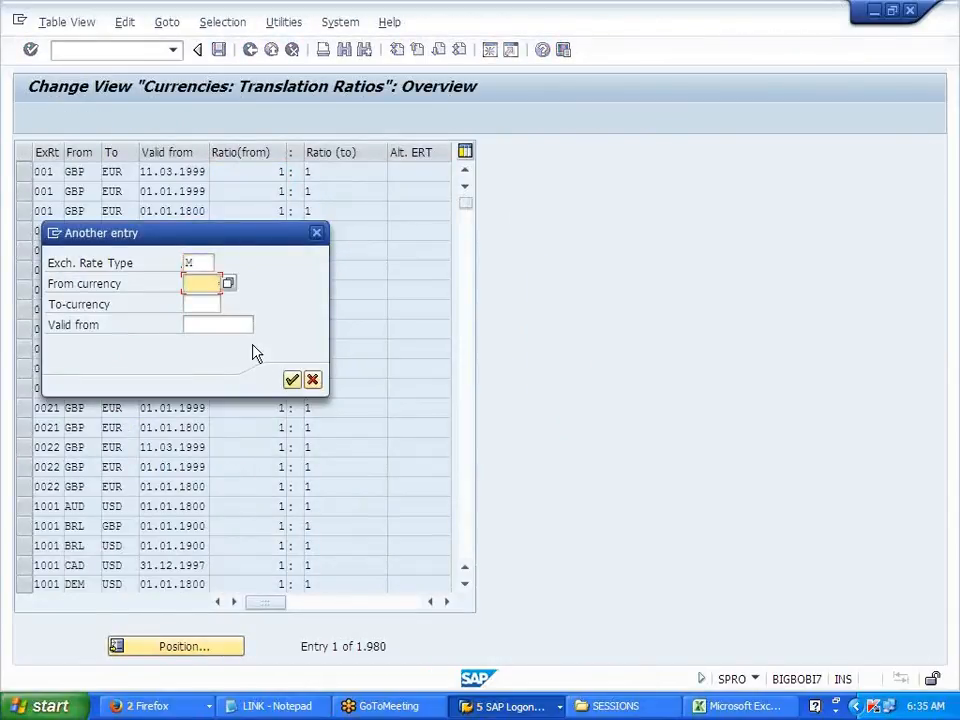
text(IN)
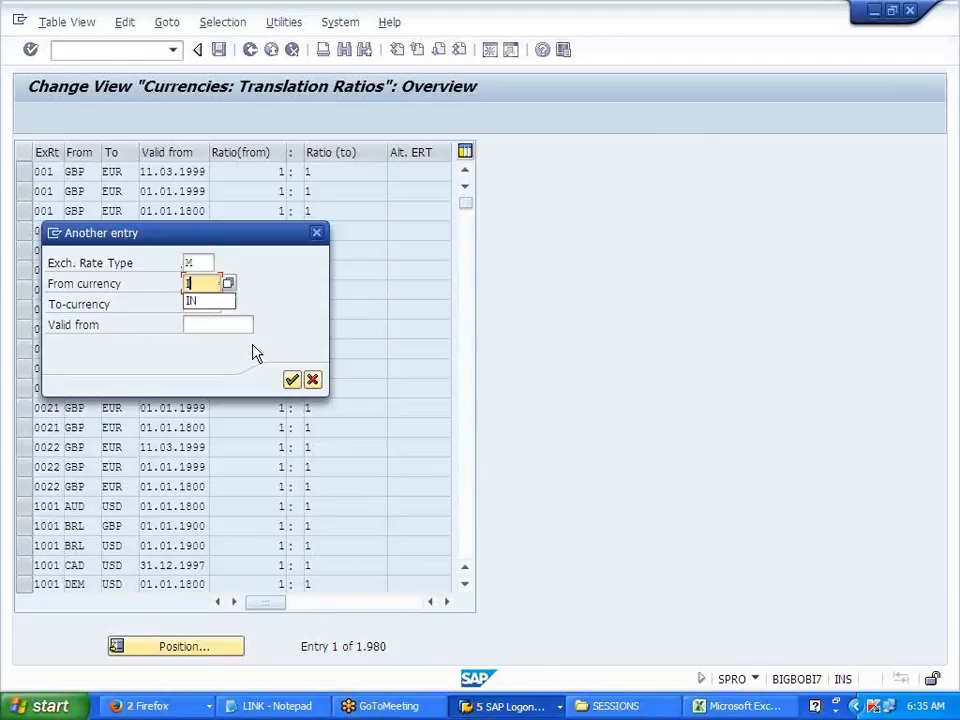
key(BackSpace)
key(BackSpace)
text(USD)
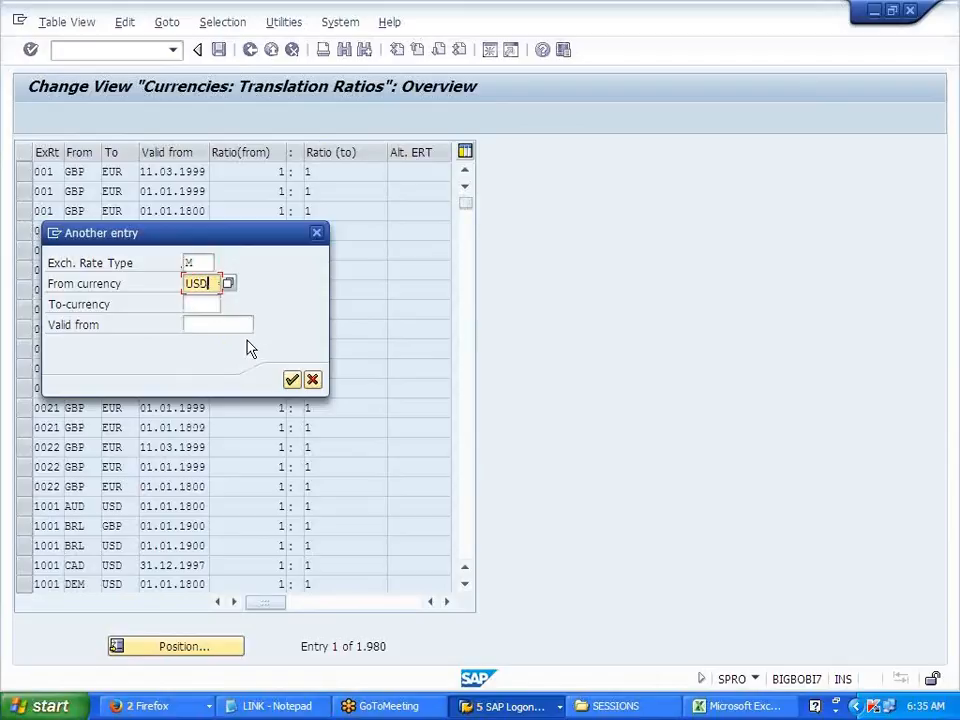
key(Tab)
text(IN)
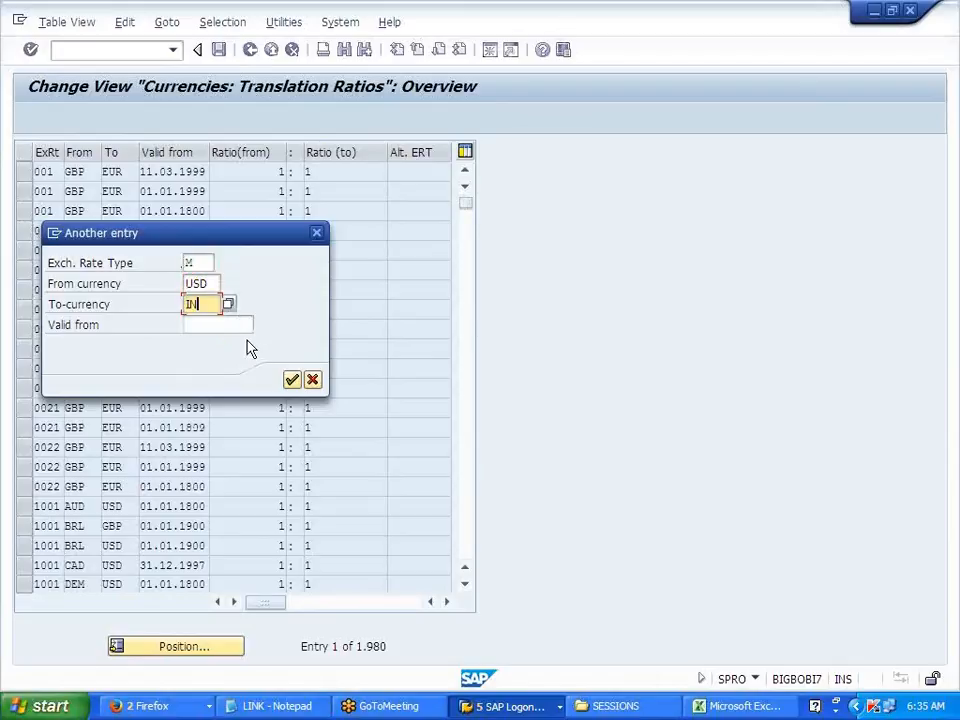
key(Return)
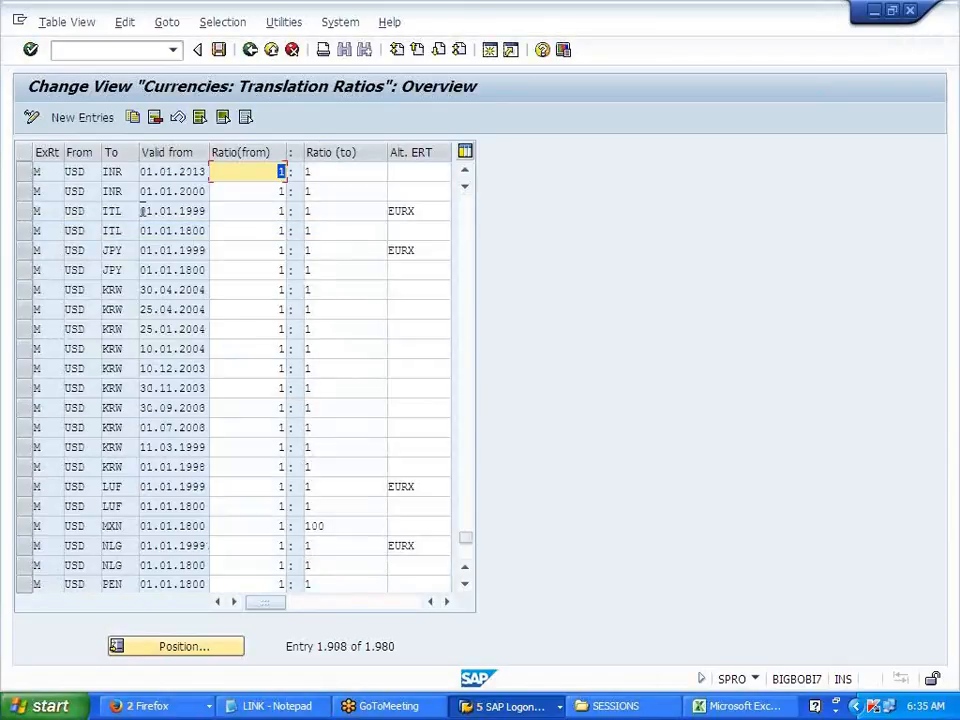
click(258, 166)
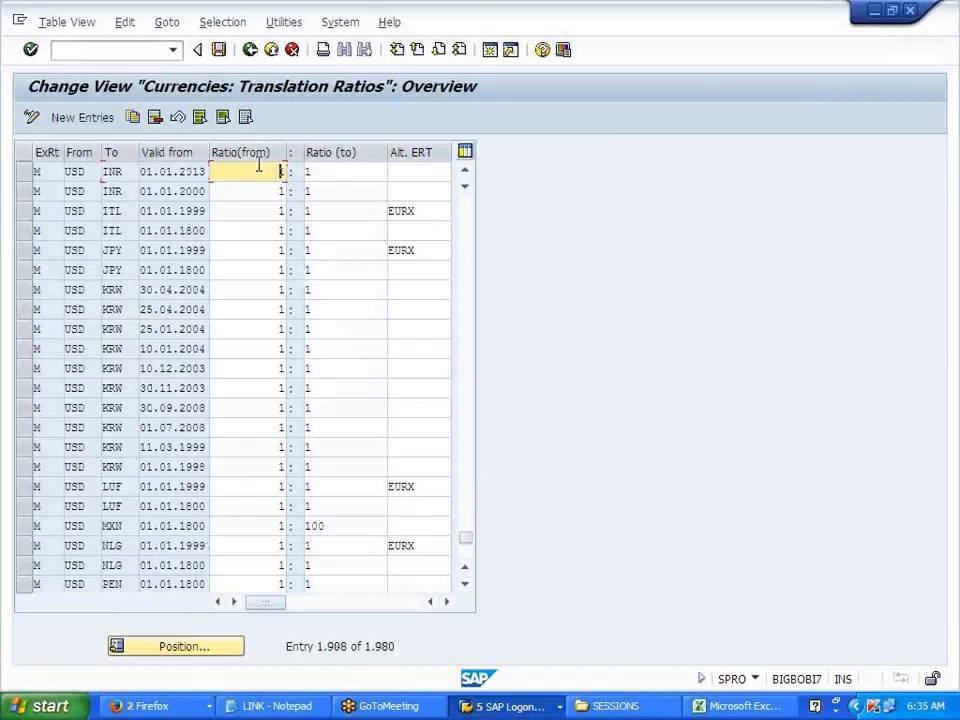
click(338, 171)
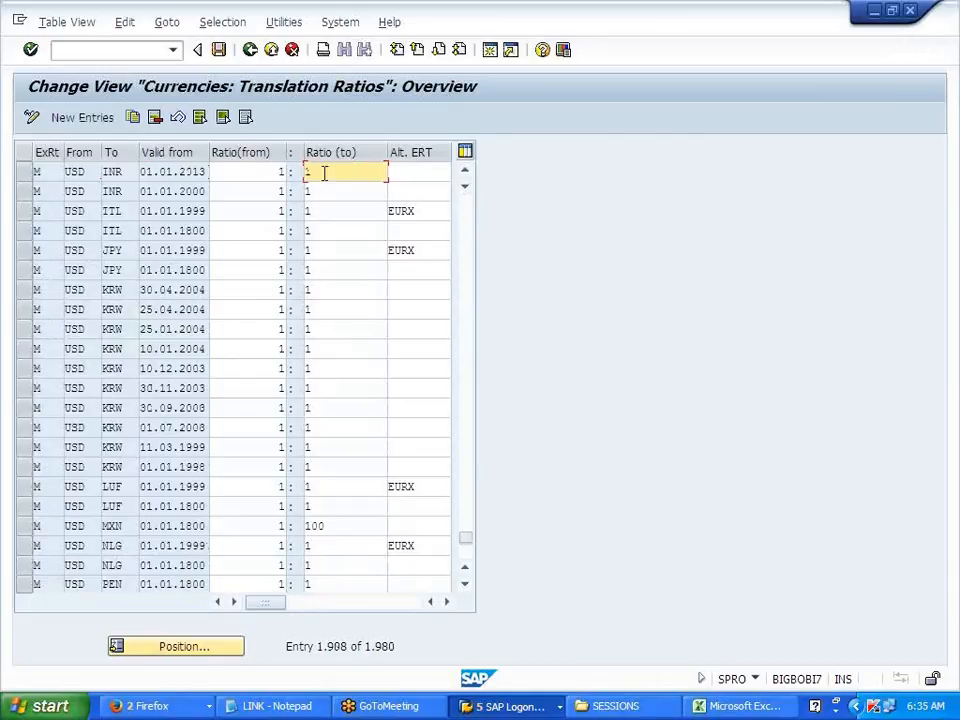
drag(132, 172, 98, 172)
Position the translation ratios at exchange rate type M from INR to USD and examine the currency pair.
click(176, 650)
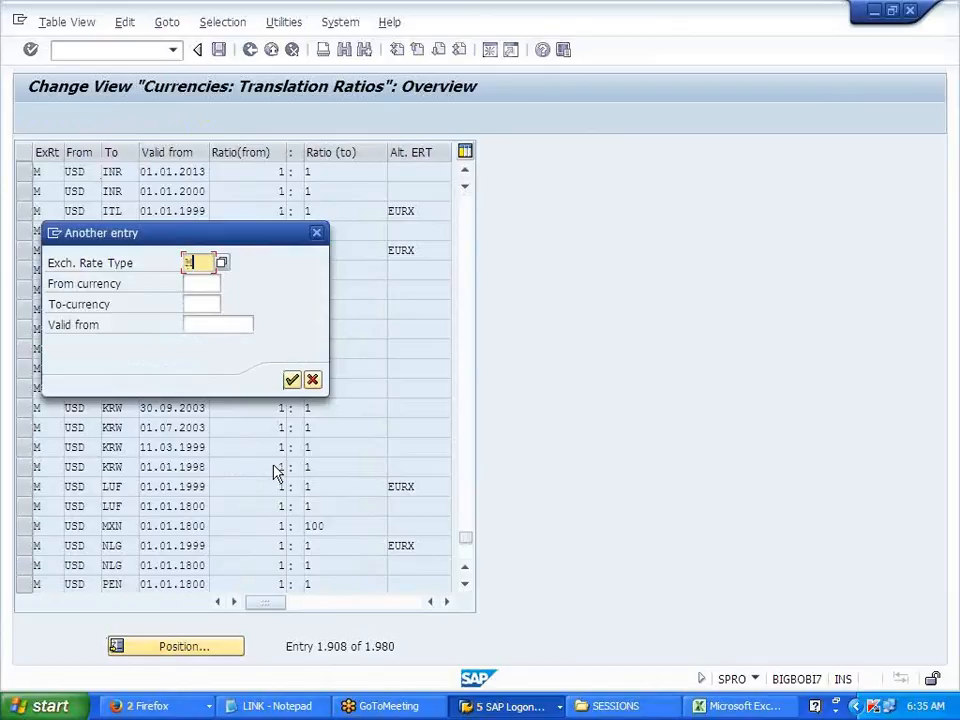
key(Tab)
text(INR)
key(Tab)
text(U)
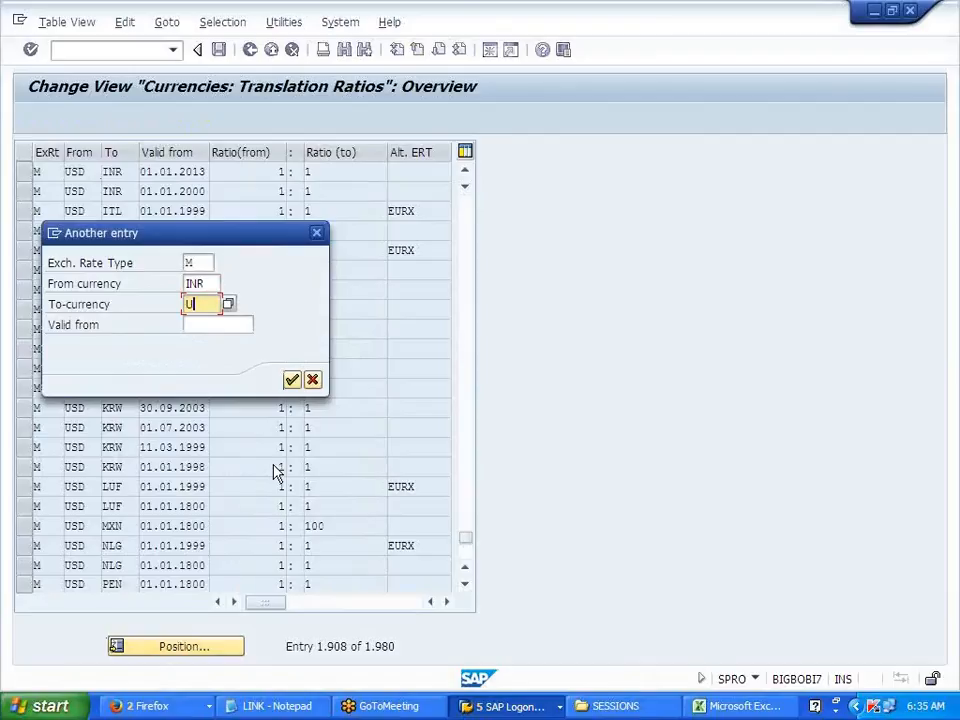
text(SD)
key(Return)
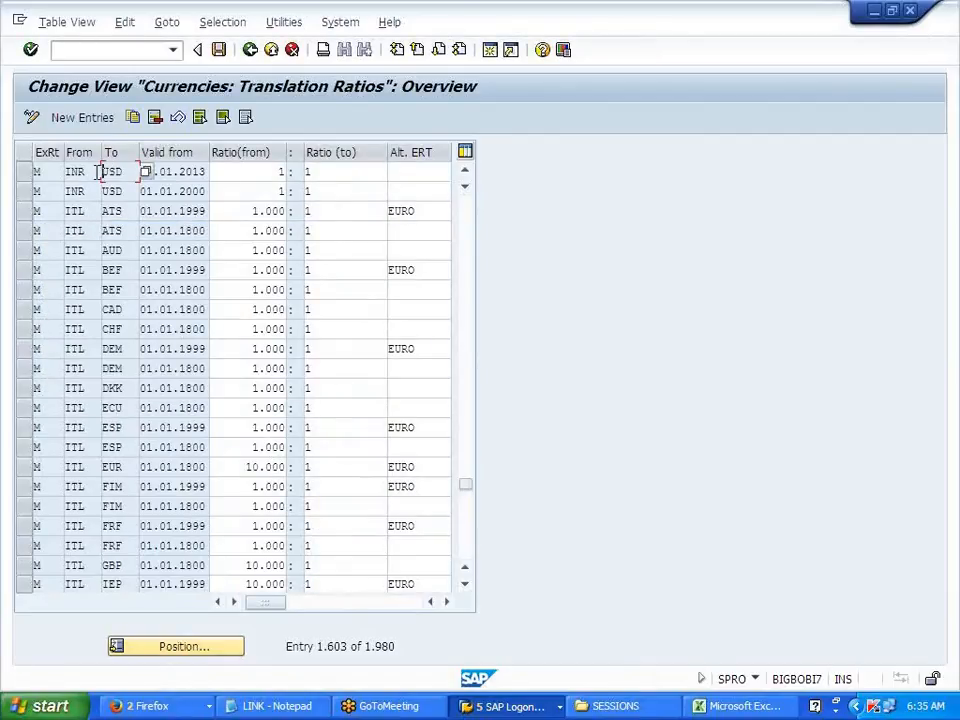
double_click(108, 172)
click(103, 174)
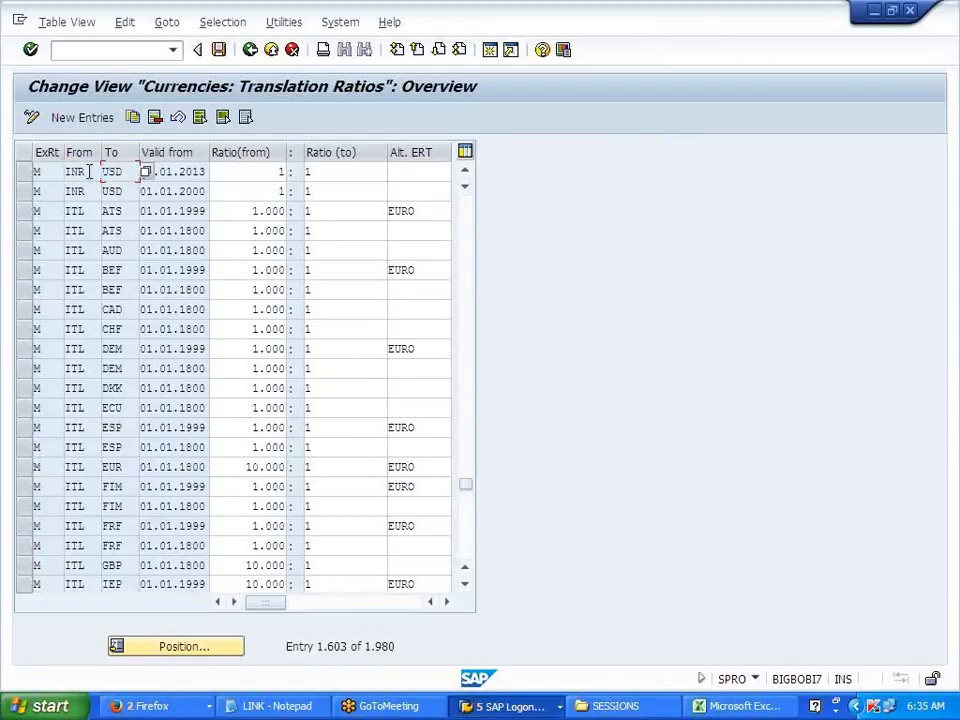
Return to the implementation guide and open the Enter Exchange Rates activity.
click(250, 56)
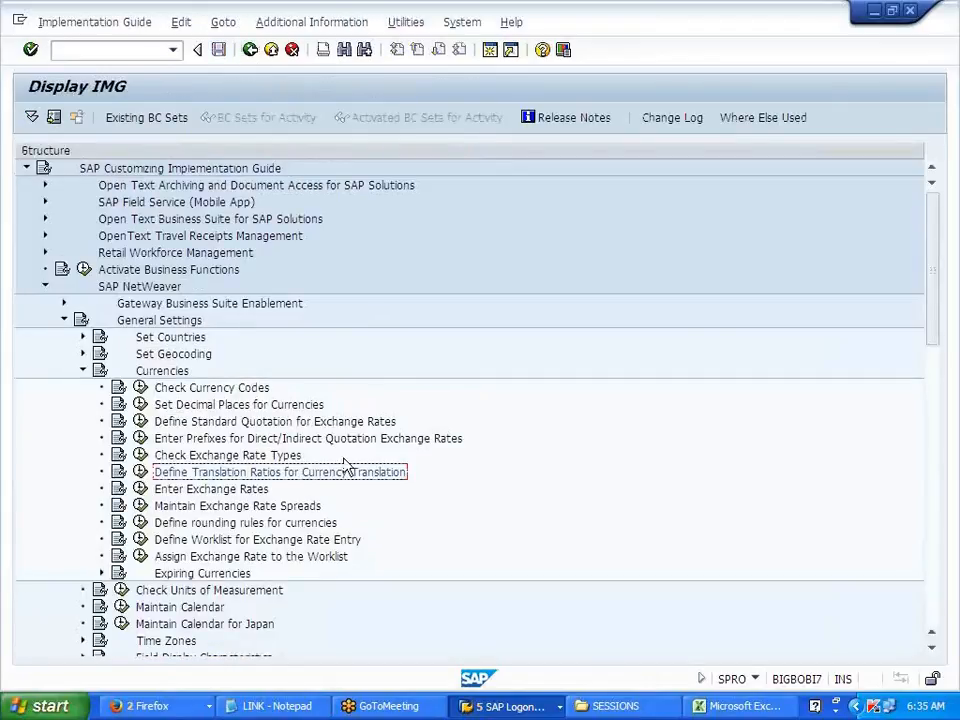
click(242, 490)
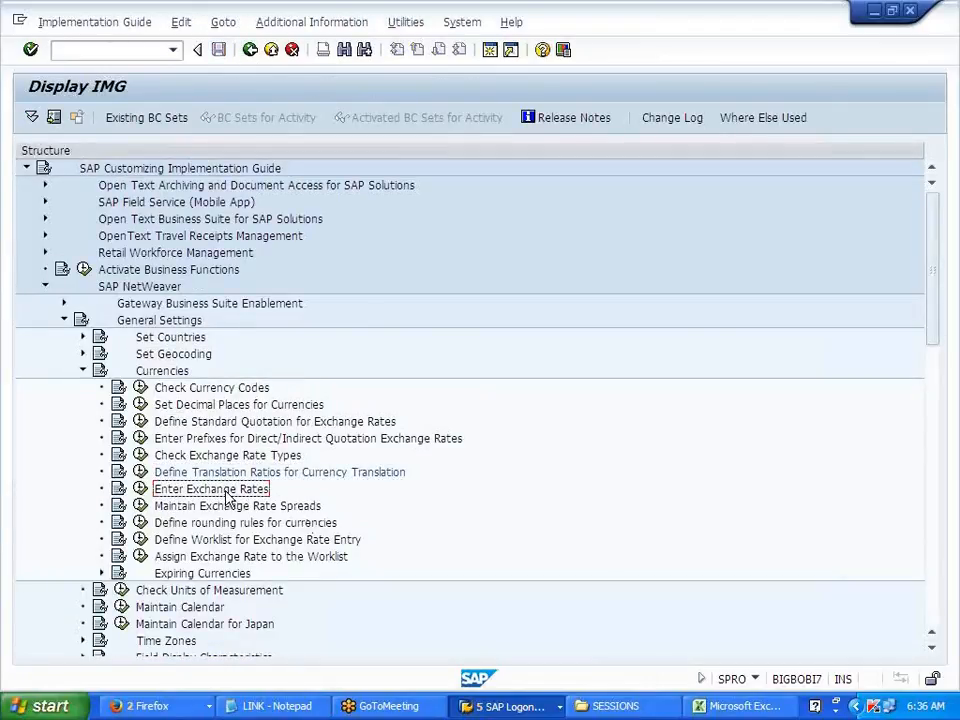
click(141, 489)
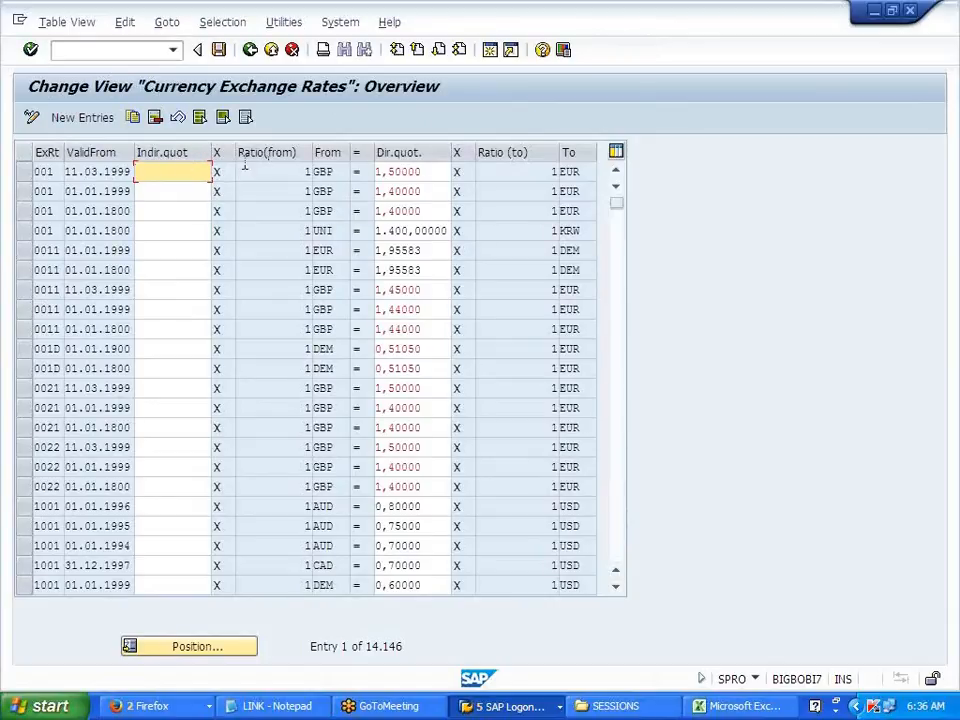
Position the exchange rates at type M from INR to USD and examine the direct quotation of the newest entry.
click(176, 653)
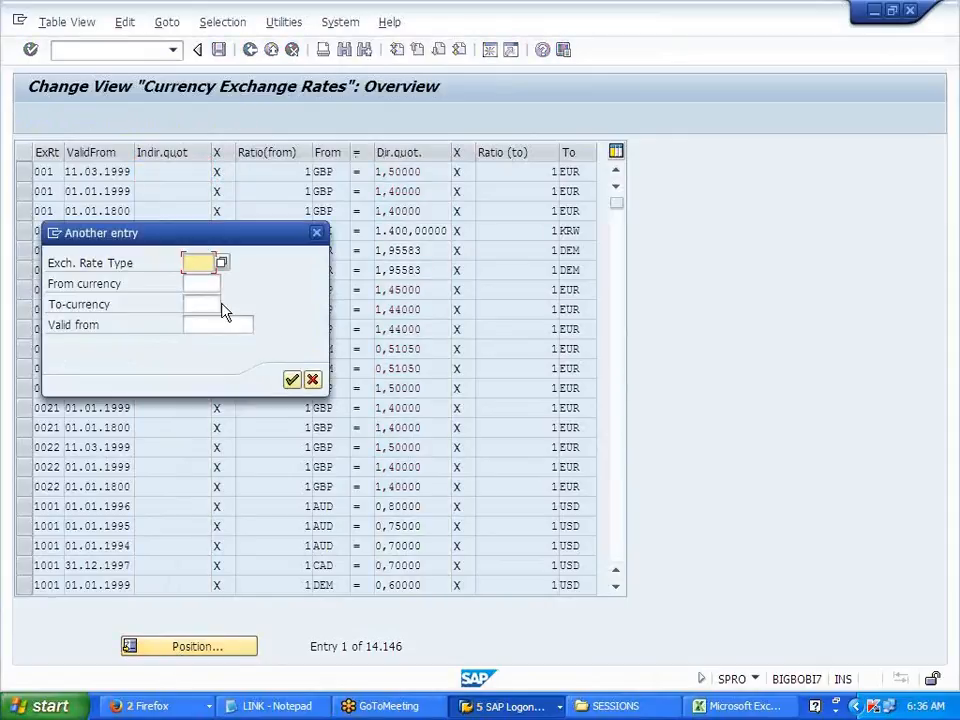
text(M)
click(205, 284)
text(INR)
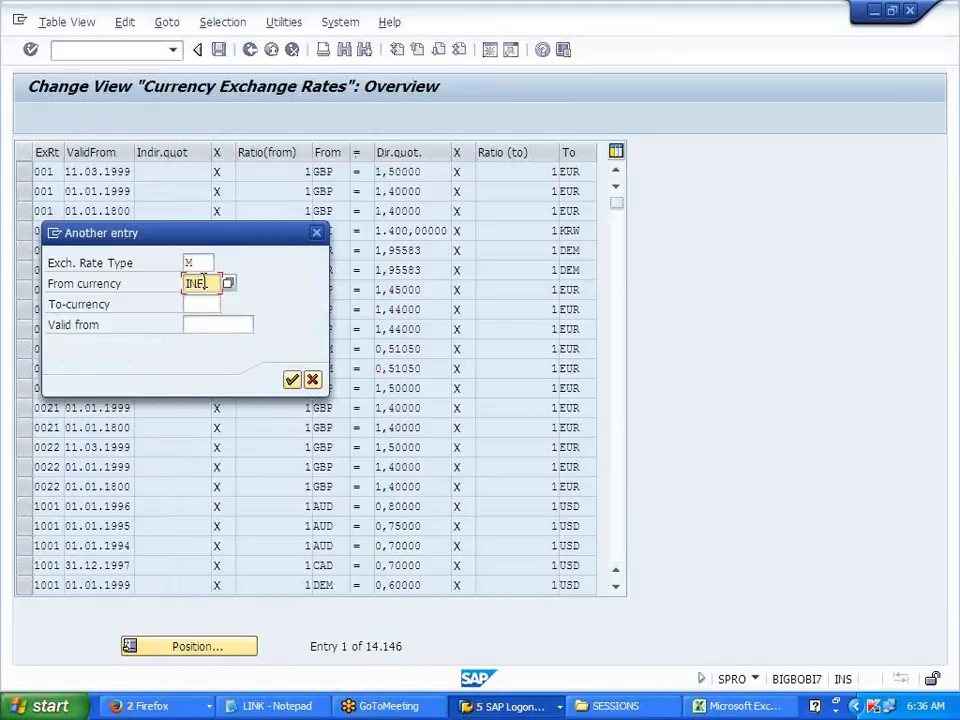
key(BackSpace)
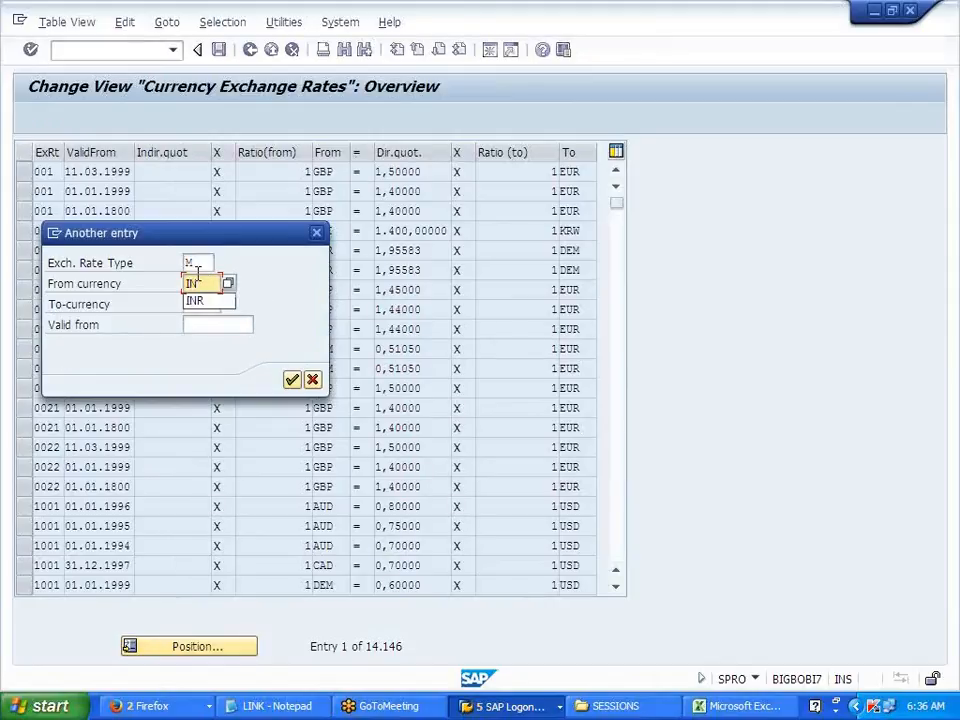
text(R)
key(Tab)
text(USD)
key(Return)
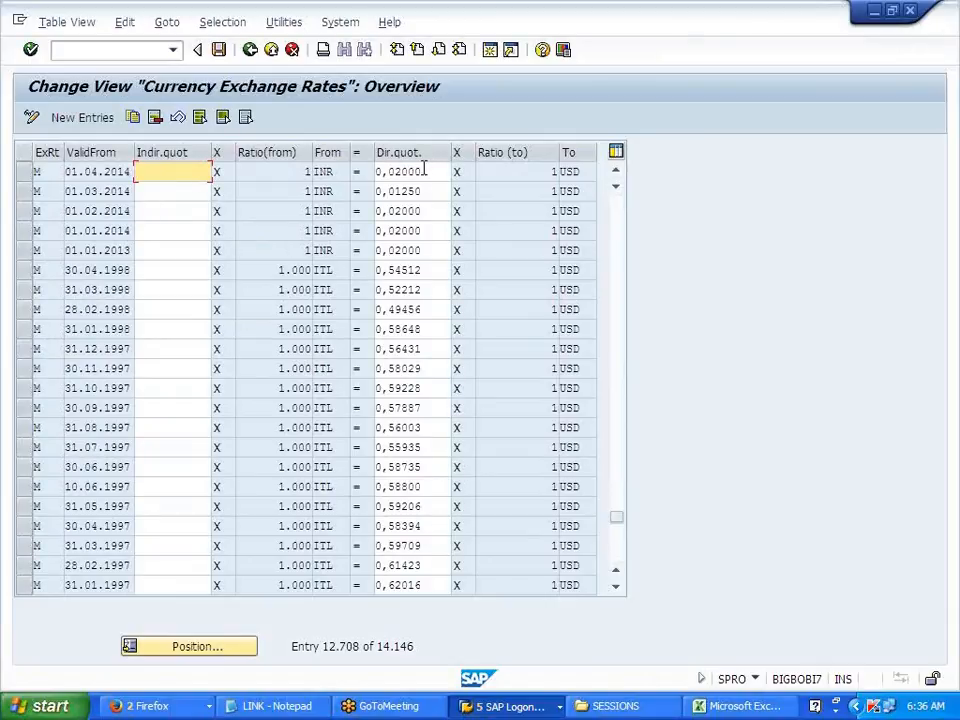
drag(428, 171, 377, 170)
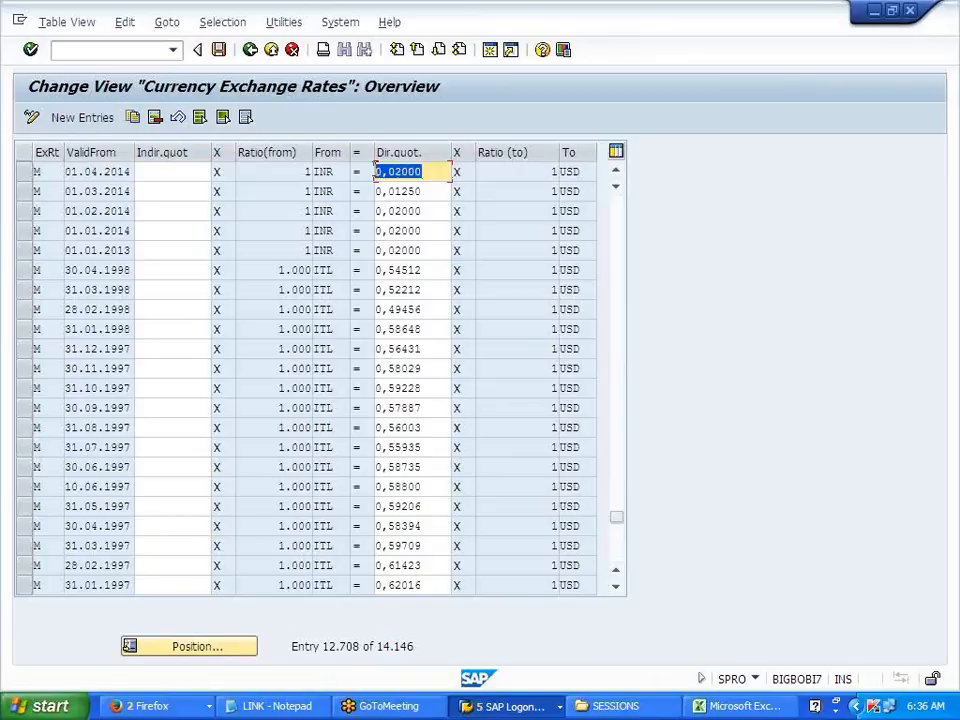
click(377, 171)
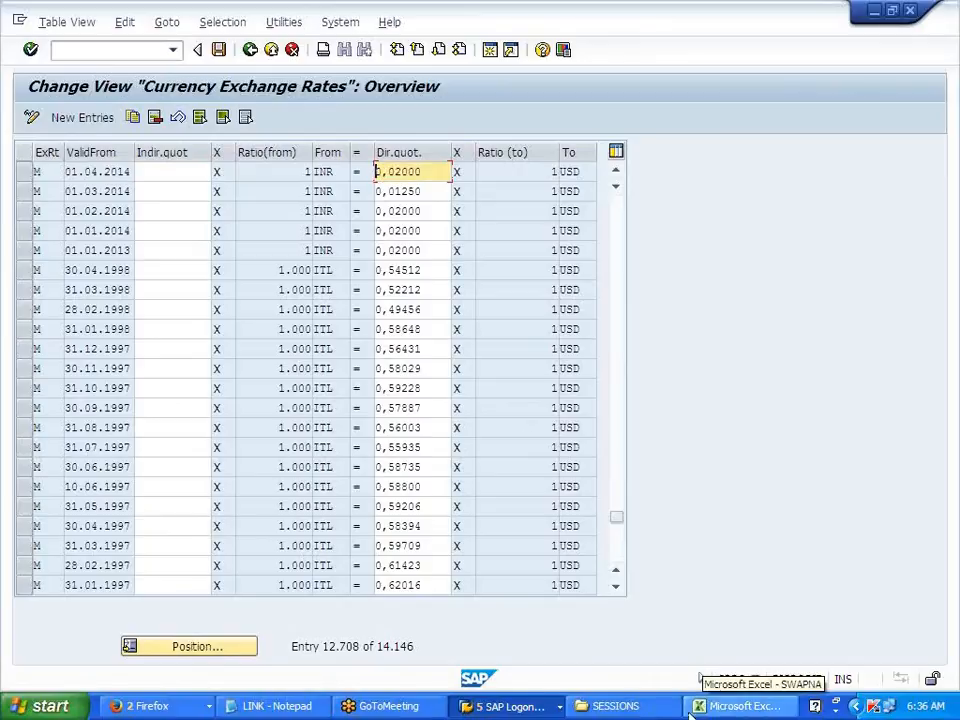
Position the exchange rates at type M from USD to INR.
click(218, 648)
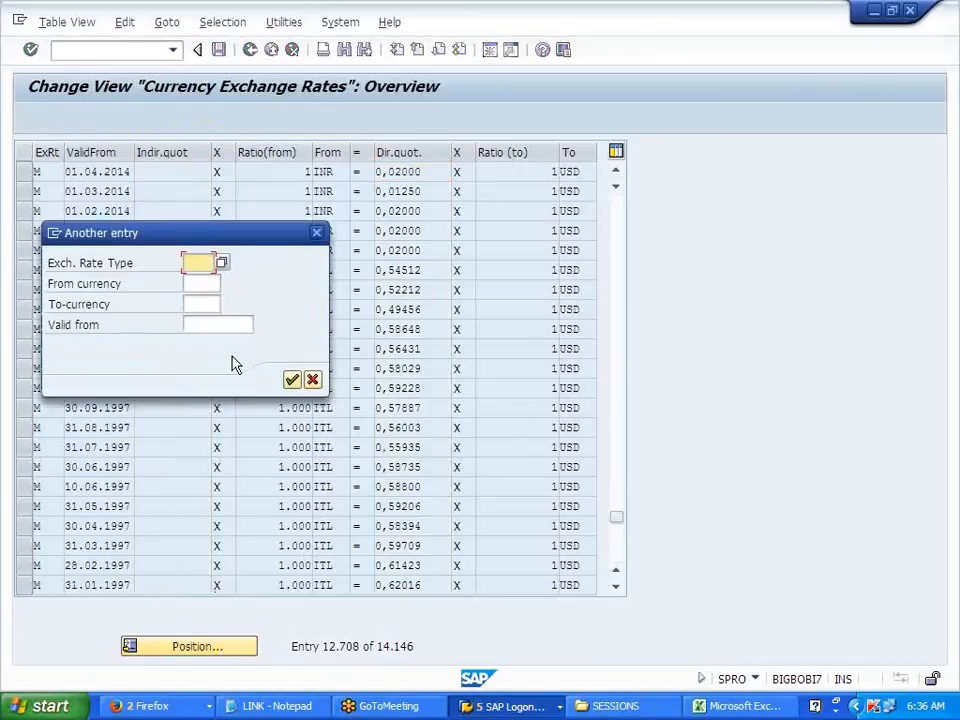
text(M)
key(Tab)
text(USD)
key(Tab)
text(INR)
key(Return)
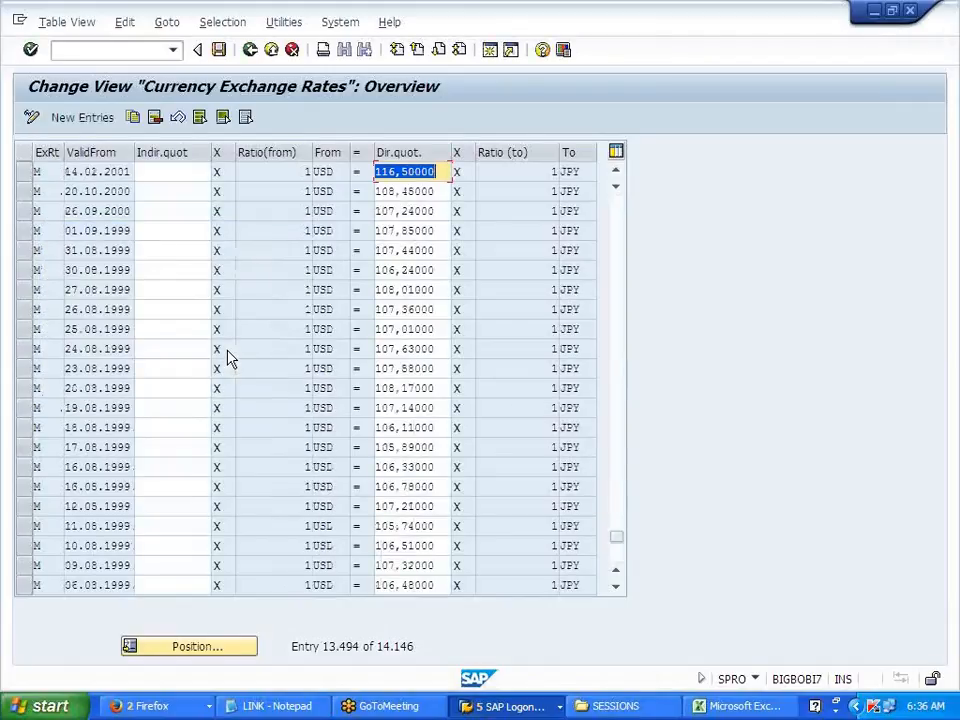
Reposition the exchange rates at type M from INR to USD.
click(196, 646)
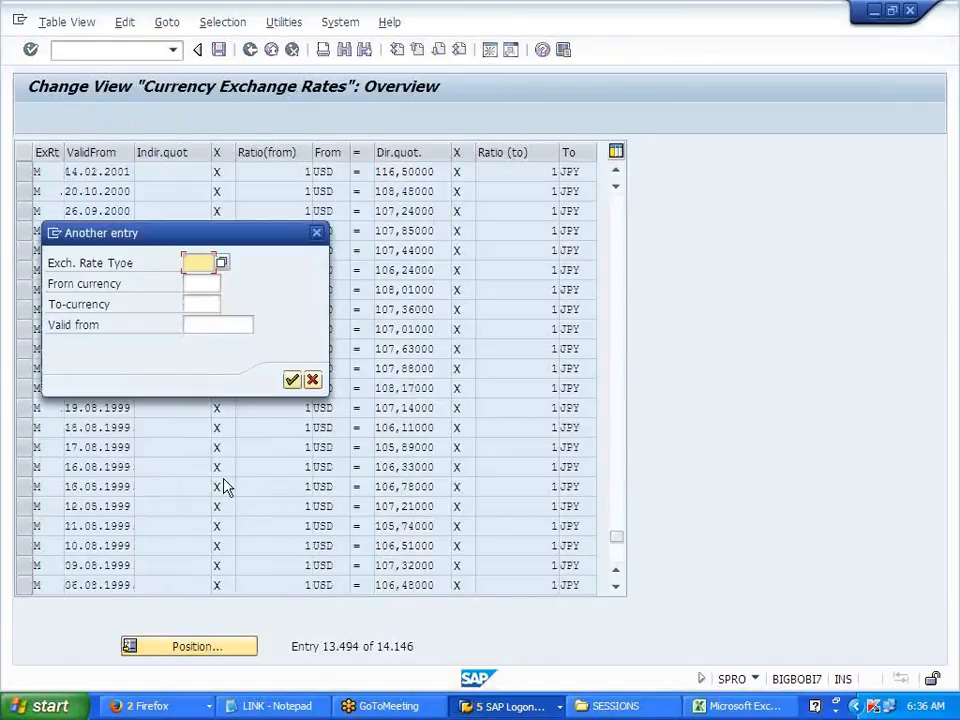
text(M)
key(Tab)
text(INR)
key(Tab)
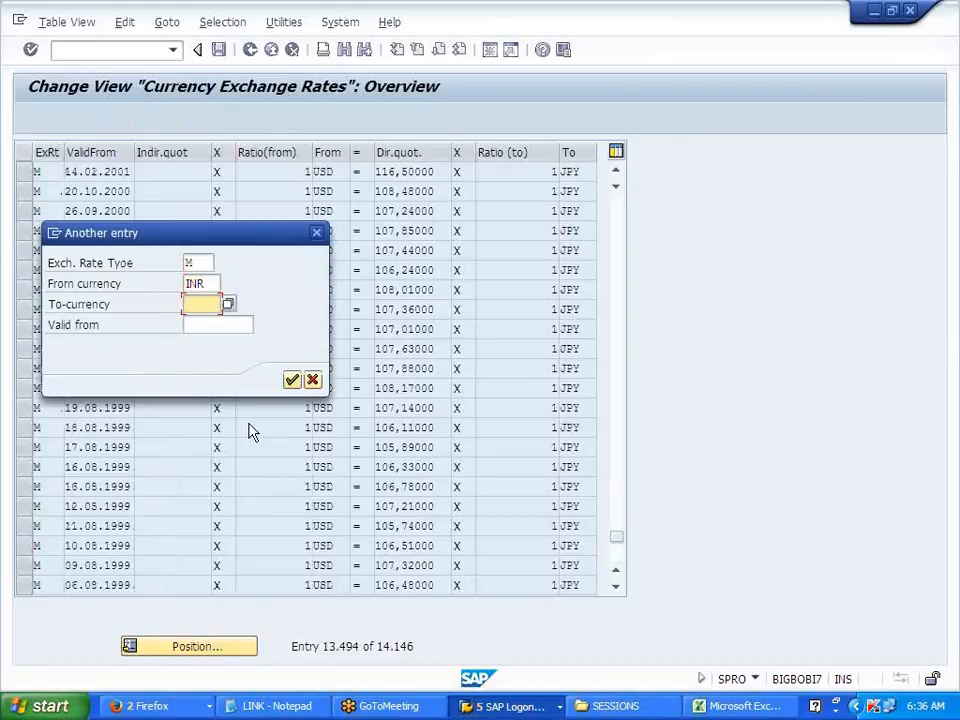
text(USD)
key(Return)
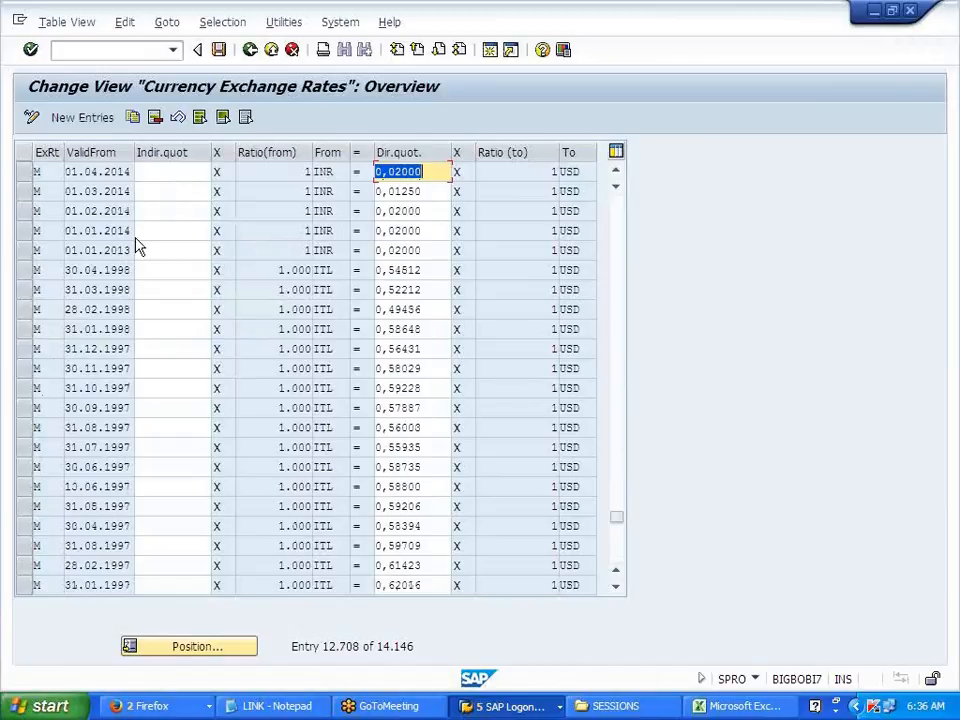
Examine the INR to USD rates by valid-from date, temporarily marking the entries from 2013 and 2014, and highlight the date 01.01.2014.
click(430, 230)
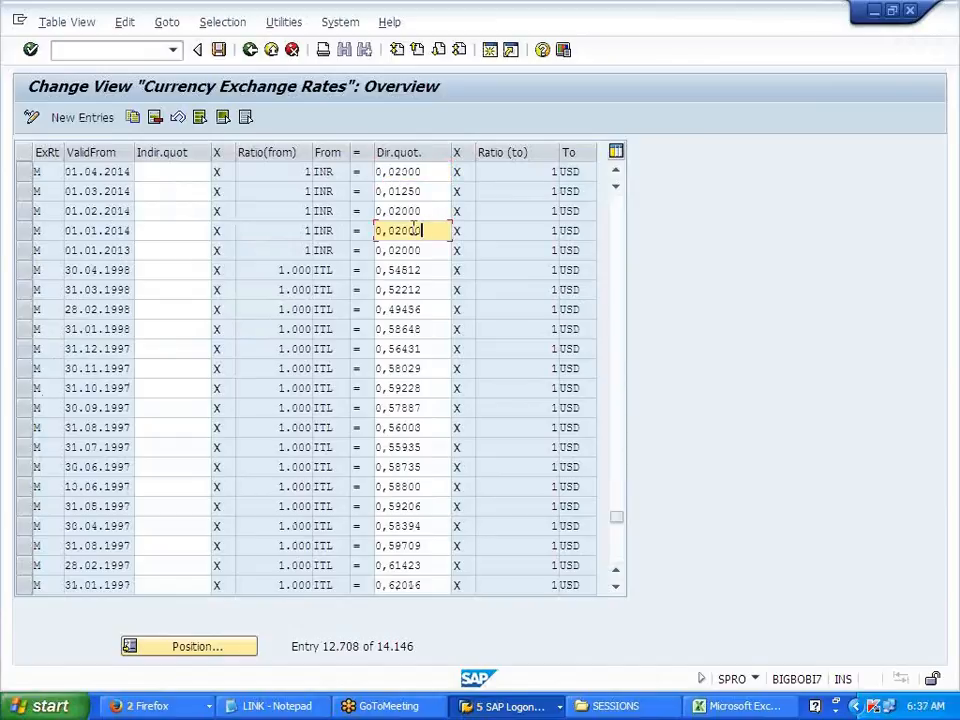
click(21, 231)
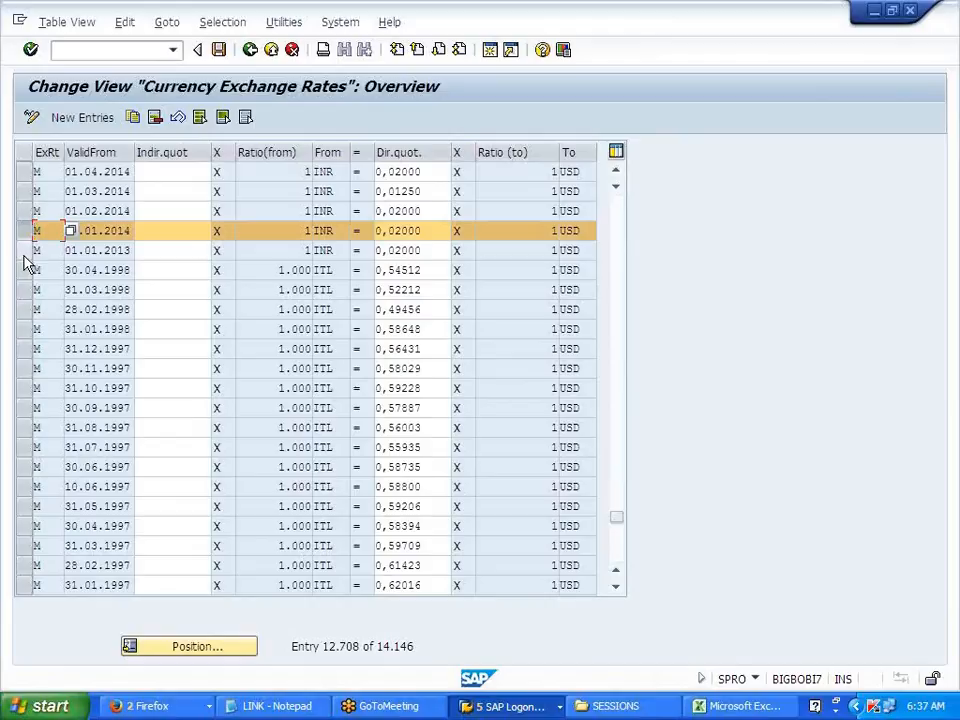
click(24, 254)
click(24, 209)
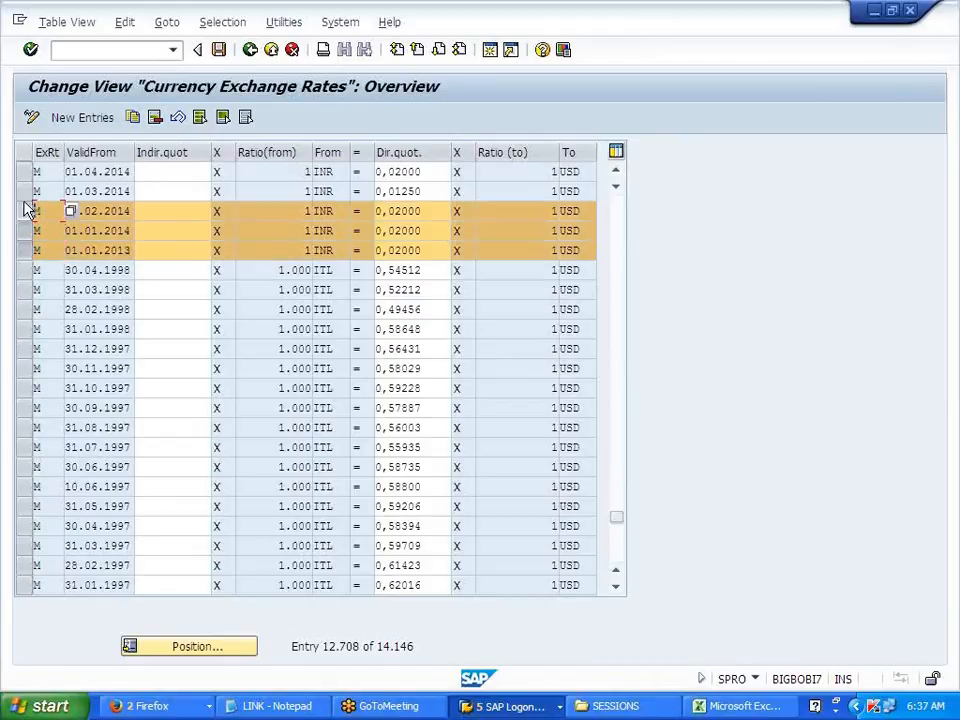
click(24, 191)
click(24, 171)
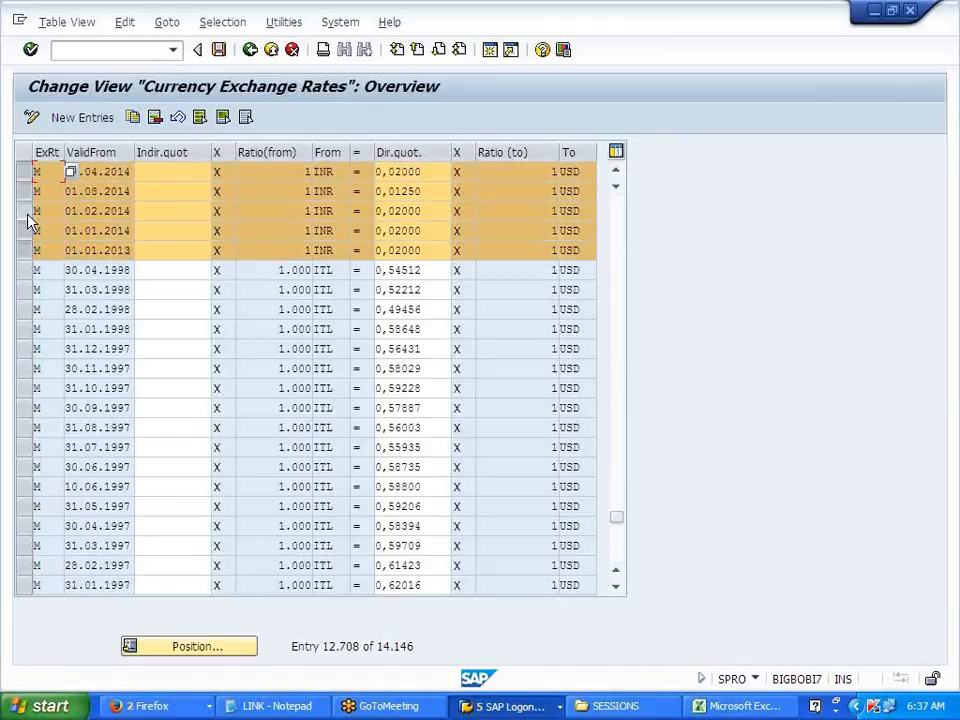
click(22, 172)
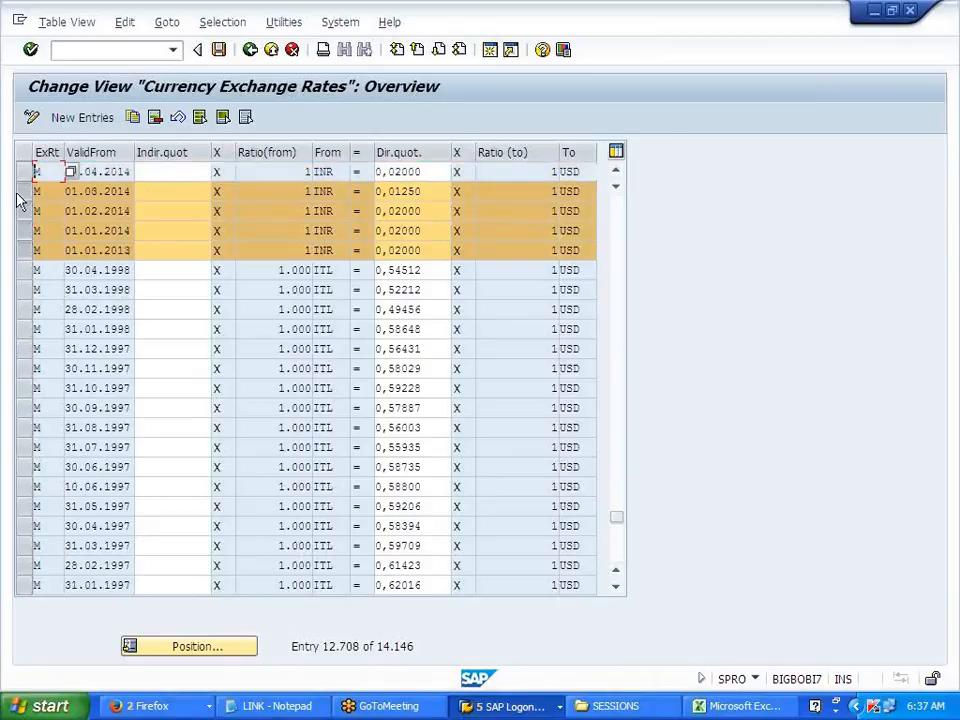
click(22, 191)
click(24, 211)
click(24, 230)
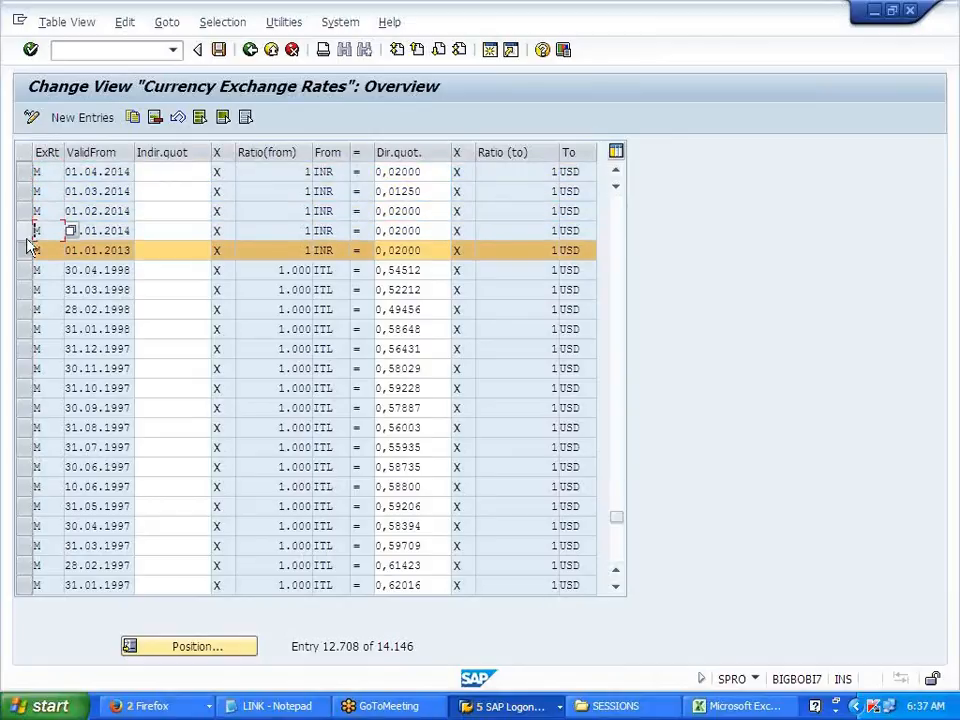
click(24, 250)
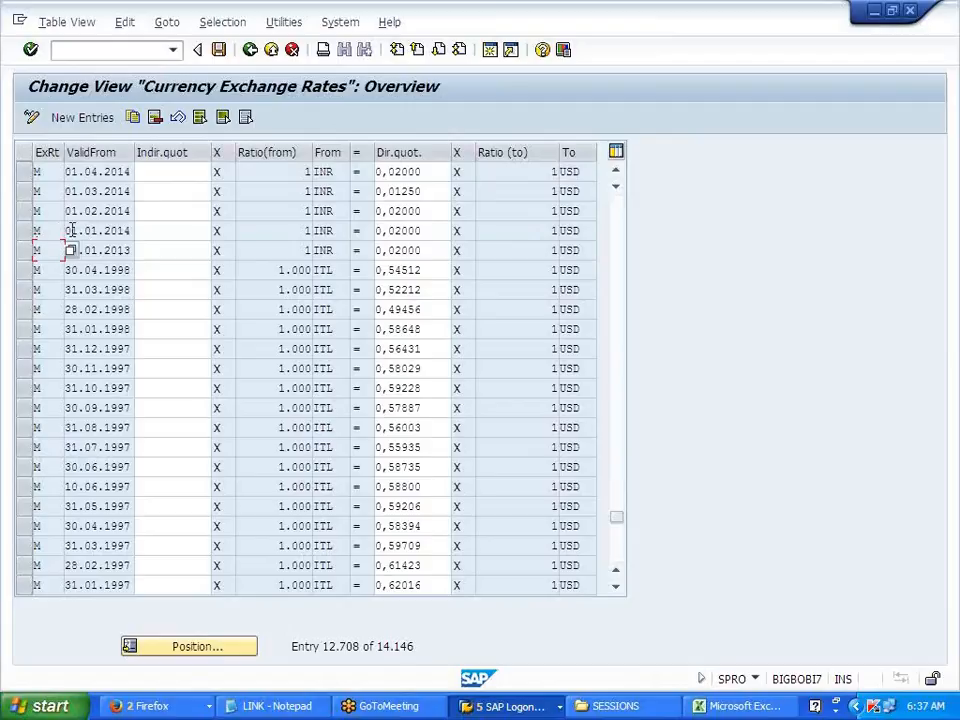
drag(68, 229, 126, 231)
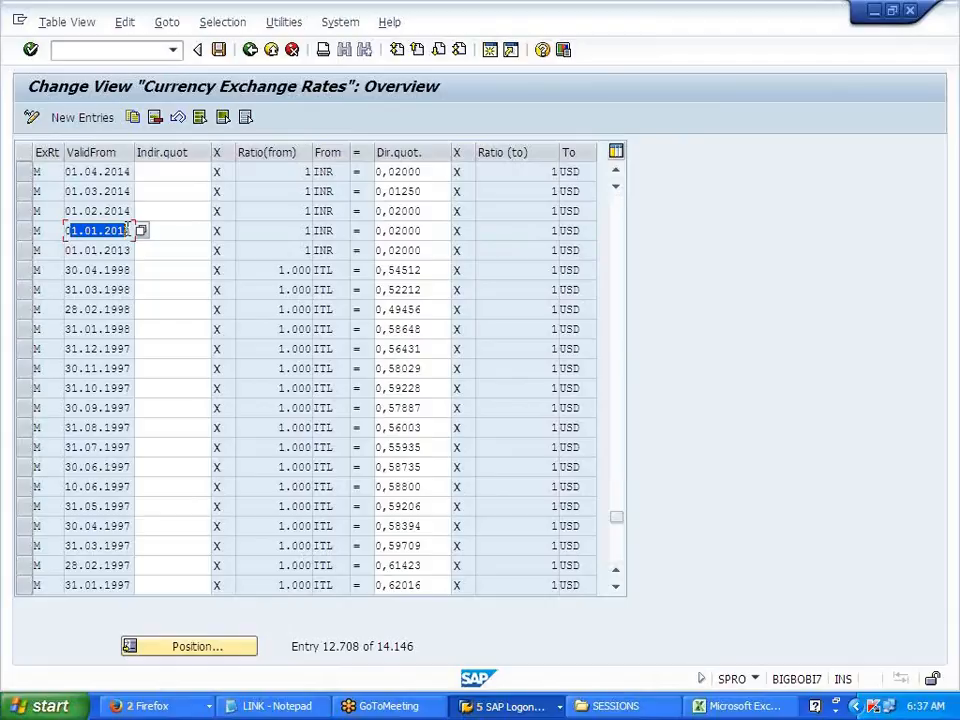
click(128, 230)
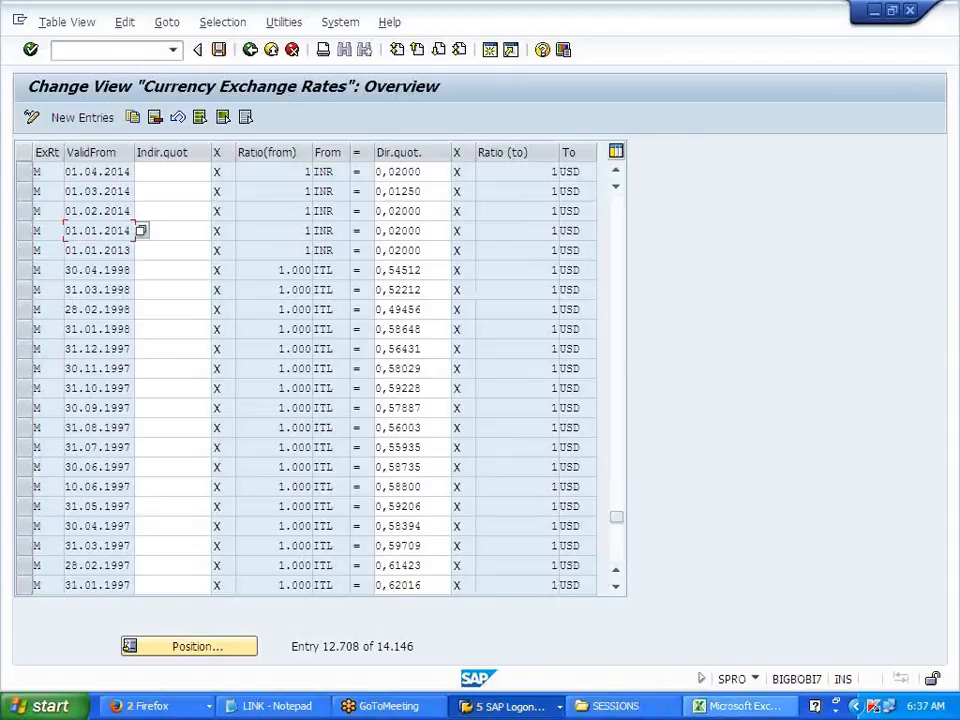
Switch to a free SAP Easy Access session and open transaction F-43 for entering a vendor invoice.
click(536, 705)
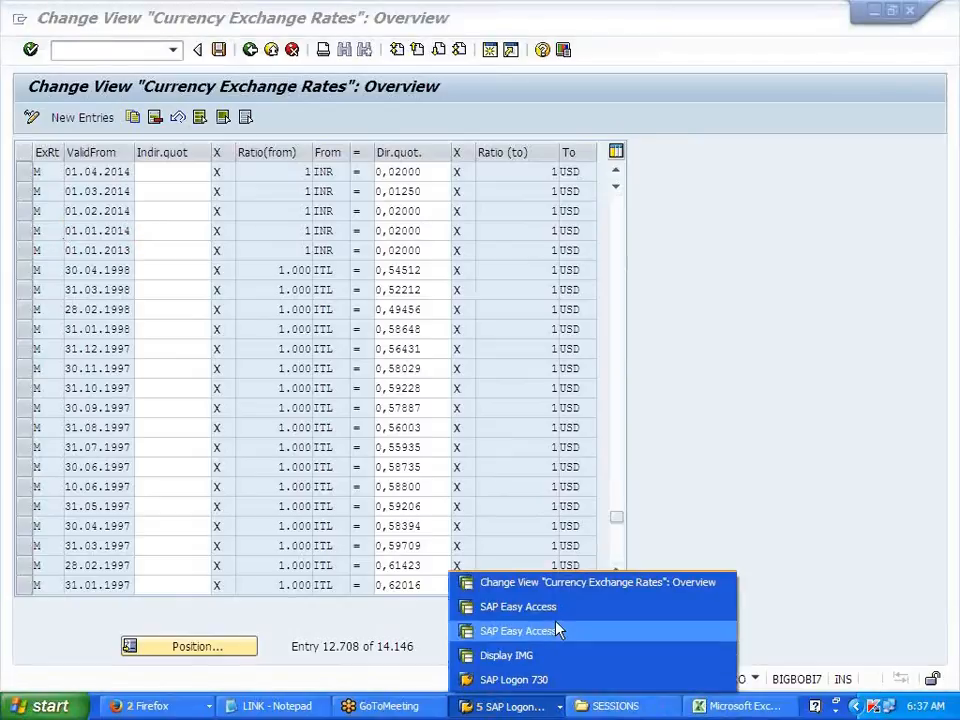
click(558, 631)
text(F-43)
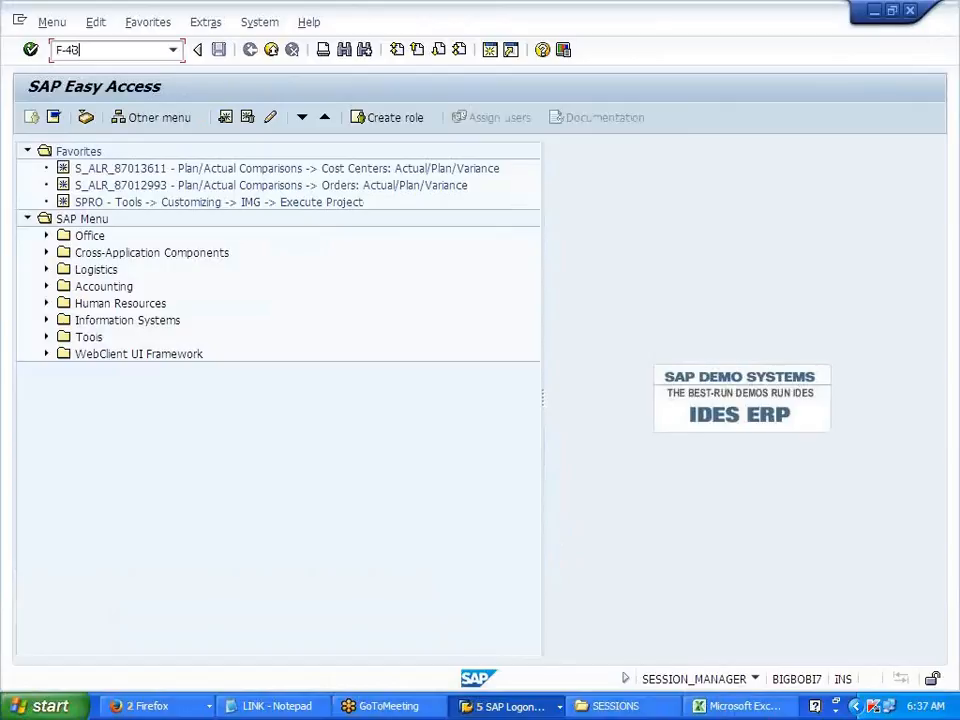
key(Return)
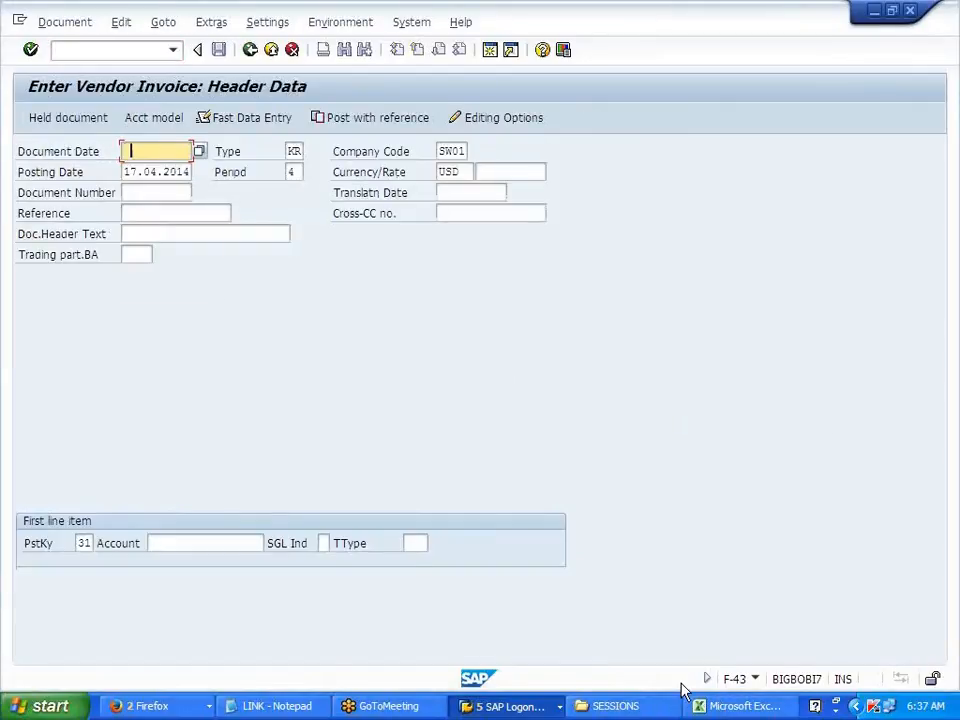
Set both the document date and the posting date of the vendor invoice to 01012014.
click(181, 186)
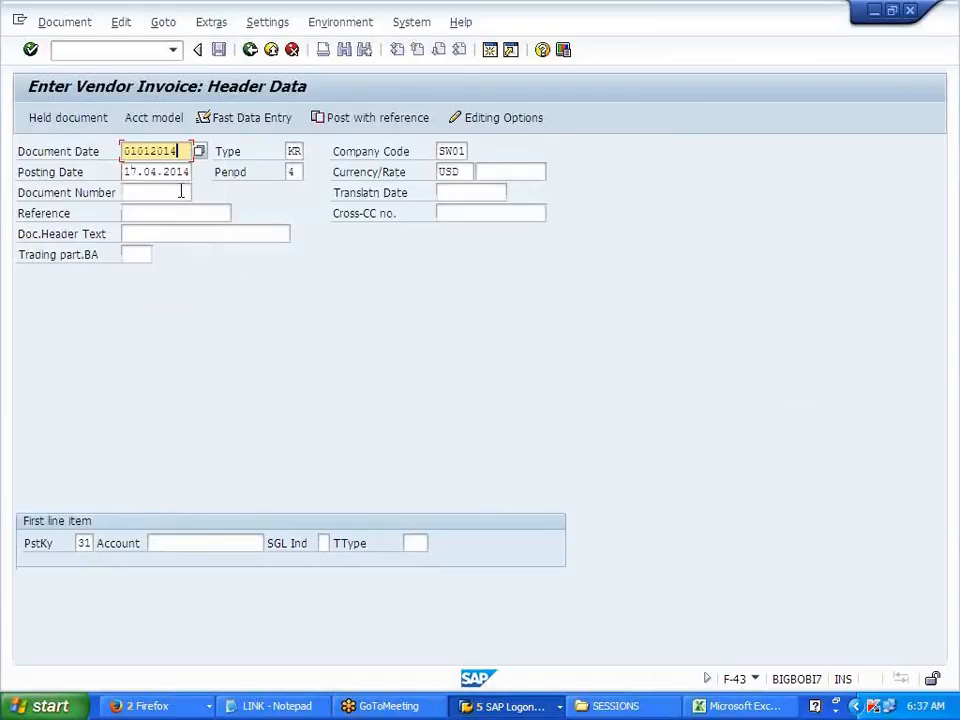
key(Tab)
key(Tab)
key(Tab)
key(Delete)
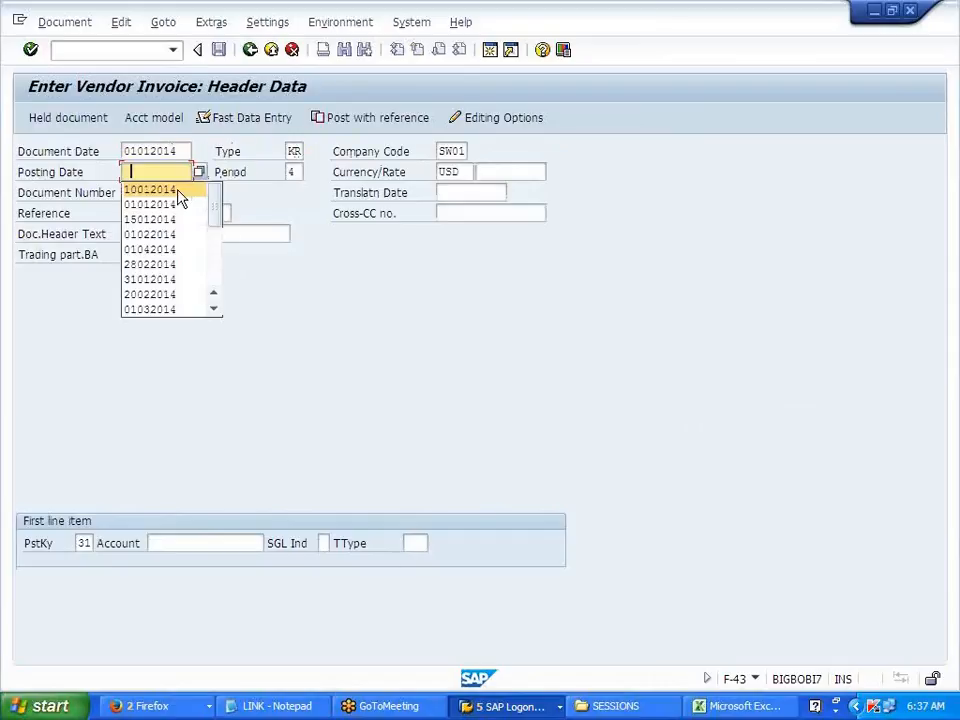
click(172, 204)
Enter INR as the currency in the vendor invoice header.
key(Tab)
key(Tab)
key(shift+Tab)
text(IN)
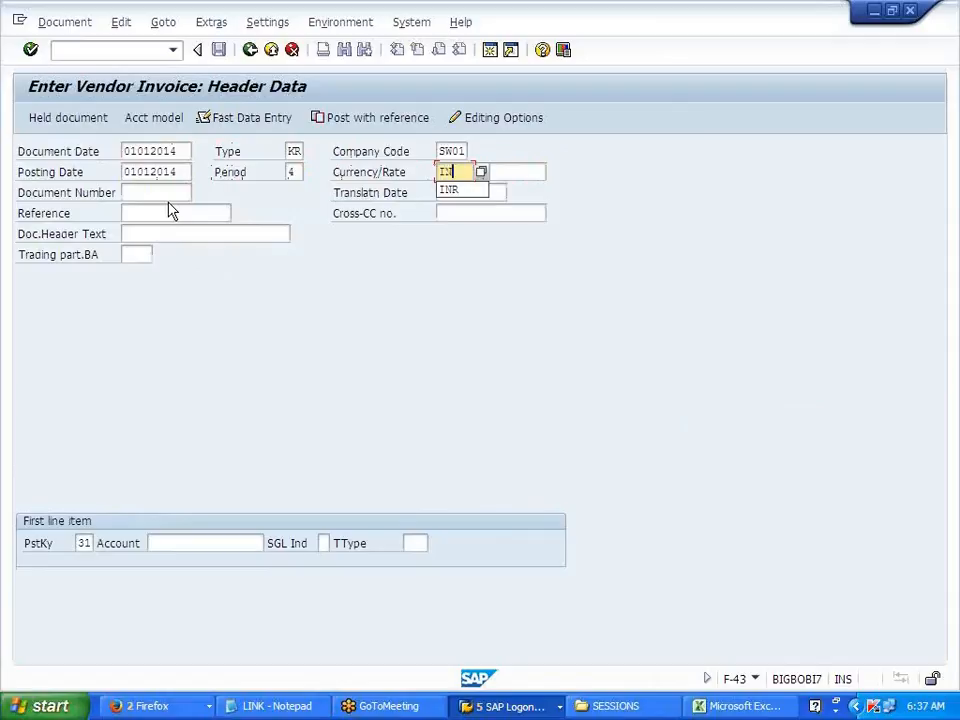
Pick the vendor of company code SW01 as the first line item's account and continue to the vendor item entry.
click(229, 545)
click(271, 545)
key(Return)
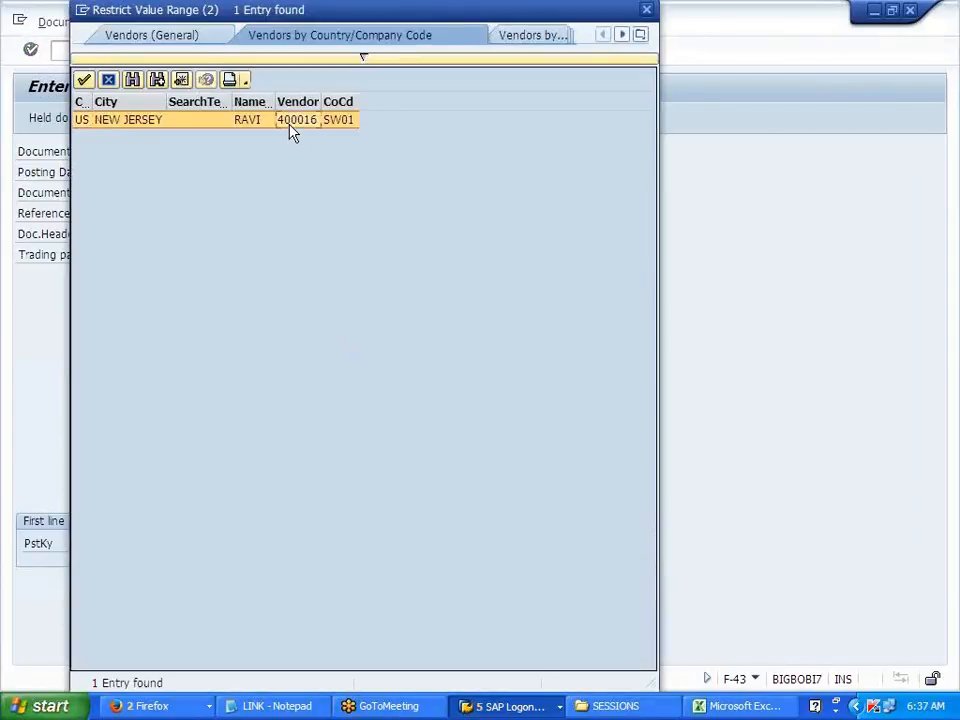
double_click(289, 122)
key(Return)
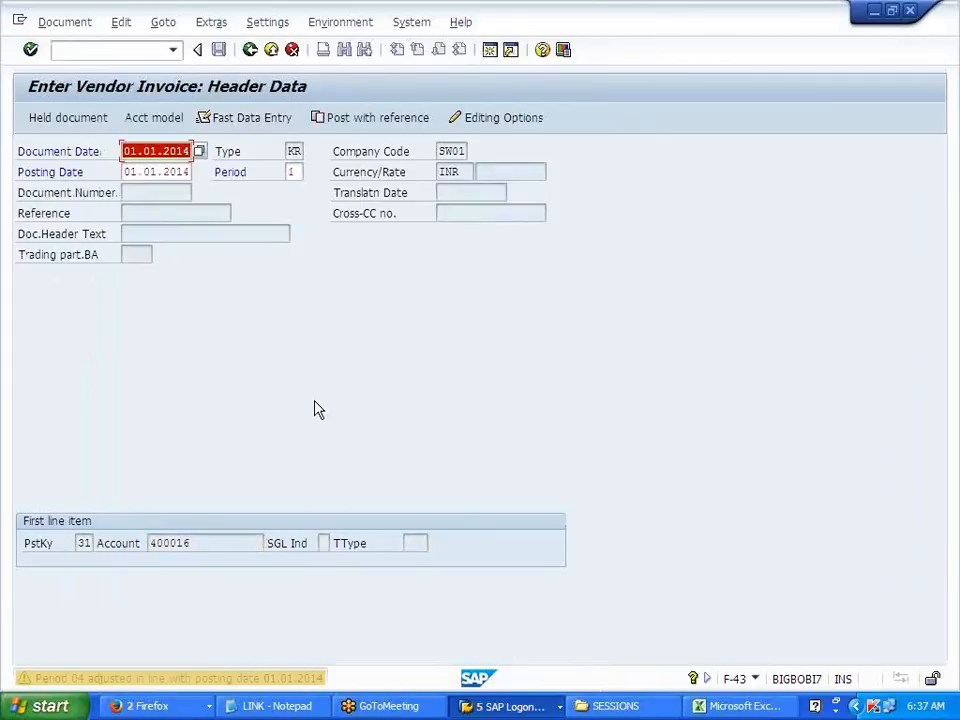
key(Return)
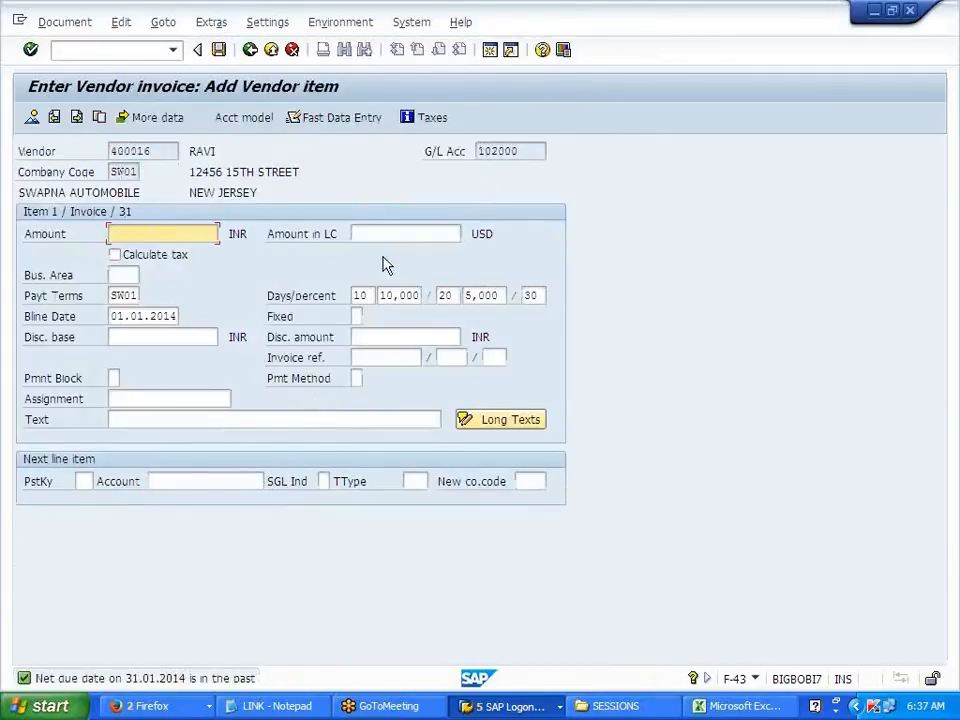
Enter 1000 USD as the local currency amount of the vendor invoice item.
click(282, 240)
drag(283, 236, 348, 237)
click(470, 235)
drag(476, 233, 504, 233)
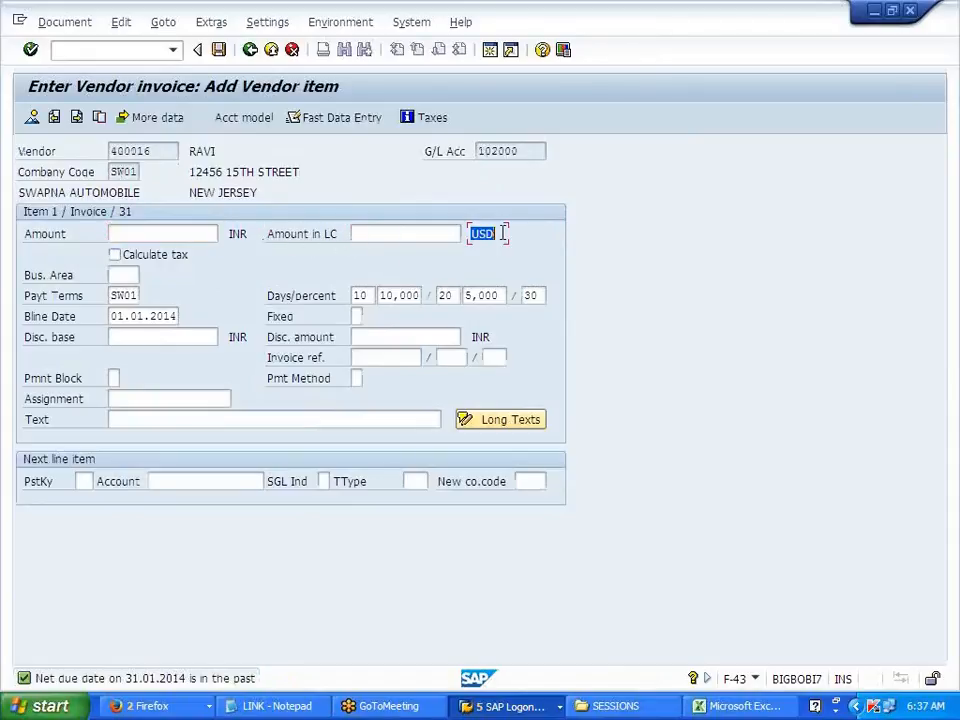
click(413, 233)
text(1000)
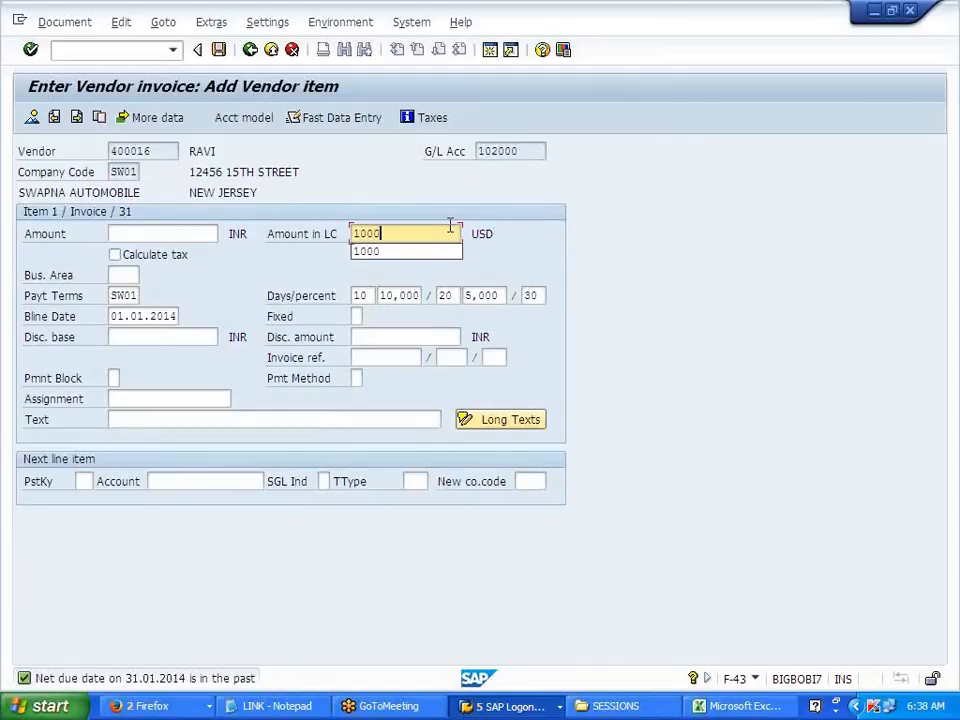
Clear the payment terms and validate the vendor item with the INR amount left blank so that it is calculated.
key(Tab)
key(Tab)
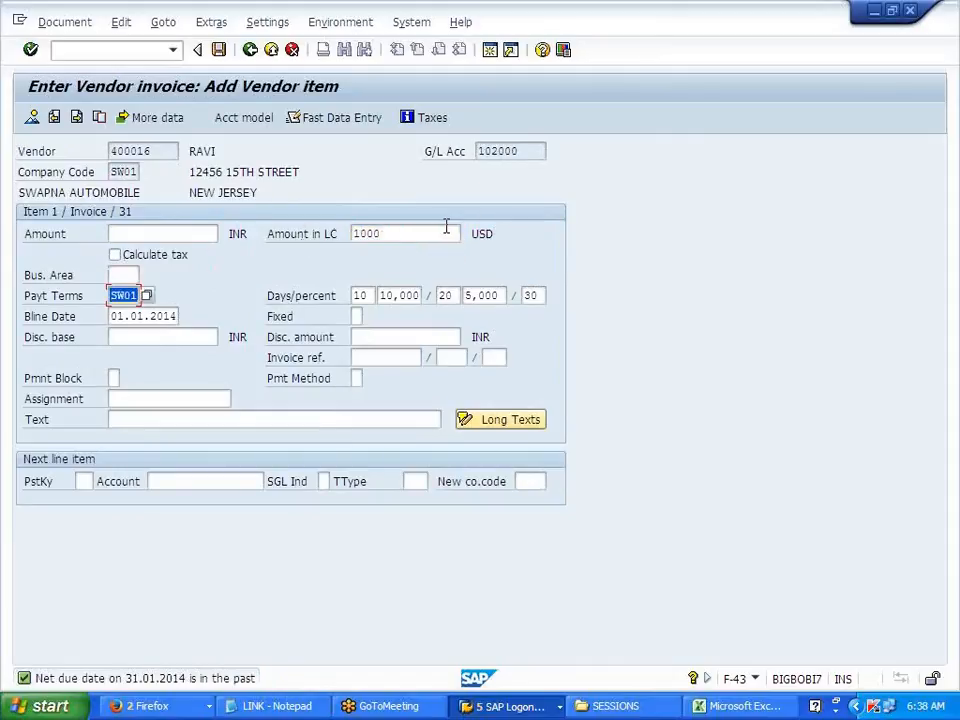
key(BackSpace)
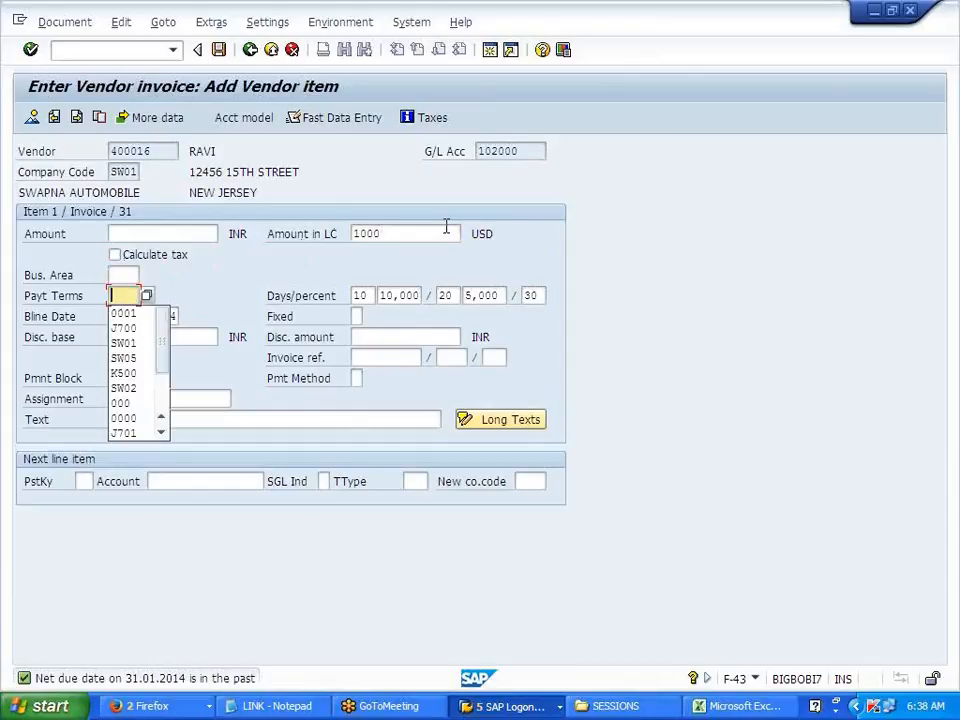
click(208, 236)
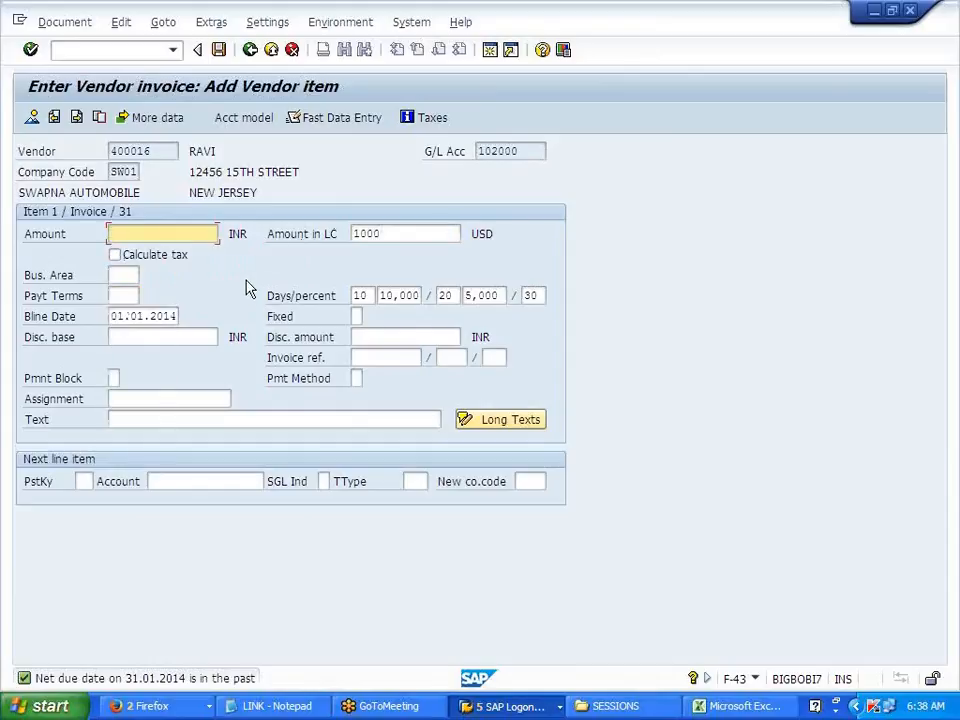
key(Return)
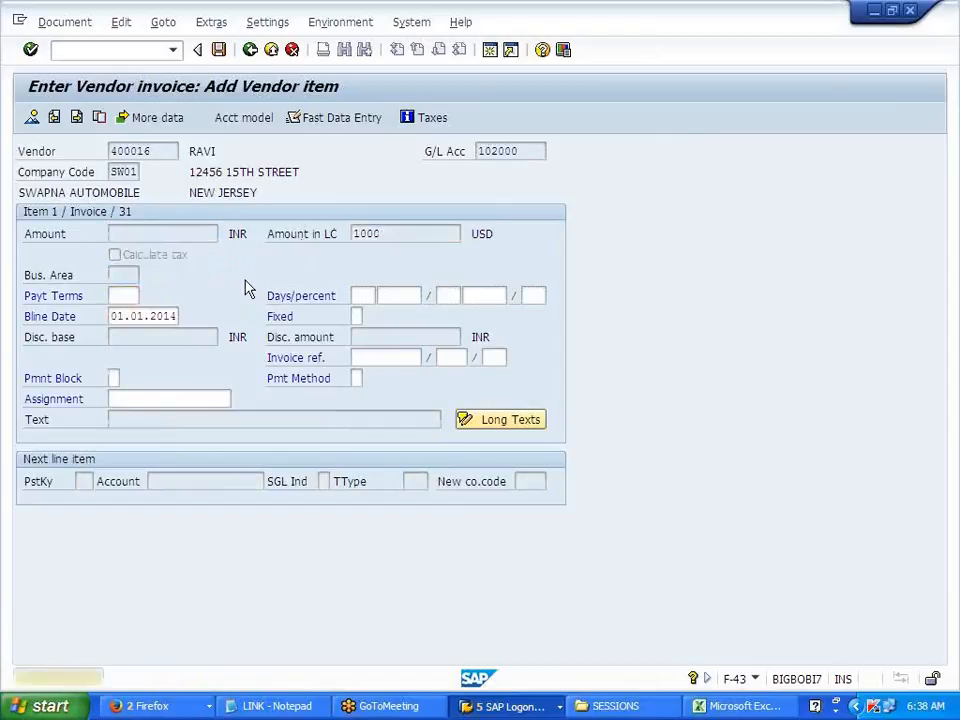
key(Return)
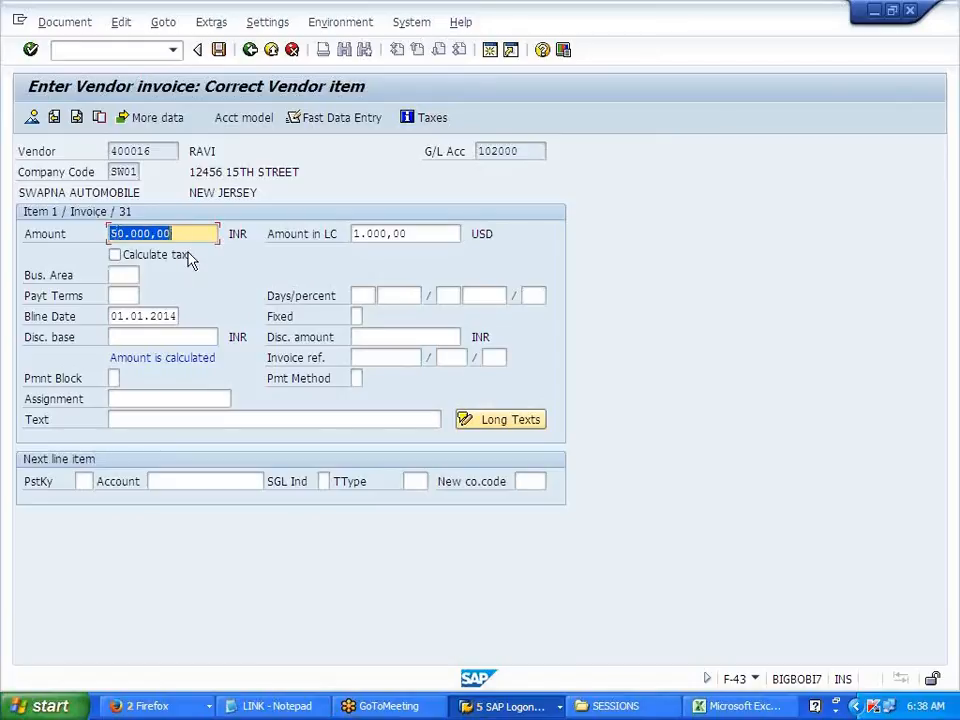
Look up the INR to USD rate valid from 01.01.2014 in the currency exchange rates session.
click(481, 708)
click(660, 582)
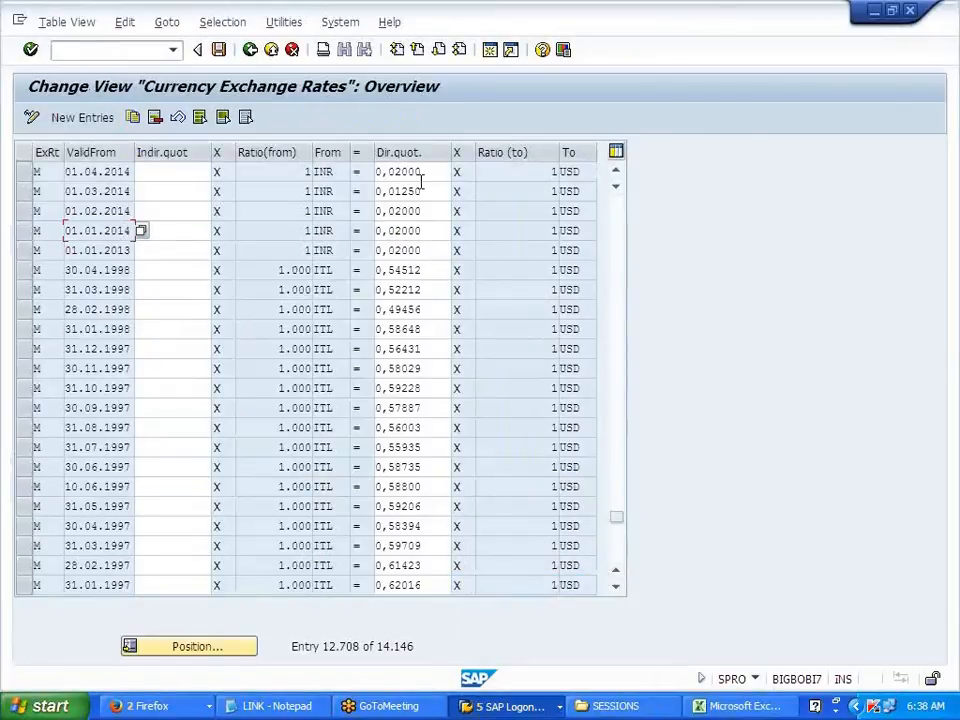
click(30, 230)
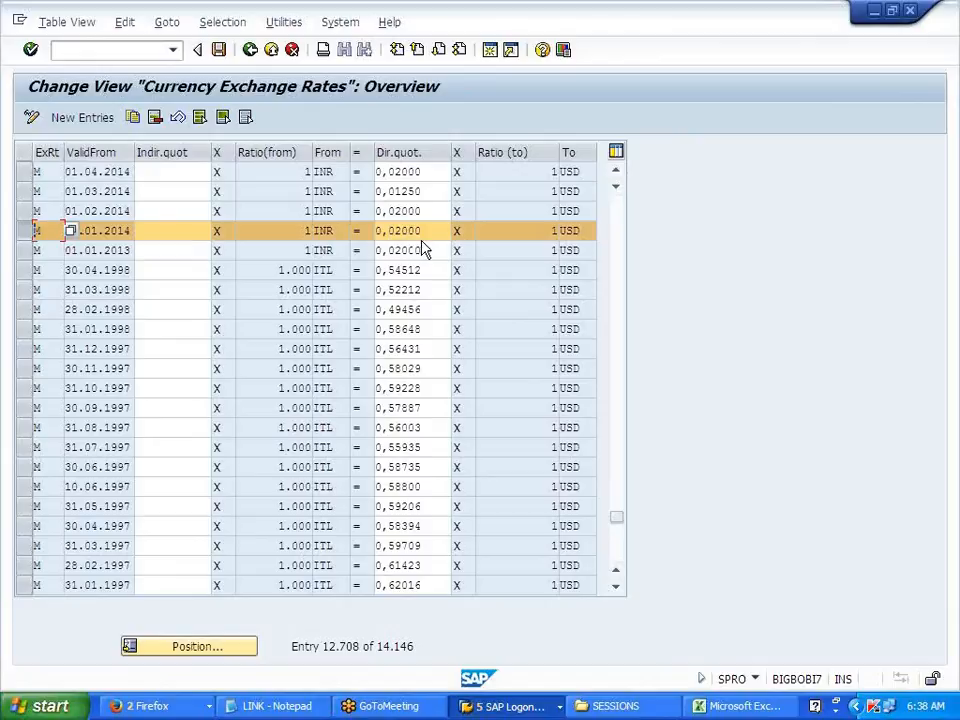
Switch to the SWAPNA workbook in Excel and enter 1USD in cell G311 of the AR AP sheet.
click(700, 708)
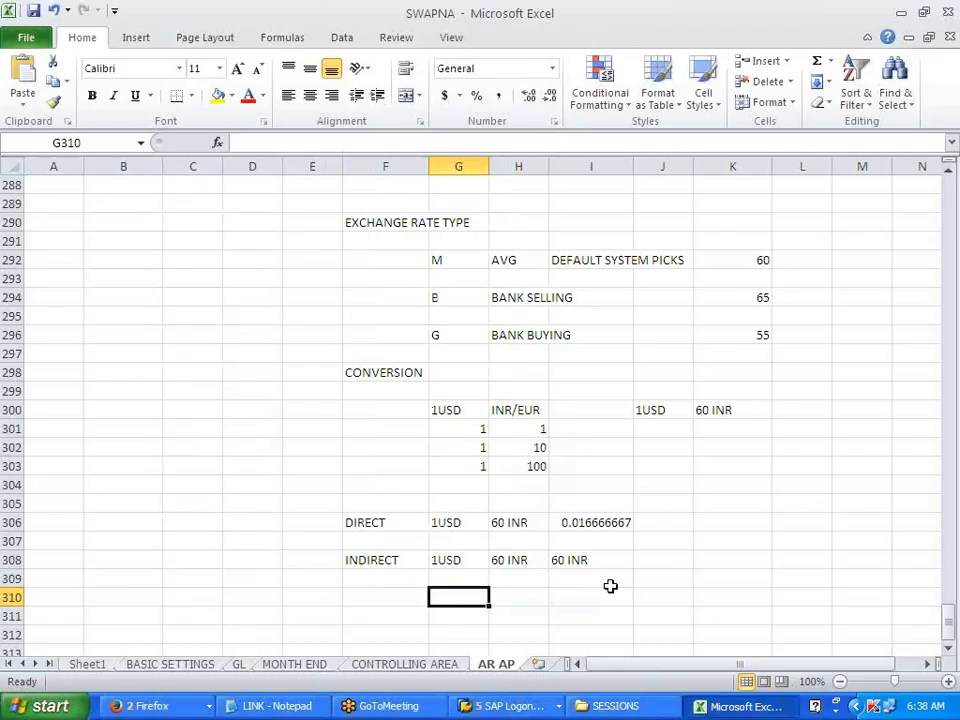
scroll(611, 585, down, 2)
click(422, 529)
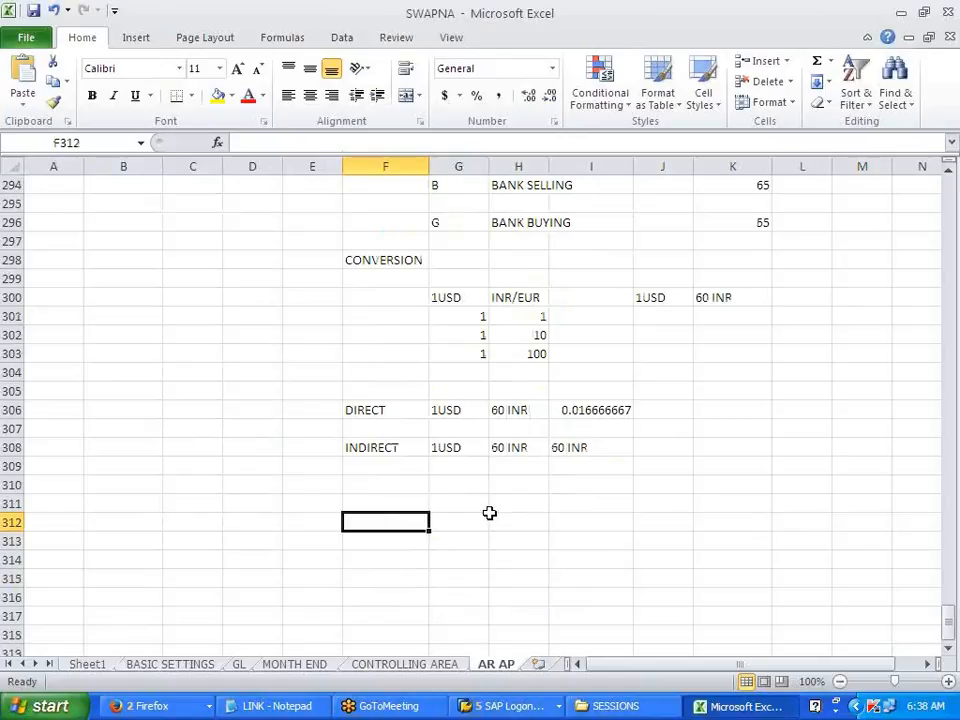
click(461, 504)
text(1USD)
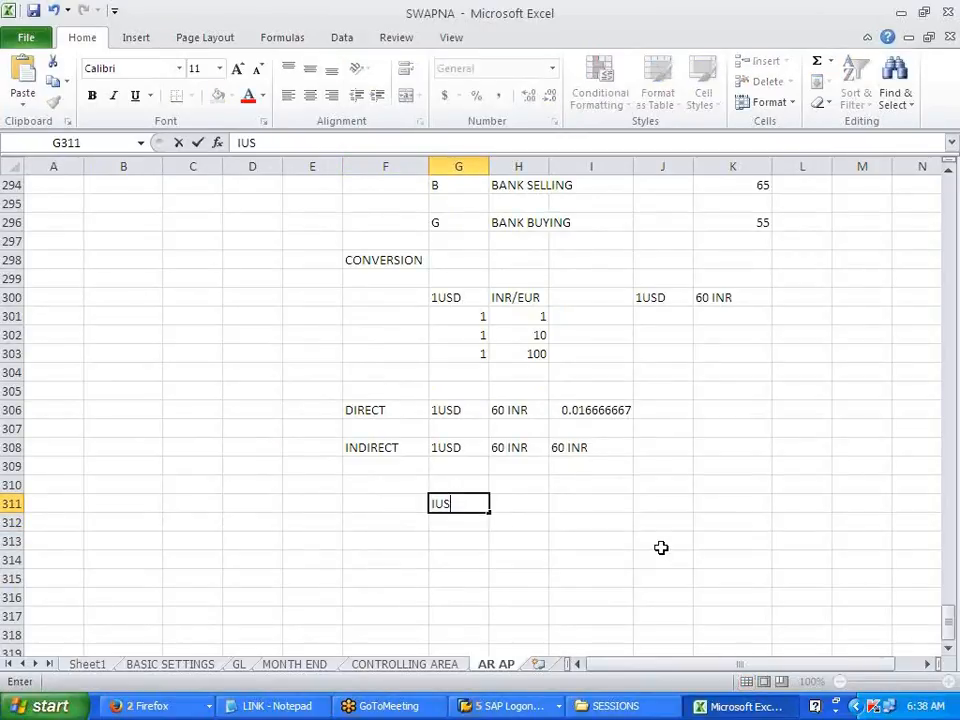
key(Tab)
text(1)
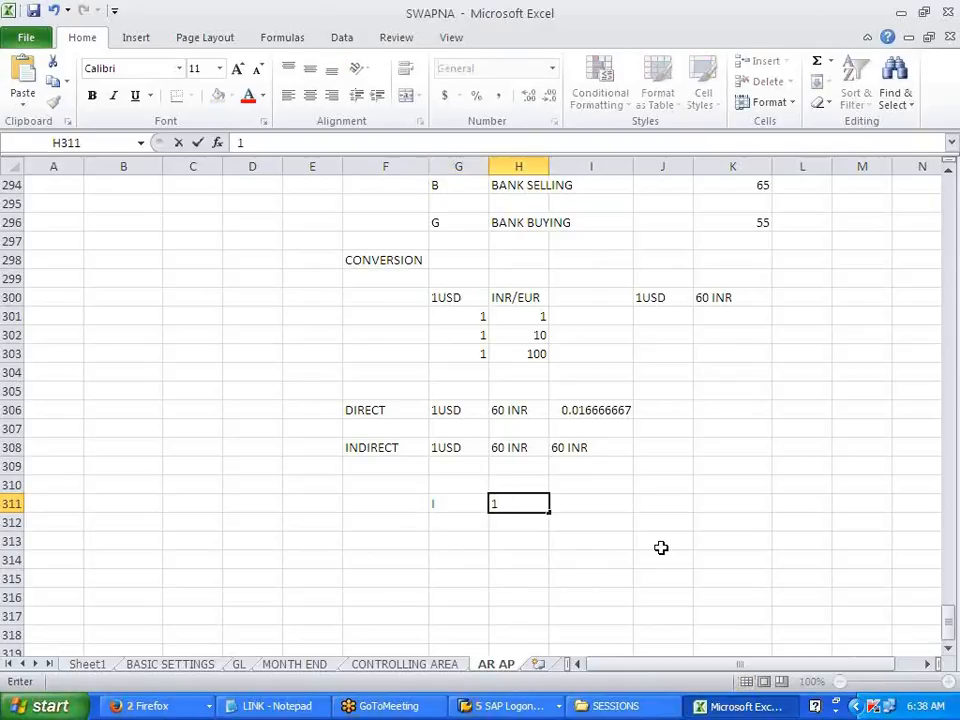
key(BackSpace)
key(BackSpace)
key(Left)
key(BackSpace)
text(1usd)
key(BackSpace)
key(BackSpace)
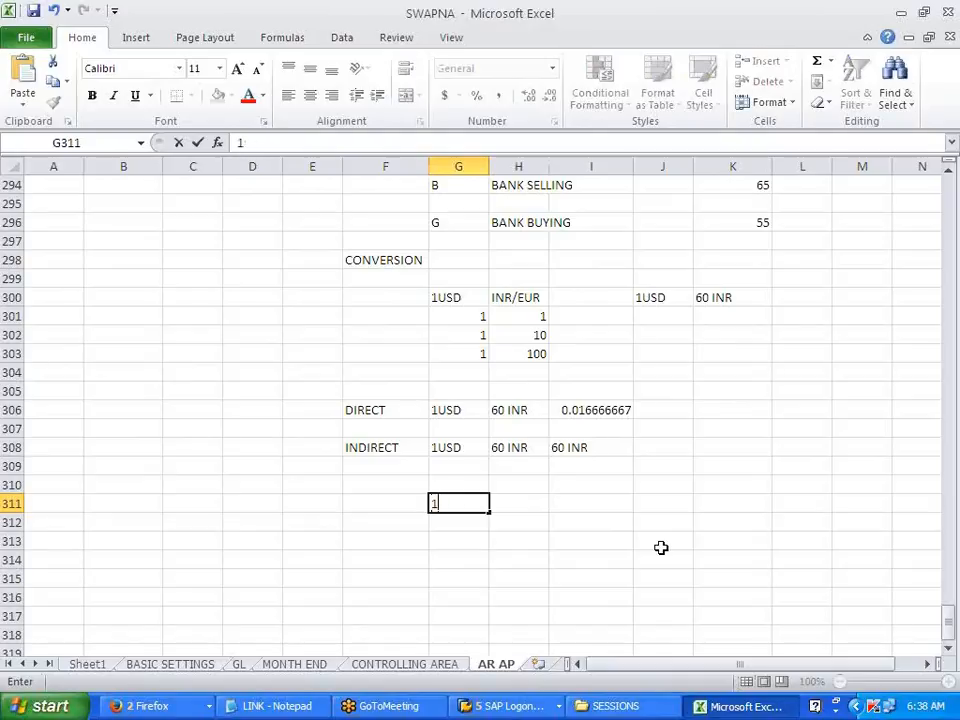
text(SD)
Enter 50 INR in cell H311 and the formula =1/50 in cell I311.
key(Tab)
text(50)
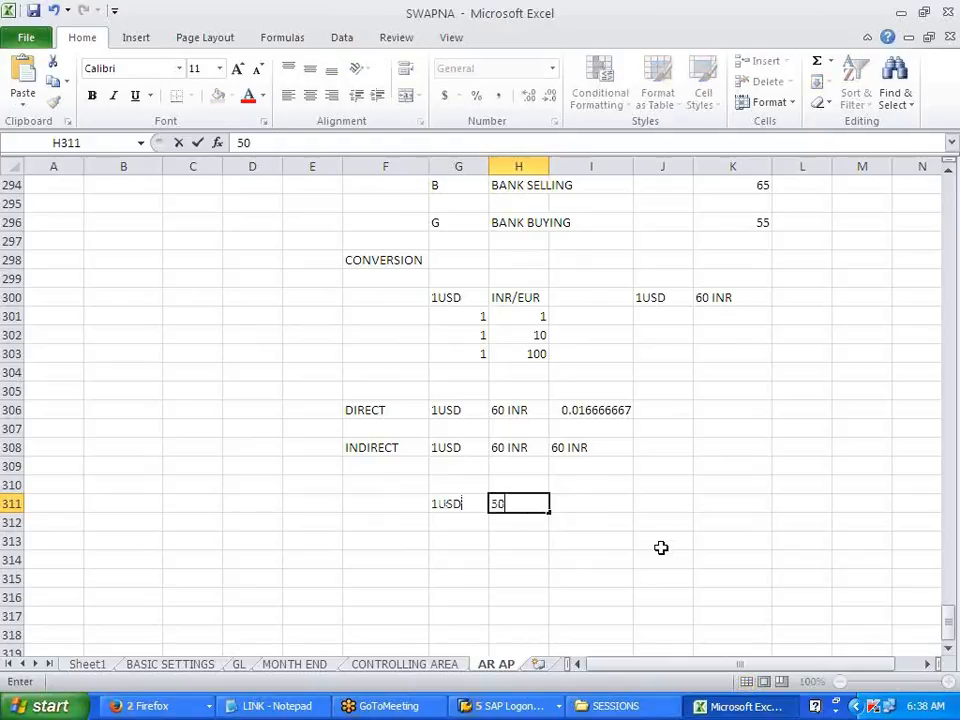
text( INR)
key(Tab)
text(1)
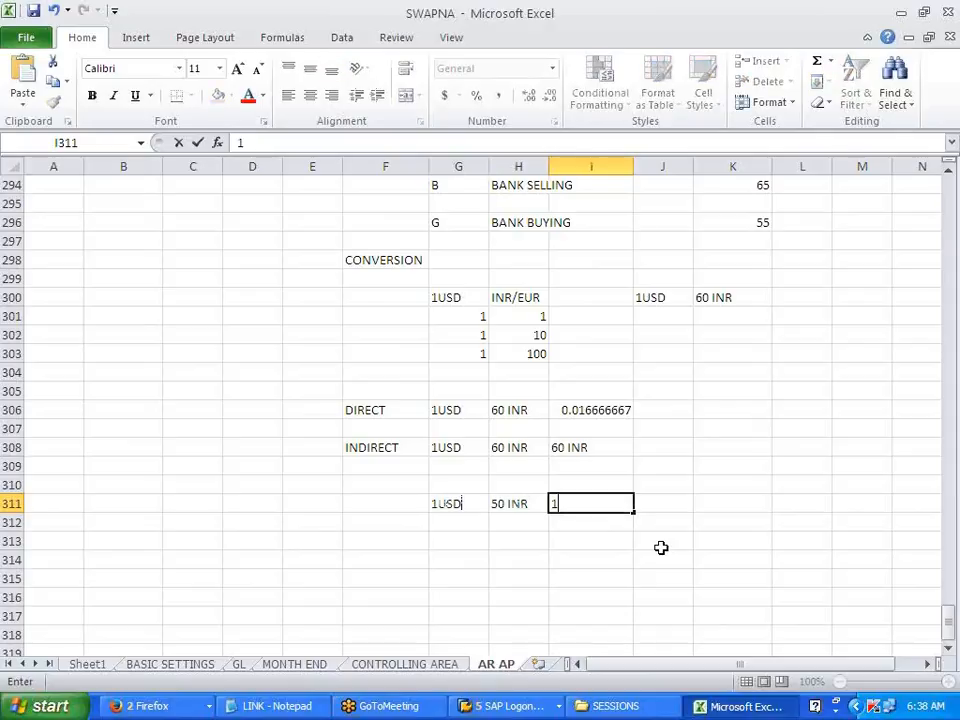
text(=1/50)
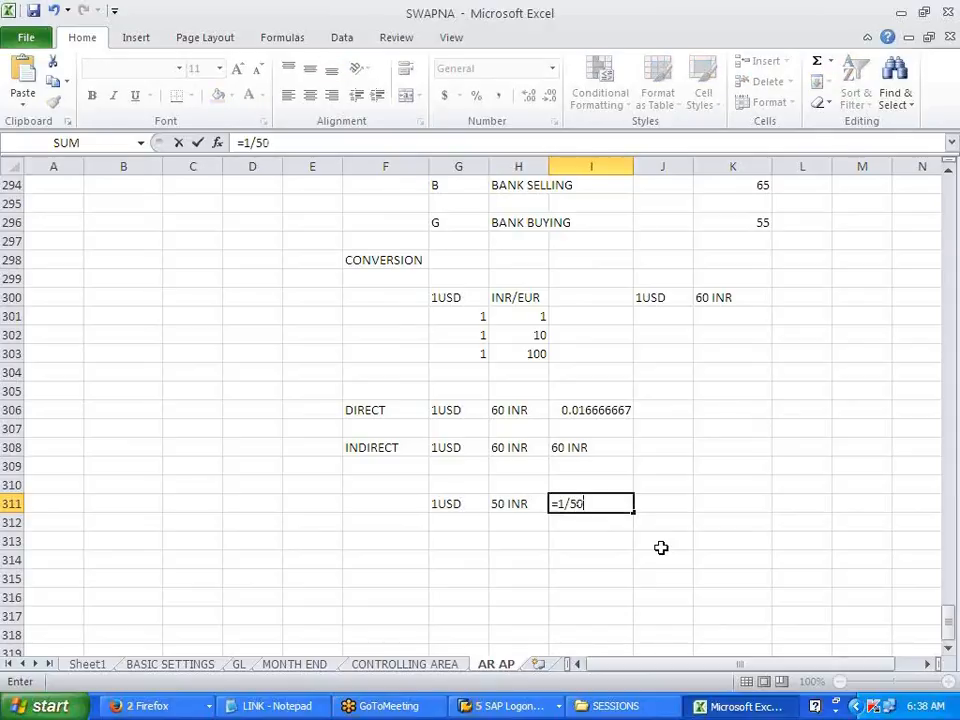
key(Return)
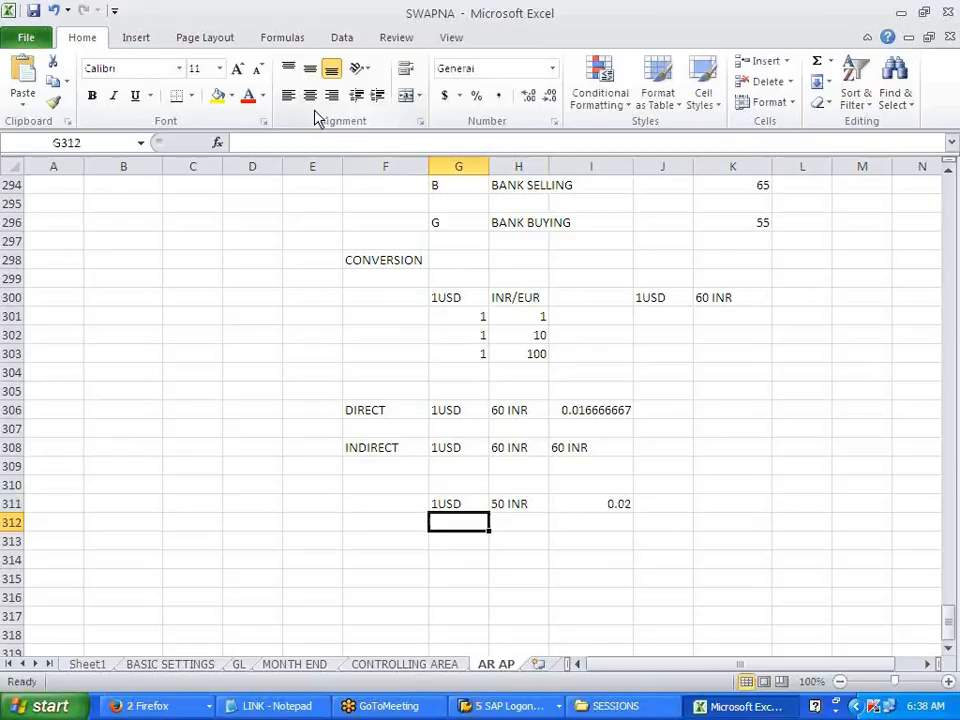
Increase the decimal places of the calculated rate in cell I311 to seven.
click(529, 96)
click(531, 100)
click(531, 100)
click(531, 100)
click(531, 100)
click(531, 100)
click(531, 100)
click(763, 484)
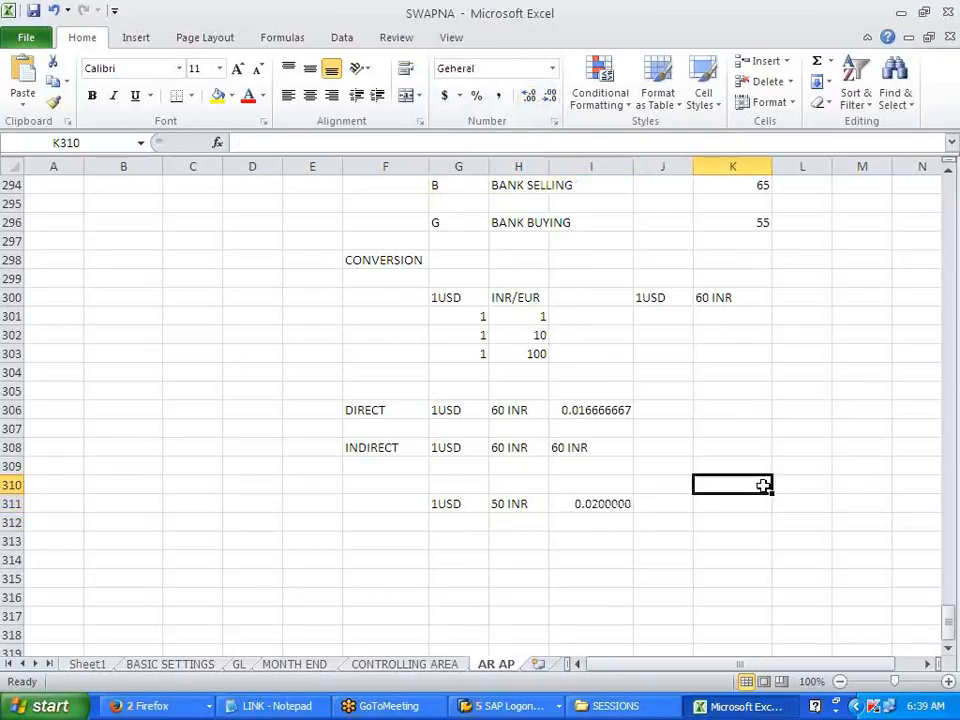
Compare the calculated rate with SAP's direct quotation and reduce cell I311 to five decimal places.
key(alt+Tab)
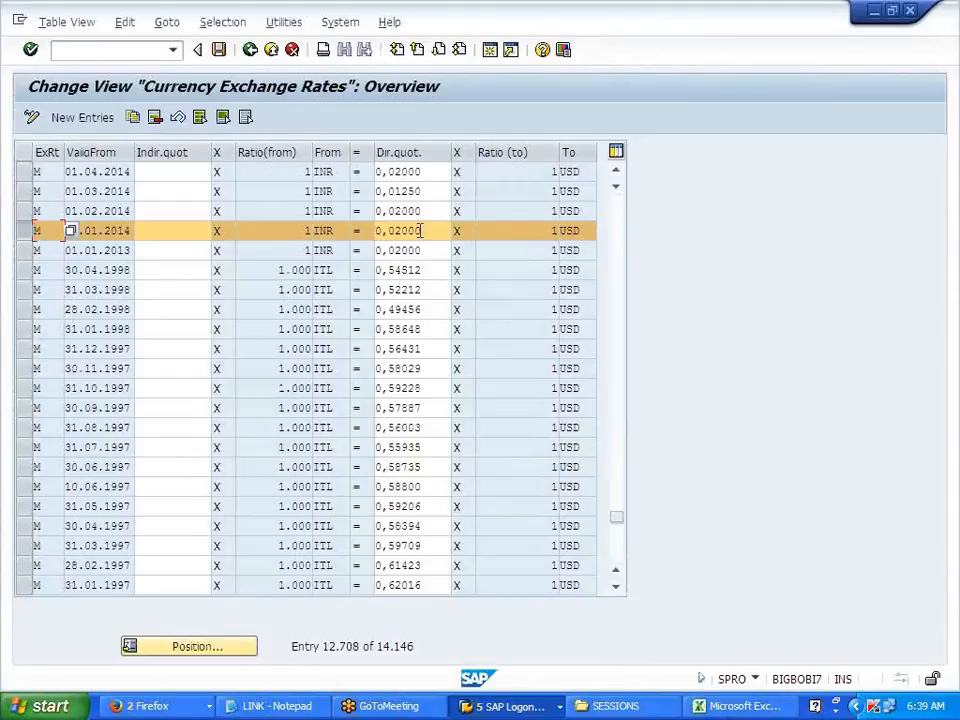
key(alt+Tab)
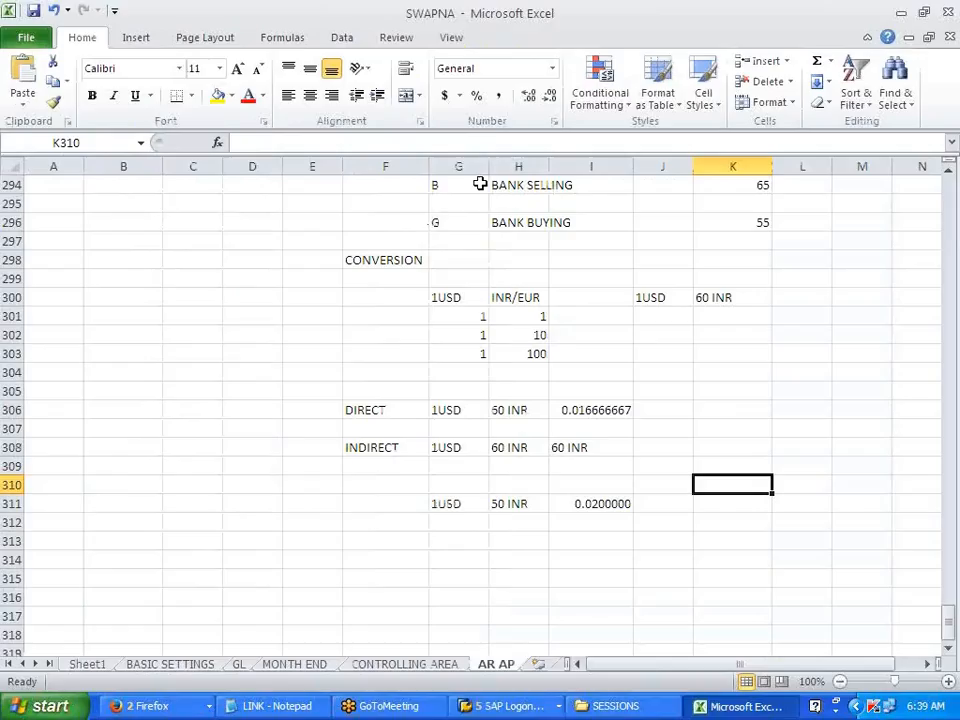
click(604, 501)
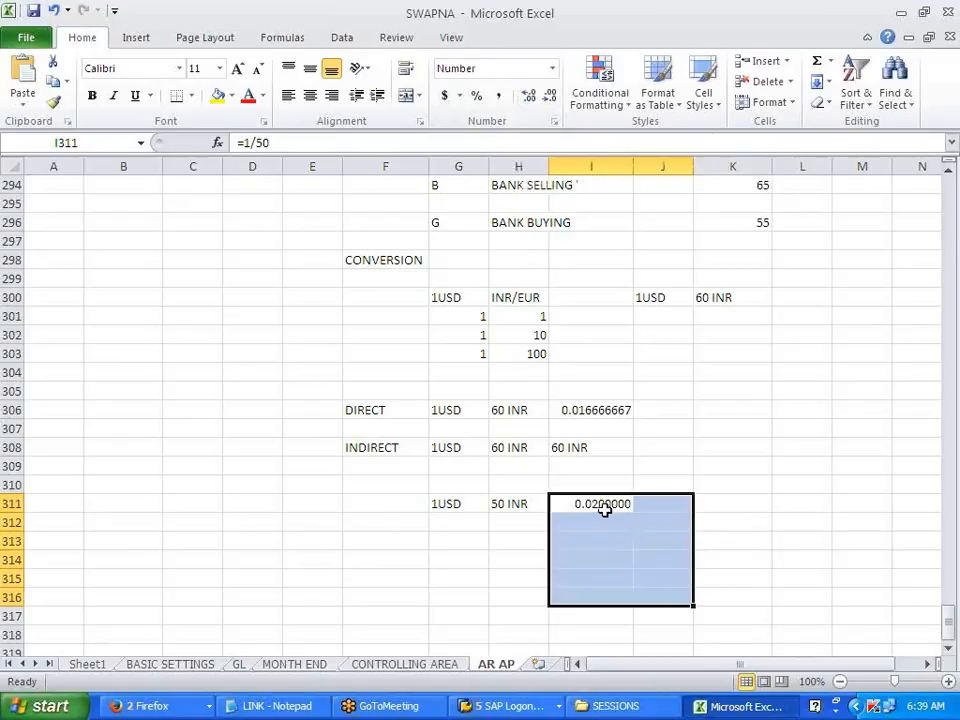
click(551, 97)
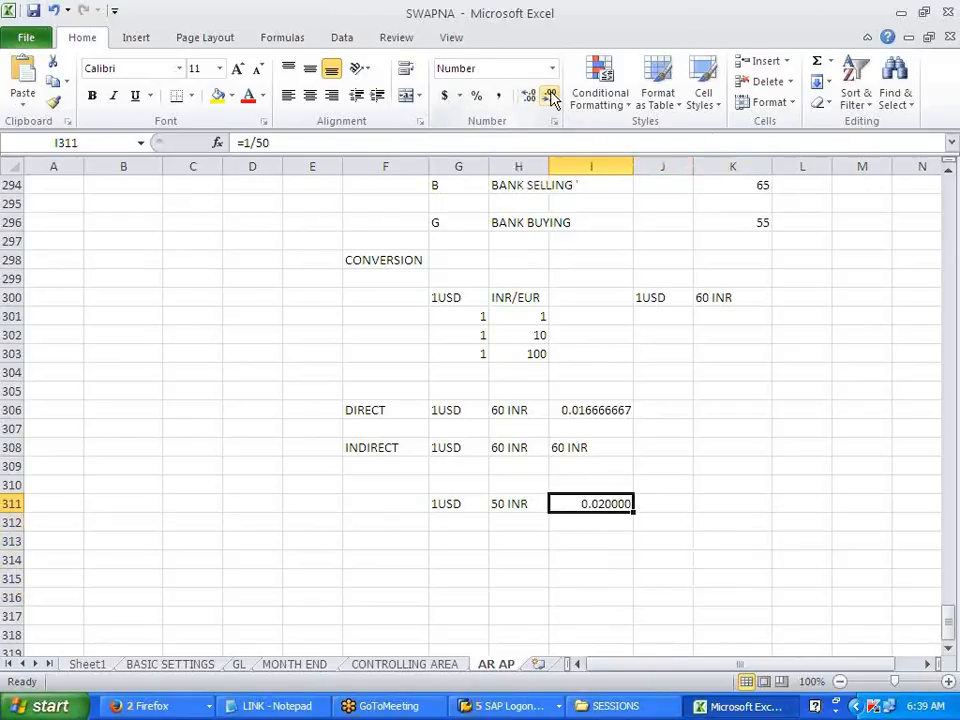
click(551, 97)
click(703, 542)
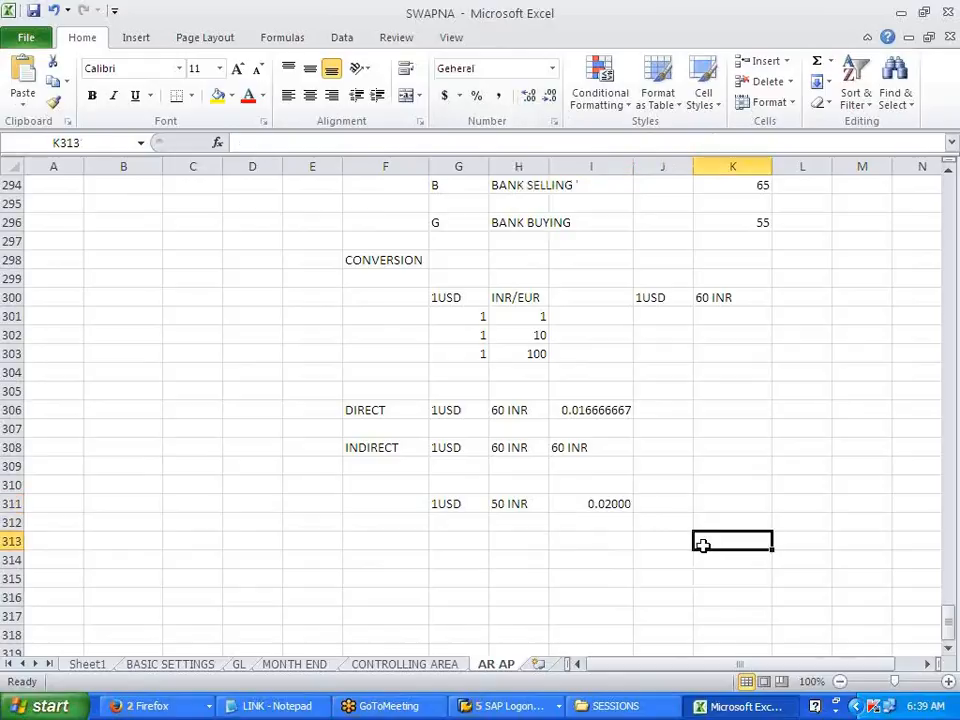
Switch back to SAP's currency exchange rates and deselect the INR to USD row valid from 01.01.2014.
key(alt+Tab)
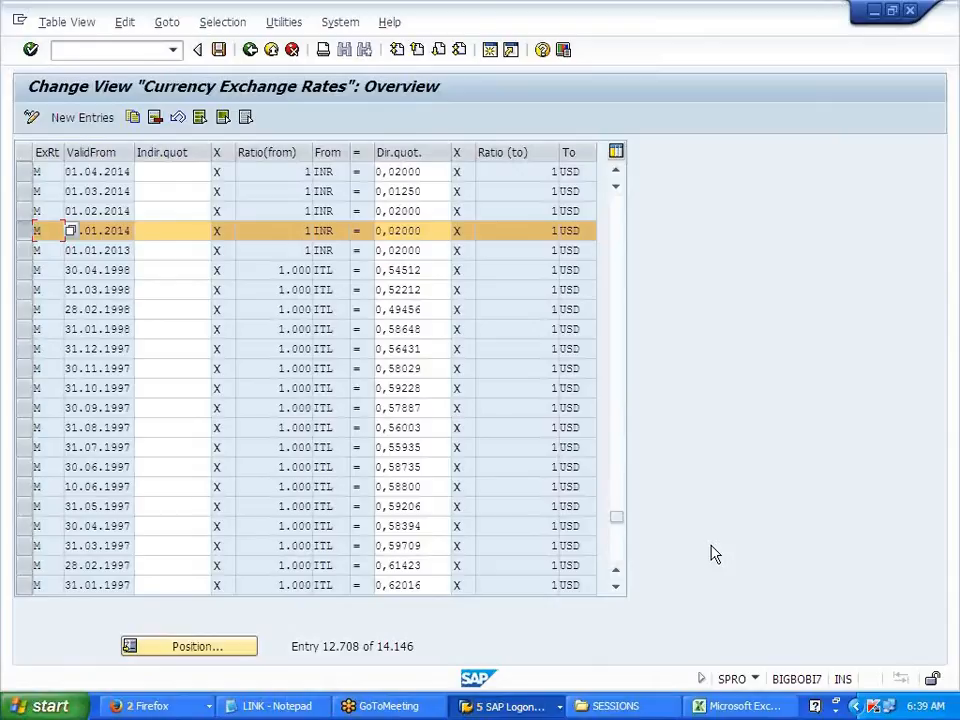
click(20, 234)
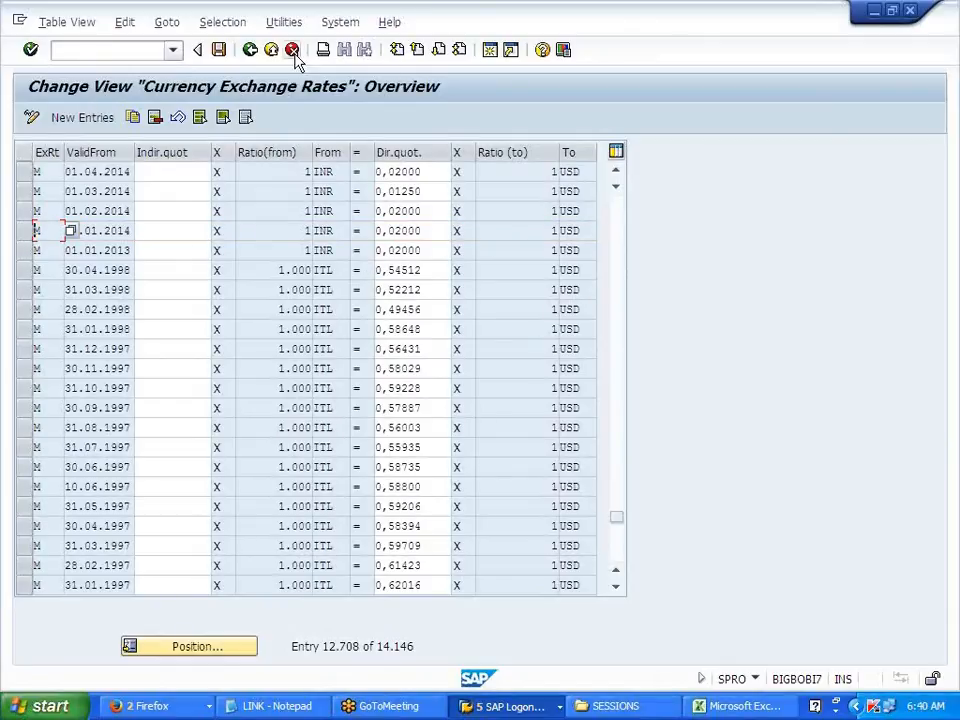
Open transaction AL11 from the SAP Easy Access session to view the SAP directories, and leave it again.
click(488, 707)
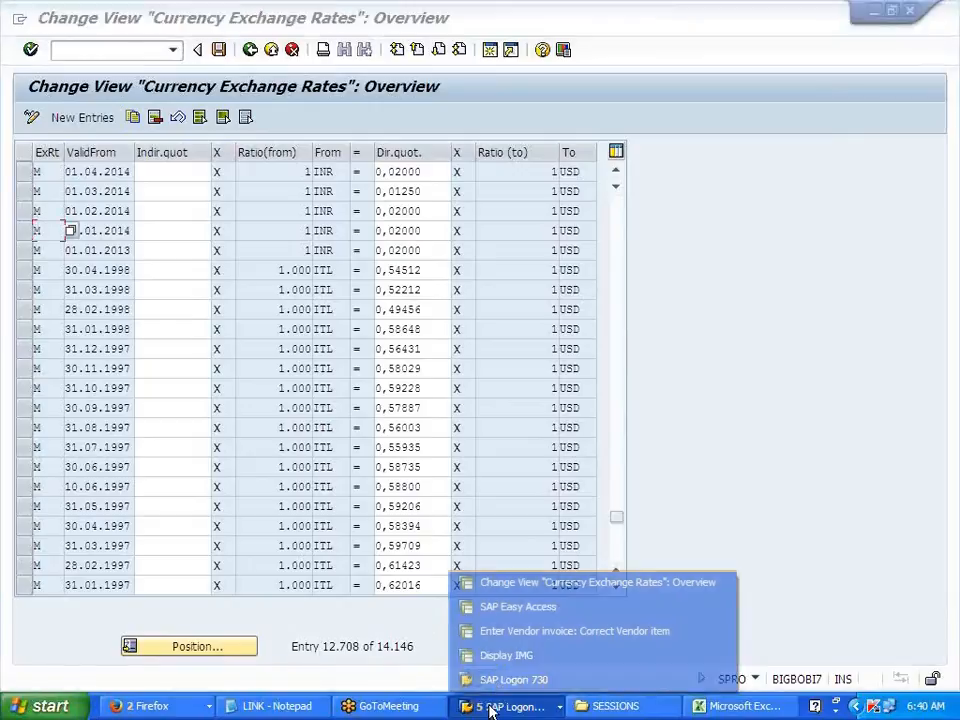
click(502, 604)
text(A)
text(J11)
key(Return)
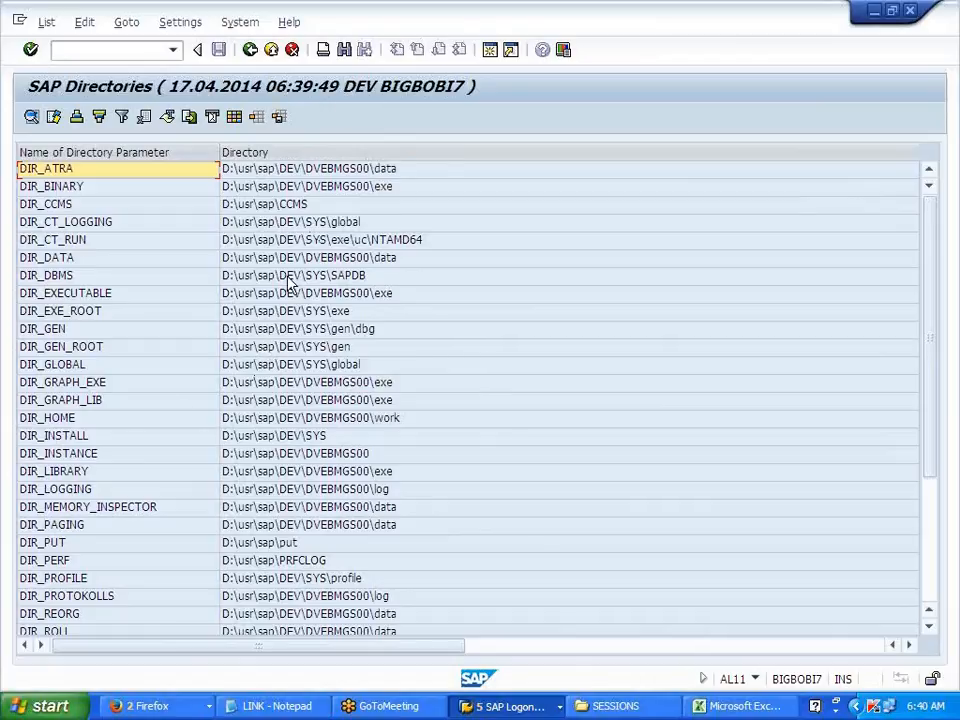
click(252, 50)
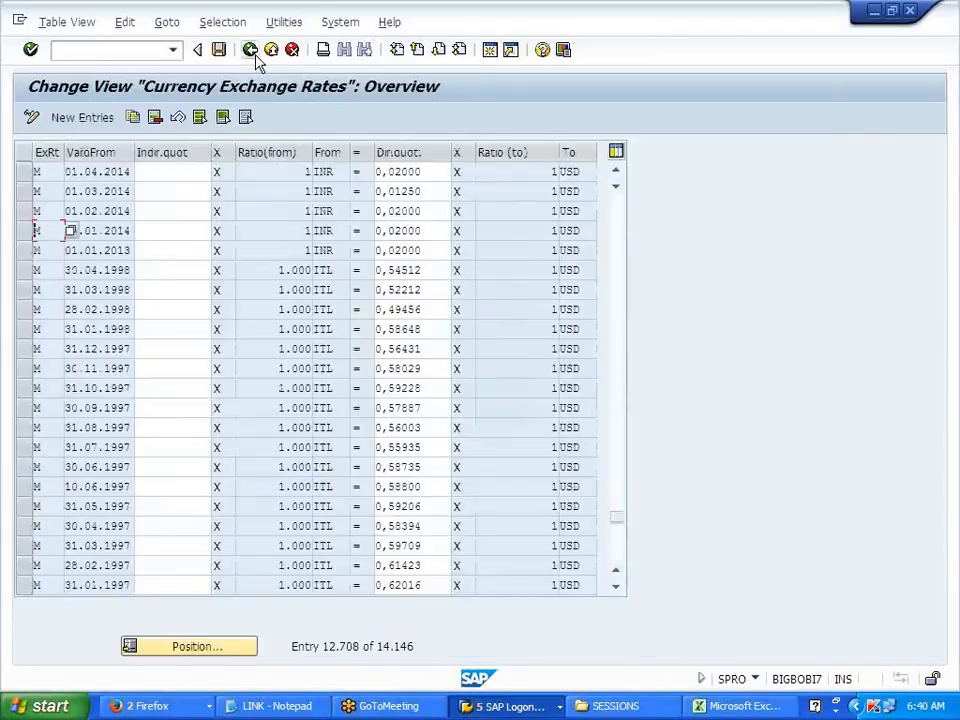
Examine the rate type and the indirect and direct quotations of the INR to USD row valid from 01.01.2014.
click(754, 679)
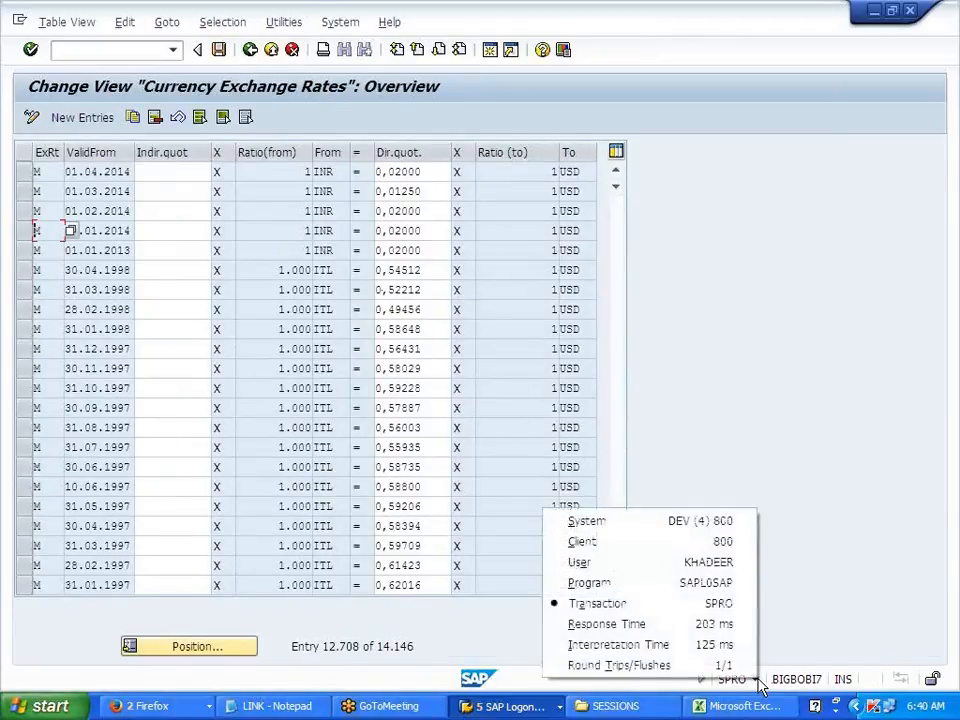
click(815, 617)
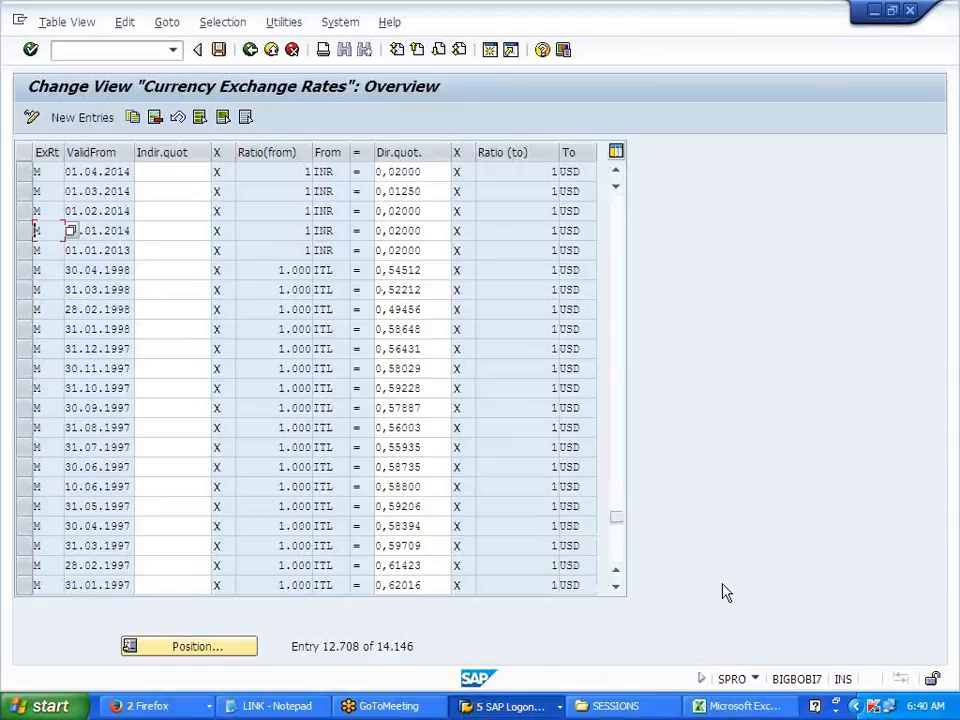
click(178, 231)
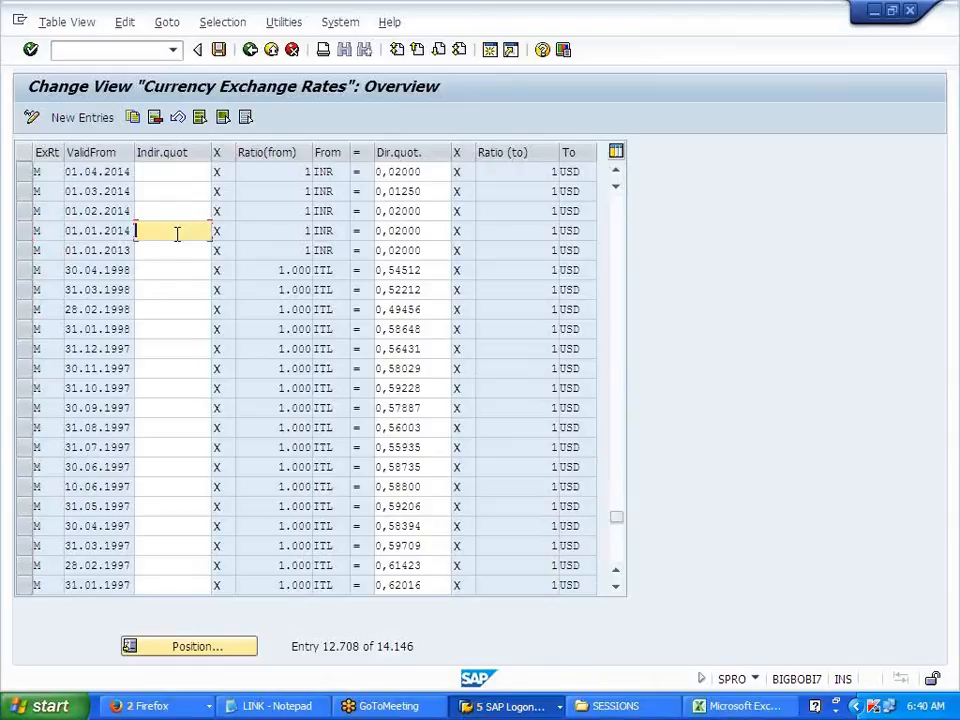
click(424, 231)
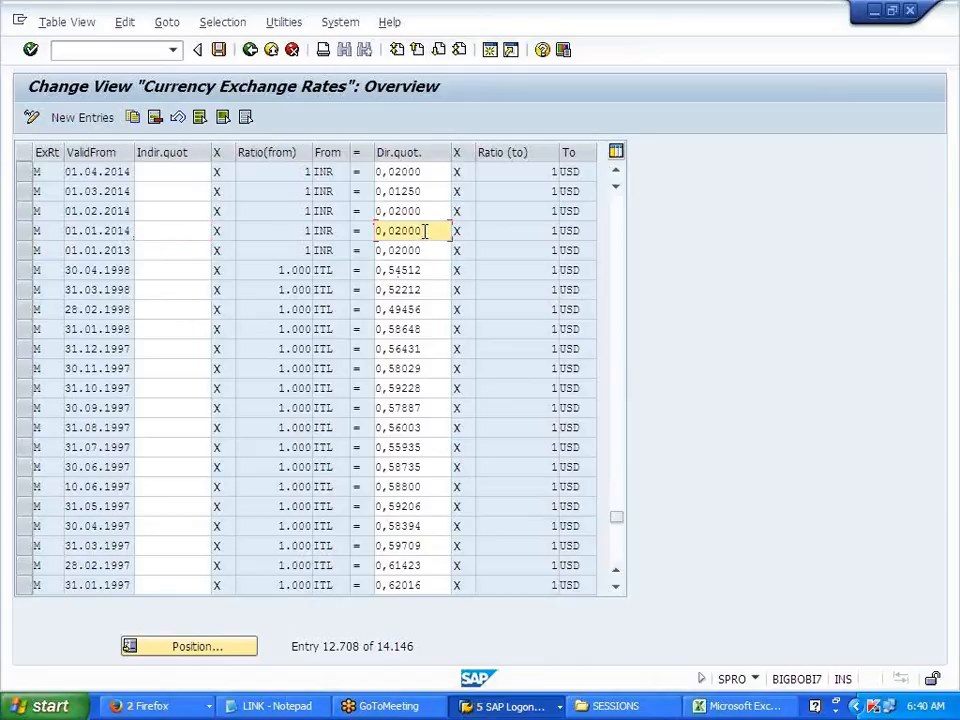
click(40, 231)
drag(40, 231, 32, 231)
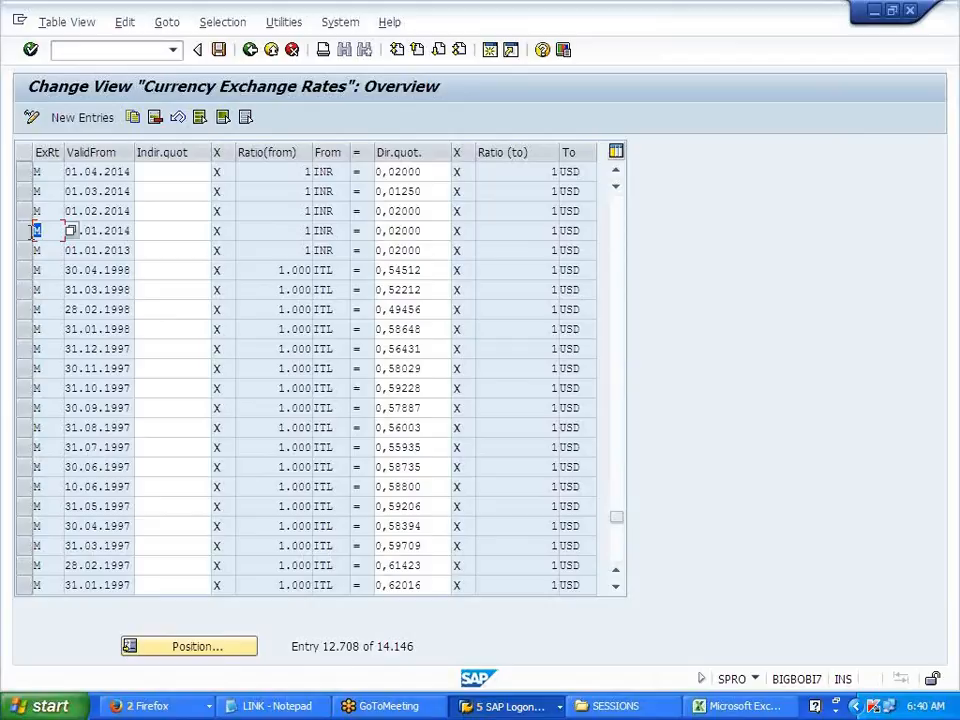
click(32, 231)
Re-enter 0,02000 as the direct quotation of the INR to USD row valid from 01.01.2014.
click(437, 231)
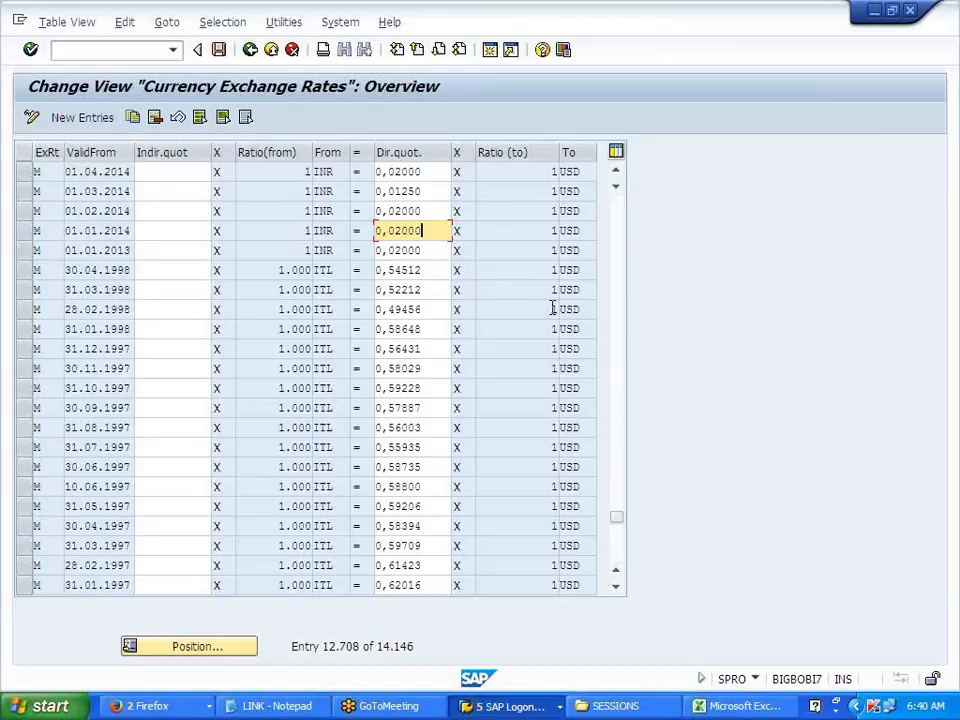
key(BackSpace)
key(BackSpace)
key(BackSpace)
key(BackSpace)
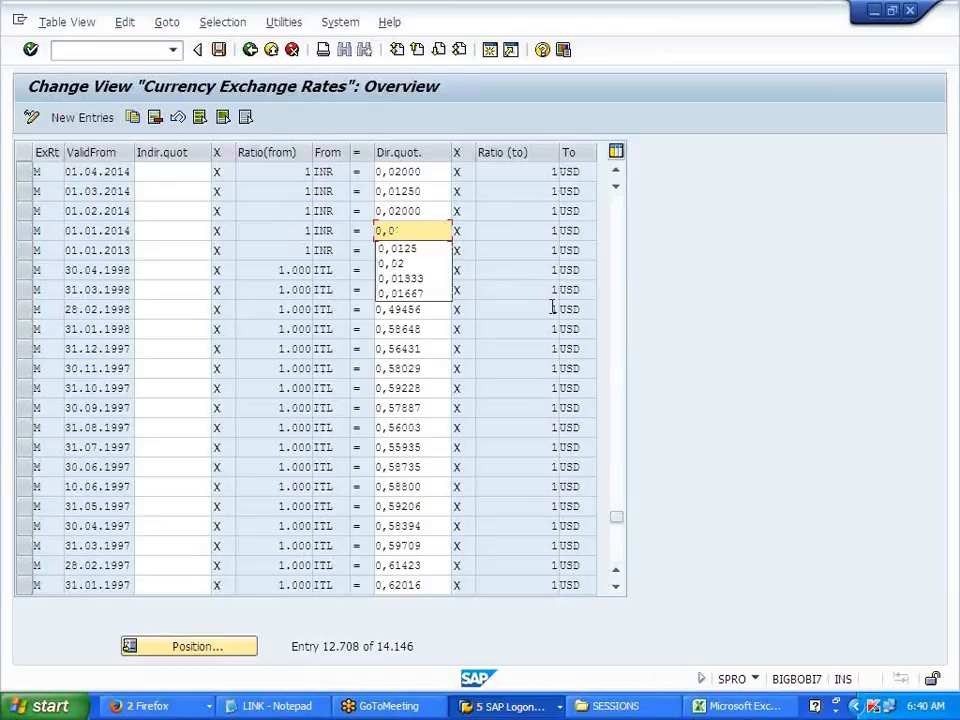
text(2000)
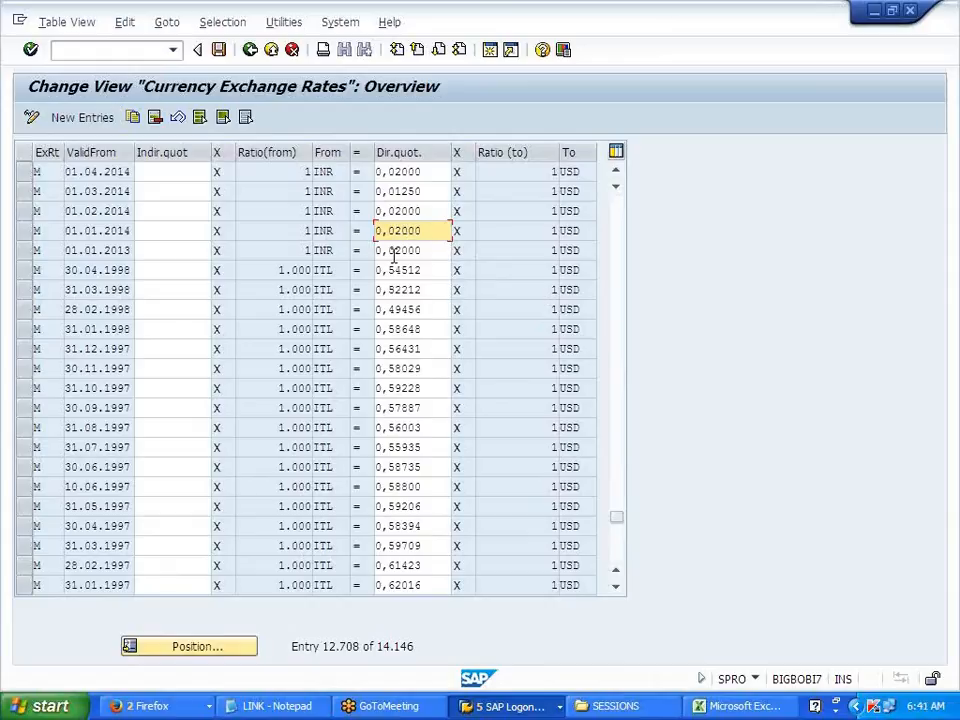
Try to enter an indirect quotation of 50 for the 01.01.2014 INR to USD row alongside its direct quotation.
click(189, 228)
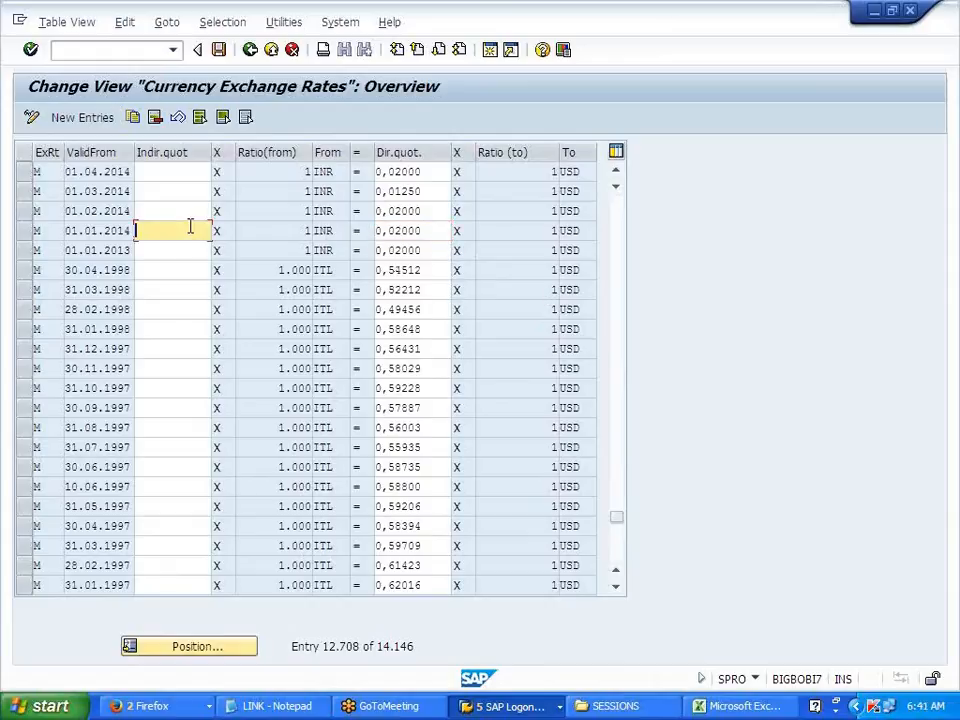
text(50)
key(Return)
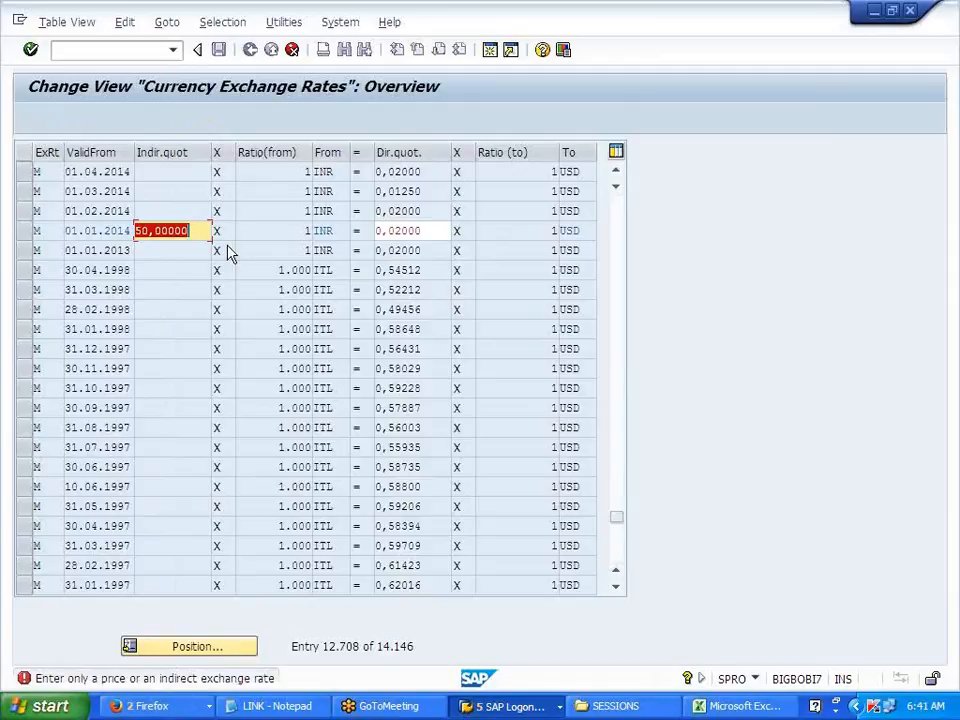
Set the indirect quotation of the 01.01.2014 INR to USD row to 60, clear its direct quotation and save the rates.
click(139, 232)
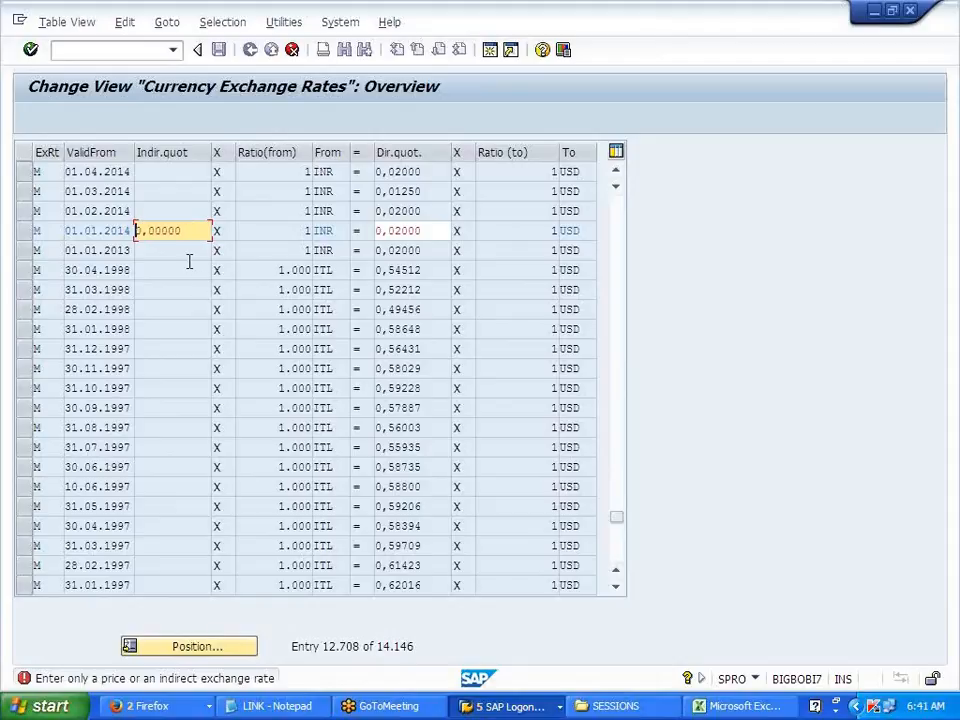
click(425, 231)
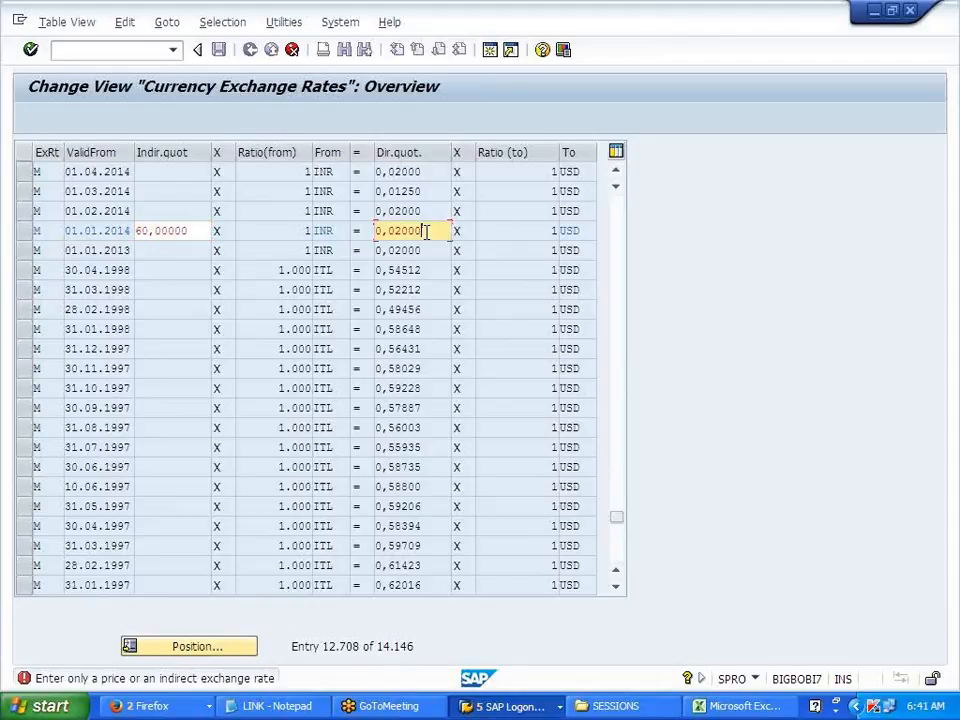
key(BackSpace)
key(BackSpace)
key(BackSpace)
key(BackSpace)
key(BackSpace)
key(BackSpace)
key(BackSpace)
key(Return)
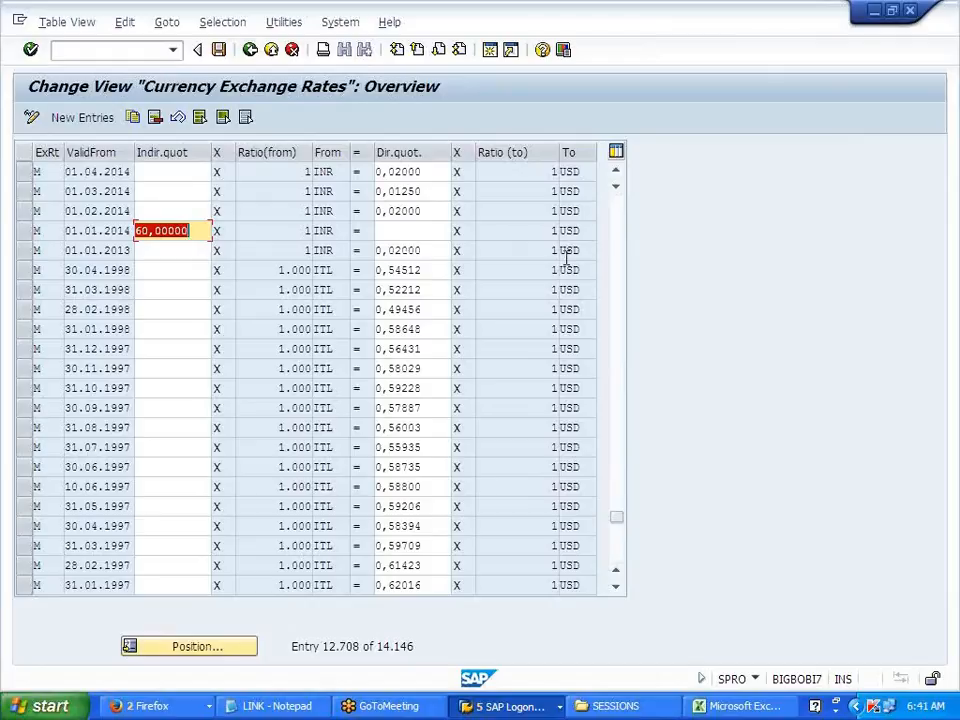
click(218, 49)
click(279, 319)
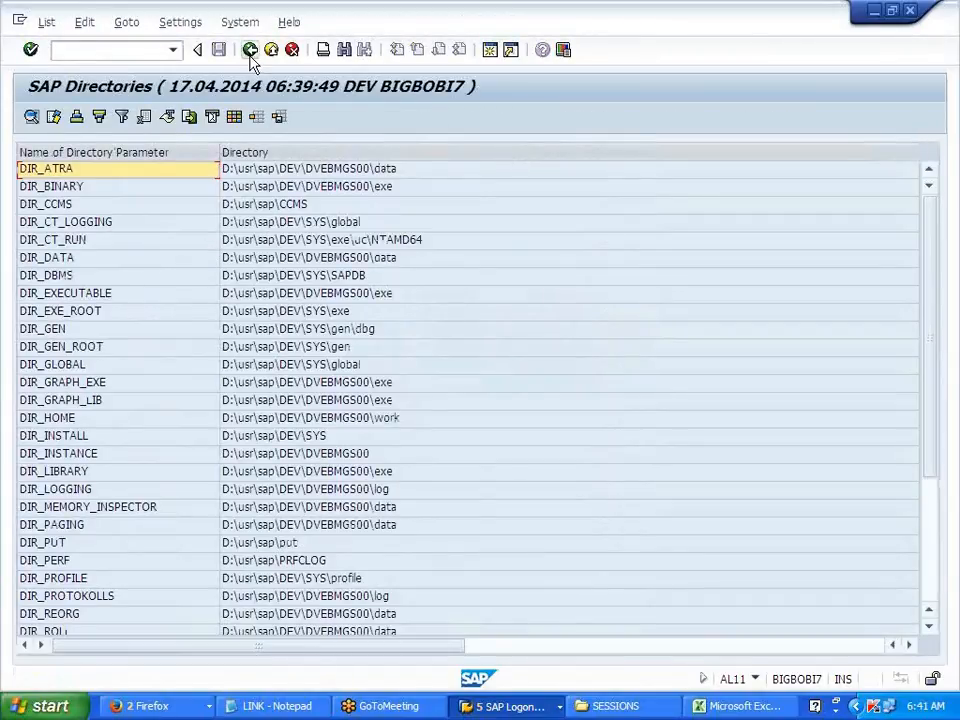
Leave the SAP directories list and restart transaction F-43 in the vendor invoice session.
click(250, 49)
click(557, 706)
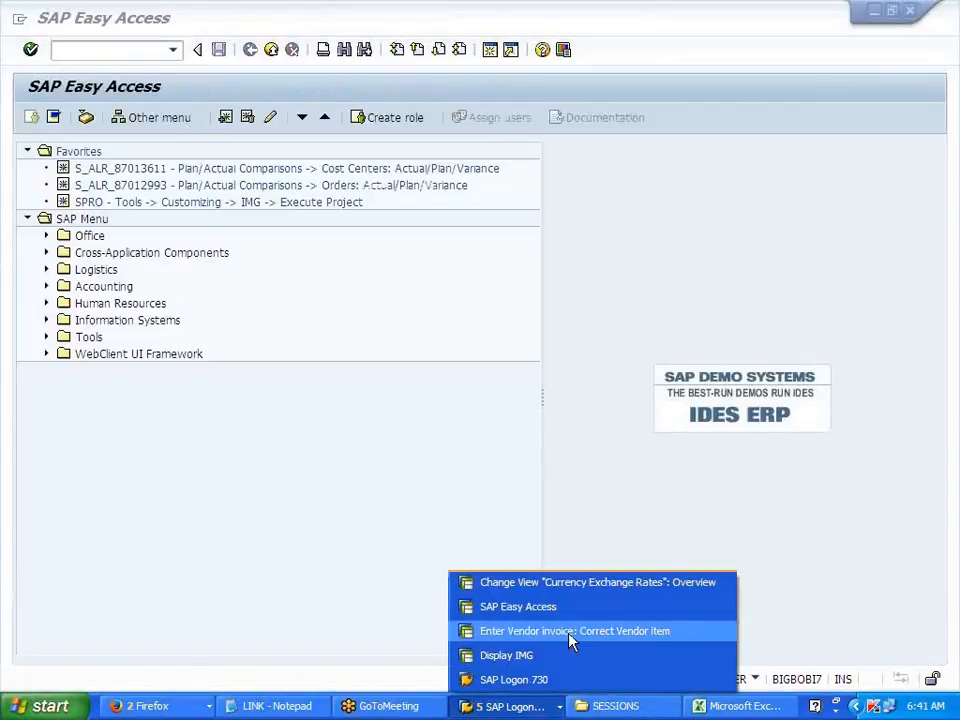
click(568, 632)
click(112, 50)
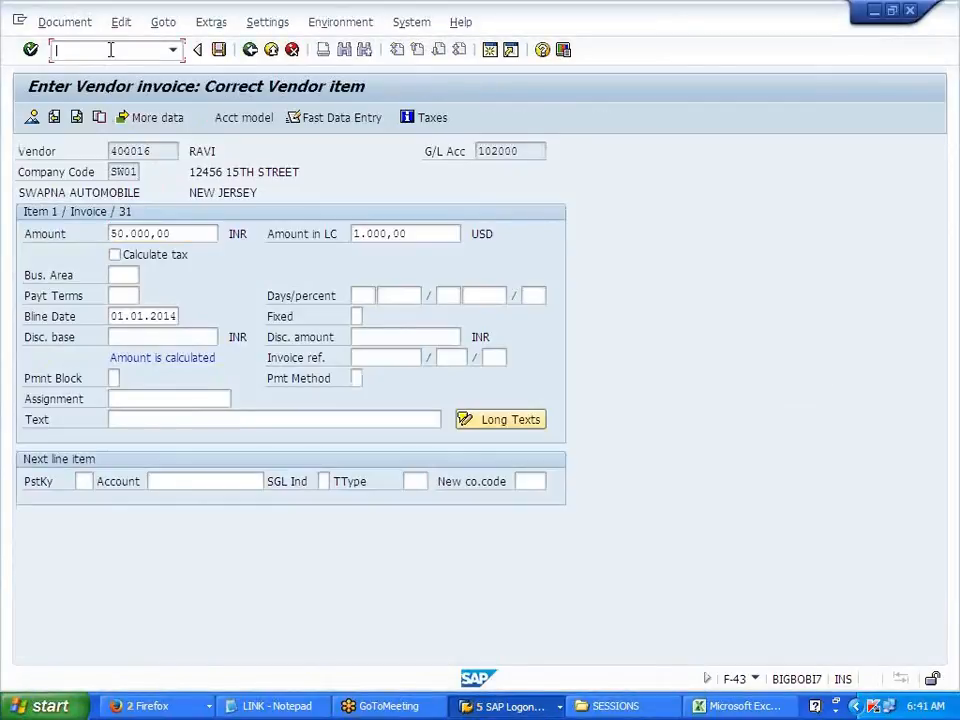
text(/nF-43)
key(Return)
Fill the invoice header with document and posting date 01012014 and currency INR.
key(BackSpace)
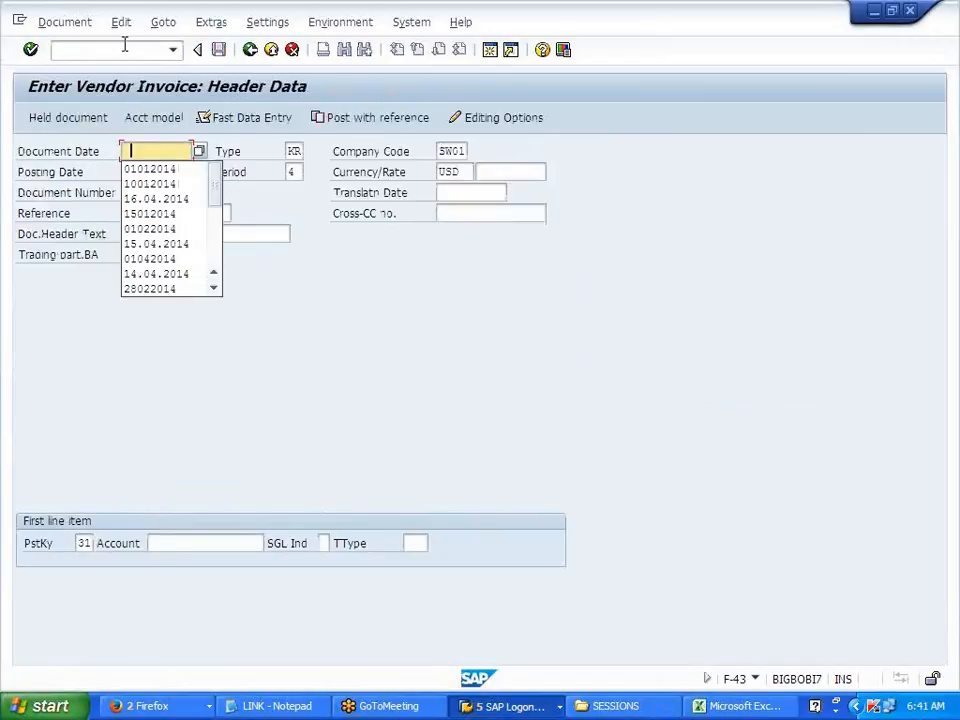
click(148, 168)
key(Tab)
key(Tab)
click(146, 171)
key(BackSpace)
click(144, 190)
key(Tab)
key(Tab)
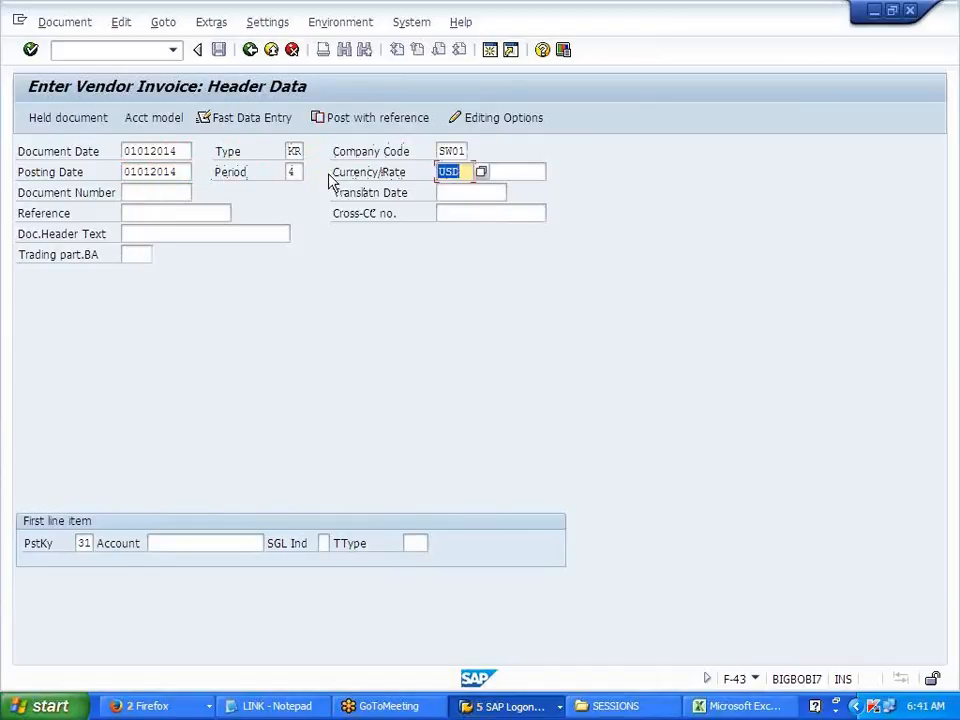
text(INR)
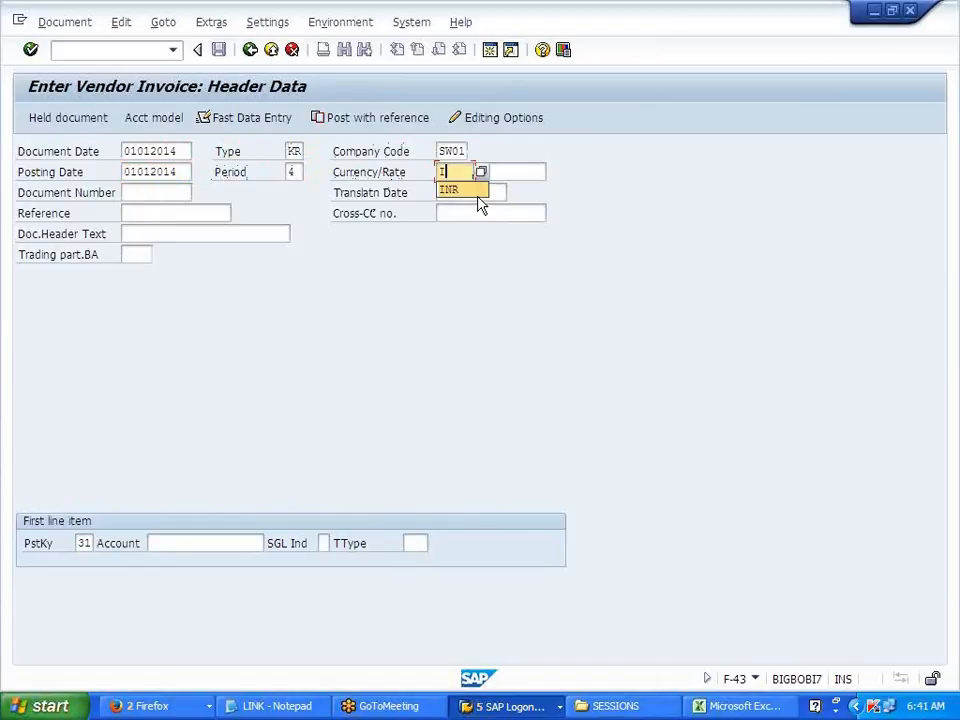
Enter the vendor's account number for the first line item and continue to the vendor item.
click(216, 541)
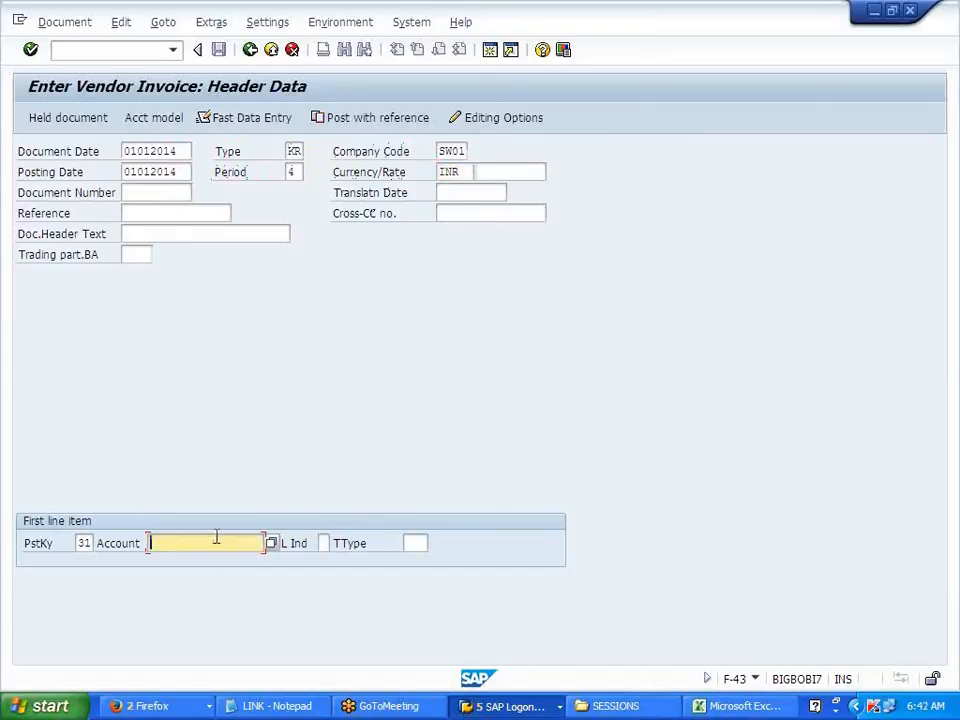
key(BackSpace)
key(Return)
key(Return)
key(Return)
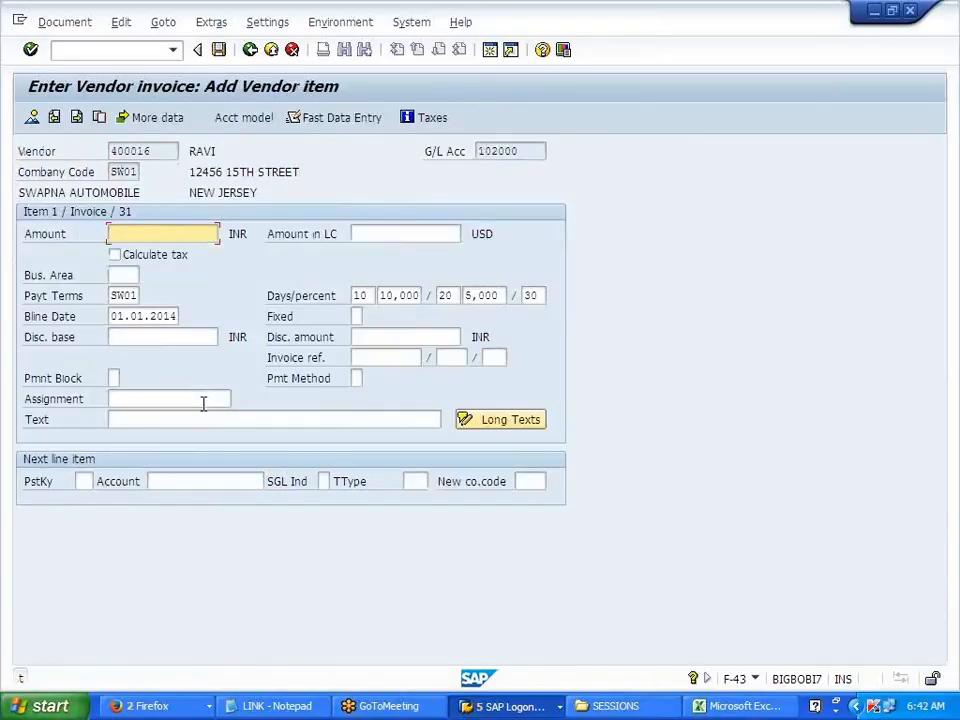
Enter 1000 USD as the vendor item's local currency amount and have the INR amount calculated.
click(369, 236)
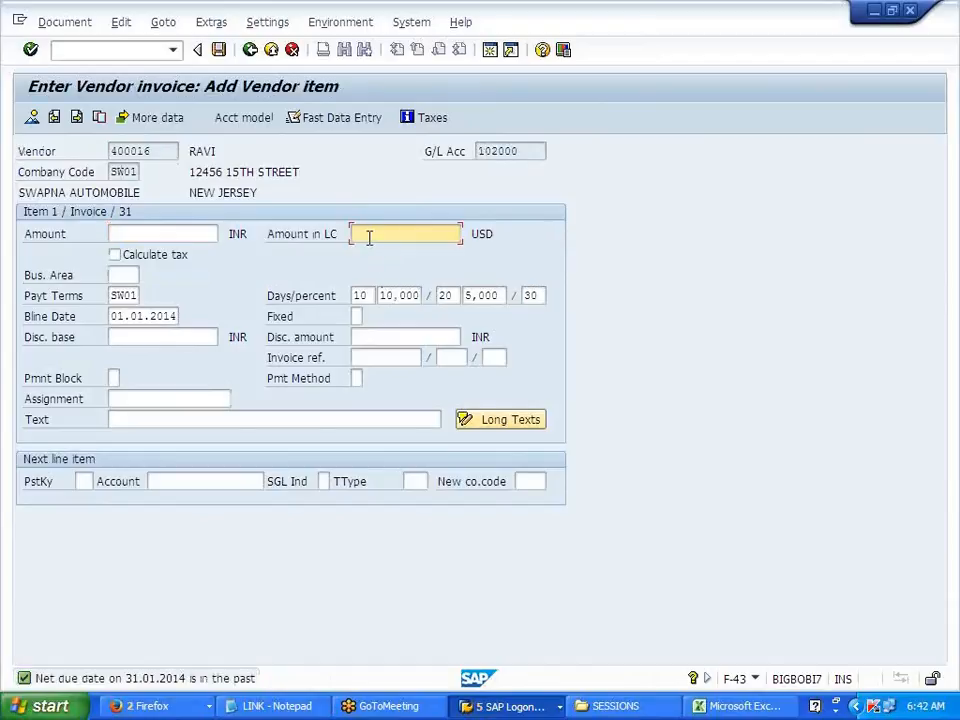
text(1000)
key(Return)
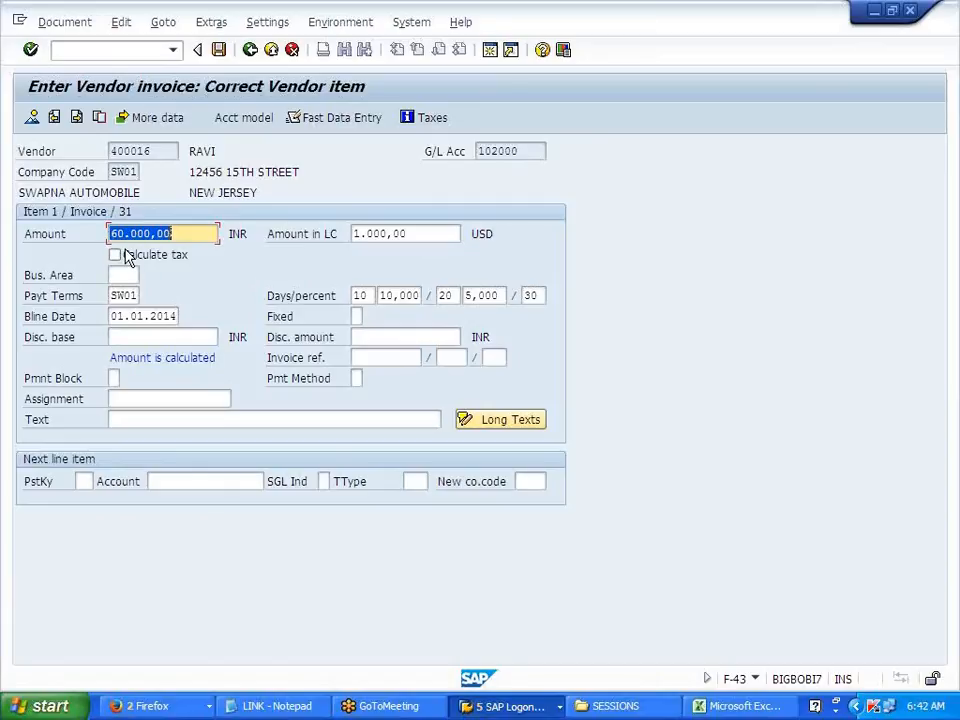
Check the exchange rates session, and switch to Excel to examine the direct rate formula for 60 INR in cell I306.
key(alt+Tab)
key(alt+Tab)
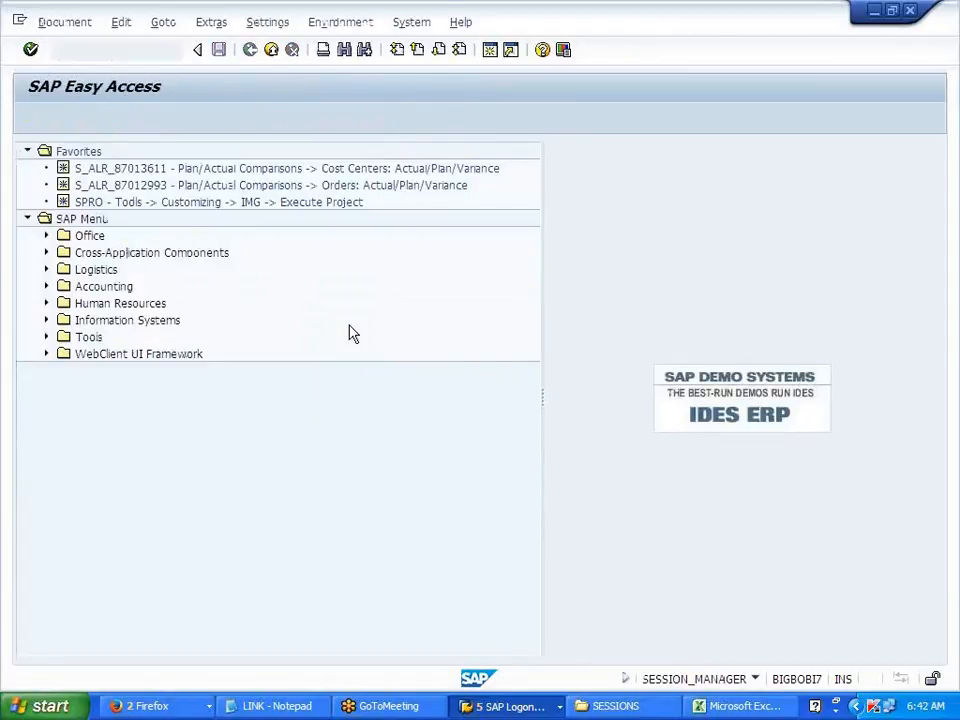
click(523, 712)
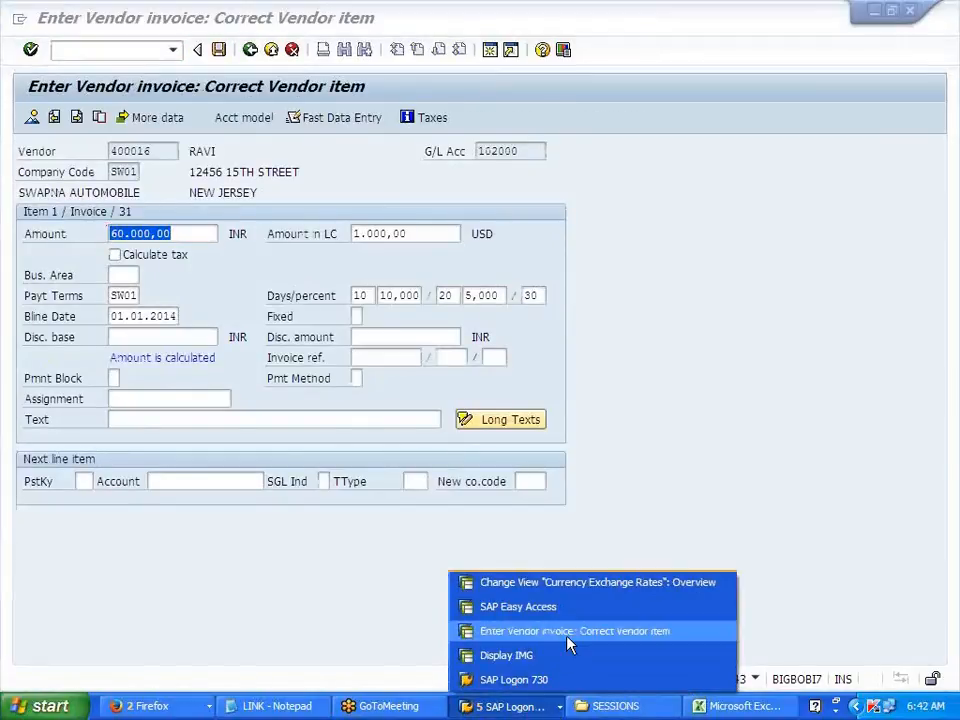
click(585, 582)
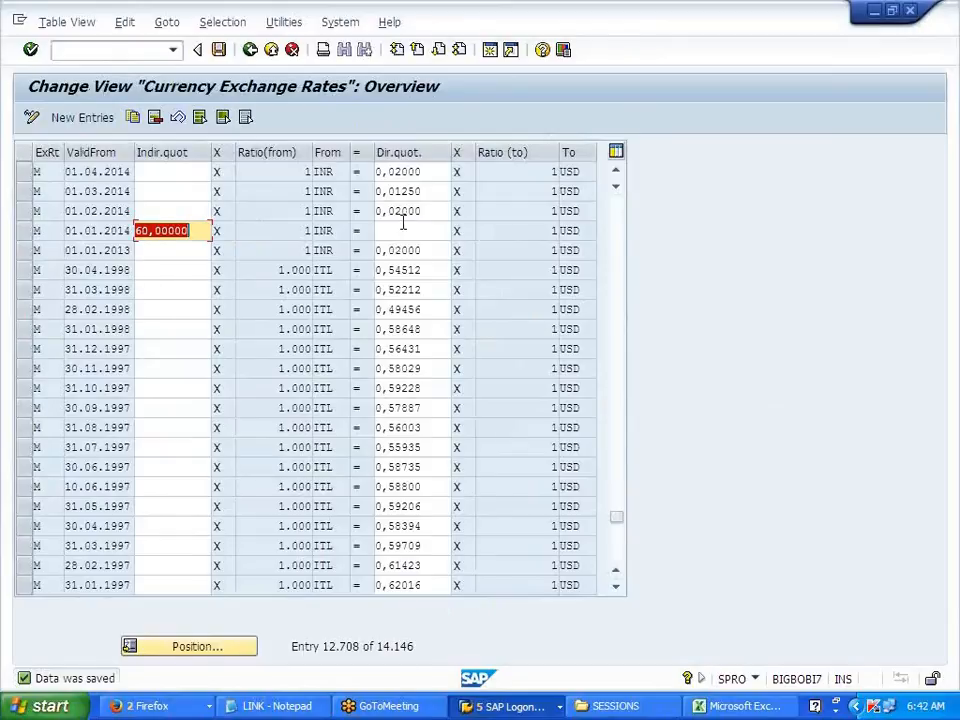
click(750, 706)
click(590, 423)
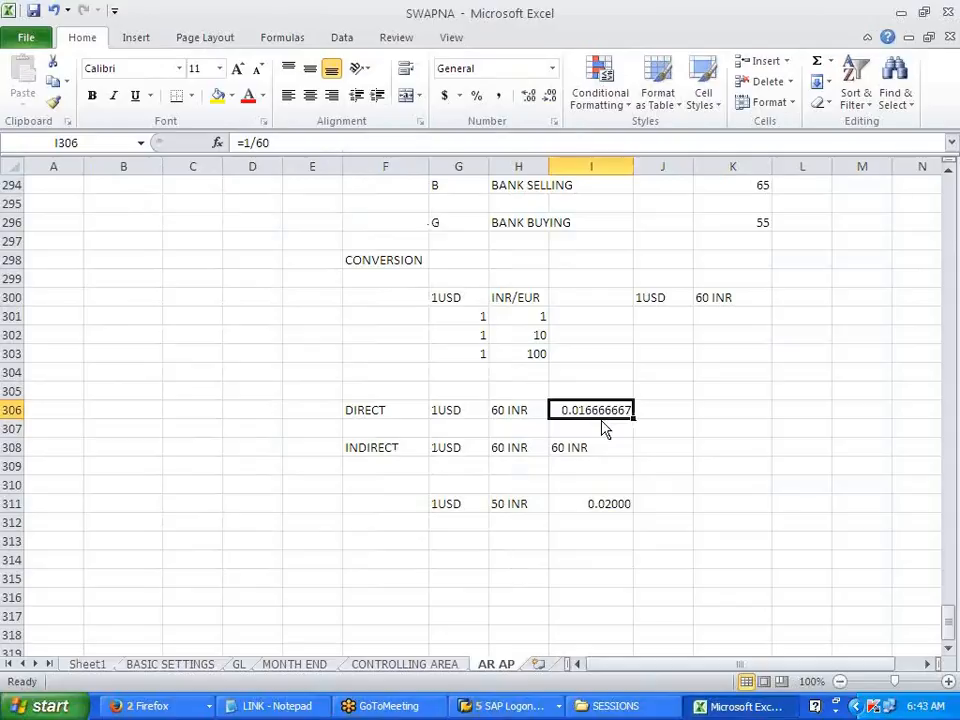
In SAP's exchange rates, set the 01.01.2014 INR to USD direct quotation to 0,01666, clear its indirect quotation and save.
key(alt+Tab)
click(422, 228)
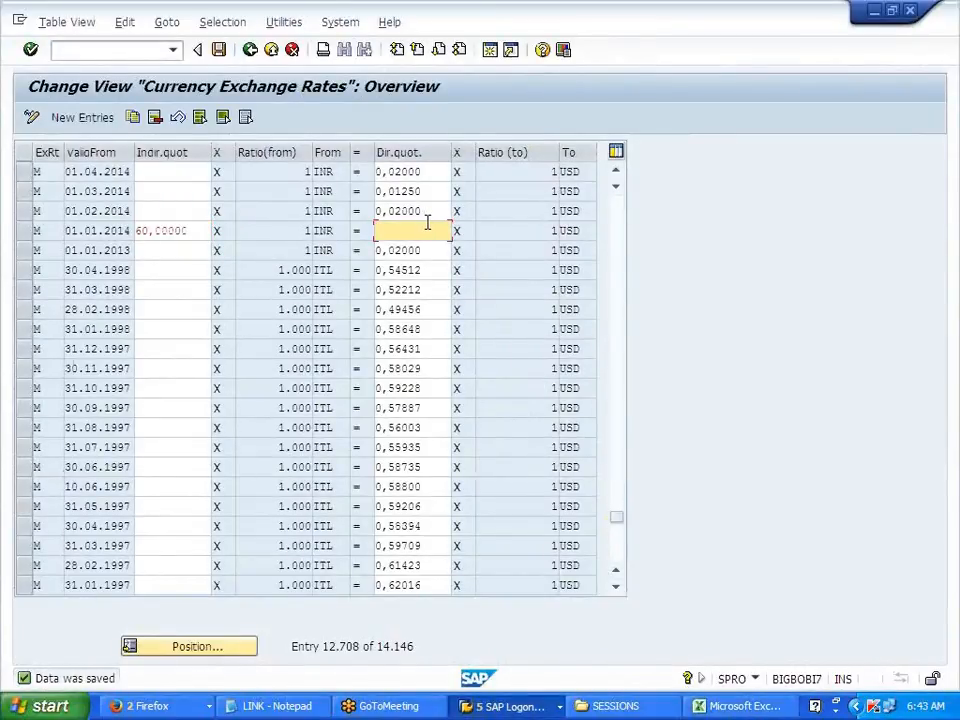
text(0,)
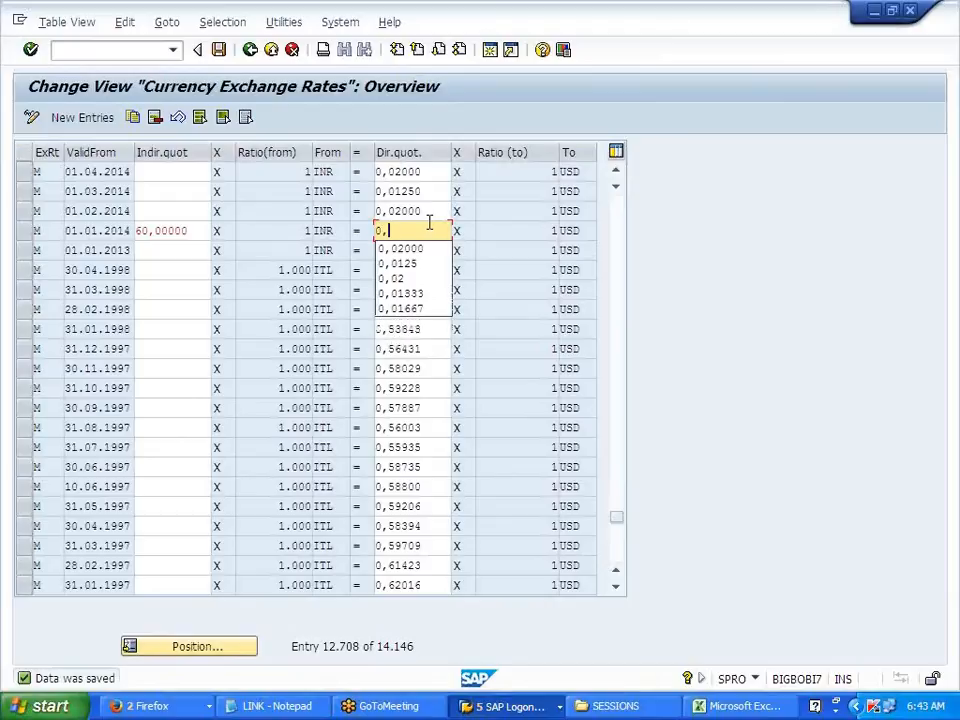
text(01660)
key(BackSpace)
text(66)
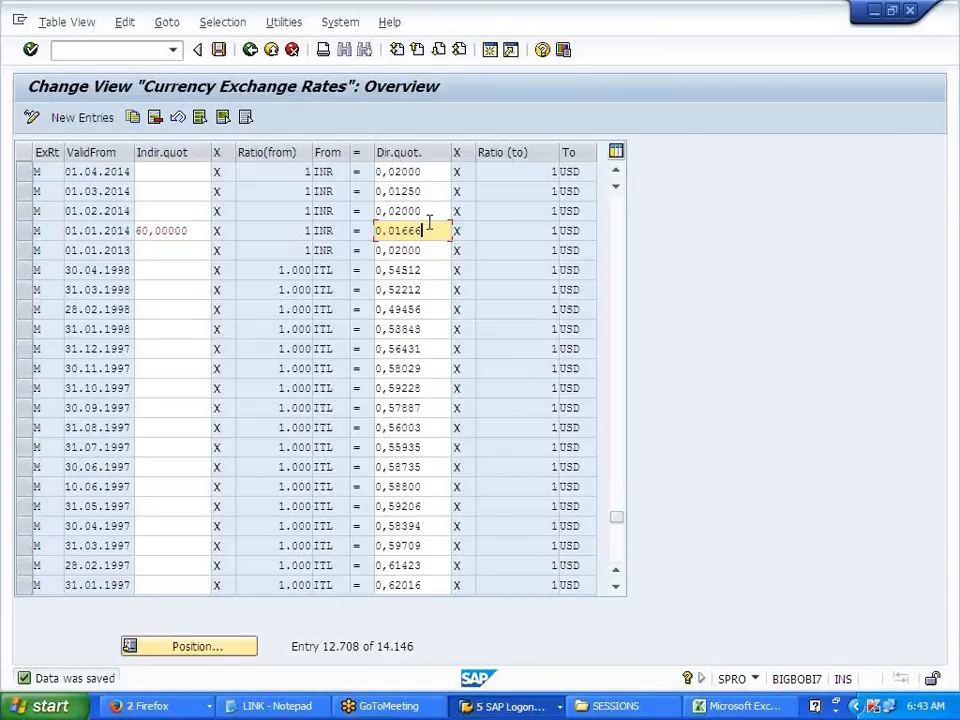
key(shift+Tab)
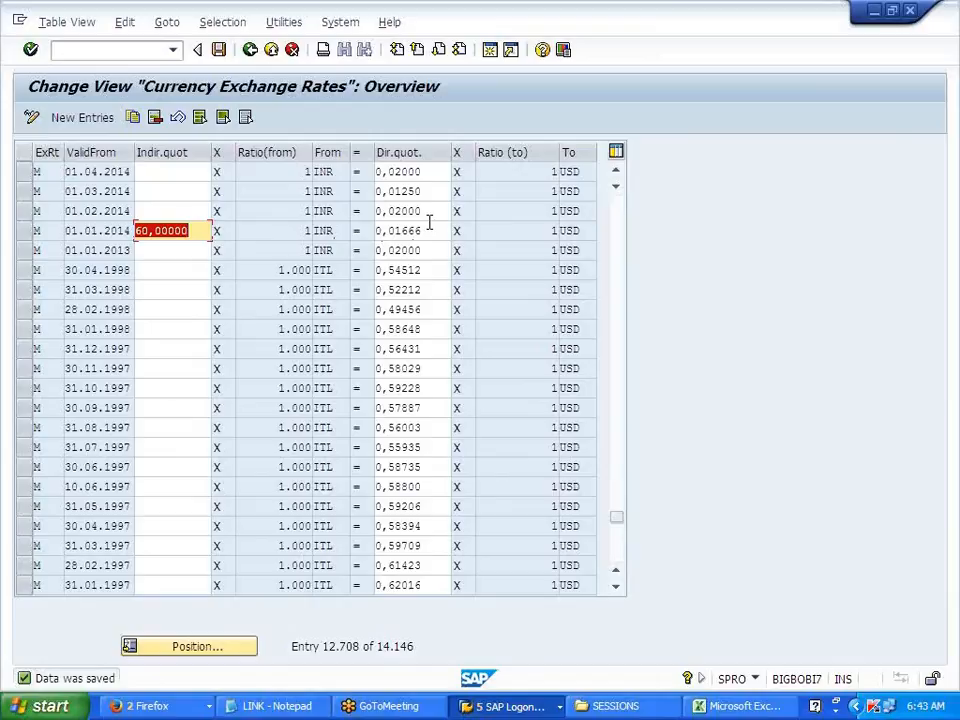
key(BackSpace)
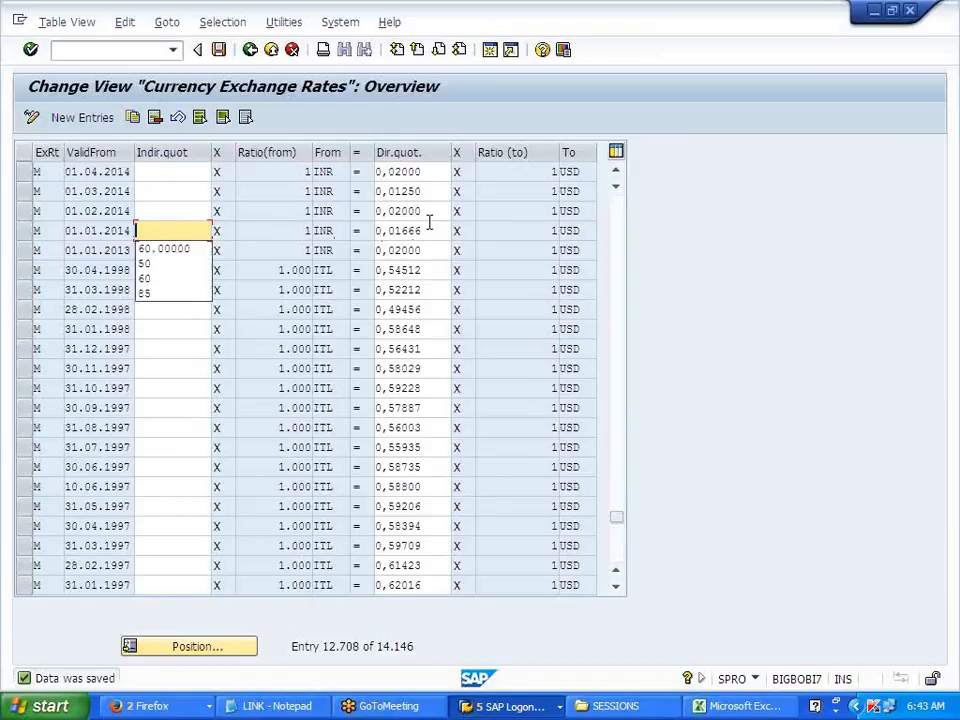
key(Return)
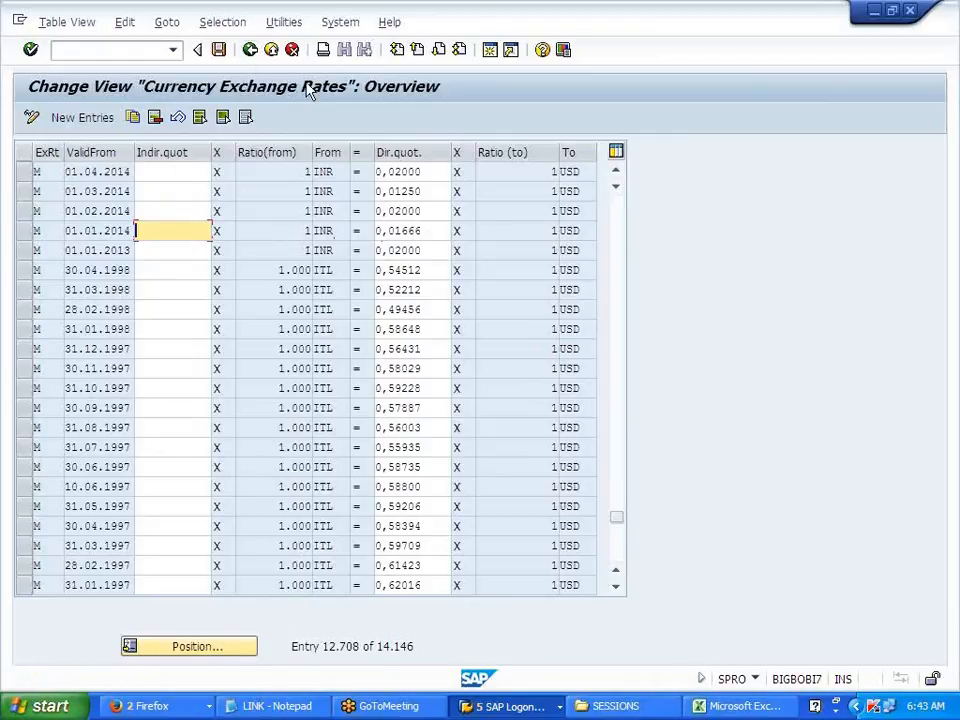
click(219, 50)
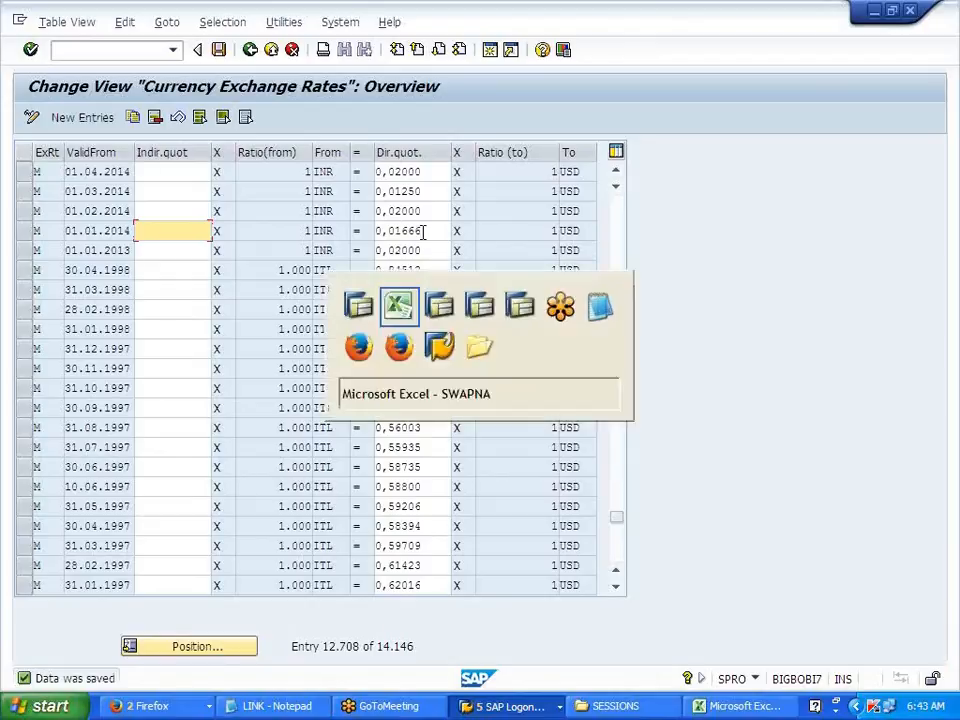
Switch to the vendor invoice session and start a fresh entry with transaction F-43.
key(alt+Tab)
click(510, 706)
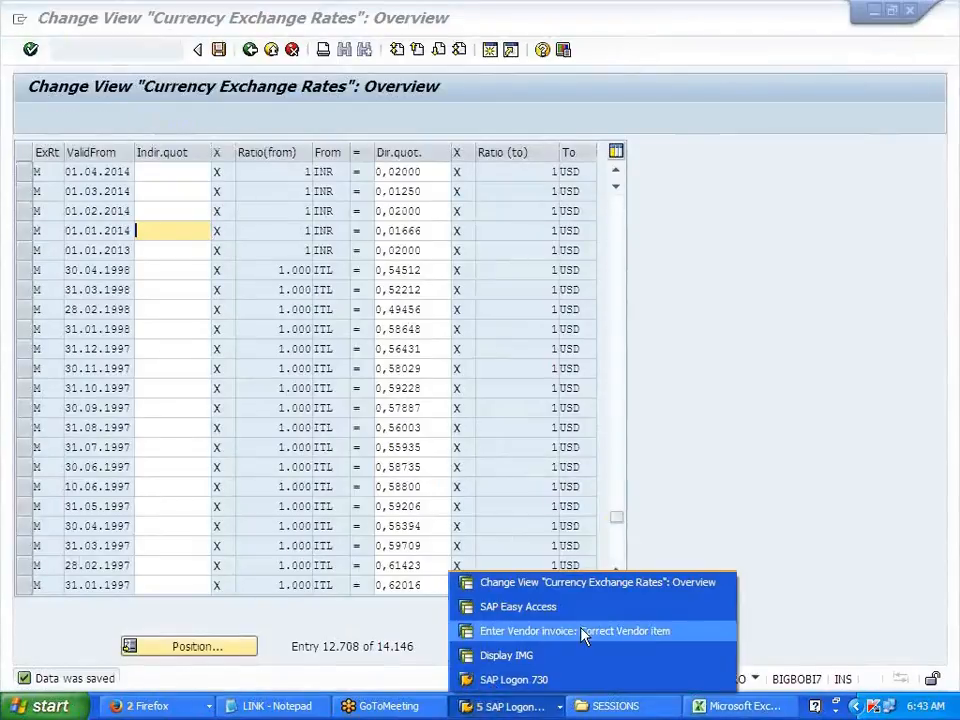
click(590, 631)
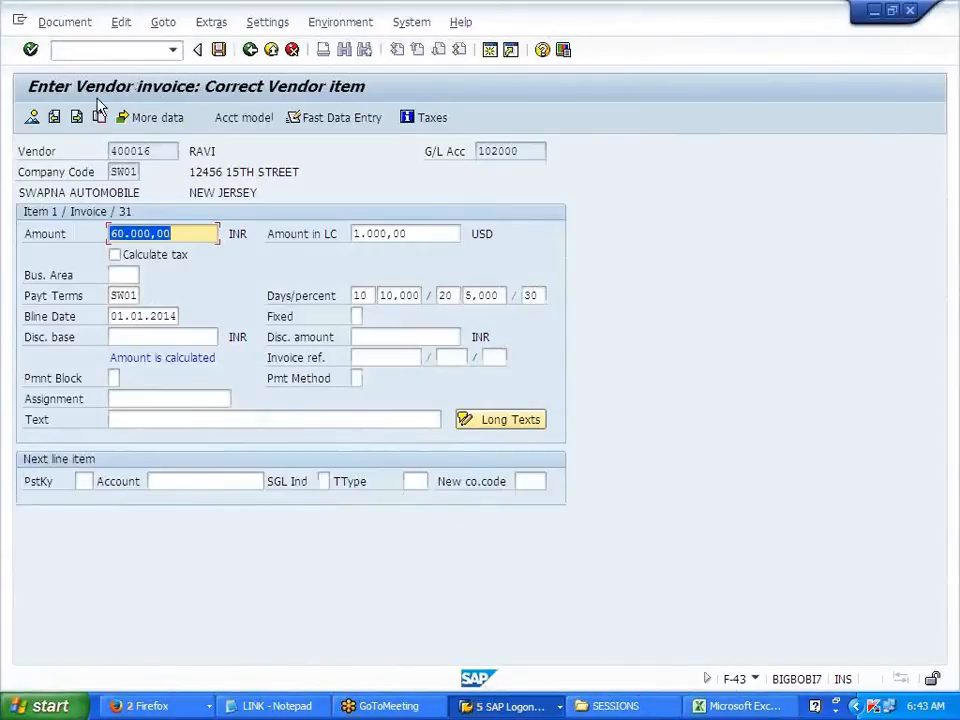
click(96, 51)
text(/NF-43)
key(Return)
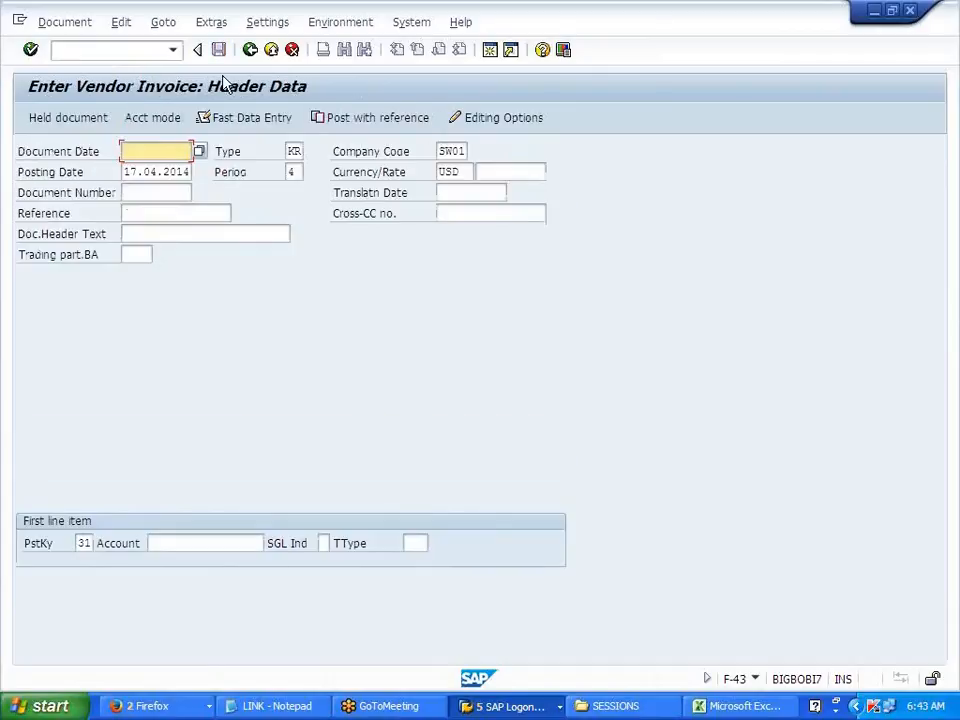
click(168, 169)
double_click(168, 172)
key(BackSpace)
click(172, 189)
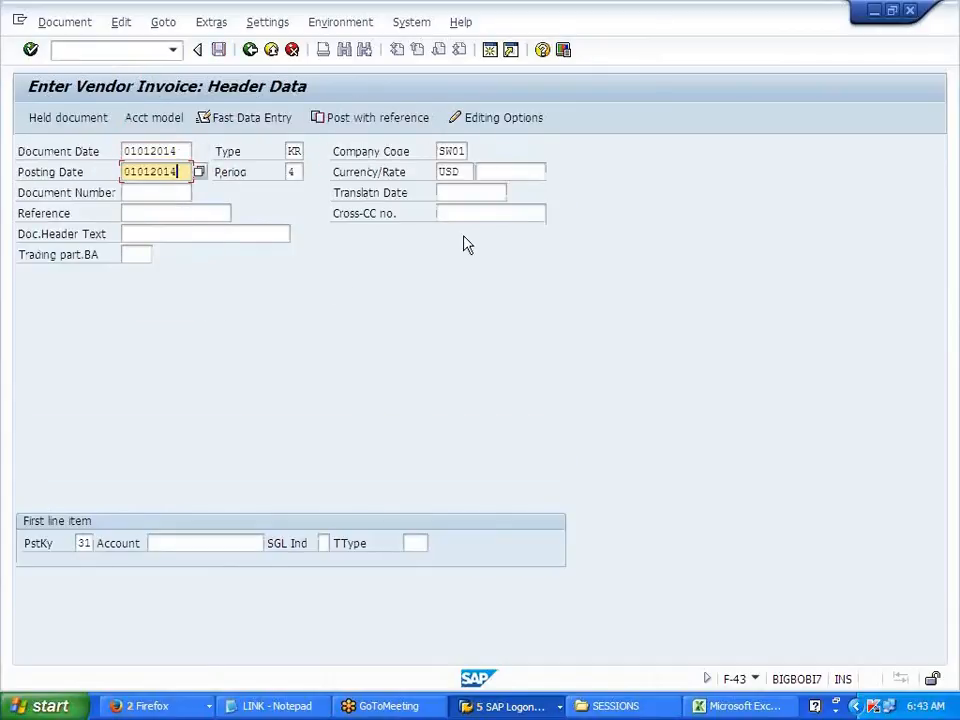
click(240, 540)
click(225, 405)
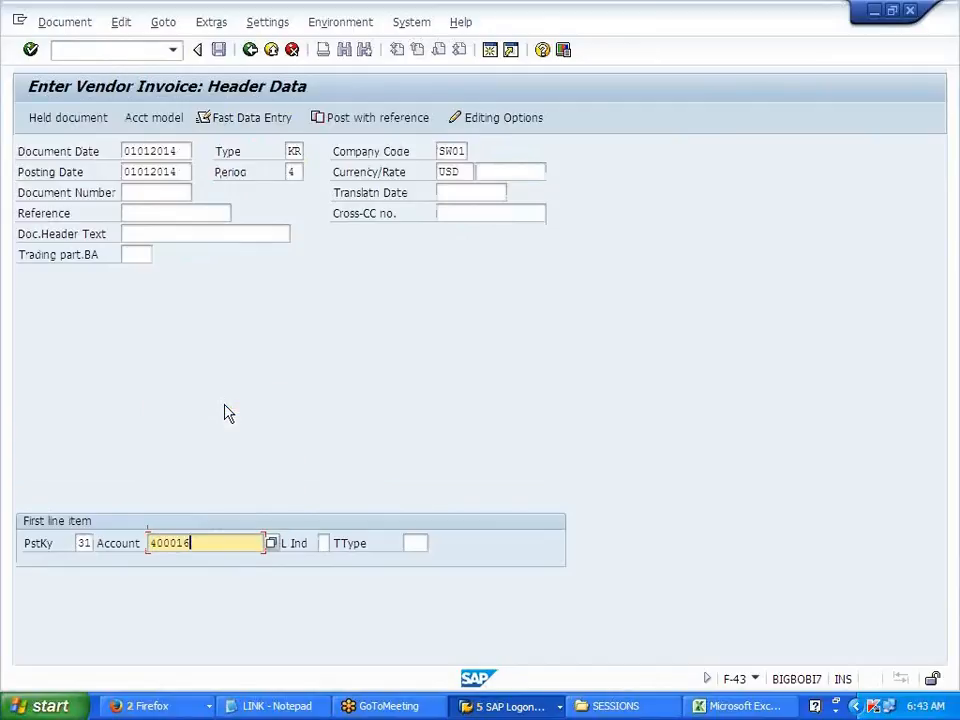
key(Return)
key(Return)
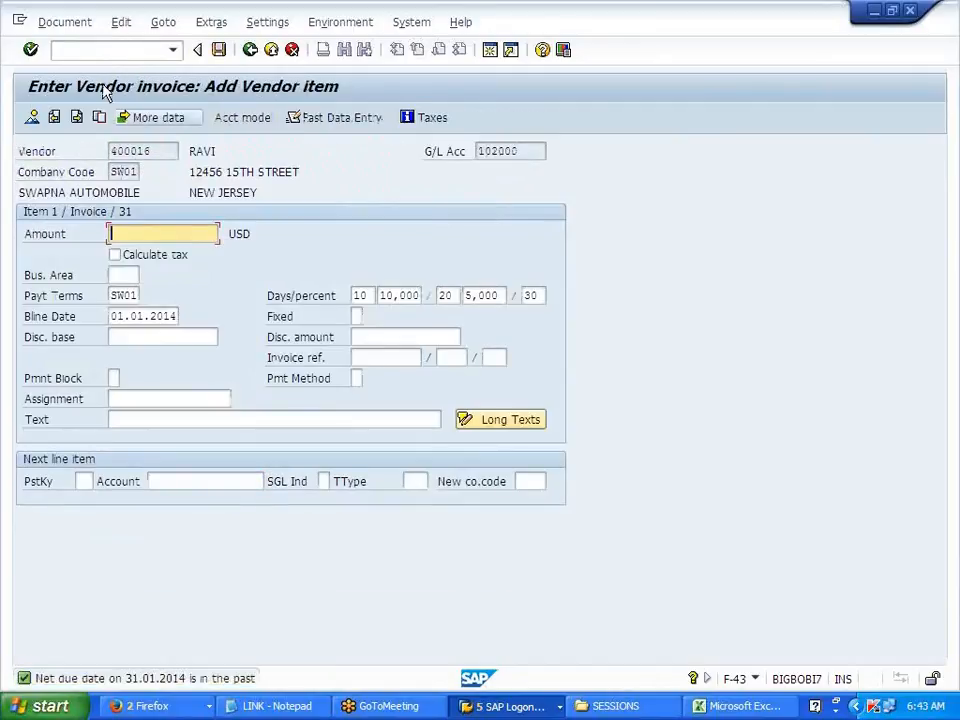
click(94, 52)
text(/nf-43)
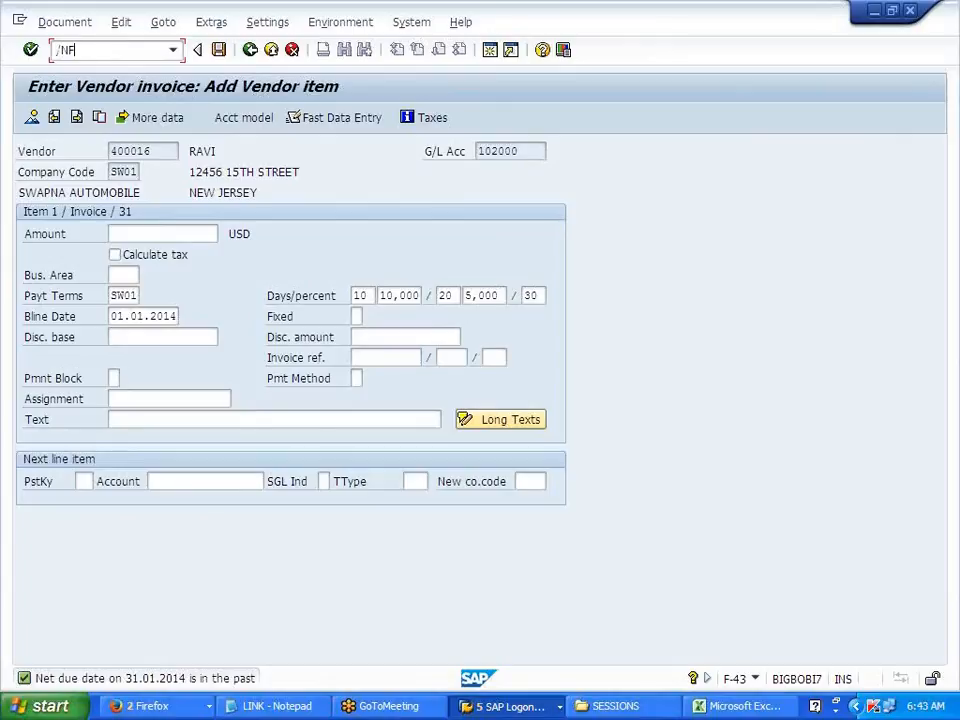
key(Return)
Set both the document date and the posting date of the vendor invoice to 01012014.
click(155, 151)
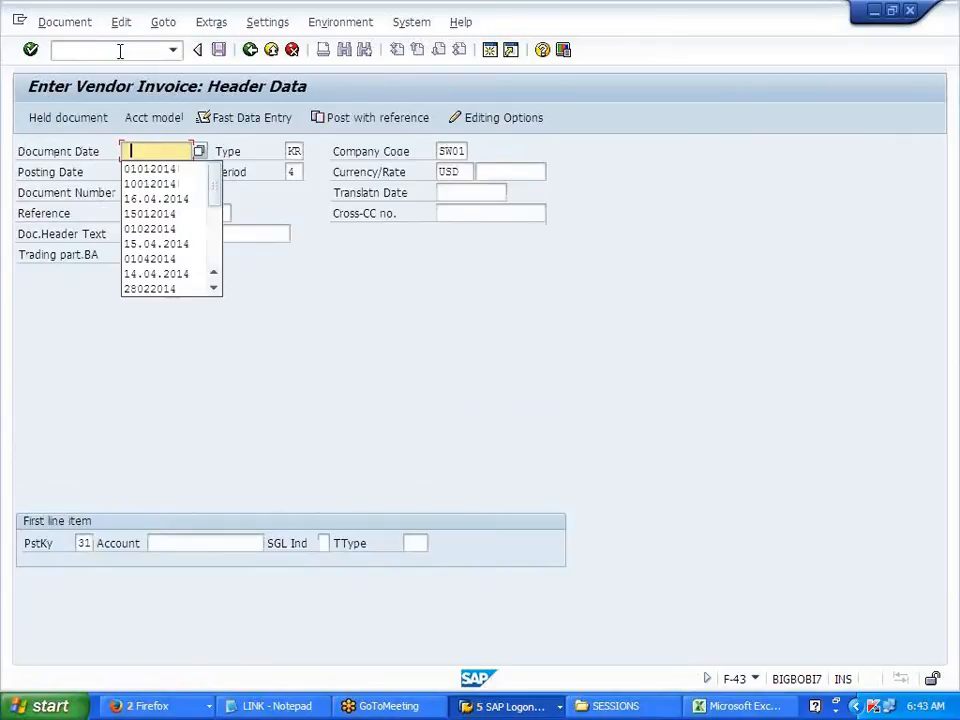
click(141, 168)
key(Tab)
key(Tab)
key(Tab)
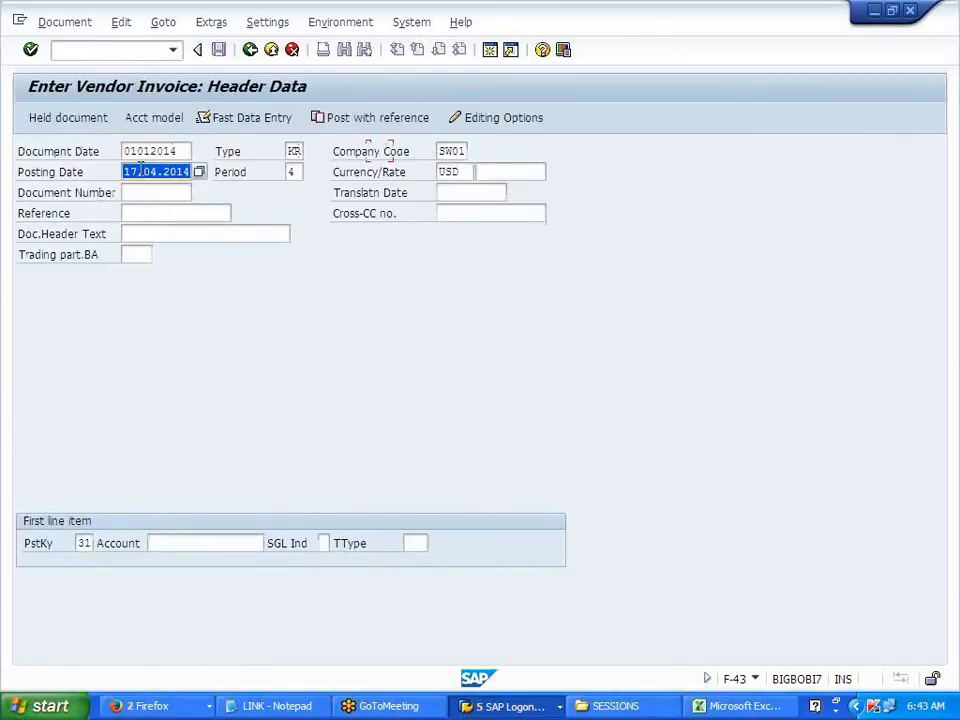
click(150, 189)
Set the invoice currency to INR, enter the vendor's account number for the first line item and continue to the vendor item.
key(Tab)
key(Tab)
key(Delete)
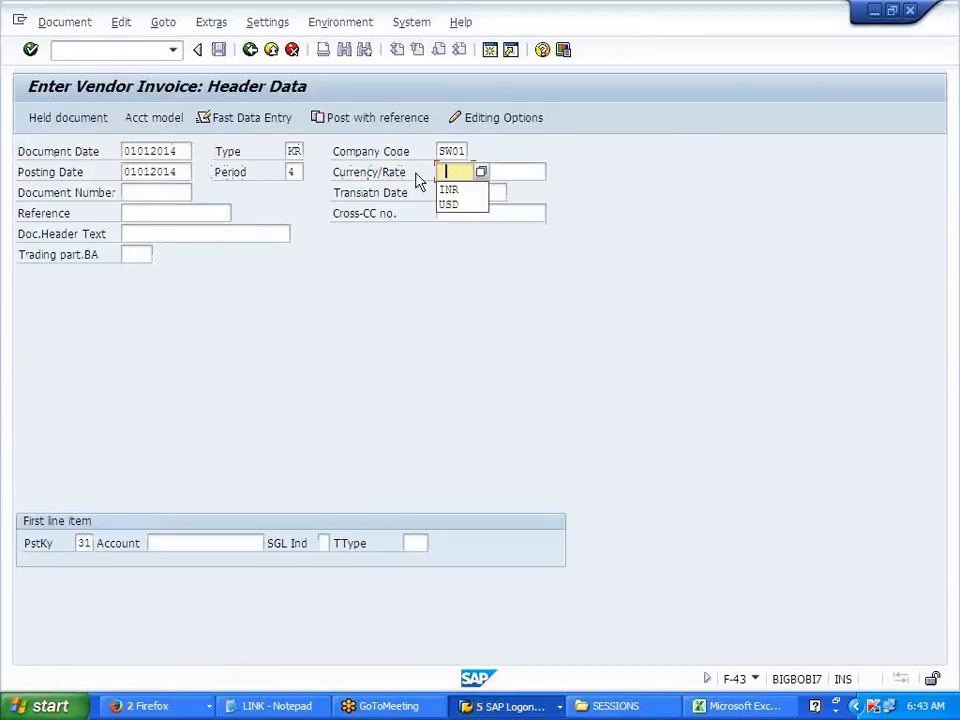
click(447, 186)
click(189, 546)
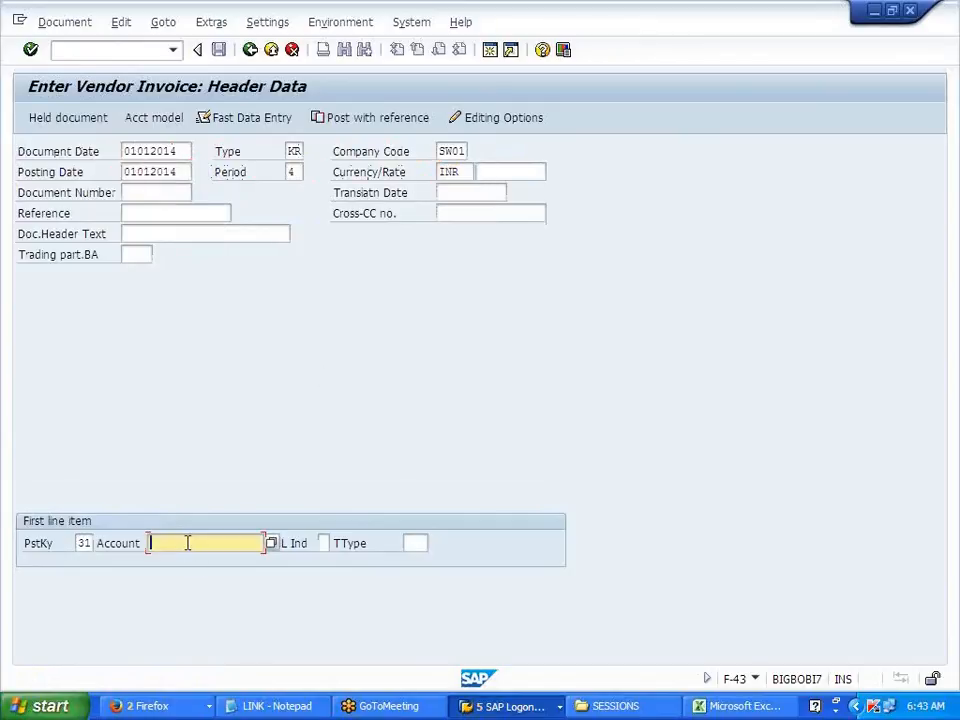
click(197, 403)
key(Return)
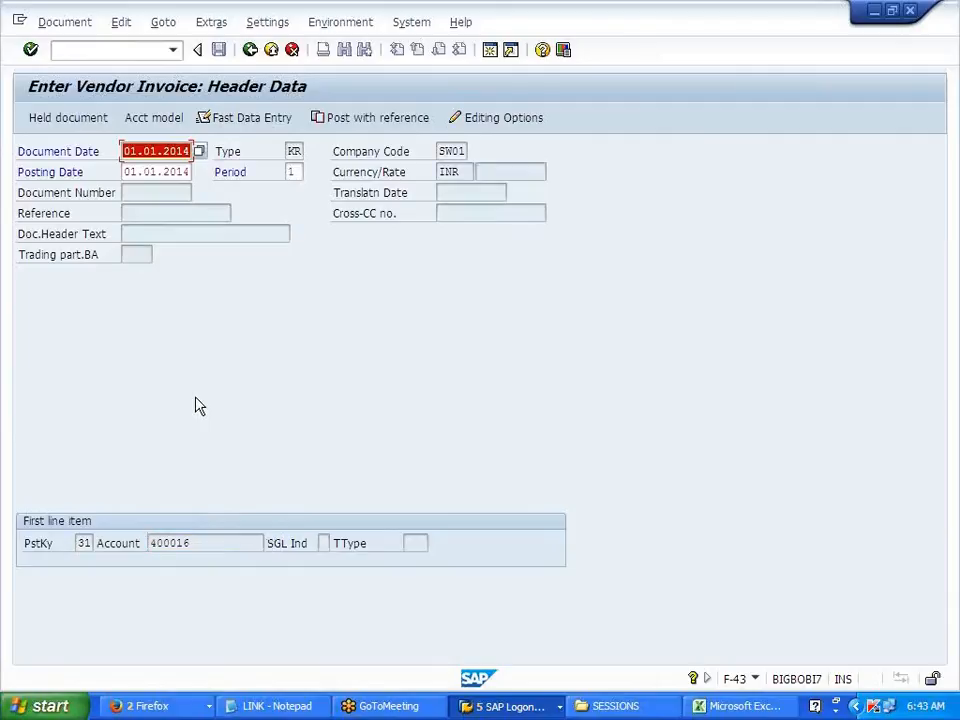
Enter 1000 USD as the local currency amount, have the INR amount calculated, and check the 01.01.2014 INR entry in the exchange rates session.
click(390, 240)
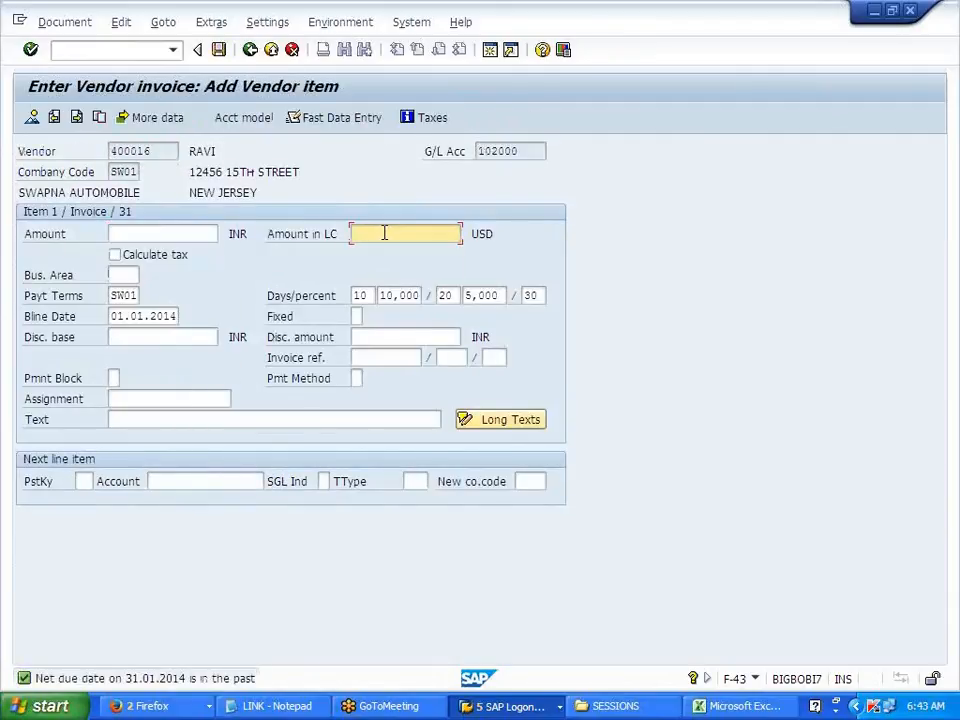
click(389, 253)
key(Return)
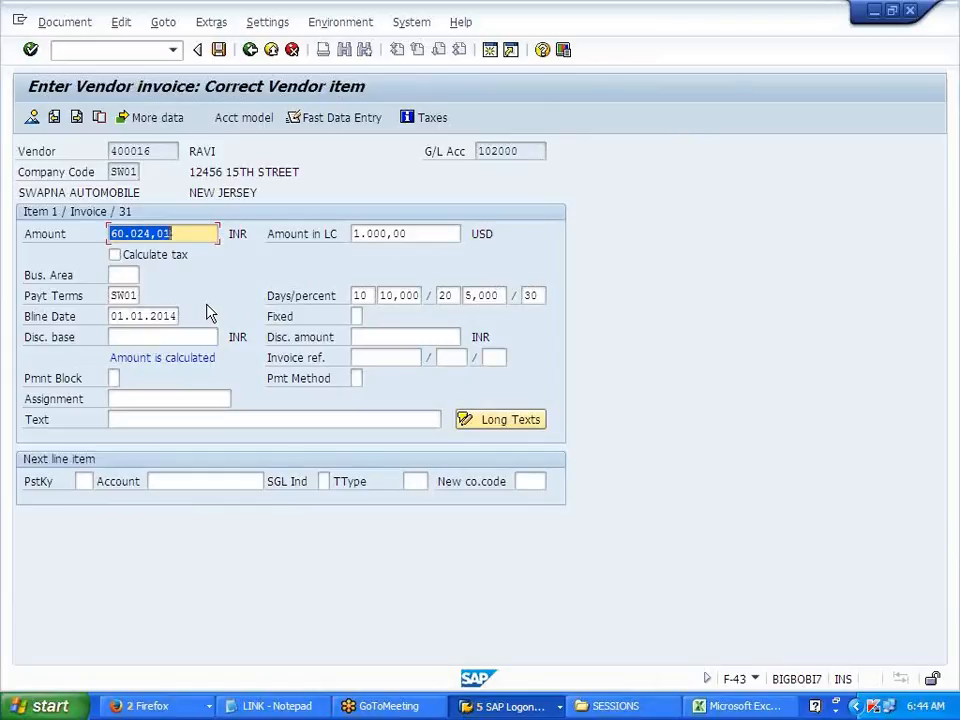
key(alt+Tab)
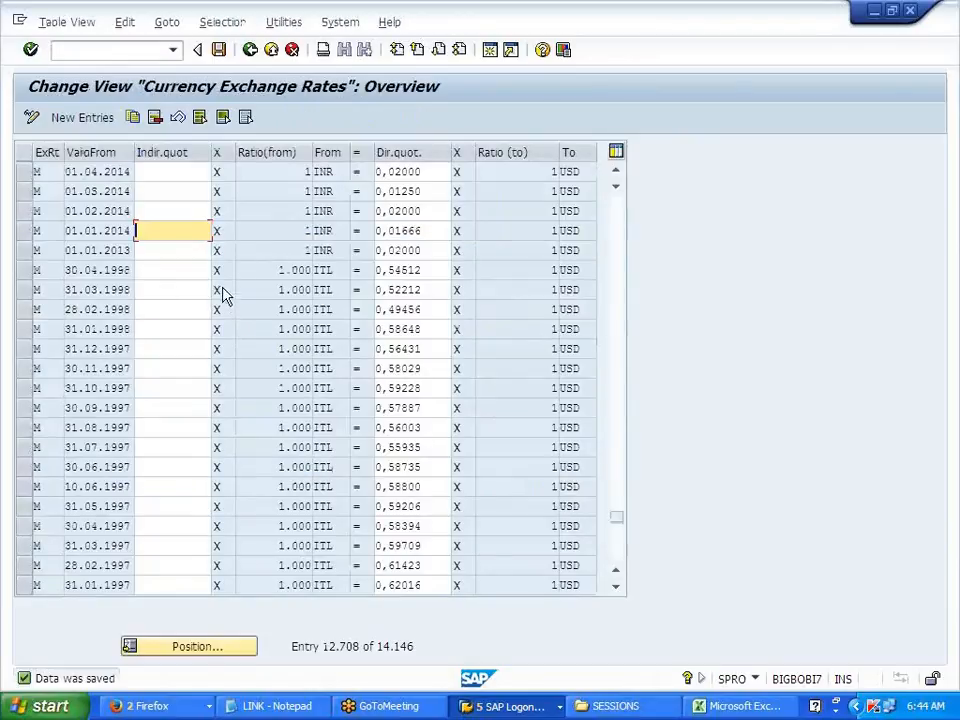
click(25, 231)
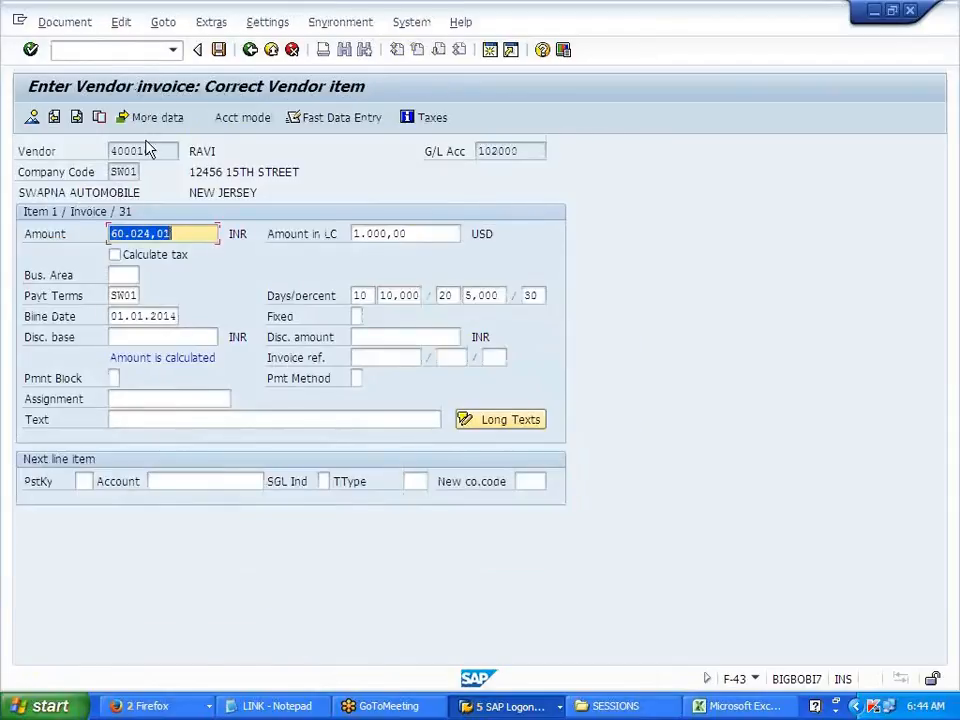
Restart the vendor invoice with transaction F-43 and set its document and posting dates to 01012014.
click(146, 49)
text(/NF-43)
key(Return)
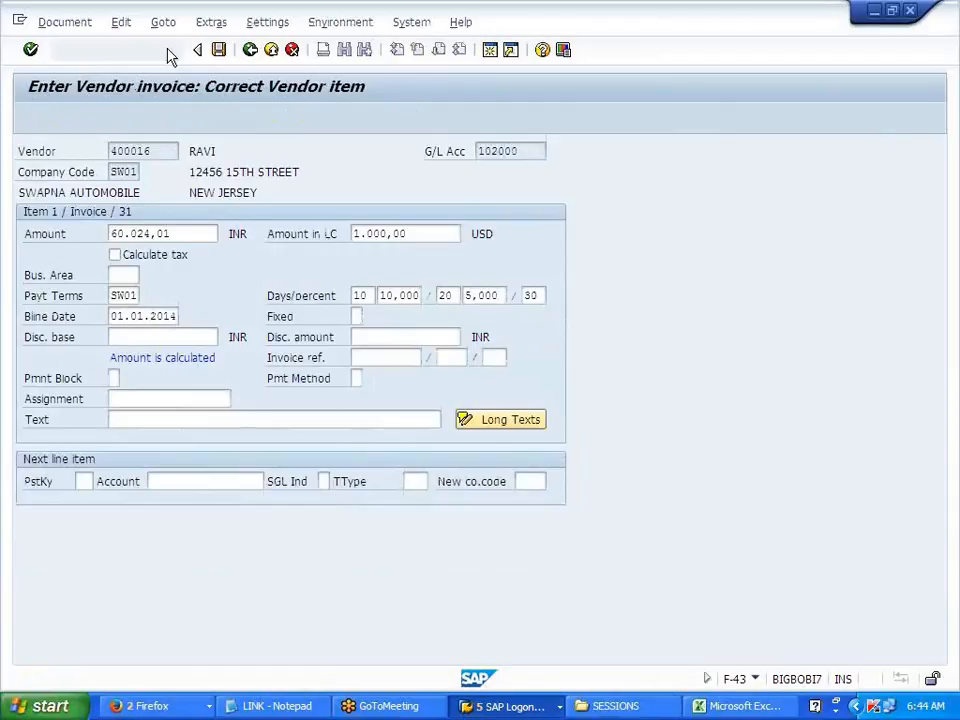
click(163, 172)
key(Tab)
key(Tab)
key(Tab)
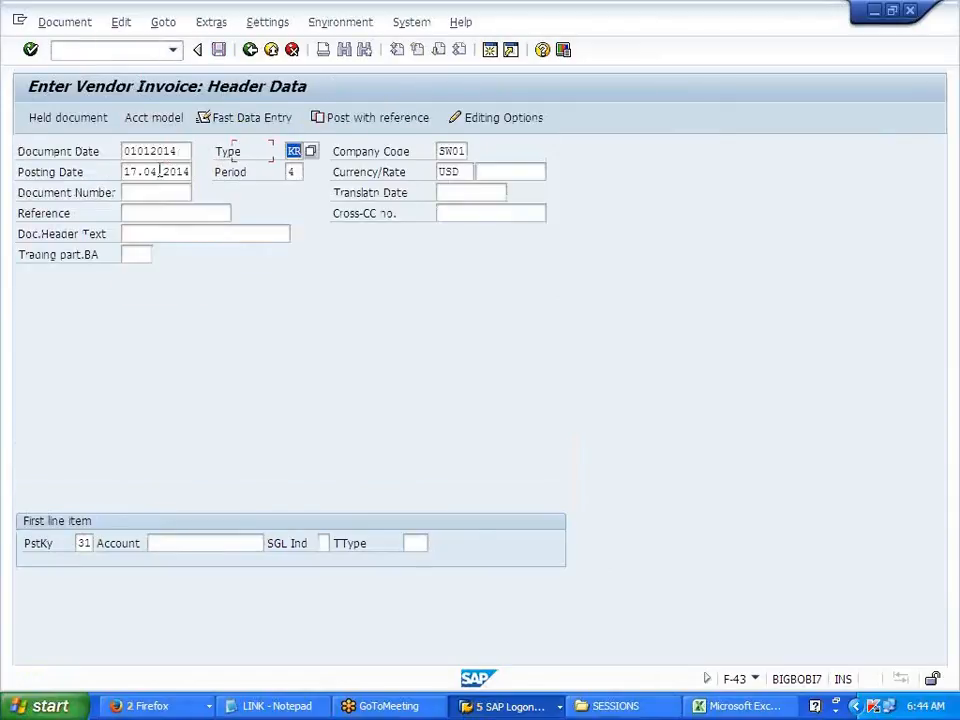
click(161, 189)
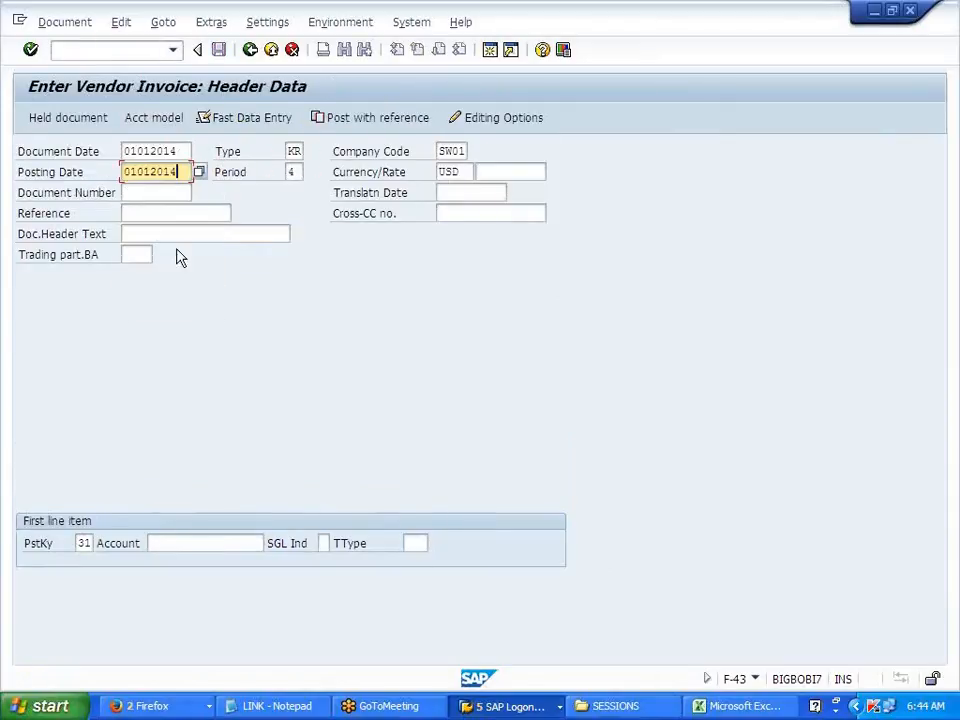
Enter the vendor's account number for the first line item, change the invoice currency to INR and continue to the vendor item.
click(229, 546)
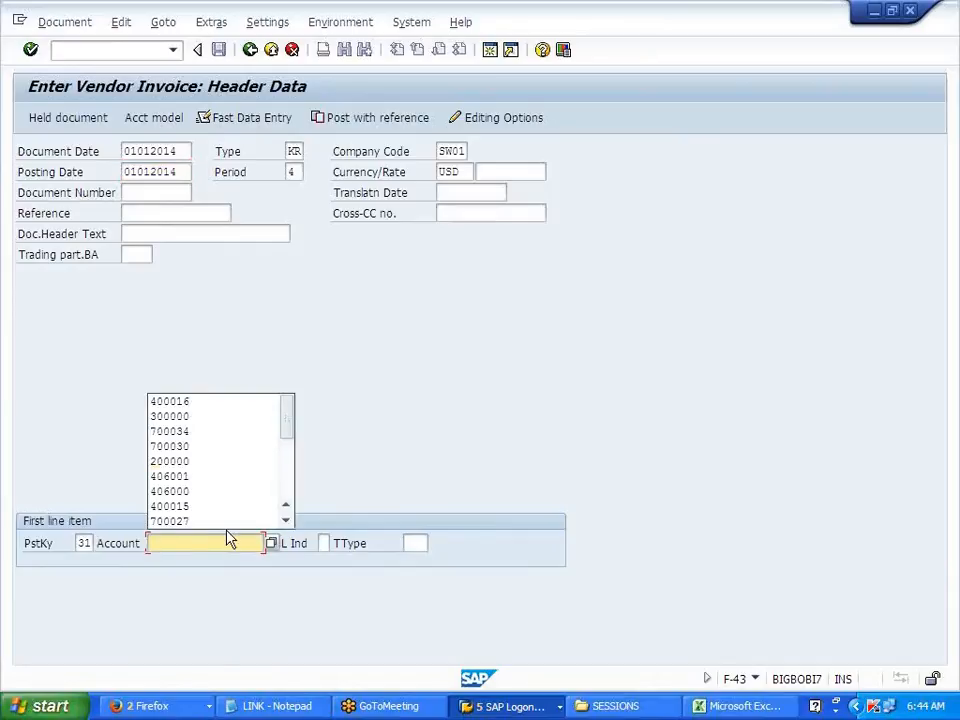
click(214, 404)
click(465, 171)
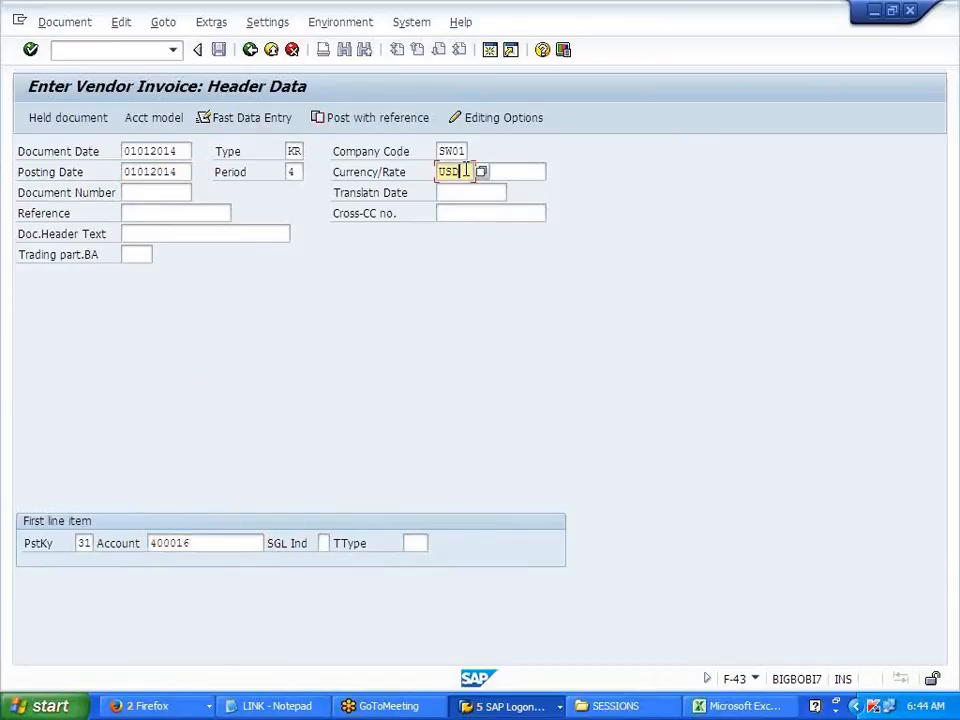
key(BackSpace)
key(BackSpace)
key(BackSpace)
click(455, 190)
key(Return)
key(Return)
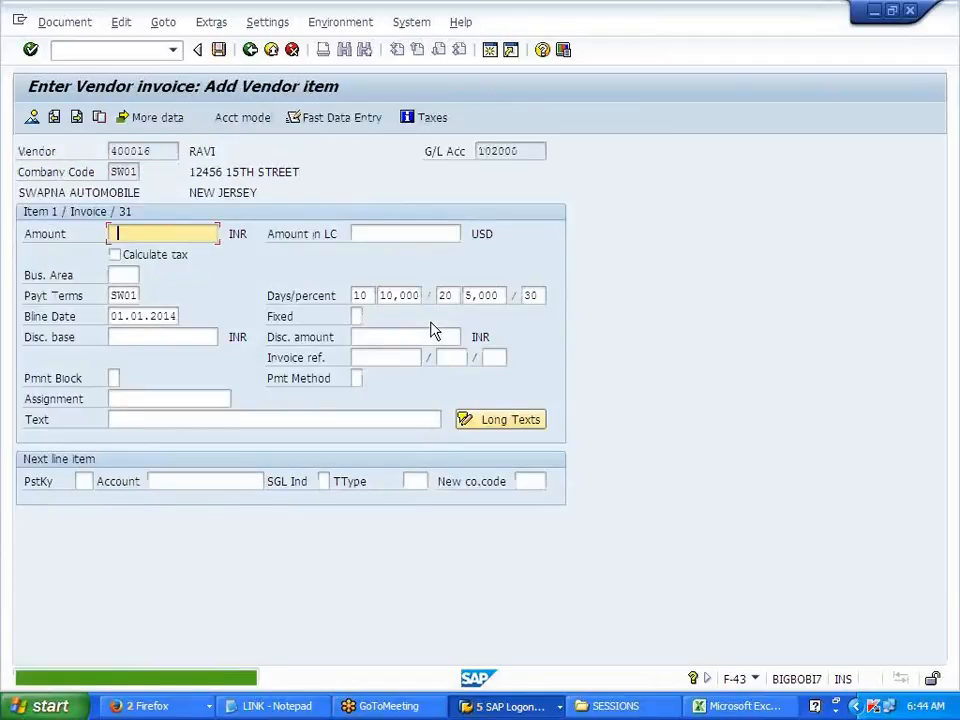
Enter 1000 USD as the vendor item's local currency amount and have the INR amount calculated.
click(389, 238)
click(389, 250)
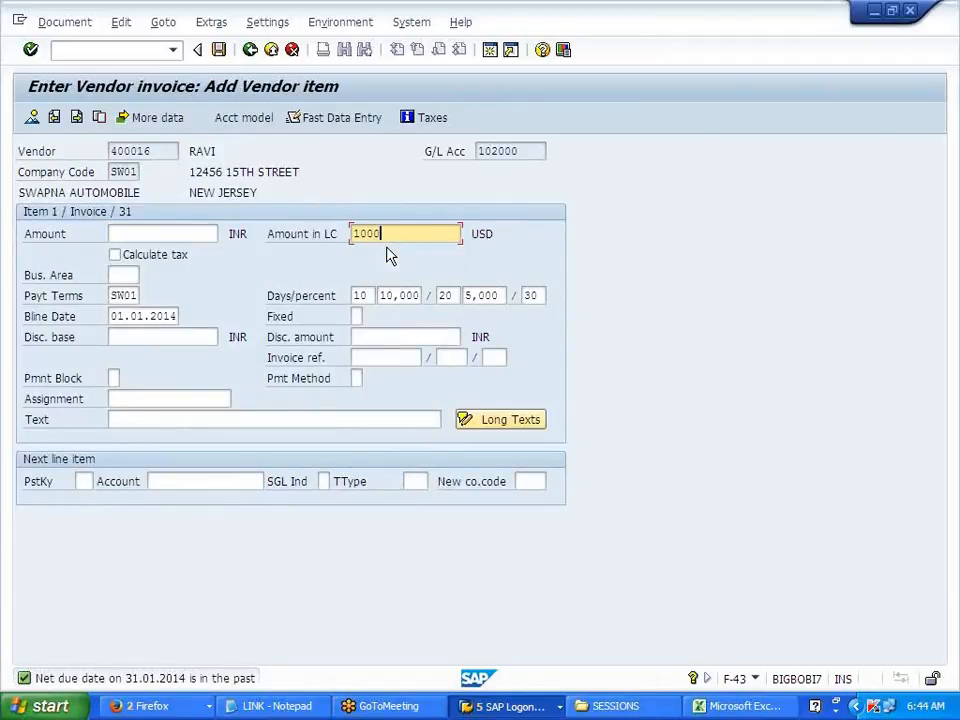
key(Return)
key(Return)
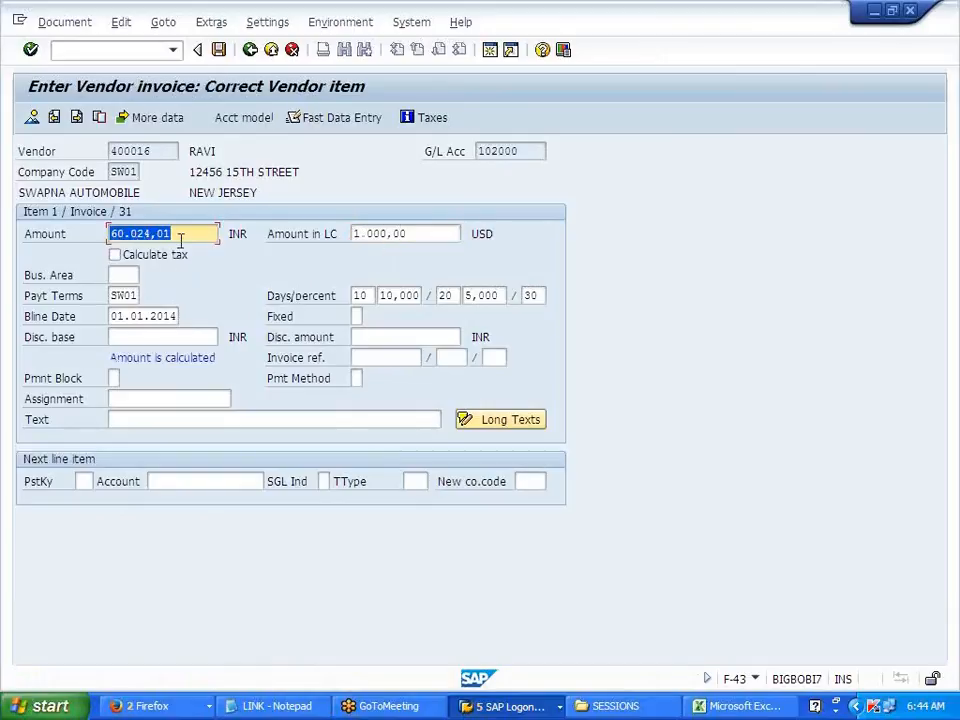
Start a new vendor invoice with transaction F-43 and set its document and posting dates to 01032014.
click(93, 48)
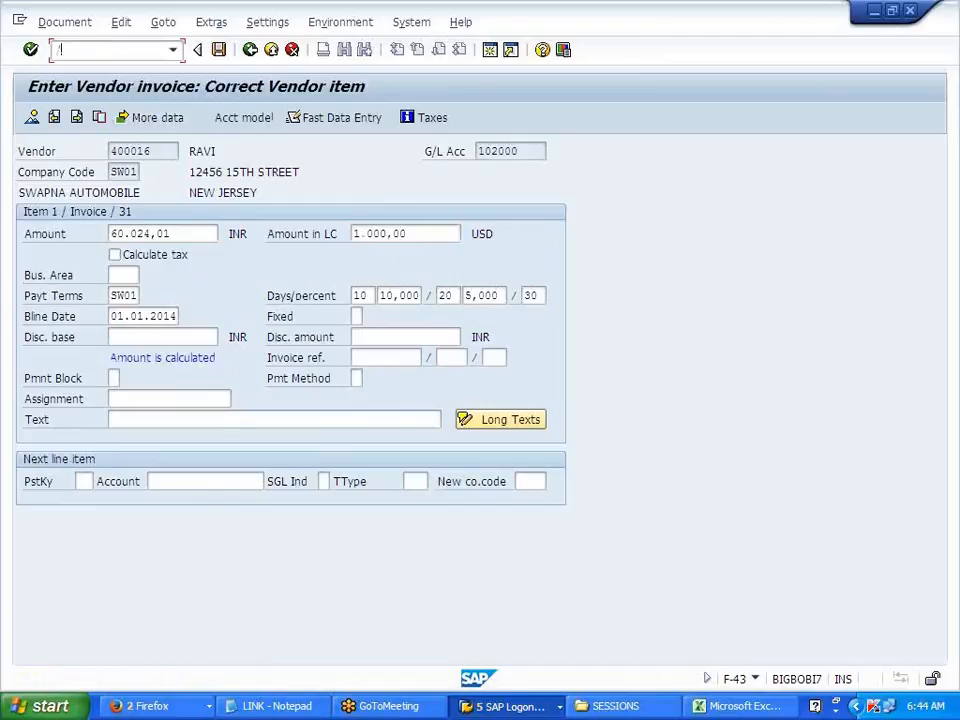
text(/NF-43)
key(Return)
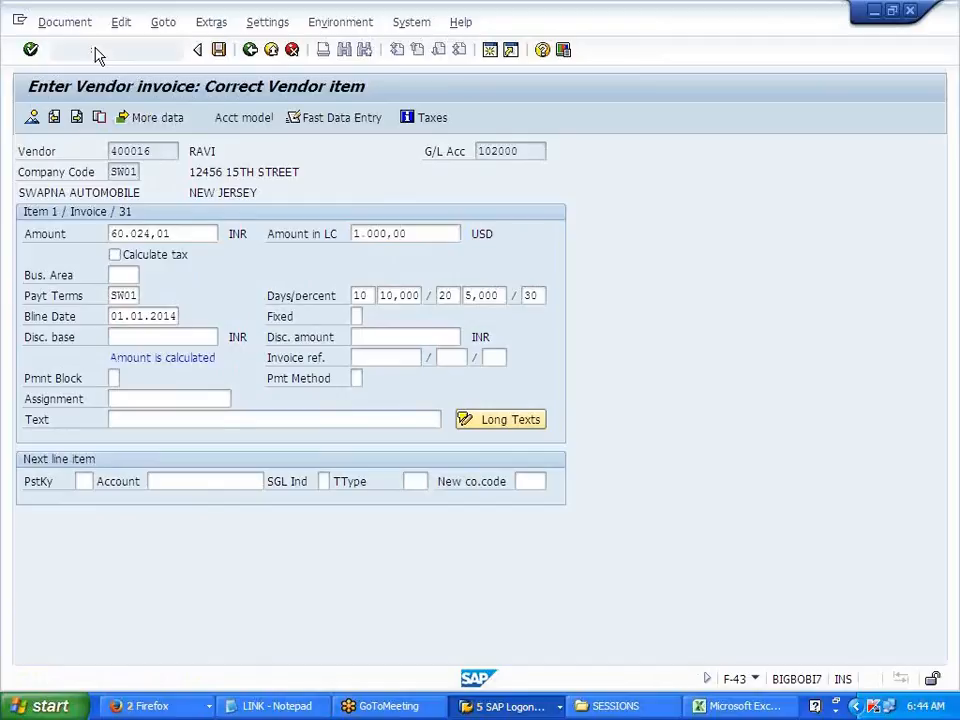
click(133, 151)
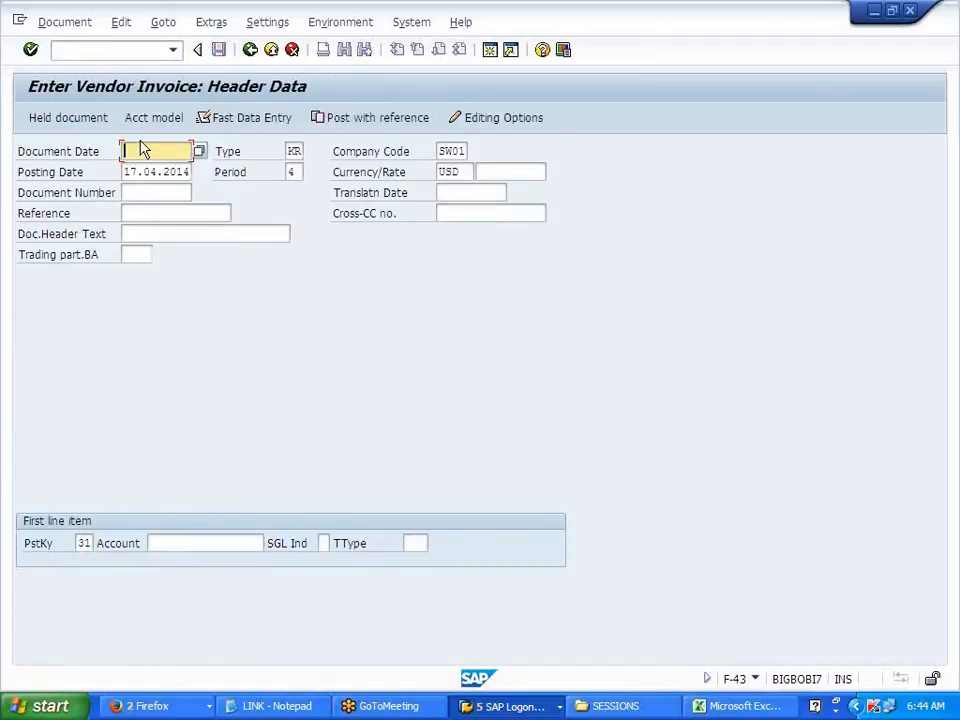
text(01)
text(042014)
key(Tab)
key(Tab)
key(Tab)
text(01032014)
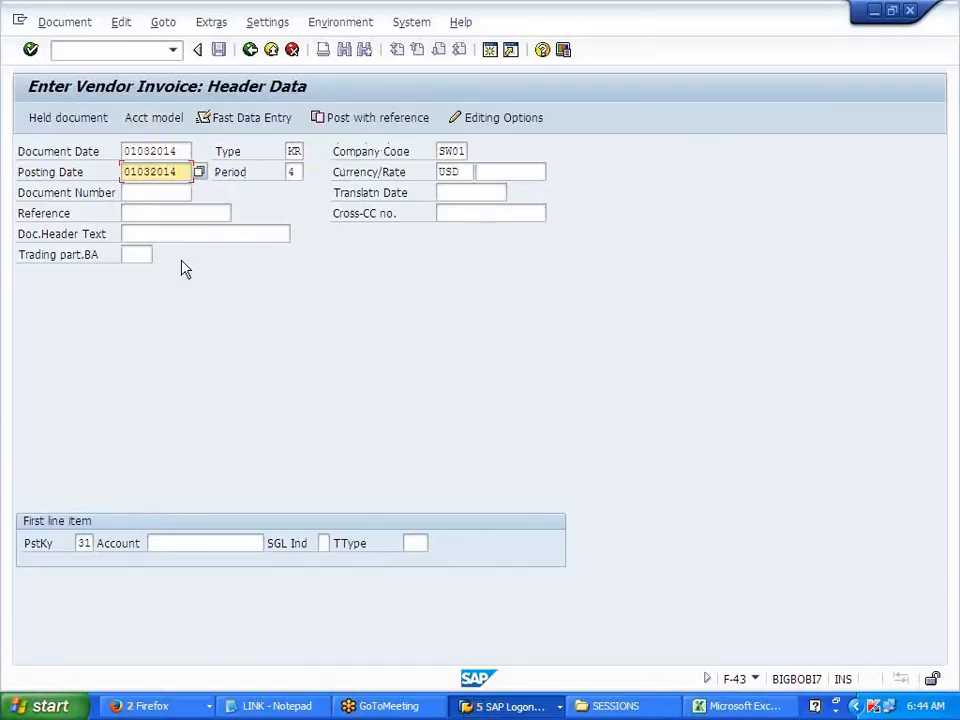
Set the new invoice's currency to INR, enter the vendor's account number and continue to the vendor item.
key(Tab)
key(Tab)
key(BackSpace)
click(446, 190)
click(188, 545)
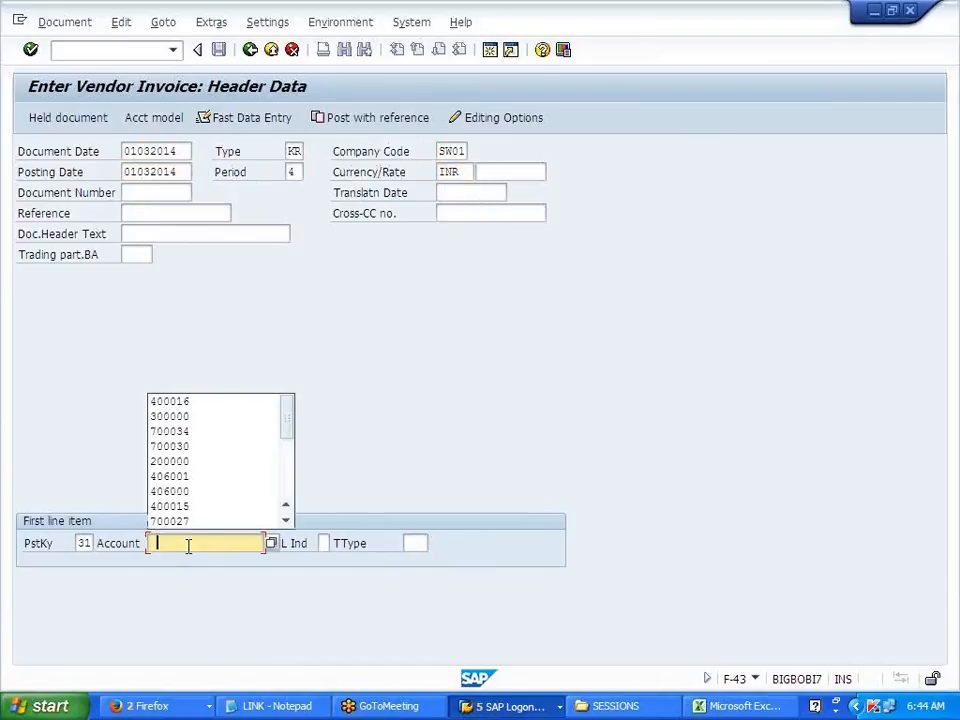
click(197, 402)
key(Return)
key(Return)
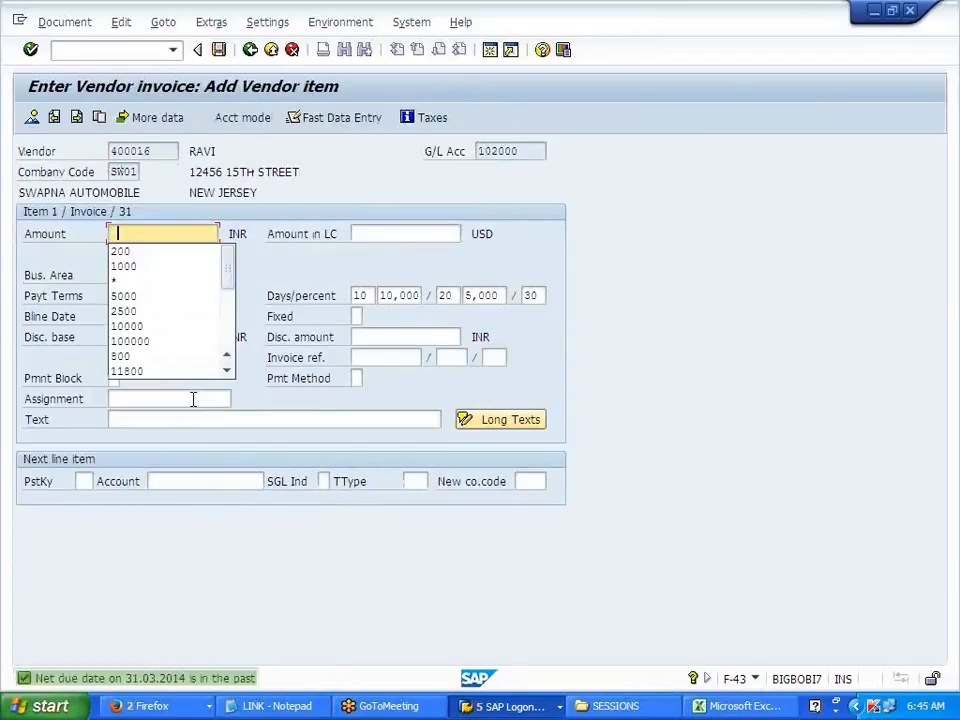
Enter 1000 USD as the March invoice item's local currency amount, have the INR amount calculated and compare both amounts.
click(414, 230)
click(407, 253)
key(Return)
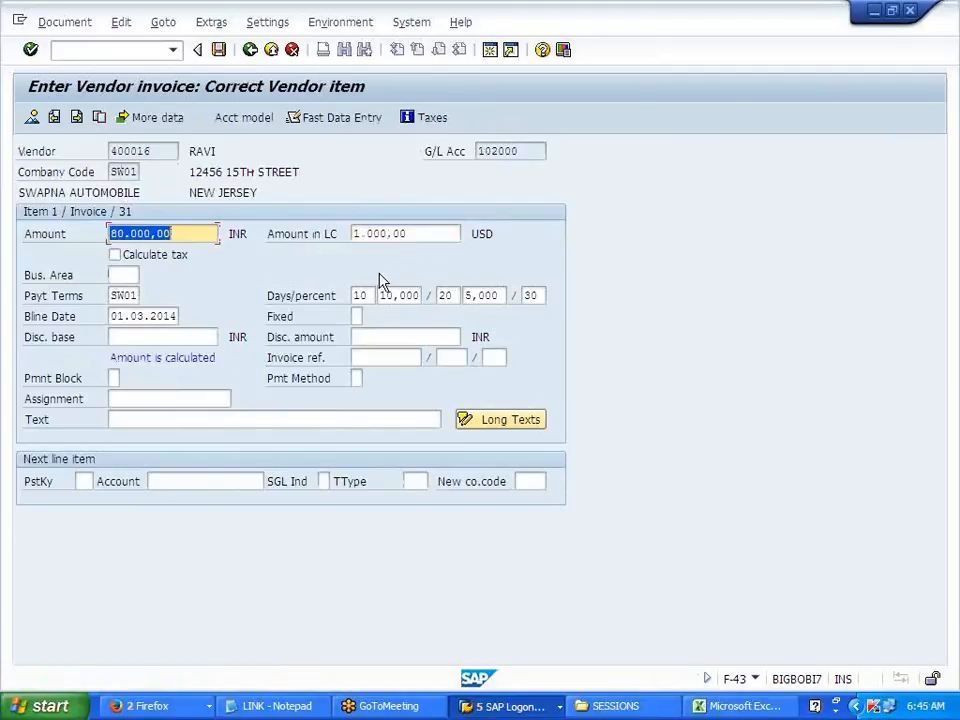
click(390, 233)
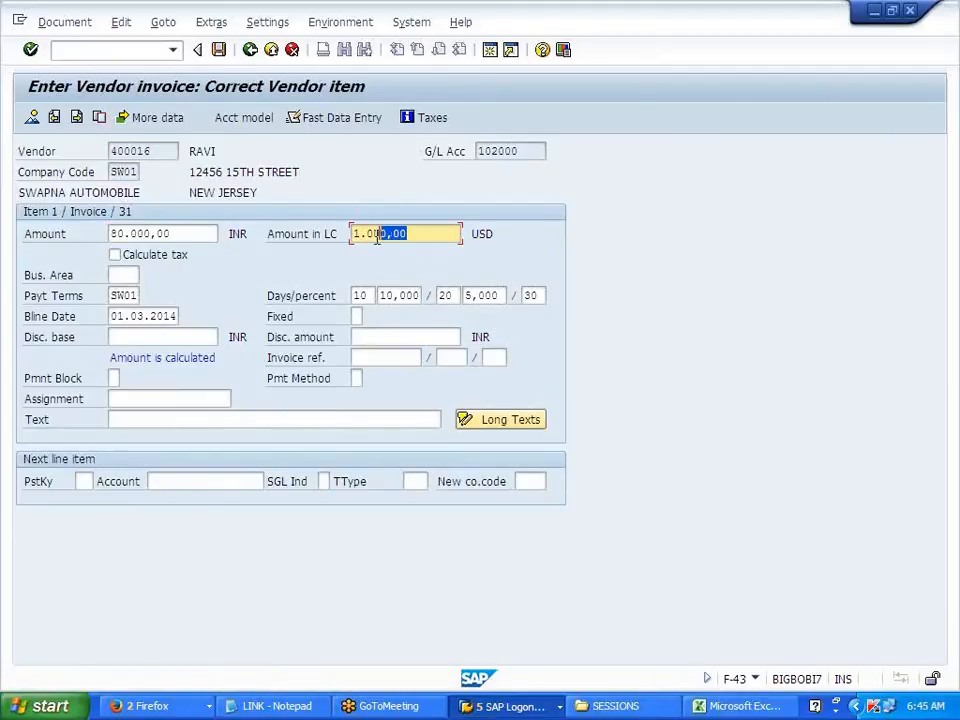
click(184, 236)
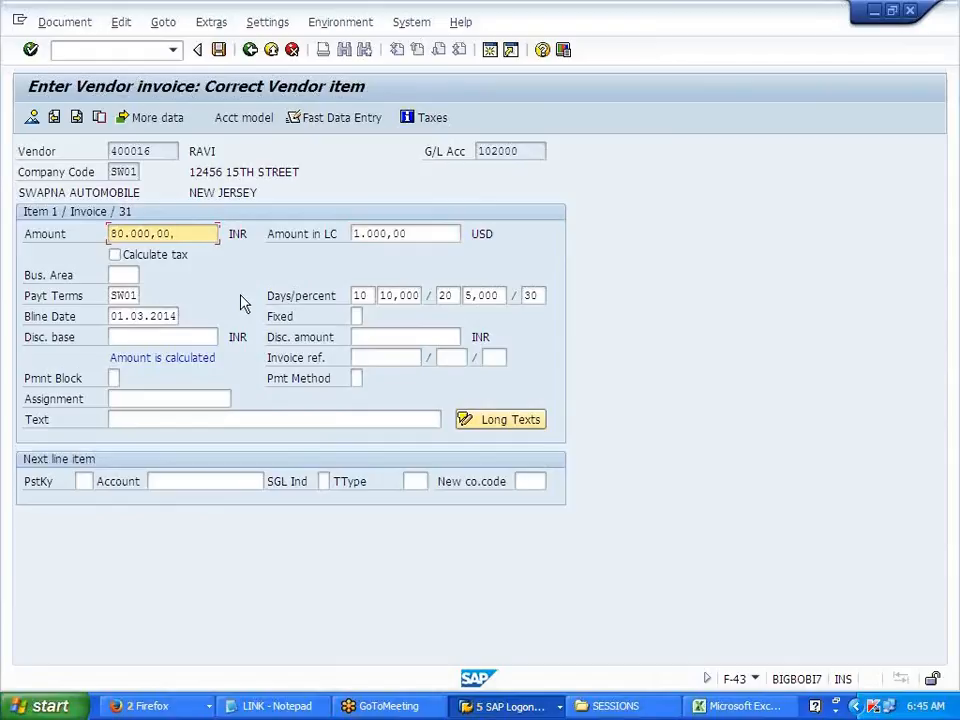
Switch to the exchange rates session and examine the 01.03.2014 INR to USD direct quotation.
key(alt+Tab)
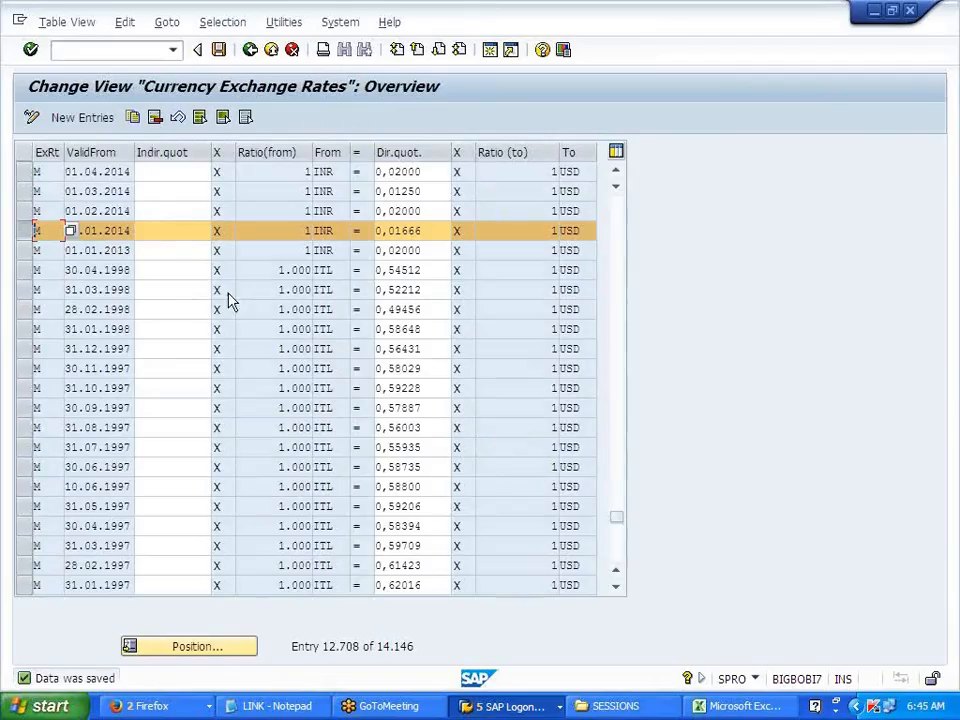
click(68, 190)
drag(434, 191, 376, 189)
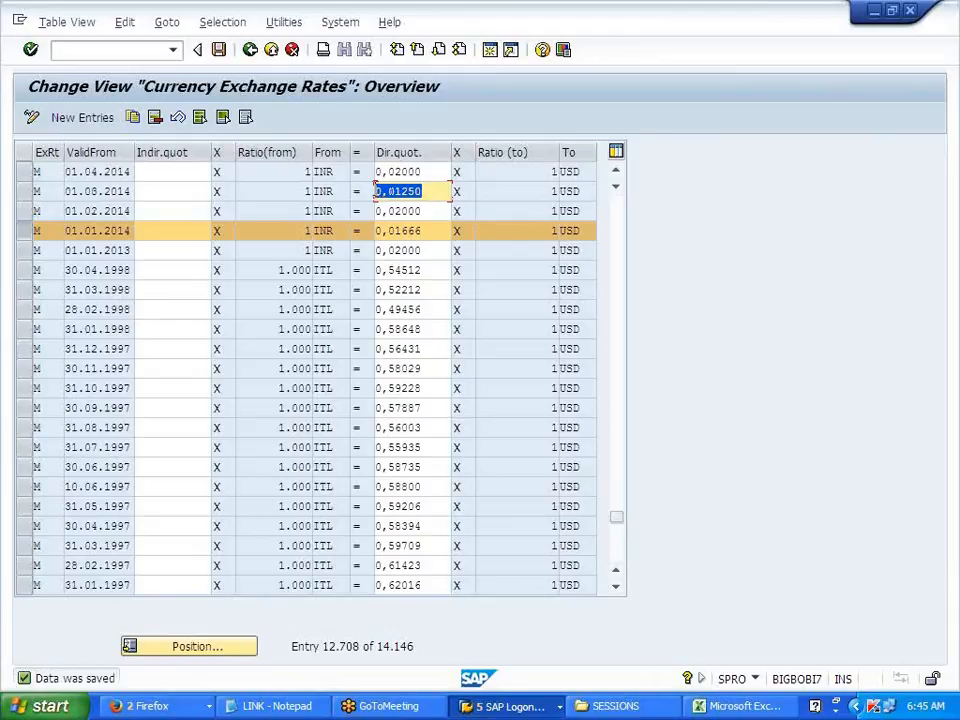
Examine the 01.01.2014 INR to USD entry in the exchange rates table, including its indirect quotation field.
click(376, 191)
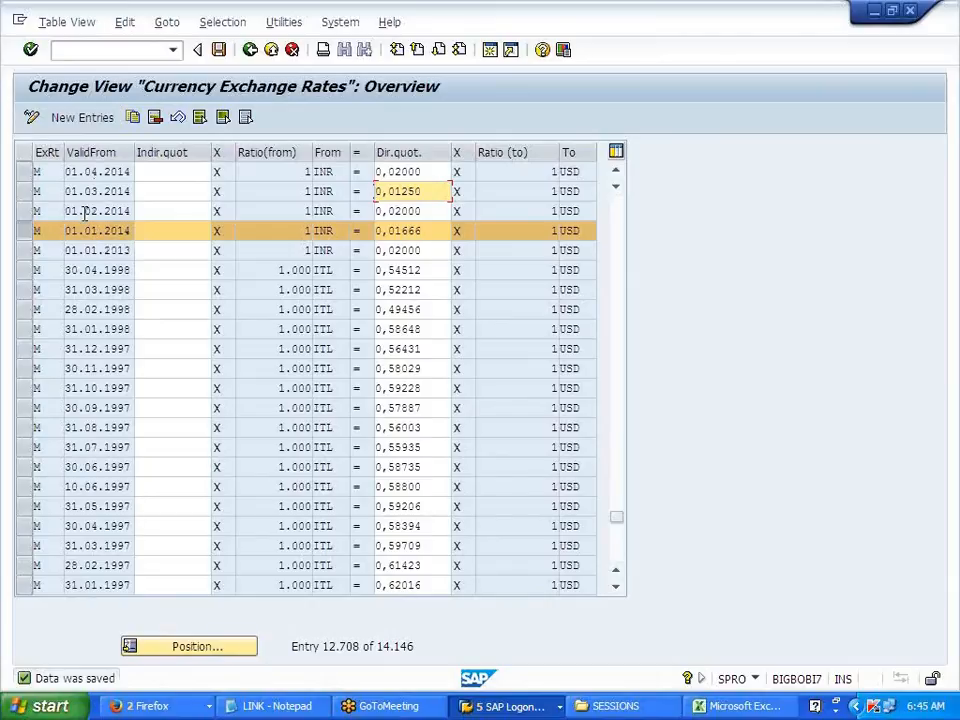
click(23, 231)
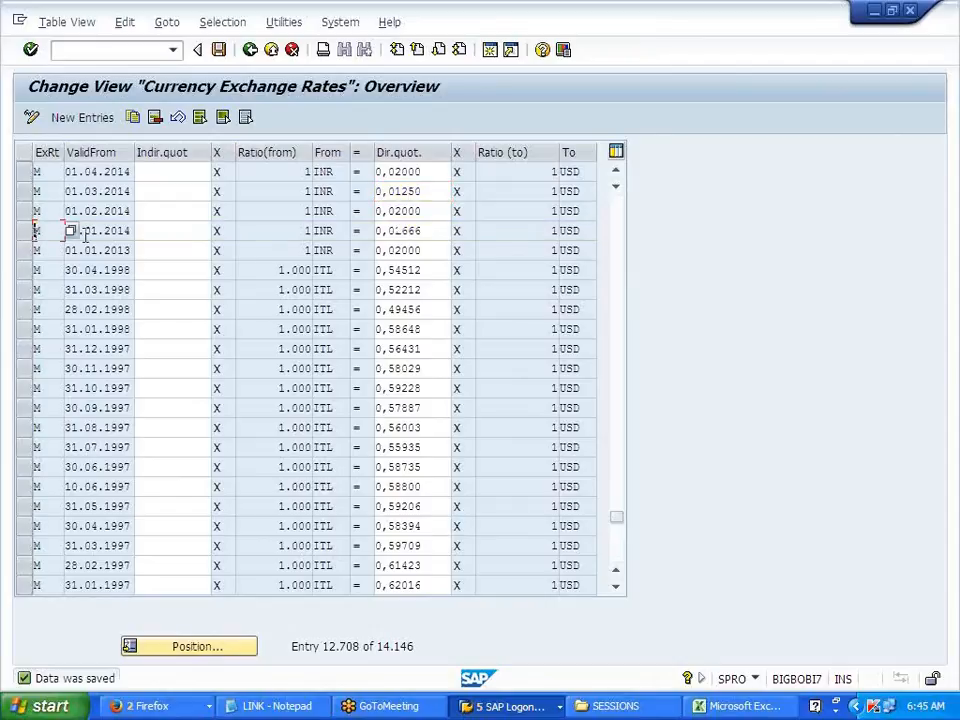
click(28, 232)
click(156, 231)
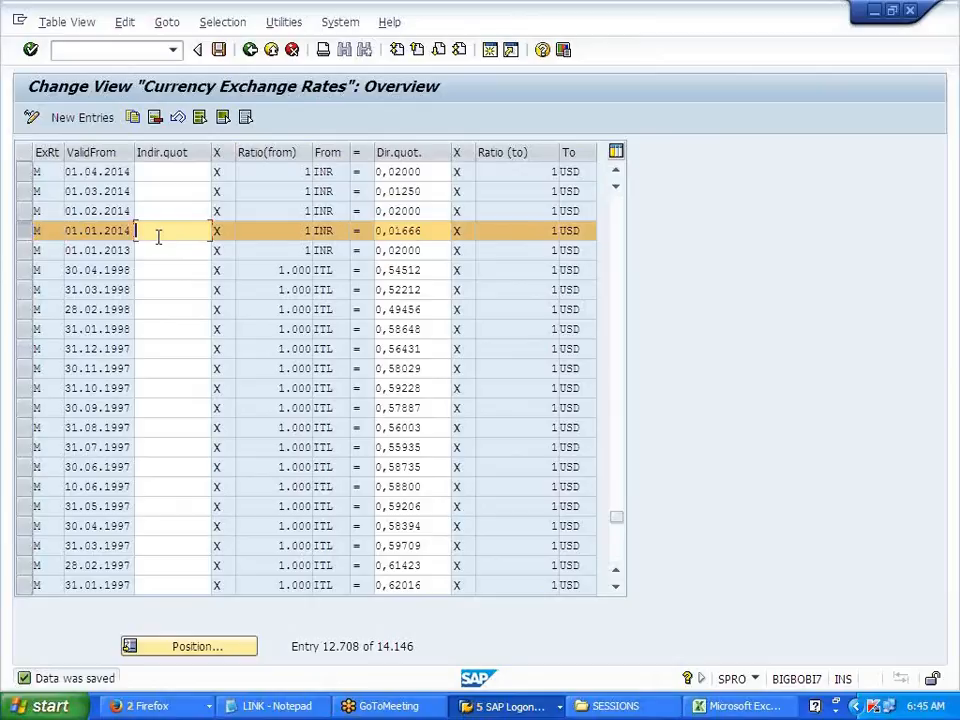
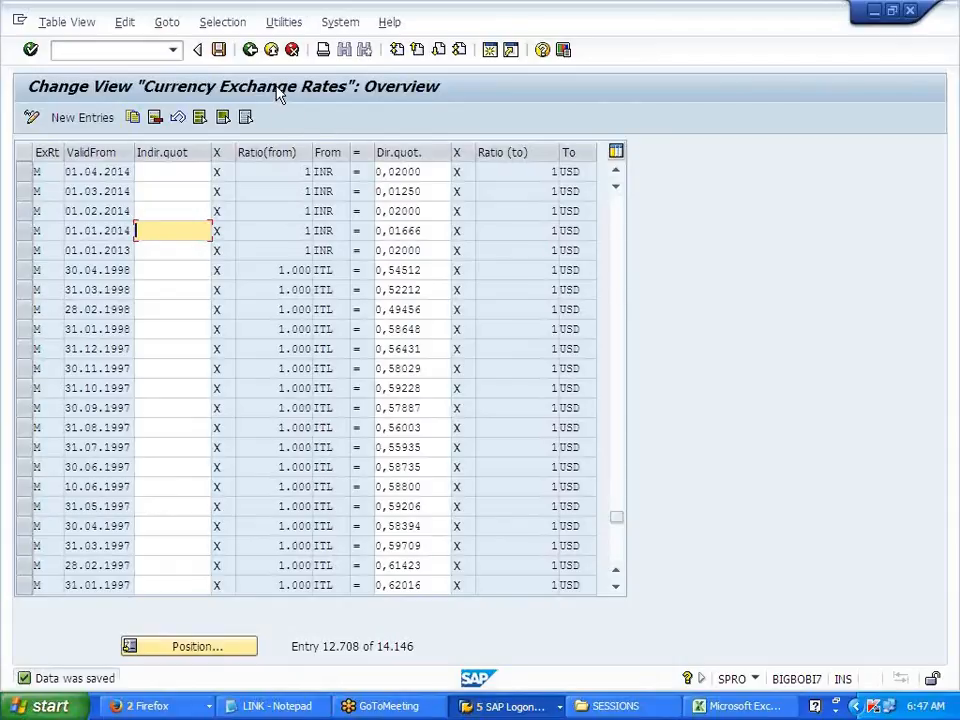
click(245, 60)
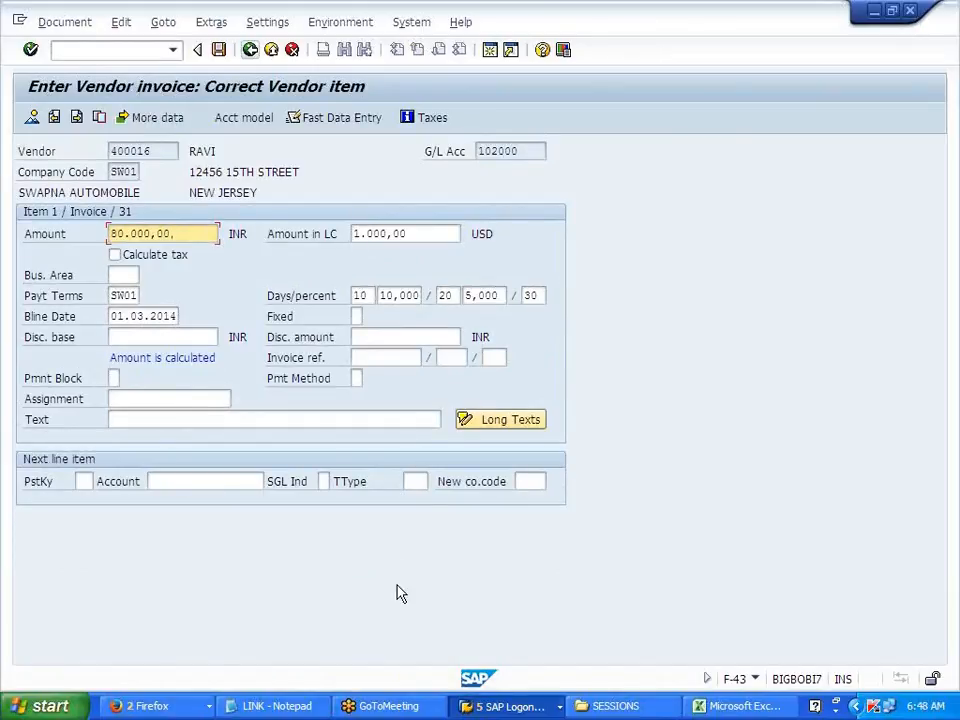
Switch to the SAP Easy Access session, start transaction SE16N and load the selection criteria of table TCURR.
click(533, 705)
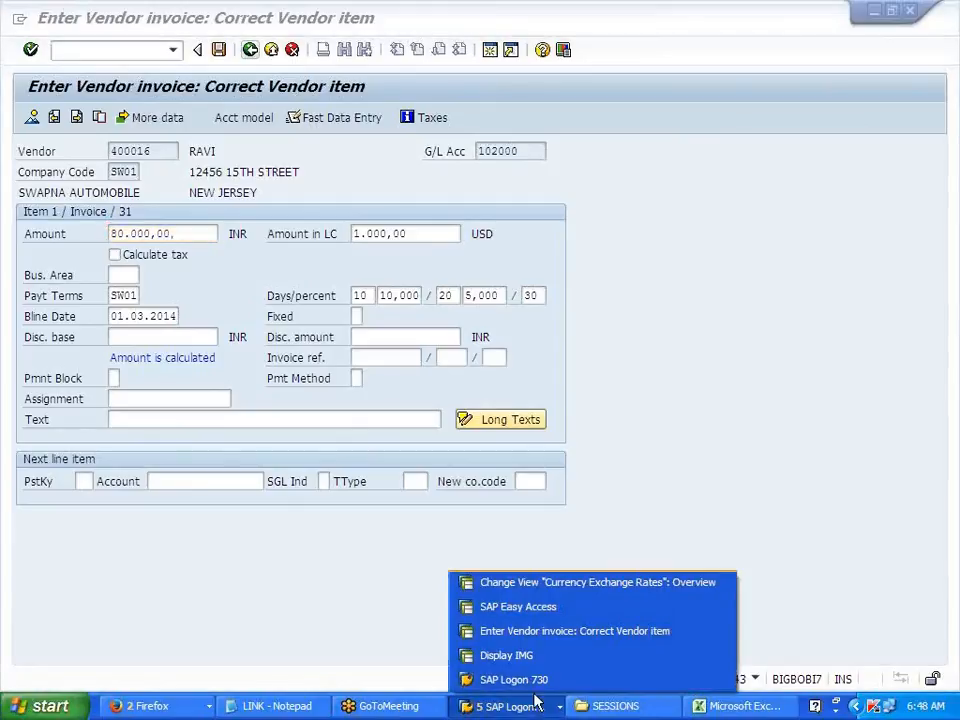
click(529, 607)
text(SE16N)
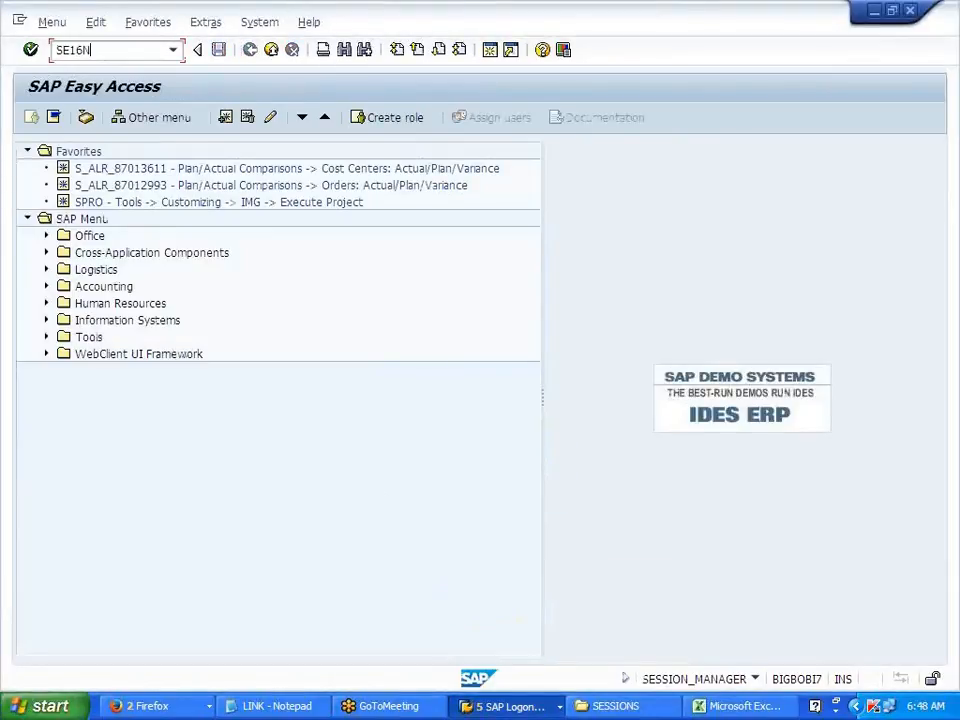
key(Return)
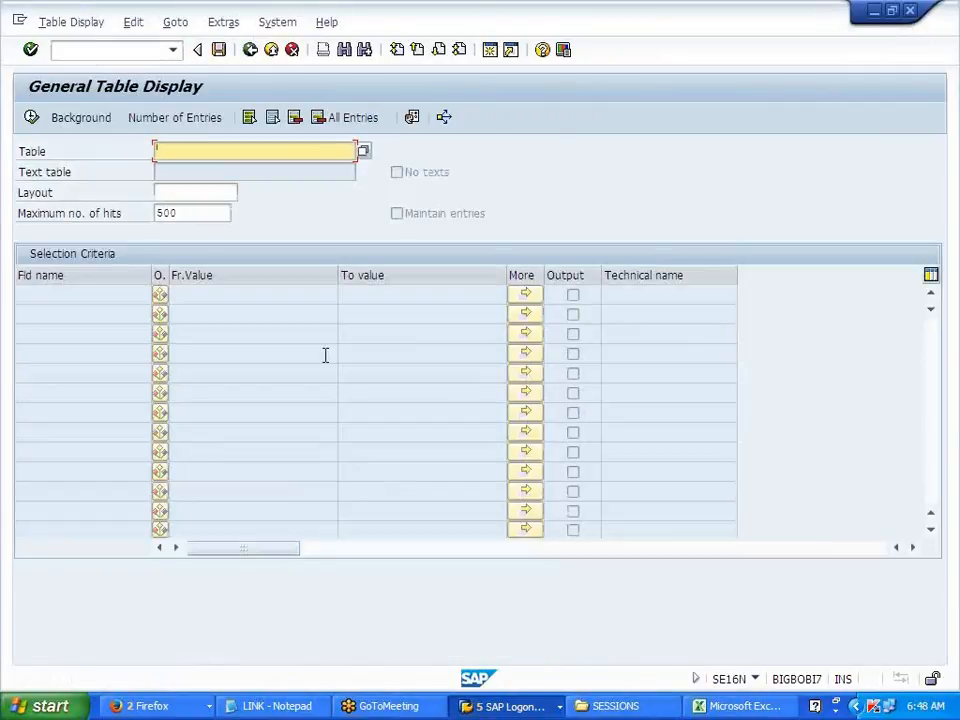
text(TCURR)
key(Return)
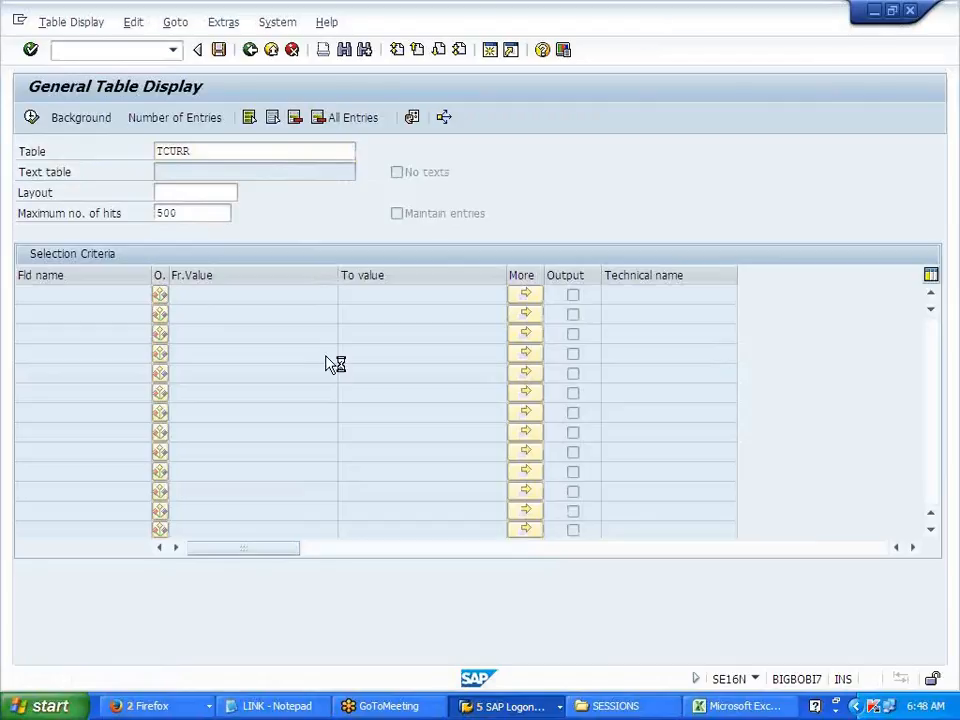
Display the TCURR entries for exchange rate type M, then leave the table display.
click(240, 316)
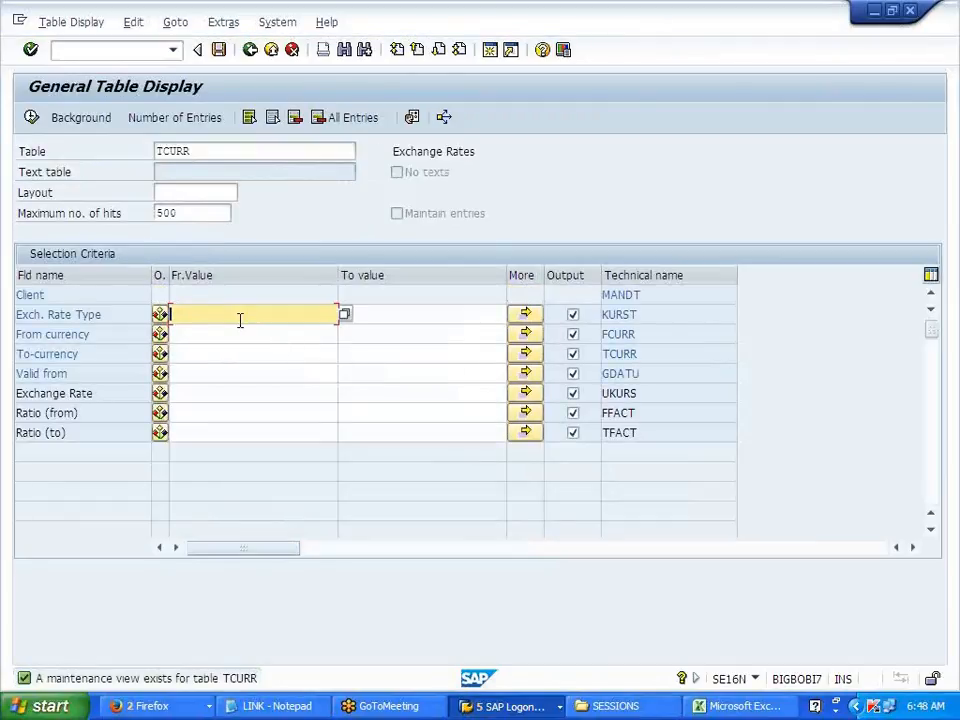
text(M)
click(37, 122)
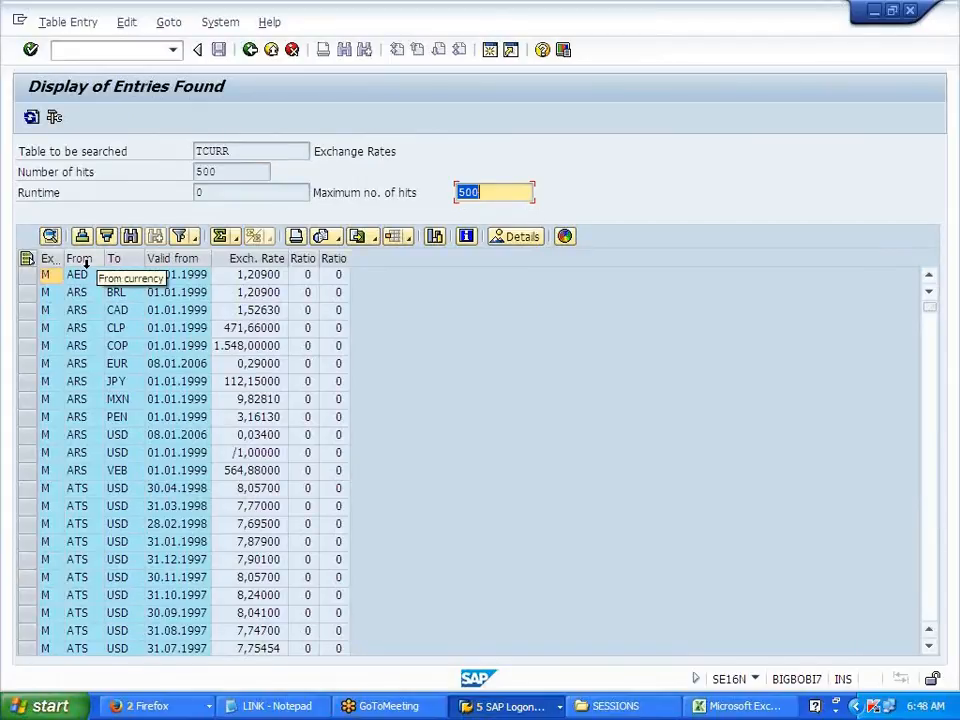
click(251, 51)
click(251, 51)
Return to the vendor invoice session, start a new F-43 invoice and set its document and posting dates to 01012014.
key(alt+Tab)
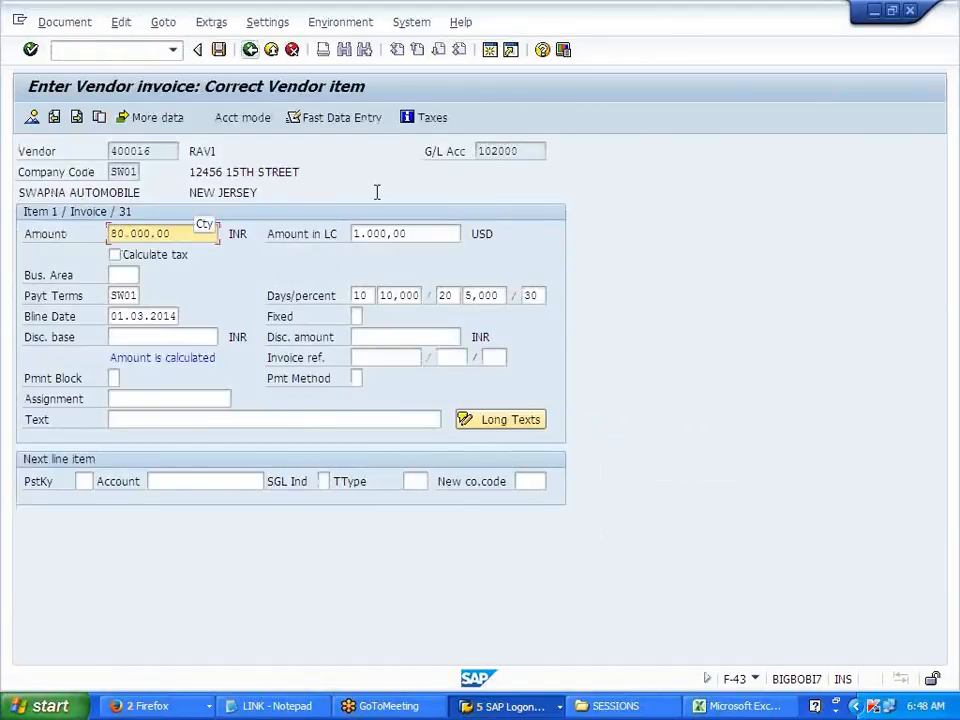
click(83, 50)
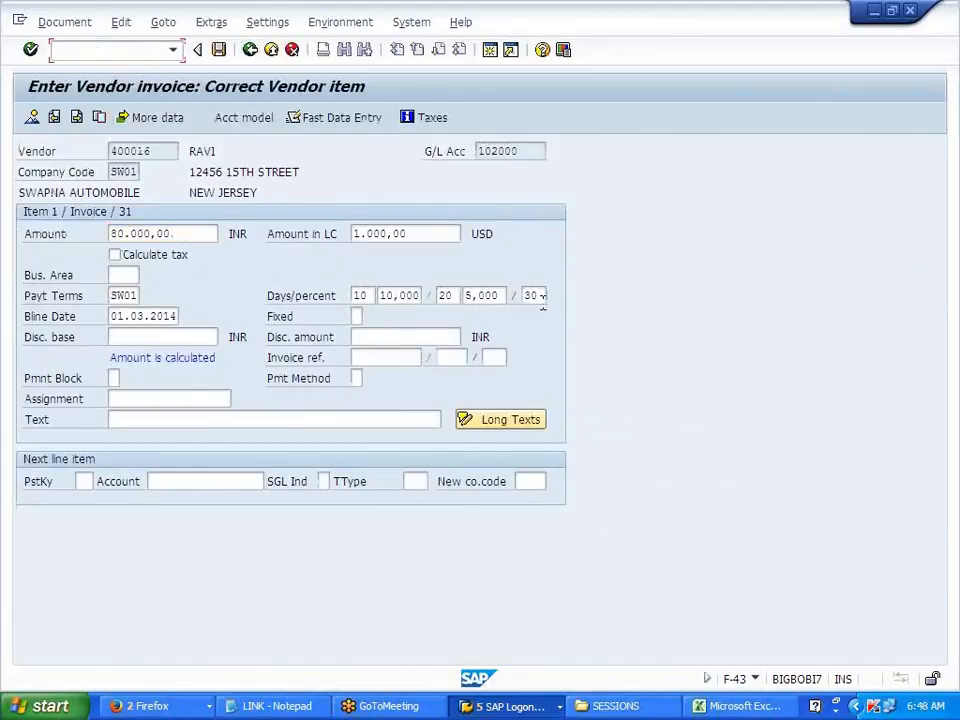
text(/NF-43)
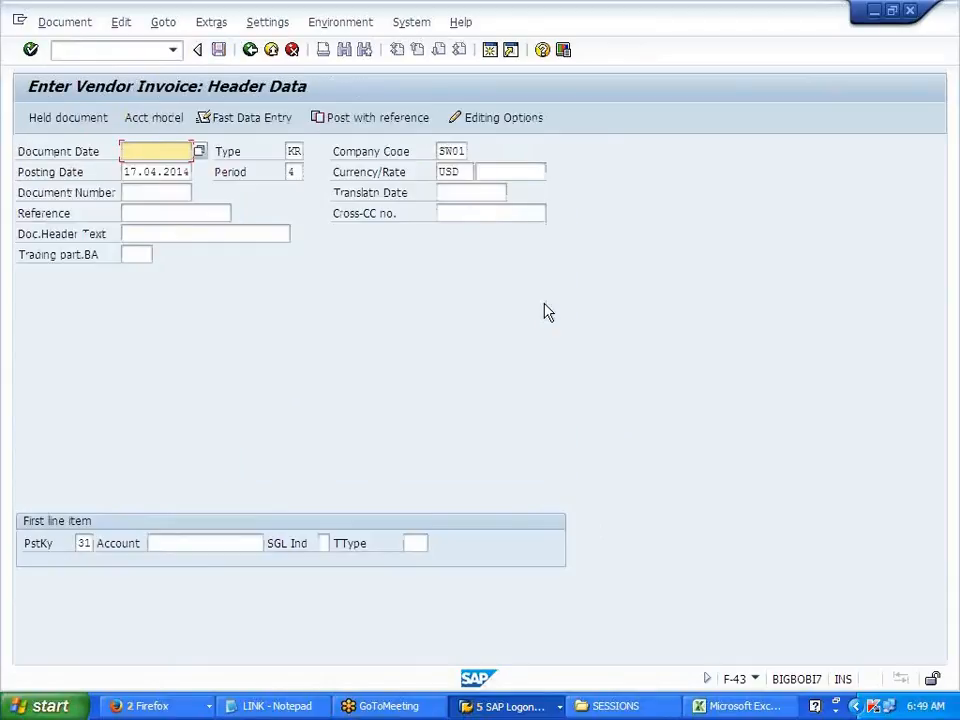
key(space)
click(172, 185)
key(Tab)
key(Tab)
key(Tab)
key(space)
click(170, 204)
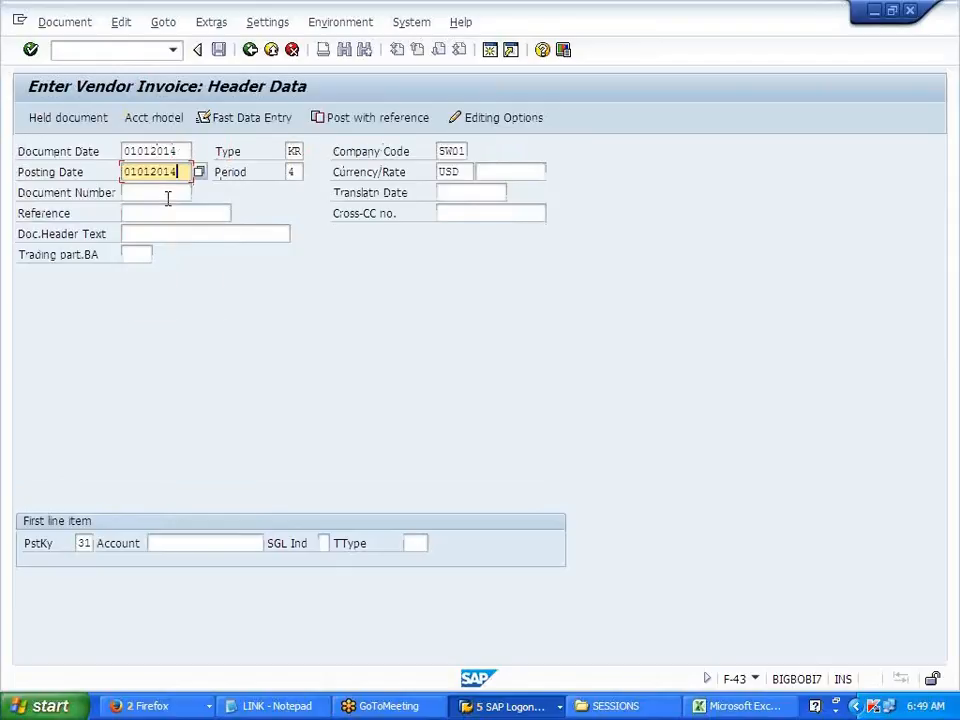
Set the January invoice's currency to INR with a manual indirect exchange rate of /55.
click(467, 171)
key(BackSpace)
key(BackSpace)
key(BackSpace)
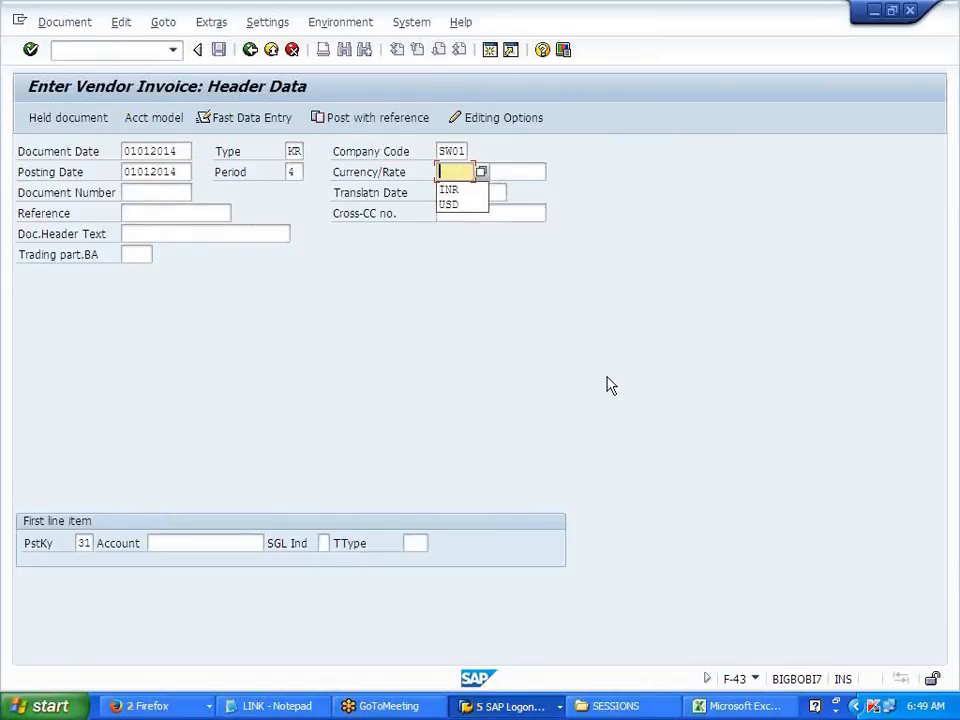
text(INR)
key(Tab)
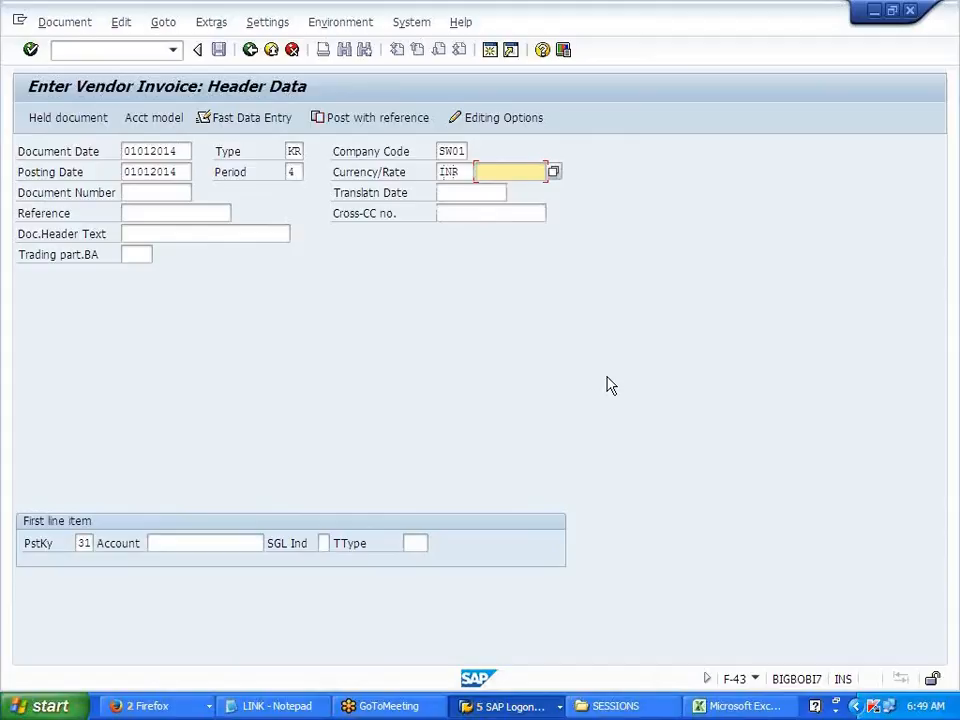
text(/)
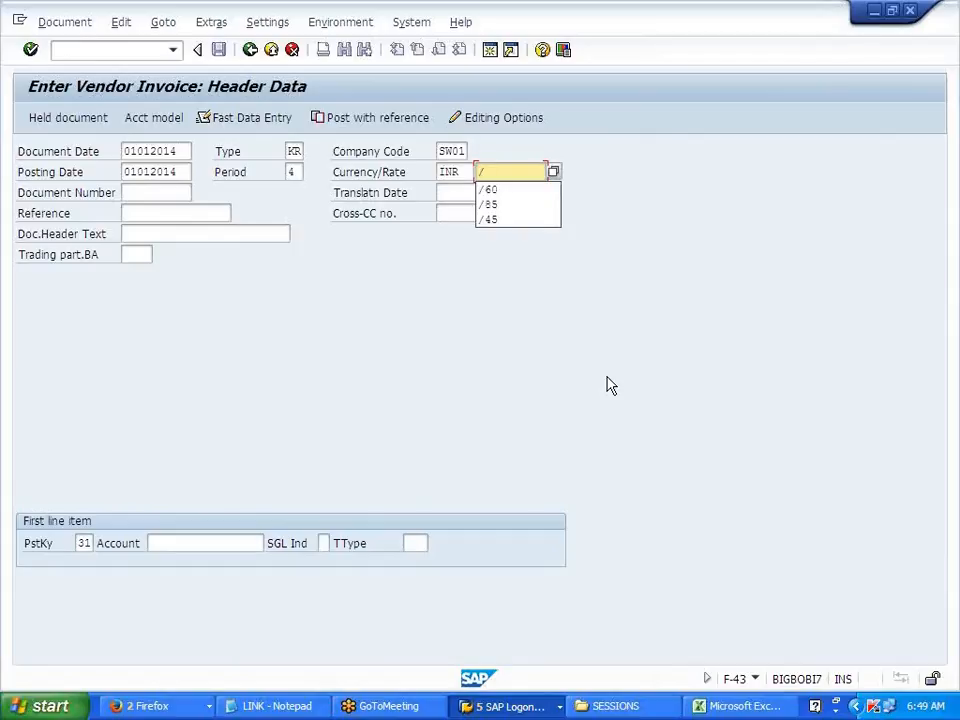
key(BackSpace)
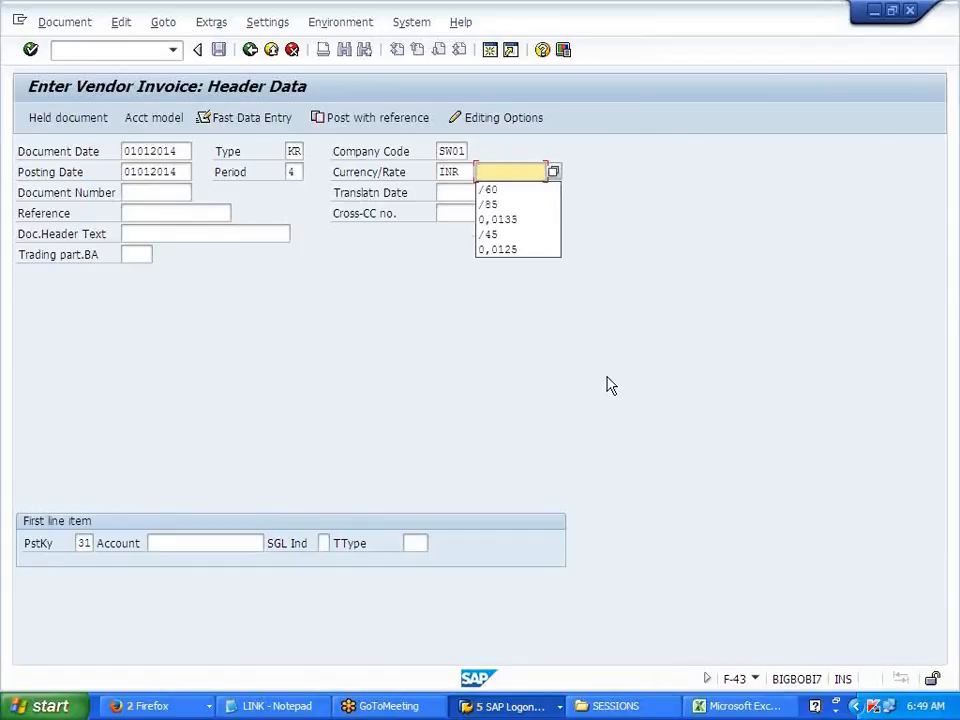
text(/)
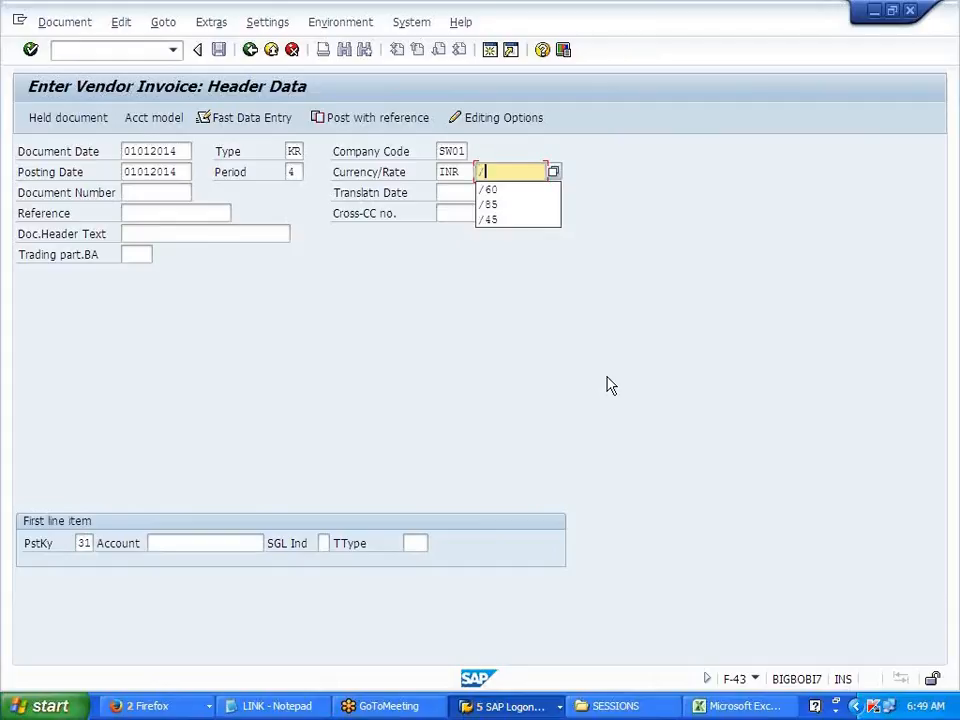
text(55)
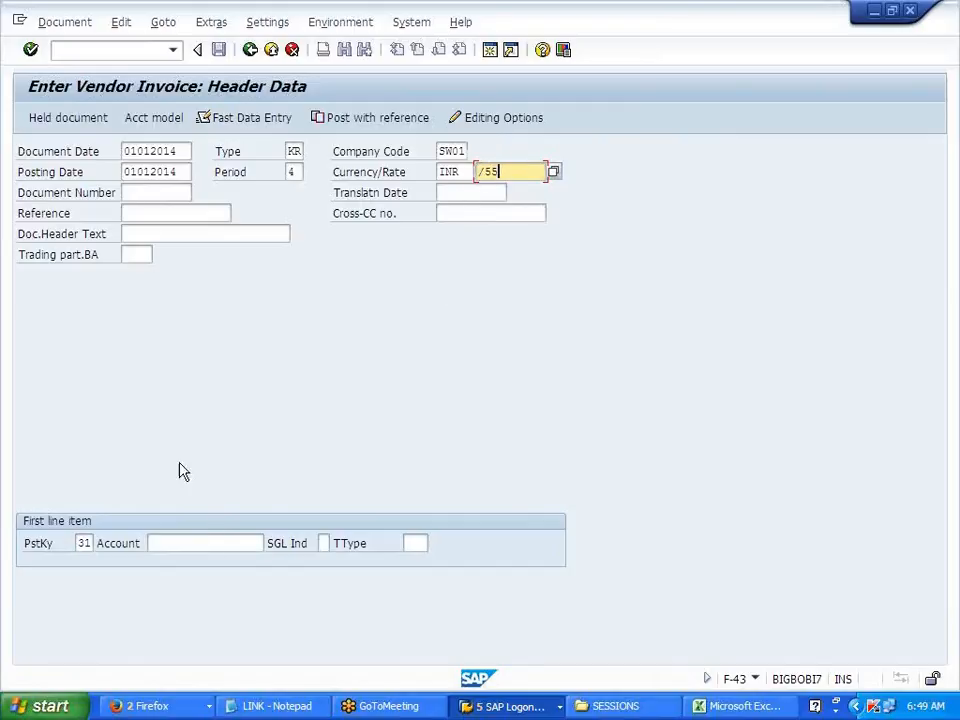
Enter the vendor's account number for the first line item and continue through to the vendor item.
click(178, 549)
click(233, 408)
key(Return)
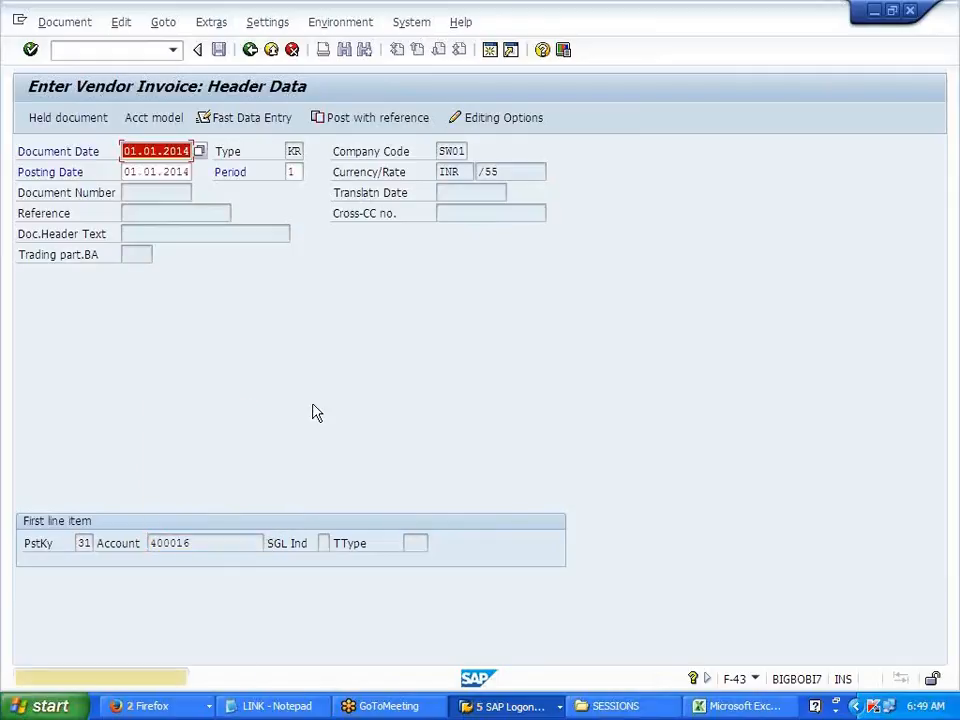
key(Return)
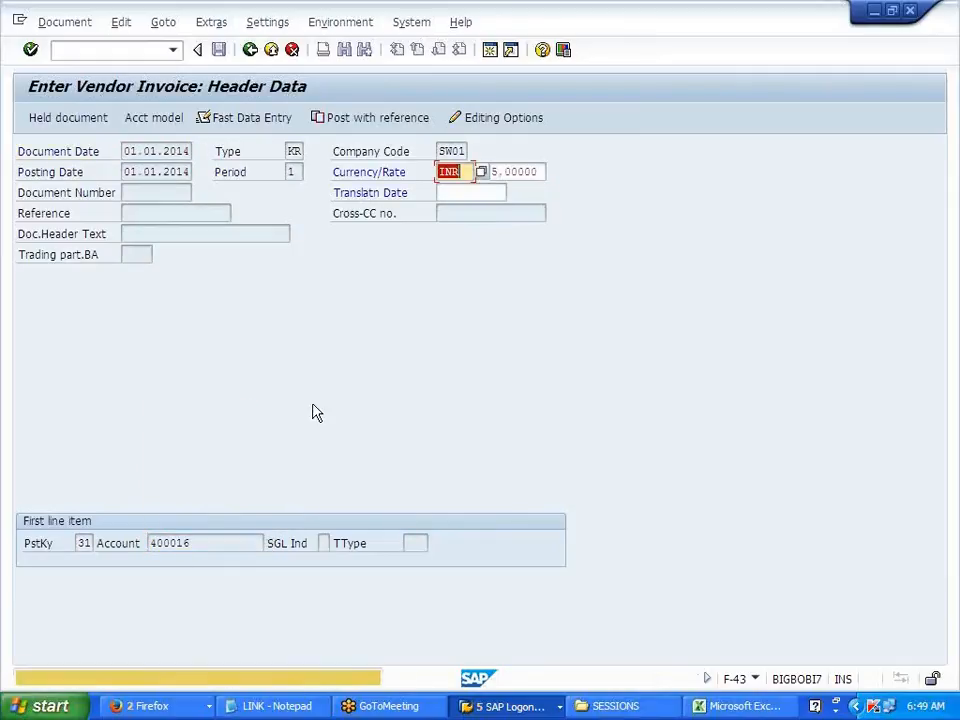
key(Return)
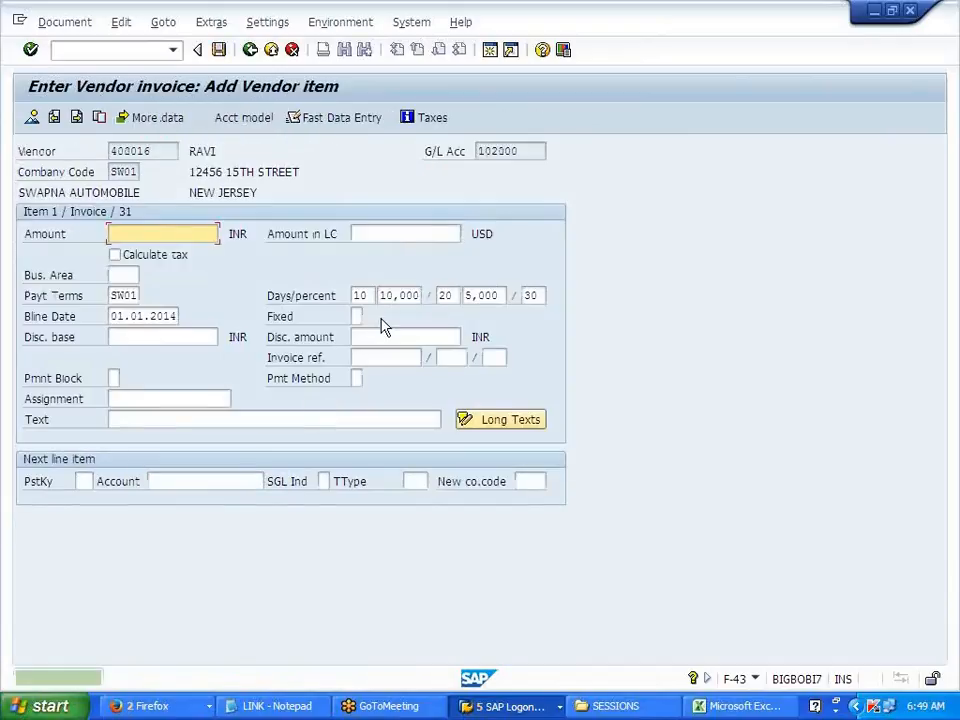
Enter 1000 USD as the January invoice item's local currency amount and have the INR amount calculated.
click(392, 233)
text(1000)
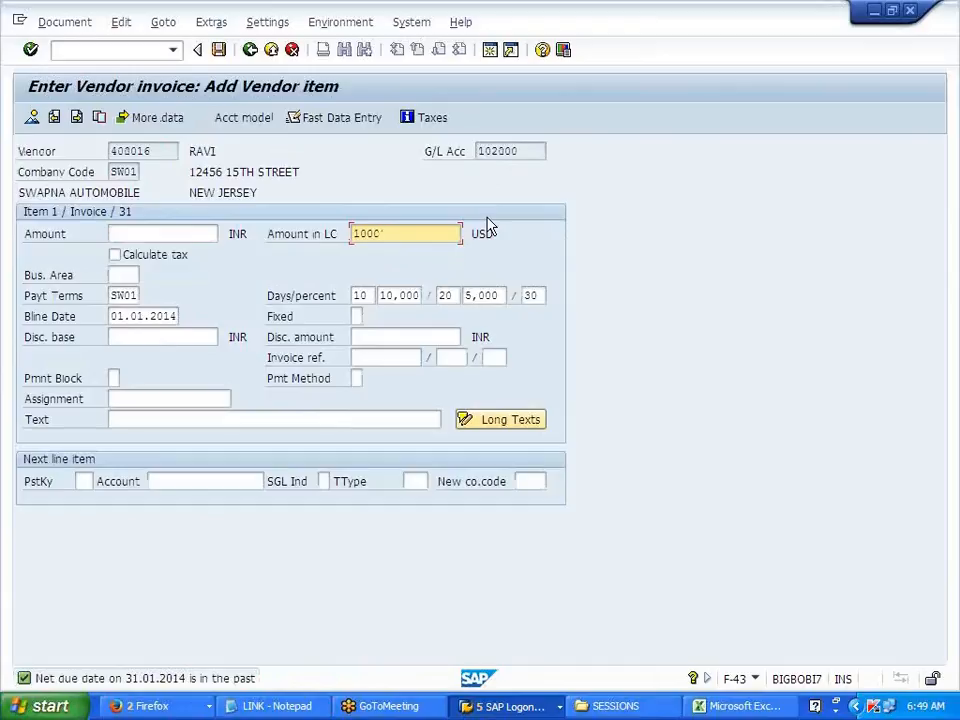
key(Return)
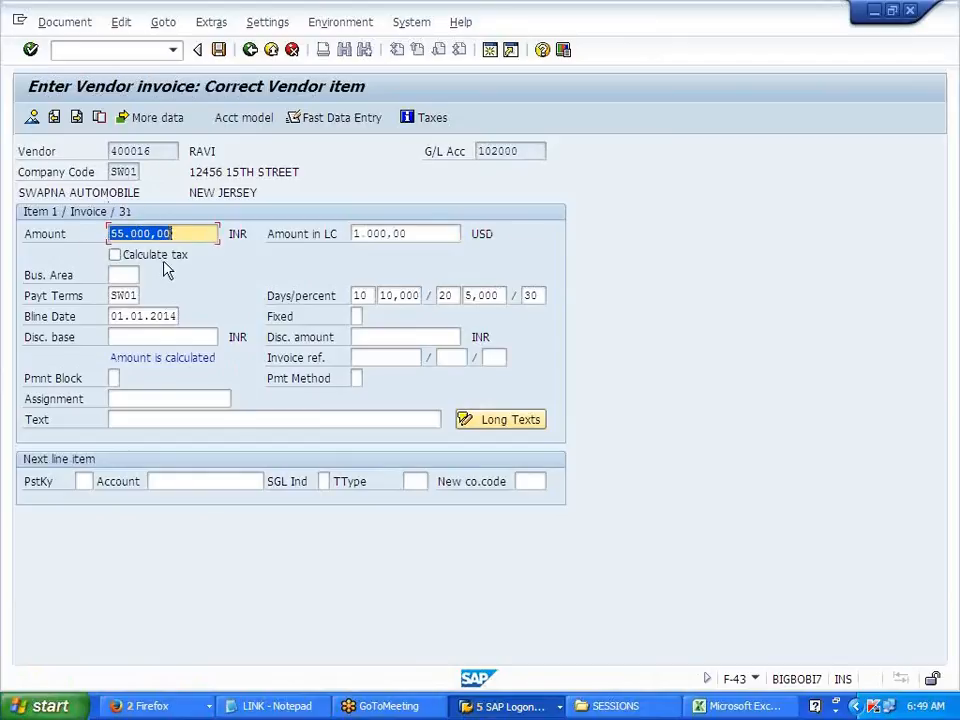
Switch to the Excel workbook SWAPNA and enter the label EXCHANGE RATE in cell F314 of the AR AP sheet.
click(745, 707)
click(347, 442)
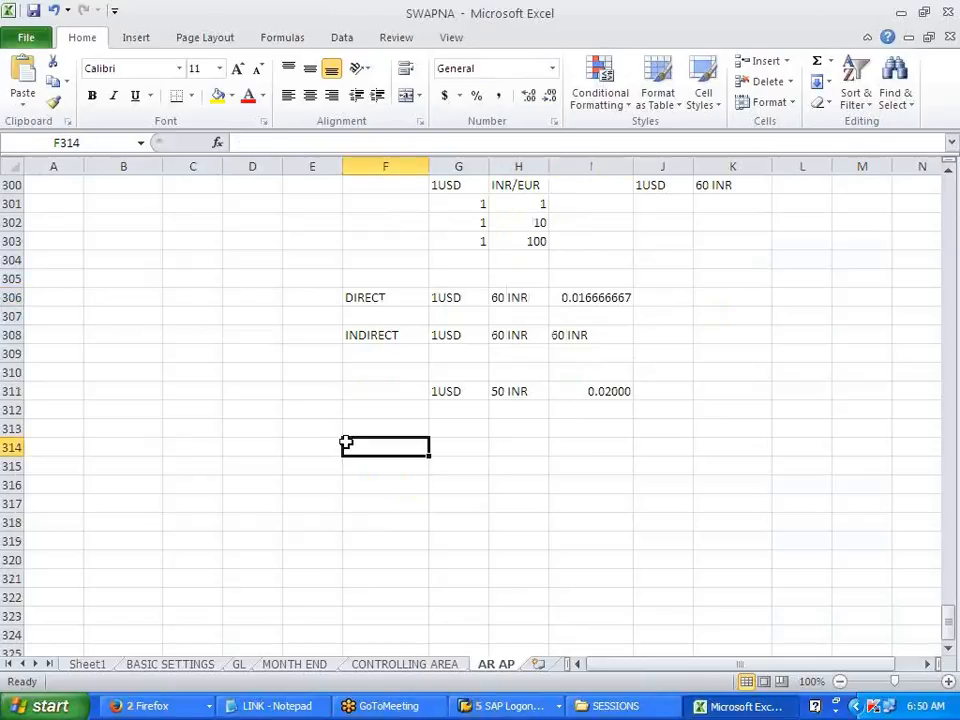
text(EX)
text(CHNA)
key(BackSpace)
key(BackSpace)
text(A)
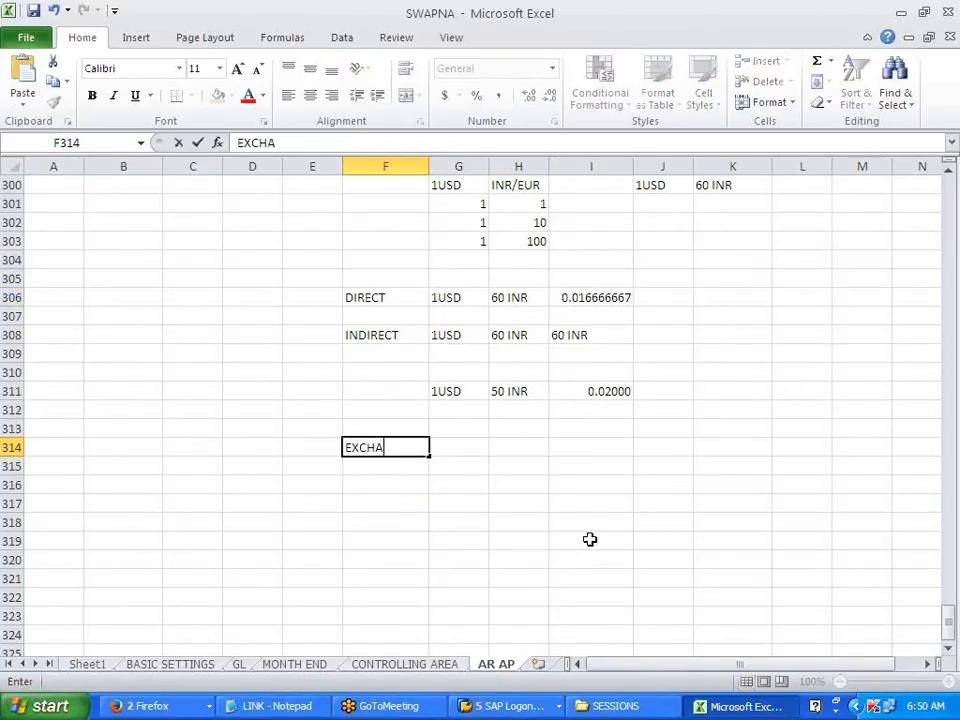
text(NGE RATE)
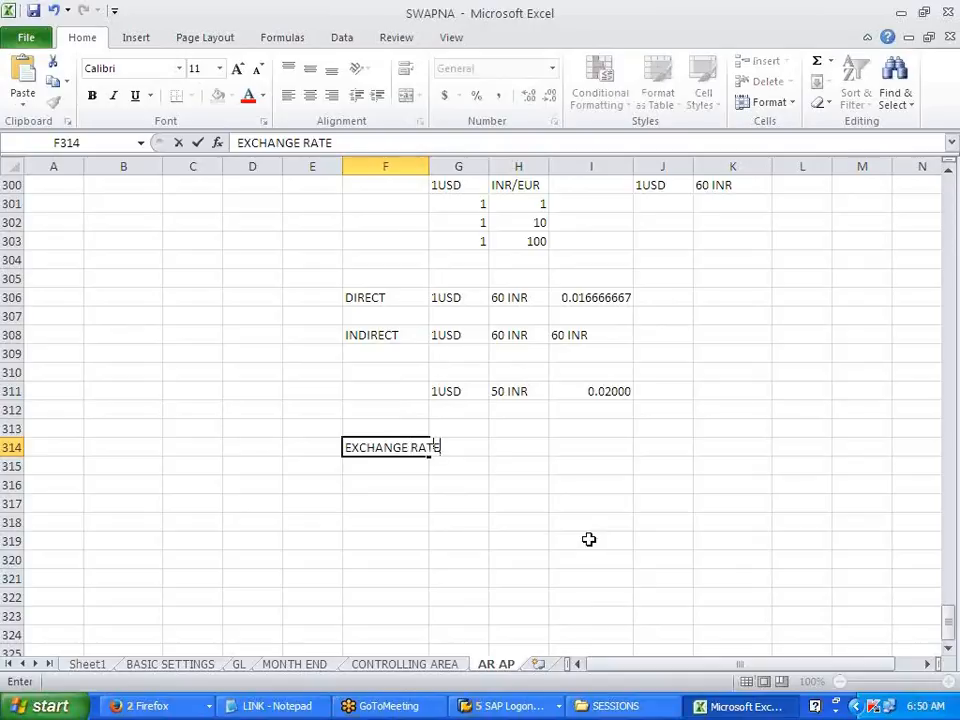
Enter MANUAL in cell H314 and AUTOMATIC in cell H315 as the two kinds of exchange rate.
key(Tab)
key(Tab)
text(M)
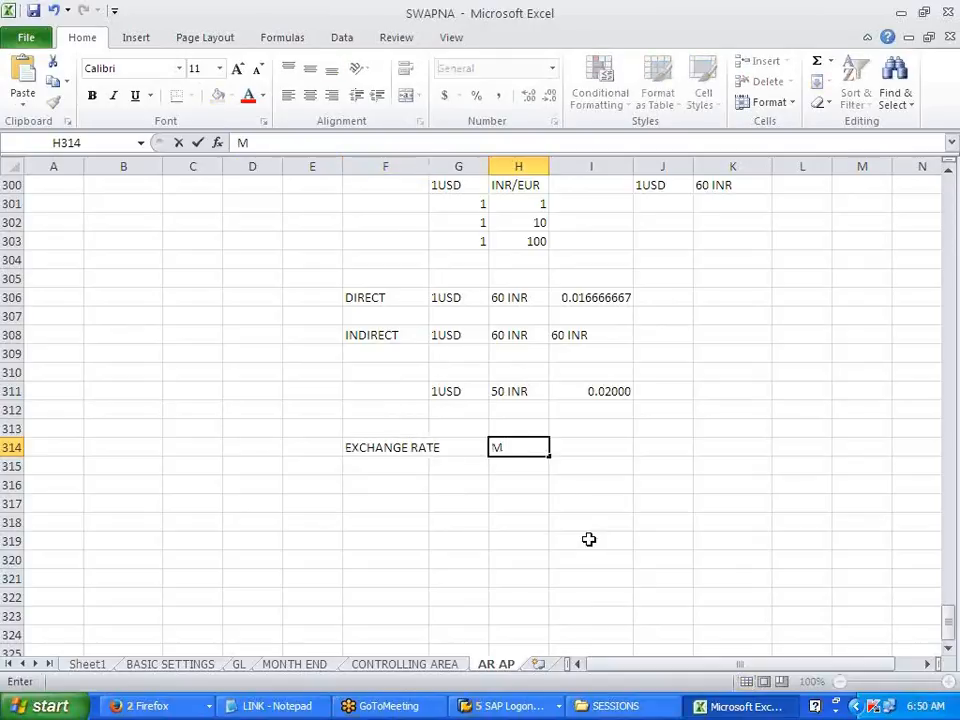
text(ANIUAL)
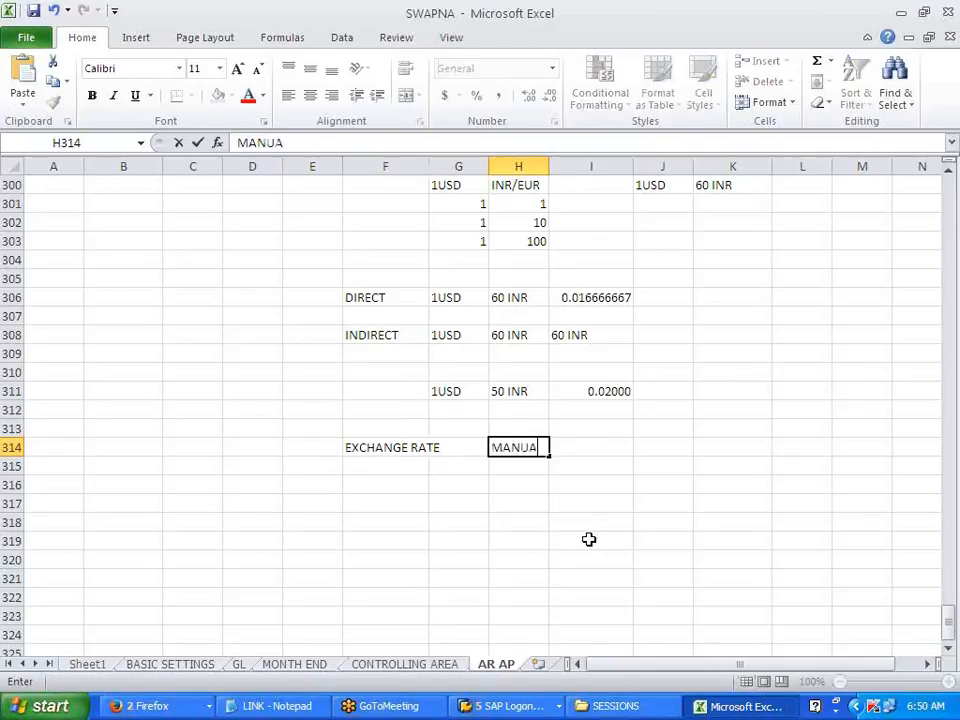
key(Return)
text(AUT)
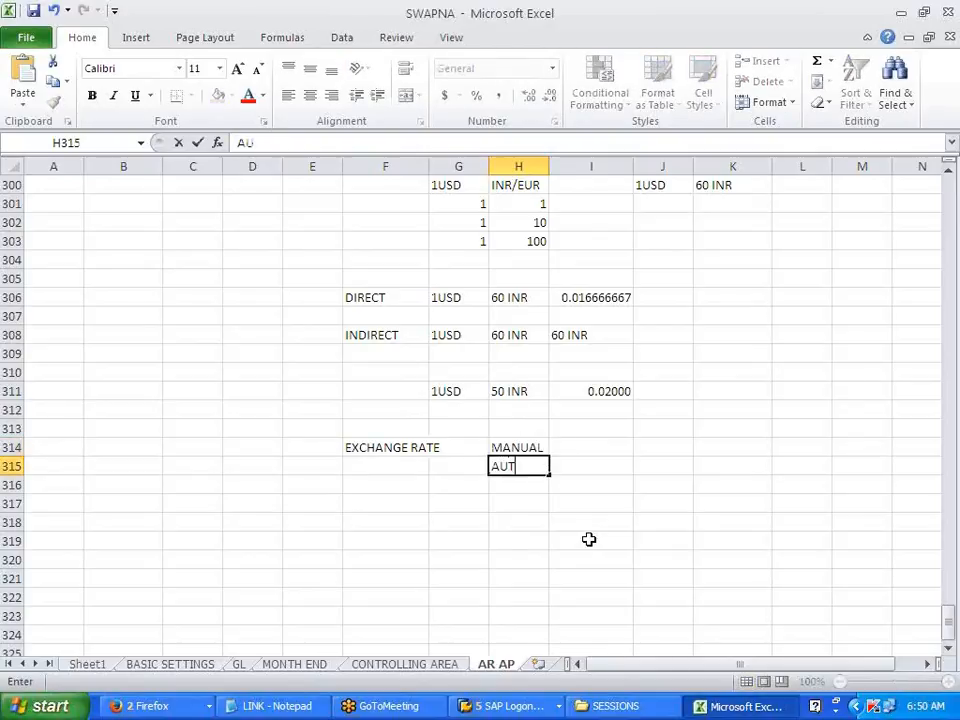
text(OMATIC)
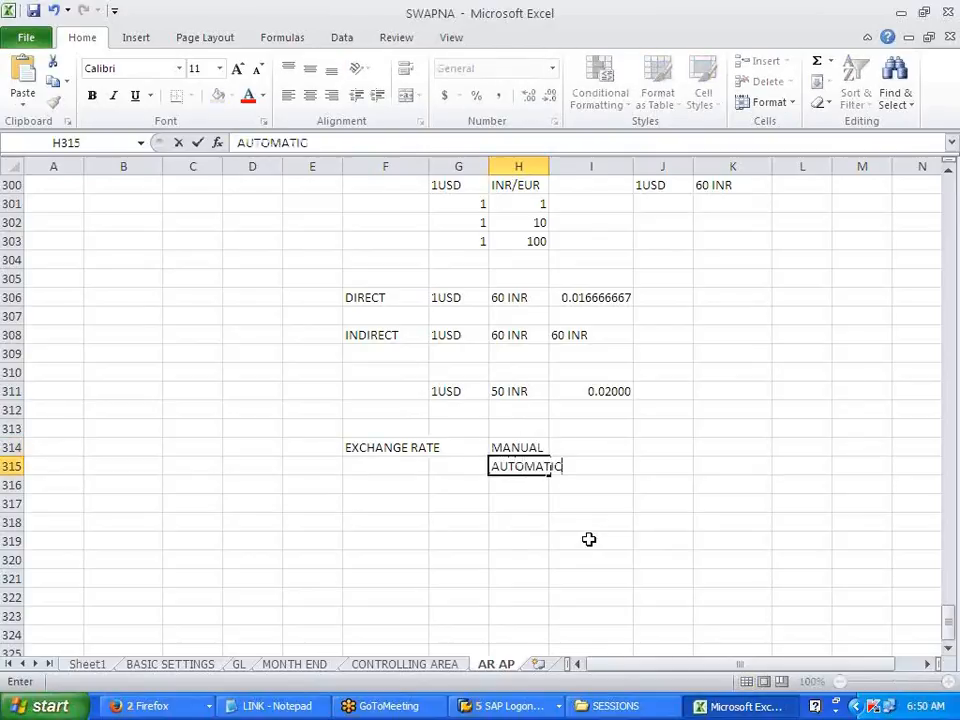
click(589, 539)
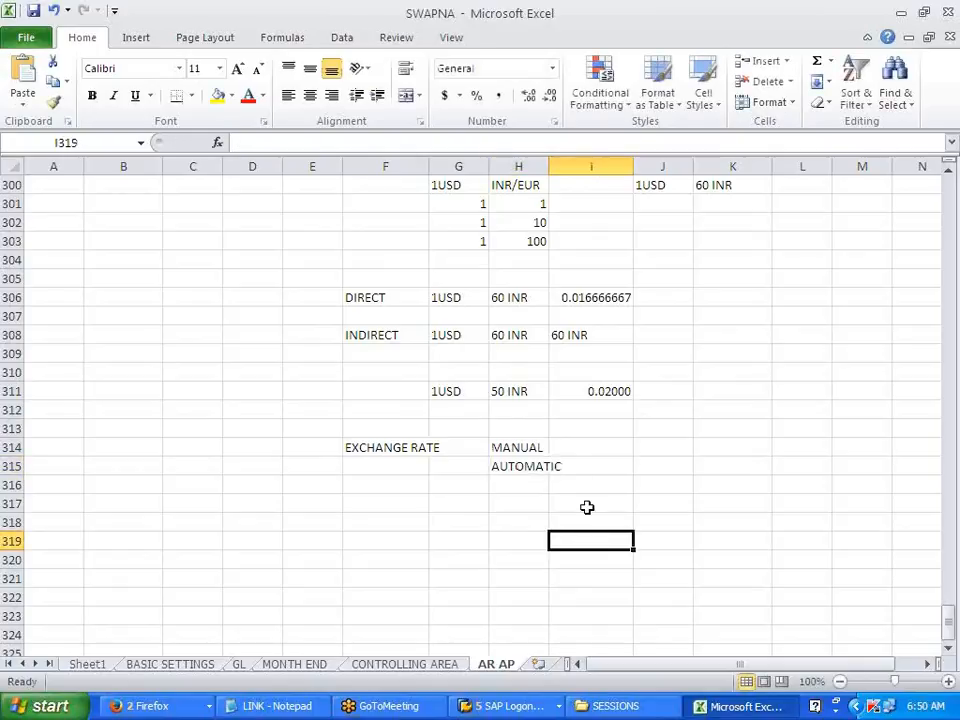
click(648, 467)
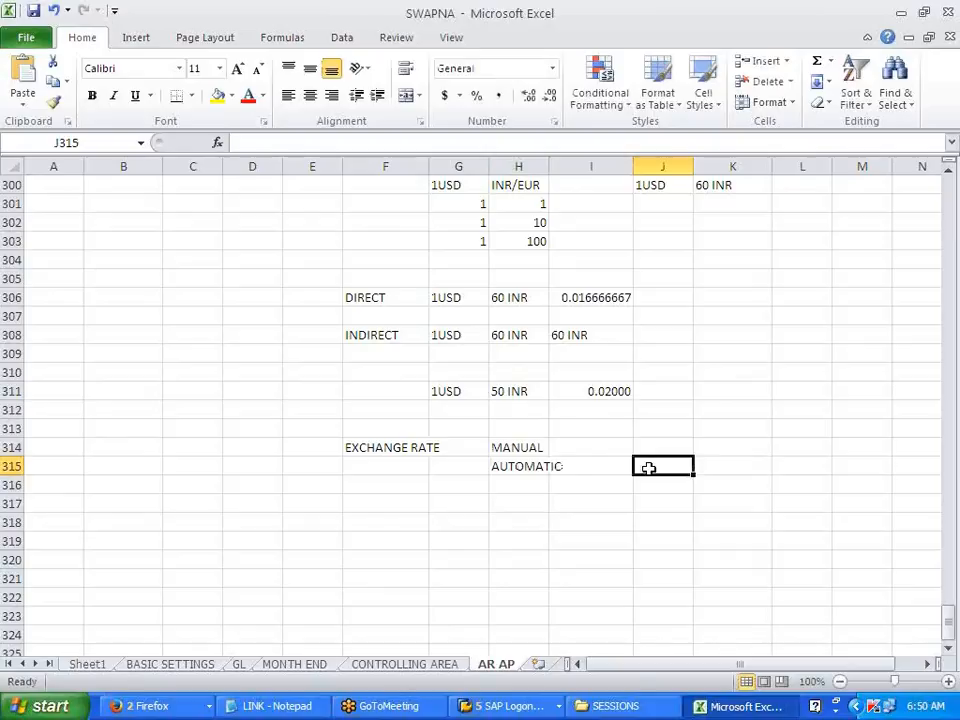
Enter M in cell J315 as the rate type for AUTOMATIC, and return to the SAP vendor invoice.
text(M)
click(668, 539)
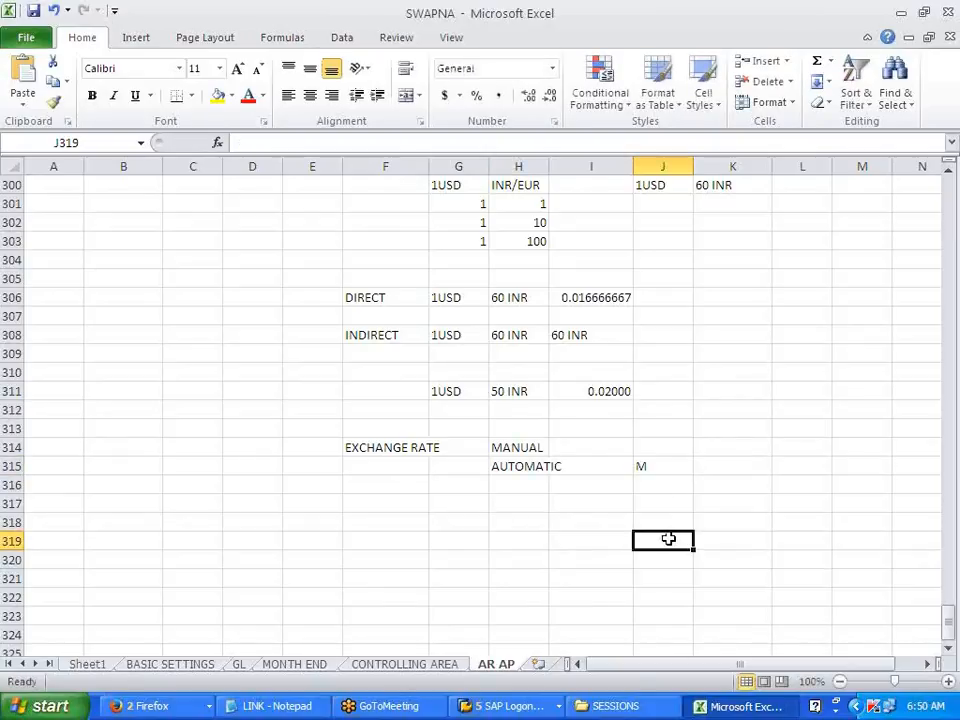
key(alt+Tab)
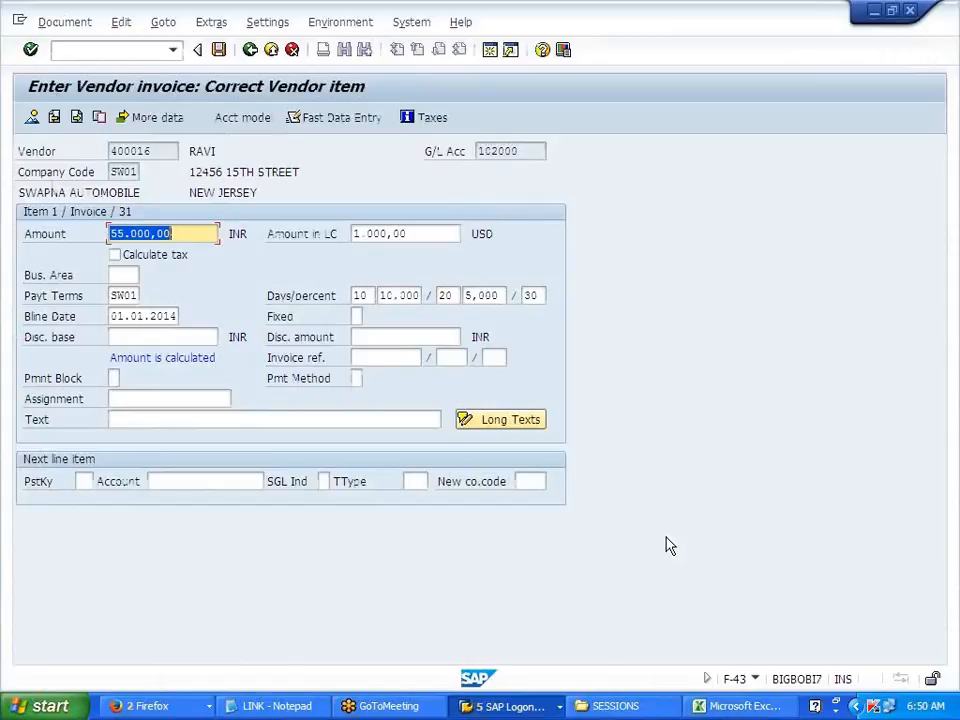
In the Currency Exchange Rates overview, position the list at rate type B from INR to USD and check the 01.02.2014 indirect quotation.
click(536, 705)
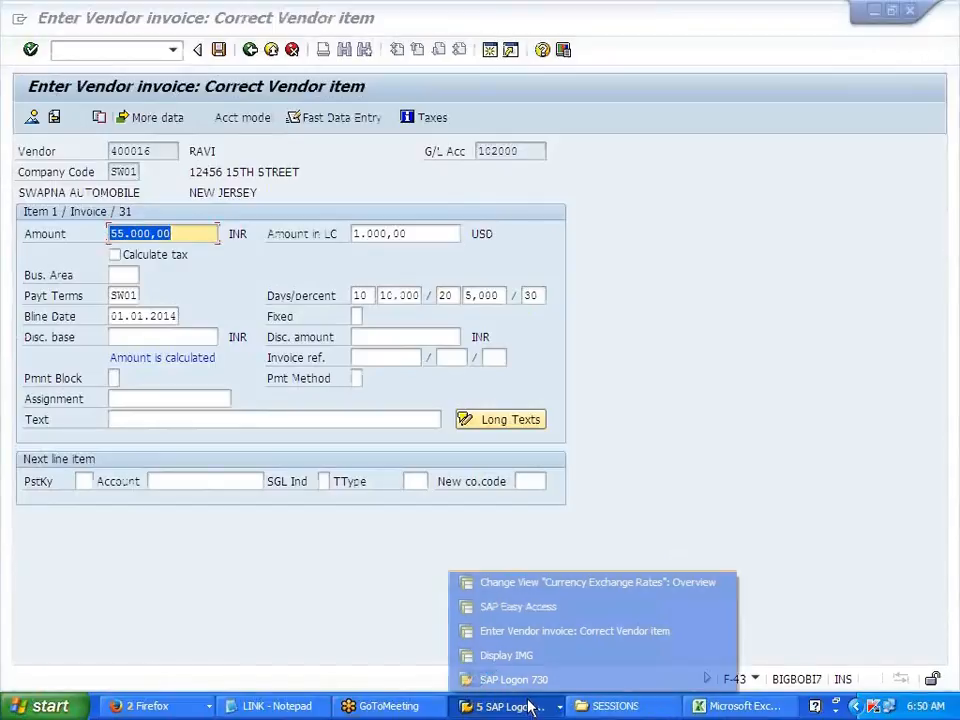
click(578, 590)
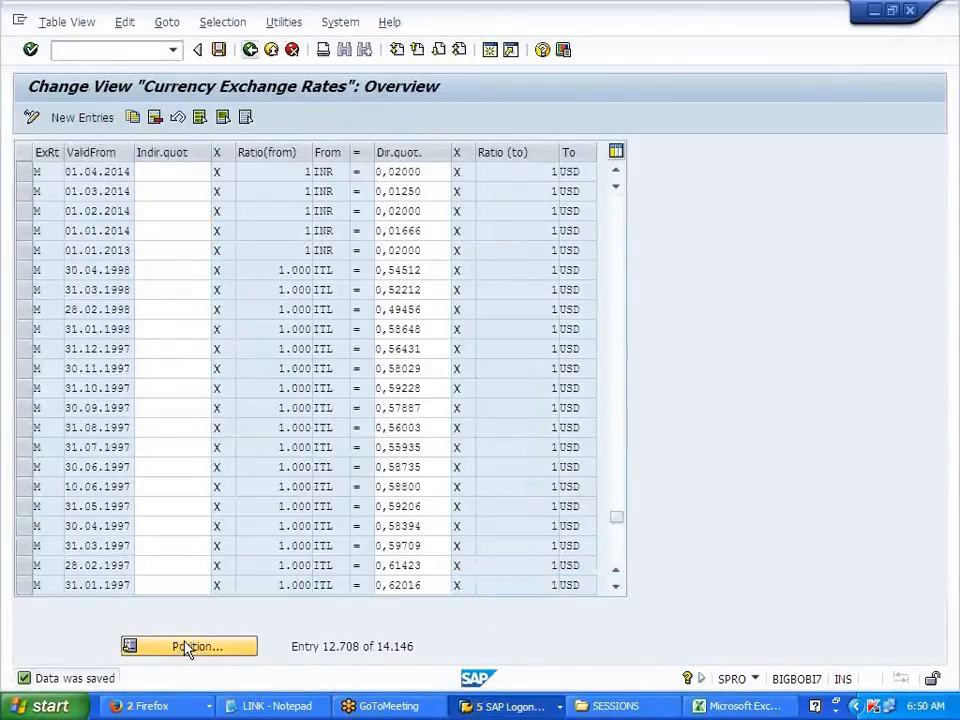
click(188, 647)
text(B)
click(192, 284)
text(I)
click(194, 300)
click(188, 304)
text(USD)
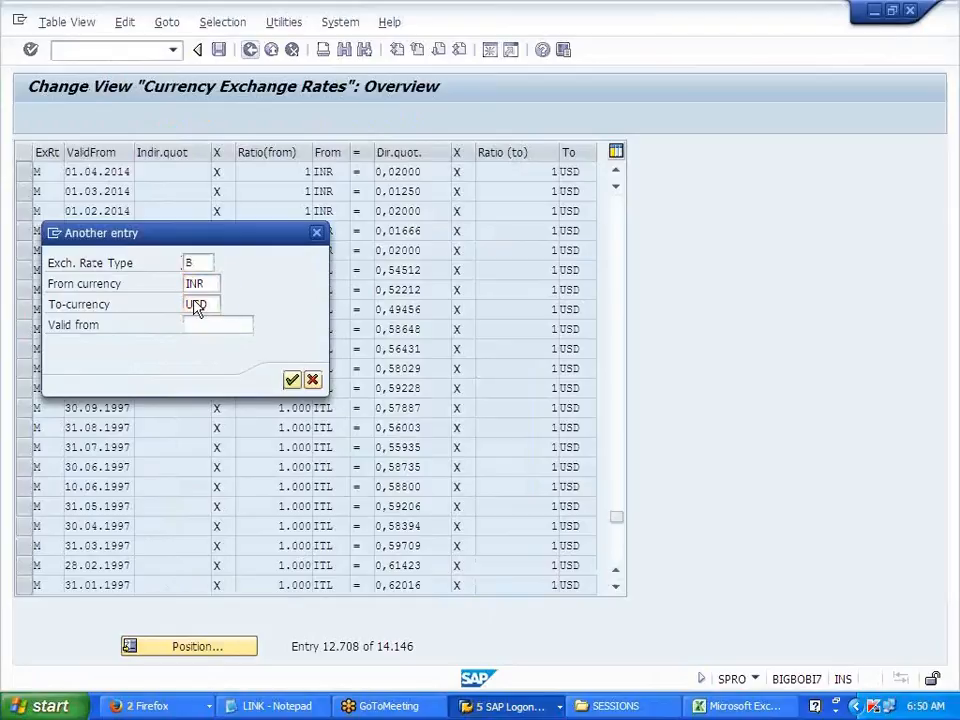
key(Return)
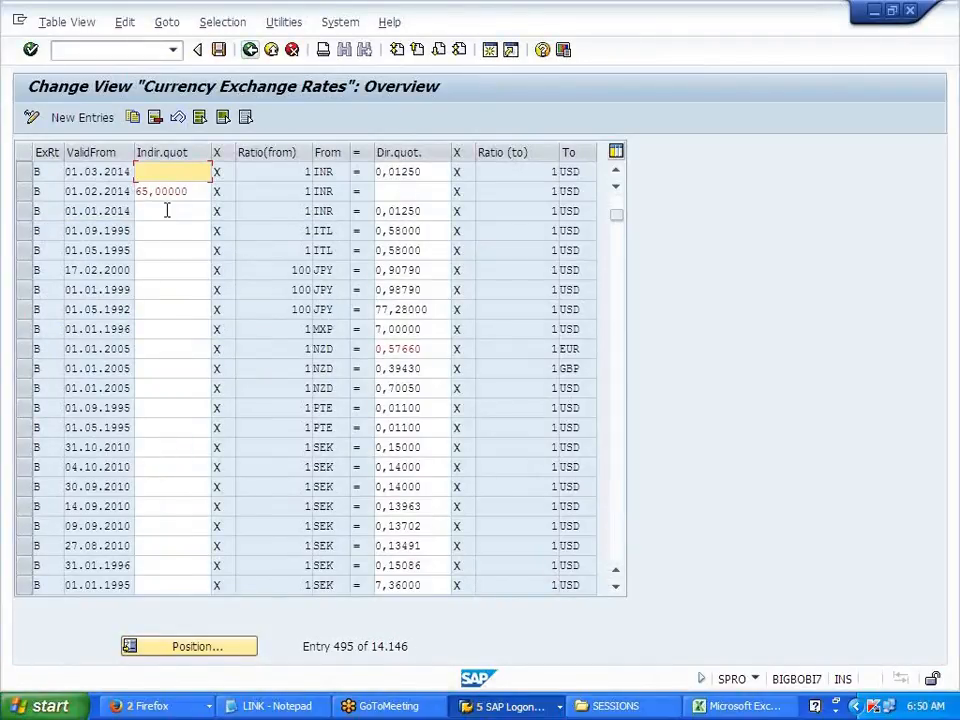
drag(194, 191, 137, 191)
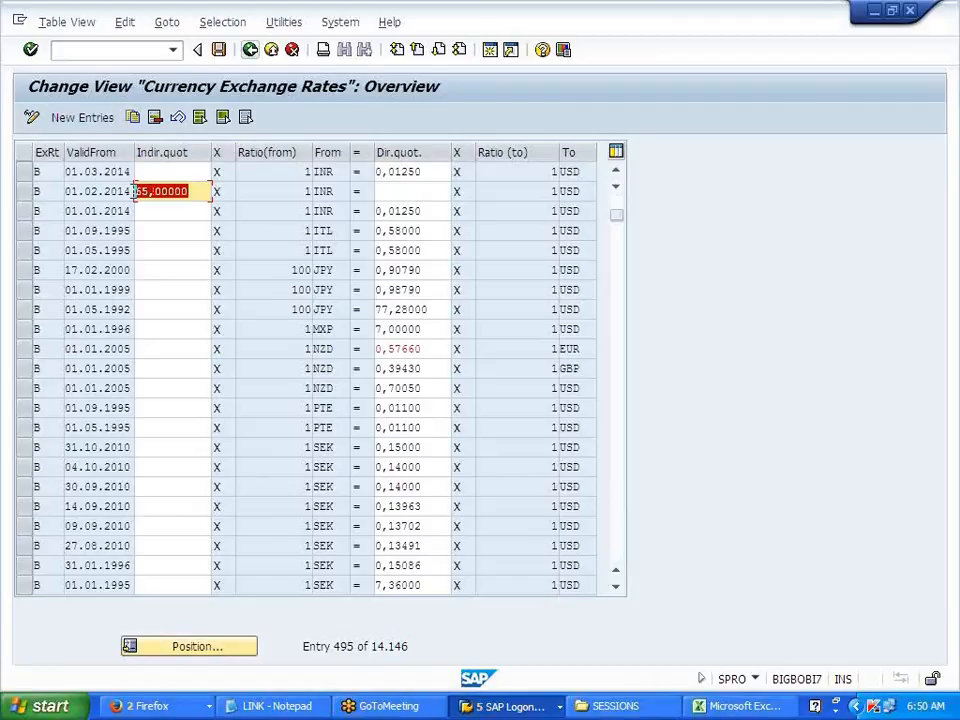
click(134, 191)
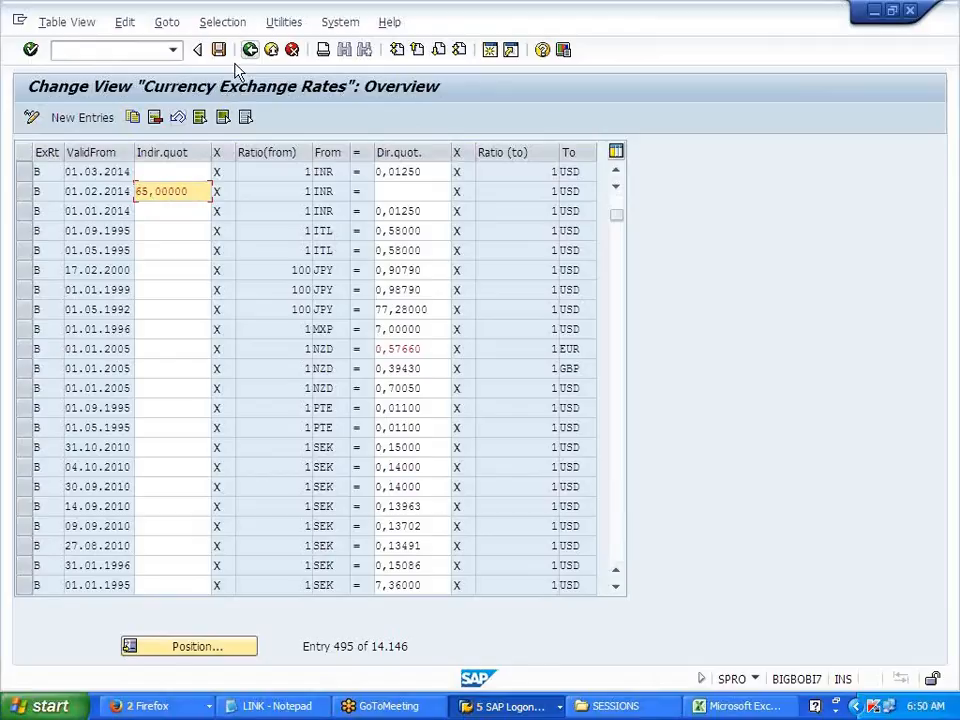
Open the Document Types view in a new session with transaction OBA7 and display the details of vendor invoice type KR.
click(493, 708)
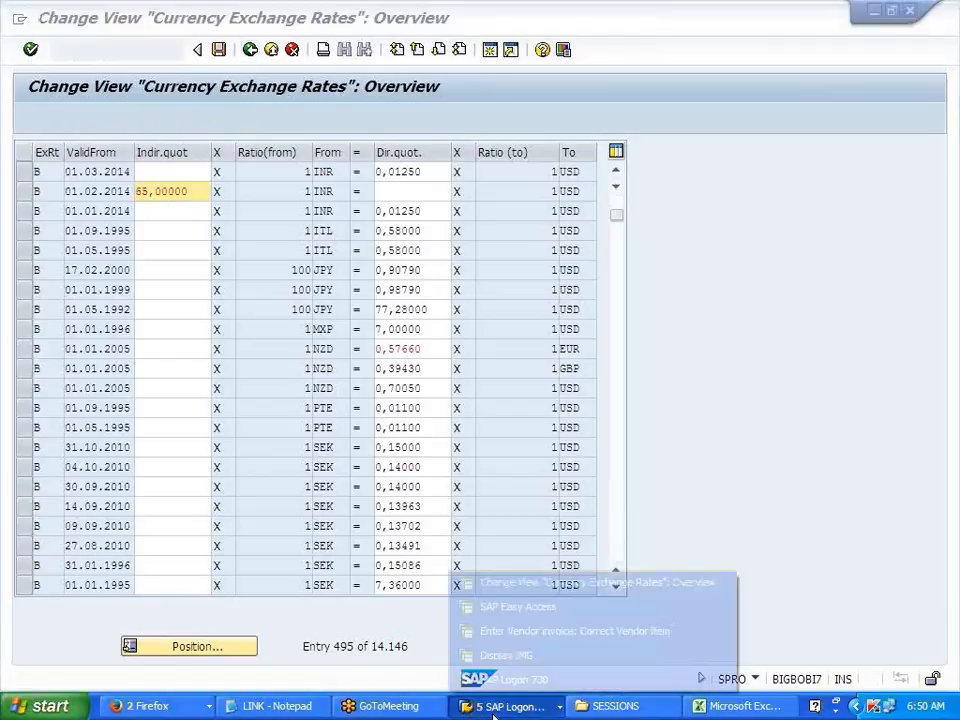
click(519, 632)
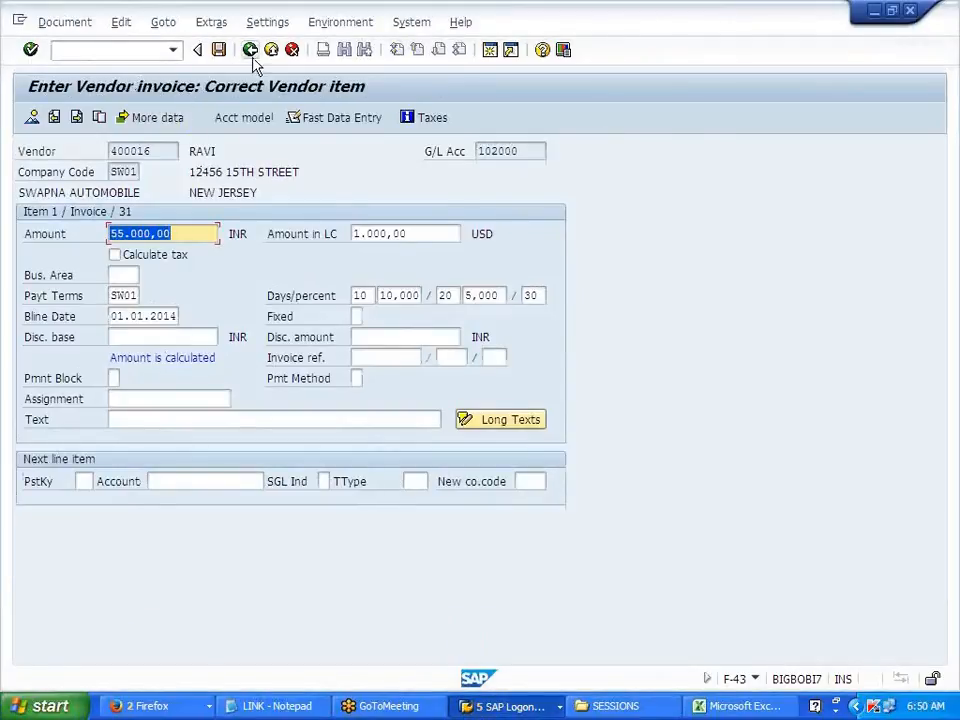
click(490, 50)
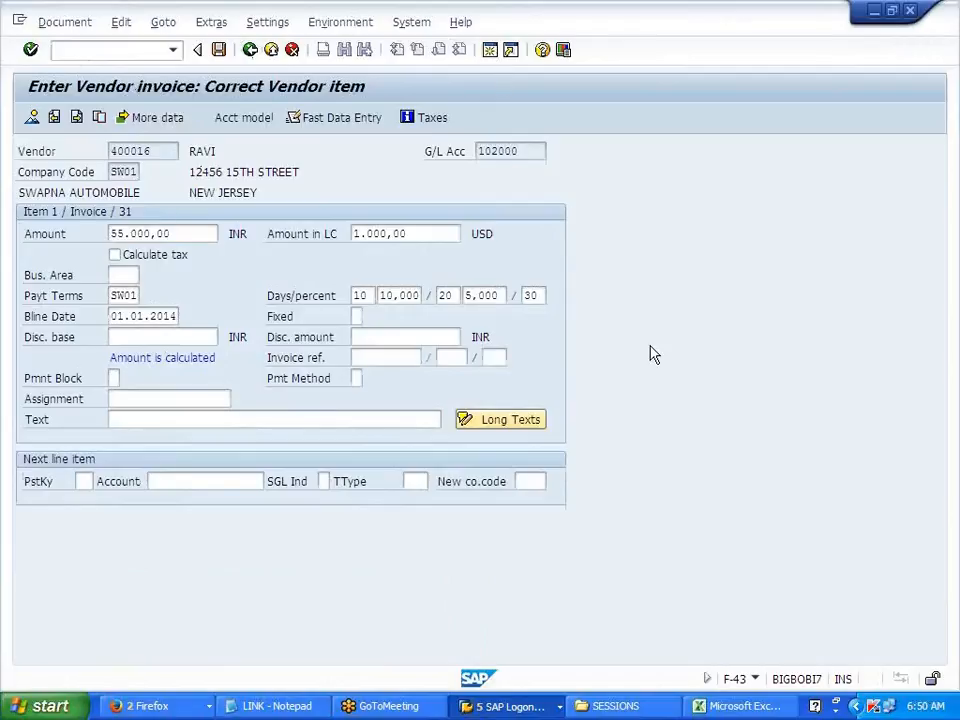
text(OBA7)
key(Return)
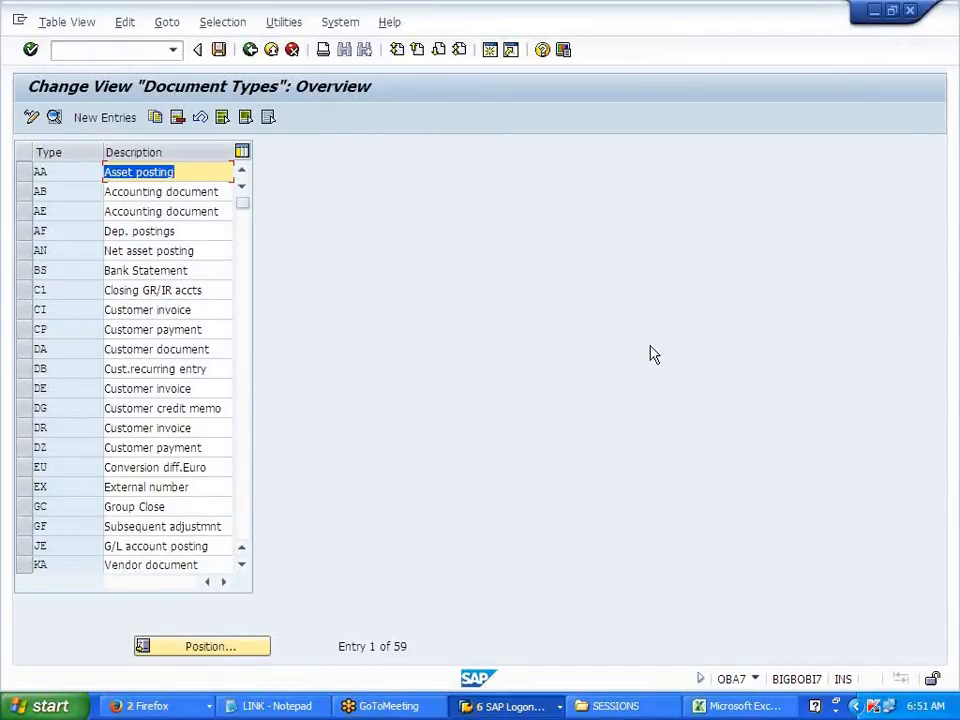
scroll(96, 519, down, 2)
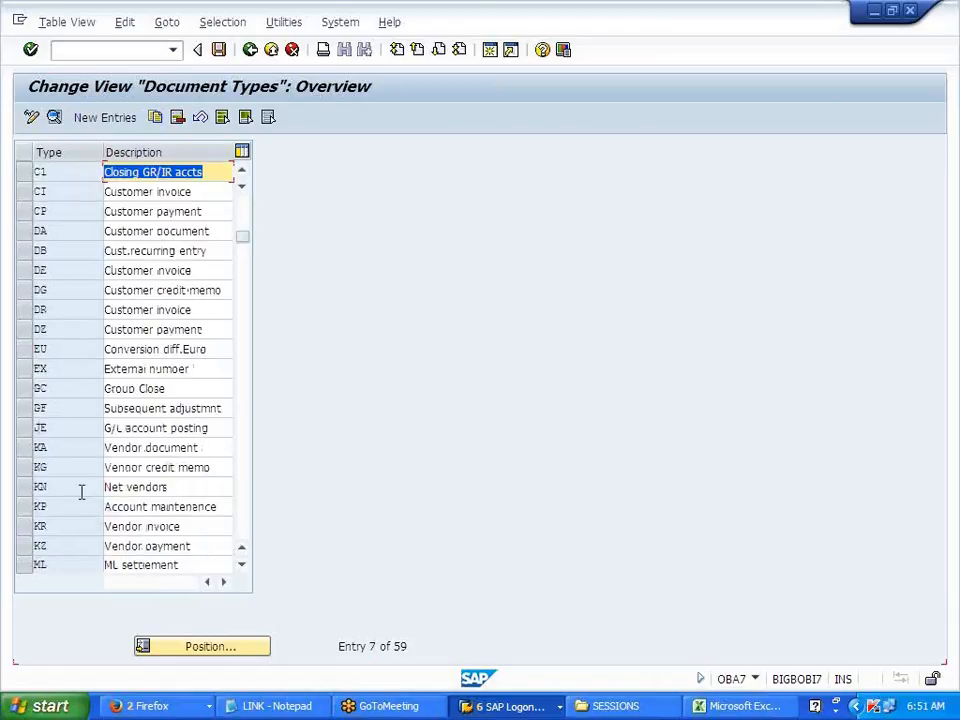
double_click(72, 528)
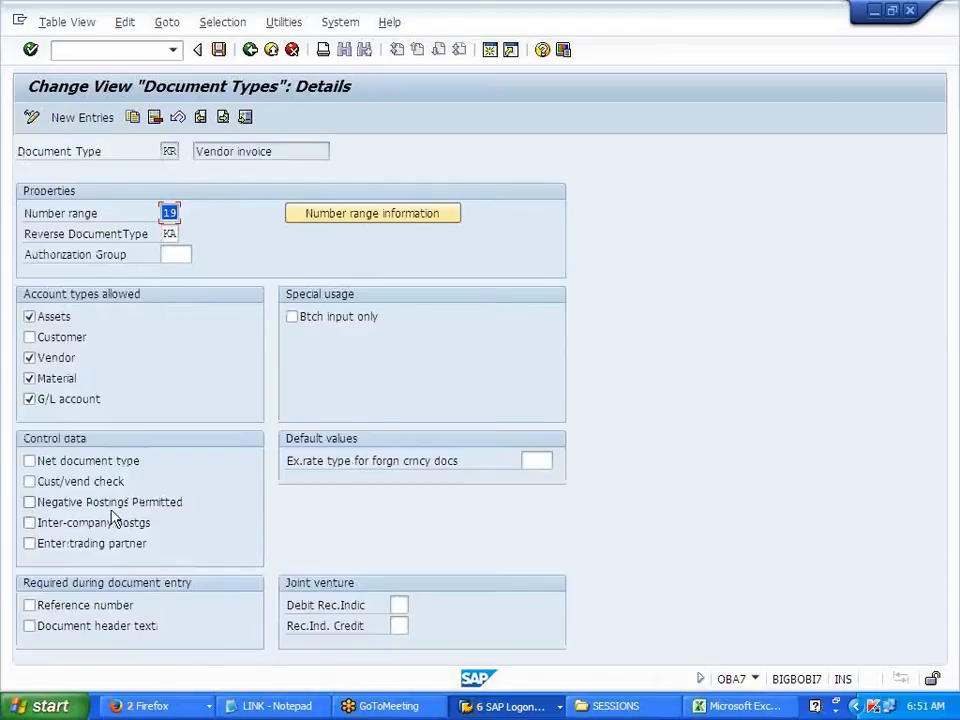
Set document type KR's default exchange rate type for foreign currency documents to B and save it under customizing request DEVK900125.
drag(289, 461, 505, 467)
drag(292, 470, 467, 476)
click(540, 461)
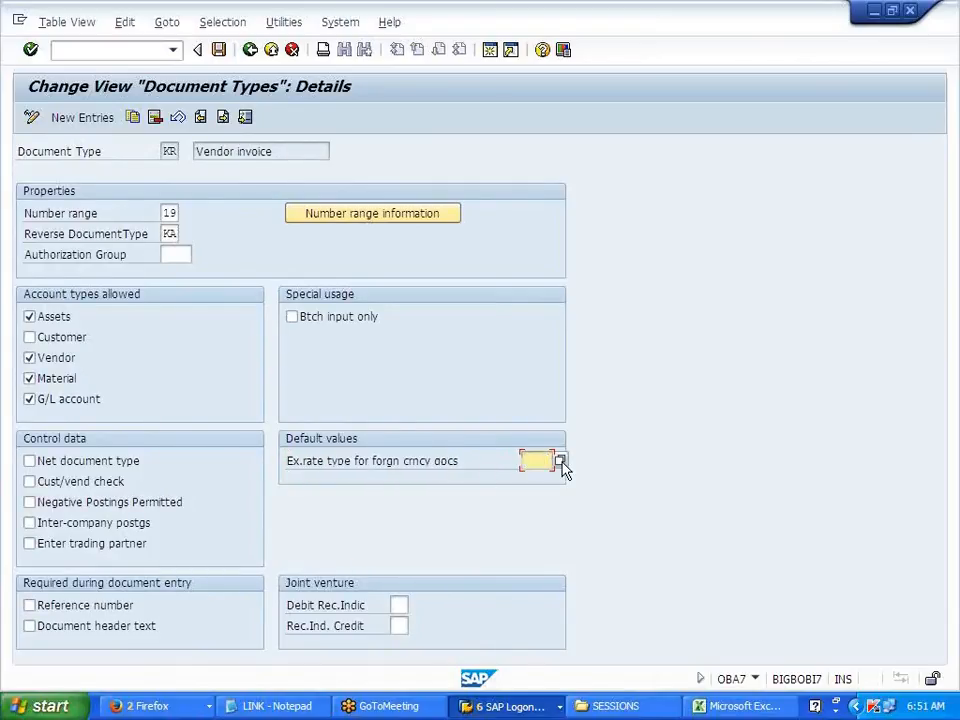
text(B)
key(Return)
click(218, 49)
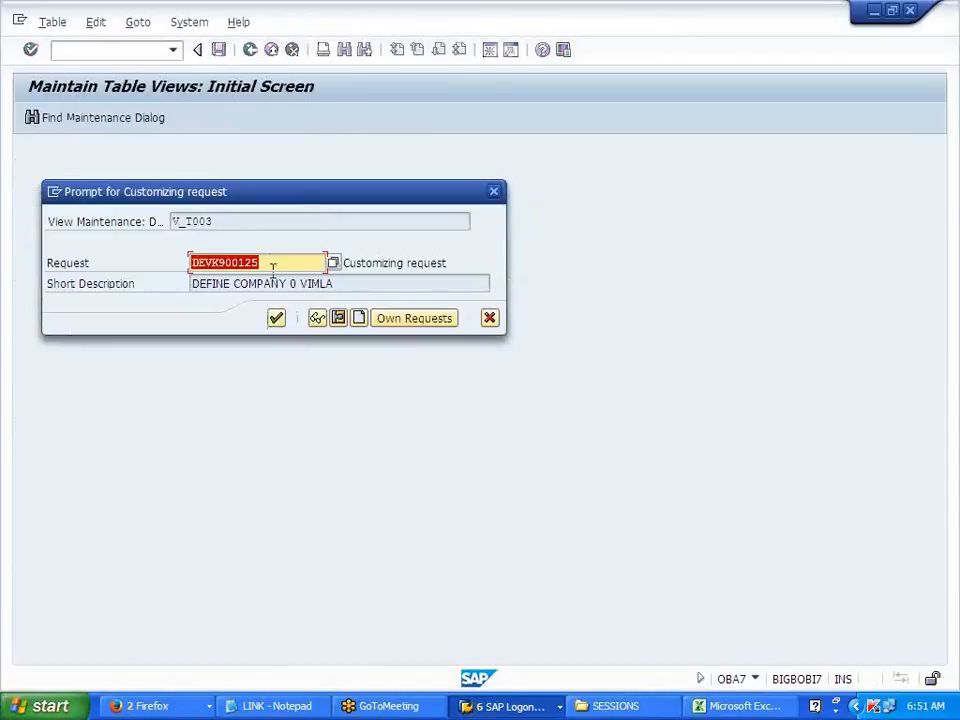
click(276, 318)
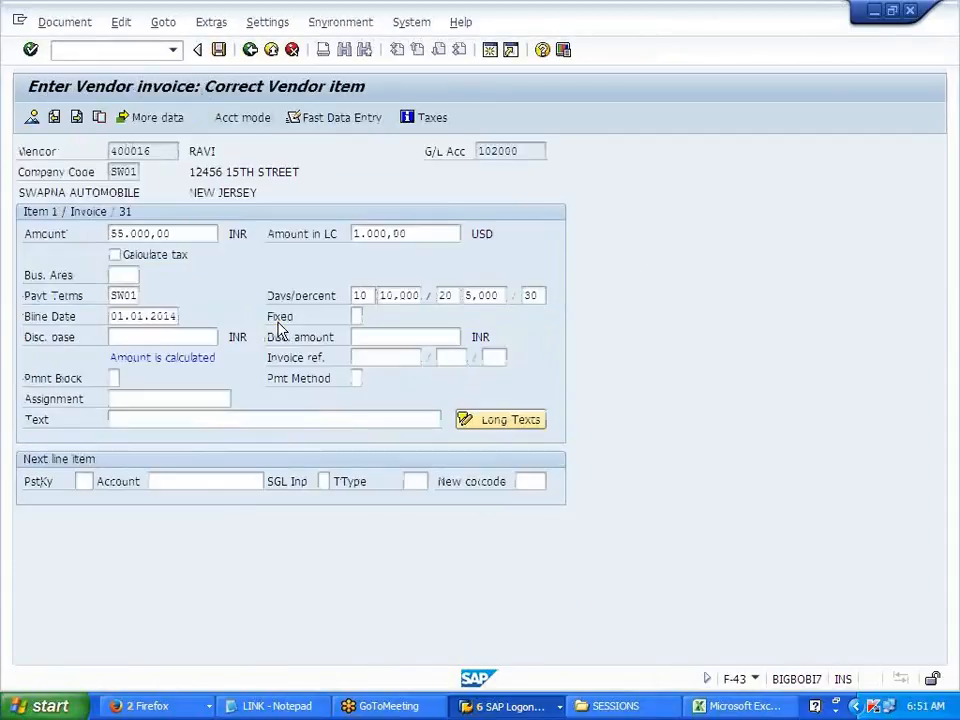
Restart the vendor invoice entry with transaction F-43 and enter 01022014 as the document date.
click(121, 52)
text(/NF-43)
key(Return)
text(0102)
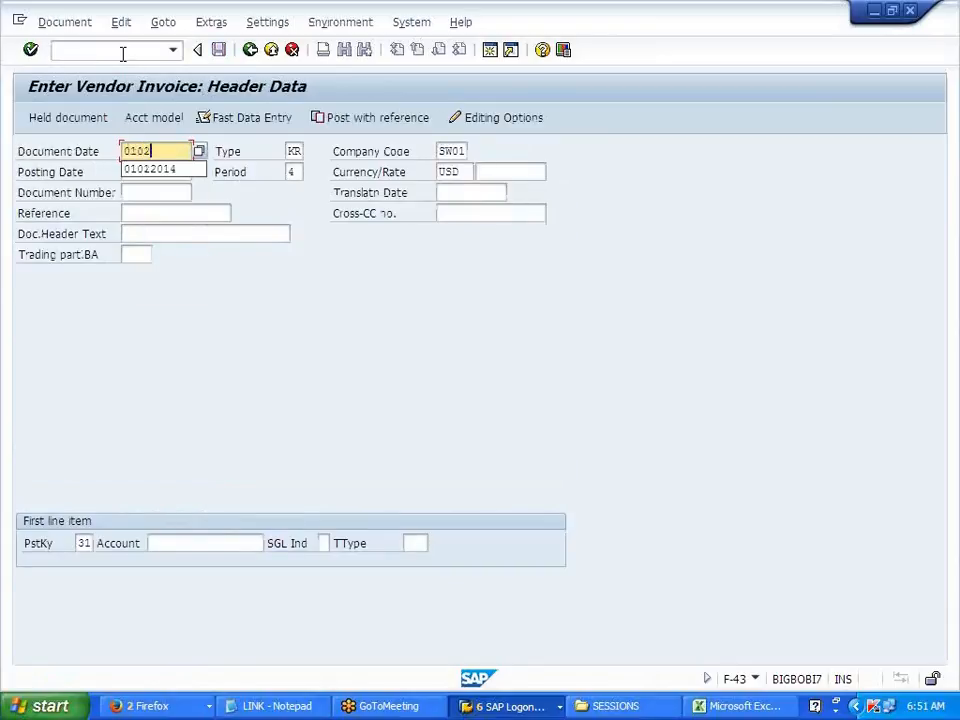
text(22024)
key(Tab)
key(Tab)
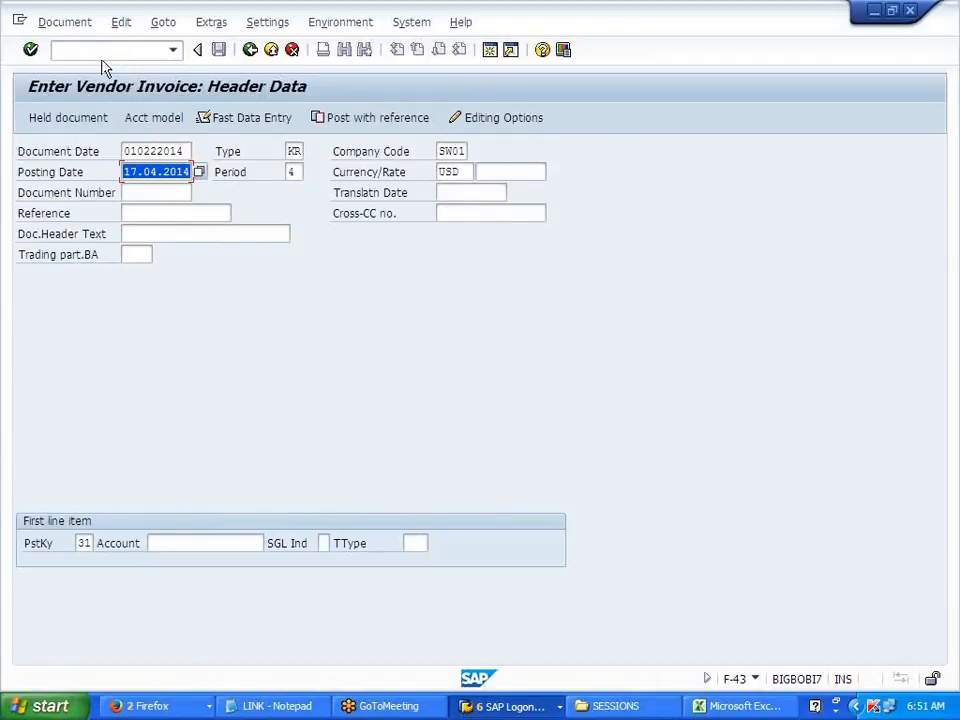
click(155, 152)
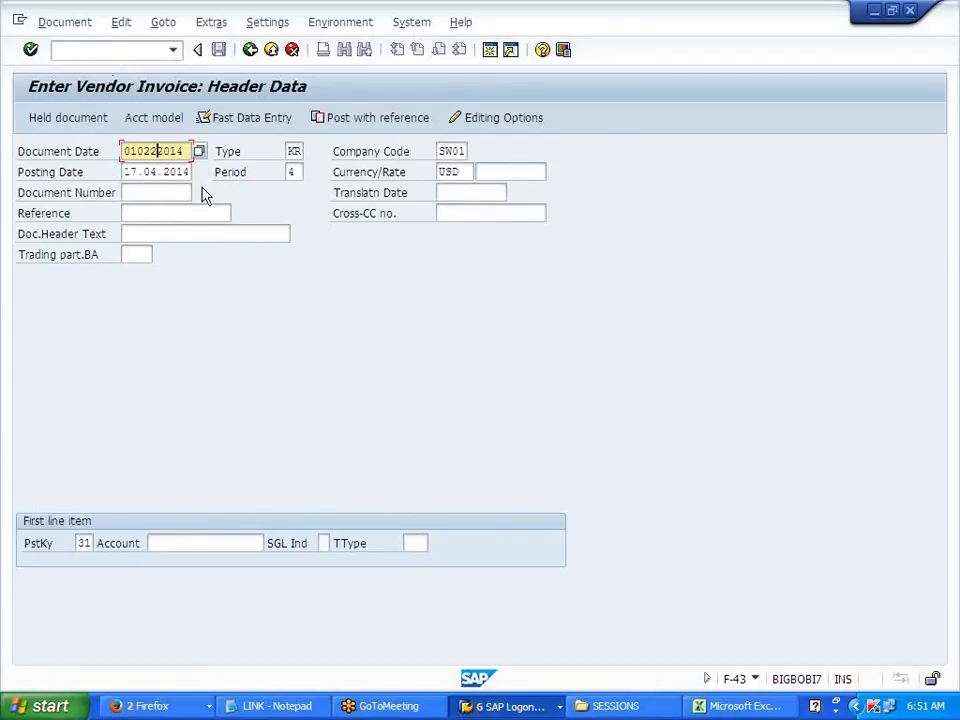
Replace the invoice's posting date with 01012014.
click(123, 172)
key(Delete)
key(Delete)
key(Delete)
key(Delete)
key(Delete)
key(Delete)
key(Delete)
key(Delete)
text(01012014)
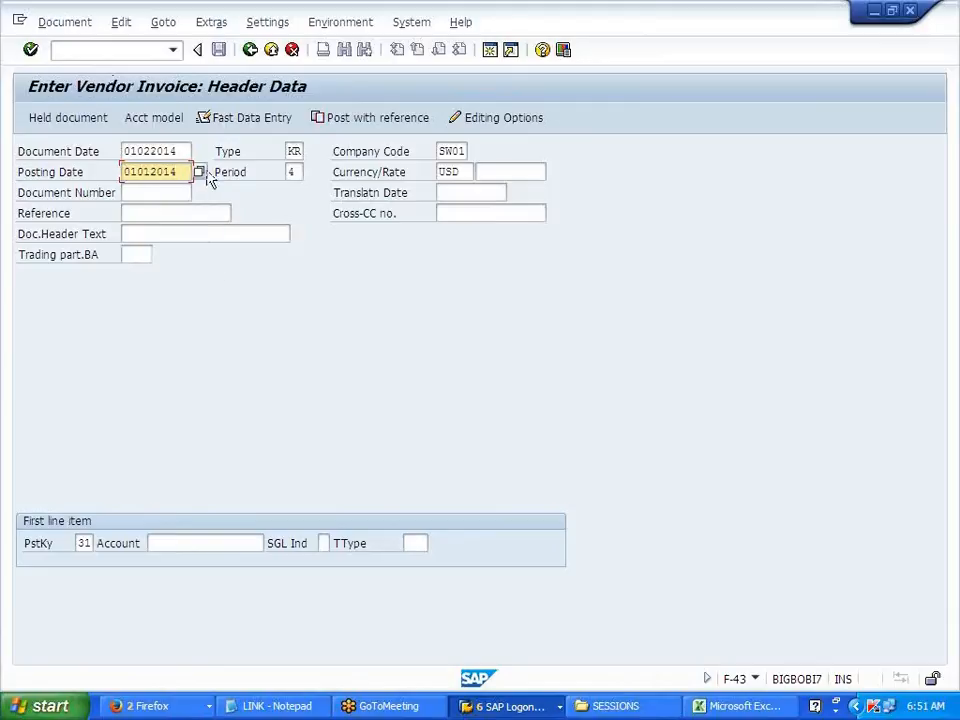
Set the invoice currency to INR and enter the vendor's account number for the first line item.
key(Tab)
key(Tab)
key(Delete)
click(448, 190)
click(212, 546)
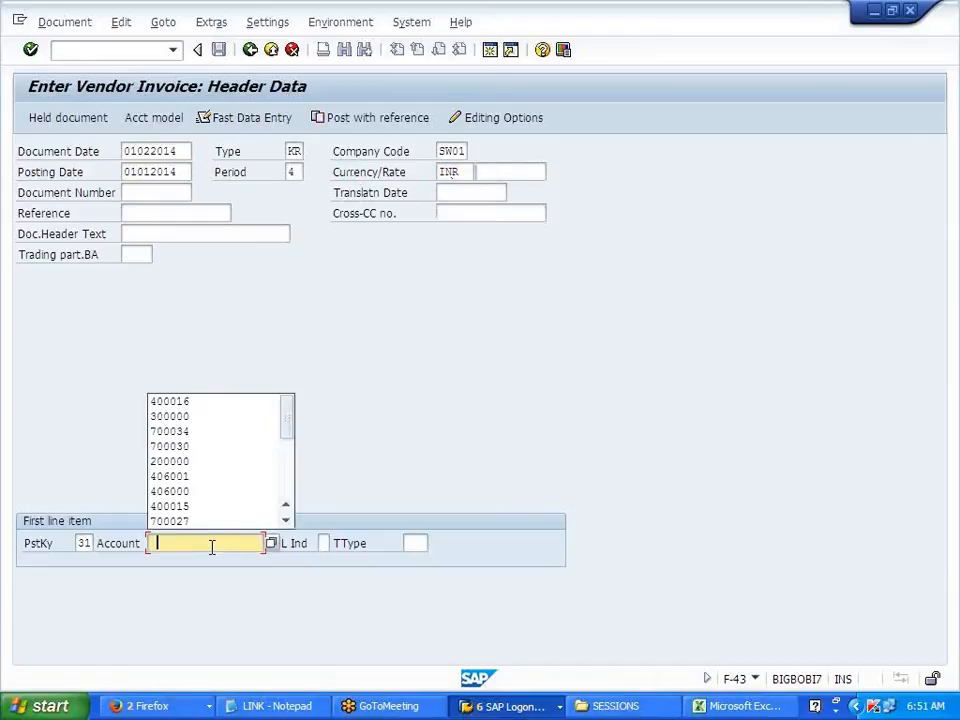
click(206, 402)
Correct the posting date to 01022014 and continue through to the vendor item.
click(146, 171)
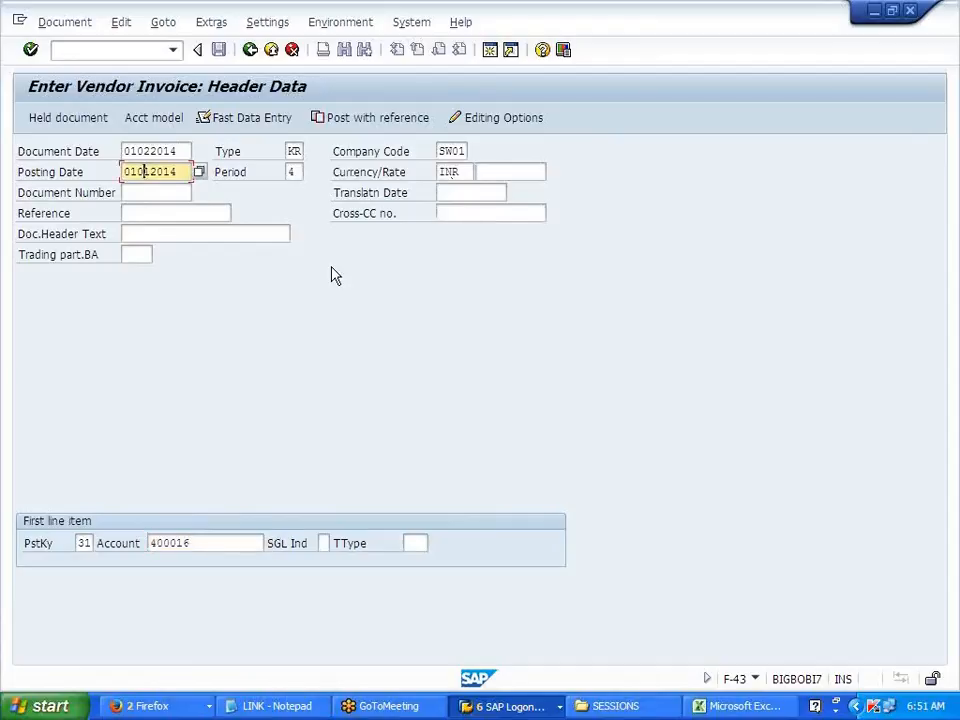
key(BackSpace)
text(2)
key(Return)
key(Return)
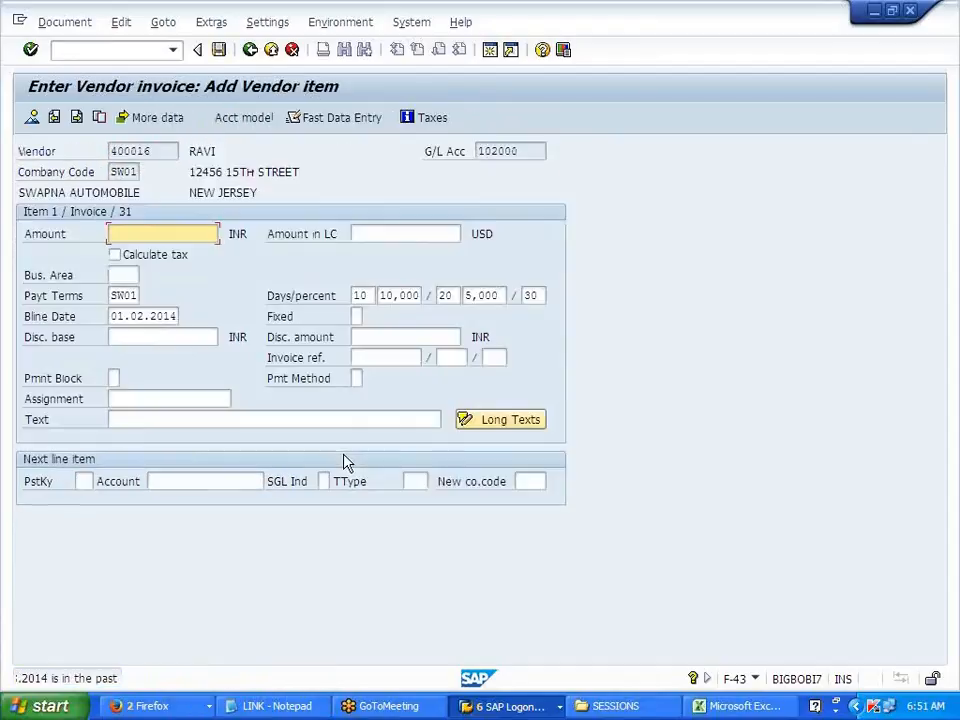
Enter 1000 USD as the February invoice item's local currency amount and have the INR amount calculated.
click(377, 230)
text(100)
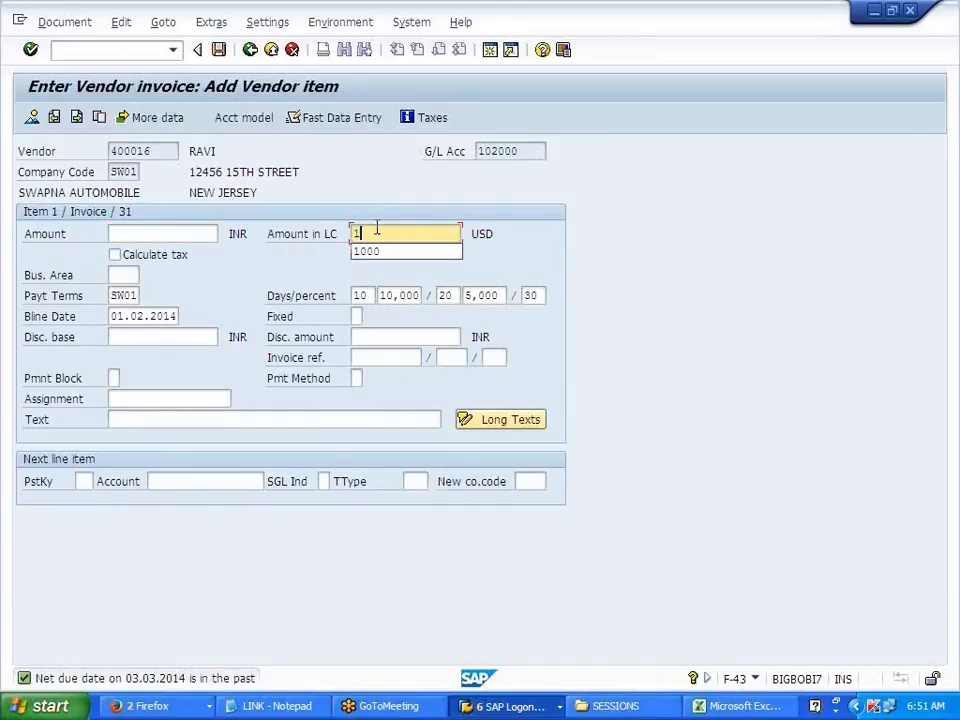
click(414, 251)
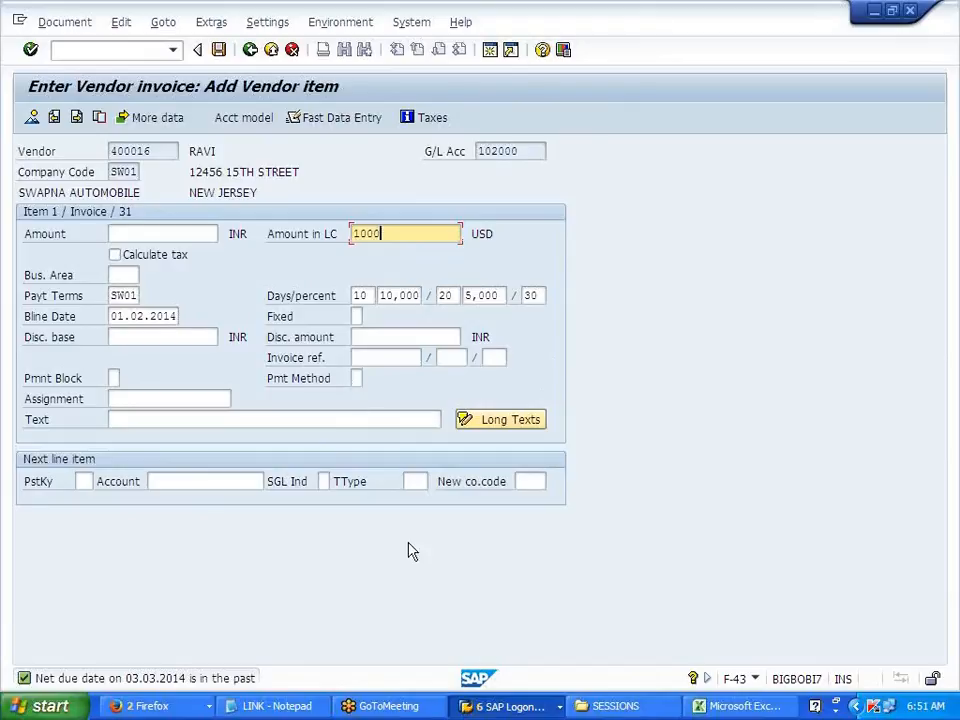
click(505, 707)
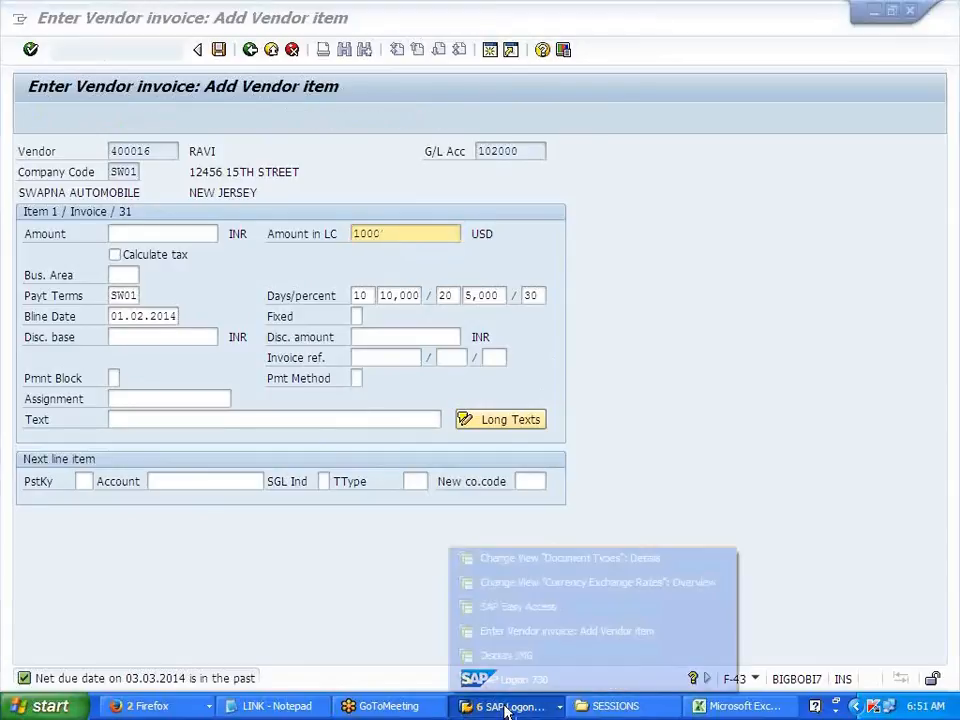
click(505, 707)
key(Return)
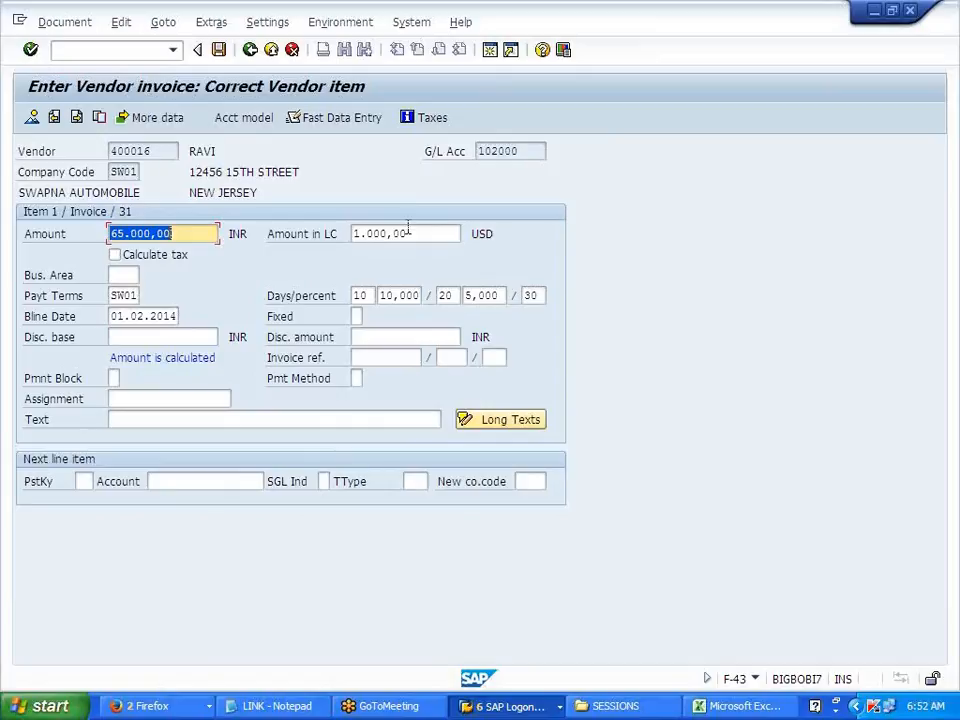
Note DEFAULT EXCHANGE RATE -- TO BE PICKED --- OBA7 in cell F317 of the Excel AR AP sheet, and return to SAP.
click(740, 706)
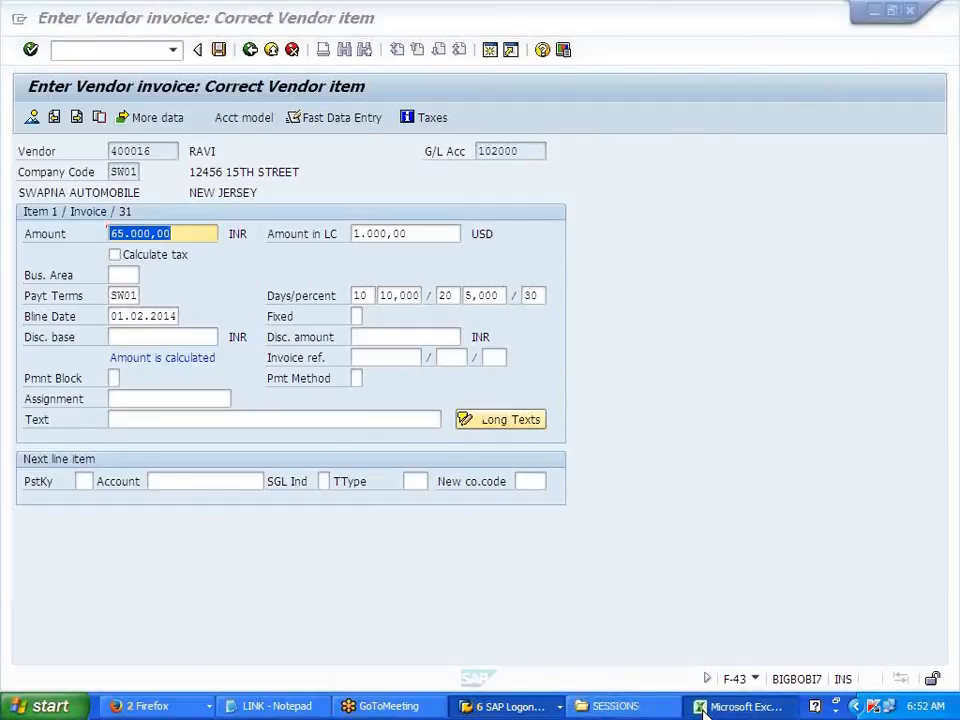
click(385, 504)
text(DEFAULT)
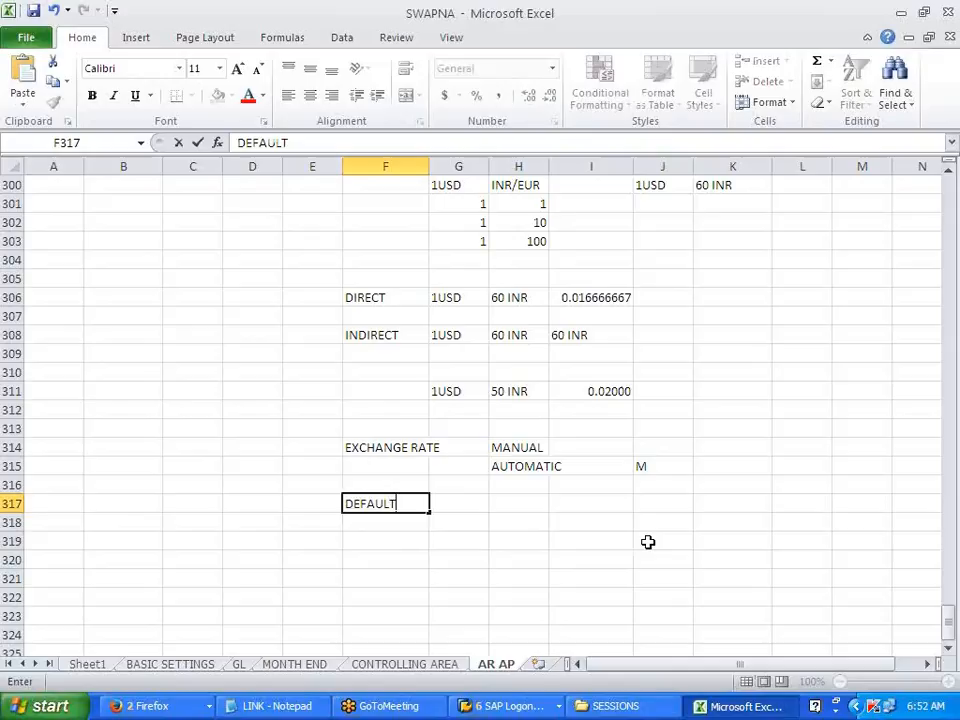
text( EXCHA)
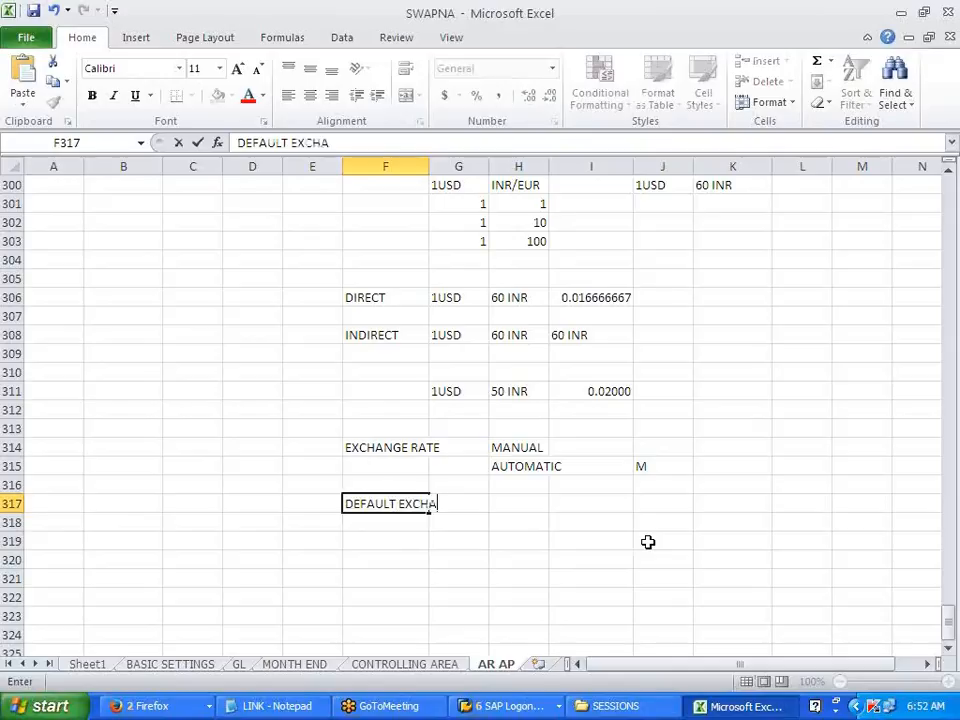
text(NGE RATE)
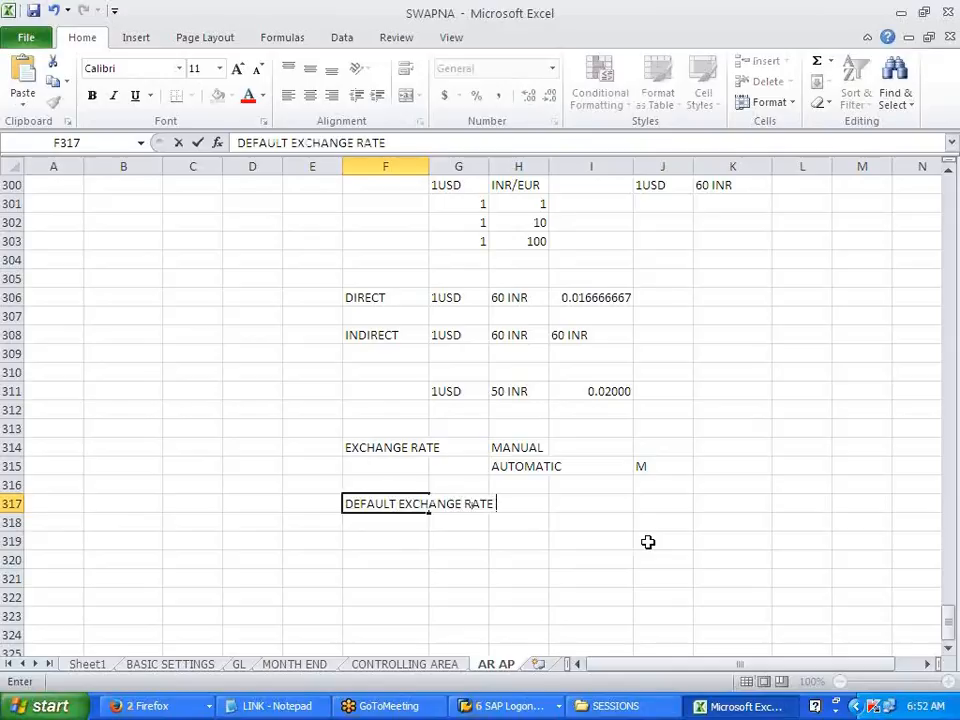
text( -- TO BE P)
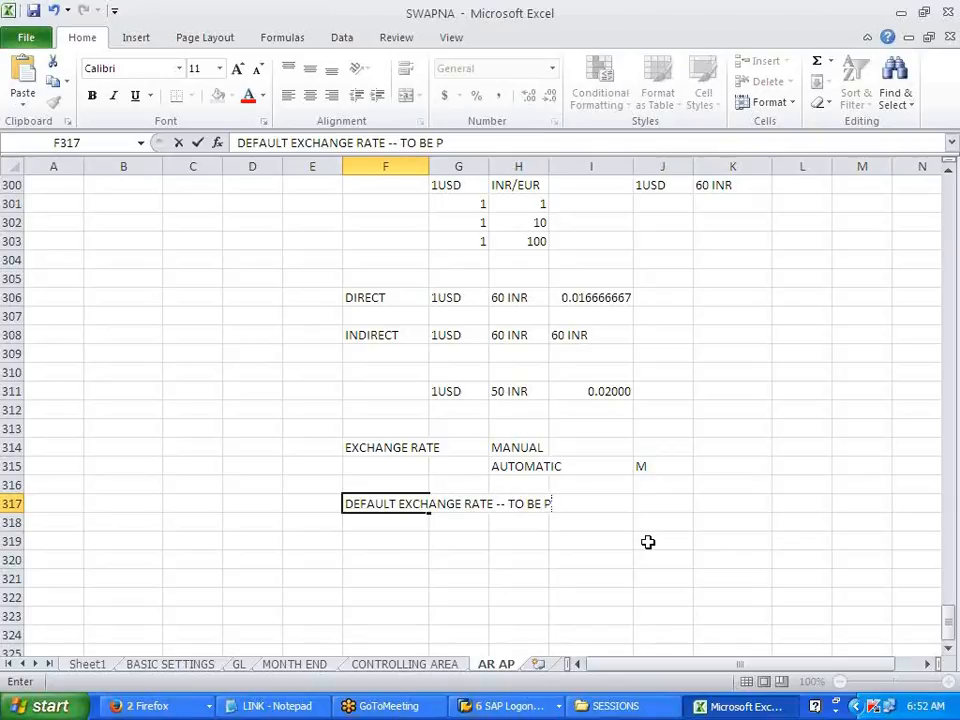
text(ICKED --- OBA)
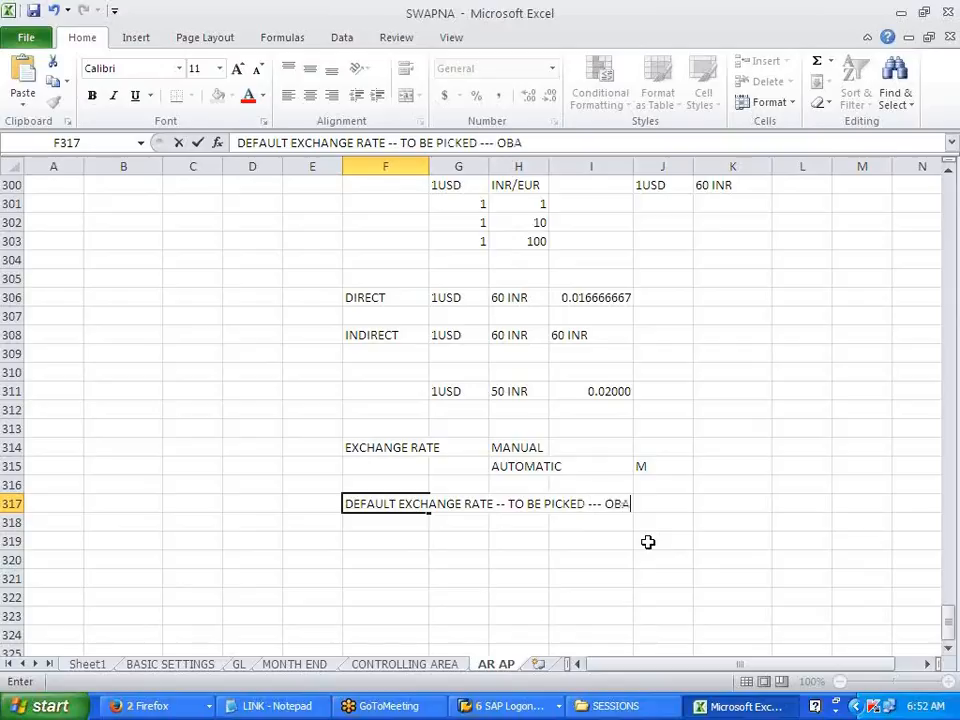
text(7)
click(686, 540)
click(625, 614)
key(alt+Tab)
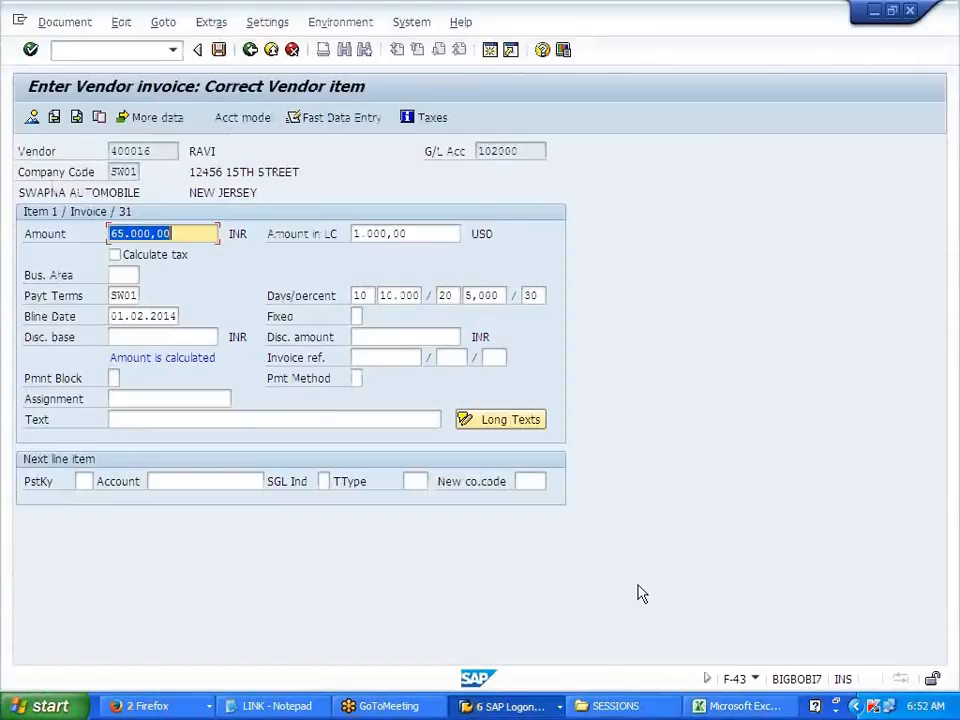
Clear the default exchange rate type for foreign currency documents in document type KR, save the change and leave the document type settings.
click(293, 57)
key(alt+Tab)
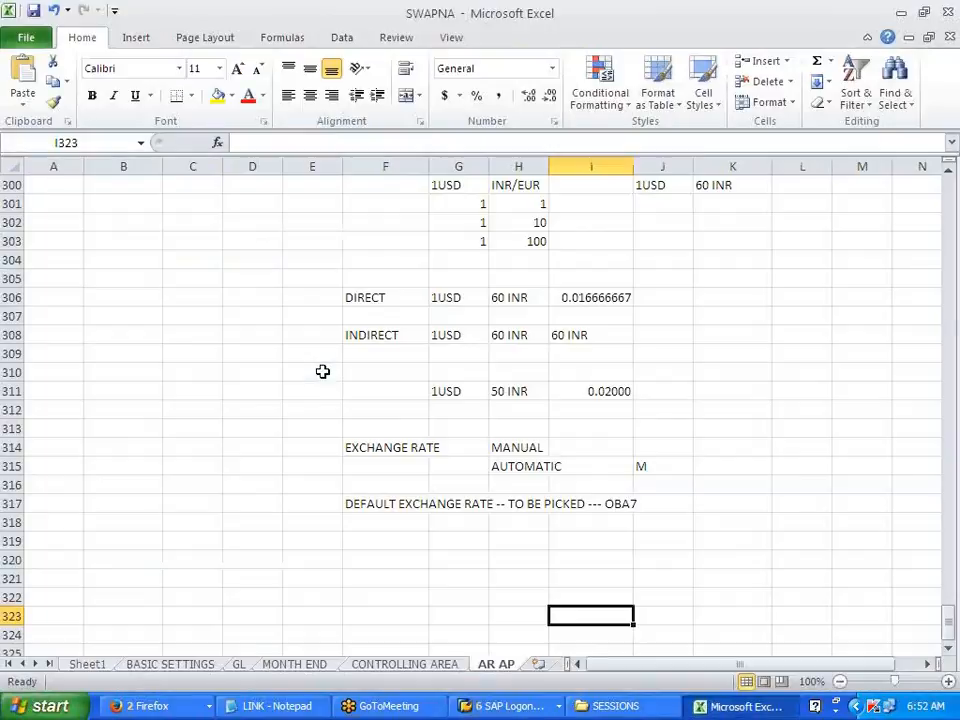
click(510, 706)
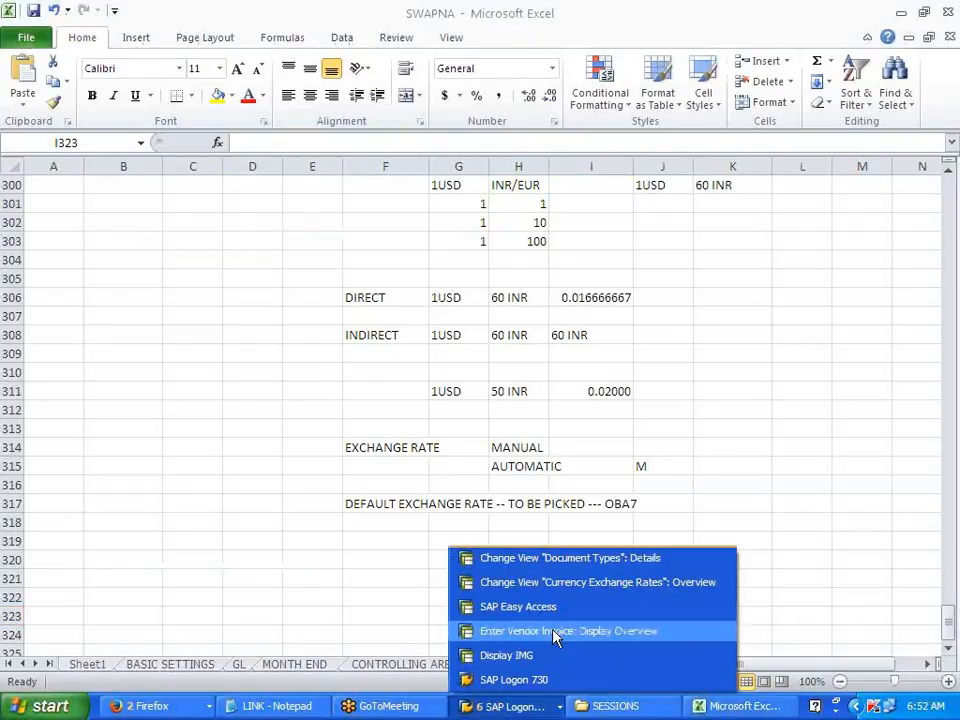
click(562, 558)
key(BackSpace)
key(BackSpace)
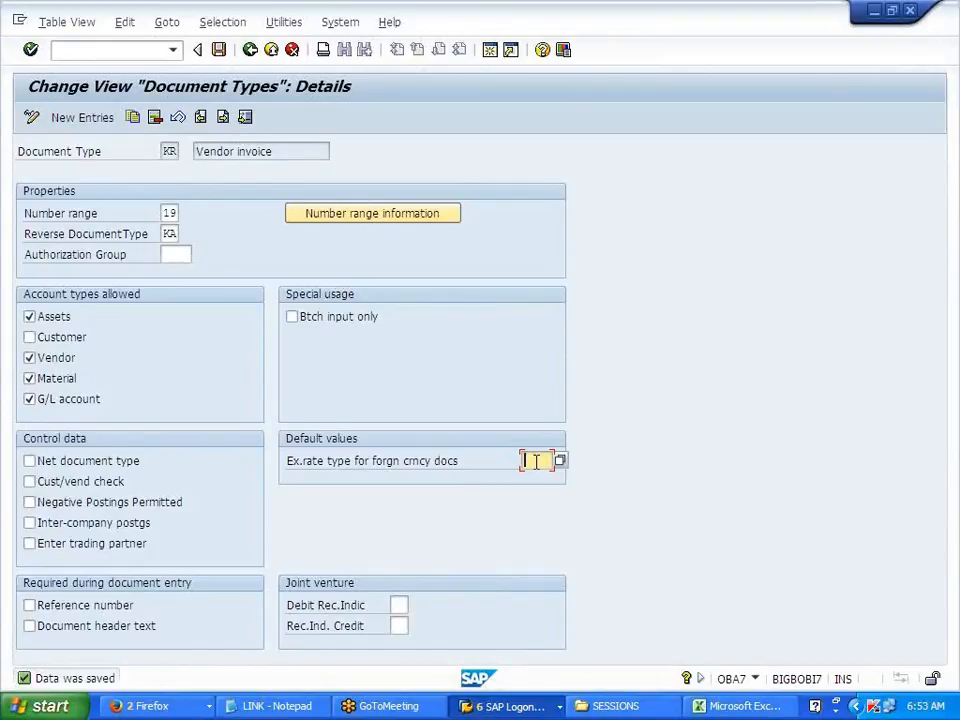
click(222, 56)
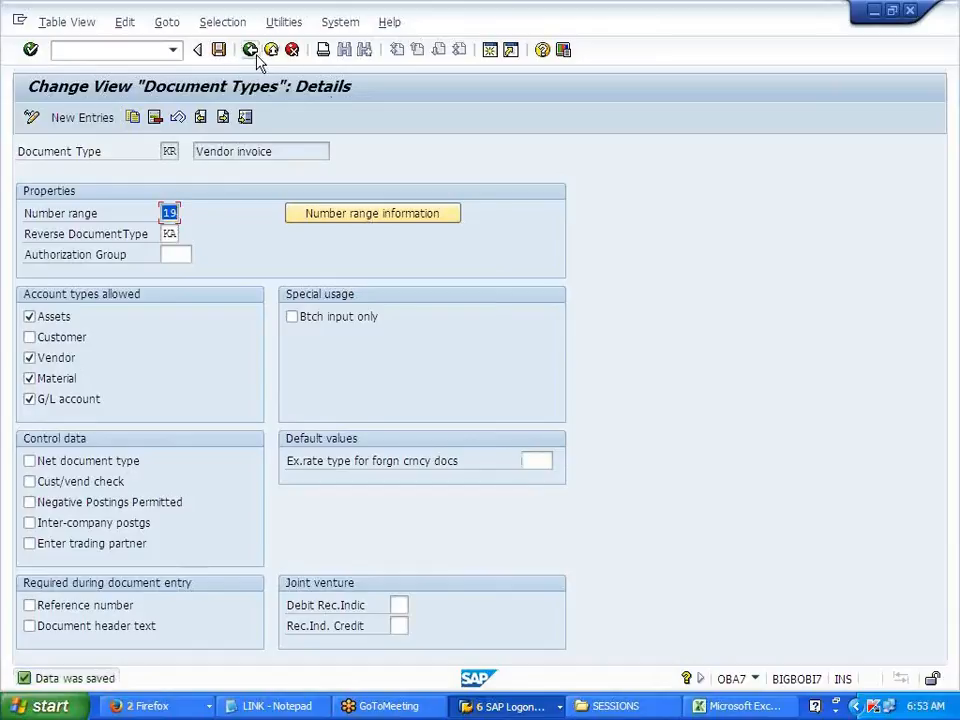
click(252, 52)
click(251, 50)
Return to the vendor invoice session and start a fresh invoice entry with transaction F-43.
key(alt+Tab)
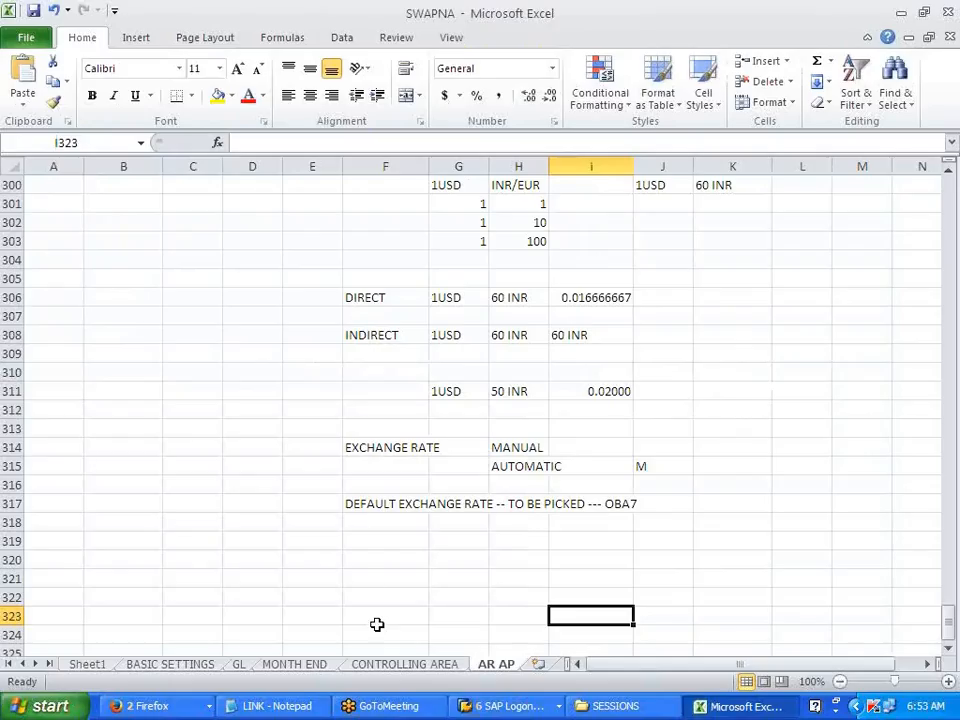
click(546, 703)
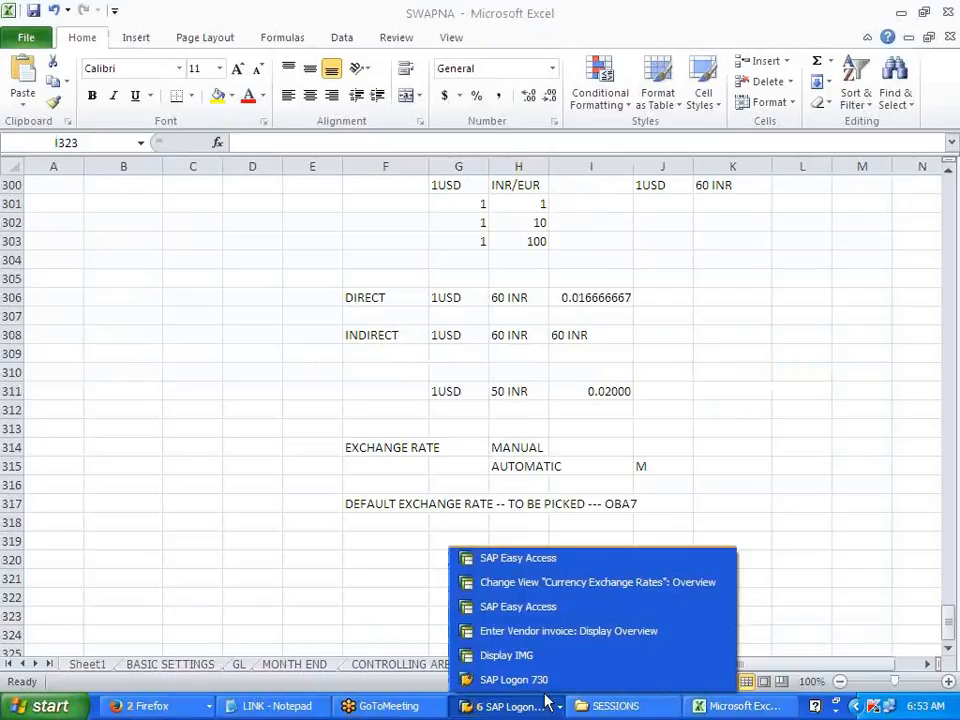
click(605, 632)
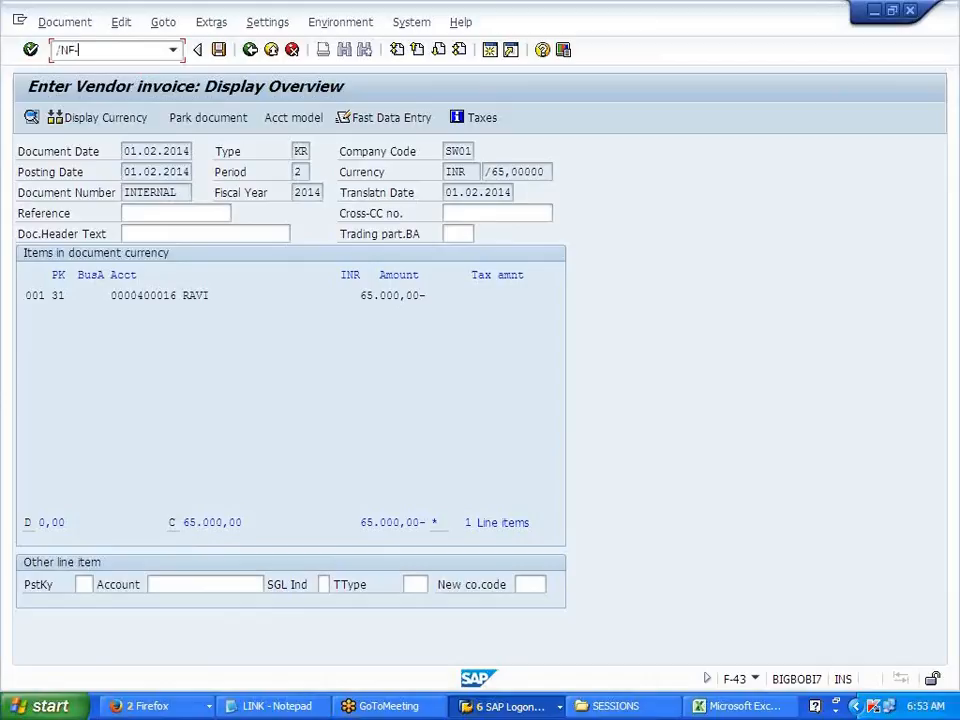
key(Return)
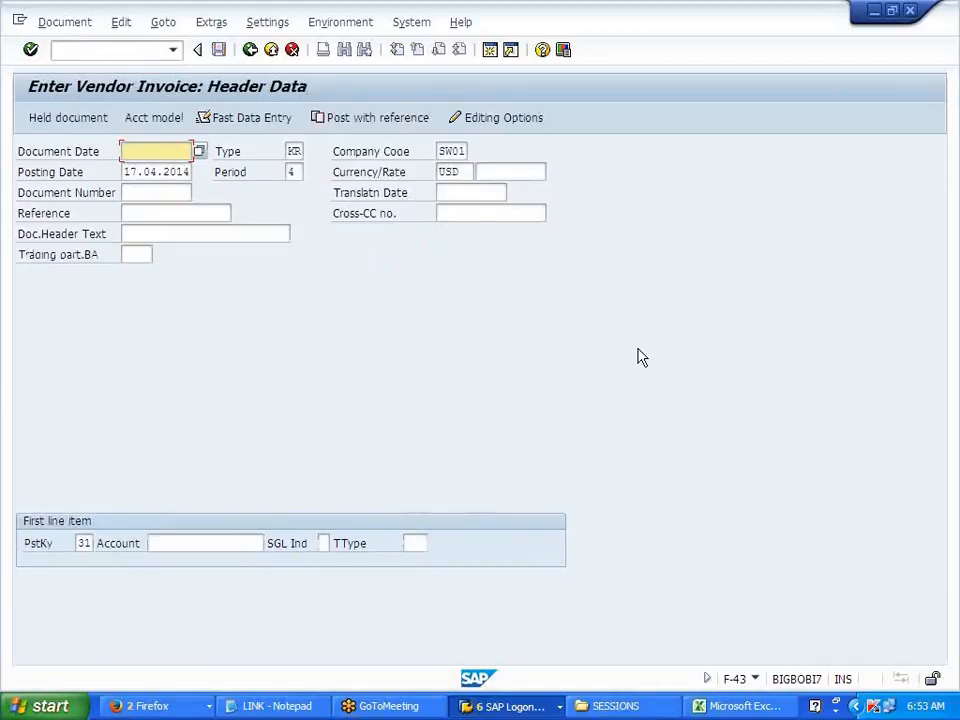
click(171, 189)
key(Tab)
key(Tab)
key(Tab)
key(Delete)
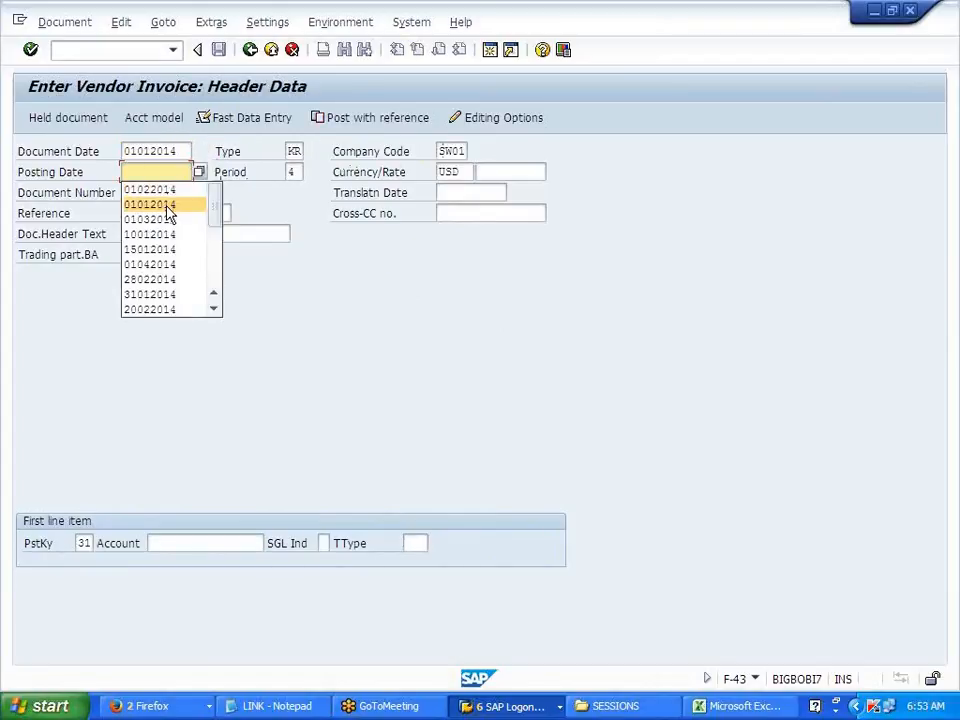
click(165, 205)
click(207, 543)
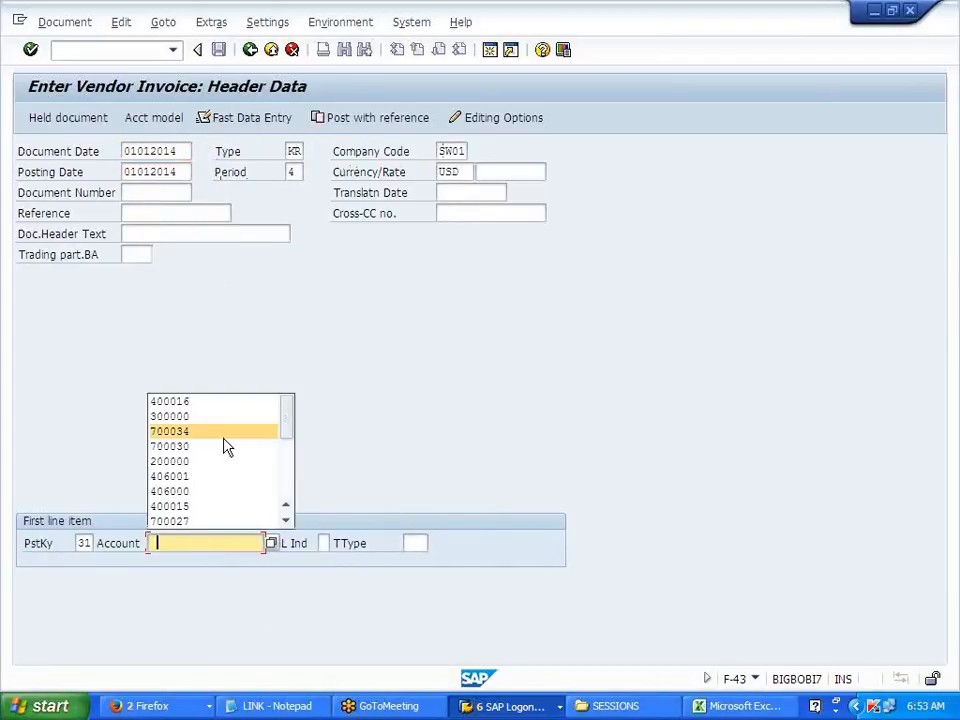
click(222, 402)
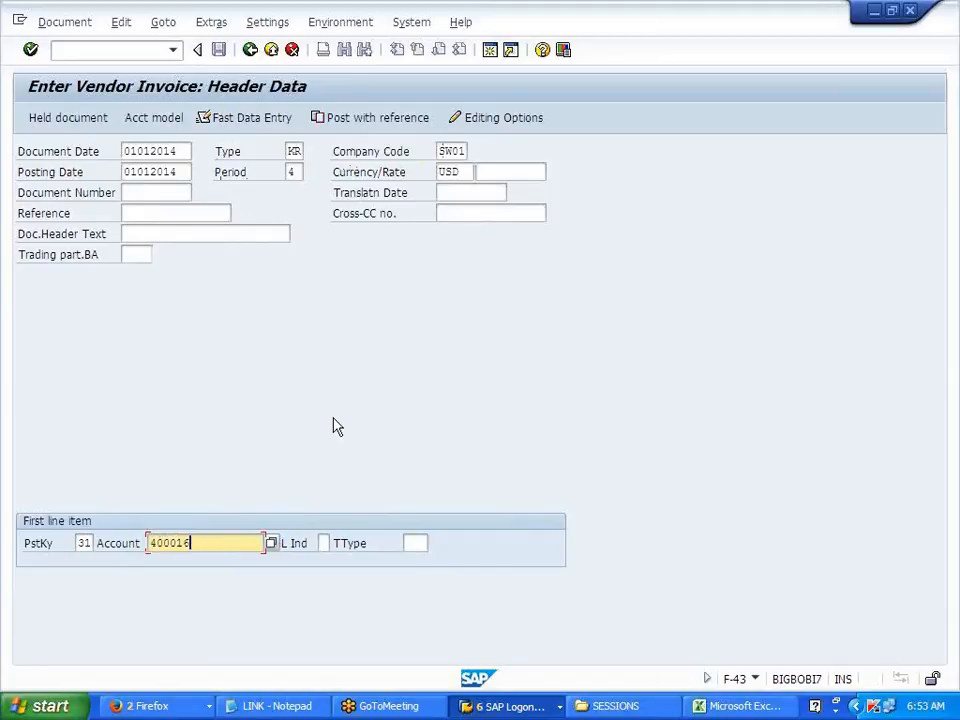
key(Return)
key(Return)
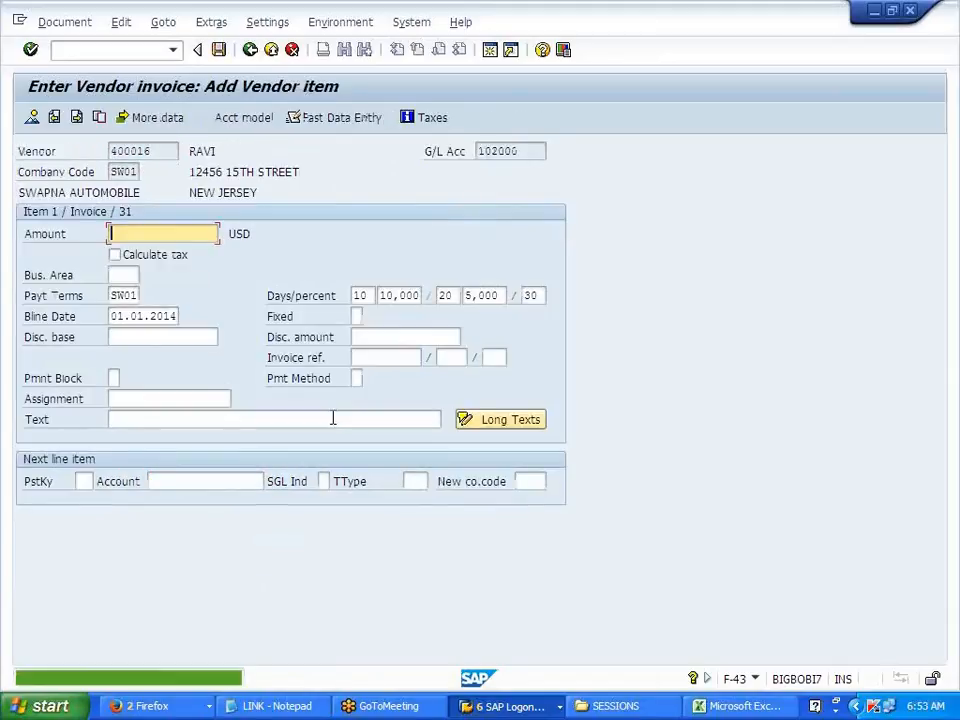
click(136, 50)
text(/NF-43)
key(Return)
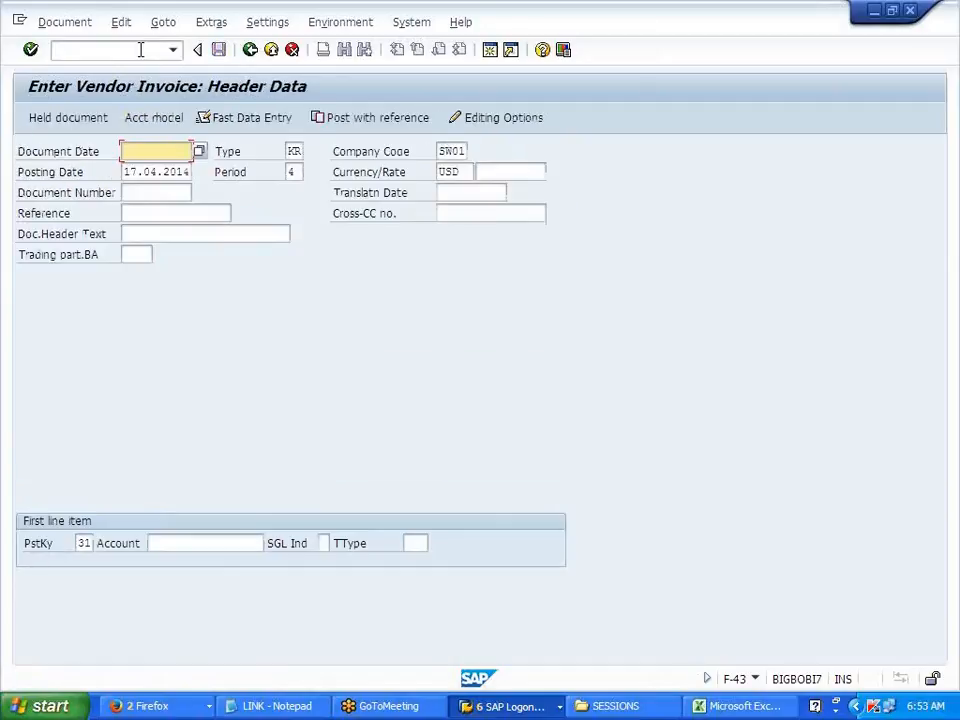
Set the invoice's document date and posting date to 01012014 and its currency to INR.
click(127, 168)
key(Tab)
key(Tab)
key(Tab)
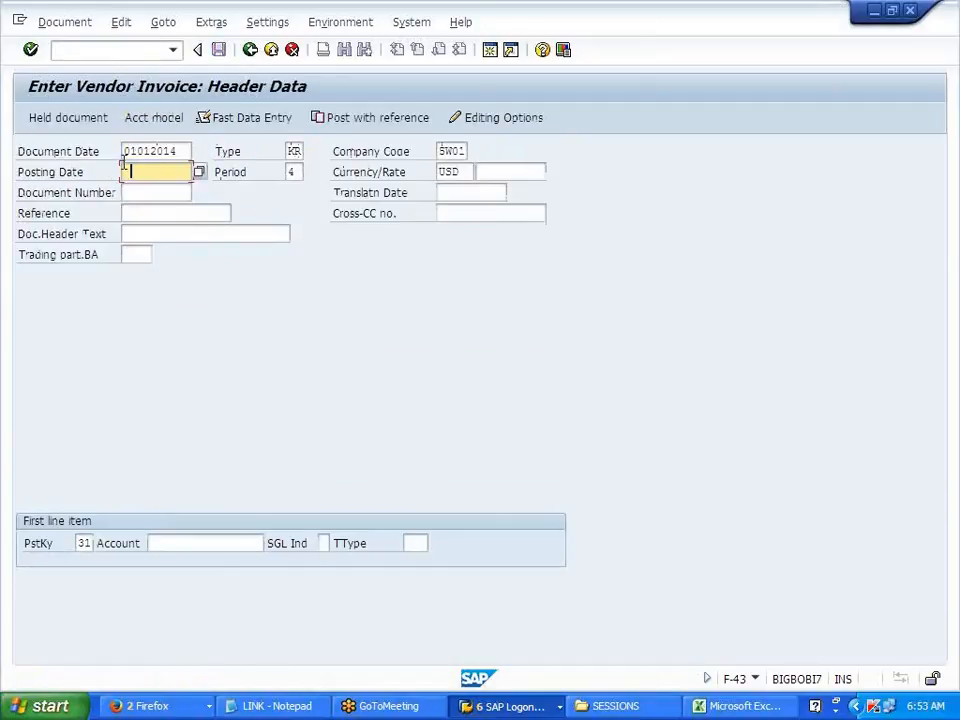
click(133, 190)
key(Tab)
key(Tab)
key(BackSpace)
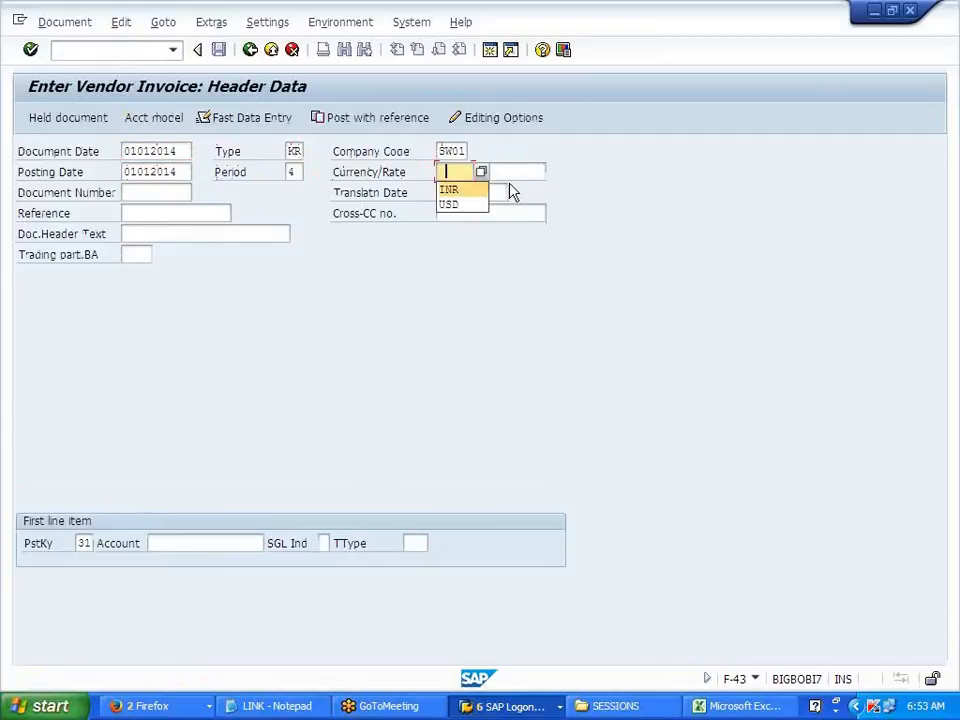
click(471, 193)
Enter the vendor's account number for the first line item and continue to the vendor item.
click(214, 545)
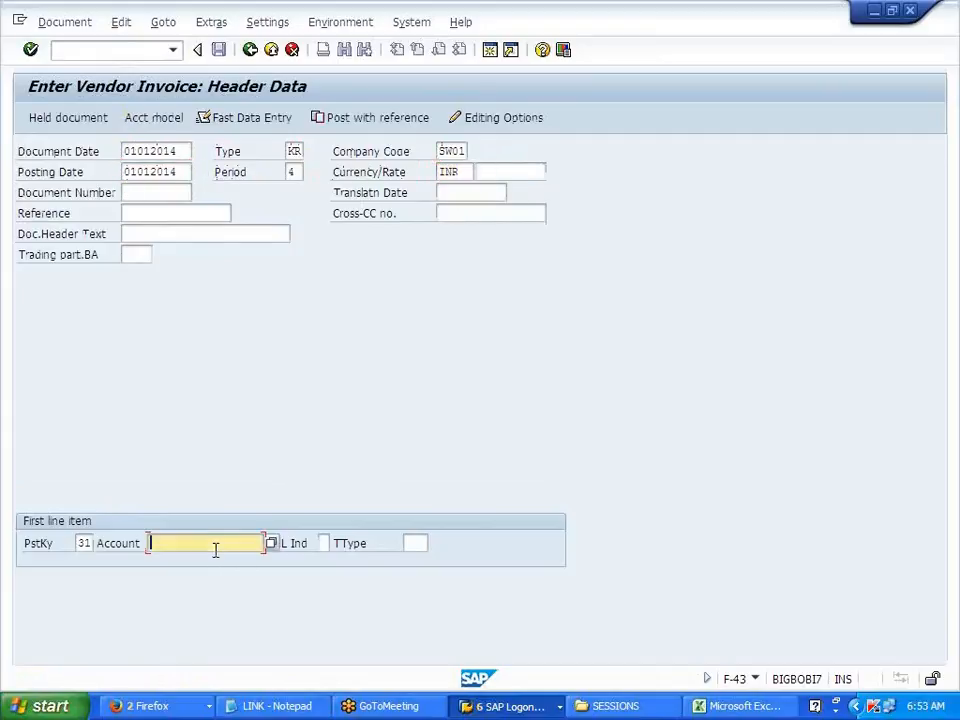
click(200, 403)
key(Return)
key(Return)
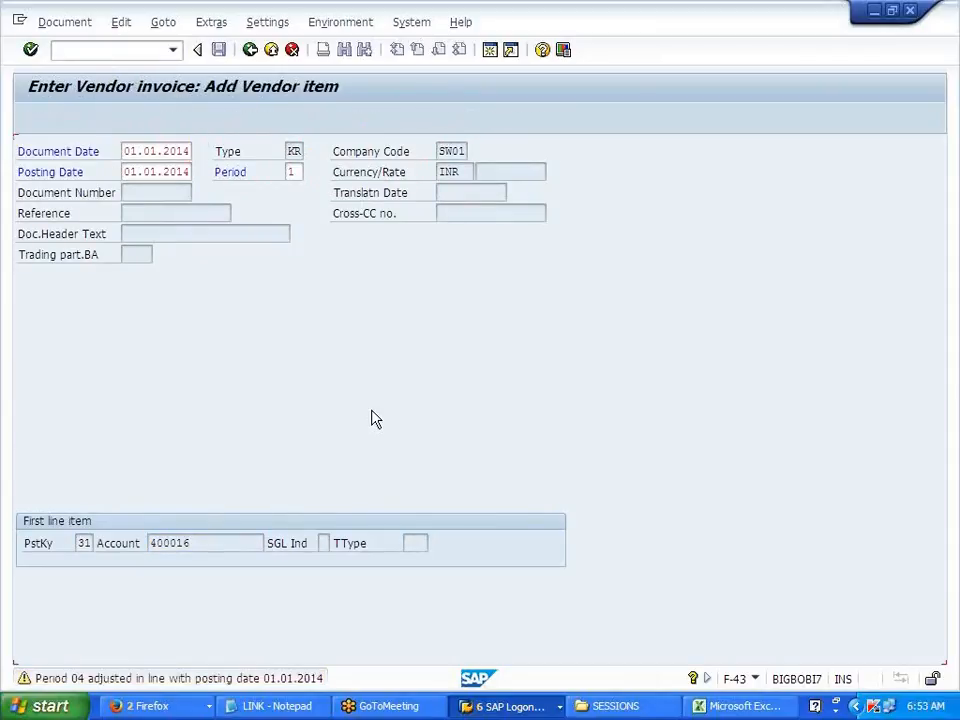
Enter 1000 USD as the vendor item's local currency amount and set its payment terms to 0001.
click(375, 238)
click(366, 250)
key(Tab)
key(Tab)
key(Tab)
key(Delete)
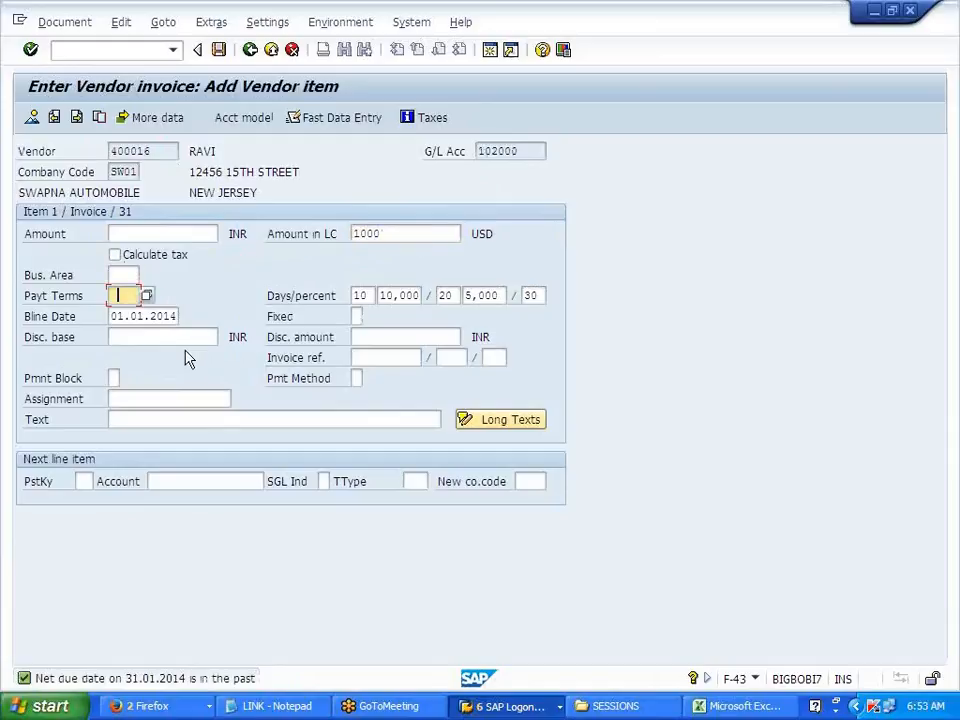
click(121, 314)
Add a next line item with posting key 40 and the PURCHASES G/L account of company code SW01, and continue to it.
click(88, 482)
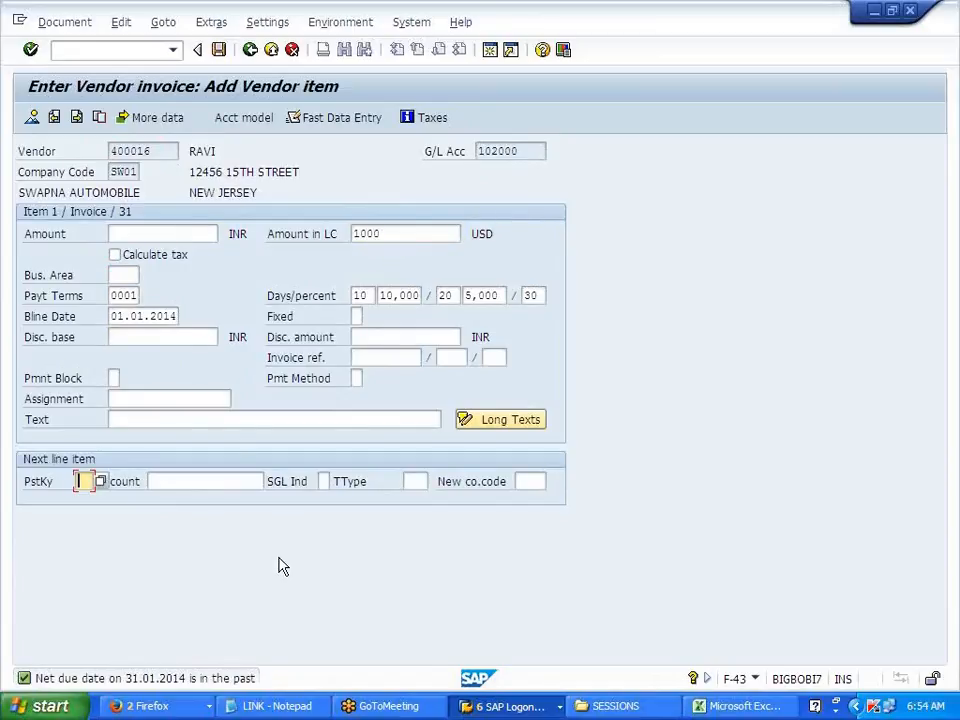
text(4)
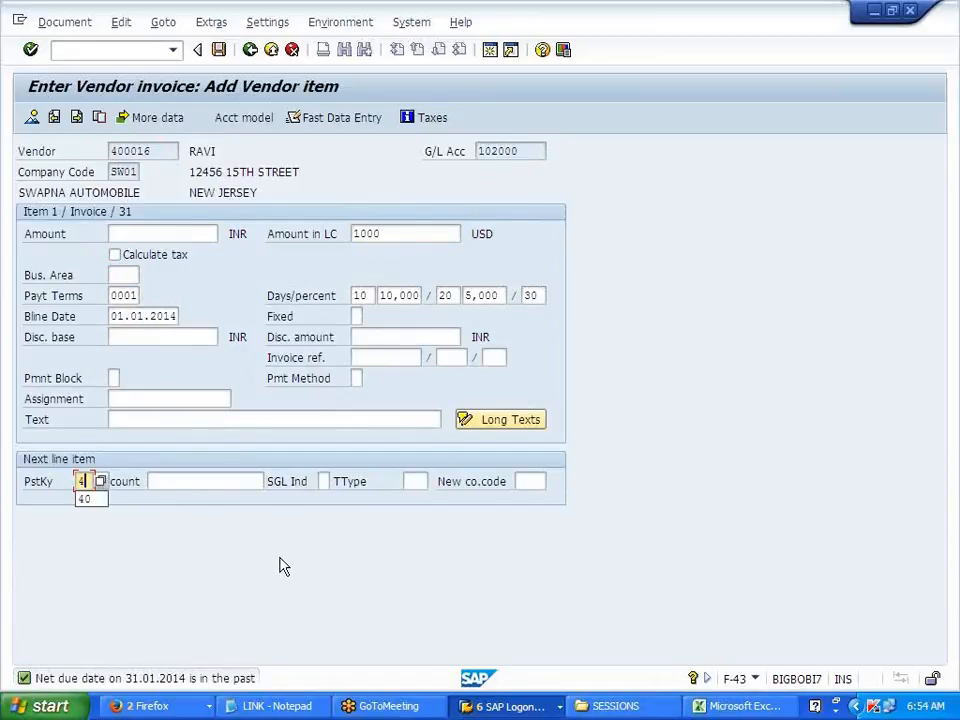
text(0)
key(Tab)
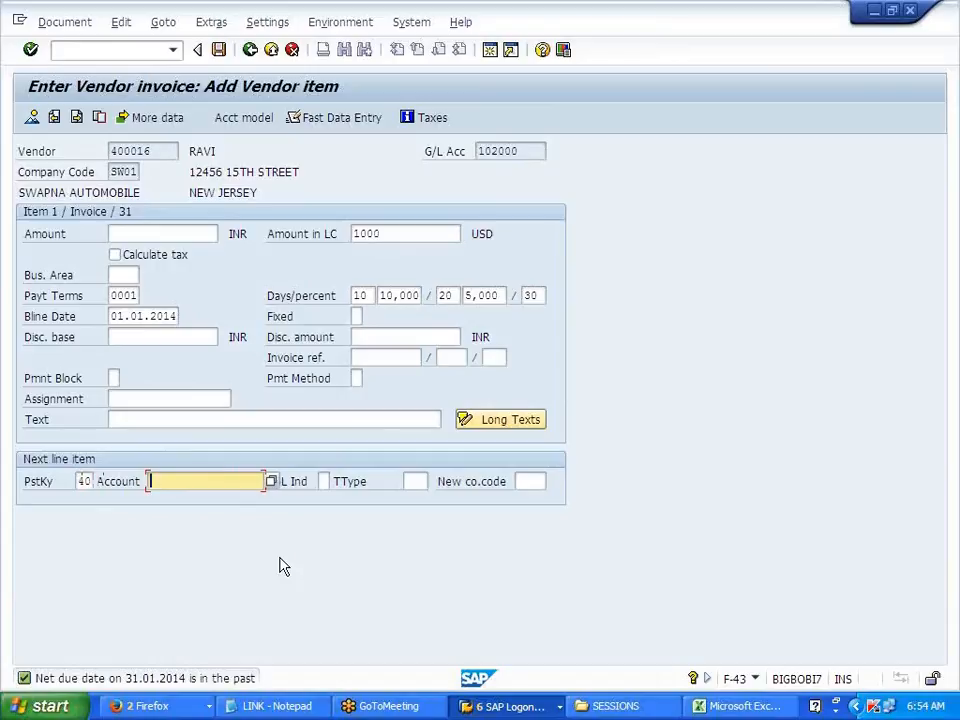
key(F4)
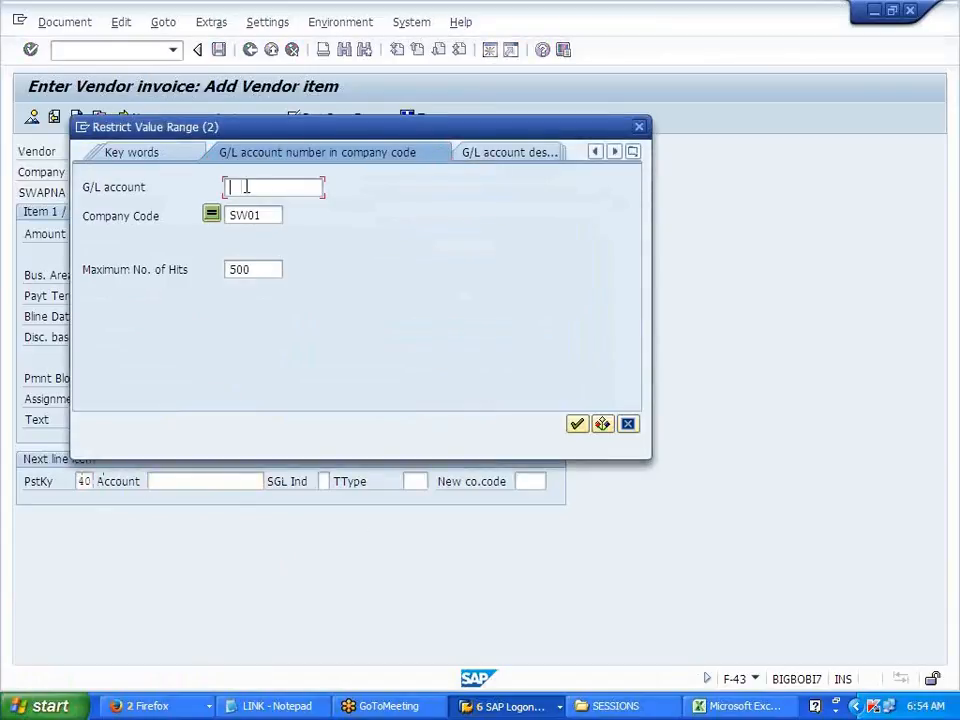
key(Return)
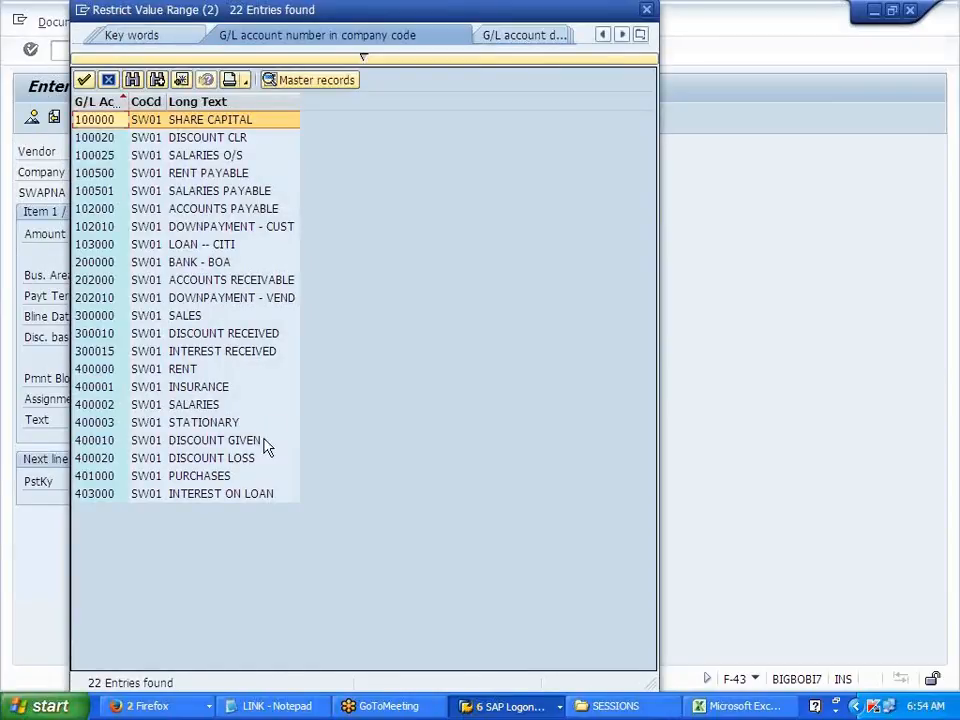
double_click(220, 478)
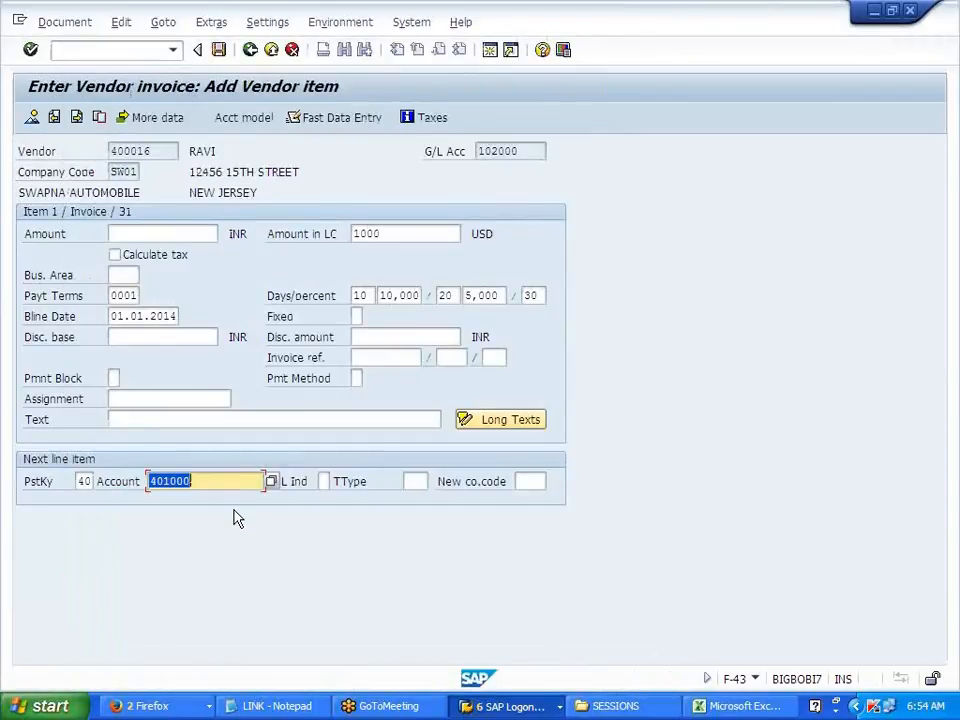
key(Return)
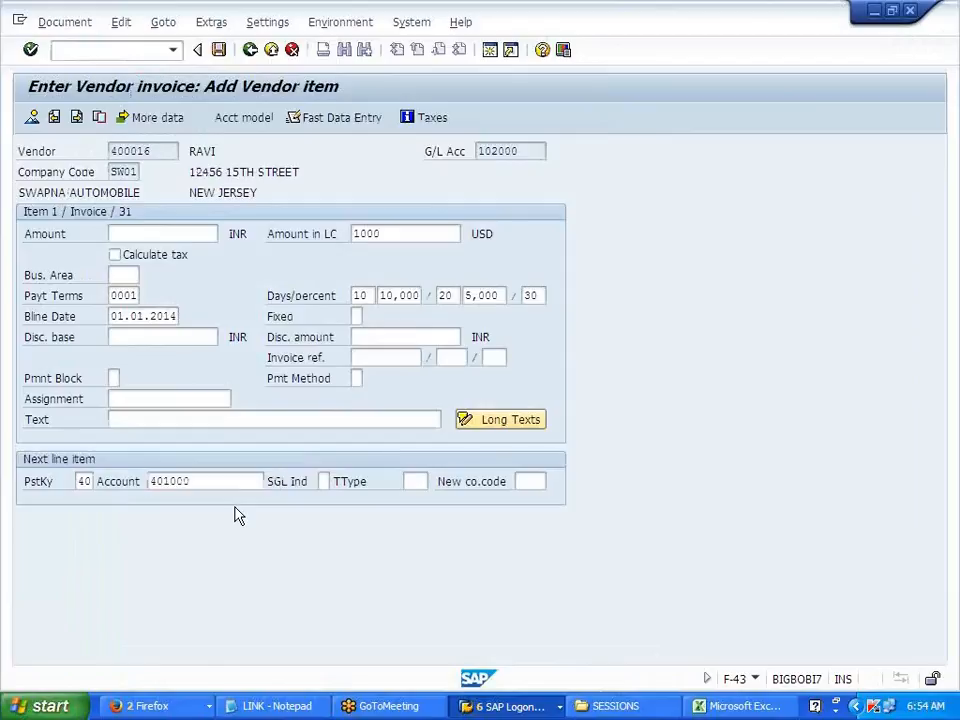
key(Return)
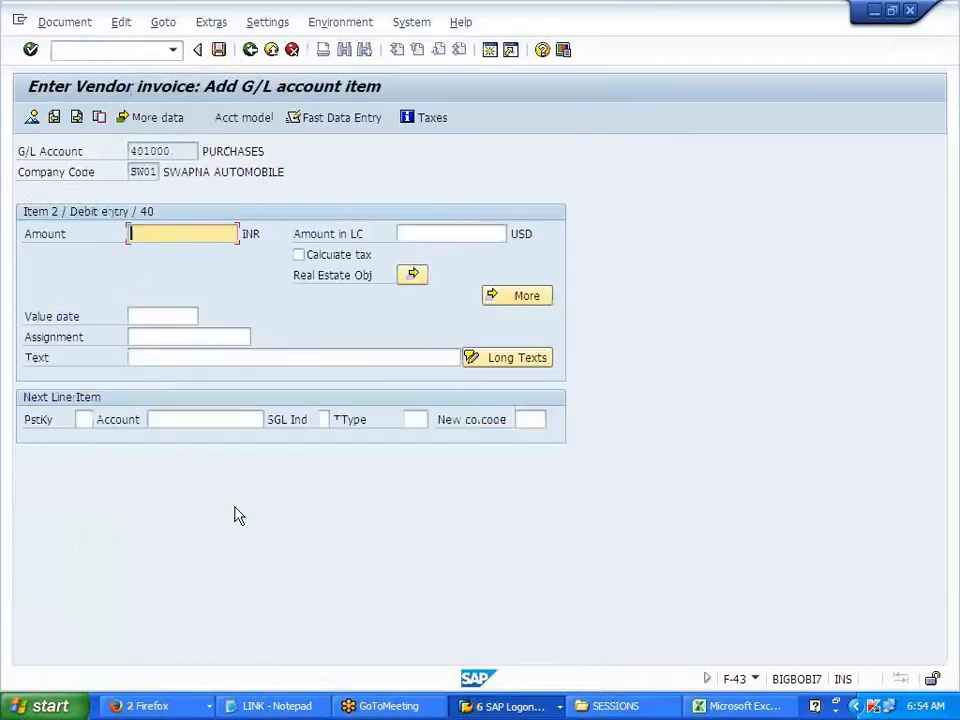
Enter 1000 USD as the purchases item's local currency amount and have the INR amount calculated.
click(418, 232)
click(424, 252)
key(Return)
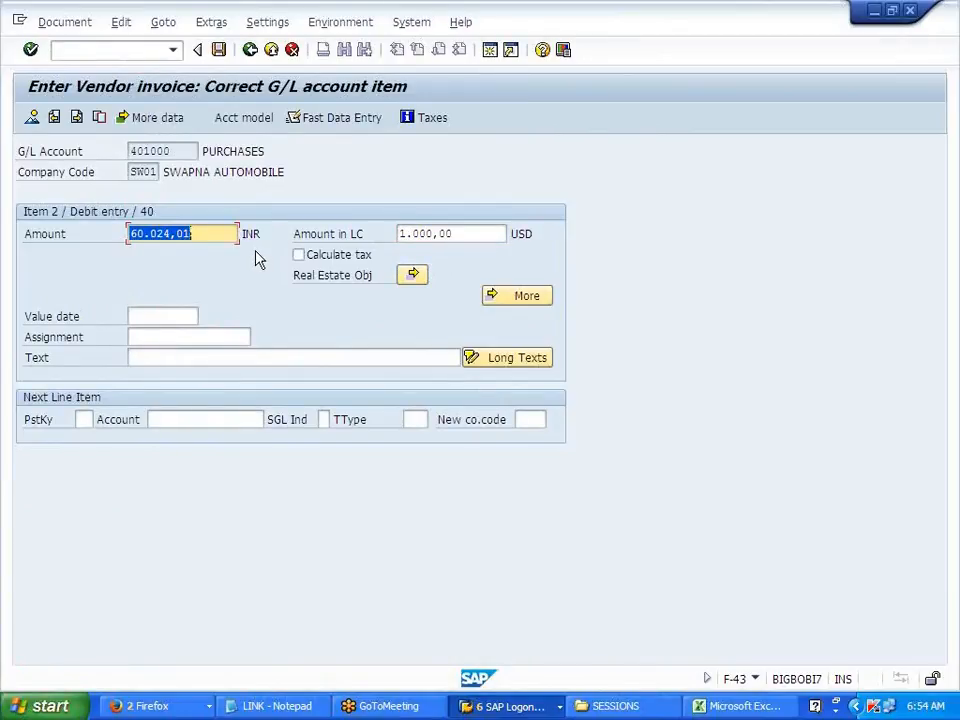
Switch to the currency exchange rates session and position the table at exchange rate type M from currency INR.
key(alt+Tab)
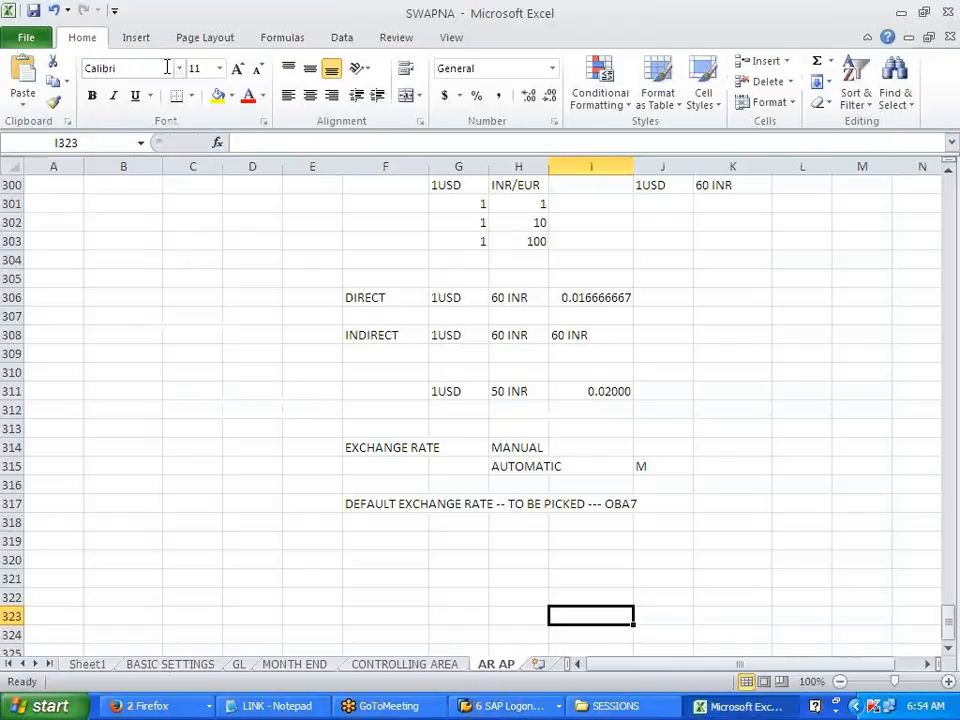
click(538, 706)
click(598, 581)
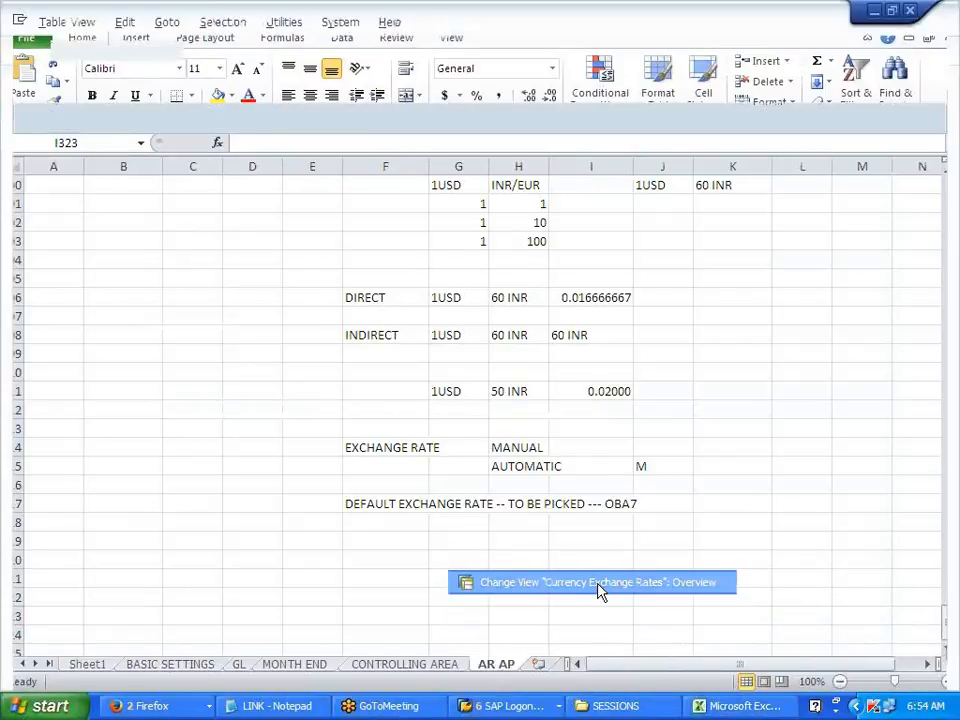
click(197, 646)
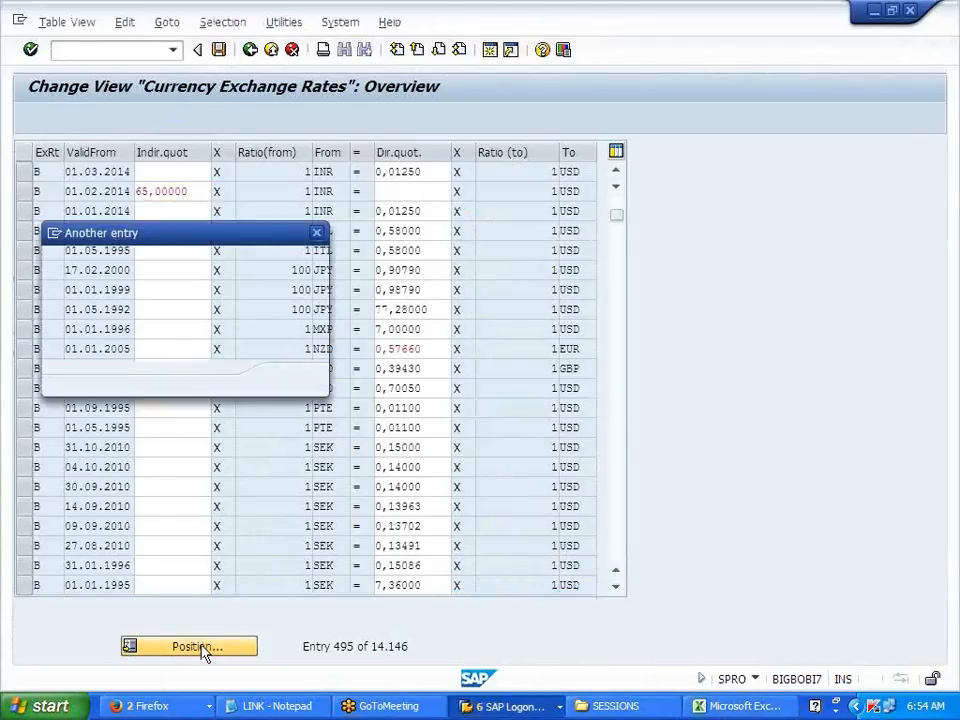
text(M)
key(Tab)
text(I)
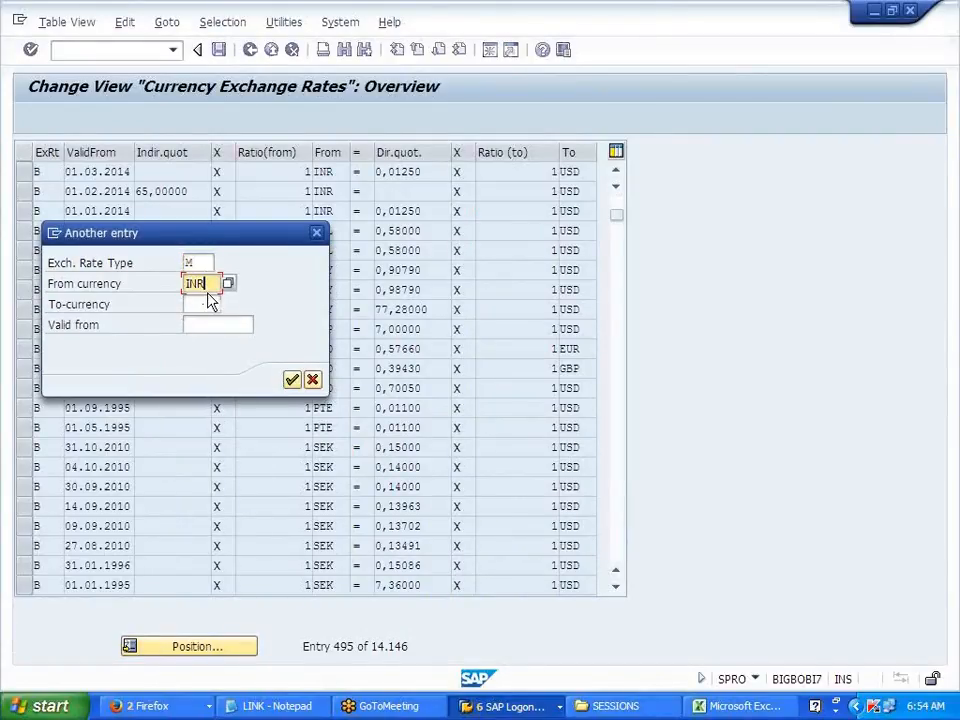
text(NR)
key(Return)
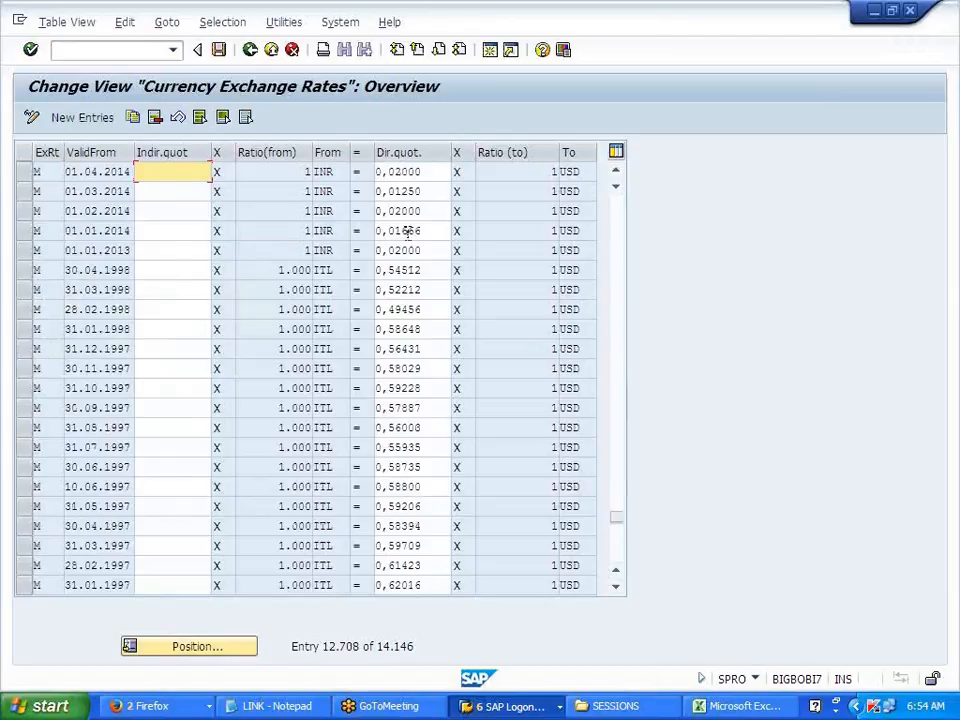
Set the direct quotation of the type M INR to USD rate valid from 01.01.2014 to 0,02000 and save the table.
click(431, 230)
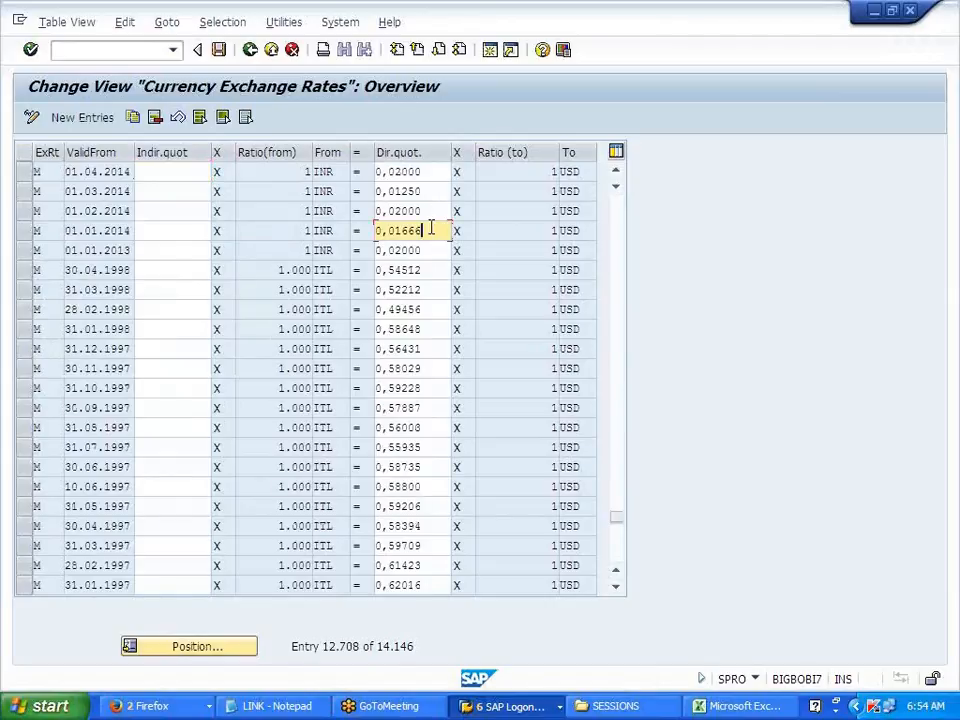
key(BackSpace)
key(BackSpace)
key(BackSpace)
key(BackSpace)
key(BackSpace)
key(BackSpace)
key(BackSpace)
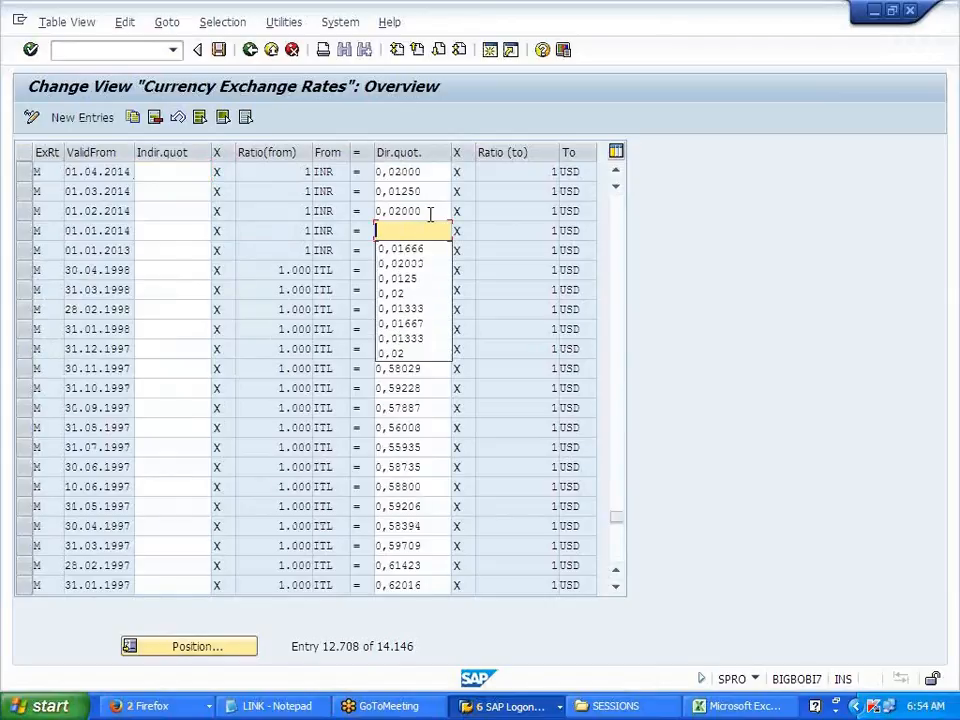
click(425, 211)
drag(425, 211, 374, 211)
key(ctrl+c)
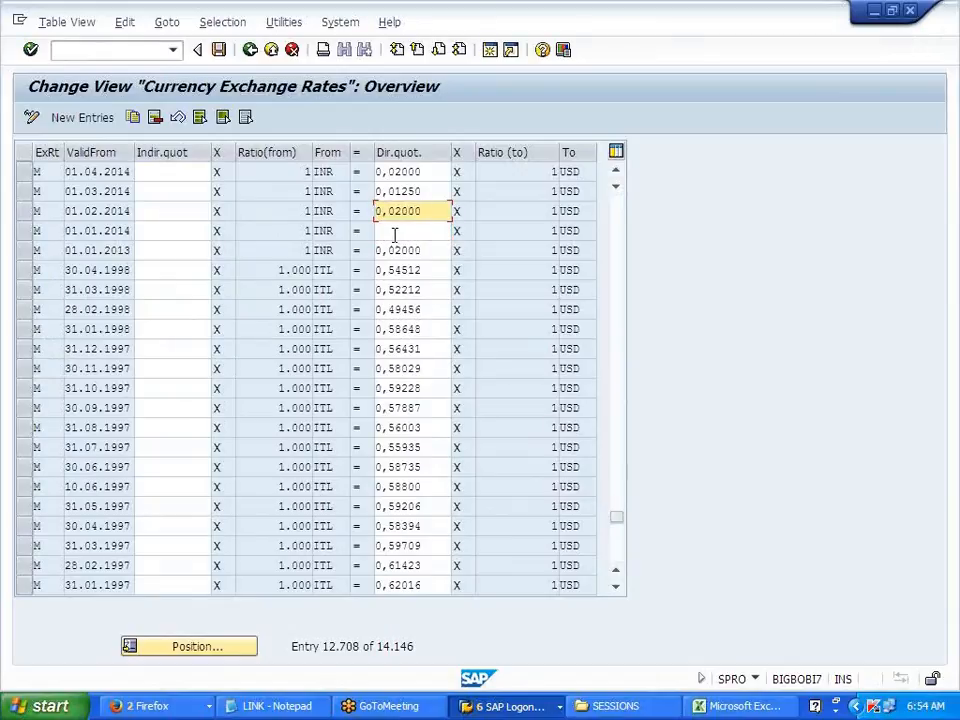
click(391, 231)
drag(376, 212, 429, 211)
key(ctrl+c)
click(400, 230)
key(ctrl+v)
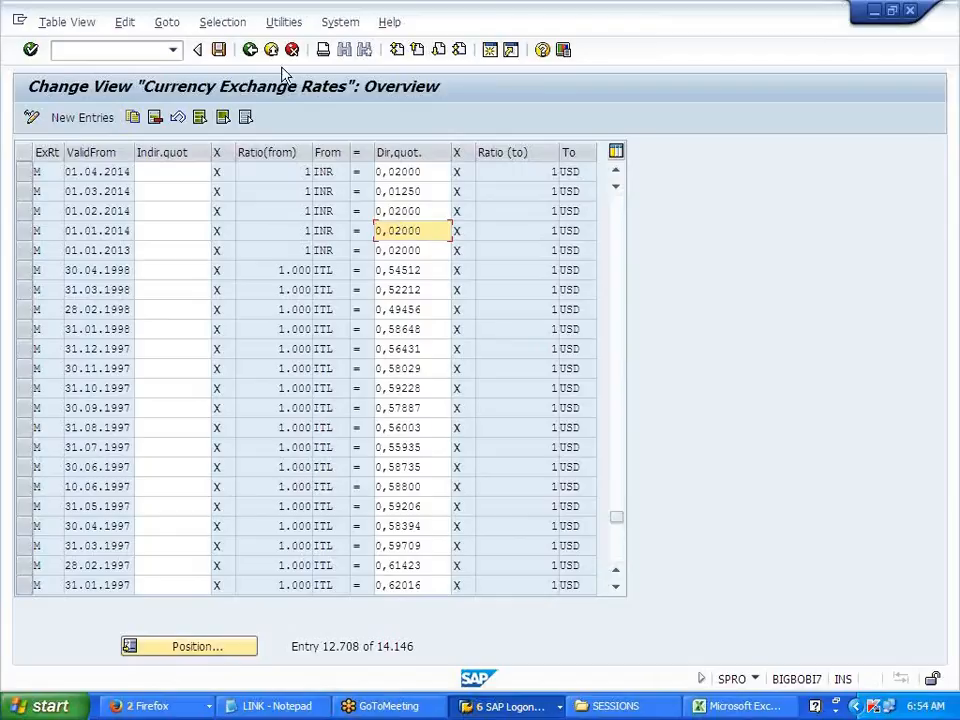
click(218, 49)
Switch to the vendor invoice session and restart transaction F-43 with a fresh document.
key(alt+Tab)
key(alt+Tab)
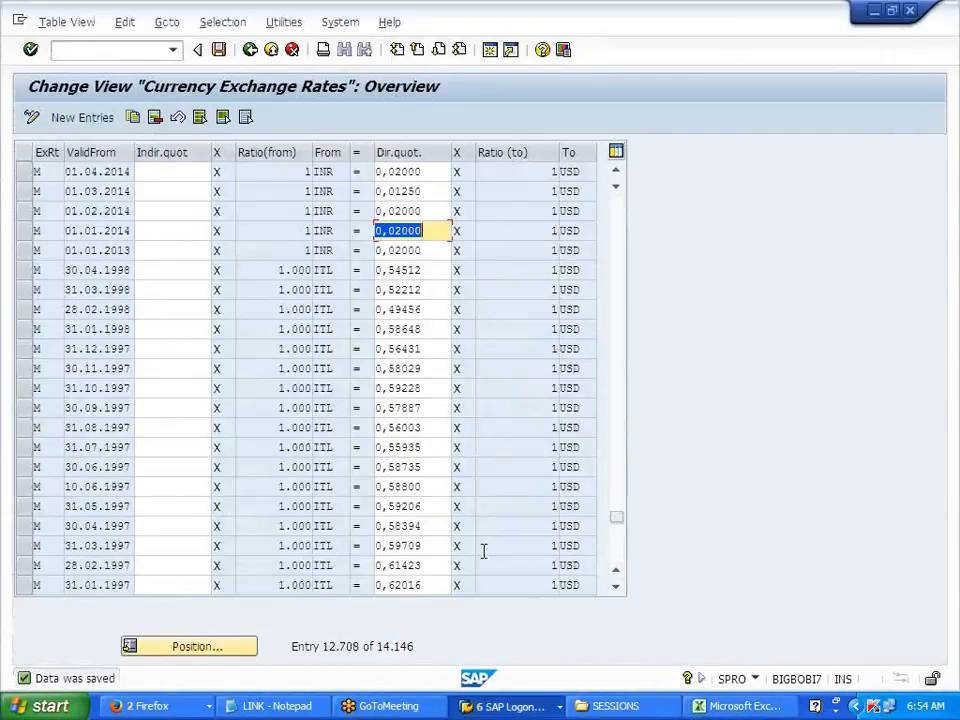
click(510, 706)
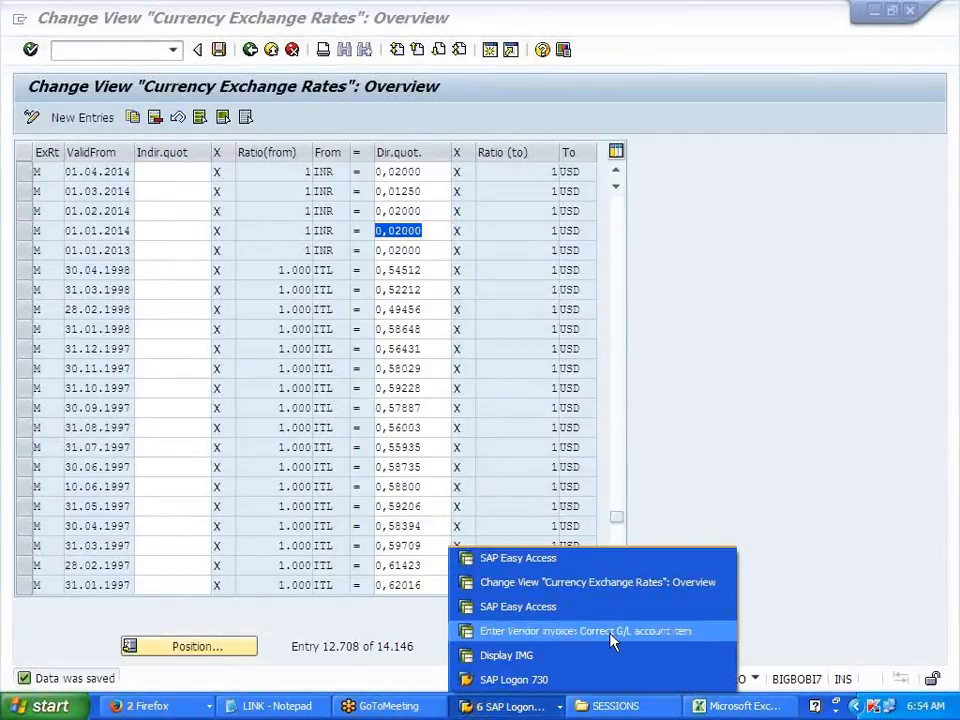
click(611, 632)
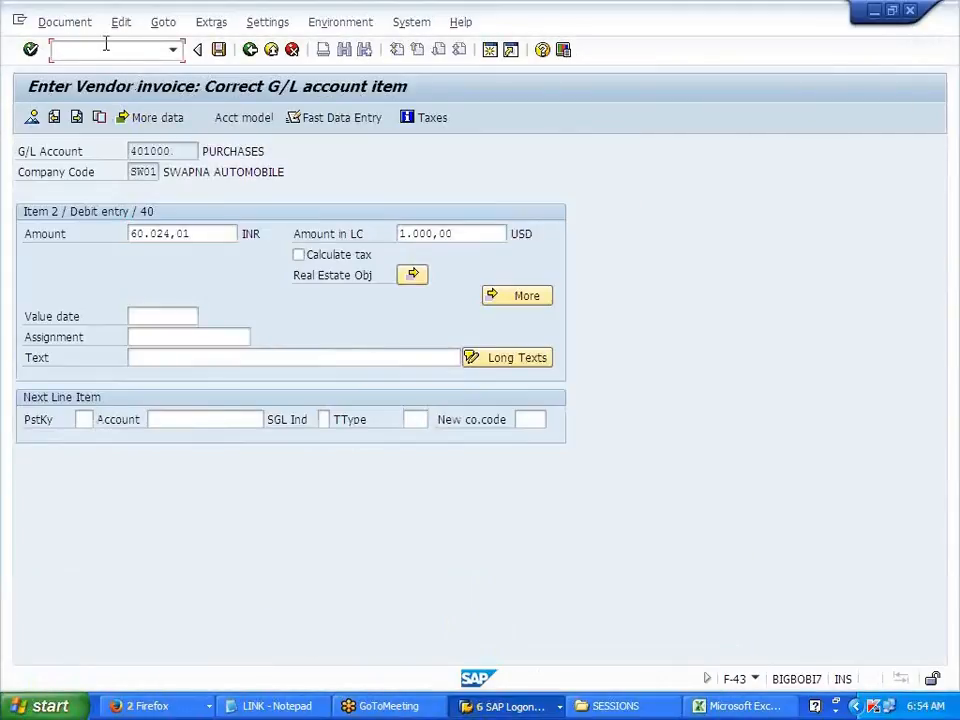
text(/NF-43)
key(Return)
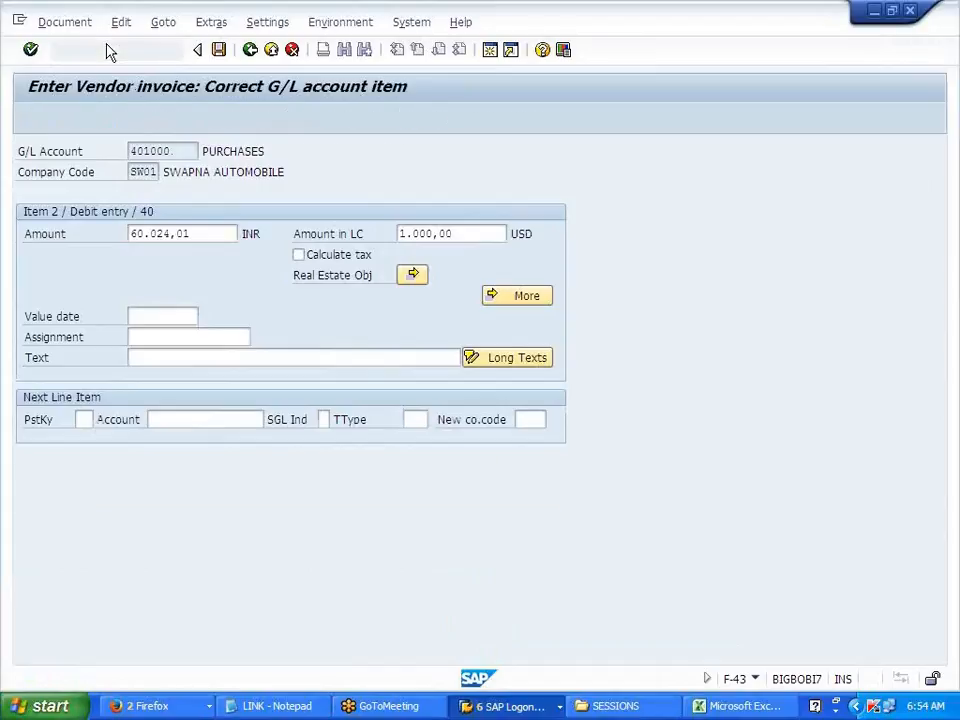
Set the invoice's document date and posting date to 01.01.2014 and its currency to INR, without a manual exchange rate.
click(149, 172)
key(Tab)
key(Tab)
key(Tab)
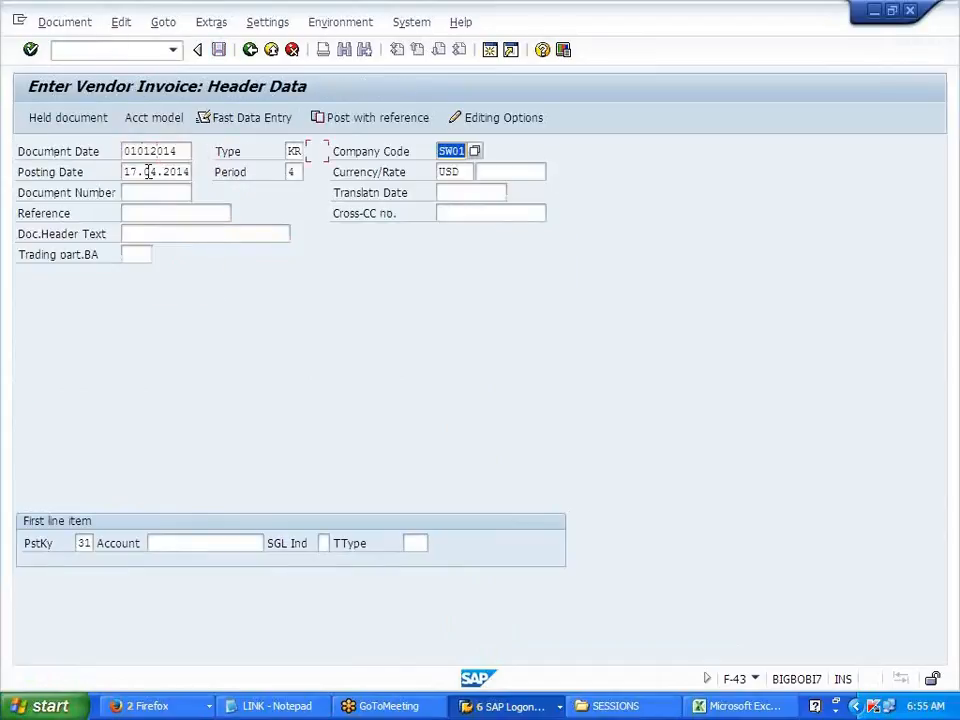
click(157, 200)
key(Tab)
key(Tab)
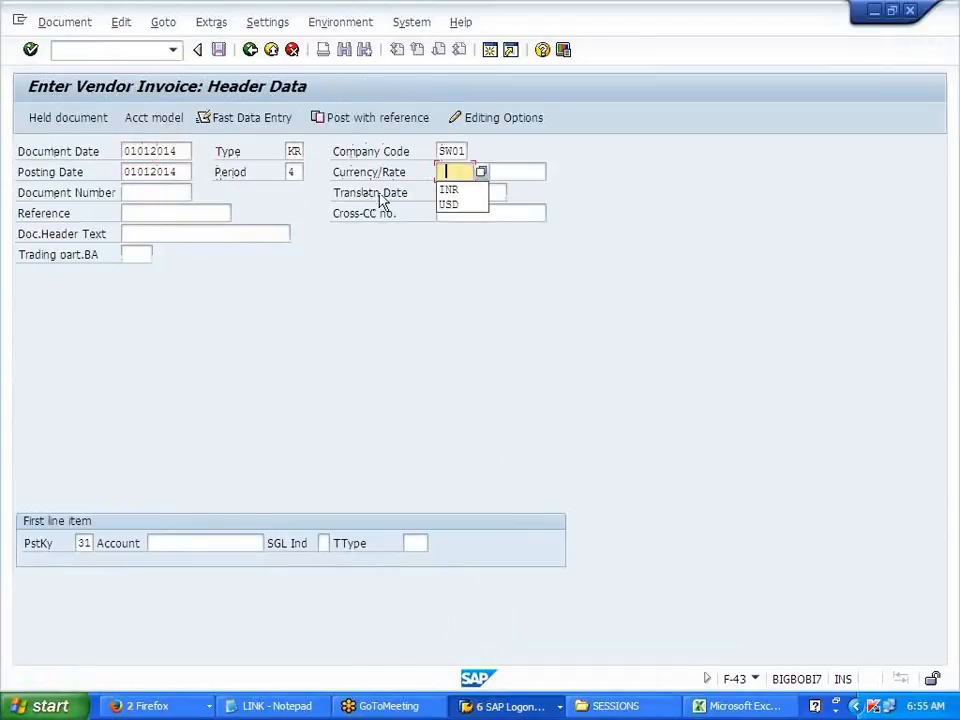
click(442, 190)
Enter the vendor account for the first line item with posting key 31 and continue to the vendor item.
click(189, 546)
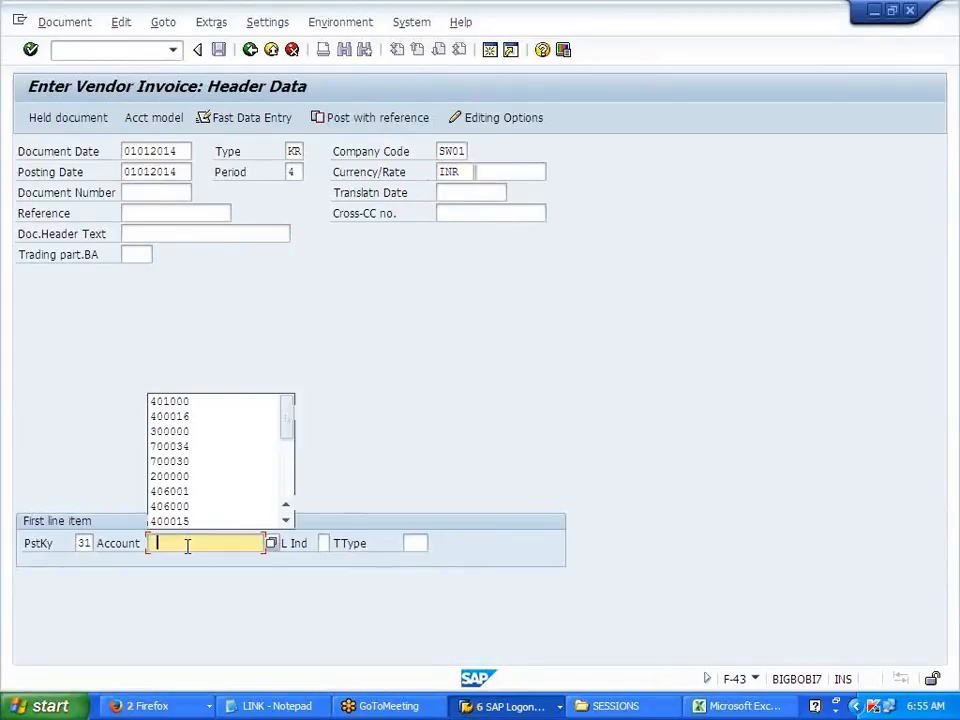
click(212, 418)
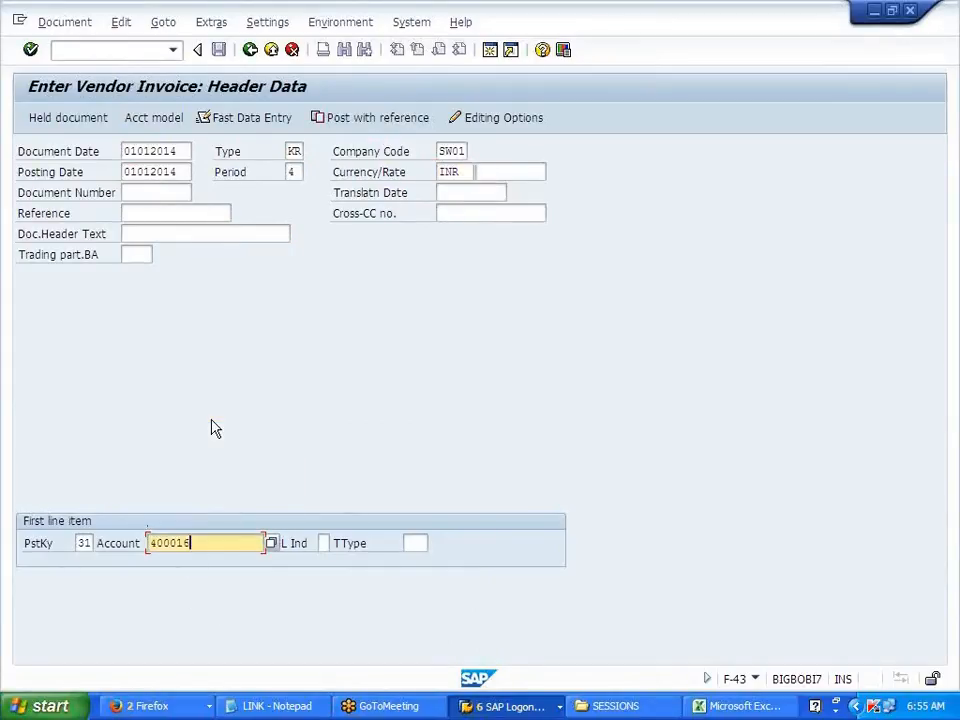
key(Return)
key(Return)
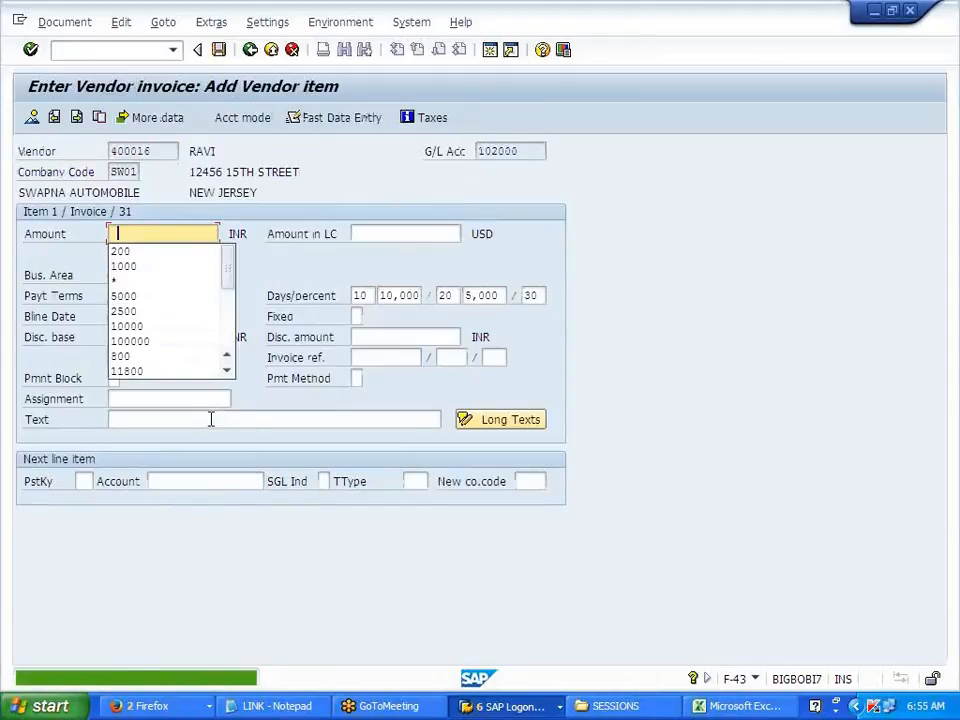
Enter 1000 USD as the vendor item's amount in local currency and choose payment terms 0001.
click(388, 233)
click(380, 251)
key(Tab)
key(Tab)
key(Delete)
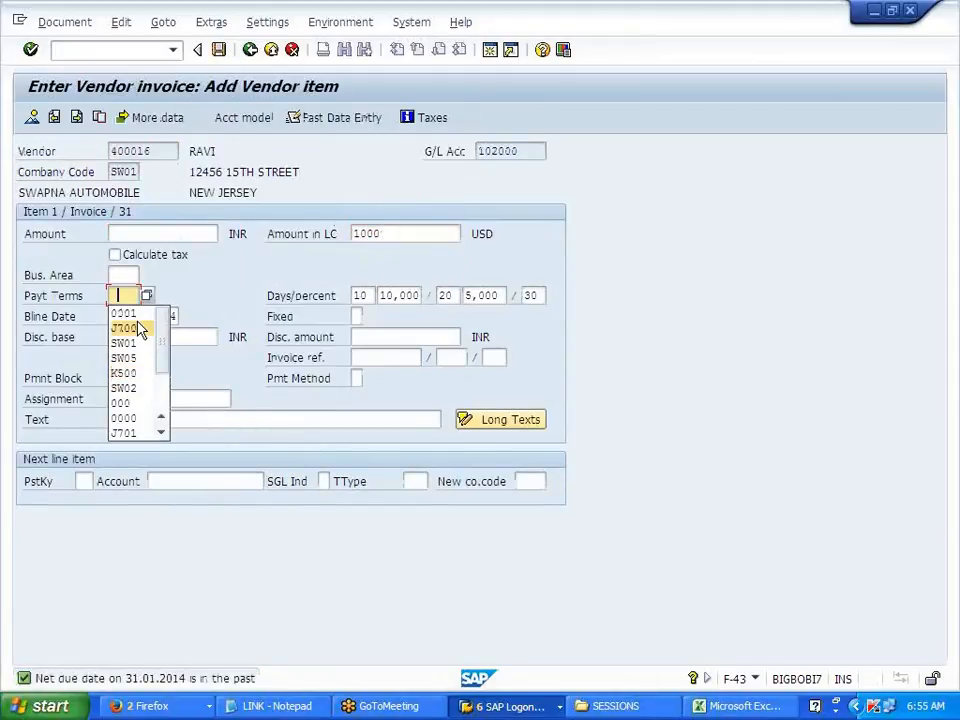
click(138, 318)
Add a debit line item with posting key 40 for the PURCHASES G/L account and continue to its details.
click(85, 481)
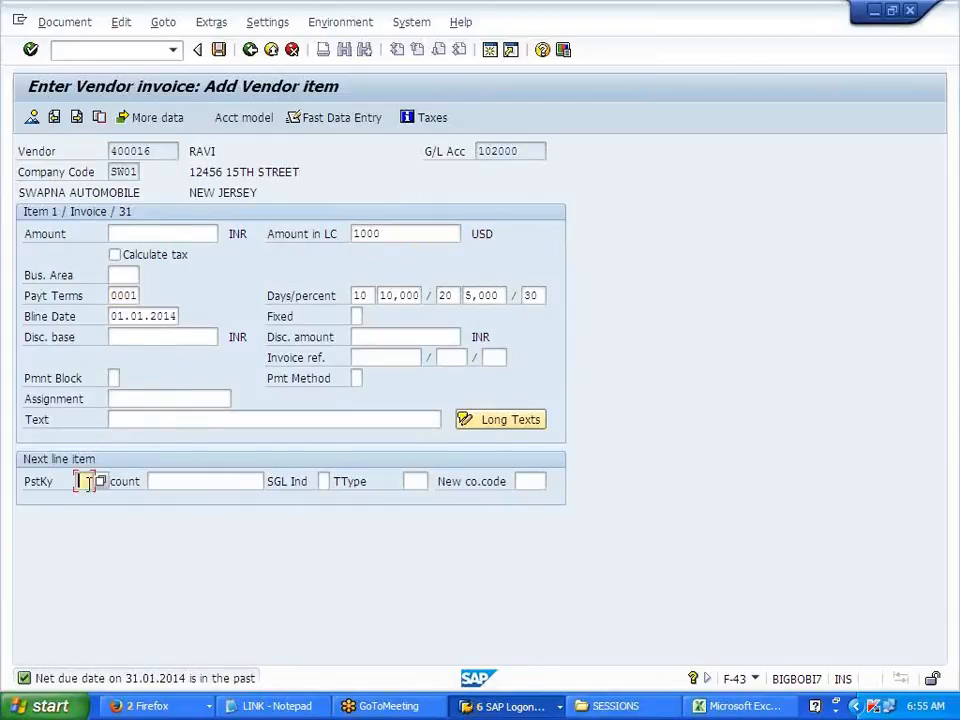
click(94, 514)
click(165, 481)
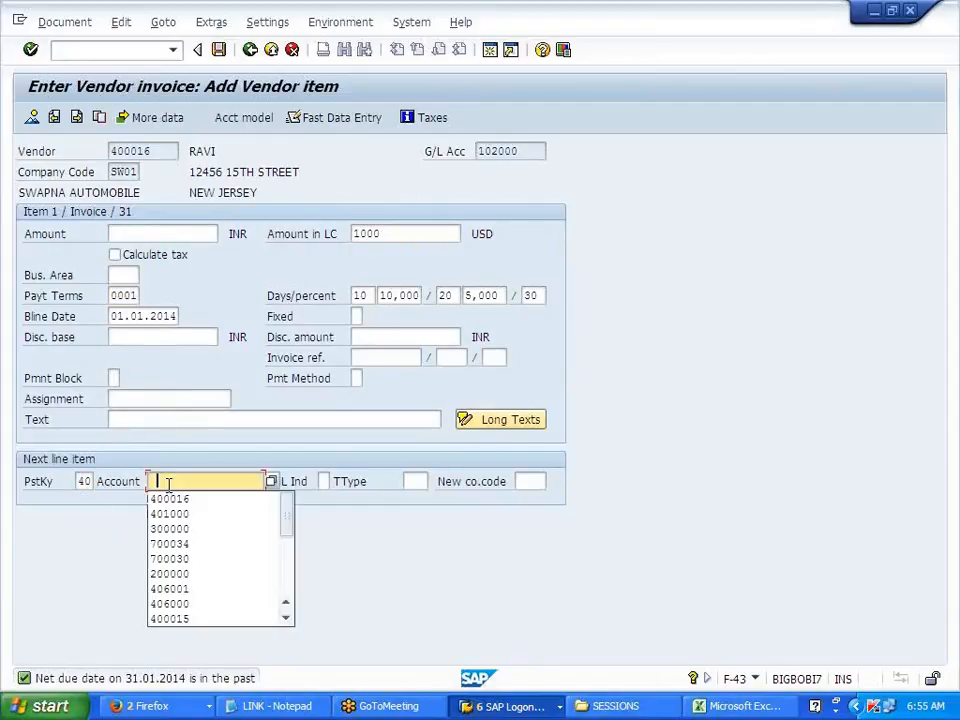
click(180, 514)
key(Return)
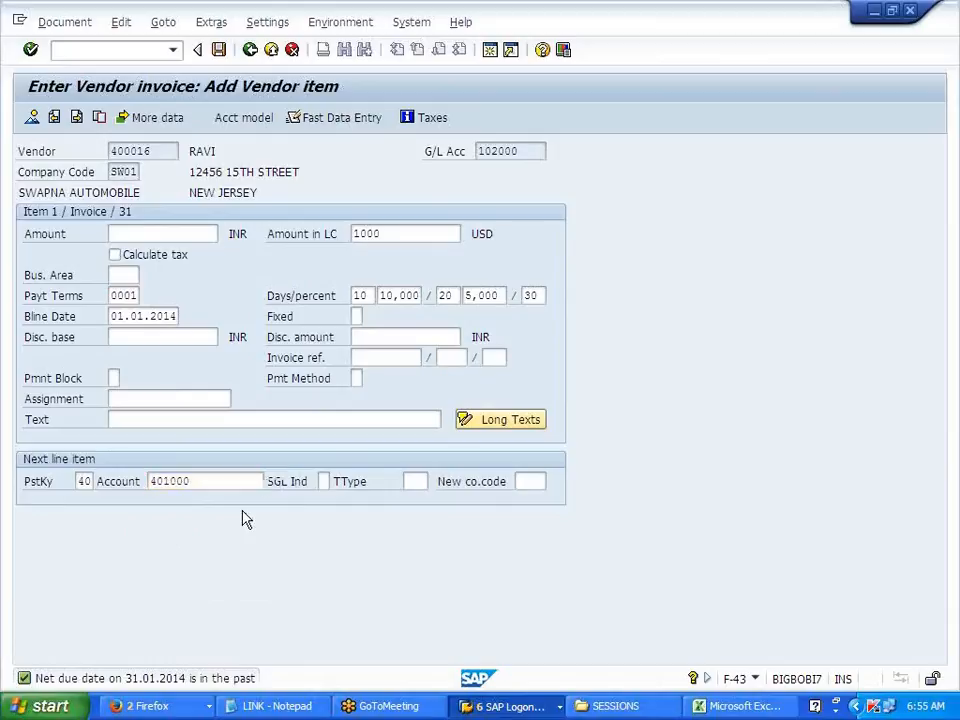
key(Return)
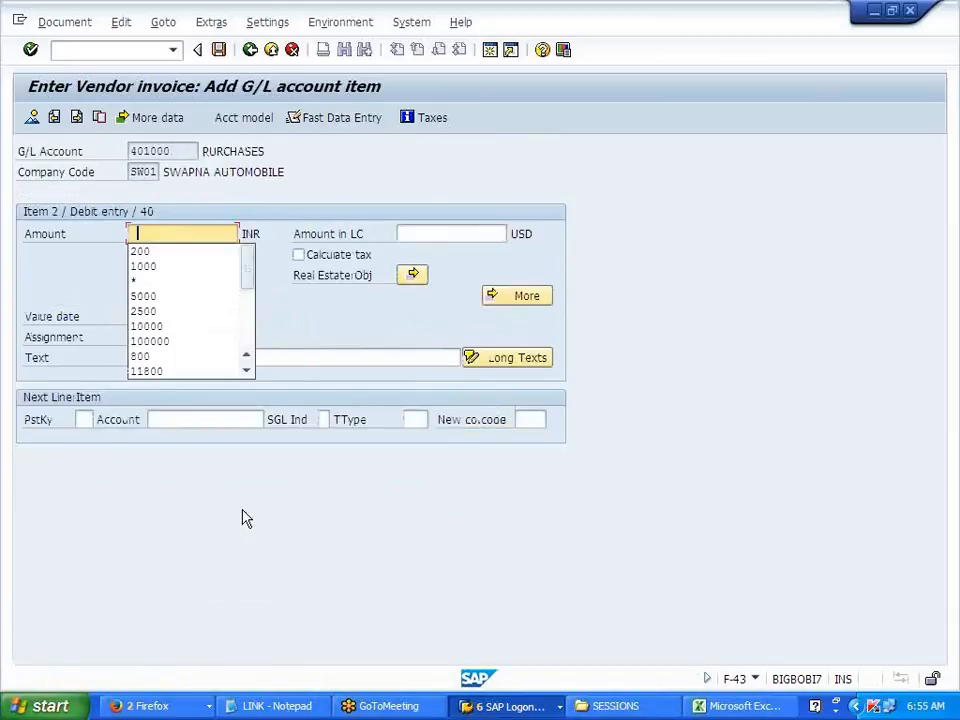
Enter 1000 USD as the debit item's amount in local currency and let the INR amount be derived.
click(428, 233)
click(435, 252)
key(Return)
Simulate the vendor invoice and post it in company code SW01.
click(64, 21)
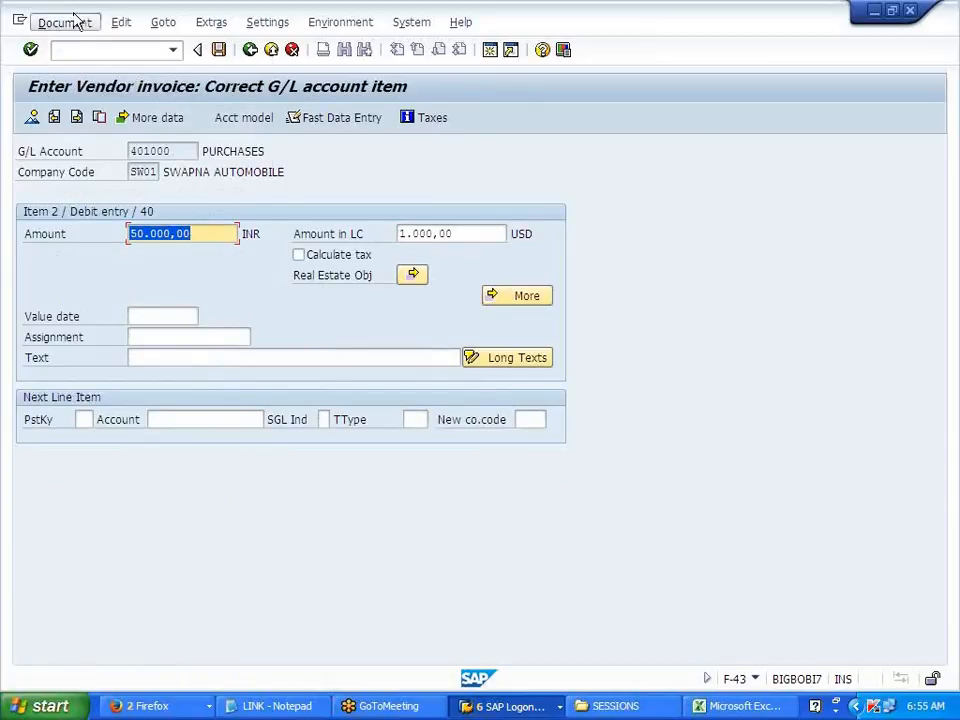
click(86, 107)
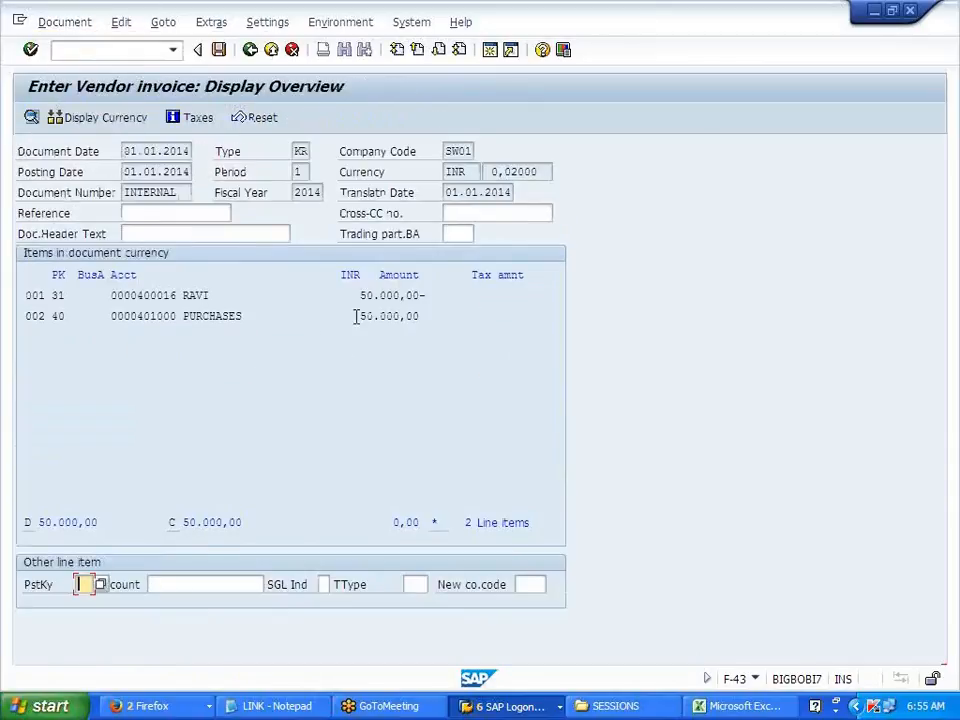
click(224, 57)
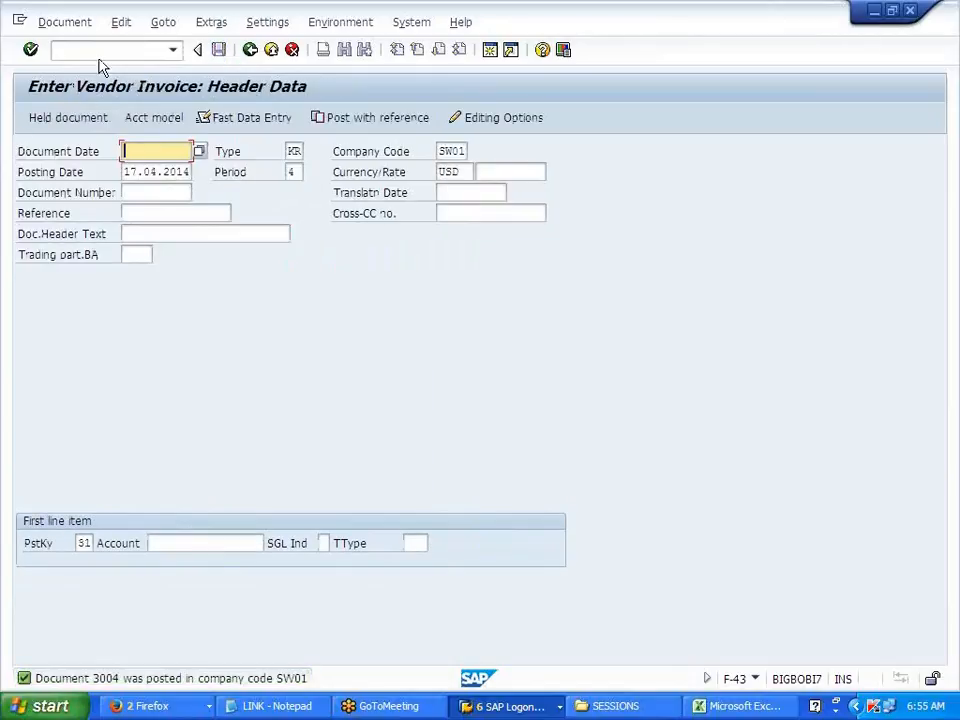
Start outgoing payments transaction F-53 and set both the document date and posting date to 01.01.2014.
click(96, 52)
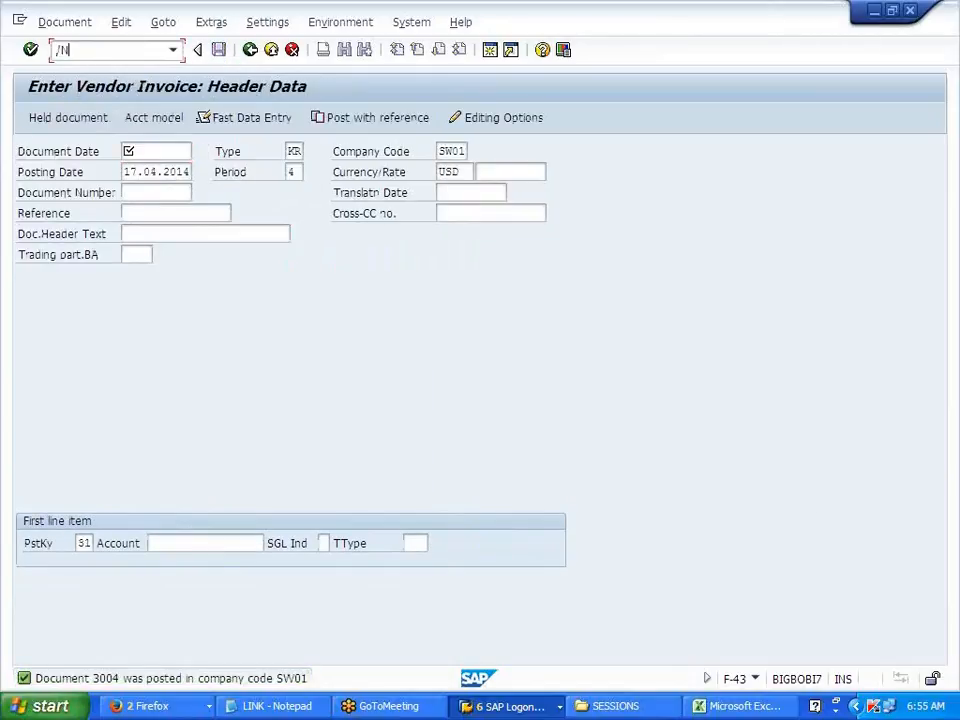
key(Return)
key(Down)
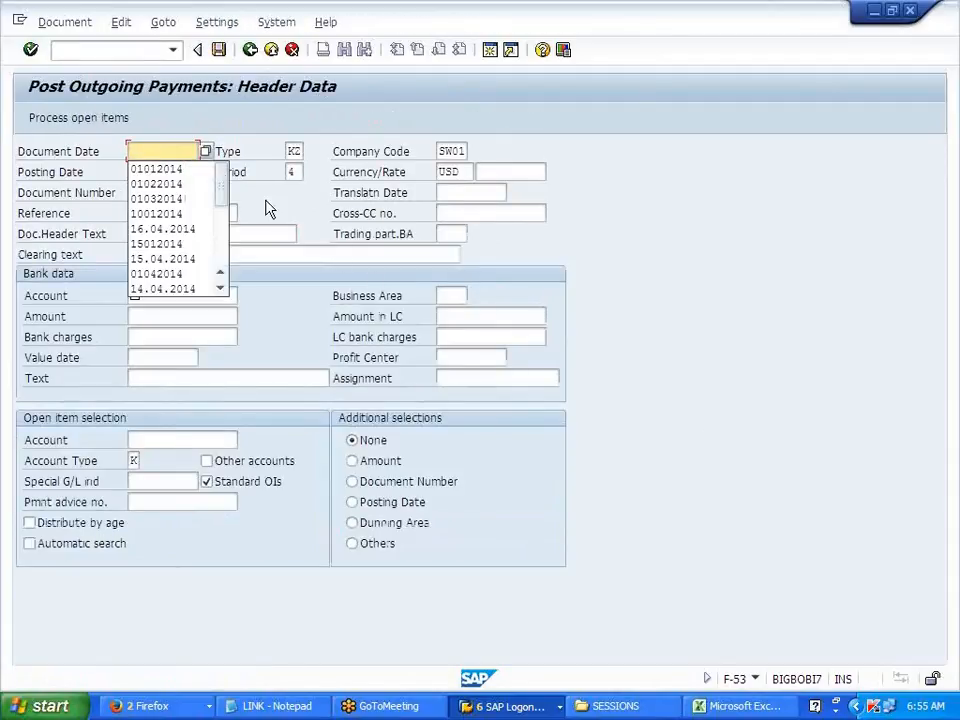
click(200, 171)
key(Tab)
key(Tab)
key(Tab)
key(BackSpace)
click(182, 189)
Set the payment currency to INR with the manual exchange rate /55.
key(Tab)
key(Tab)
key(BackSpace)
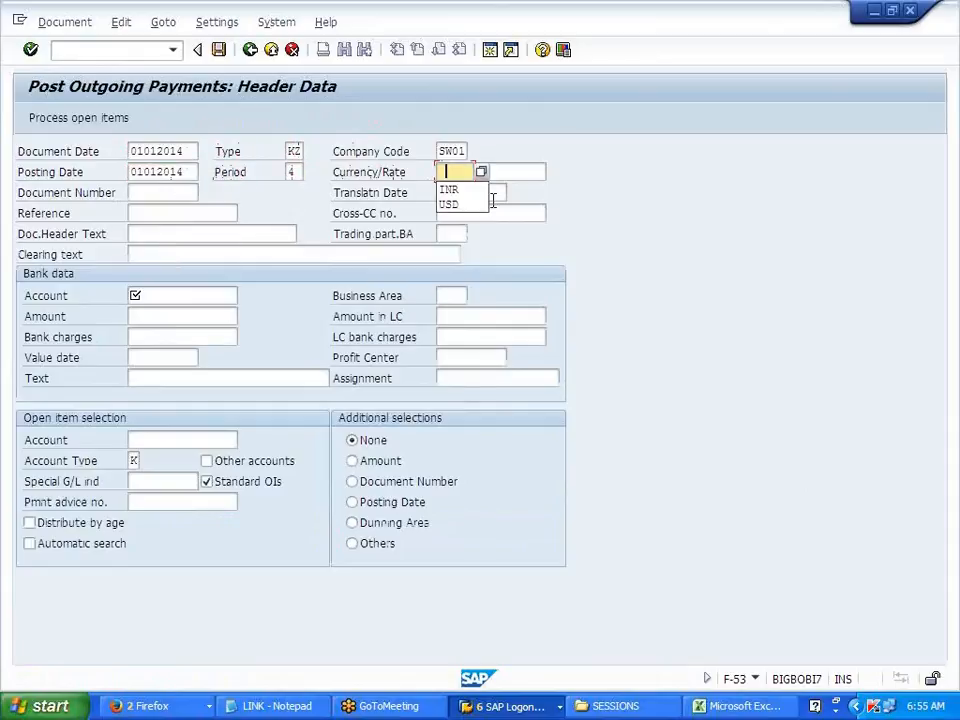
click(476, 190)
key(Tab)
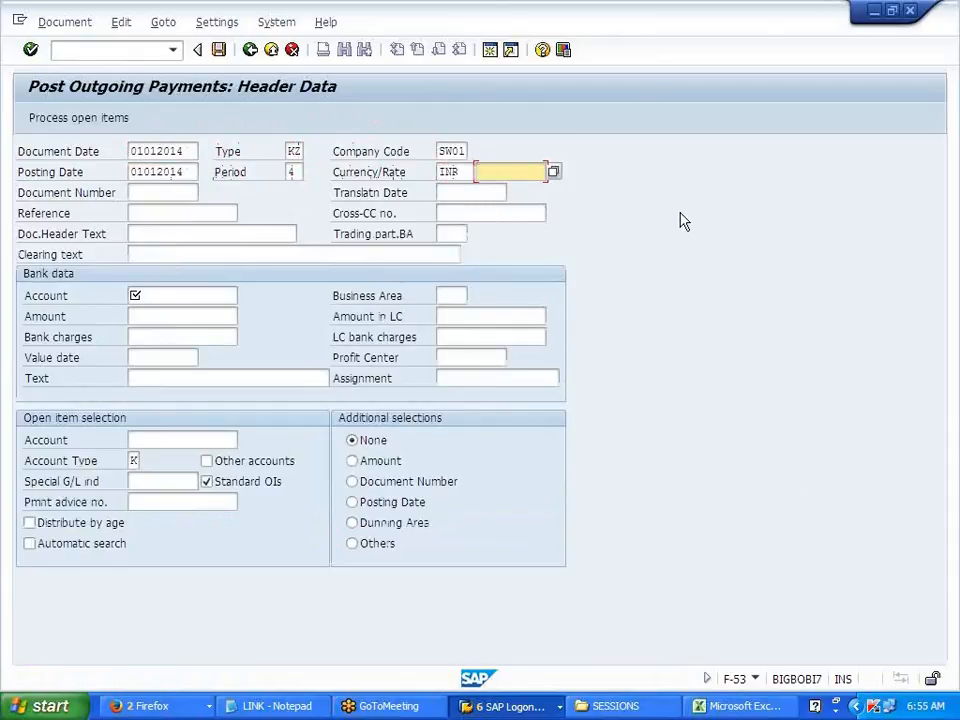
text(/55)
Fill in the payment's bank data with the BANK - BOA account, an amount of 50000 and value date 01.01.2014.
click(201, 293)
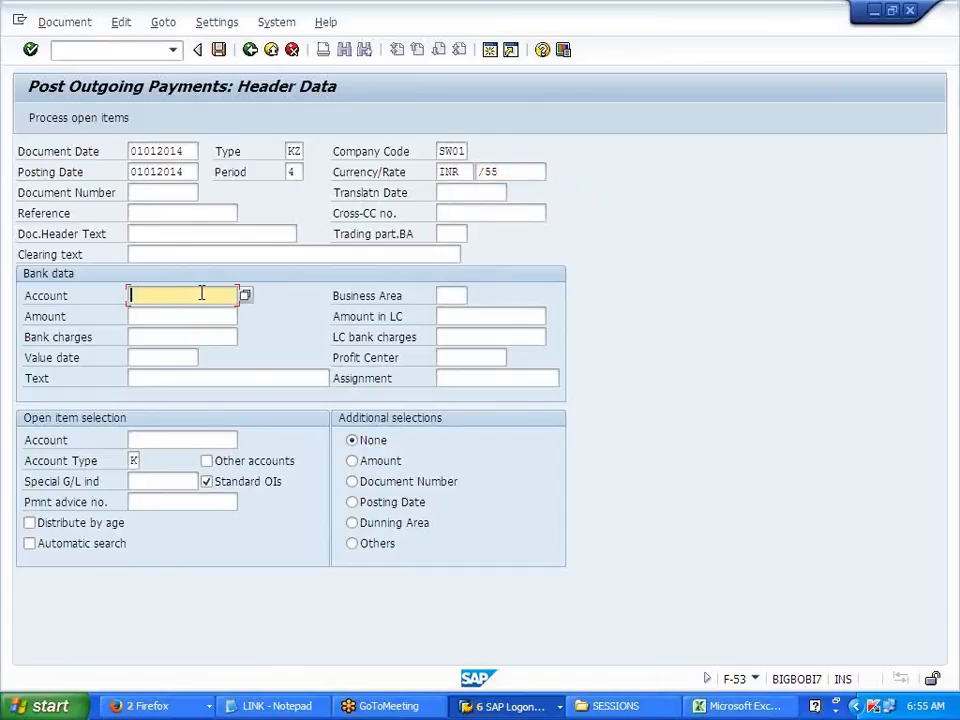
click(187, 314)
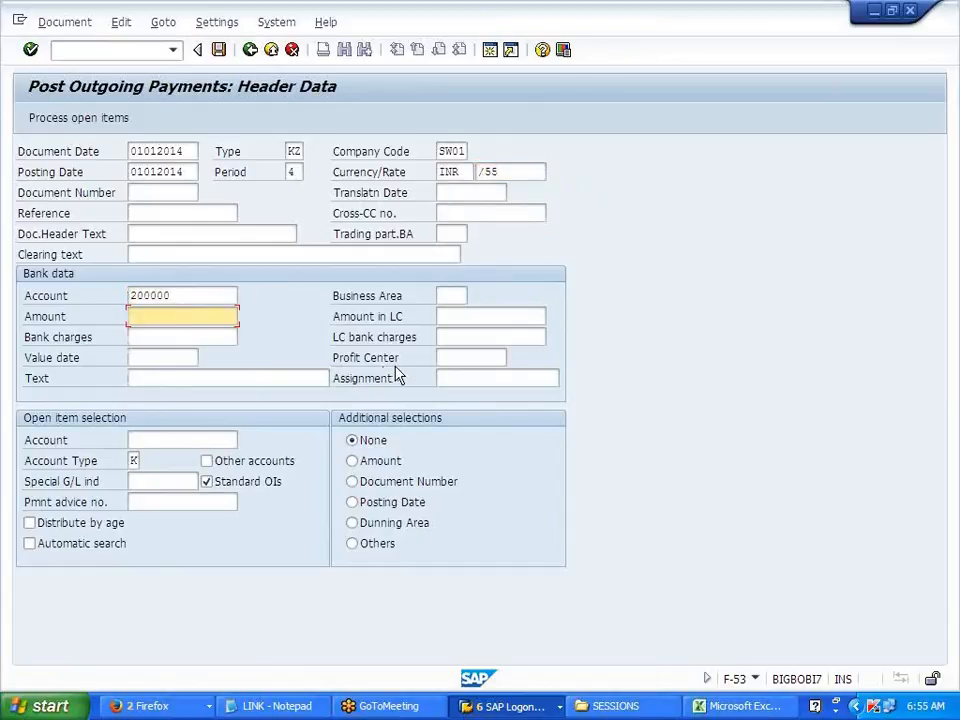
text(50000)
key(Tab)
key(Tab)
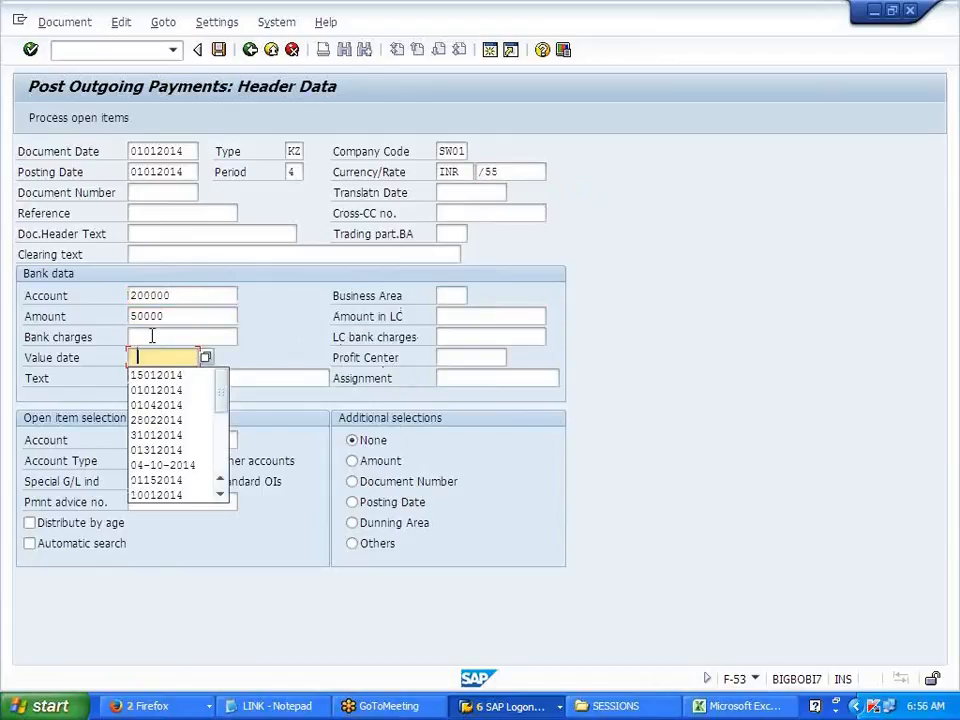
click(156, 390)
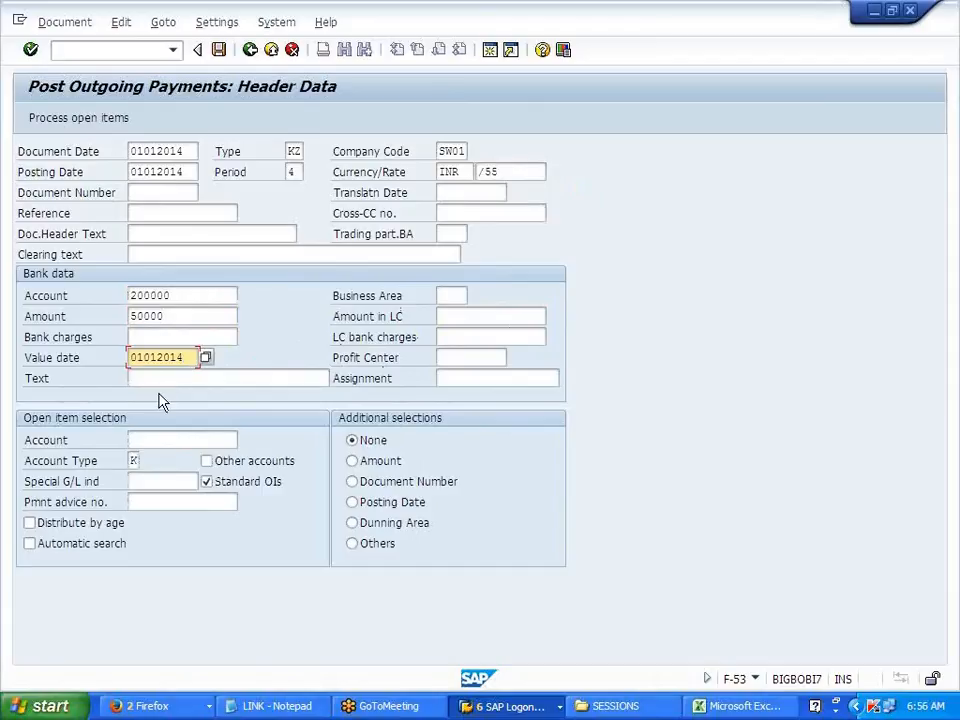
Enter the account of the invoiced vendor for the payment's open item selection.
click(153, 438)
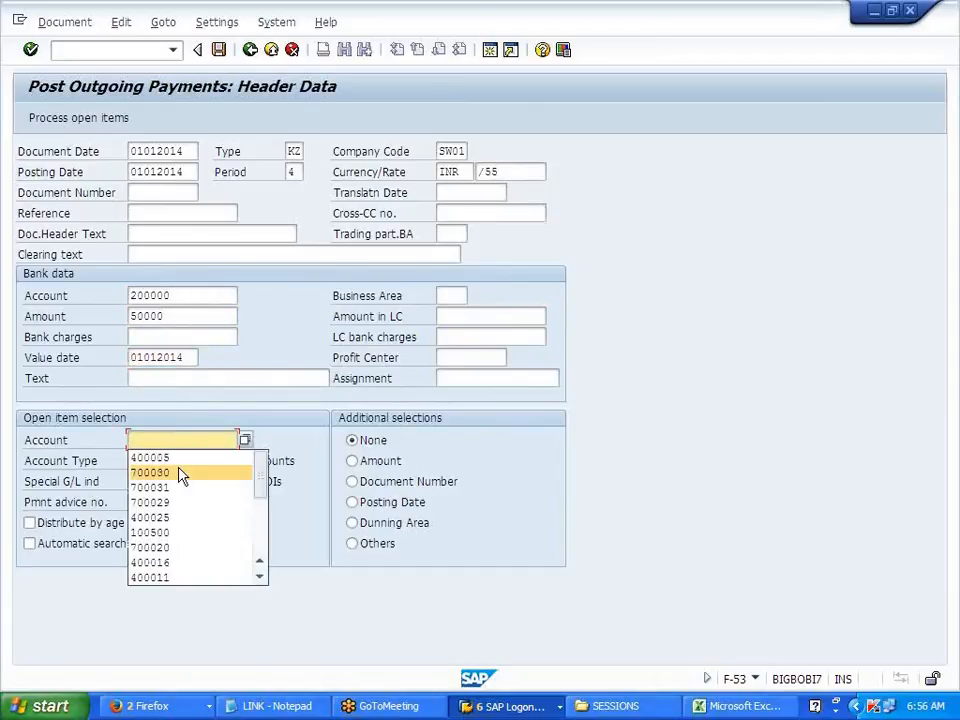
click(179, 461)
key(BackSpace)
text(6)
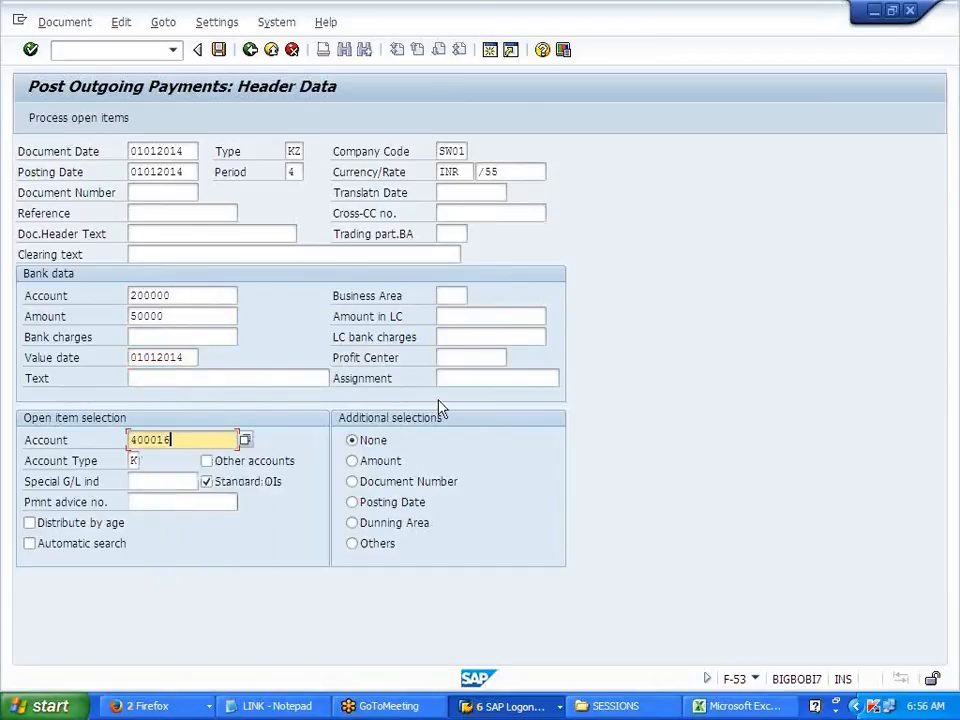
Process the vendor's open items and try to simulate the outgoing payment document.
key(Return)
key(Return)
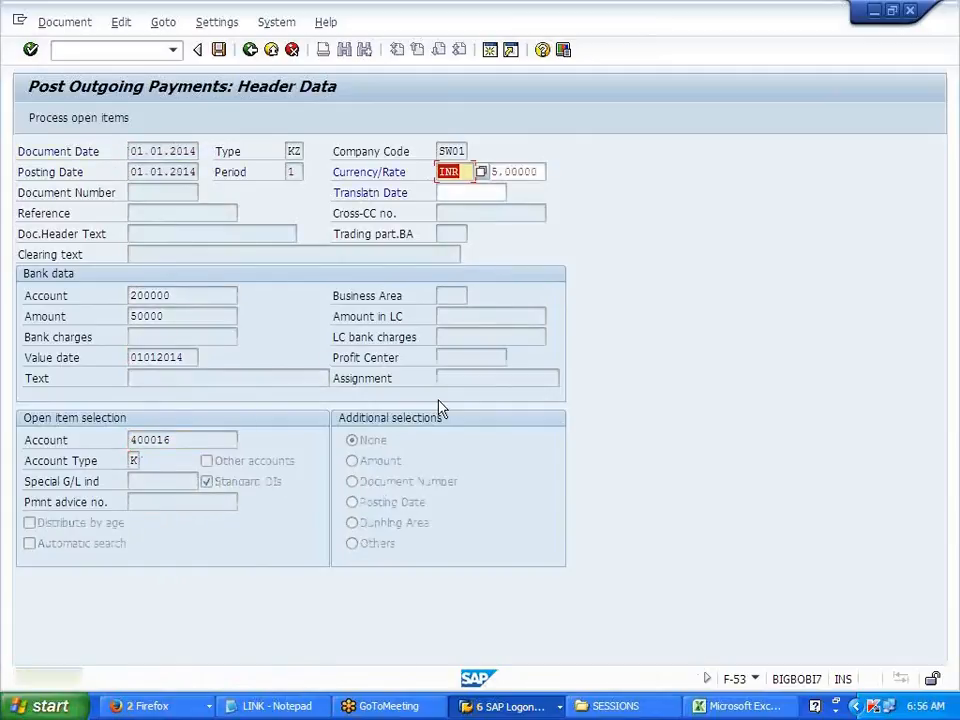
key(Return)
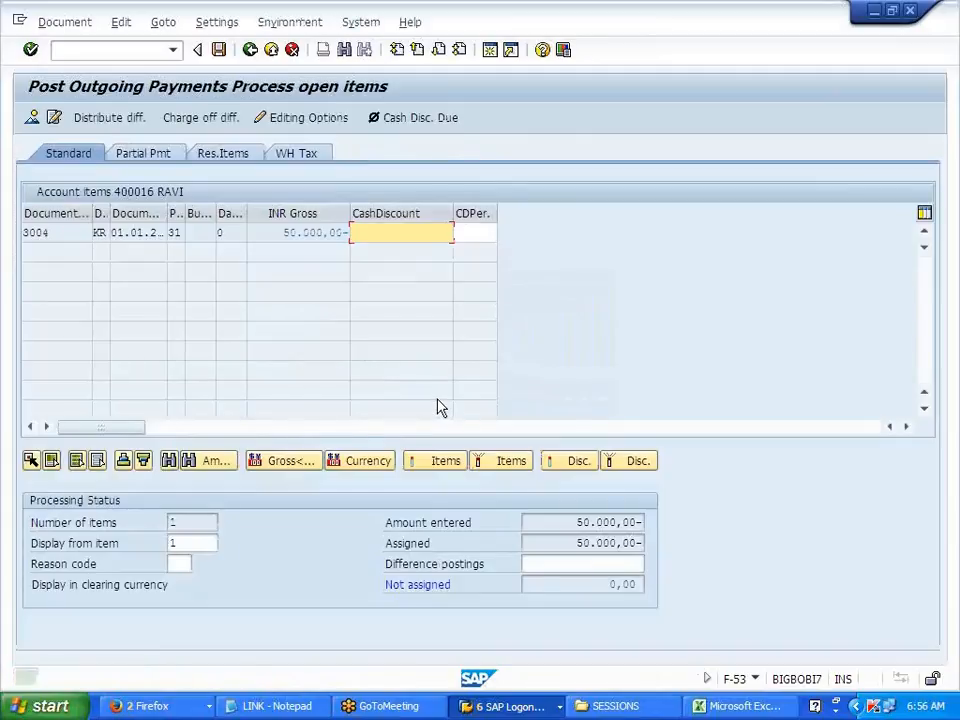
click(60, 22)
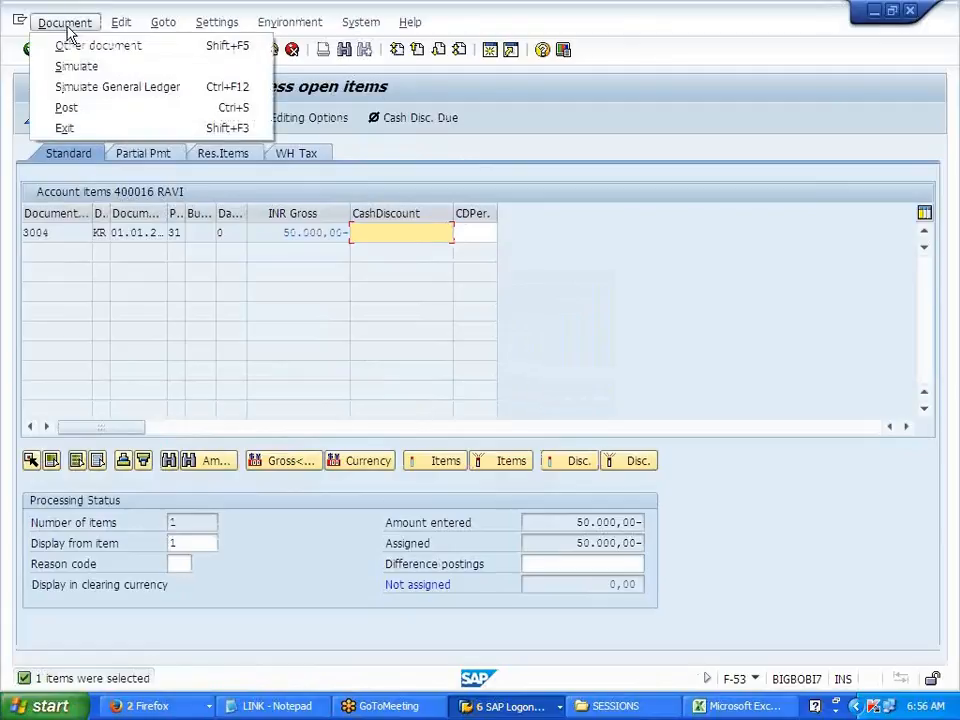
click(76, 67)
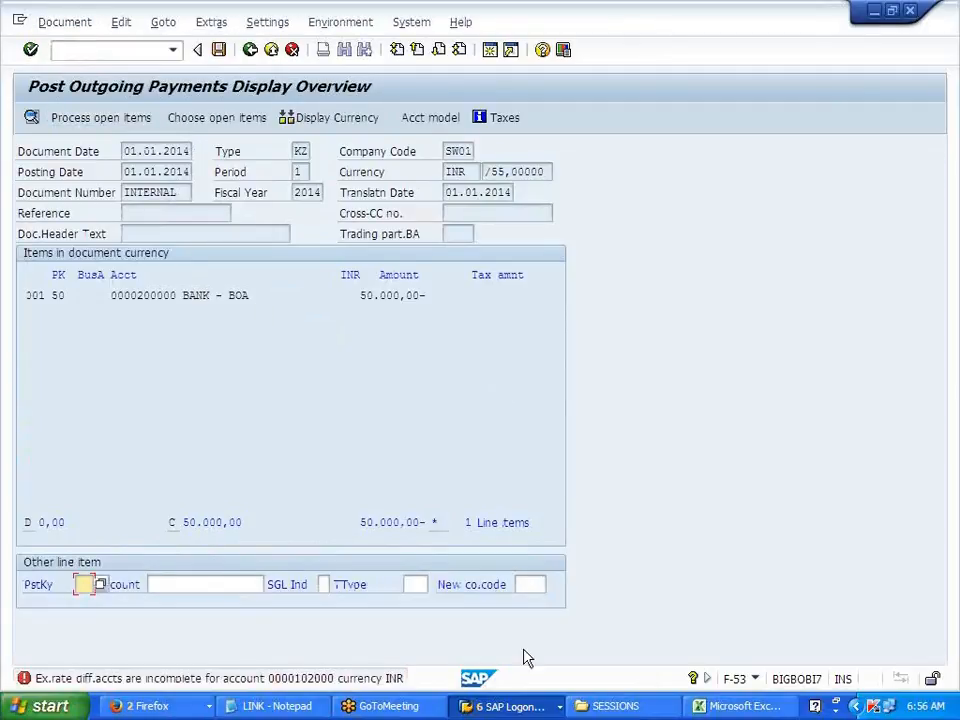
Open the detailed explanation of the exchange rate difference accounts error and read its message title.
double_click(341, 681)
drag(45, 82, 589, 84)
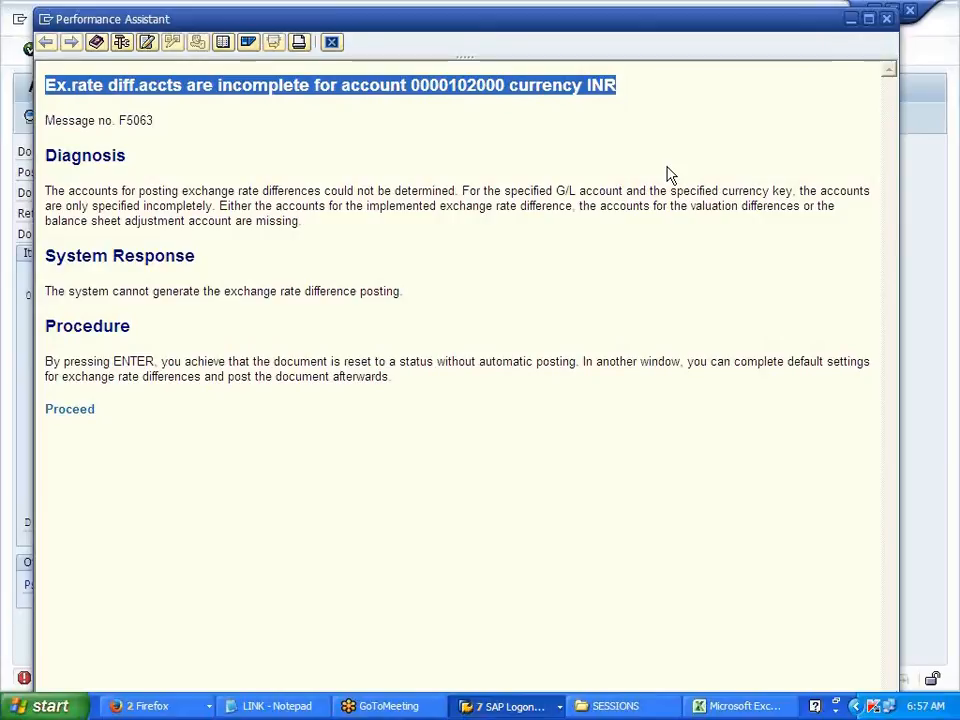
Switch to a free SAP Easy Access session and start transaction FS00 for central G/L account maintenance.
click(527, 708)
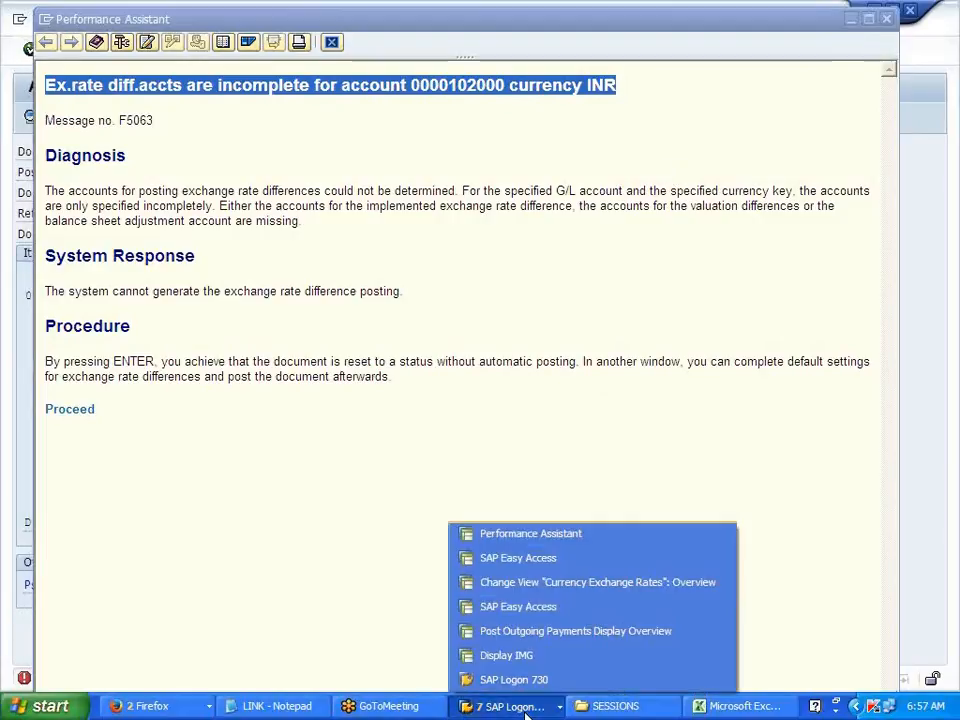
click(545, 608)
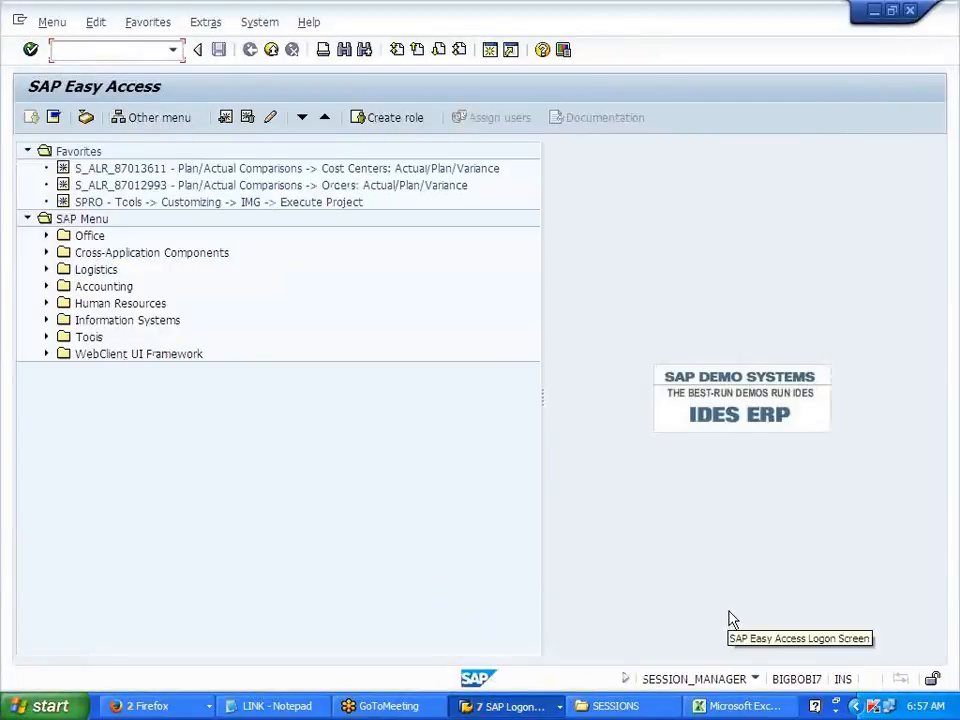
text(FS00)
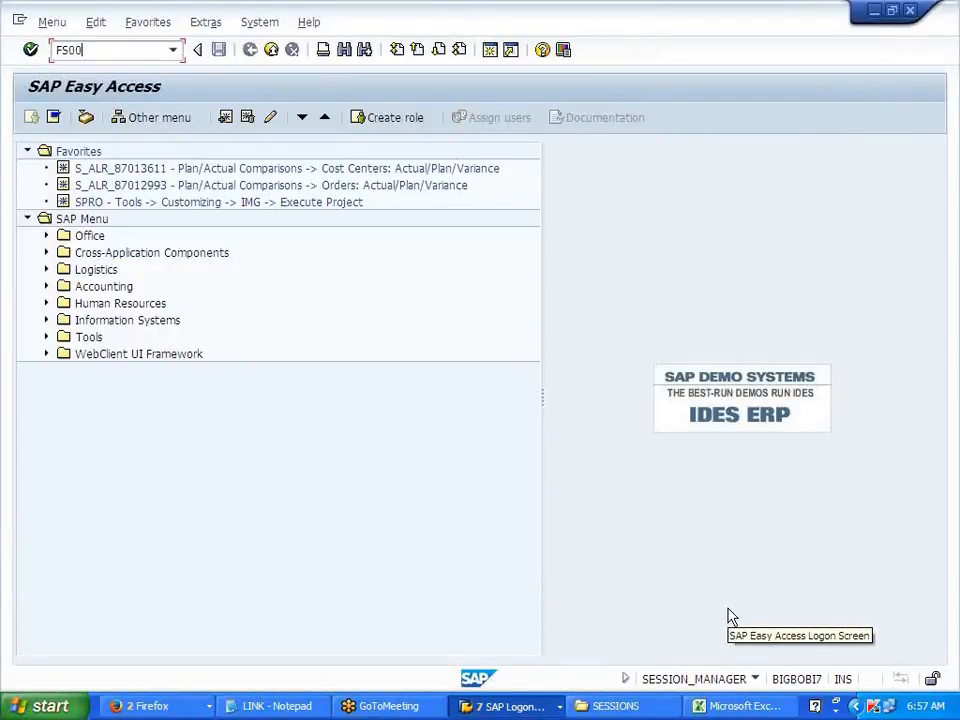
key(Return)
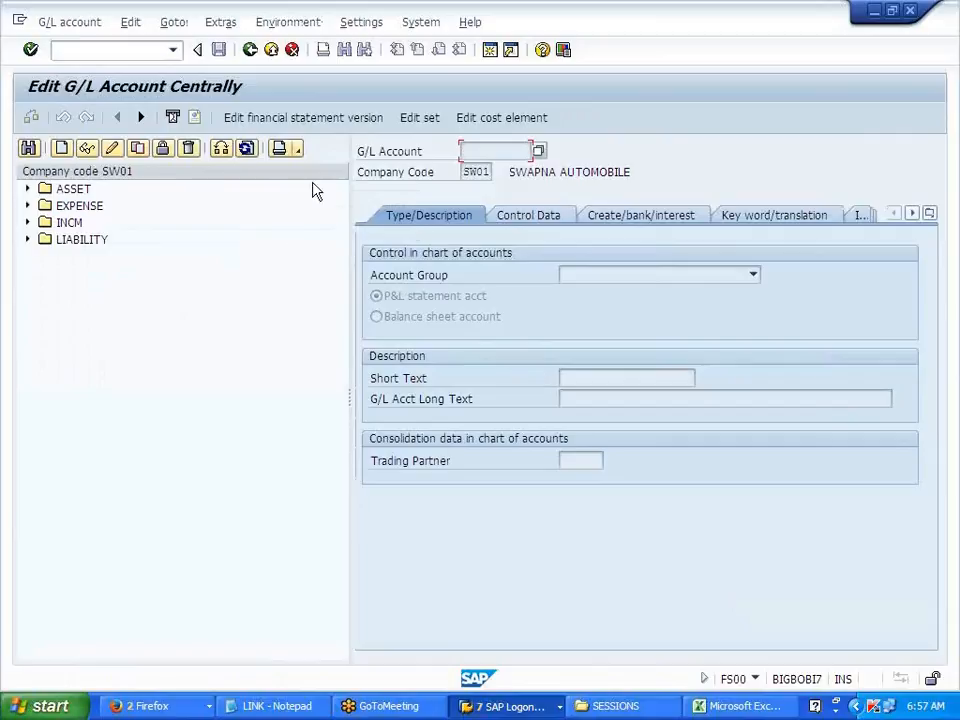
Copy the DISCOUNT LOSS expense account to new G/L account 400025 in company code SW01.
click(28, 205)
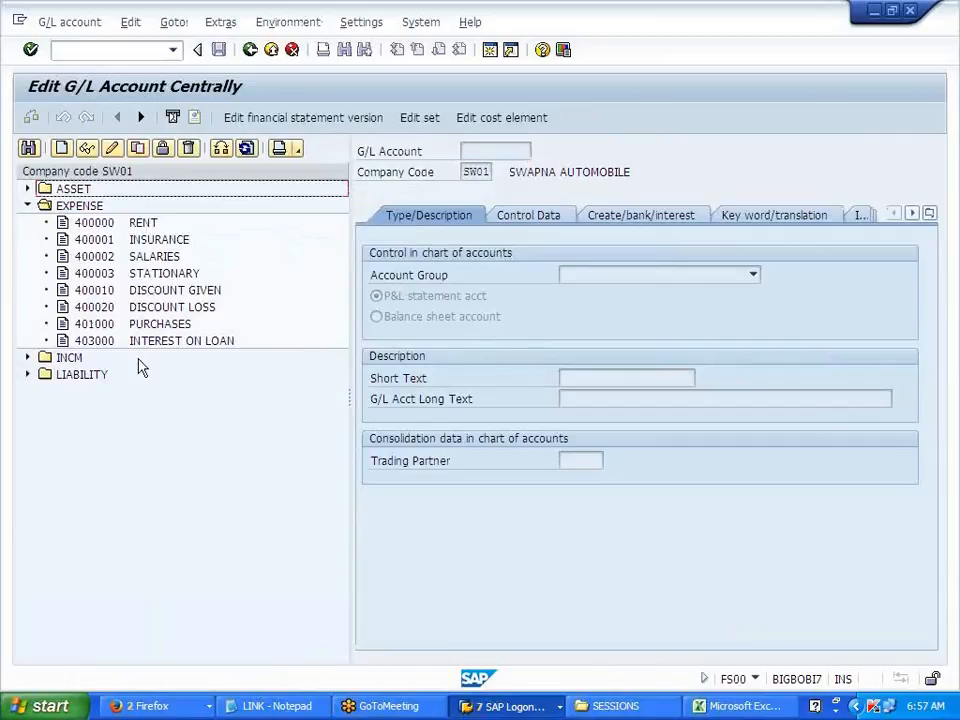
click(103, 312)
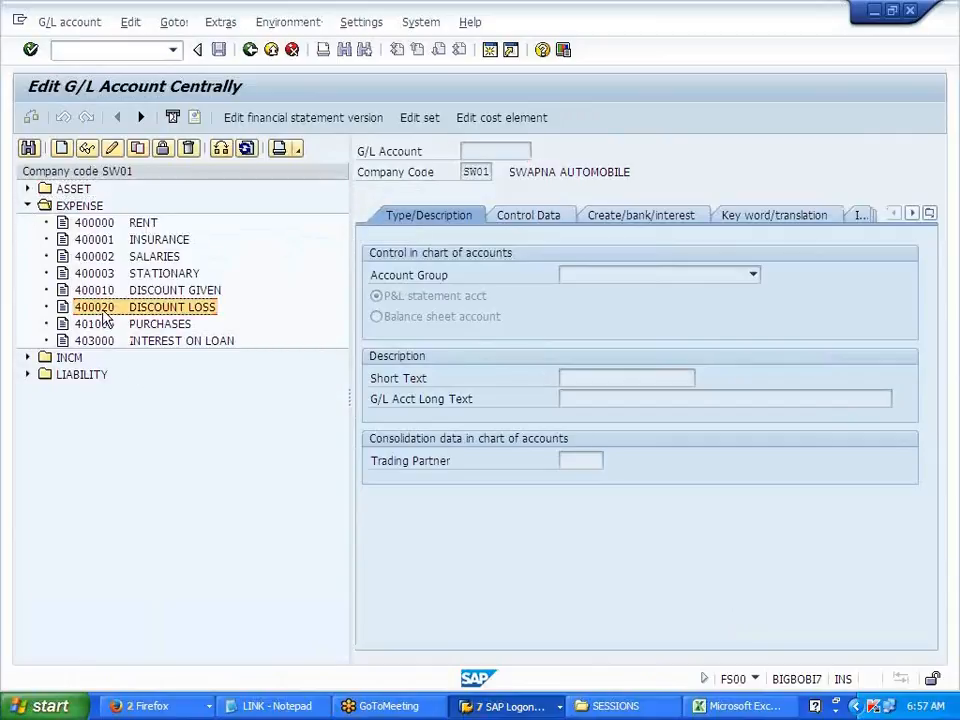
click(136, 149)
click(237, 308)
key(BackSpace)
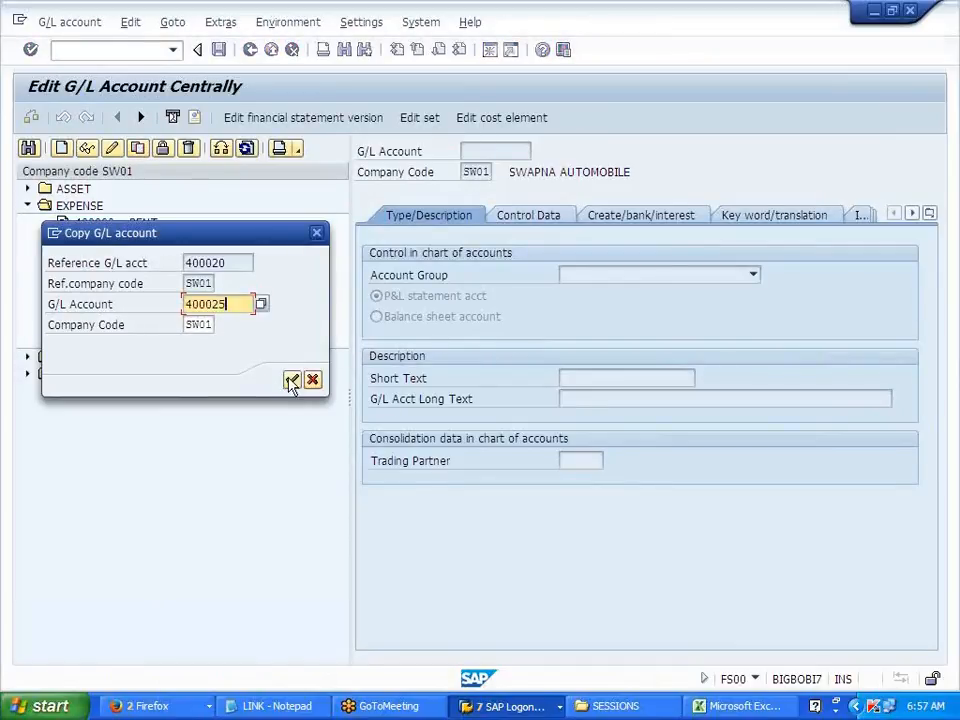
click(291, 379)
Clear the new account's long text, set its short text to EXCHANGE RATE LOSS and save account 400025.
click(691, 401)
key(BackSpace)
key(BackSpace)
key(BackSpace)
key(BackSpace)
key(BackSpace)
key(BackSpace)
key(BackSpace)
key(BackSpace)
key(BackSpace)
key(BackSpace)
key(BackSpace)
key(BackSpace)
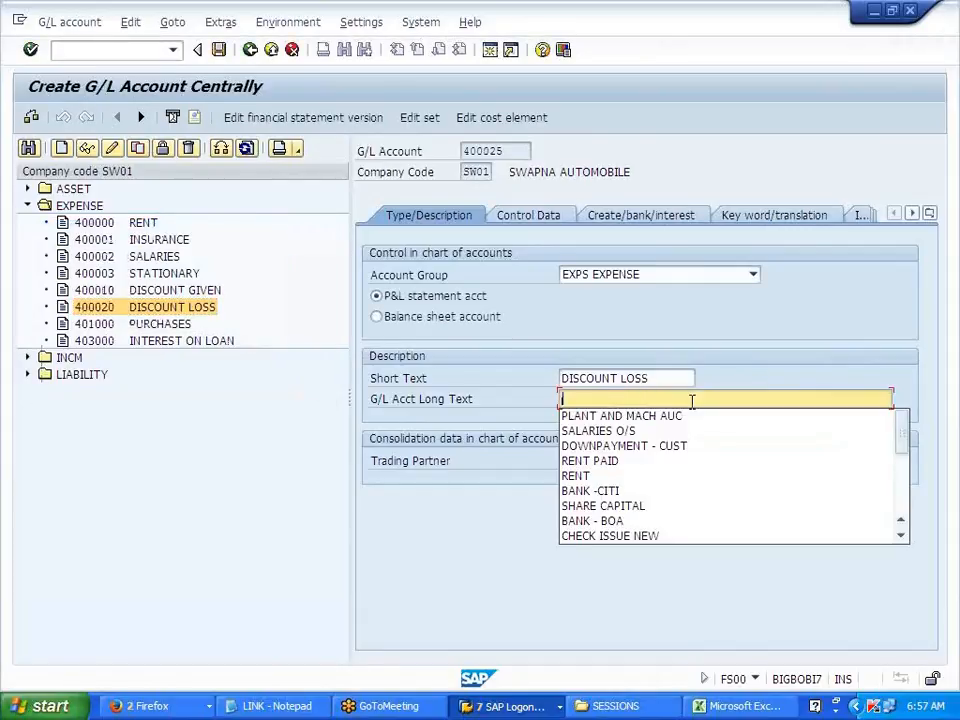
key(shift+Tab)
key(BackSpace)
text(EXCHANG)
key(BackSpace)
key(BackSpace)
key(BackSpace)
text(ANGE RATE LOSS)
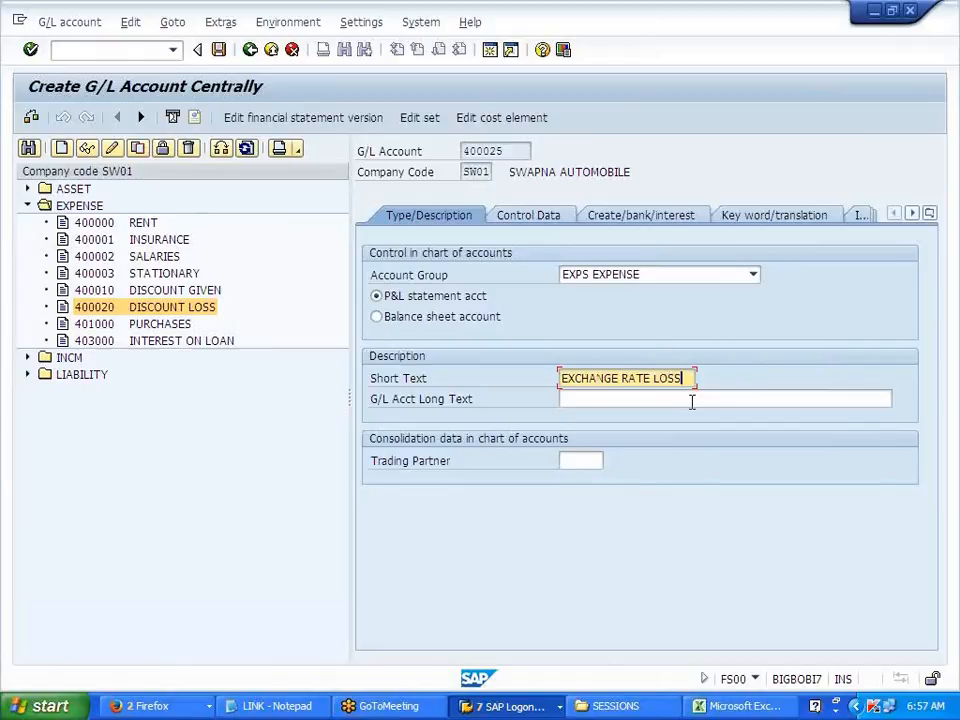
click(221, 49)
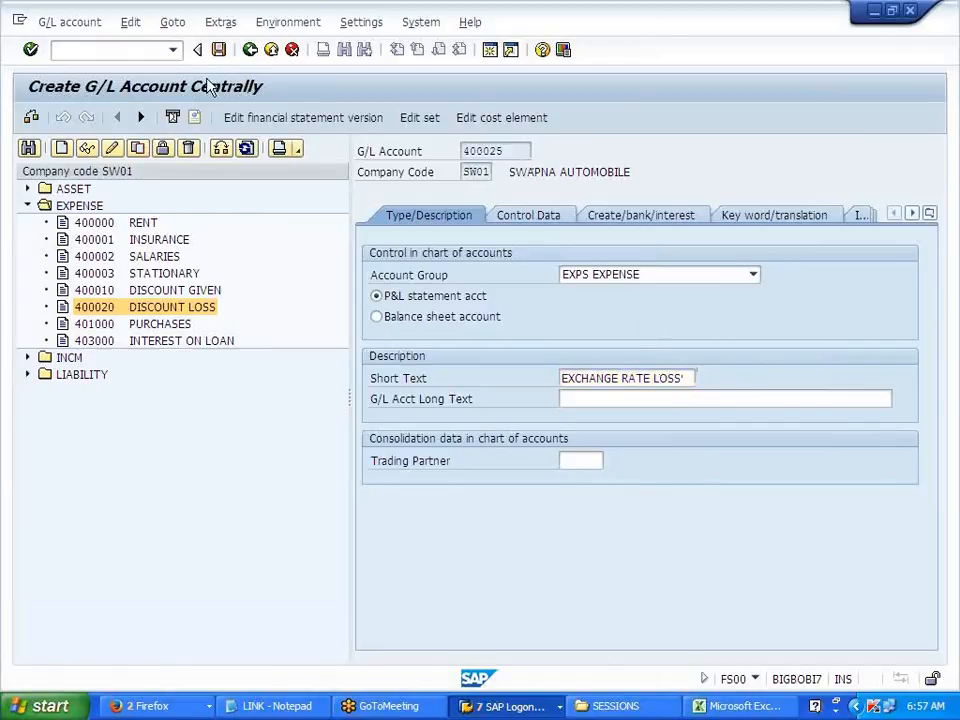
Copy the INTEREST RECEIVED income account to new G/L account 300025 in company code SW01.
click(27, 374)
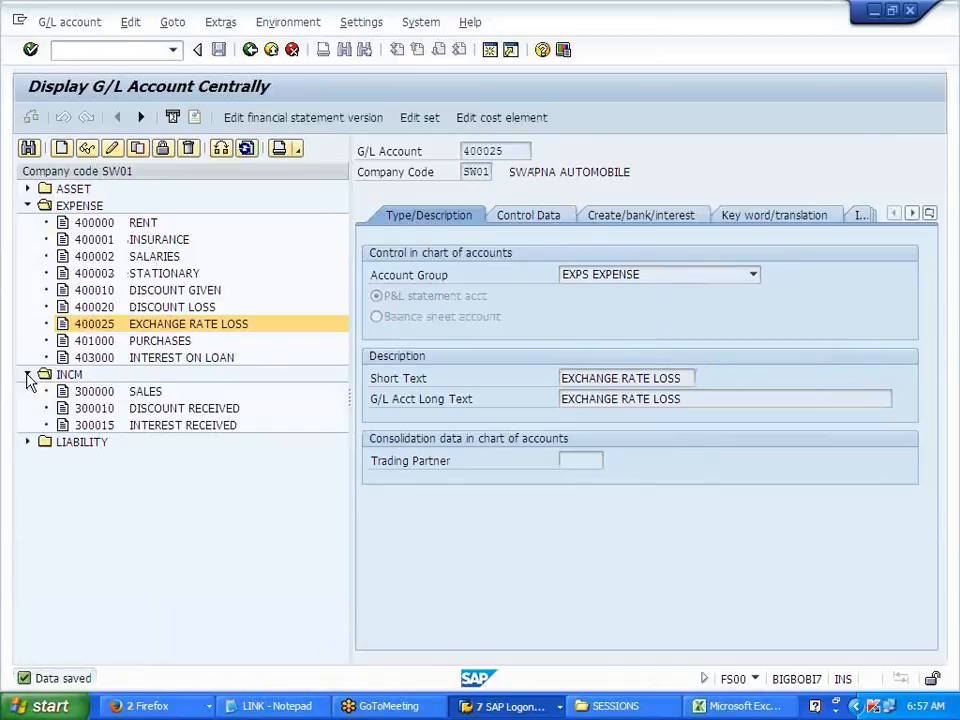
click(98, 424)
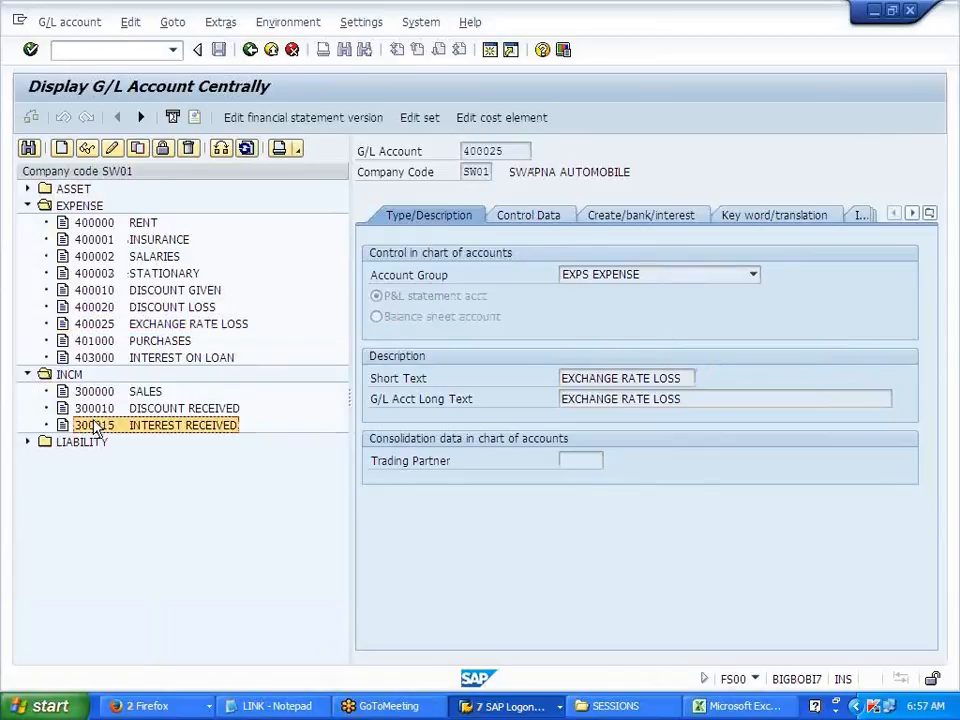
click(138, 148)
click(228, 305)
key(BackSpace)
key(BackSpace)
text(25)
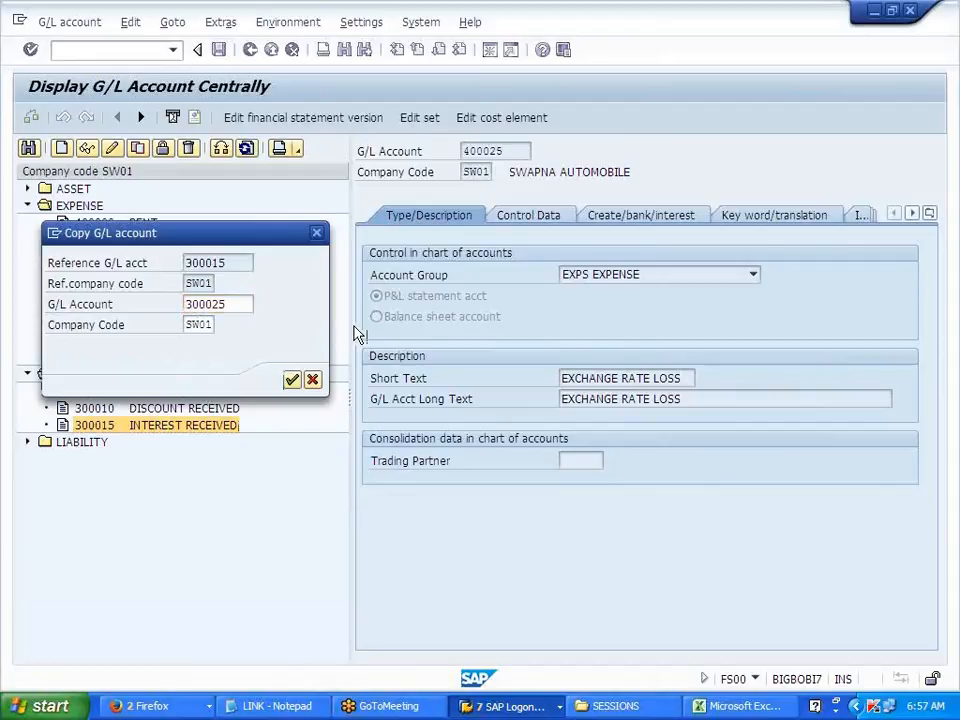
key(Return)
Set the short text of account 300025 to EXCHANGE RATE GAIN, clear the long text and save the account.
click(679, 398)
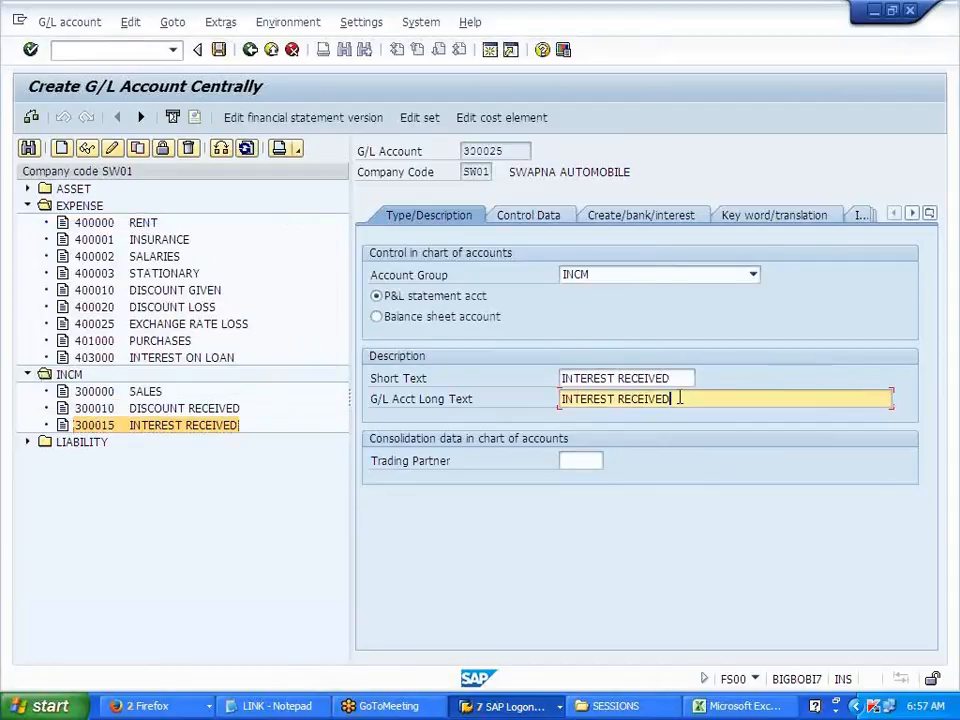
key(BackSpace)
key(BackSpace)
key(BackSpace)
key(BackSpace)
key(BackSpace)
key(BackSpace)
key(BackSpace)
key(BackSpace)
key(BackSpace)
key(BackSpace)
key(BackSpace)
key(BackSpace)
key(BackSpace)
key(BackSpace)
key(BackSpace)
key(BackSpace)
key(shift+Tab)
key(BackSpace)
click(679, 397)
key(BackSpace)
key(BackSpace)
key(BackSpace)
key(BackSpace)
text(GIAN)
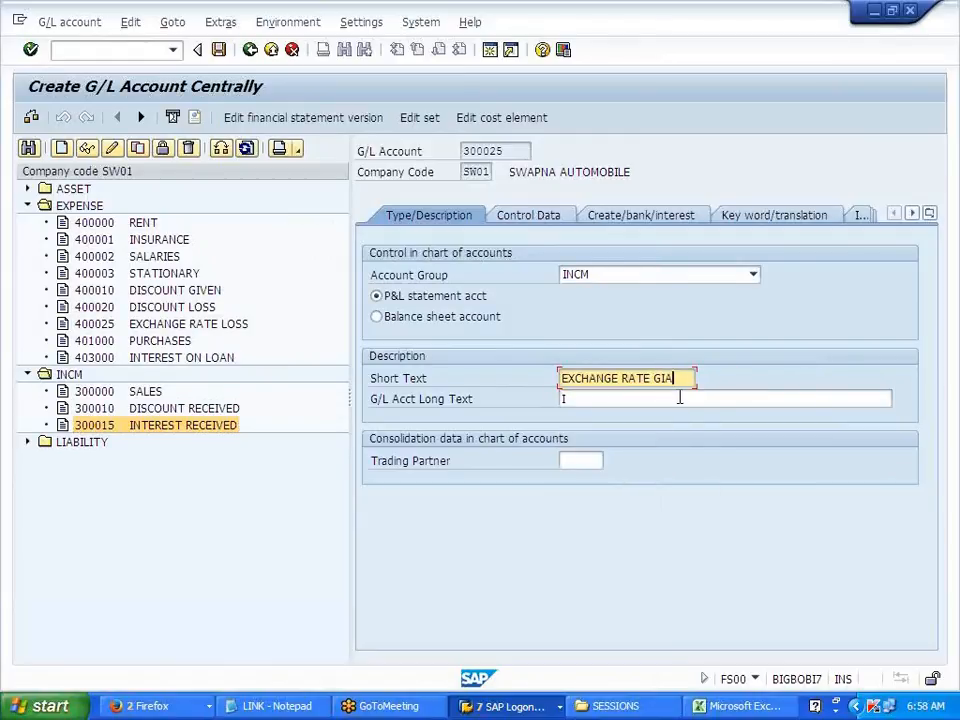
key(Tab)
key(shift+Tab)
key(End)
key(BackSpace)
key(BackSpace)
text(AN)
click(679, 398)
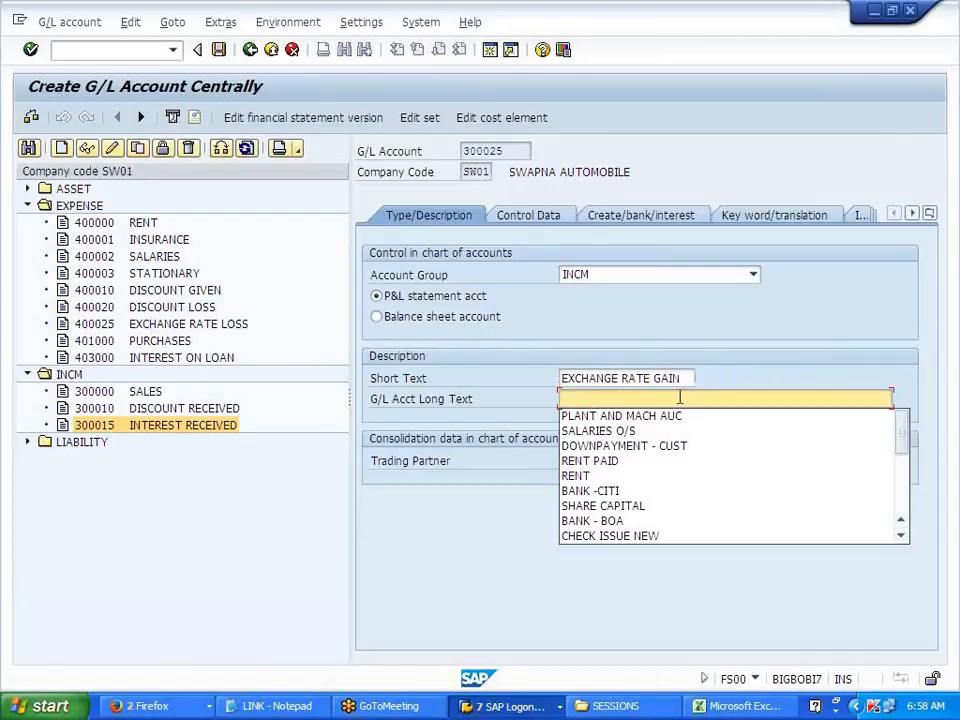
key(Escape)
click(218, 49)
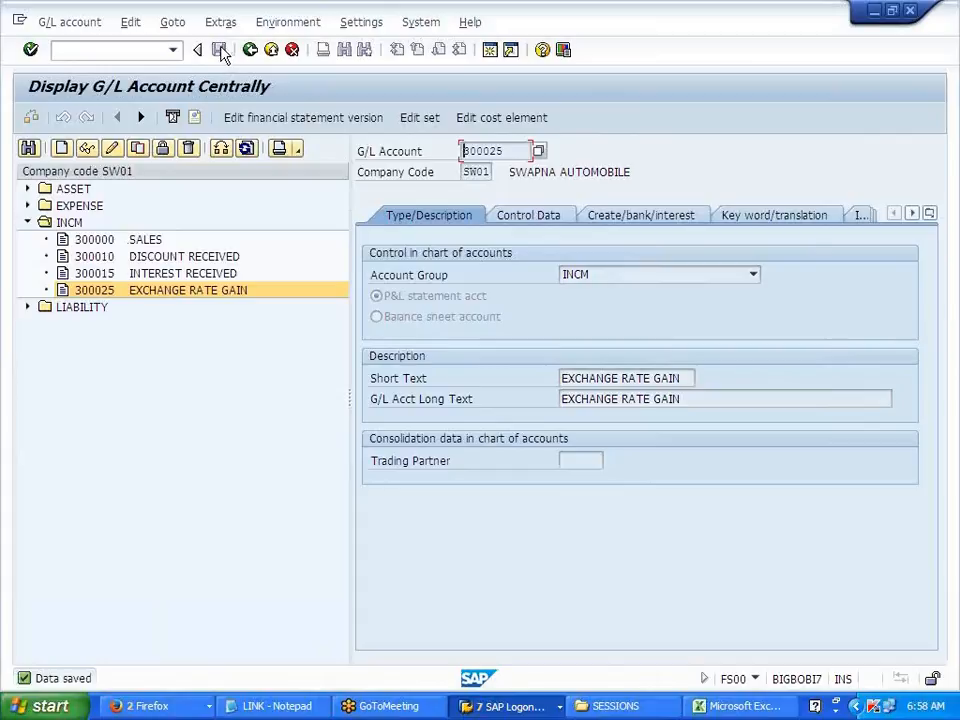
Leave G/L account maintenance and, in the Display IMG session, expand Financial Accounting > General Ledger Accounting > Business Transactions.
click(250, 51)
key(alt+Tab)
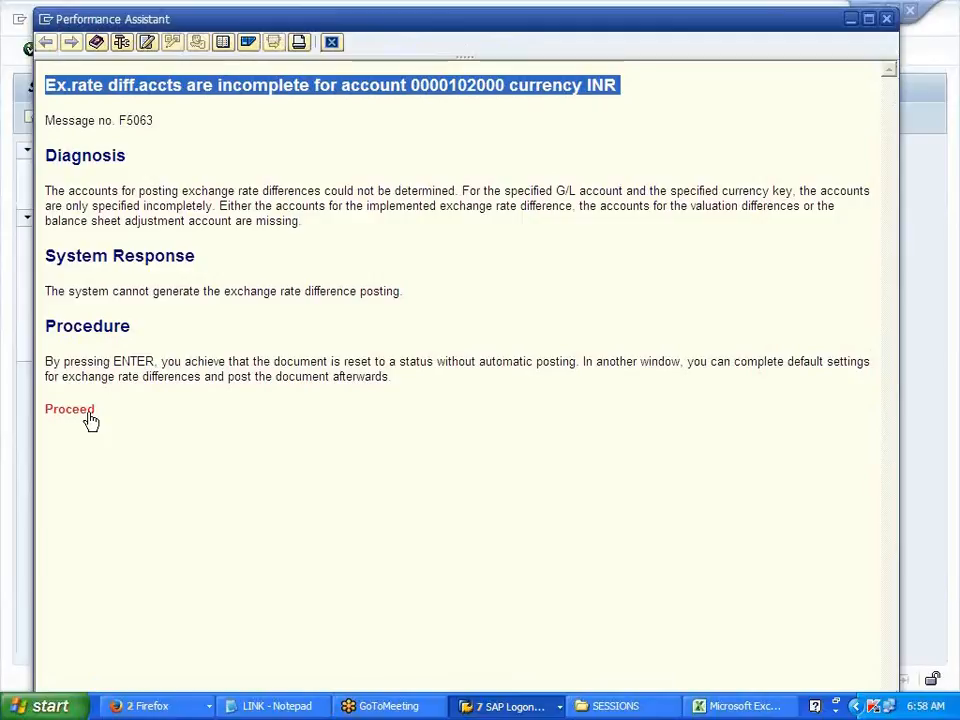
key(alt+Tab)
double_click(149, 205)
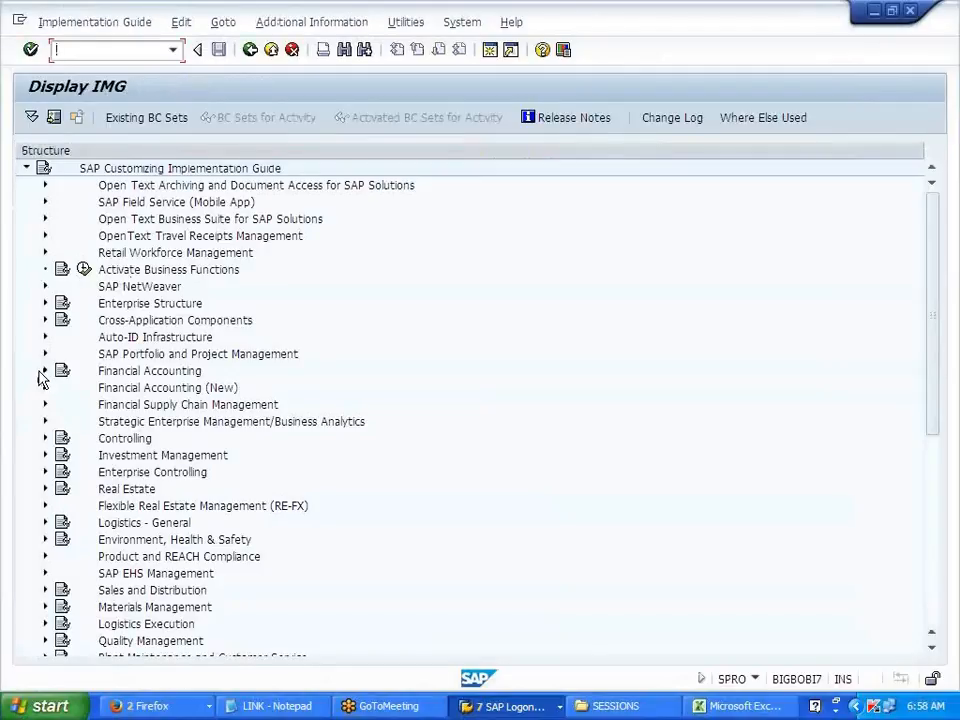
click(44, 371)
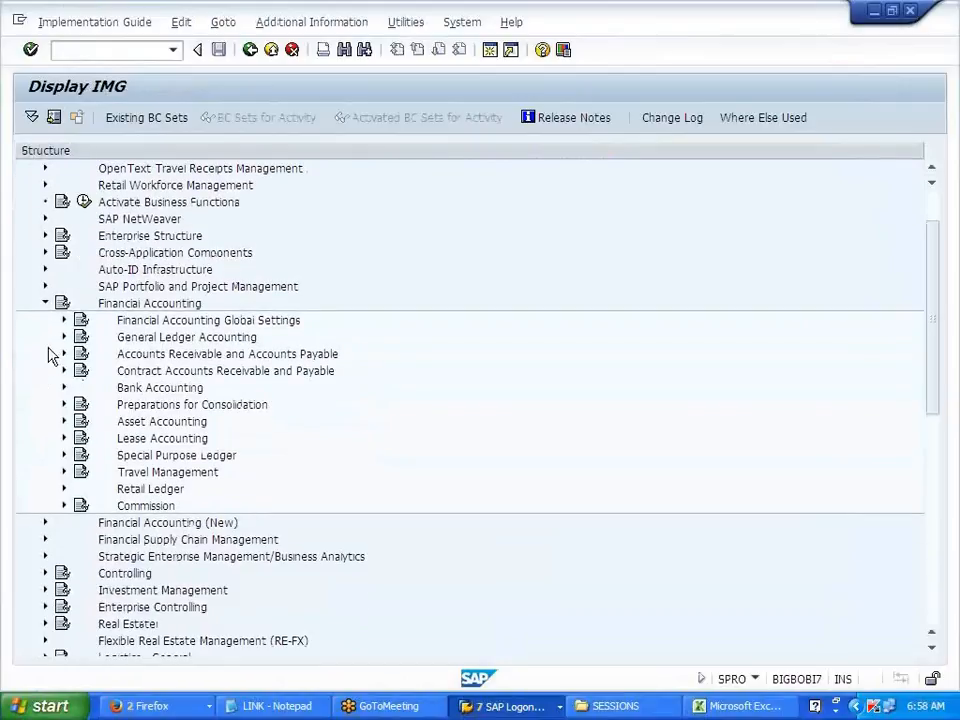
click(63, 338)
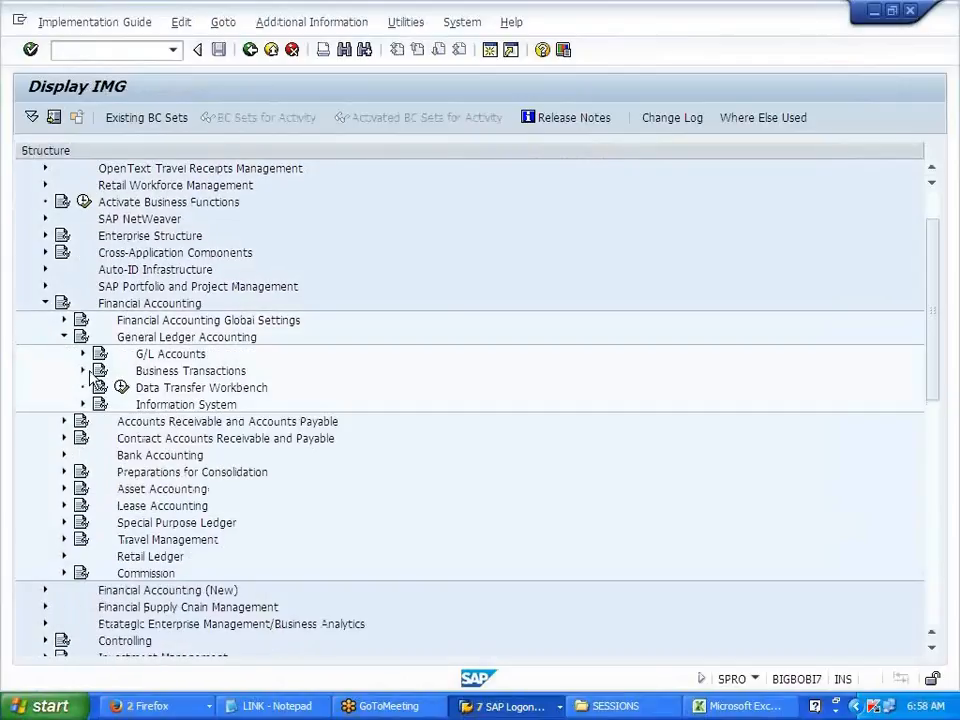
click(83, 371)
scroll(83, 377, down, 3)
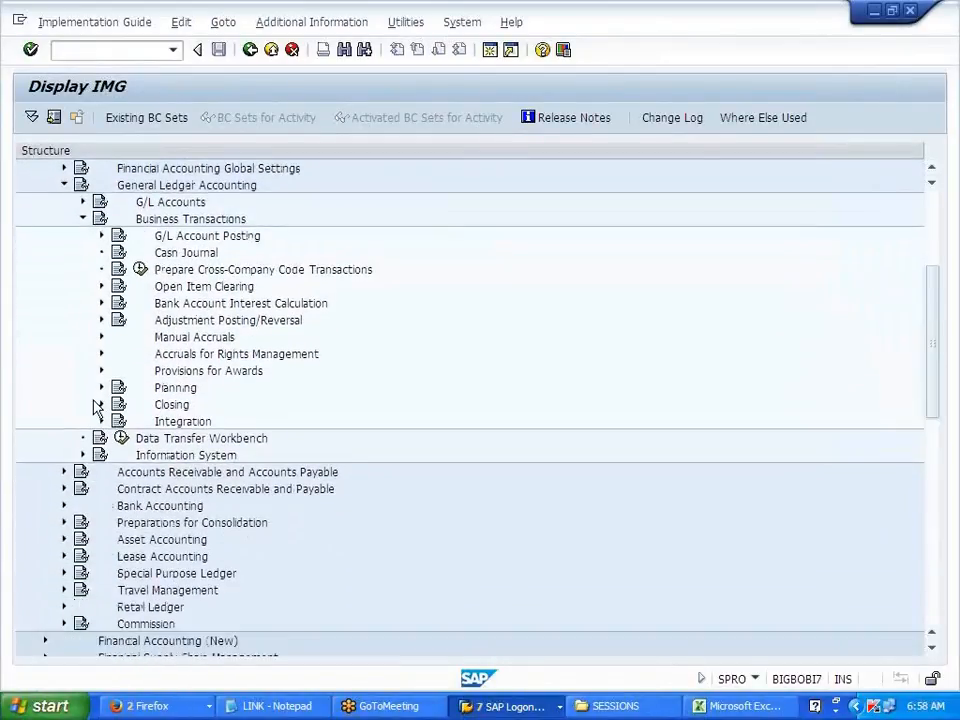
Under Closing > Valuate > Foreign Currency Valuation, execute Prepare Automatic Postings for Foreign Currency Valuation.
click(100, 404)
scroll(94, 407, down, 1)
scroll(94, 407, down, 1)
click(120, 337)
click(139, 371)
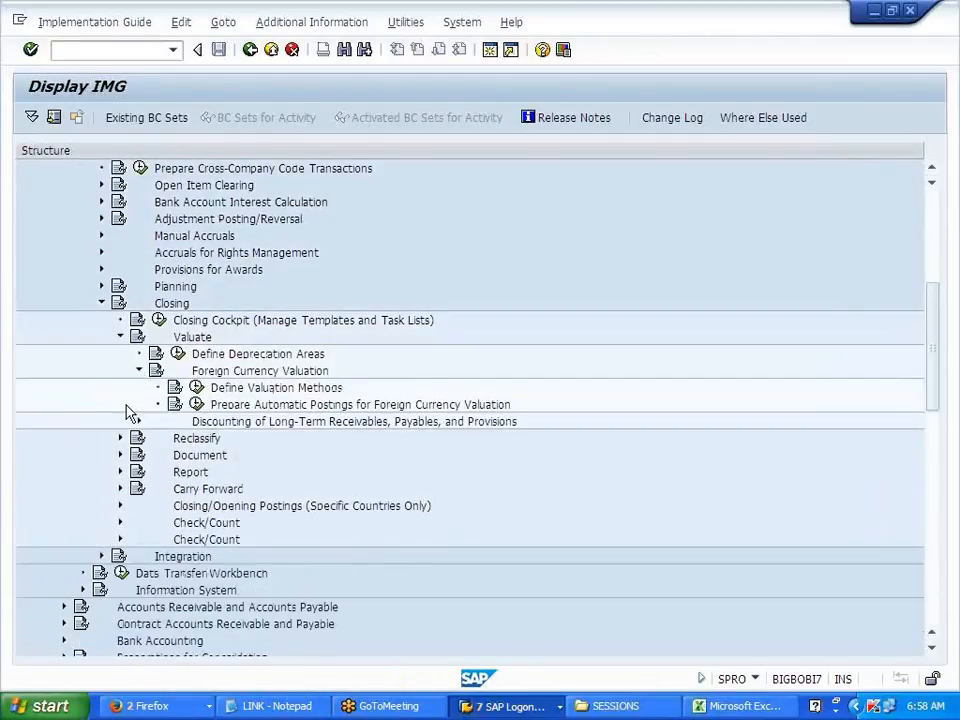
scroll(139, 402, down, 2)
click(281, 372)
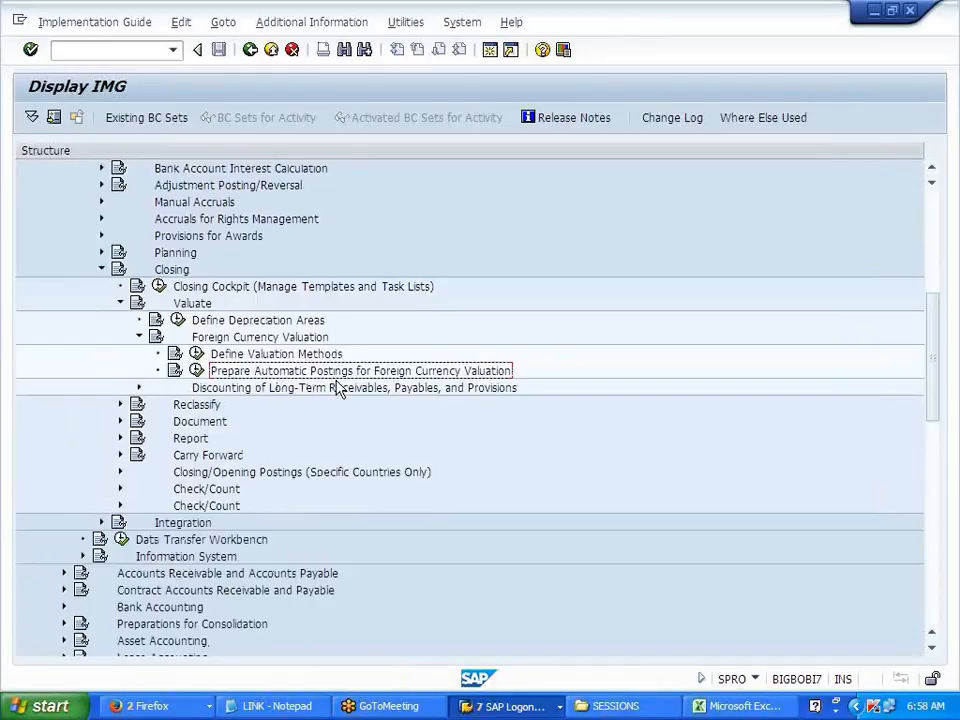
click(197, 371)
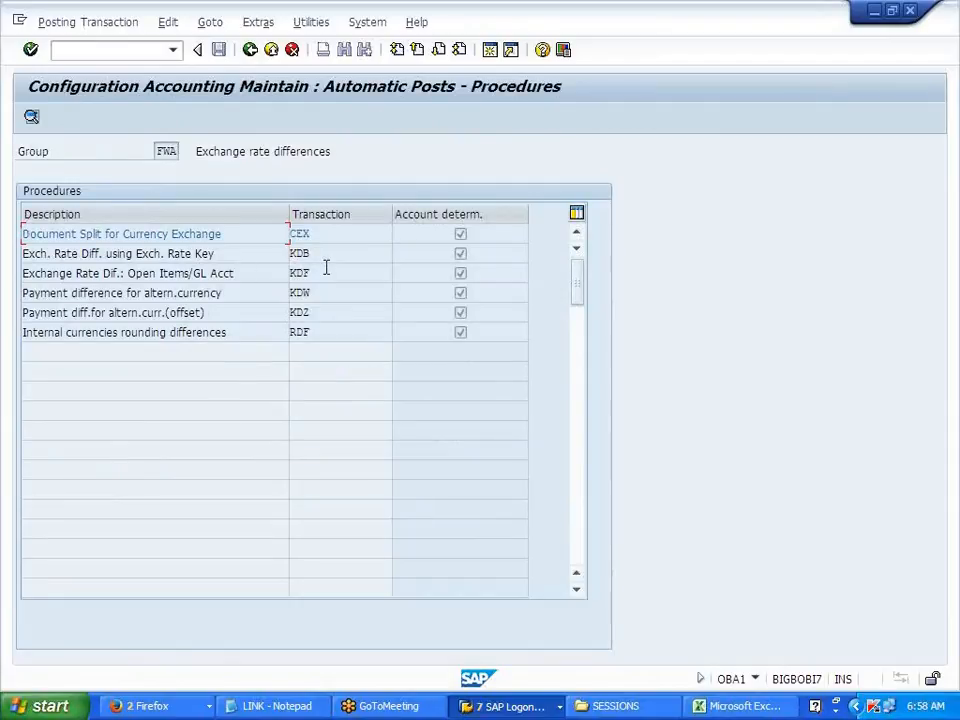
Open the Exchange Rate Dif.: Open Items/GL Acct procedure (KDF) for chart of accounts SW01.
drag(244, 272, 22, 277)
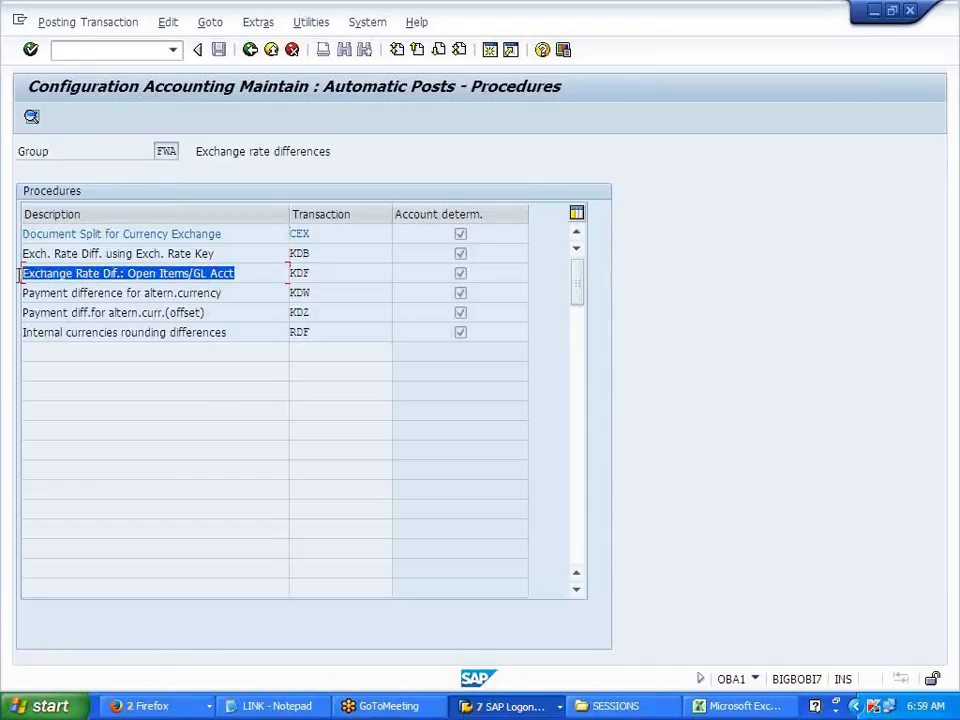
click(22, 276)
drag(315, 275, 281, 275)
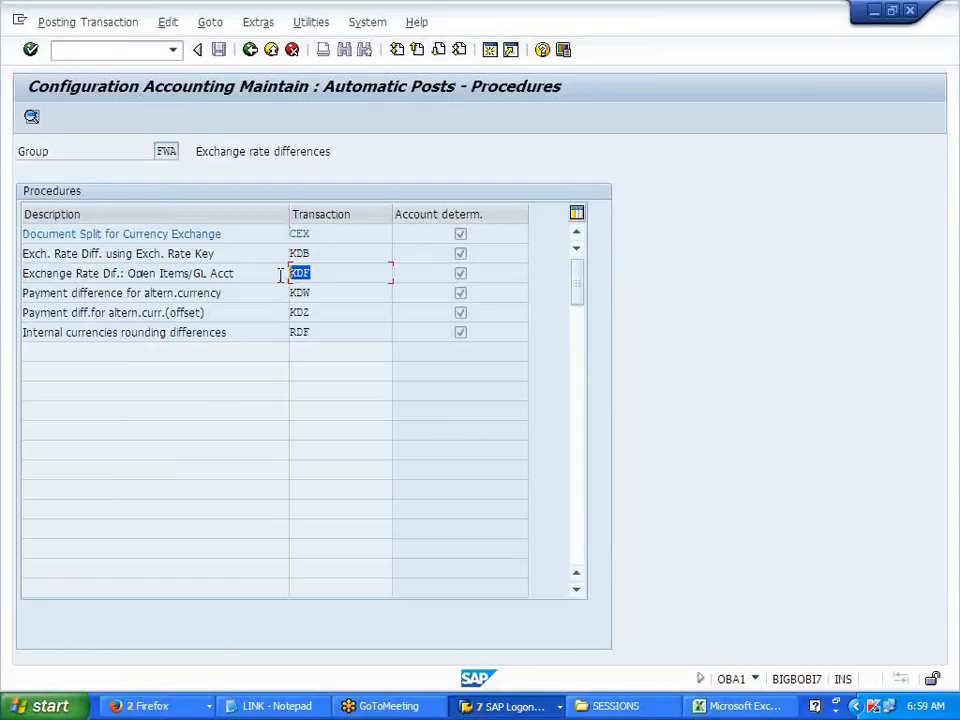
click(292, 275)
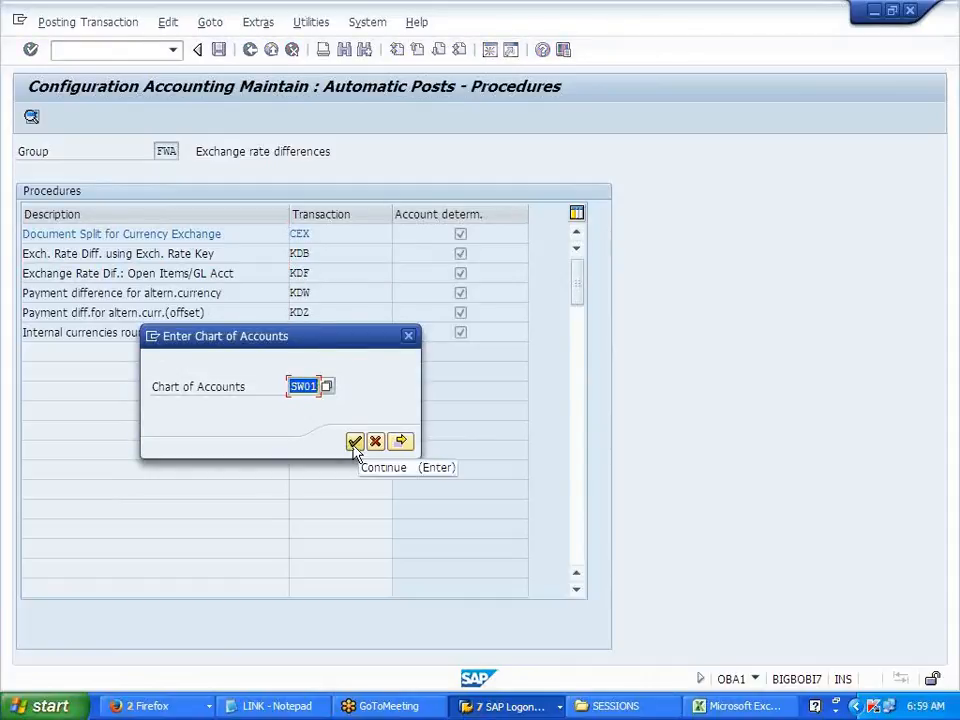
click(355, 443)
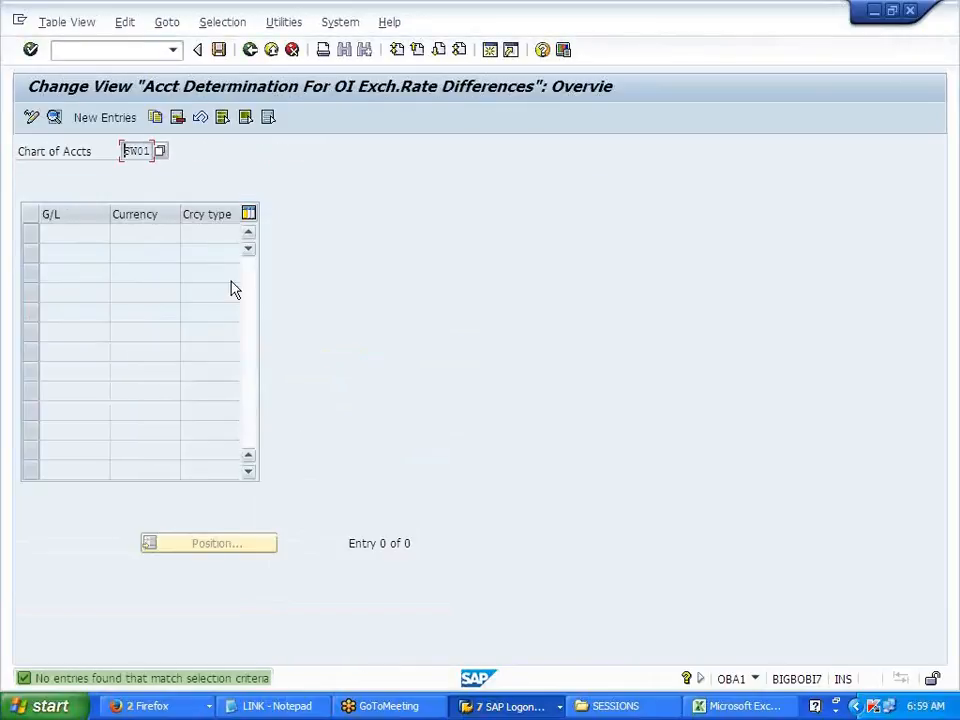
Create a new account determination entry for G/L account 102000, leaving currency and currency type blank.
click(105, 117)
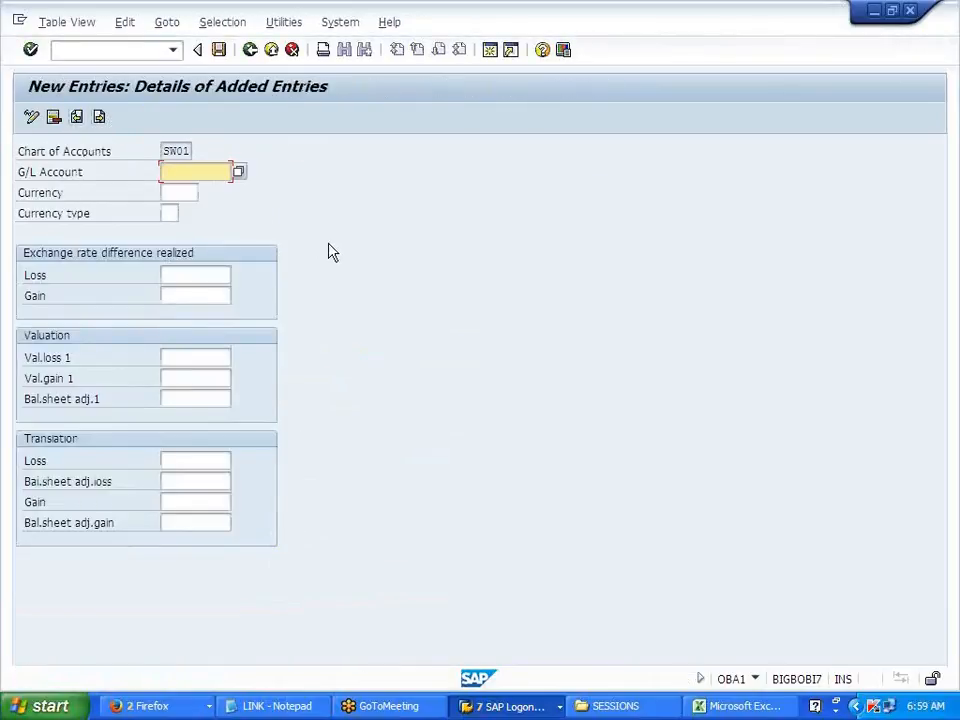
text(102000)
key(Tab)
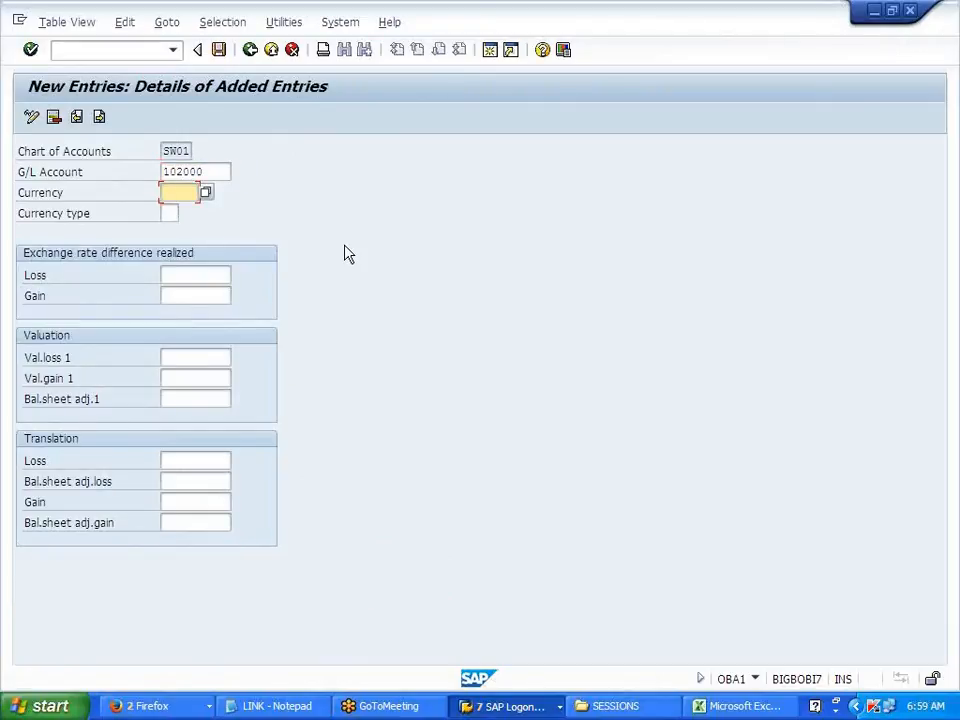
text(USD)
key(BackSpace)
key(BackSpace)
key(BackSpace)
key(Tab)
key(Tab)
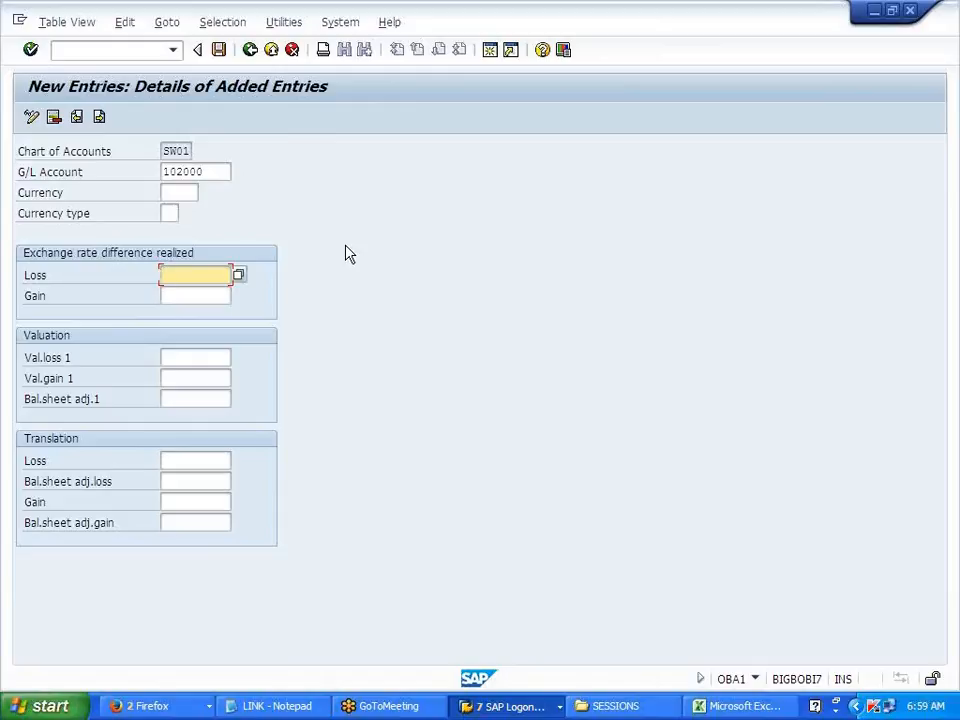
Set the realized exchange rate difference accounts to 400025 for loss and 300025 for gain.
text(400025)
key(Tab)
text(300025)
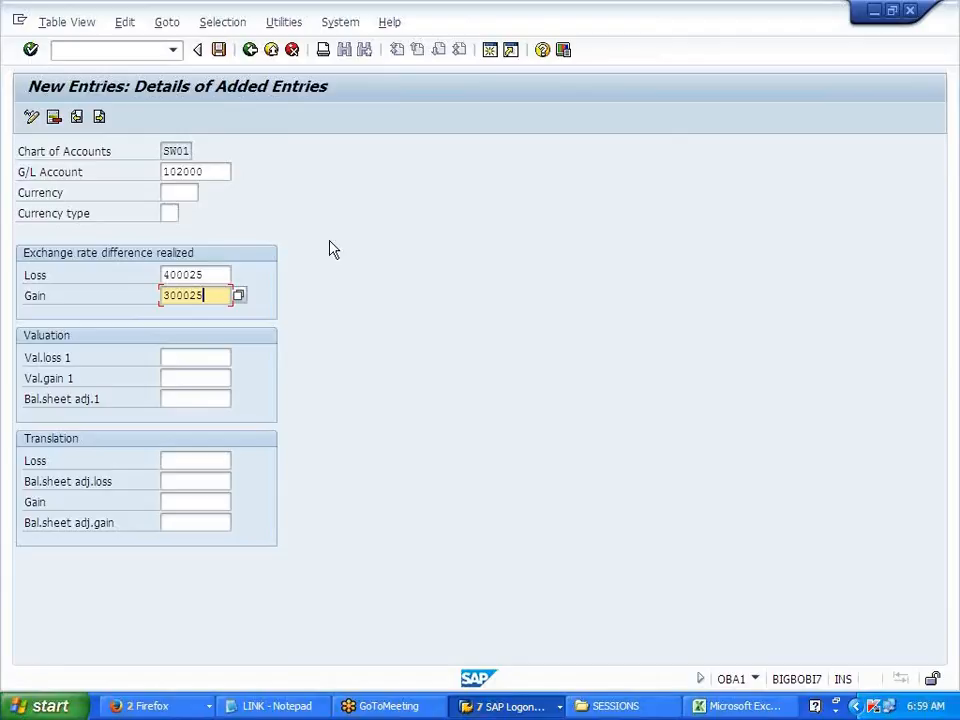
click(30, 280)
drag(28, 282, 62, 298)
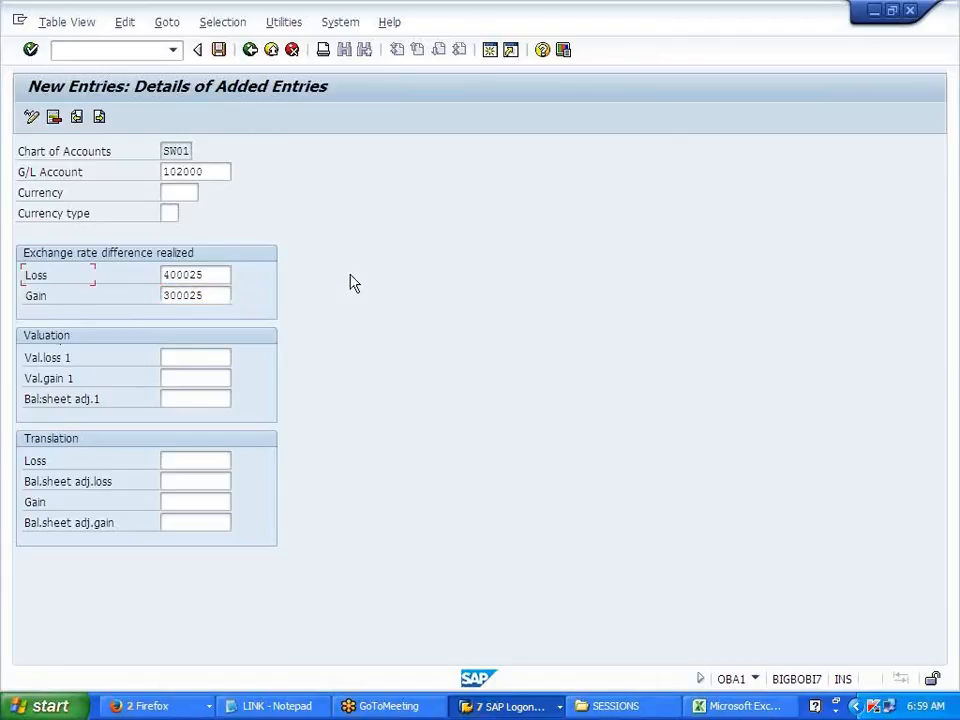
Save the account determination entry under customizing request DEVK900125 and return to the Implementation Guide.
key(Return)
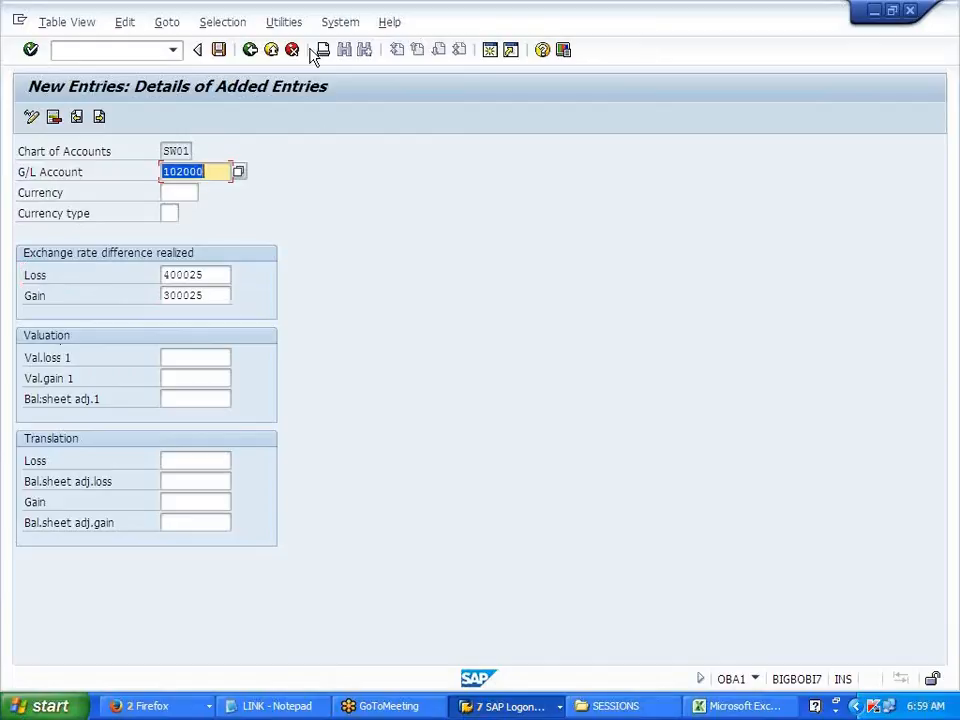
click(219, 50)
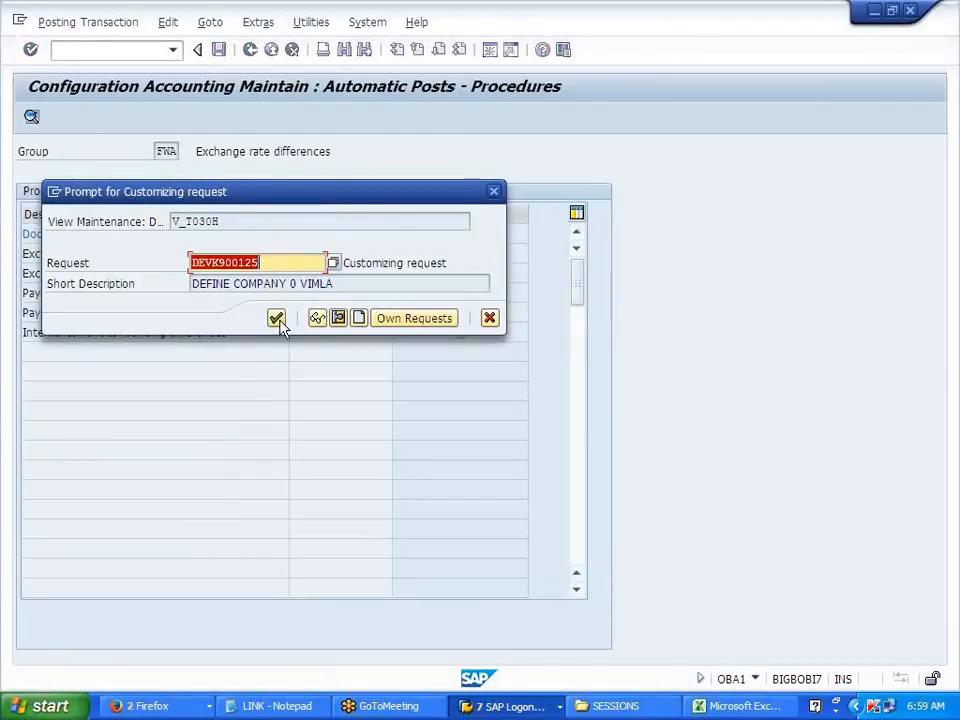
click(276, 318)
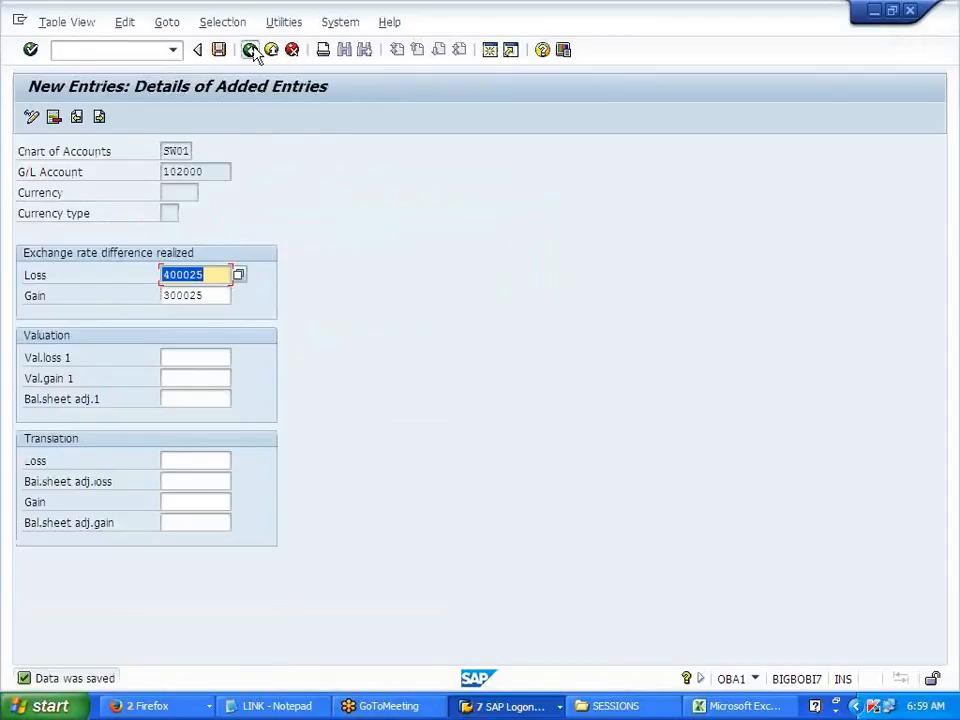
click(250, 50)
click(250, 50)
click(250, 50)
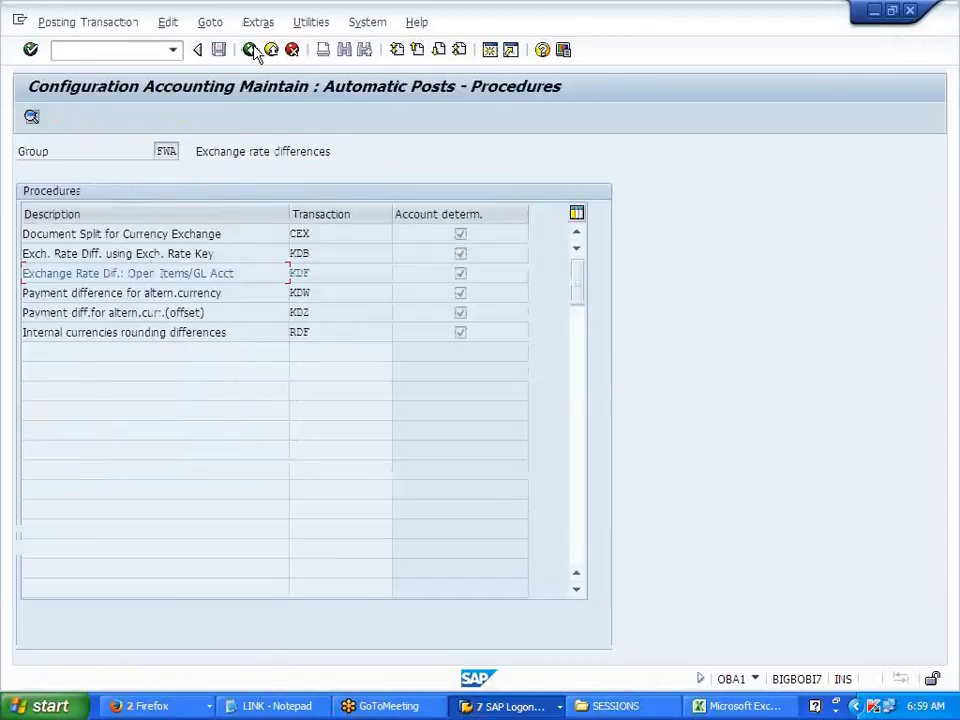
click(250, 50)
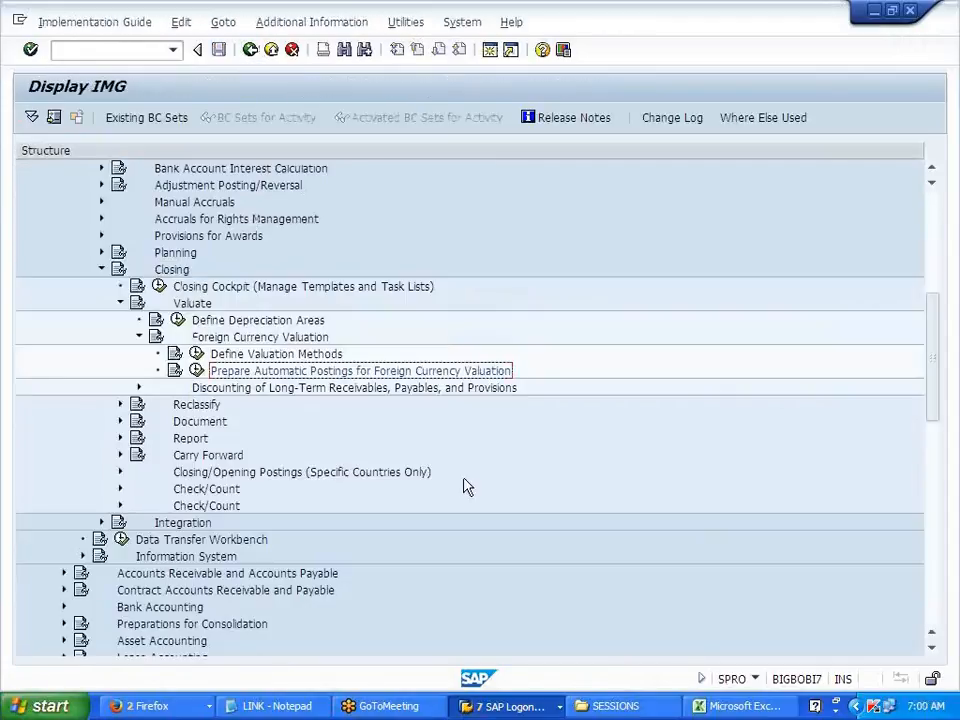
Go to the help for message F5063, follow its Proceed link, return from the procedures list and close the help.
click(515, 706)
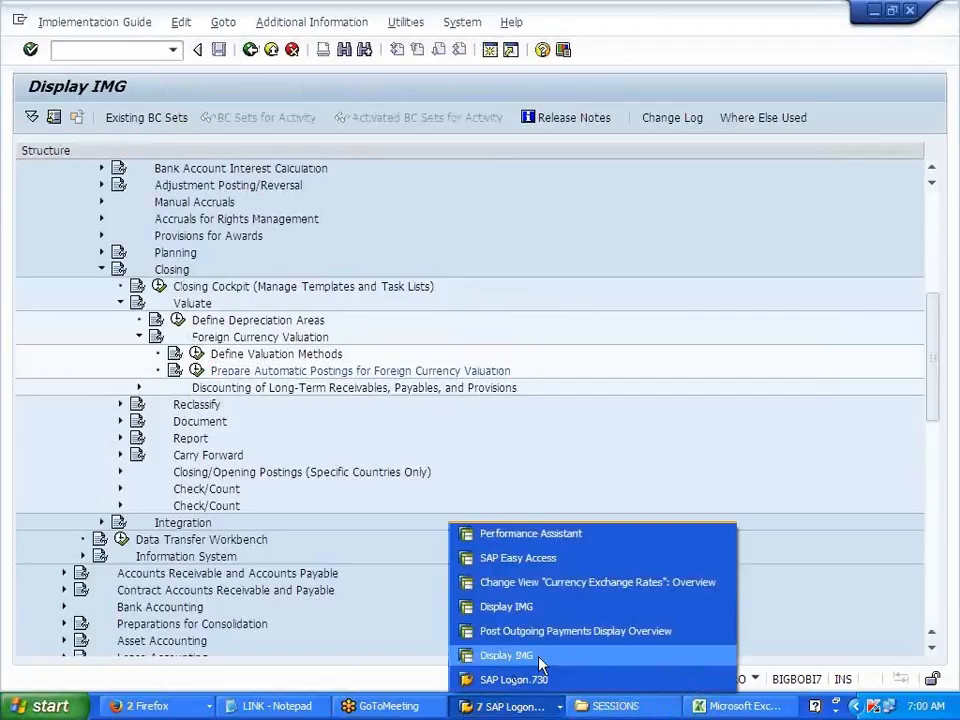
click(575, 543)
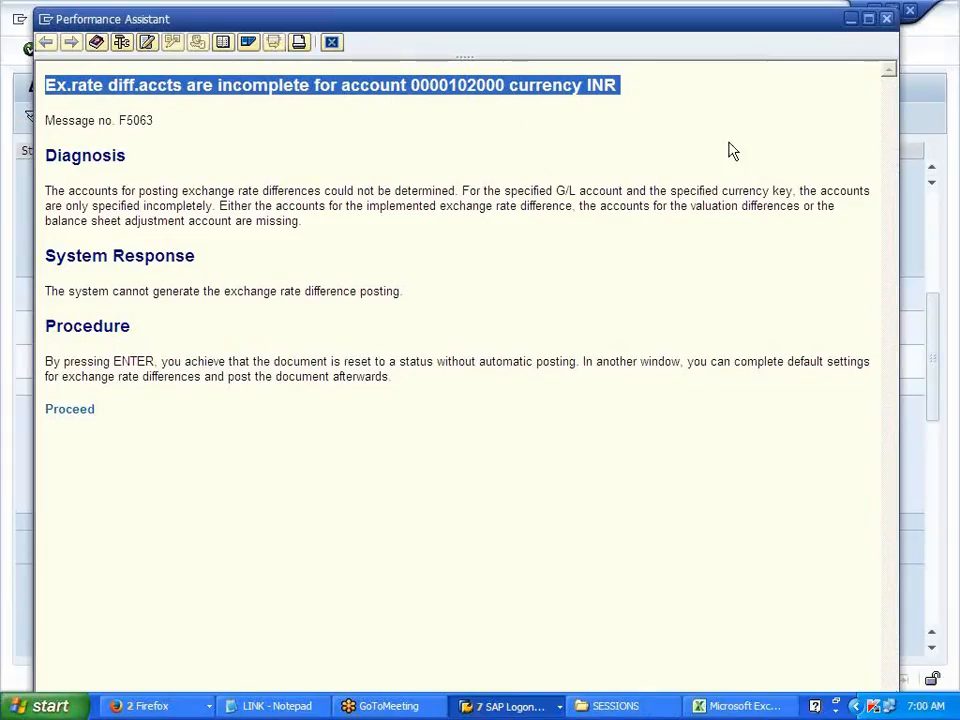
click(79, 412)
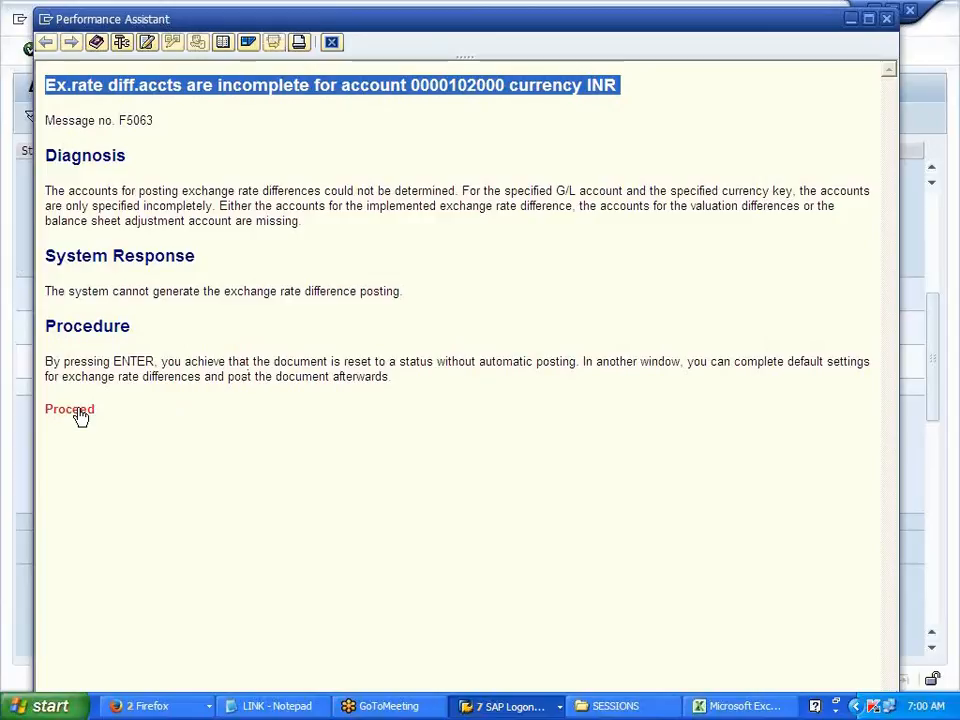
click(79, 413)
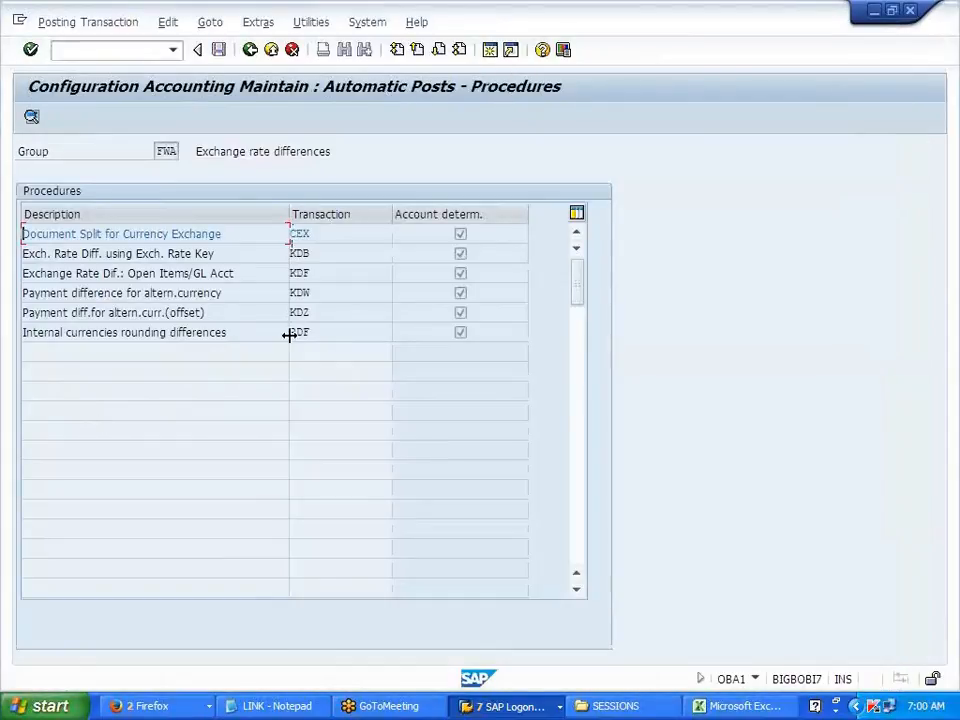
click(250, 52)
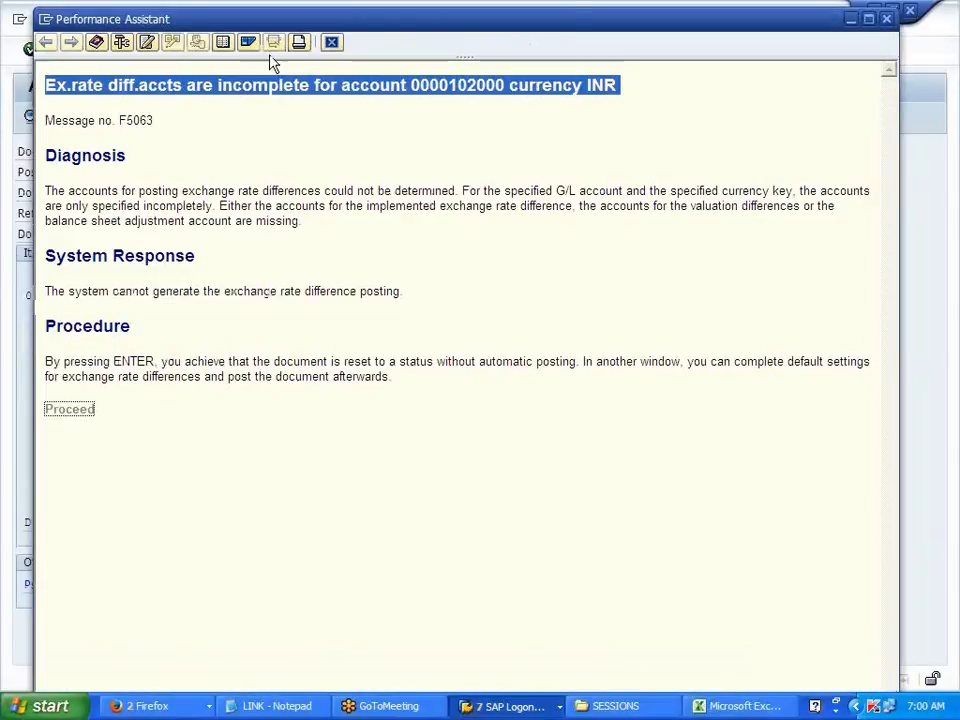
click(887, 20)
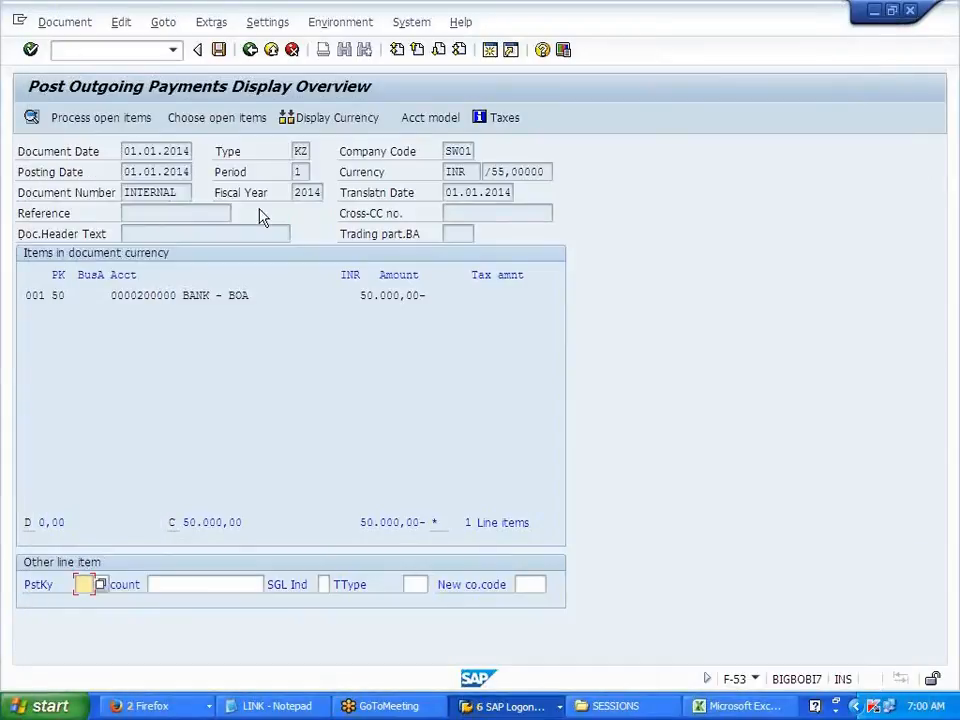
Simulate the outgoing payment document.
click(75, 28)
click(84, 107)
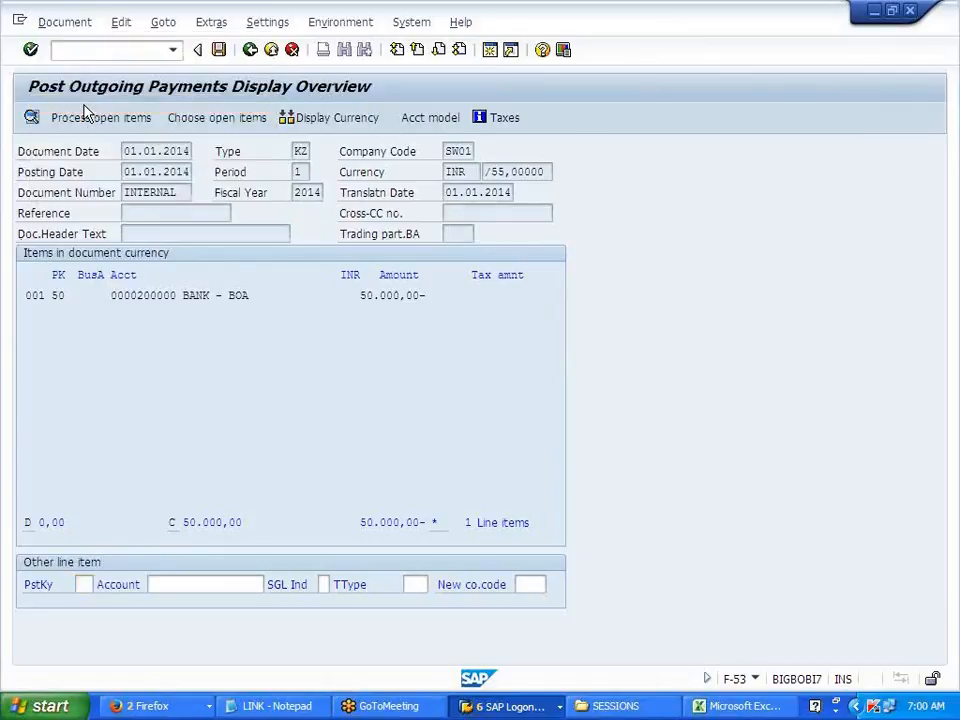
click(60, 24)
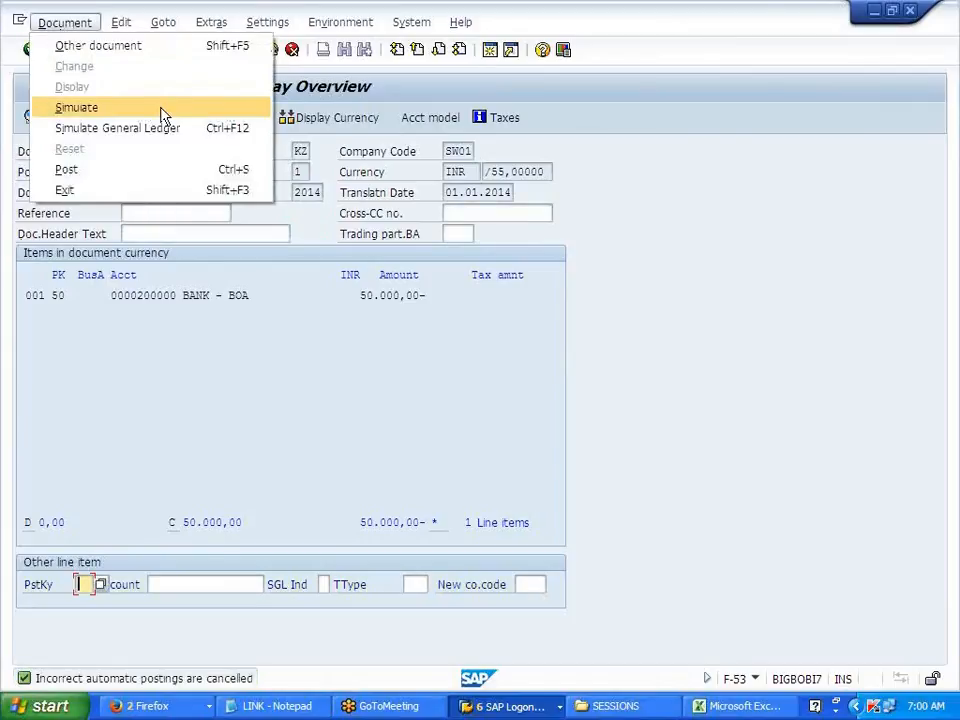
click(163, 108)
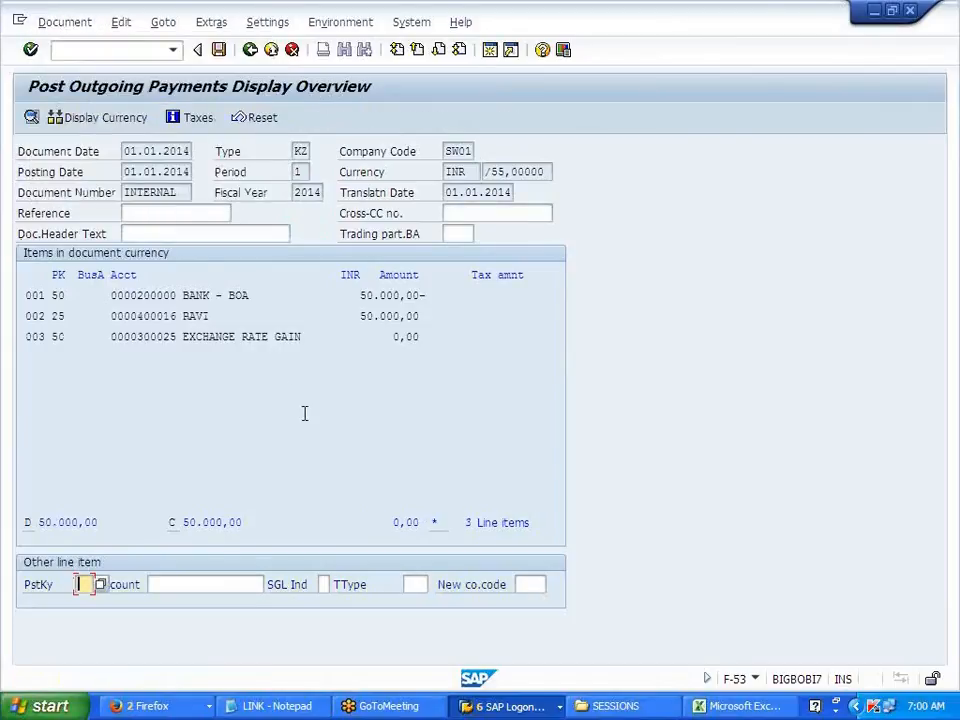
Examine the simulated payment's exchange rate, exchange rate gain line and amounts in document currency and in local currency.
drag(182, 336, 302, 336)
key(ctrl+c)
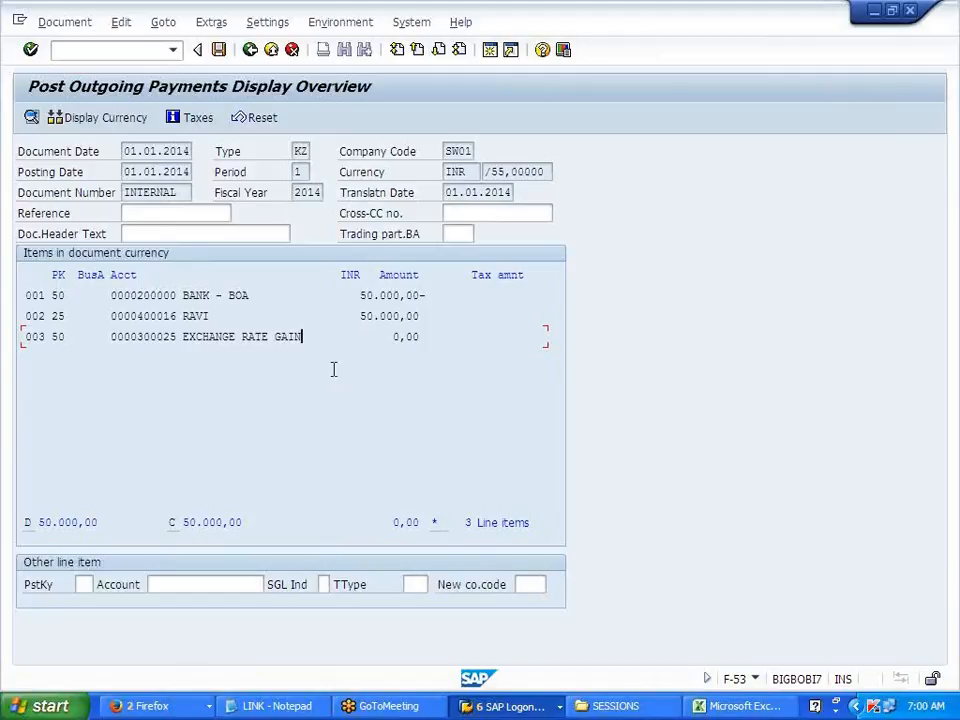
drag(506, 172, 486, 172)
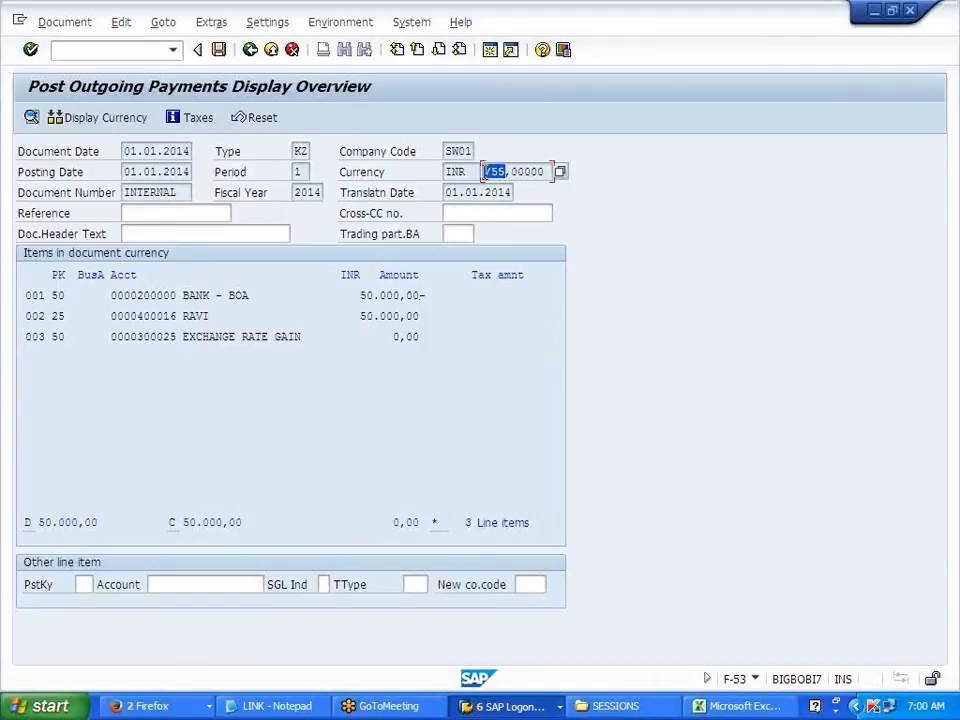
drag(375, 338, 427, 340)
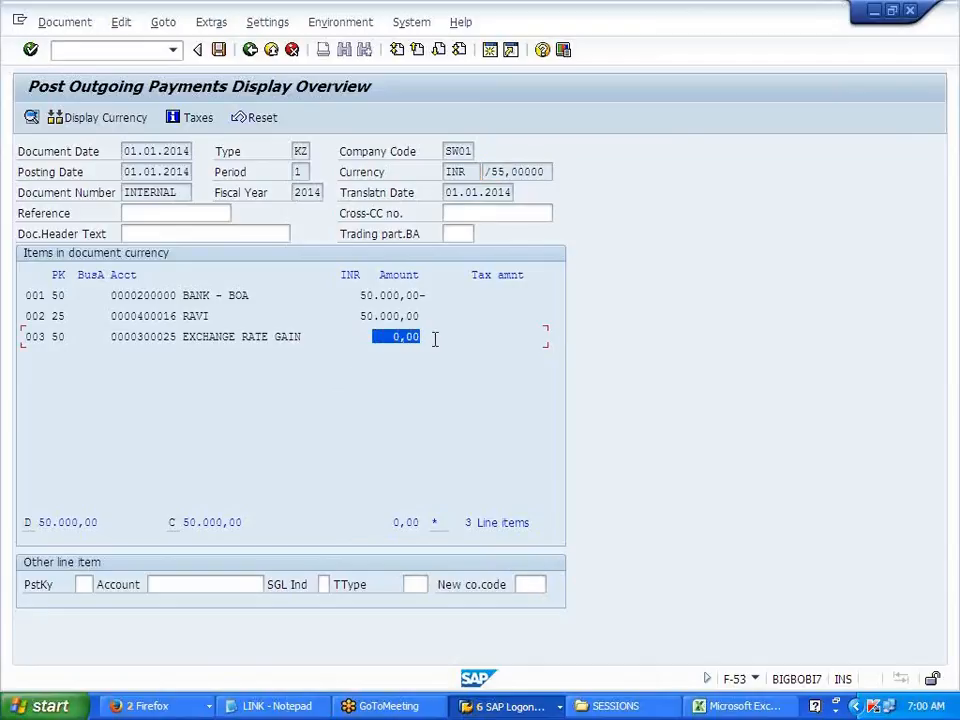
click(435, 339)
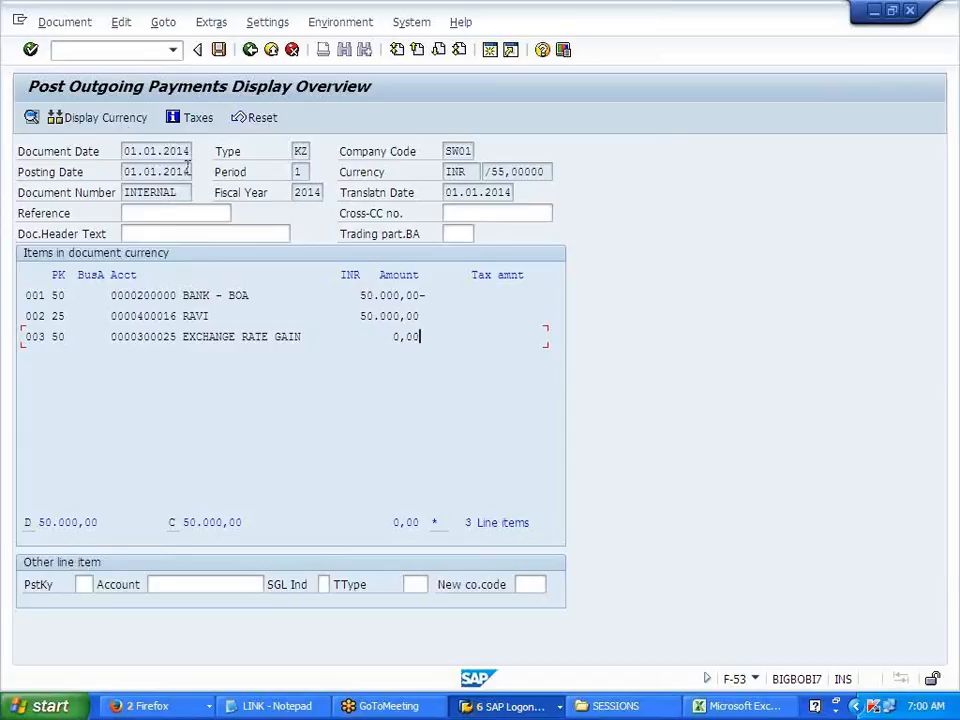
drag(358, 295, 456, 328)
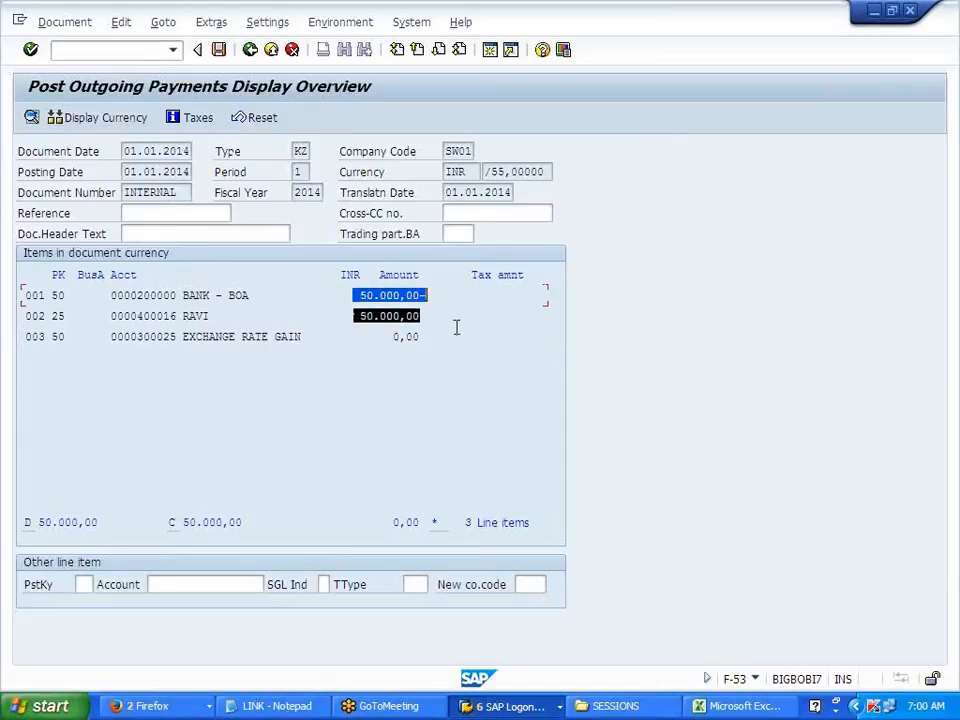
click(456, 328)
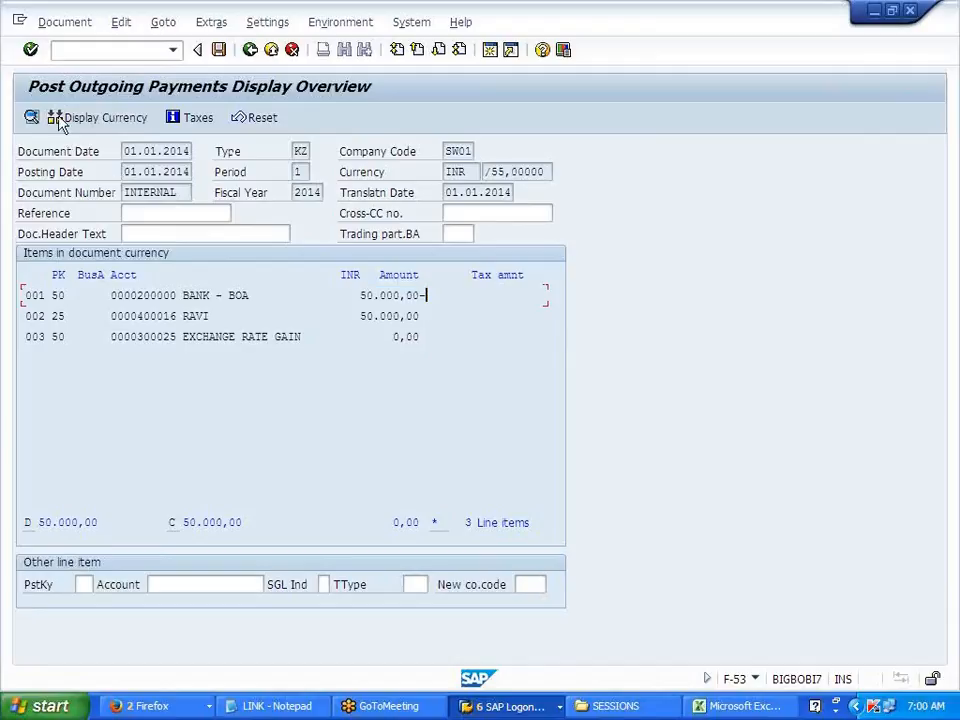
click(113, 124)
drag(384, 343, 448, 343)
click(449, 345)
click(452, 375)
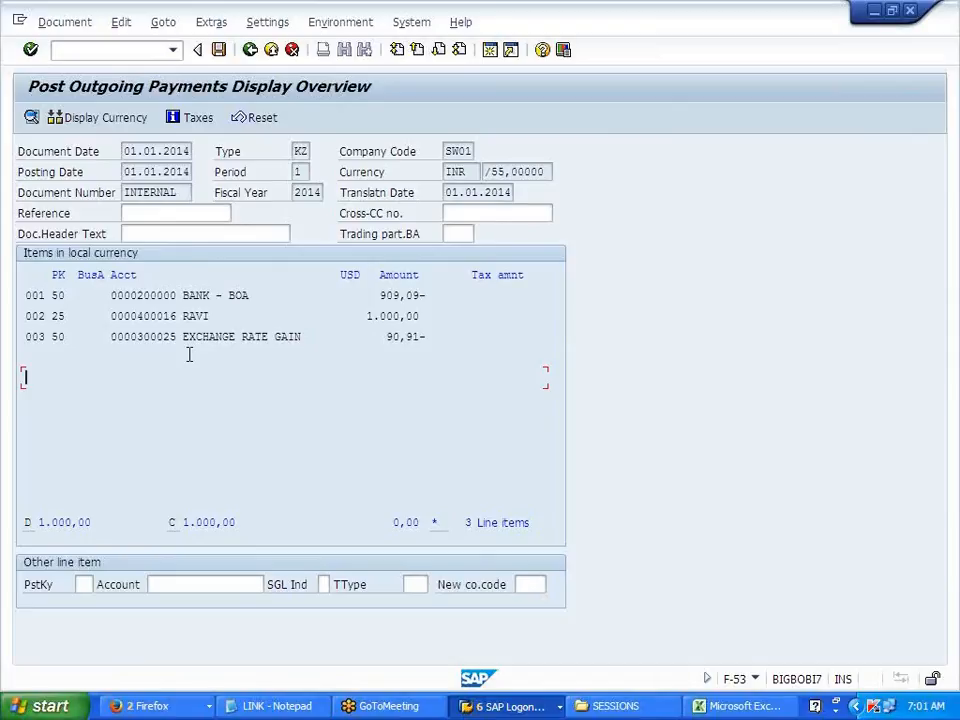
Abandon the simulated payment and start a new outgoing payment with transaction F-53.
click(113, 50)
text(/NF-43)
key(BackSpace)
key(BackSpace)
text(53)
key(Return)
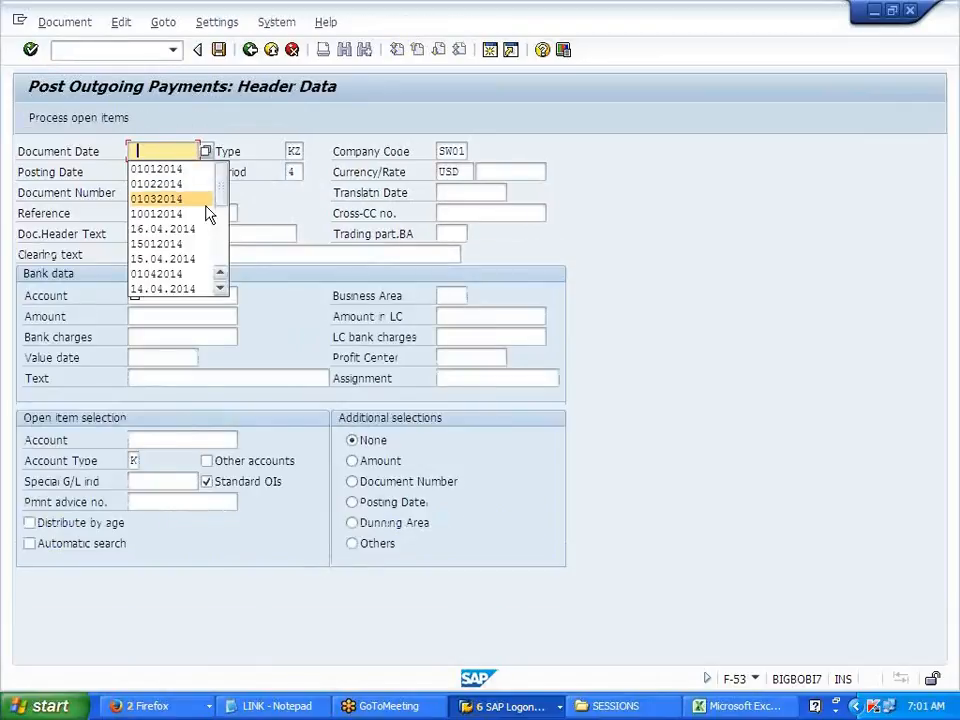
Set the payment's document and posting dates to 01012014 and the exchange rate to /45.
click(174, 171)
key(Tab)
key(Tab)
key(Tab)
click(172, 189)
key(Tab)
key(Tab)
key(Tab)
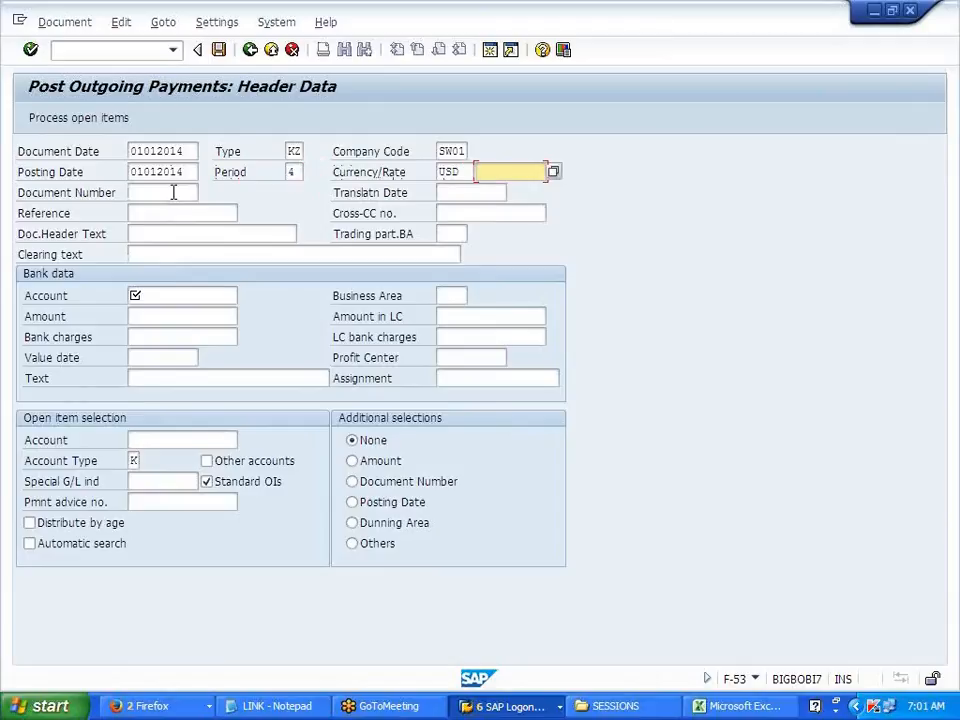
text(/)
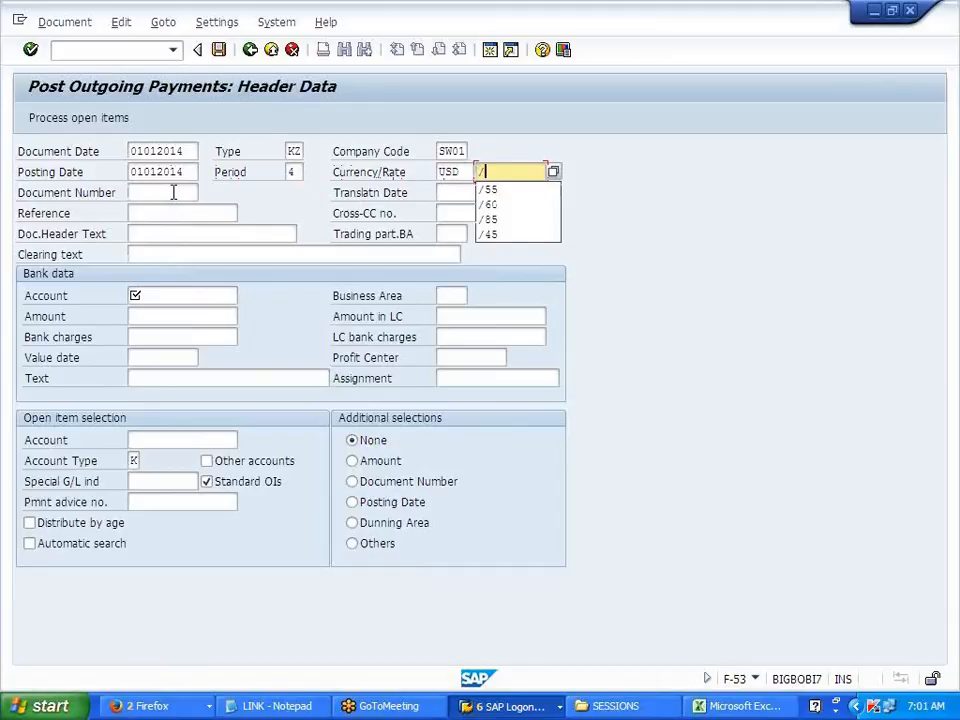
text(53)
key(BackSpace)
key(BackSpace)
text(45)
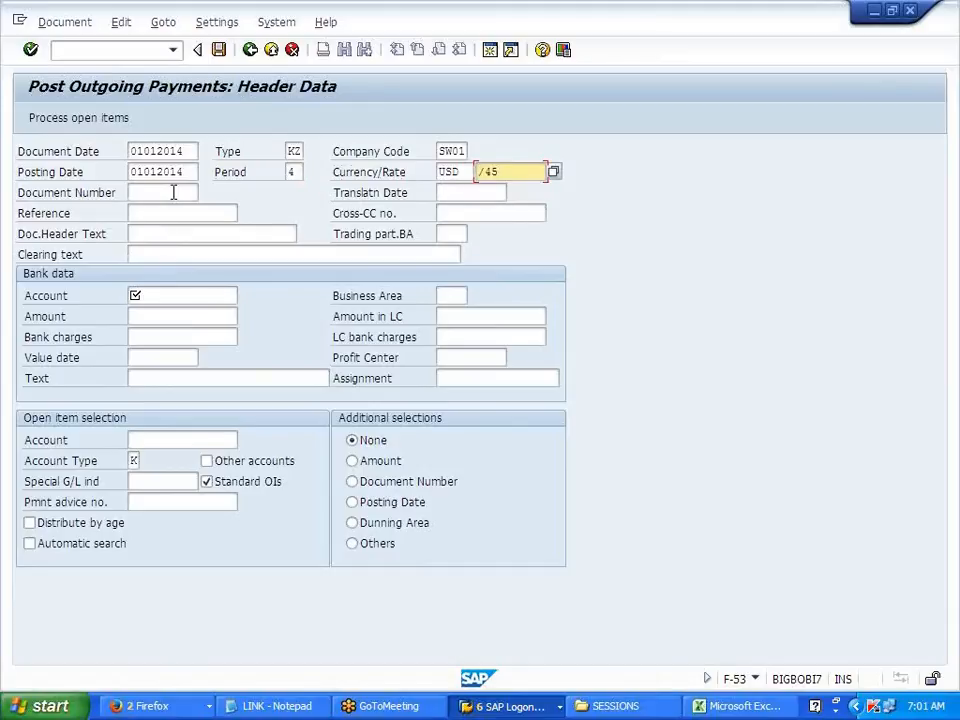
Enter bank account 200000 with an amount of 50000 and change the payment currency to INR.
click(155, 296)
click(150, 313)
click(140, 316)
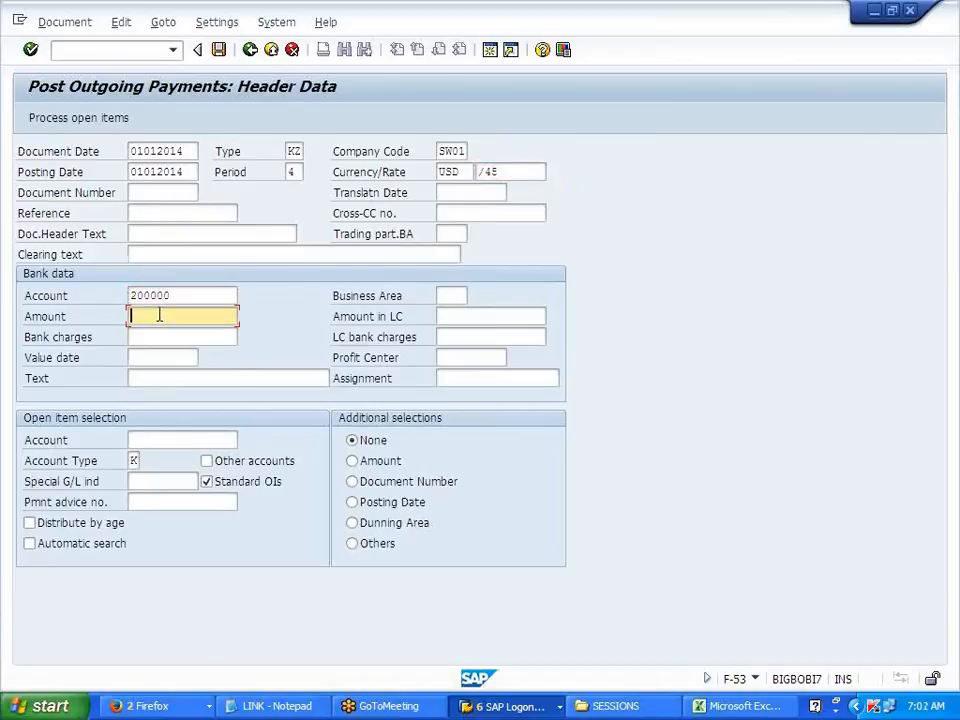
click(150, 333)
double_click(454, 172)
key(BackSpace)
text(INR)
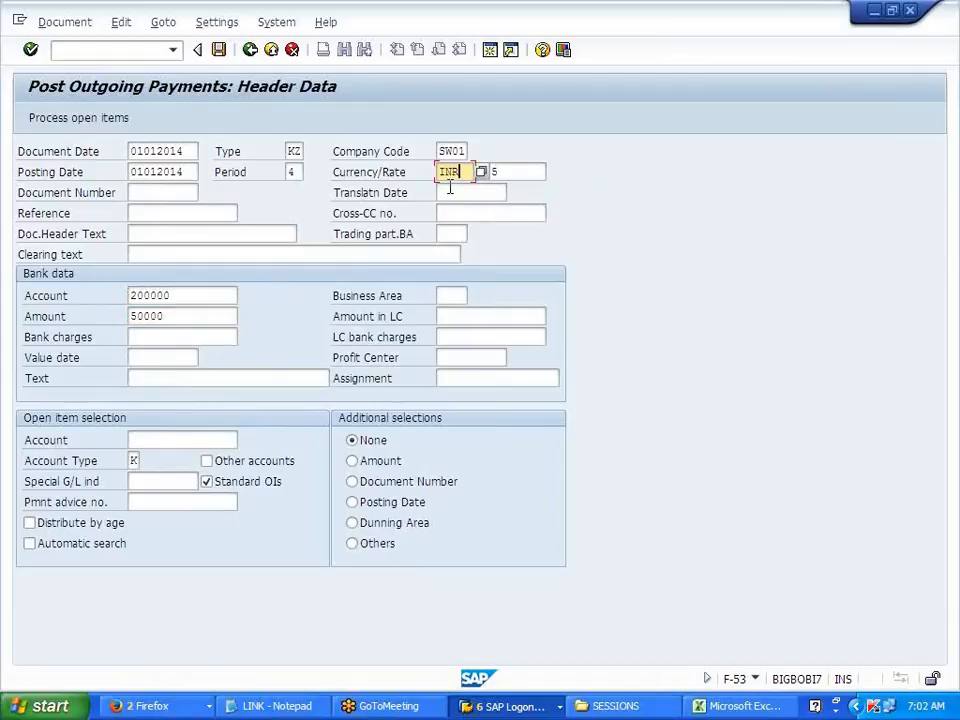
Set the value date to 01012014, select the vendor's account for the open items and continue to open item processing.
click(148, 358)
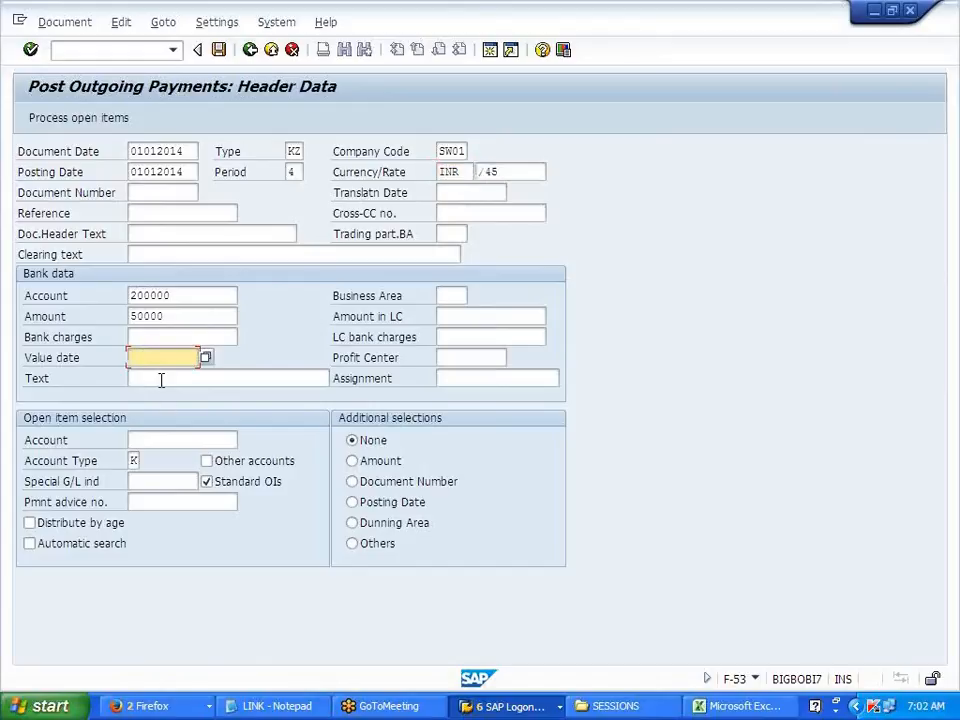
double_click(128, 171)
key(ctrl+c)
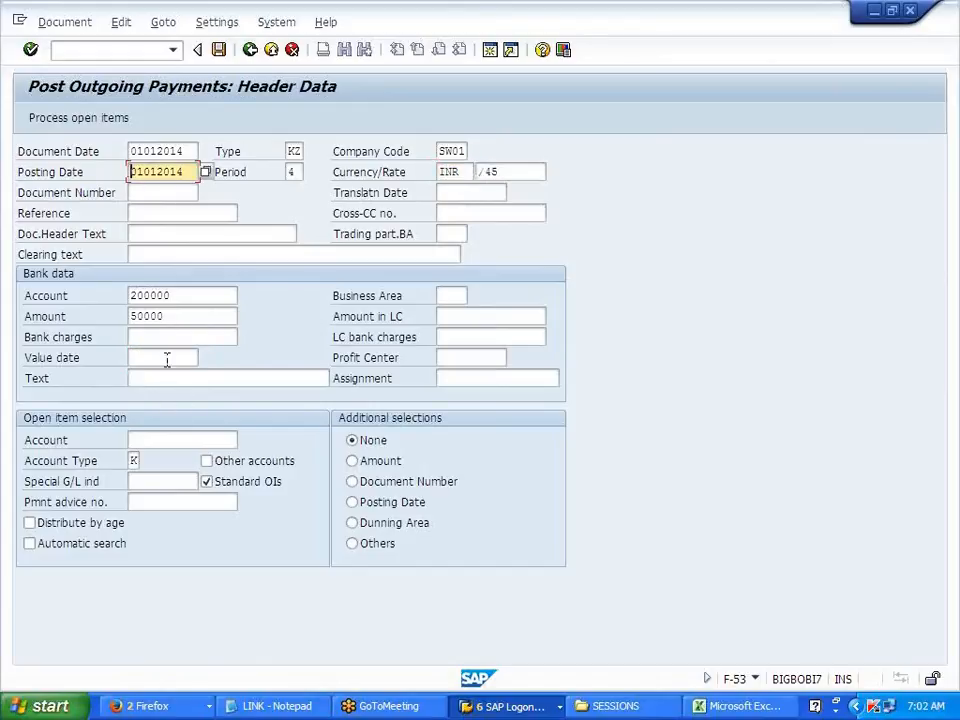
click(150, 357)
key(ctrl+v)
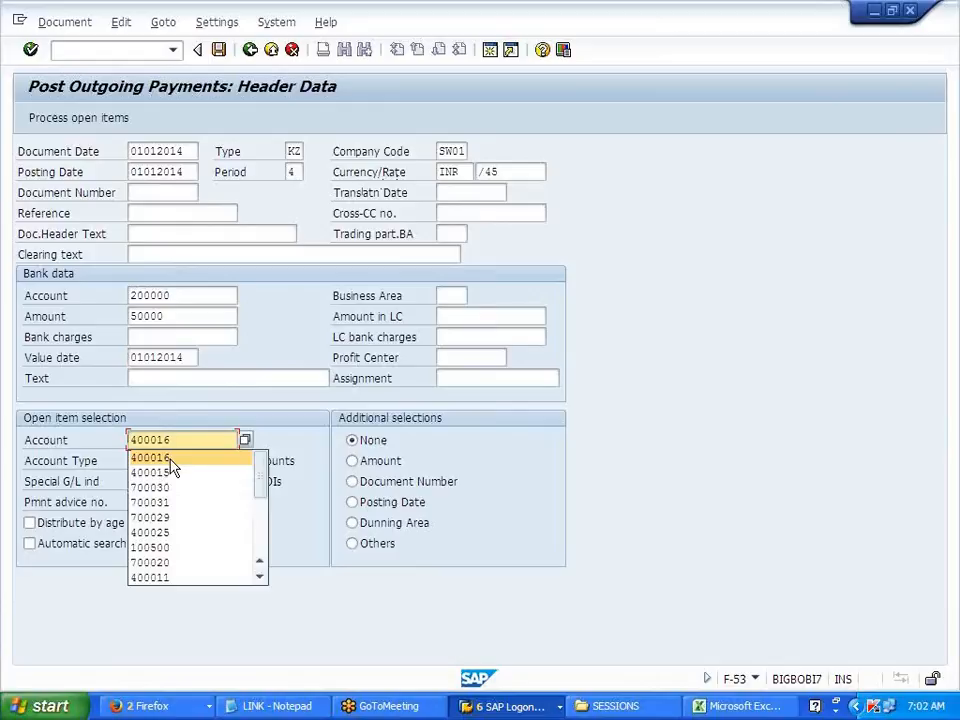
click(172, 460)
key(Return)
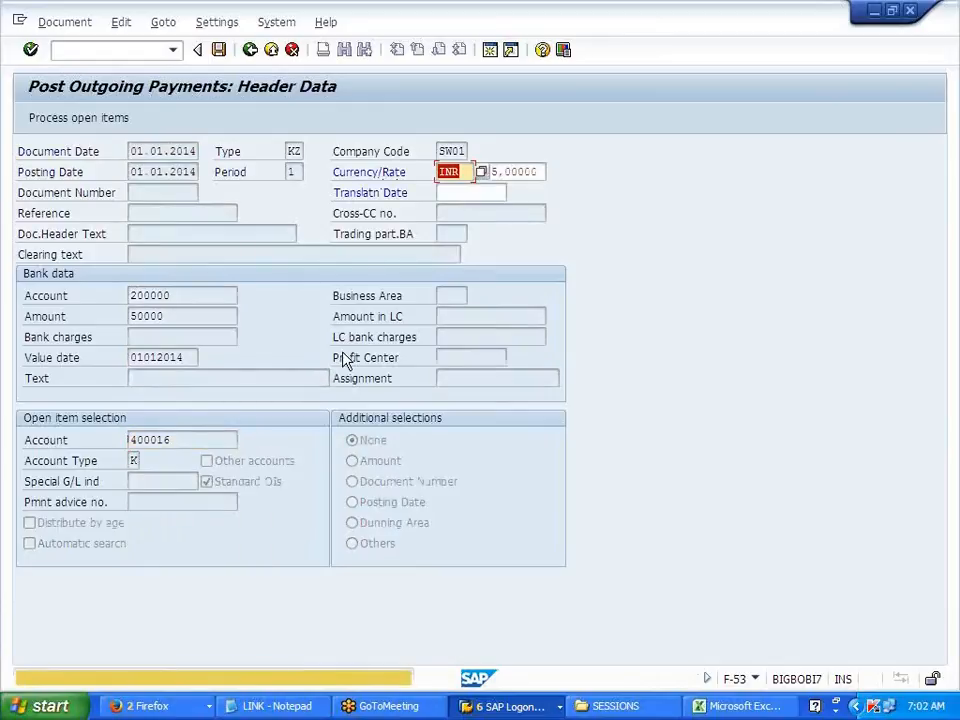
key(Return)
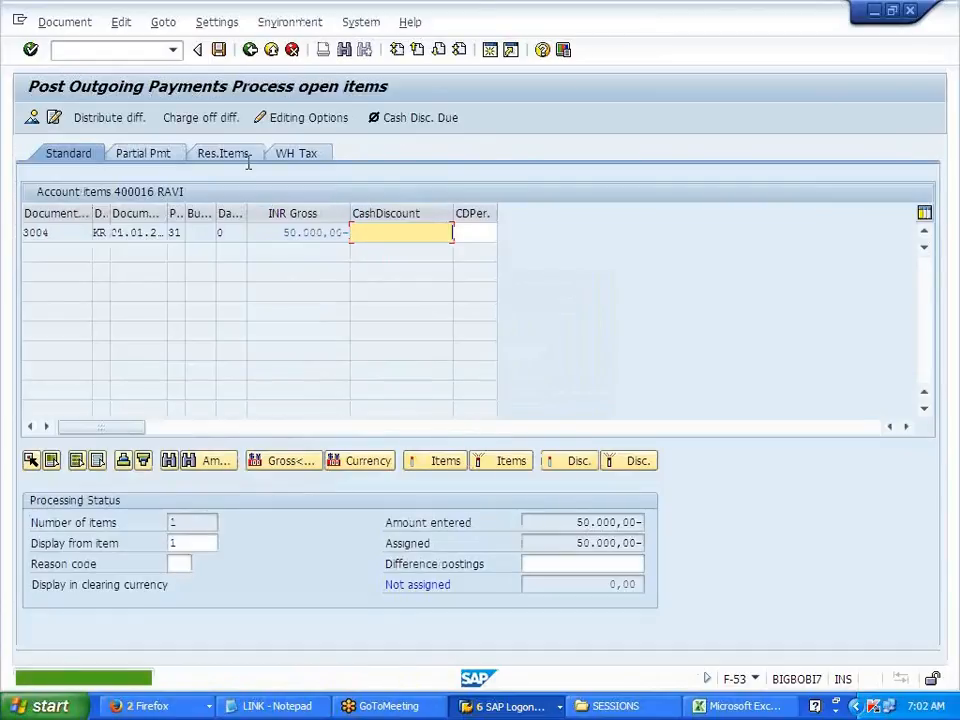
Simulate the payment at rate /45 and display its line items, including the exchange rate loss, in local currency.
click(64, 22)
click(83, 67)
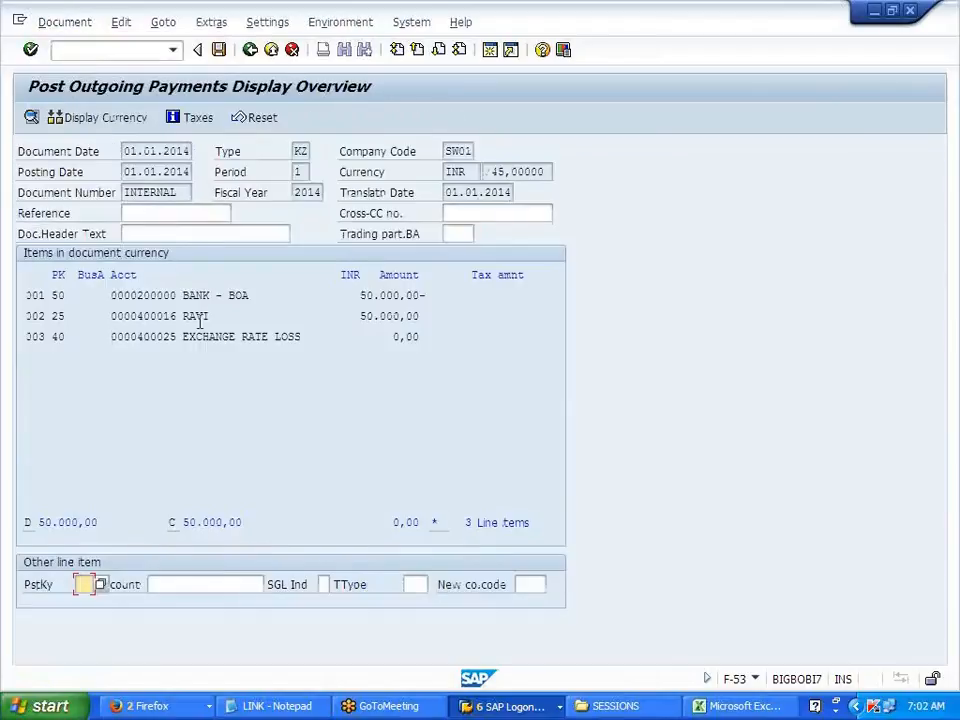
drag(305, 337, 177, 337)
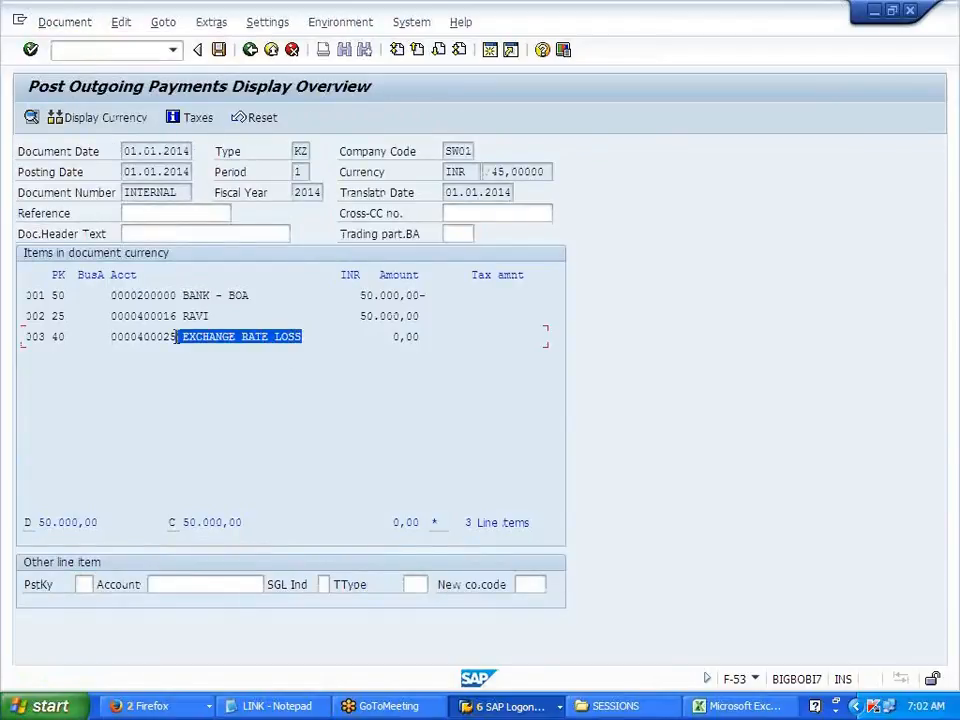
click(105, 118)
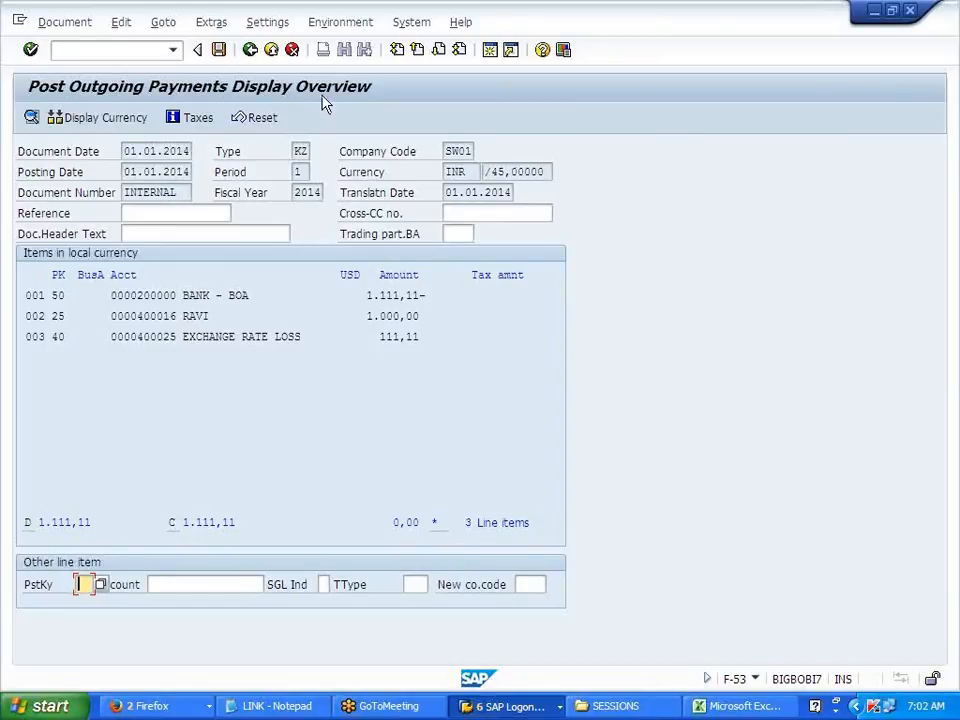
Leave the simulated payment without posting it and switch to the currency exchange rates table.
click(257, 55)
click(300, 394)
click(490, 706)
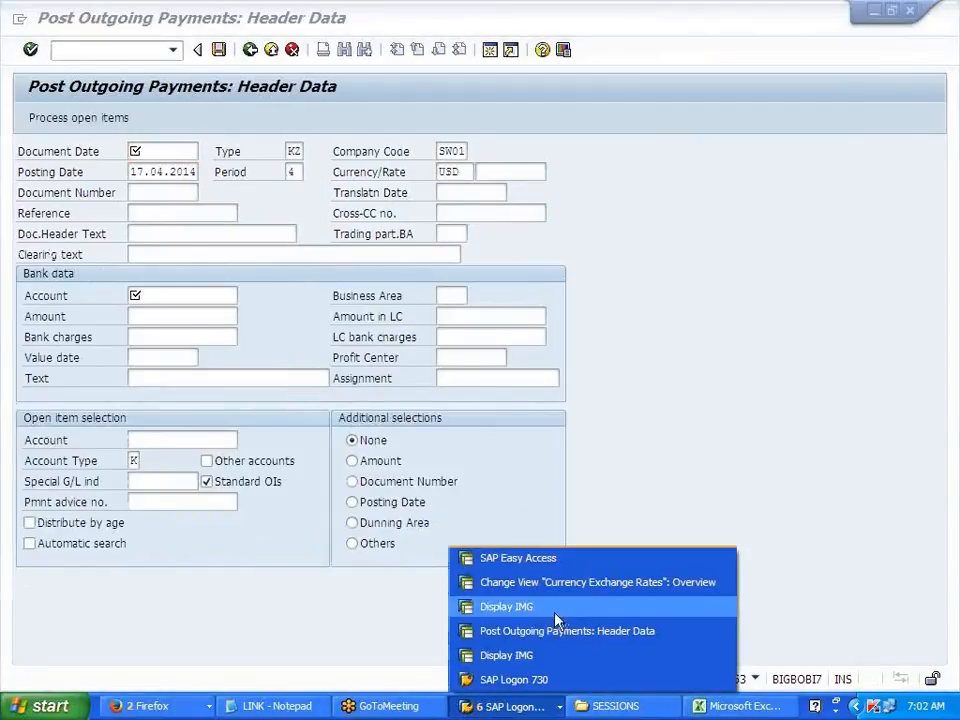
click(575, 585)
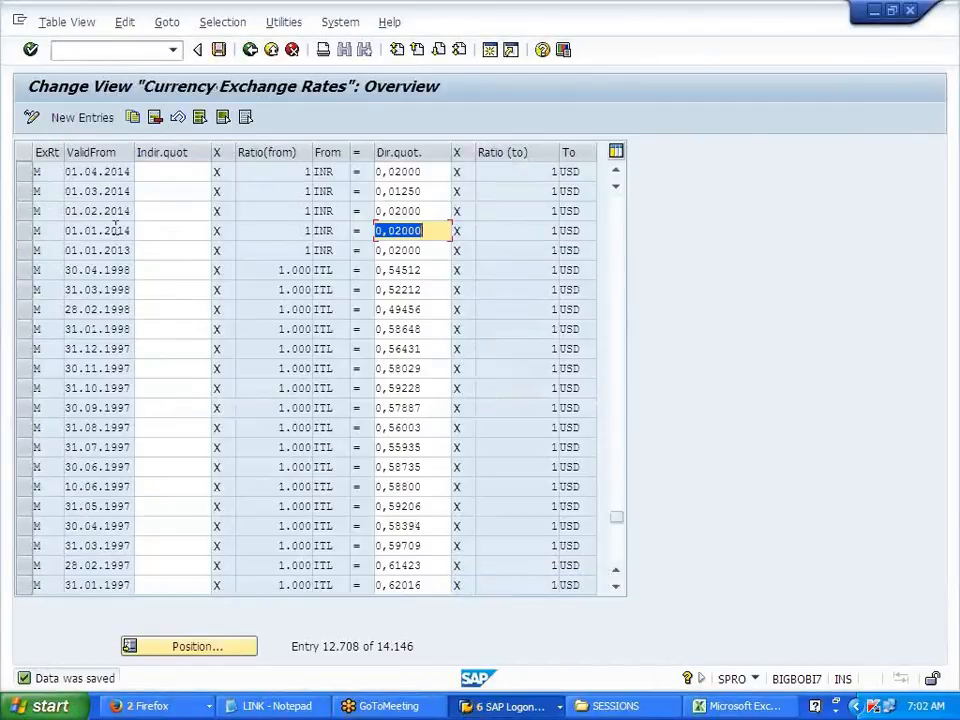
Replace the direct quotation of the INR-to-USD rate valid from 01.01.2014 with an indirect quotation of 45 and save.
key(Delete)
click(379, 229)
click(183, 228)
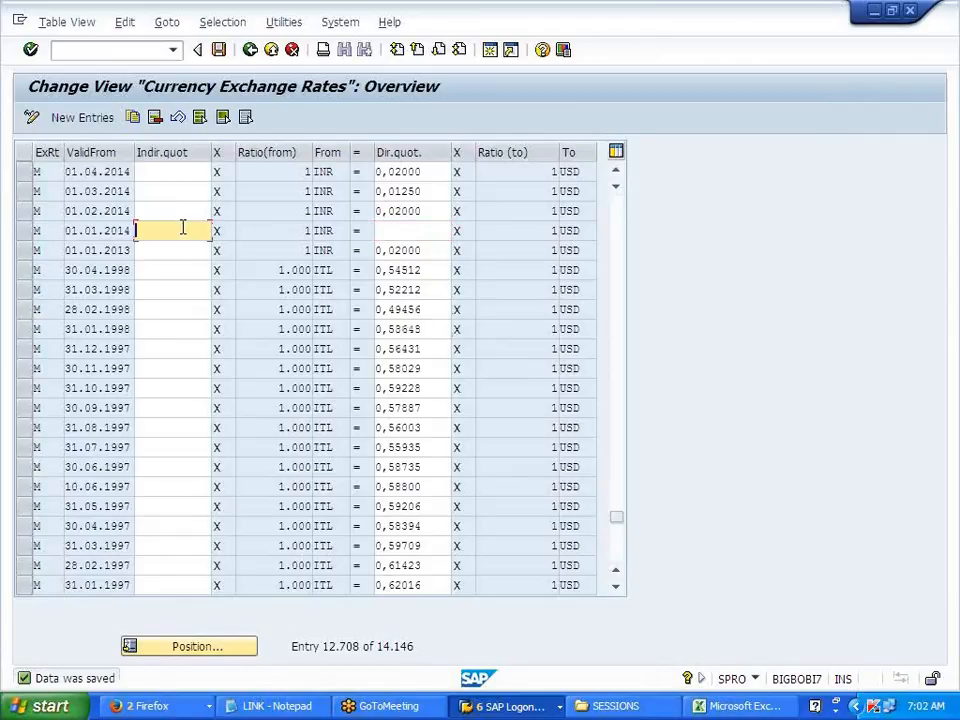
text(45)
key(Return)
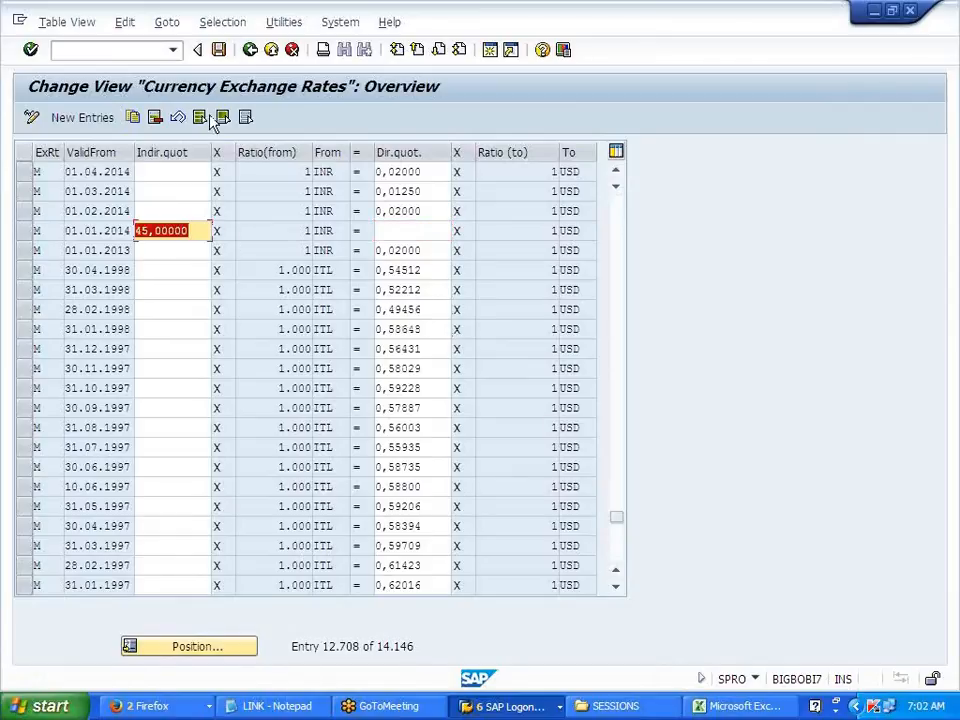
click(219, 50)
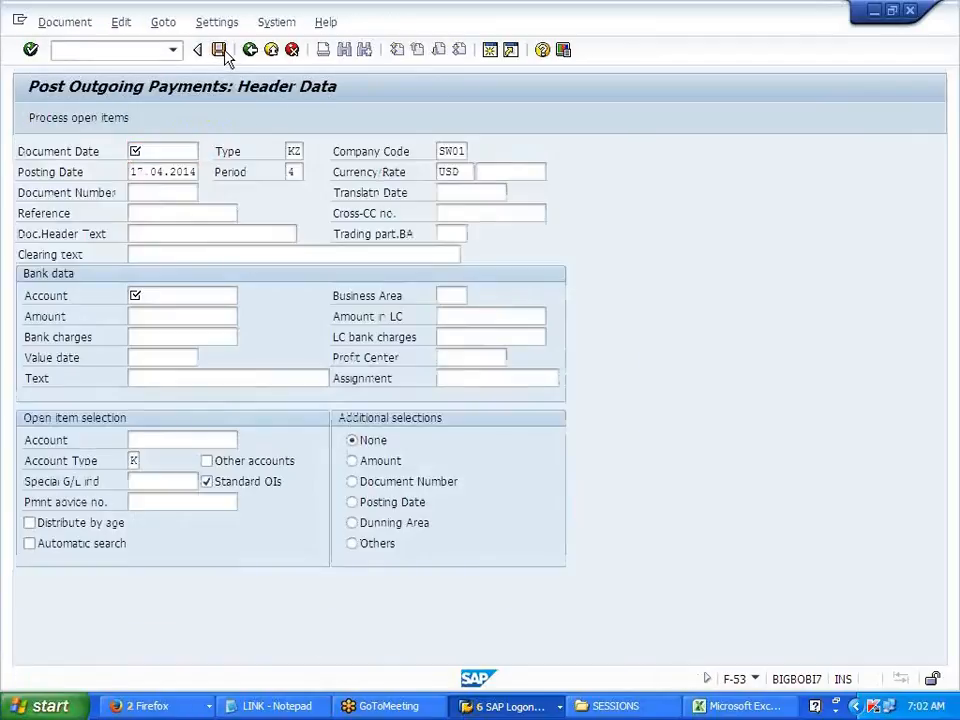
Set the outgoing payment's document and posting dates to 01012014 and its currency to INR, leaving the exchange rate blank.
click(168, 152)
click(158, 169)
key(Tab)
key(Tab)
key(BackSpace)
click(171, 188)
key(Tab)
text(INR)
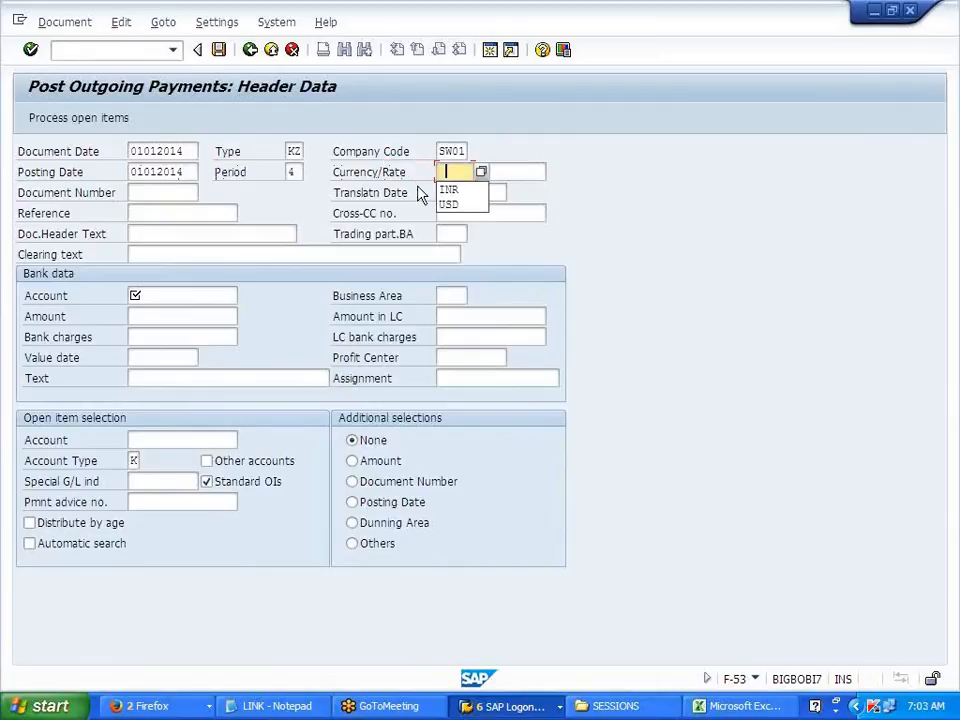
Enter bank account 200000, an amount of 50000 and value date 01012014 in the payment's bank data.
click(202, 295)
click(197, 313)
click(197, 317)
click(192, 333)
click(176, 357)
click(176, 357)
click(180, 374)
click(176, 377)
Select the vendor's account for the open items and continue to open item processing.
click(172, 438)
click(170, 468)
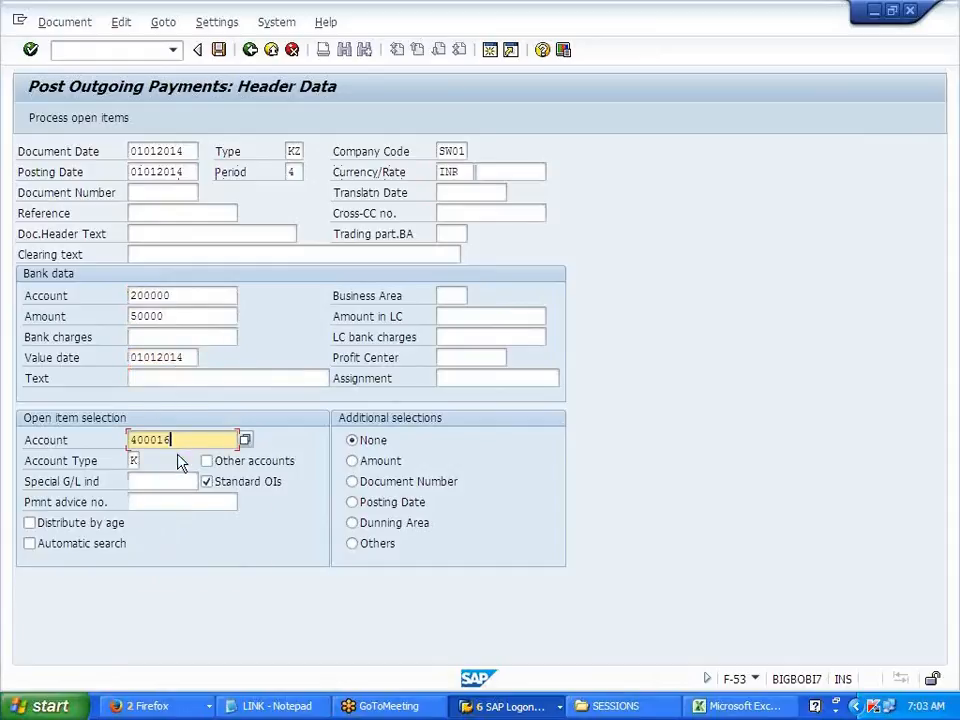
key(Return)
key(Return)
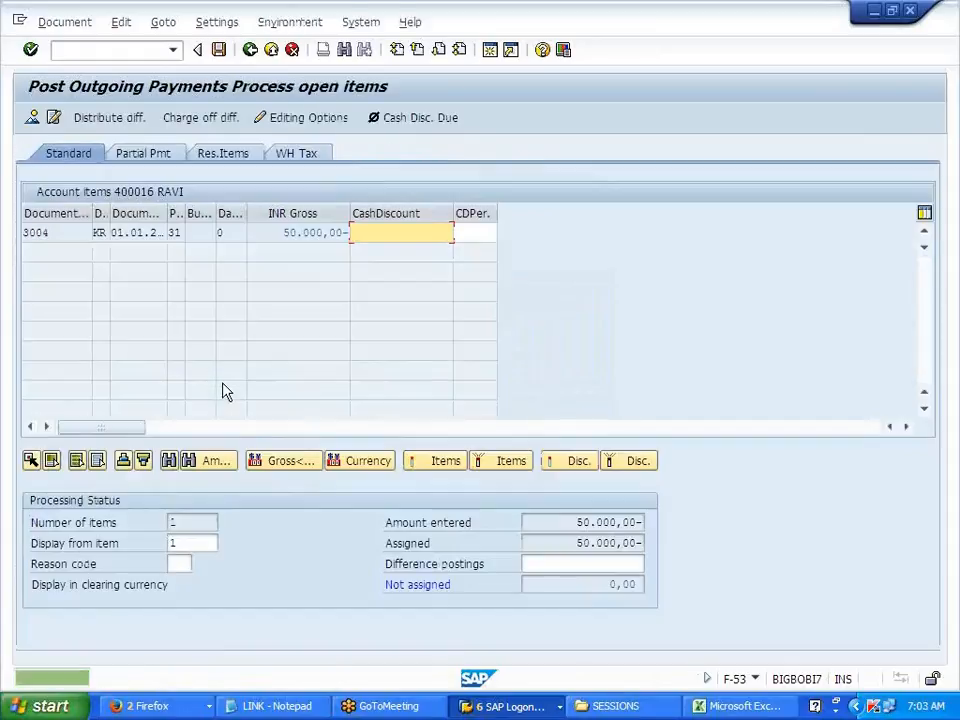
Simulate the payment with its line items shown in local currency and post it.
click(64, 21)
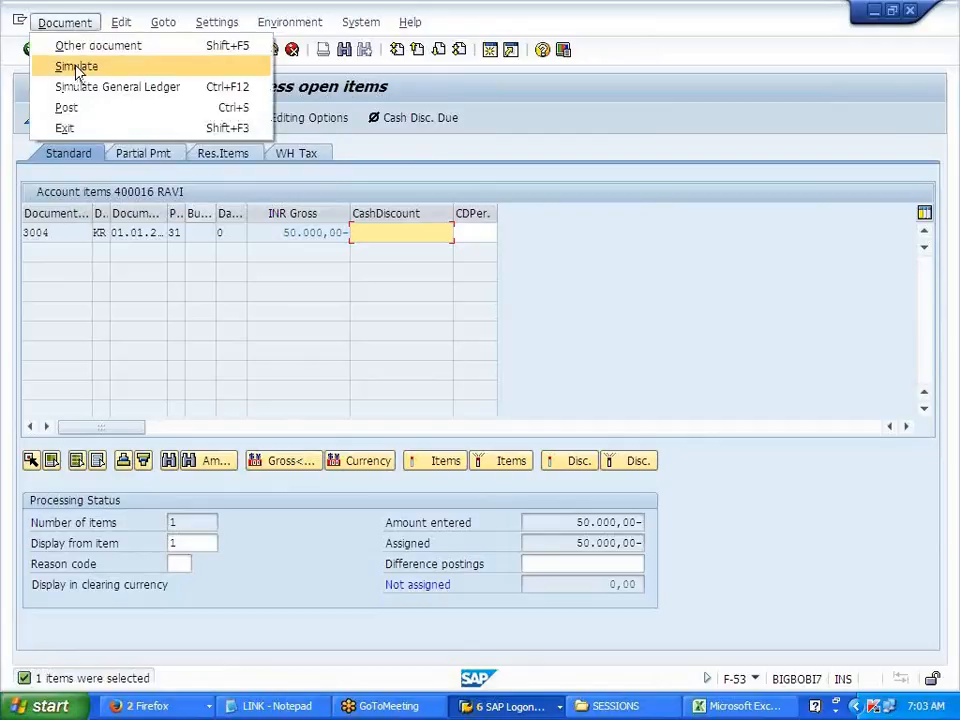
click(75, 64)
click(120, 118)
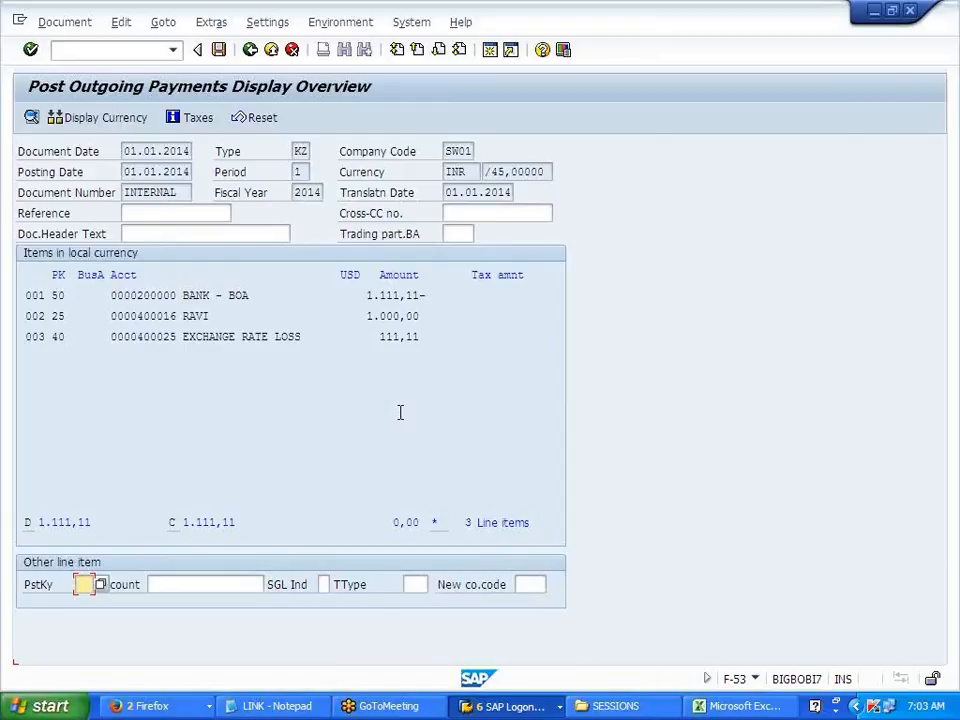
click(218, 50)
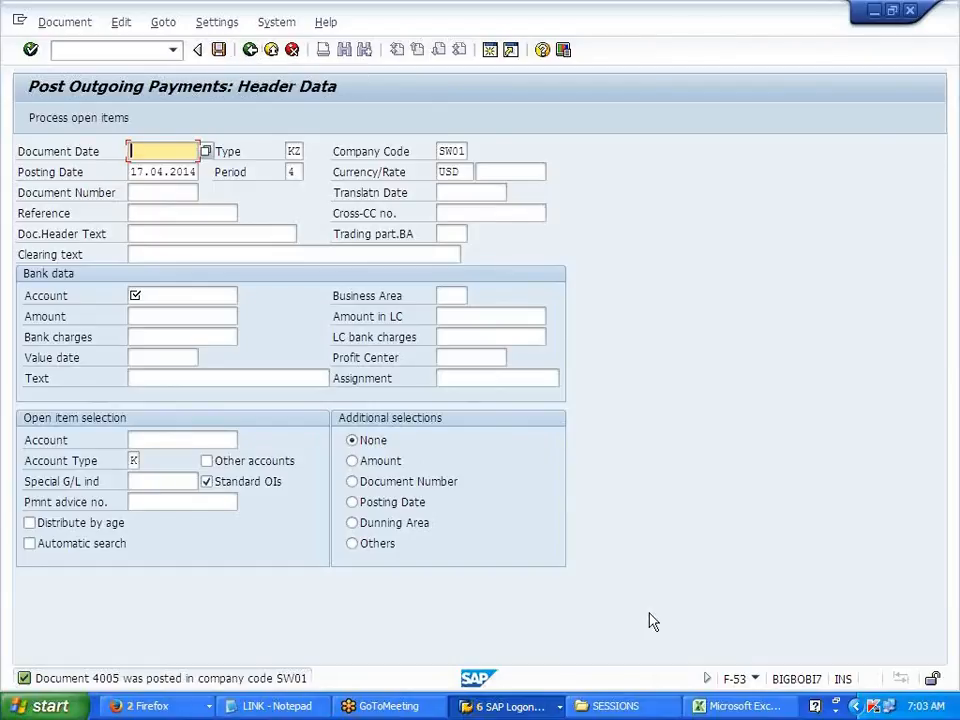
Switch to the SWAPNA workbook in Excel, review the exchange rate notes on the AR AP sheet and return to SAP.
click(740, 706)
click(655, 544)
scroll(698, 531, up, 11)
drag(377, 354, 525, 355)
click(219, 96)
scroll(383, 467, down, 9)
scroll(382, 467, down, 6)
click(375, 370)
click(375, 354)
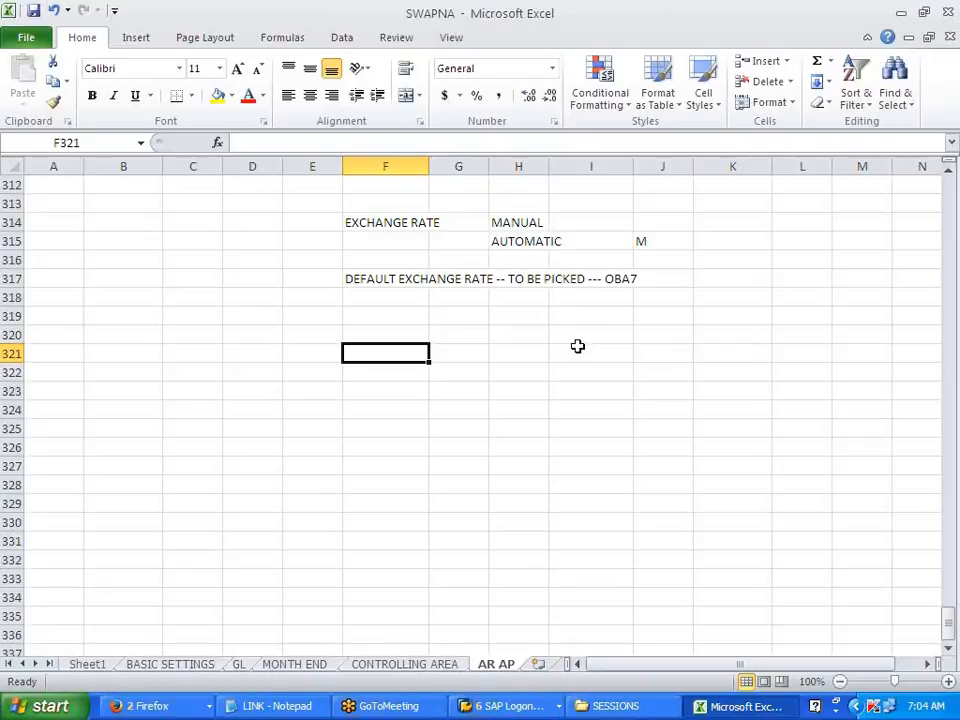
key(alt+Tab)
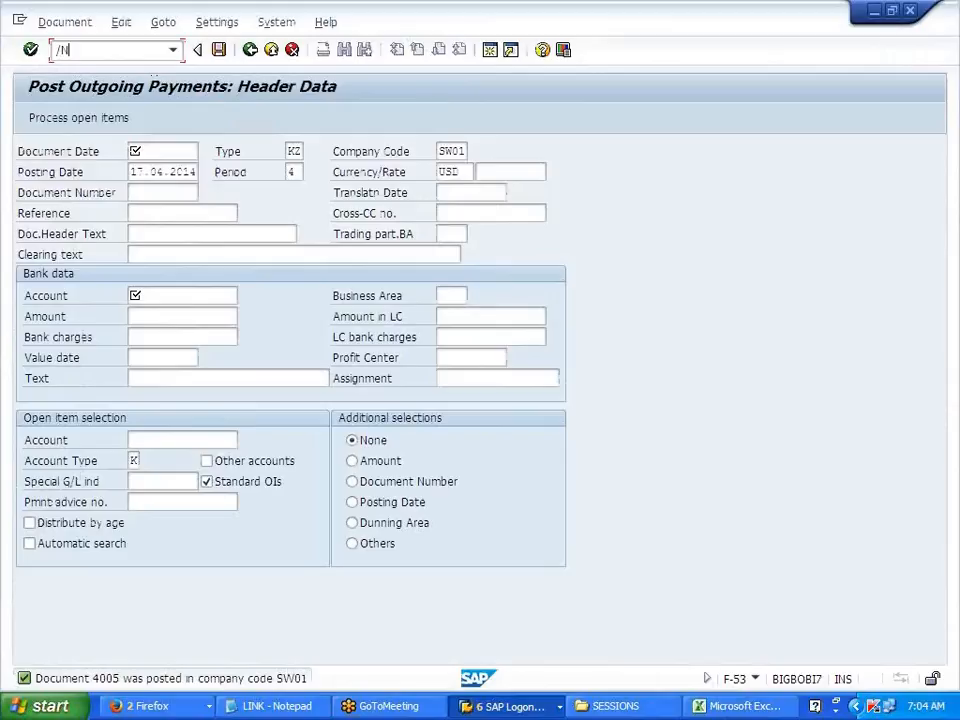
key(Return)
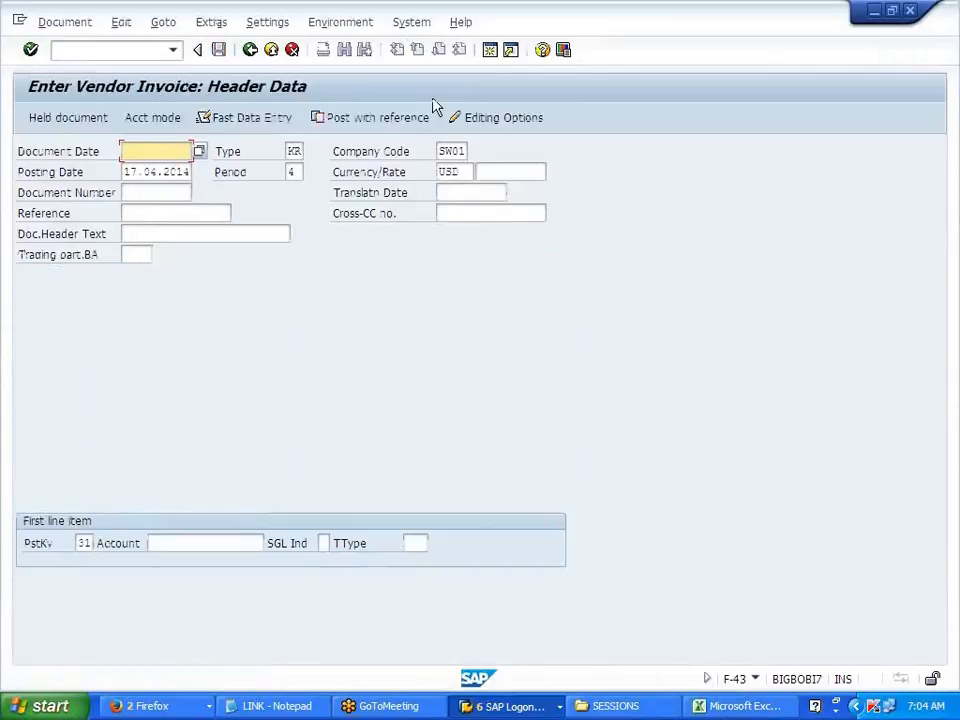
key(space)
click(179, 170)
click(179, 170)
key(BackSpace)
click(180, 189)
click(186, 543)
key(BackSpace)
click(213, 423)
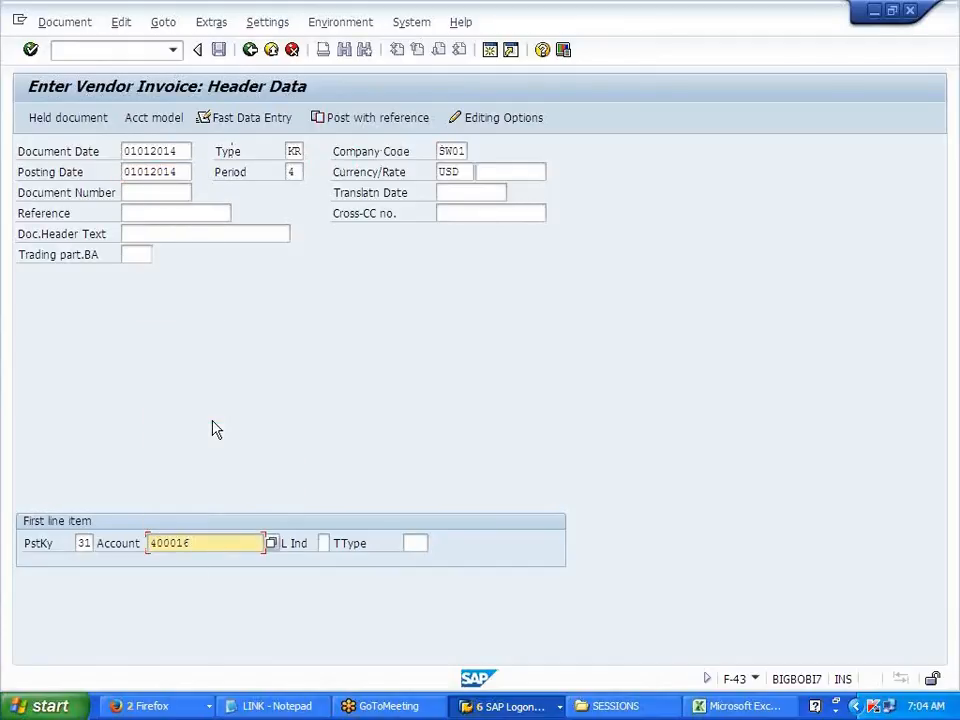
key(Return)
Start a new vendor invoice with transaction F-43 and set its document and posting dates to 01012014.
click(128, 51)
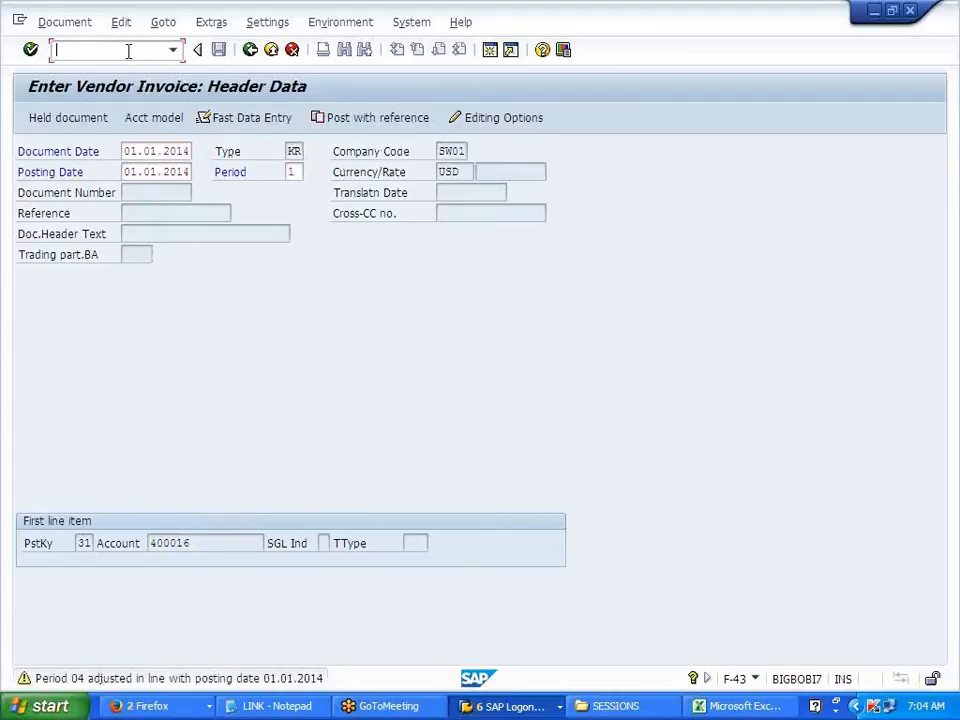
text(/NF-43)
key(Return)
click(163, 169)
key(Tab)
key(Tab)
key(shift+Tab)
key(BackSpace)
click(157, 189)
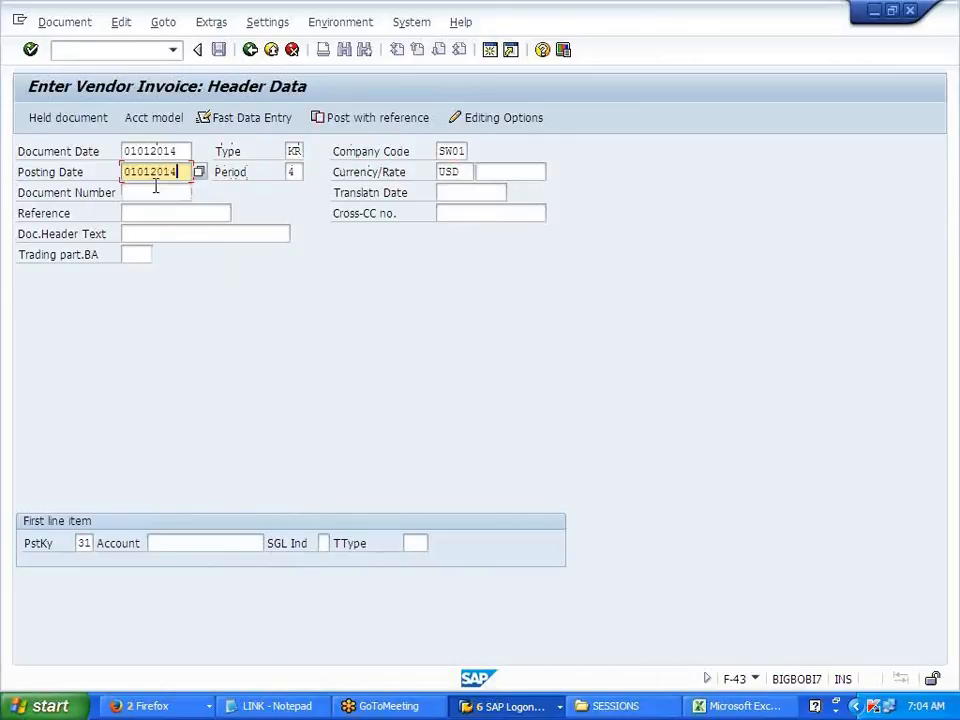
Set the invoice currency to INR, select the vendor's account for the first line item and continue.
key(Tab)
key(Tab)
key(BackSpace)
click(447, 187)
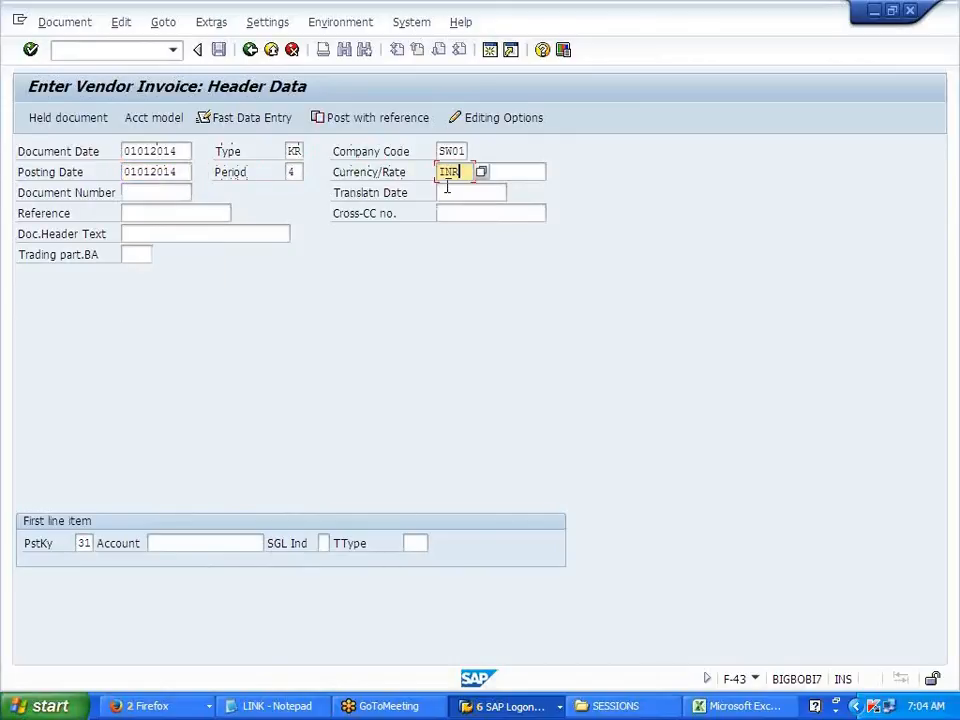
click(189, 542)
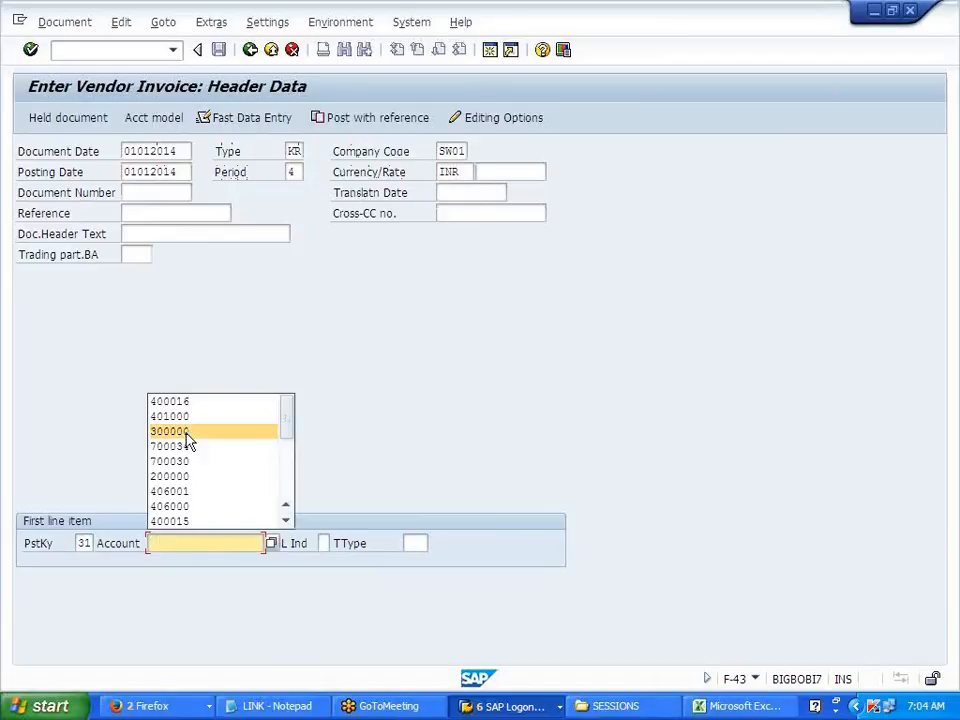
click(191, 404)
key(Return)
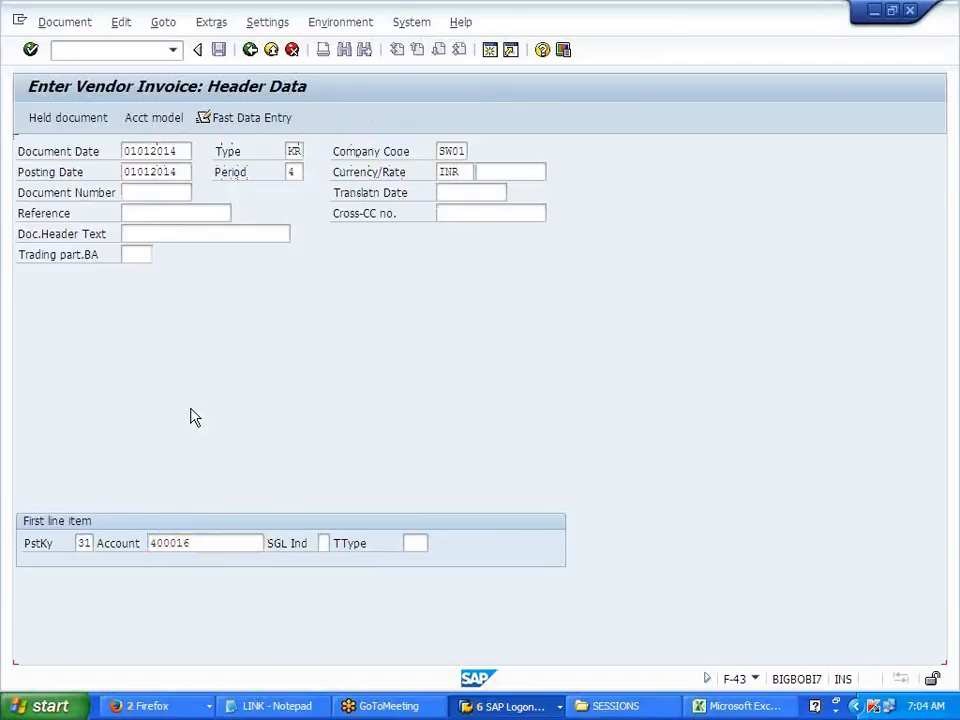
Enter a local-currency amount of 1000 for the vendor item and set its payment terms to 0001.
click(401, 236)
click(401, 250)
key(Return)
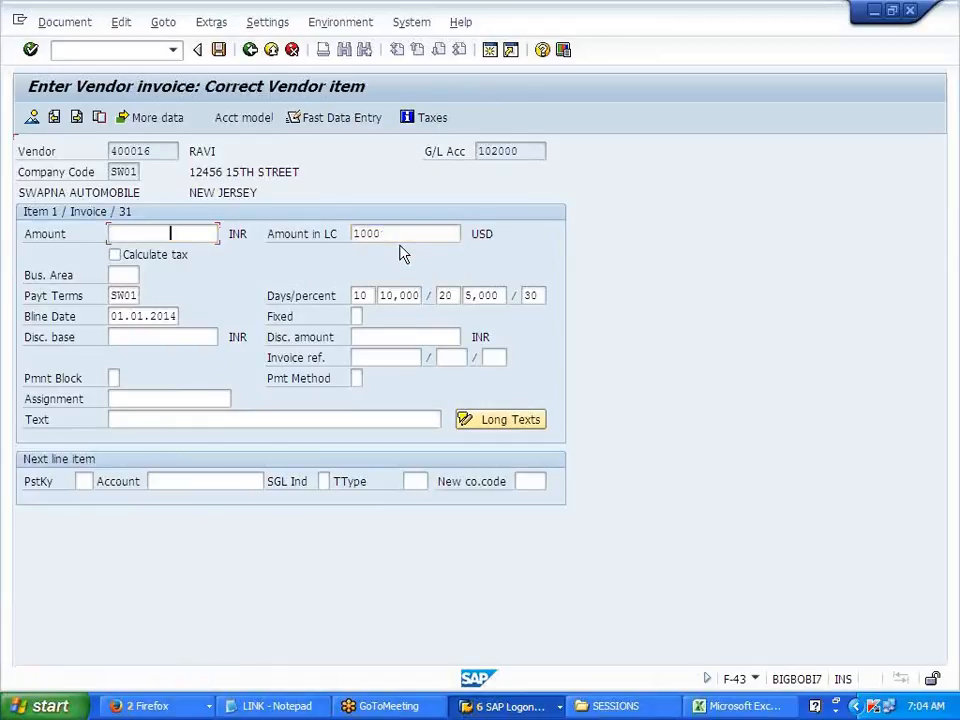
key(Tab)
key(Tab)
key(Tab)
key(Tab)
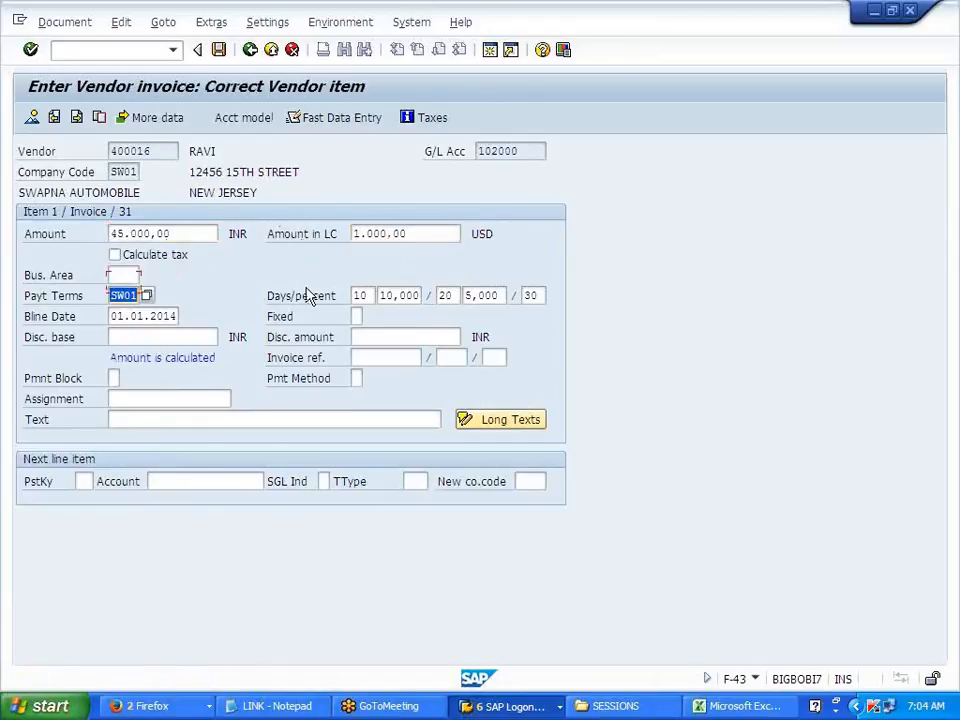
key(BackSpace)
click(124, 313)
Add a debit line item with posting key 40 on G/L account 401000 and a local-currency amount of 1000.
click(82, 481)
click(86, 514)
click(182, 482)
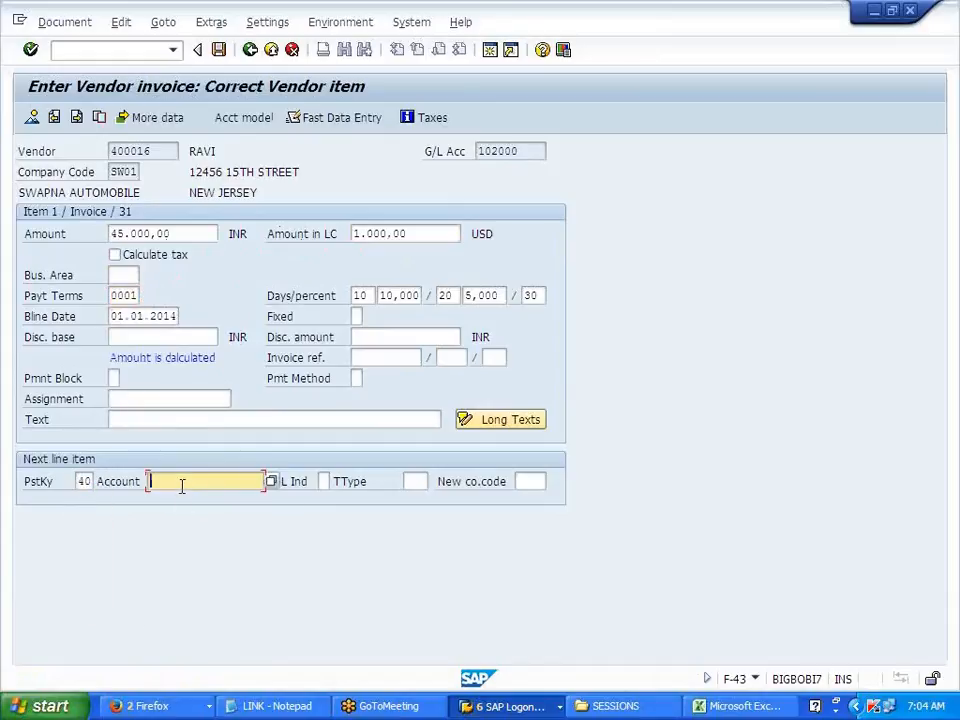
click(185, 514)
key(Return)
key(Return)
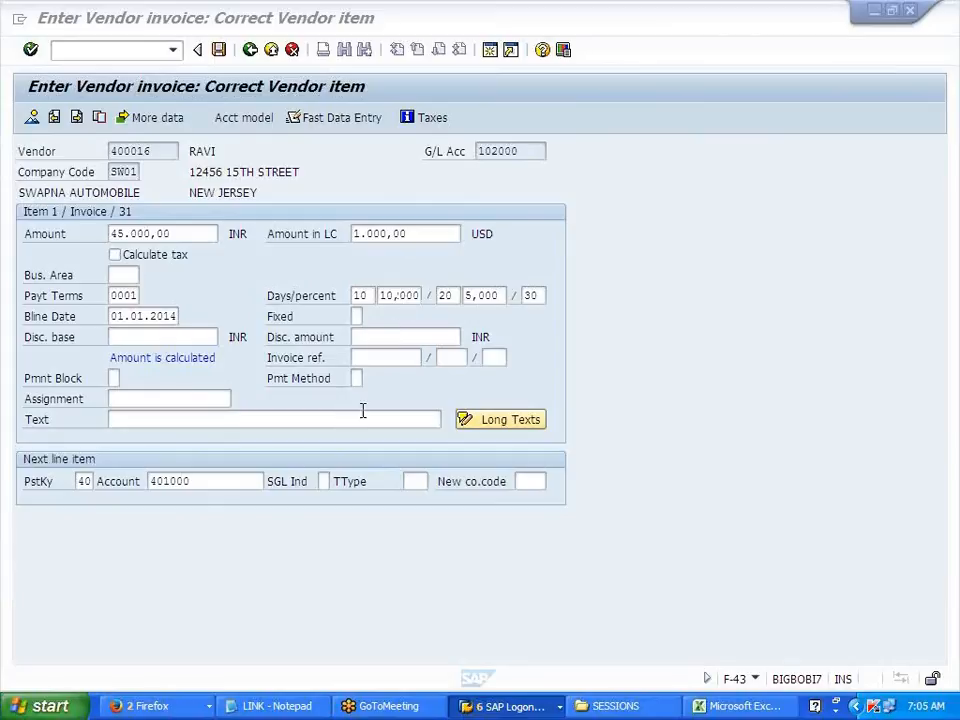
click(225, 472)
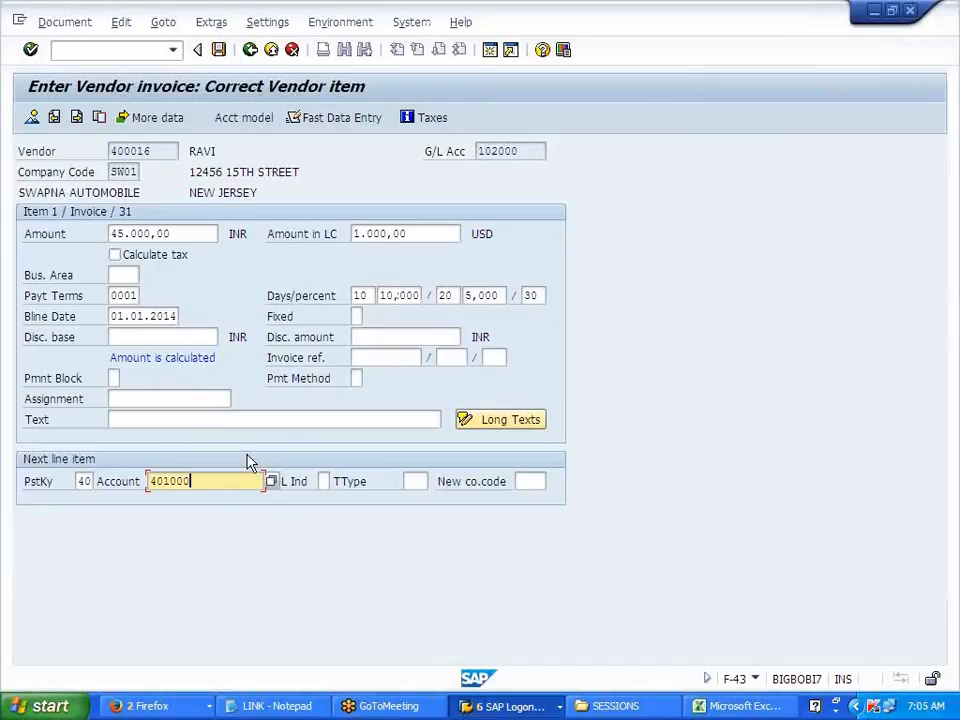
key(Return)
key(Return)
click(414, 232)
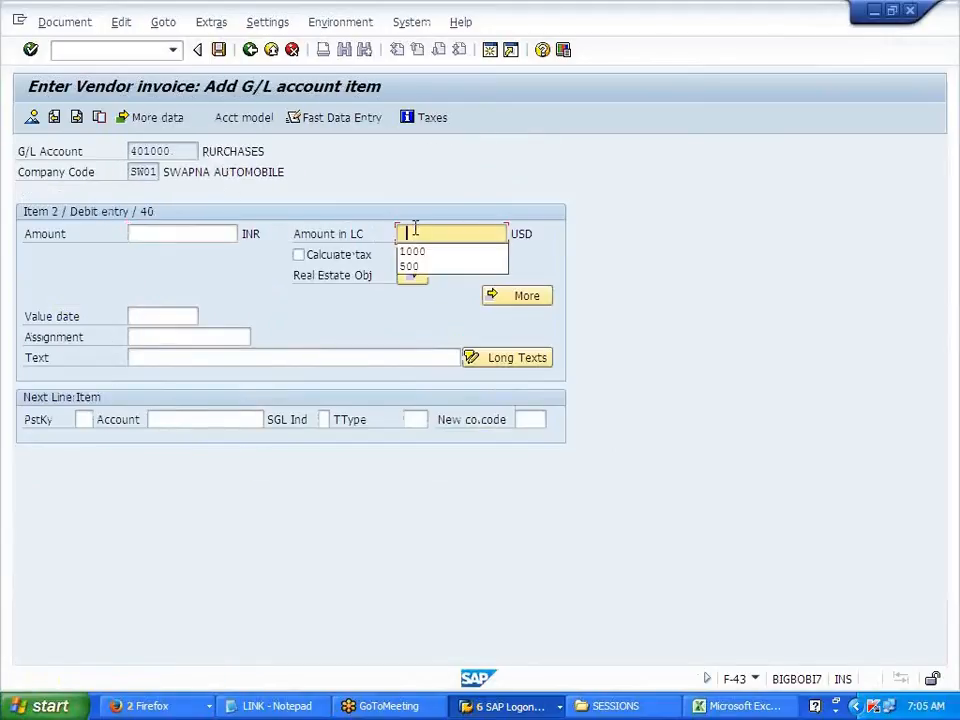
click(420, 252)
key(Return)
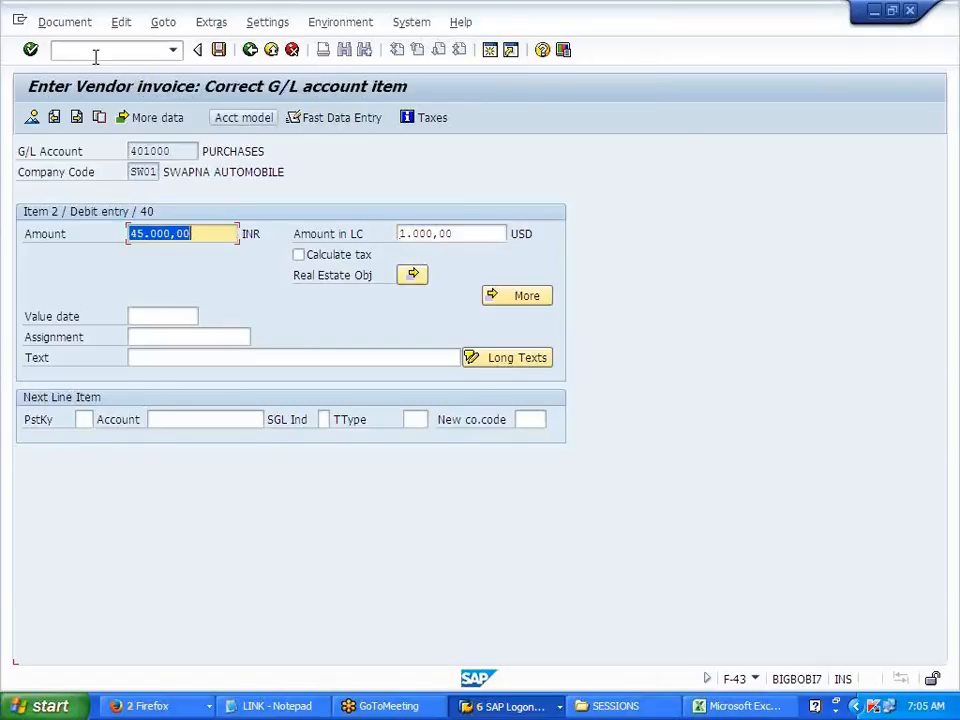
Display the overview of the vendor invoice's line items and post the invoice.
click(62, 22)
click(80, 105)
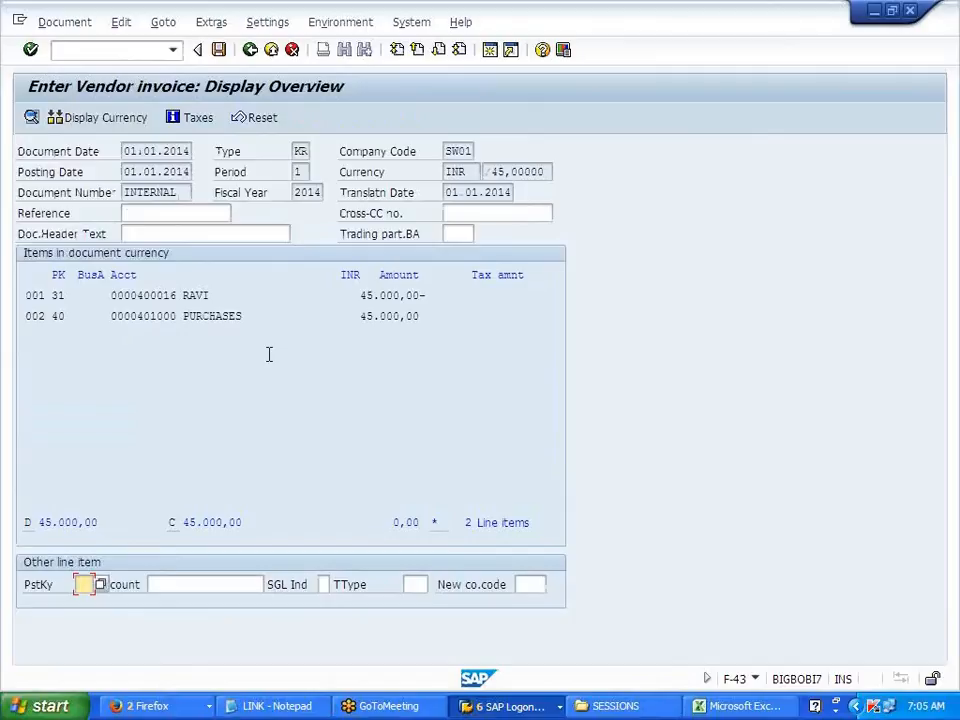
click(219, 49)
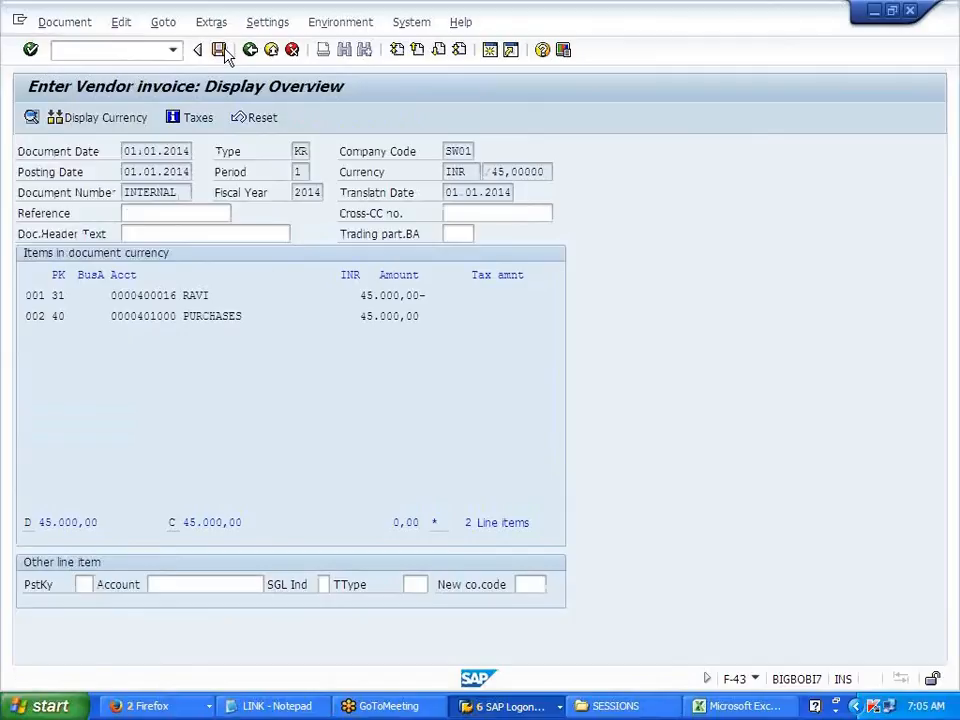
Display the vendor's open line items with transaction FBL1N and return to the selection screen.
text(/NFBL1N)
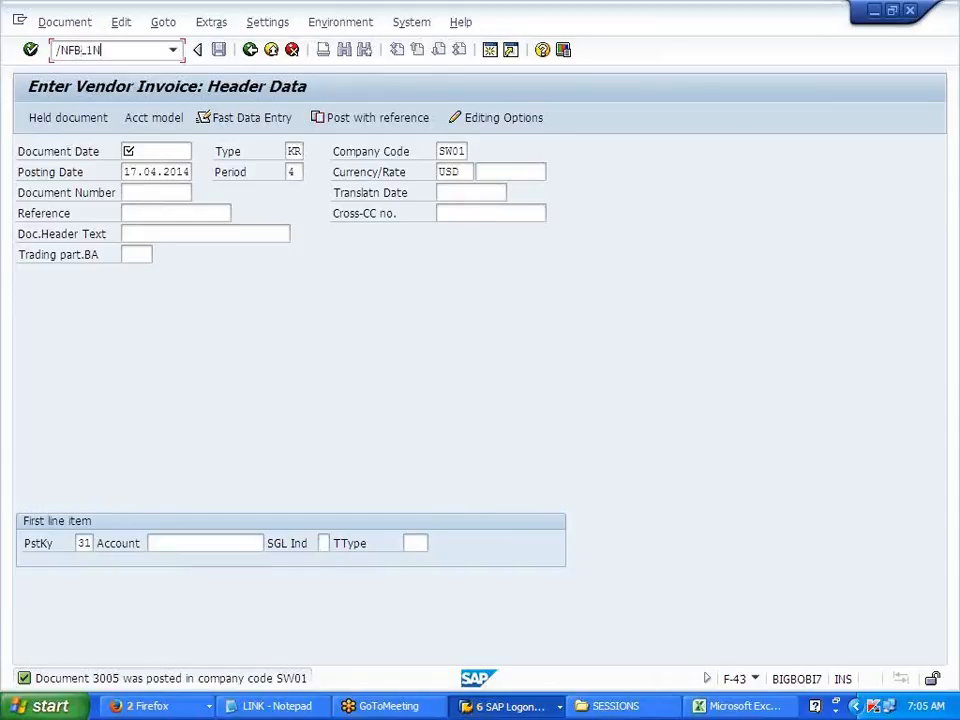
key(Return)
key(space)
click(264, 205)
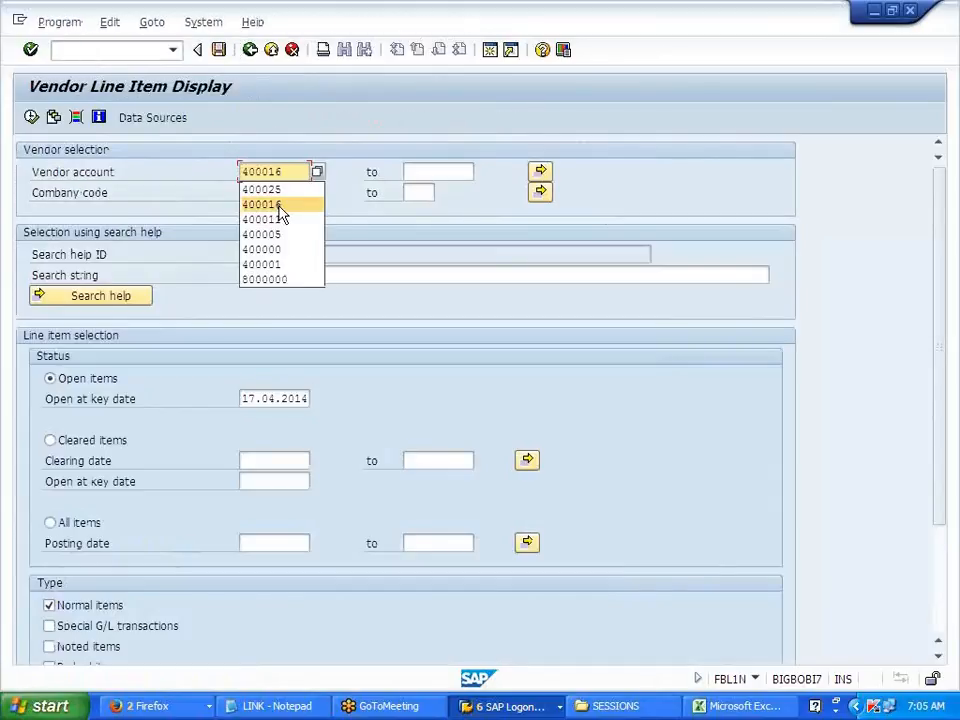
click(31, 118)
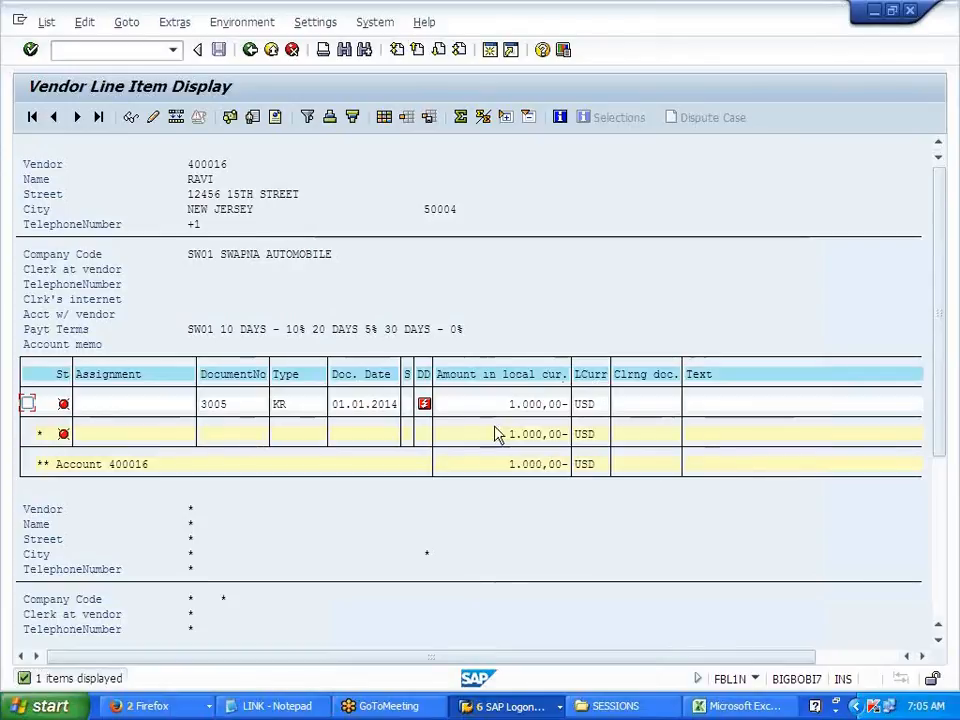
click(250, 50)
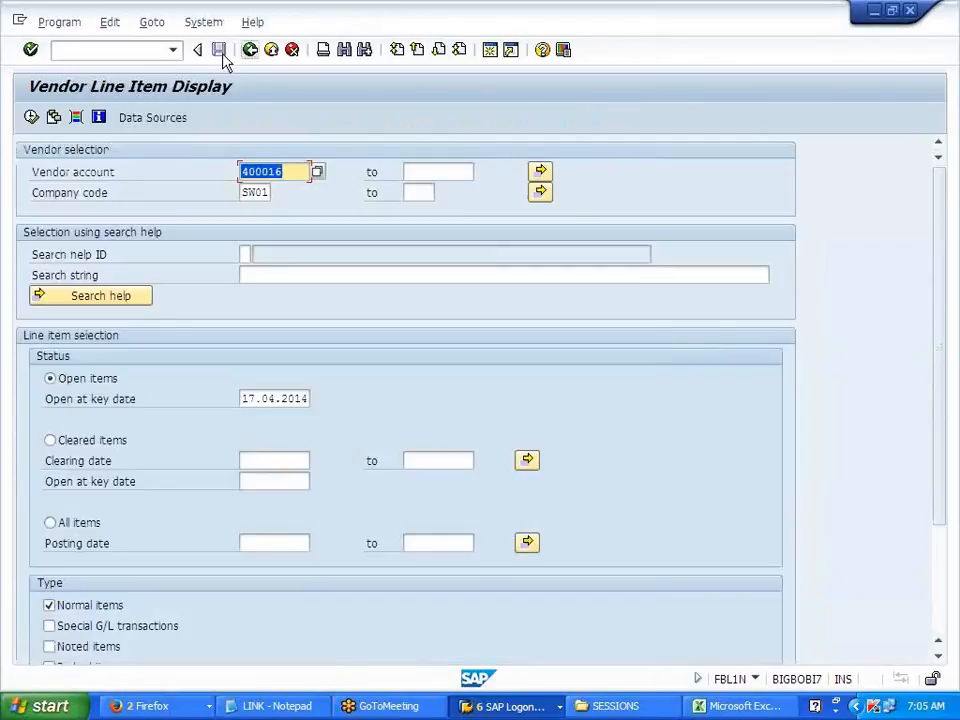
Open the customer invoice entry with transaction F-22.
click(146, 49)
text(/nf-22)
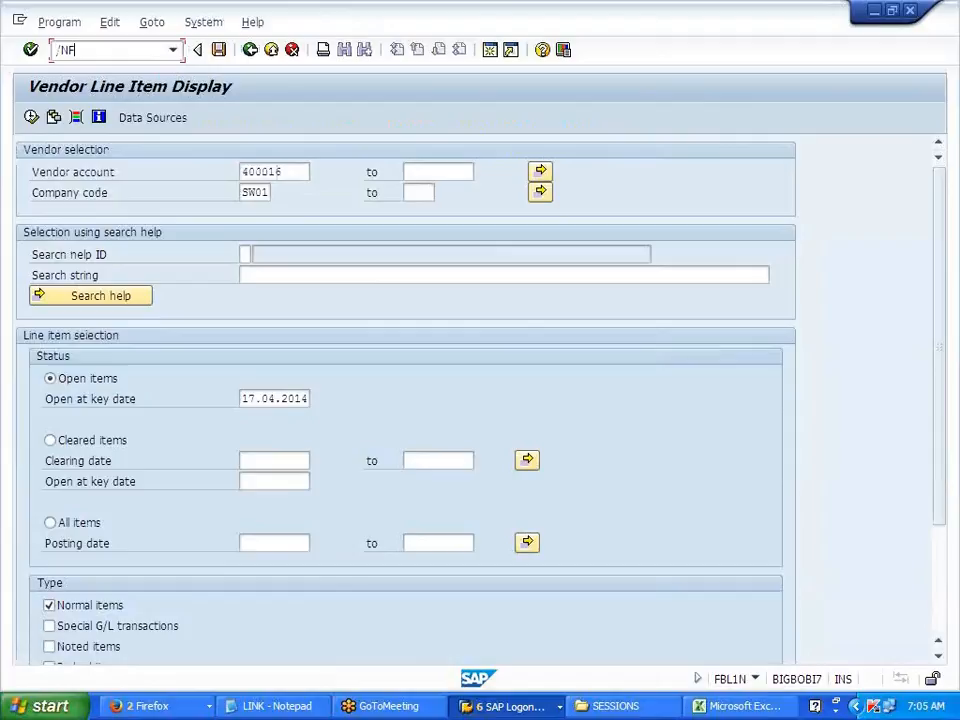
key(Return)
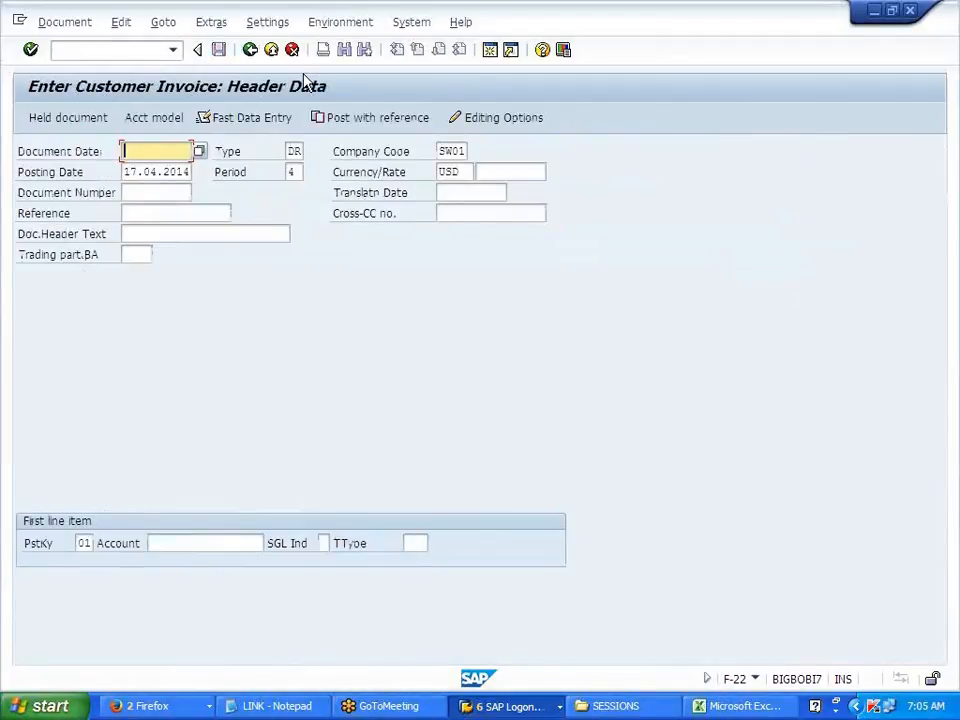
Set both the document date and the posting date of the customer invoice to 01012014.
key(space)
click(165, 171)
key(Tab)
key(Tab)
key(Tab)
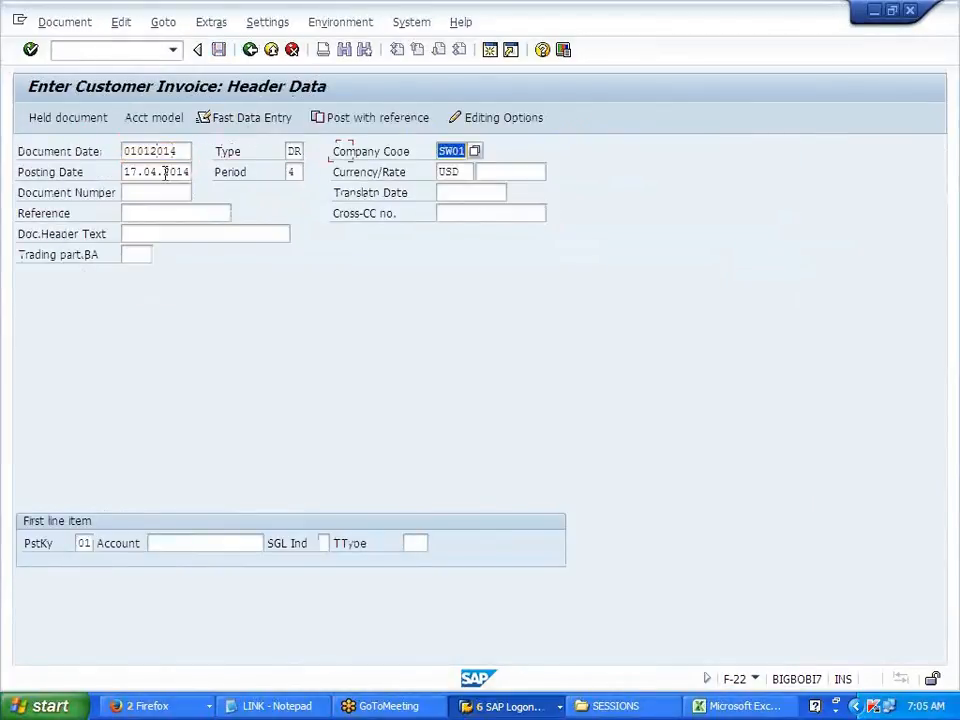
key(space)
click(165, 189)
Set the invoice currency to INR with a manual exchange rate of /60.
key(Tab)
key(Tab)
key(Tab)
key(shift+Tab)
text(INR)
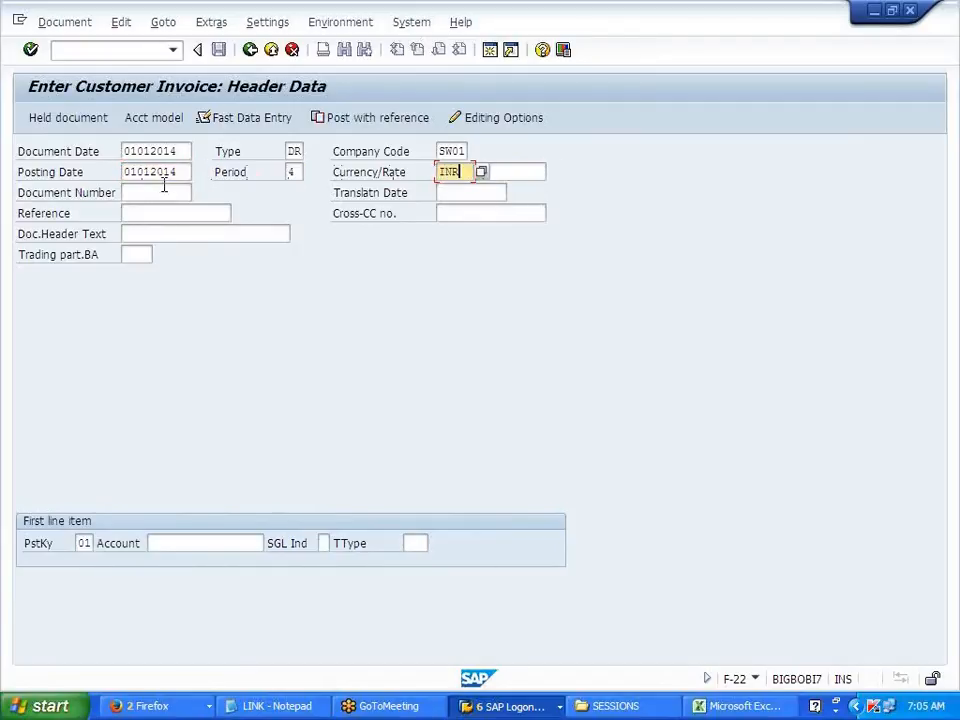
key(Tab)
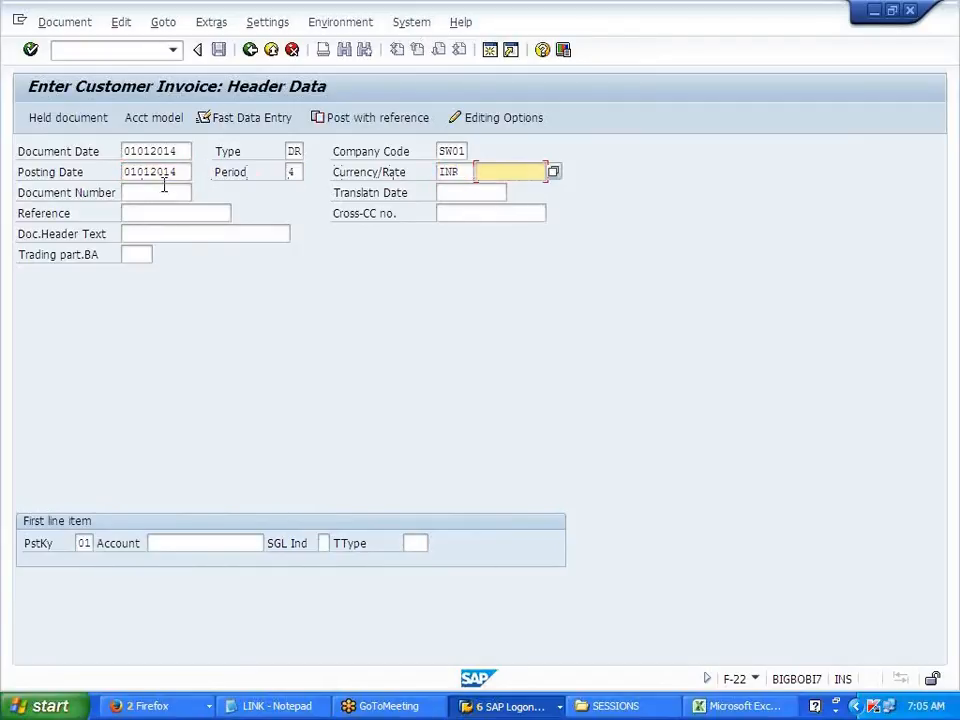
text(/60)
Choose the customer account for the first line item with posting key 01 and continue to the customer item entry.
click(150, 543)
click(271, 545)
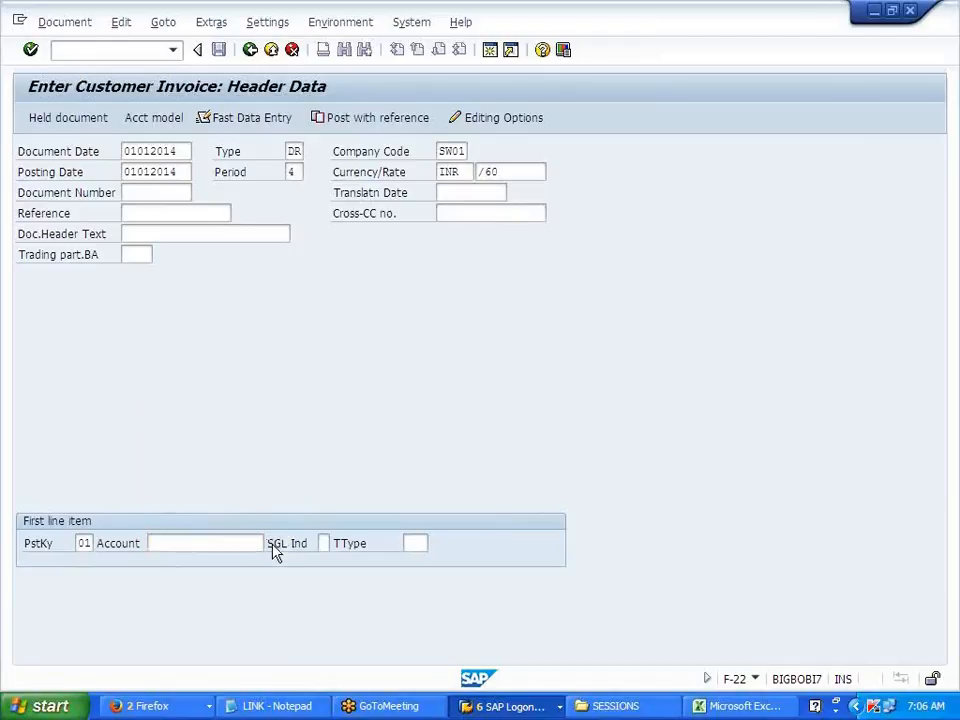
key(Return)
double_click(246, 180)
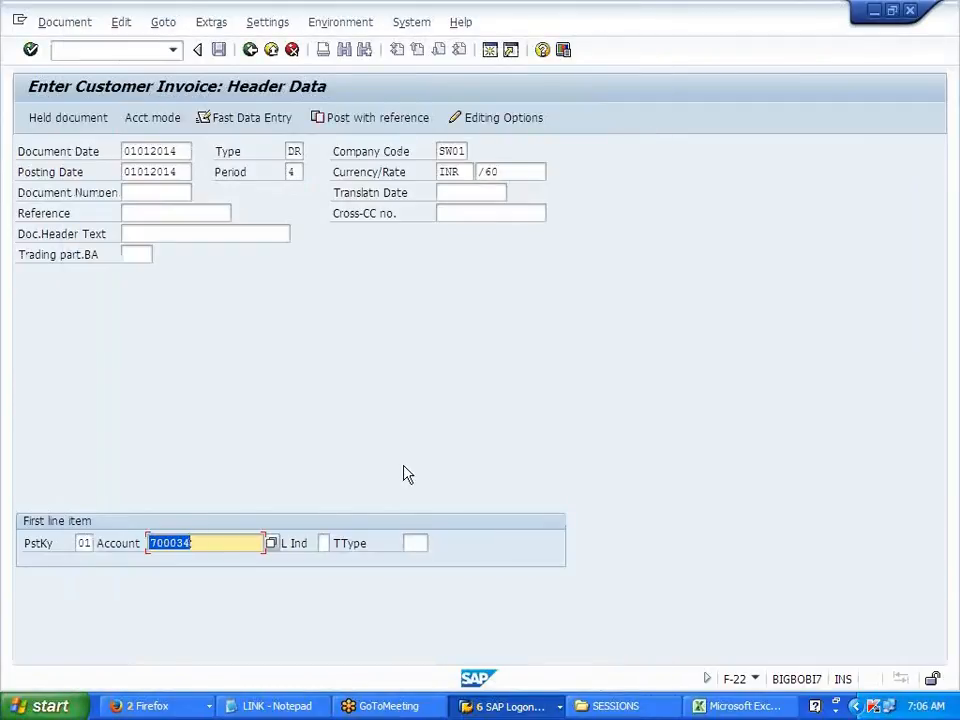
key(Return)
key(Return)
key(Return)
key(Return)
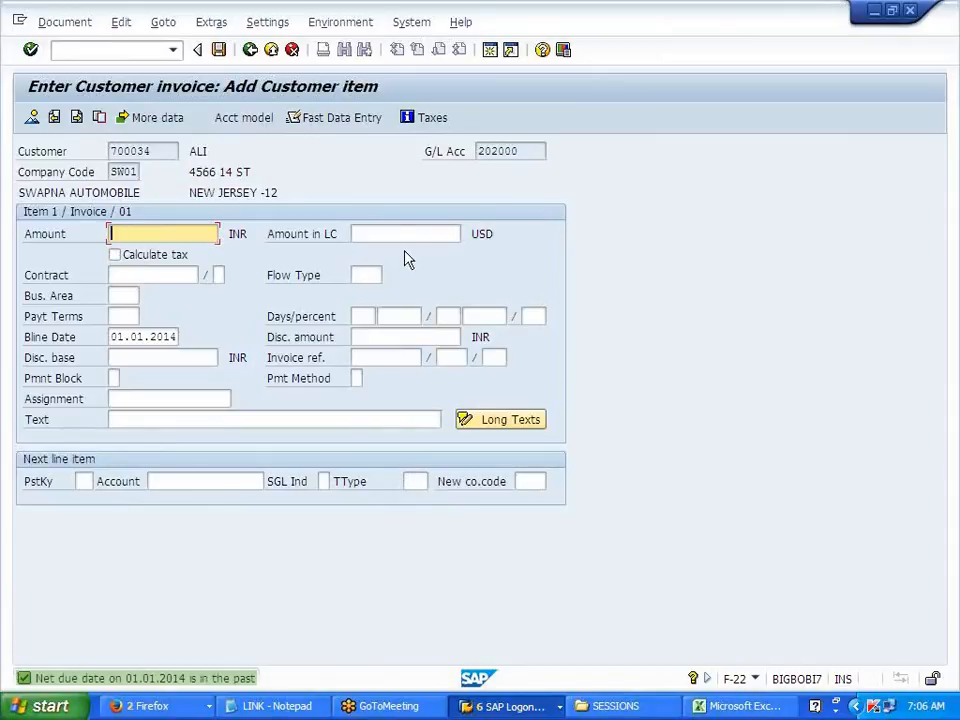
Enter 1000 as the local-currency amount of the customer item.
click(399, 235)
text(1000)
key(Return)
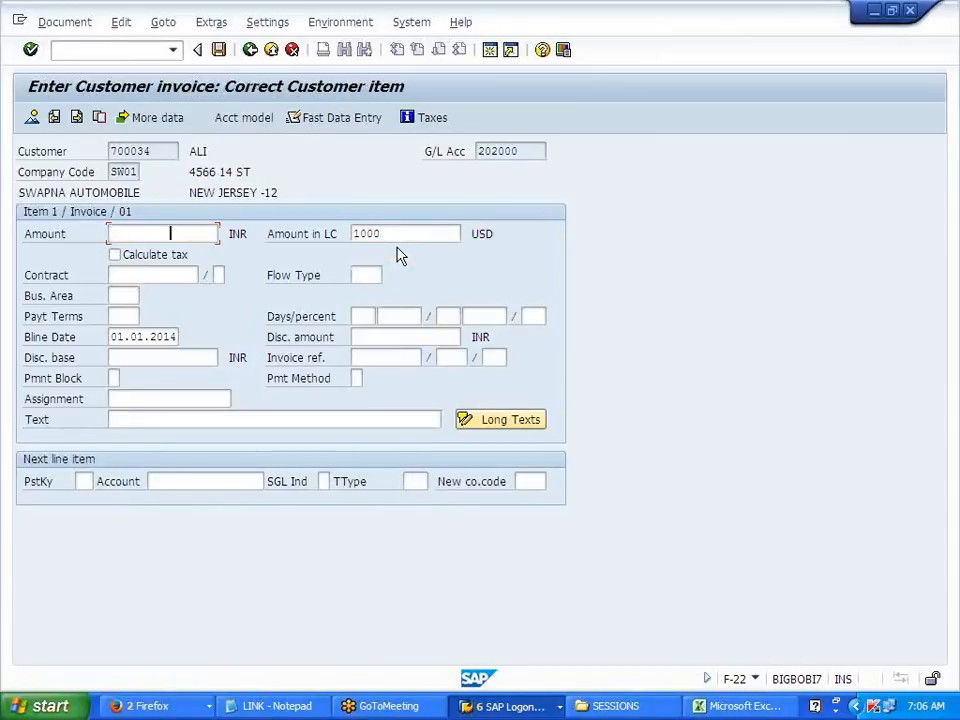
Add a next line item with posting key 50 on G/L account 300000.
click(82, 502)
click(83, 503)
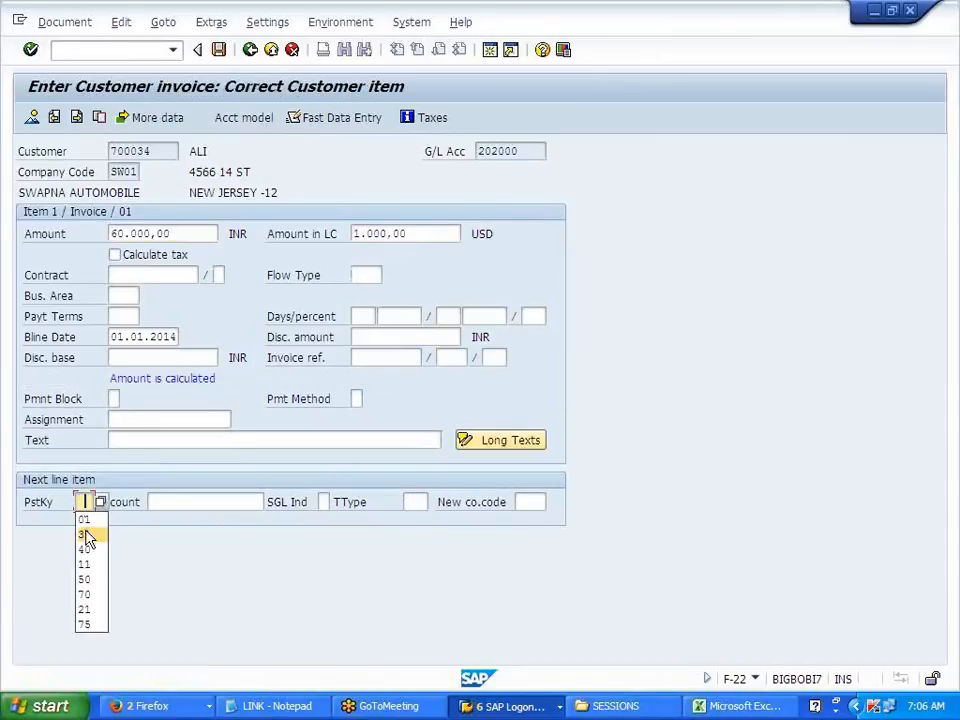
click(90, 580)
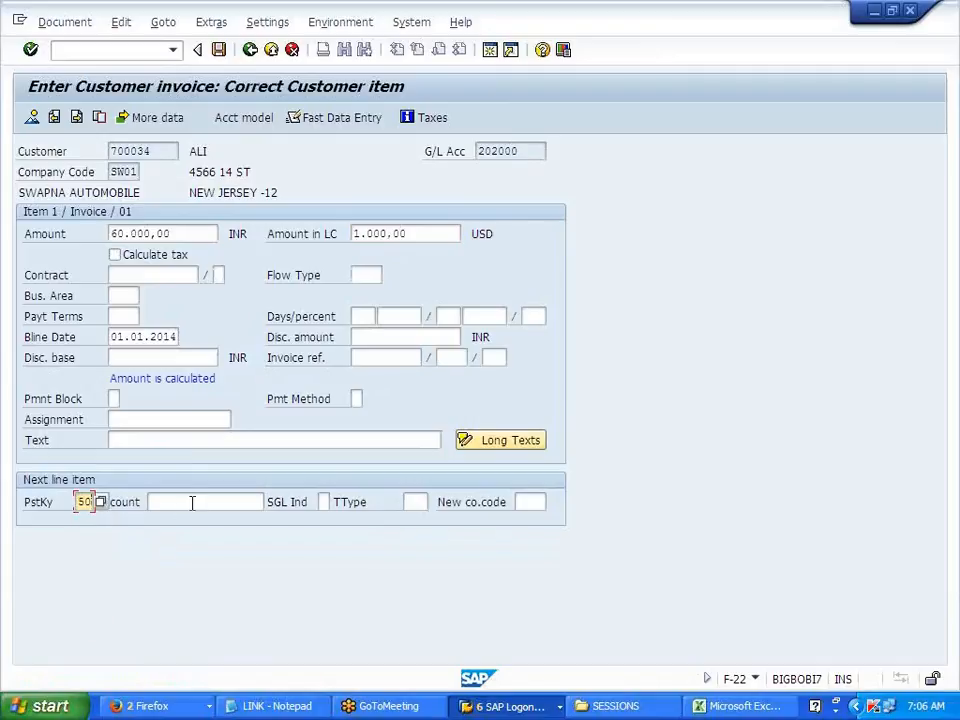
click(193, 501)
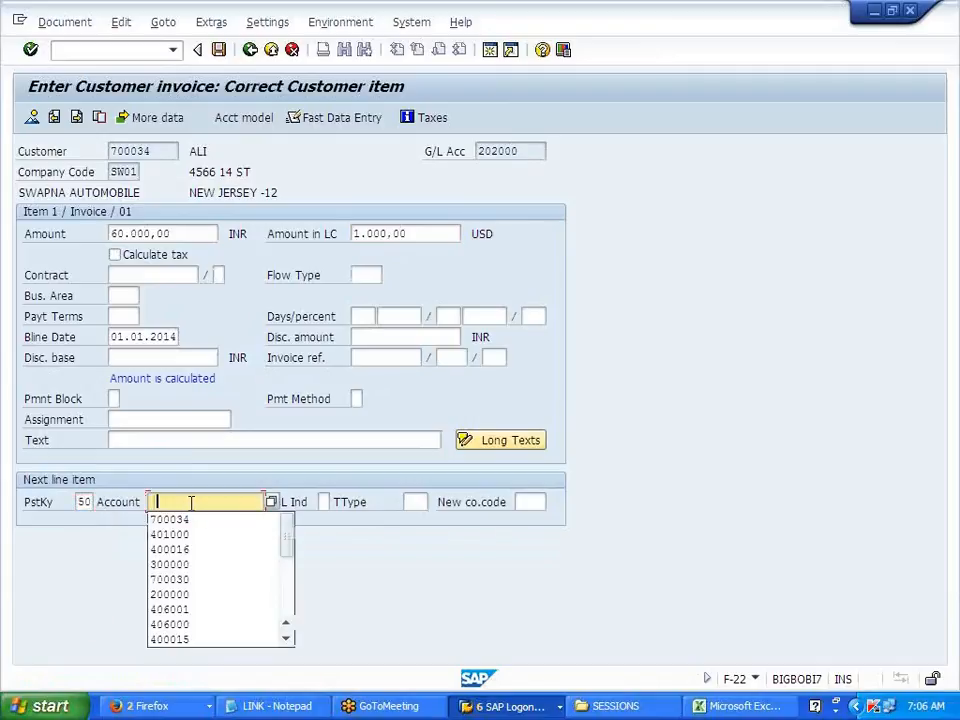
click(193, 566)
key(Return)
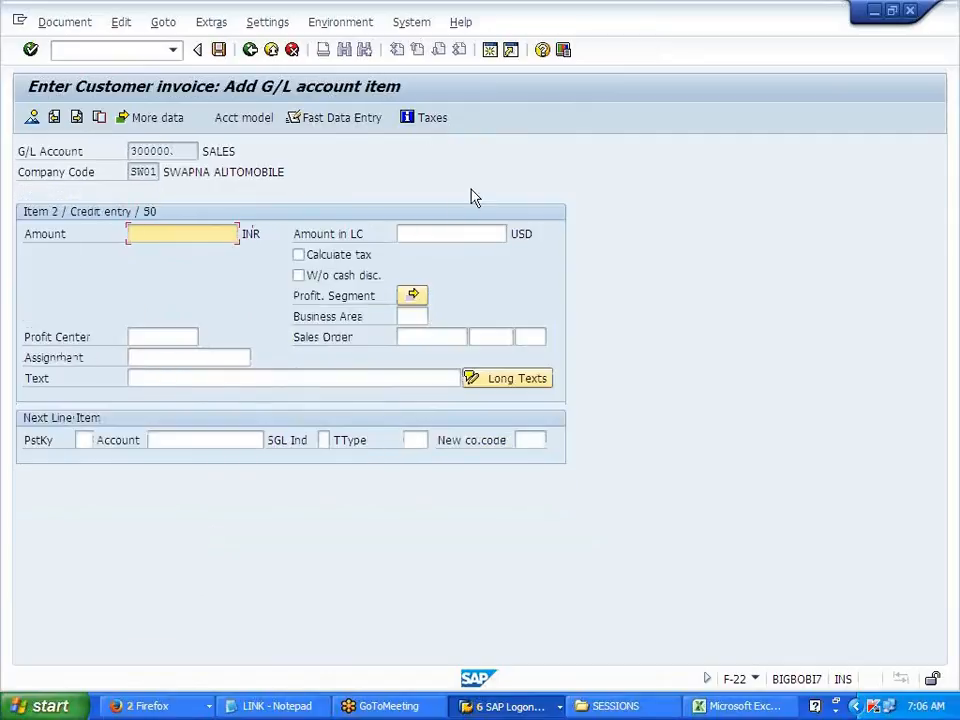
Enter a local-currency amount of 1000 for the sales item and post the customer invoice.
click(429, 232)
click(432, 256)
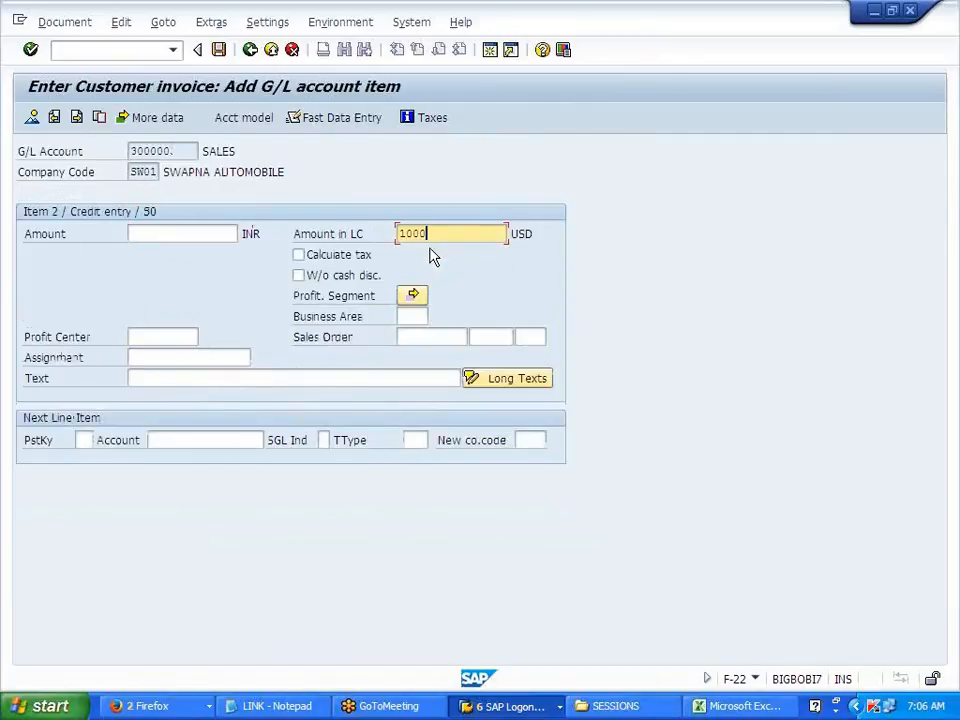
key(Return)
click(219, 51)
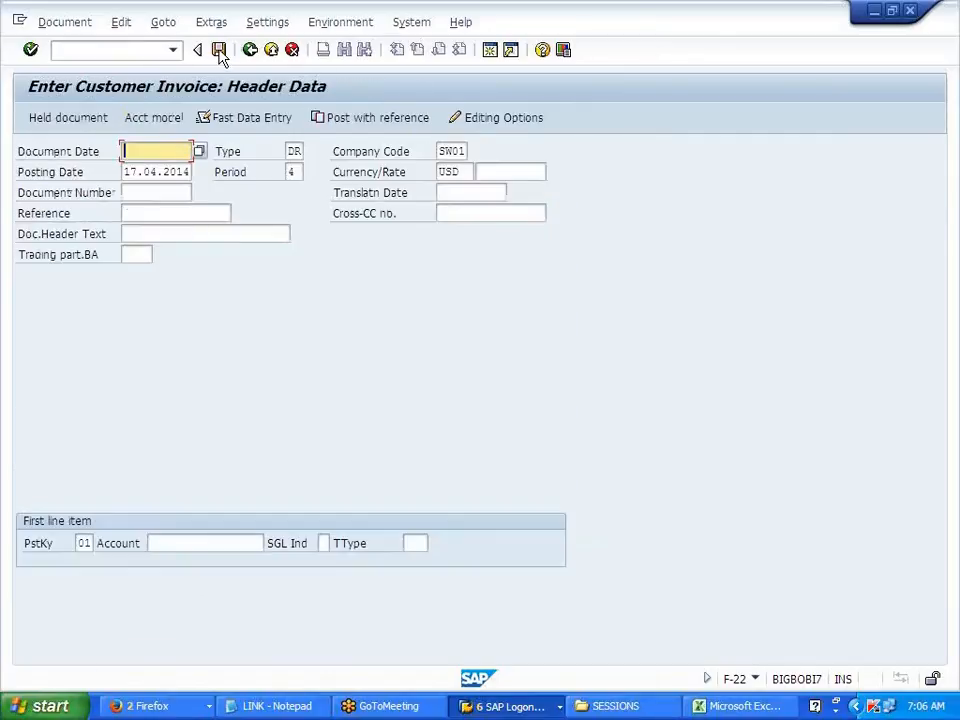
Switch to the SWAPNA workbook in Excel and enter "POSTED VENDOR --- 1000 USD ---45 ---45000" in cell F321.
click(750, 706)
text(PO)
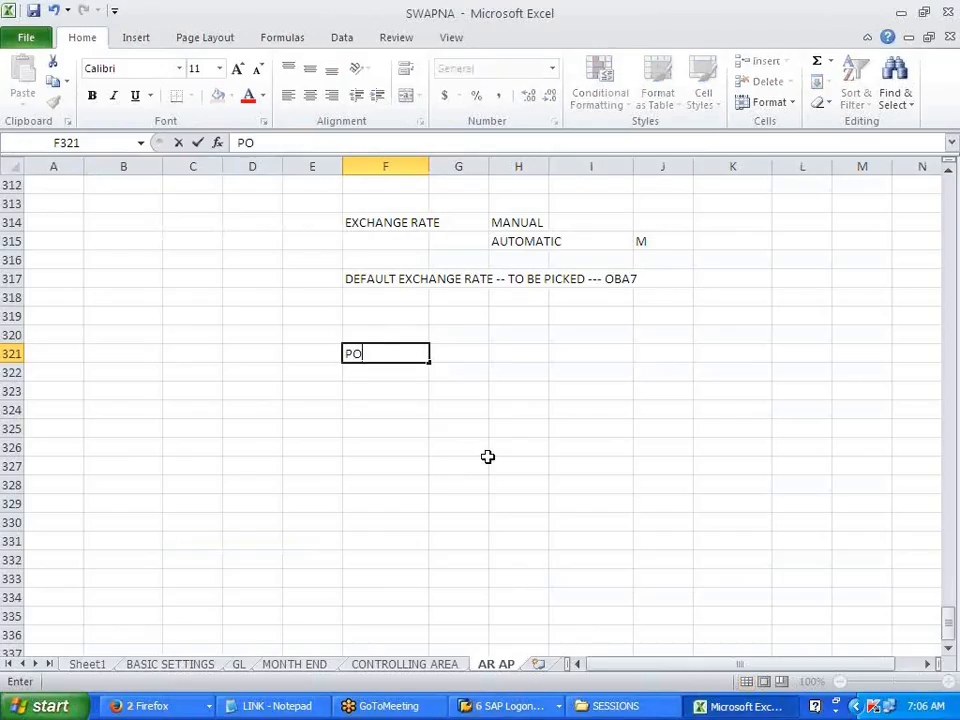
text(STED VEND)
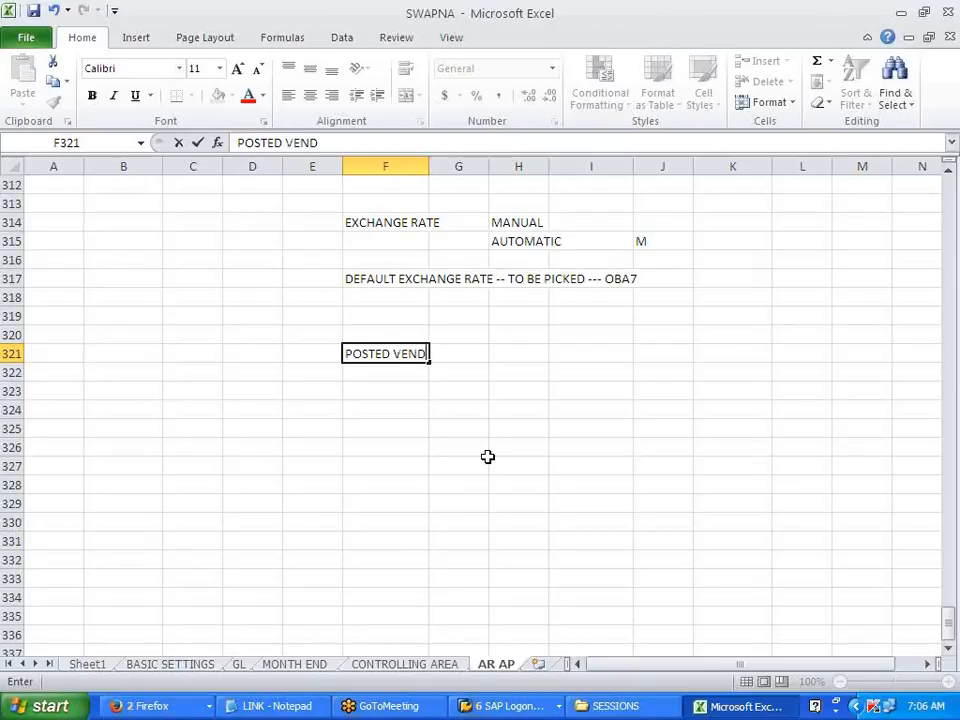
text(OR --- 10)
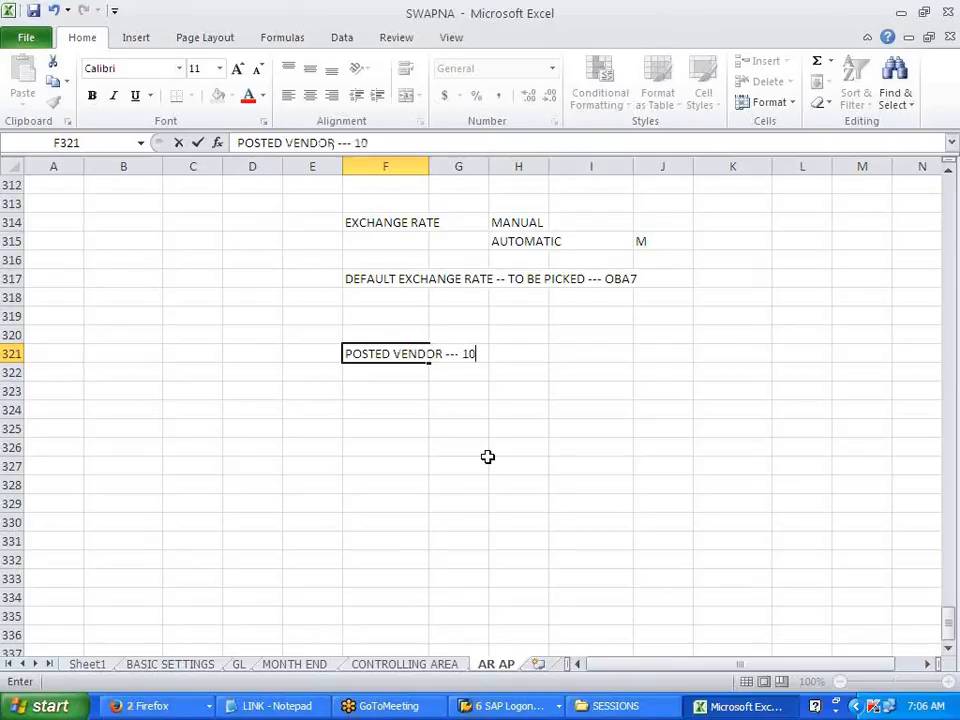
text(00 USD ---)
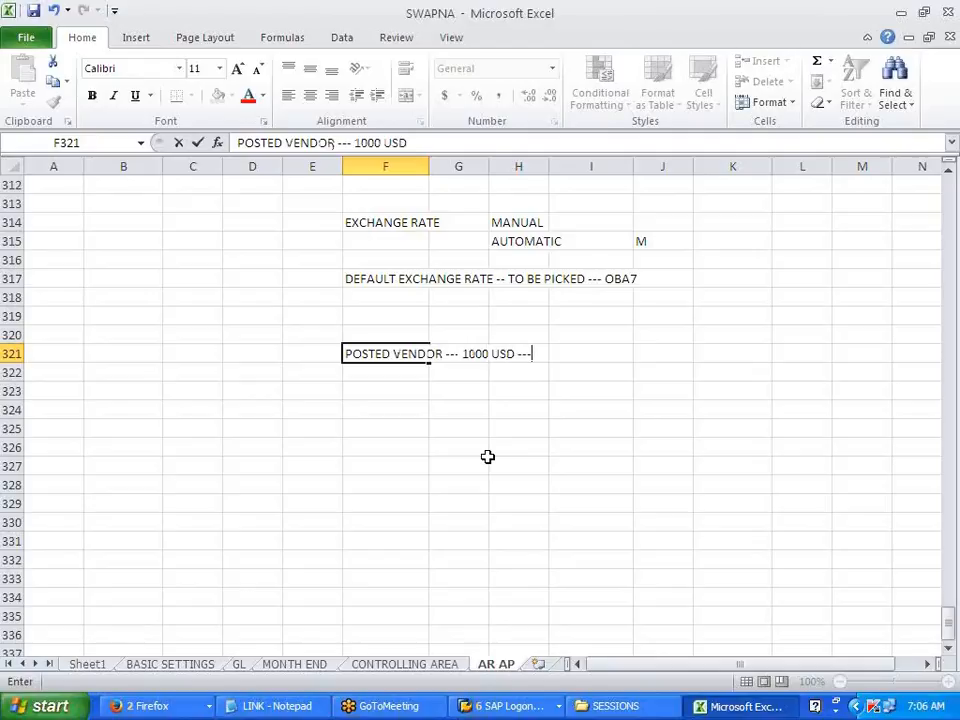
text(45 ---45000)
key(Return)
key(Return)
Enter "POSTED CUSTOMER ----1000USD --60 ---60000" in cell F323.
text(POSTED CUS)
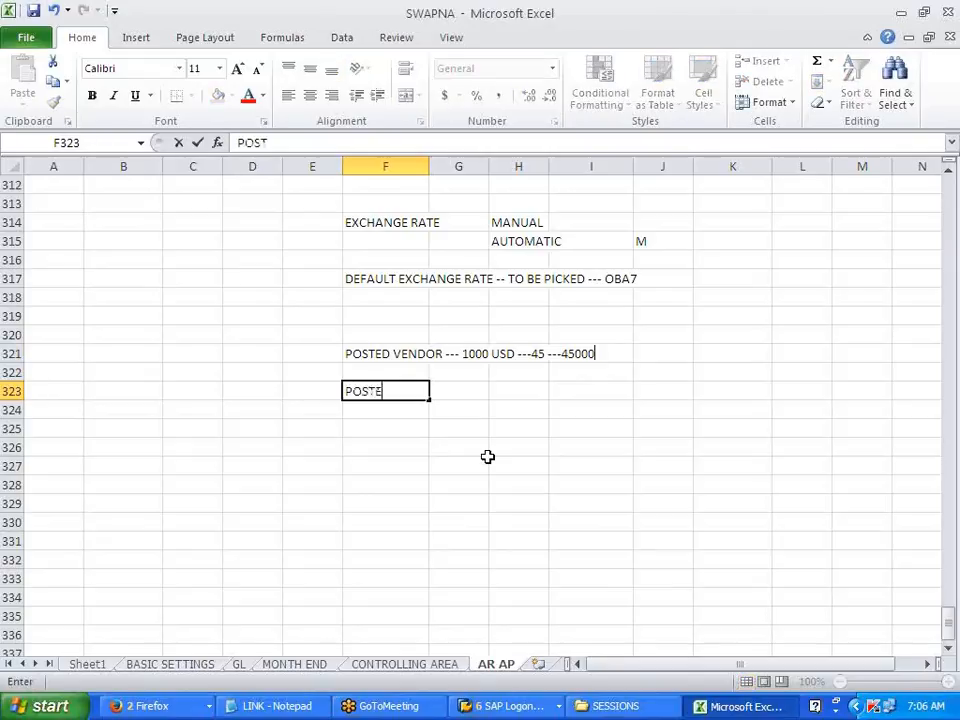
text(TO)
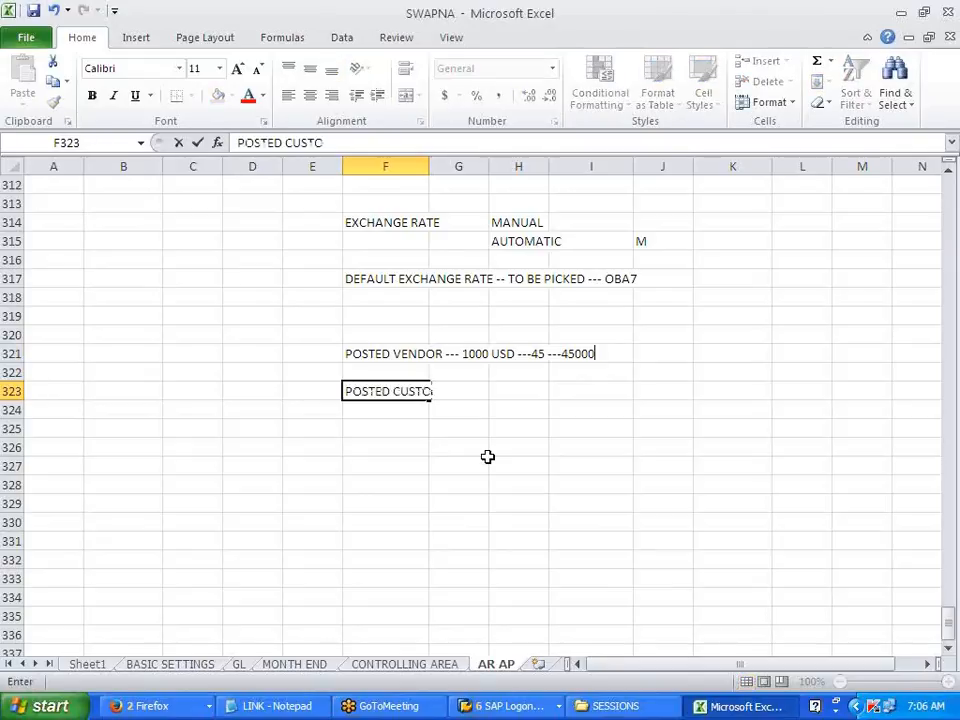
text(MER ----1000)
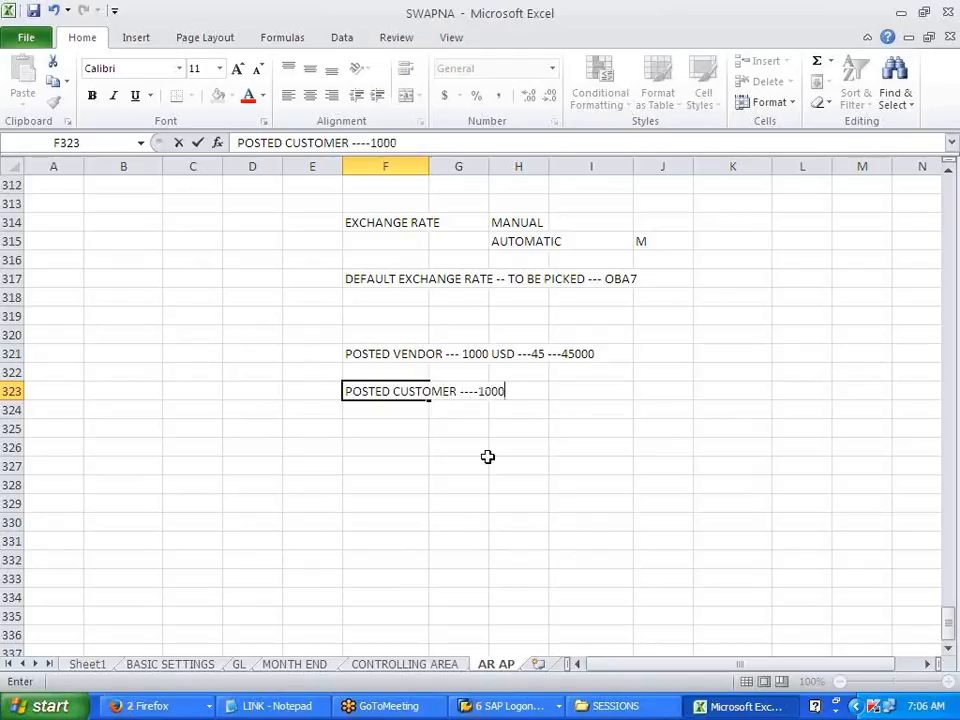
text(USD --60)
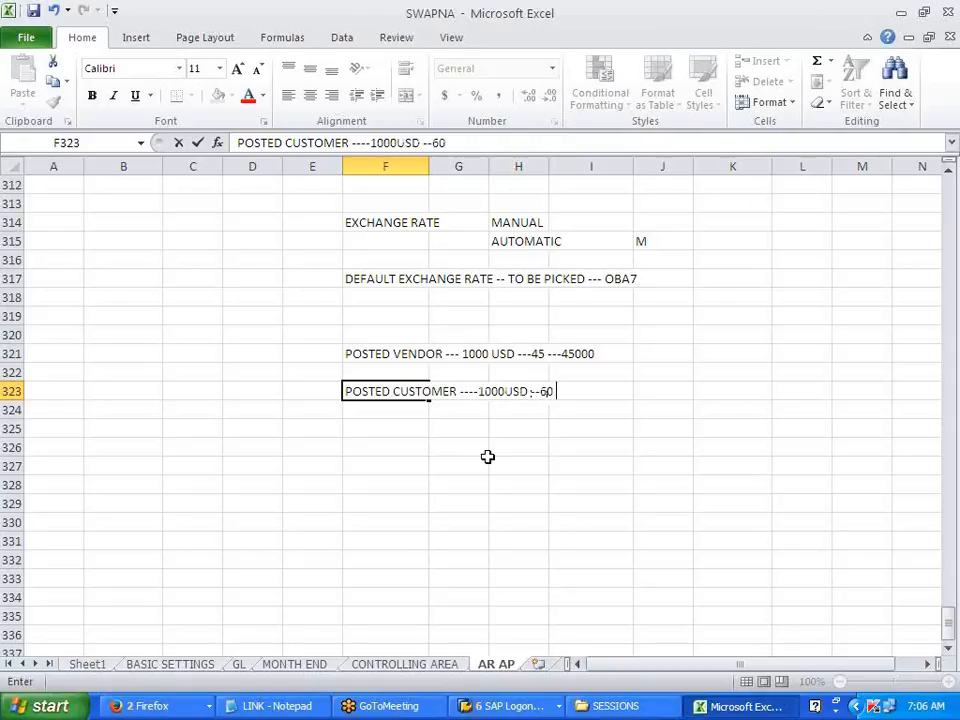
text( ---60000)
click(530, 452)
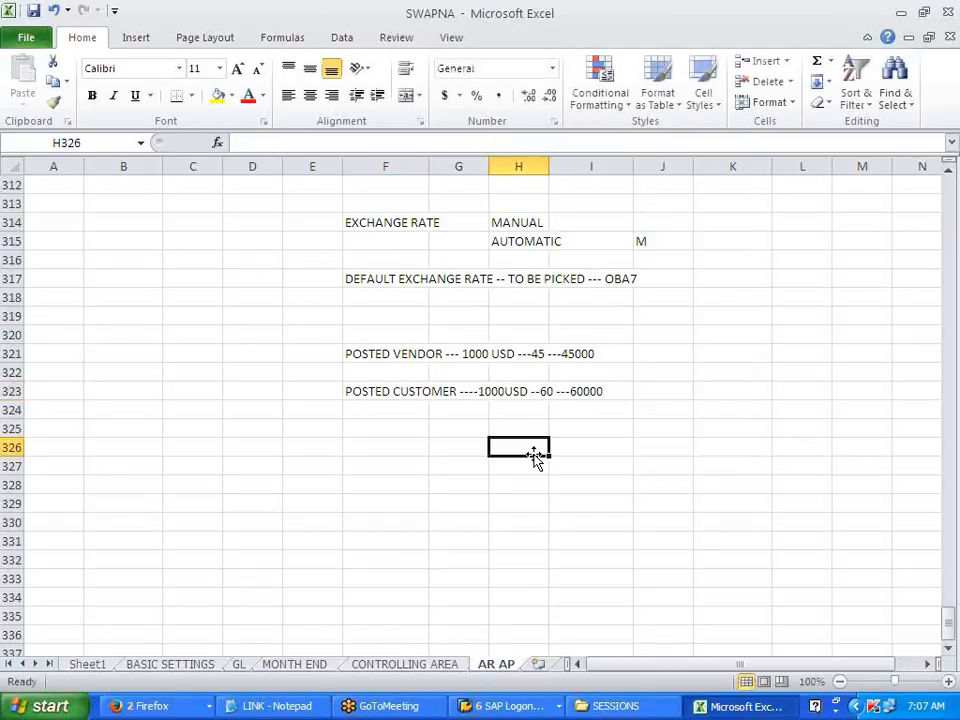
Enter "CLOSE THE BOOKS" in cell F325.
click(406, 429)
text(CLOSE)
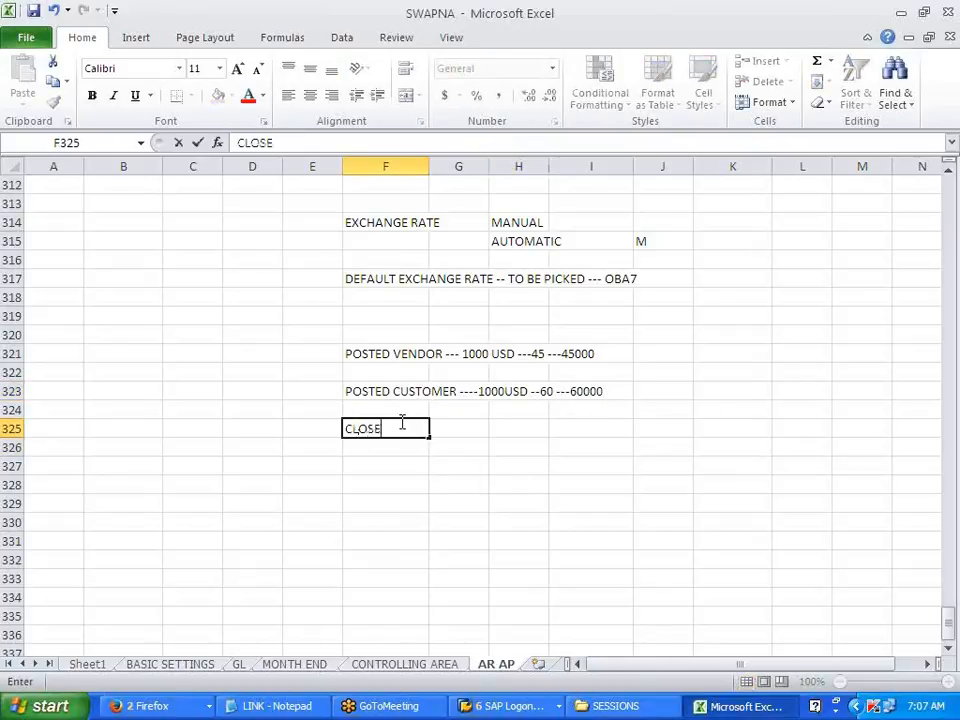
text( THE BOOKS)
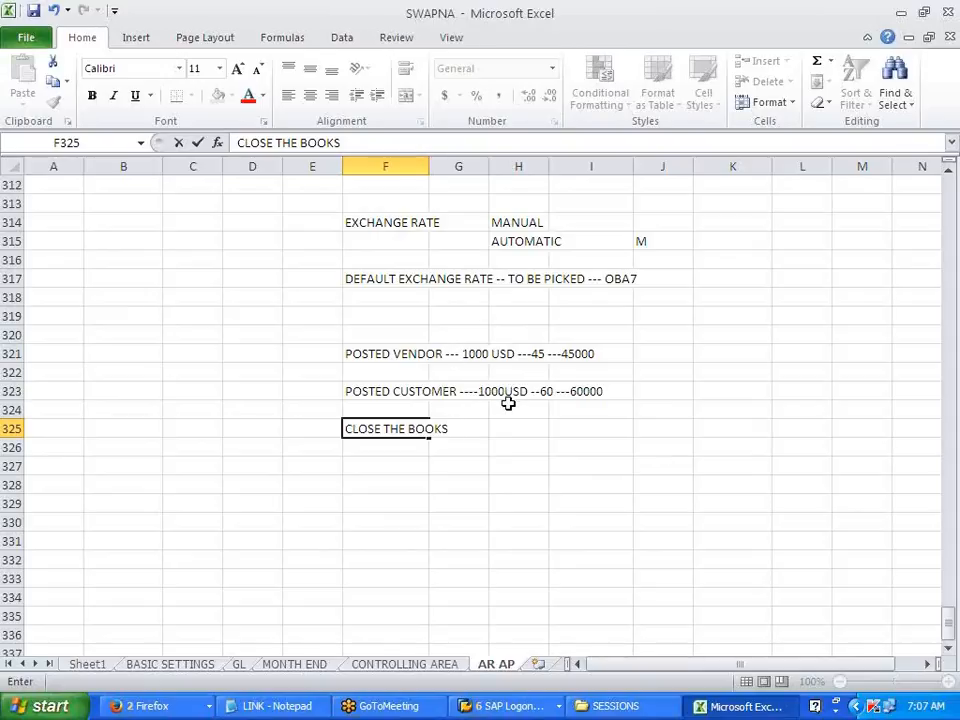
Enter "LAST DAY OF MONTH -- VALUATE THE OPEN ITEMS" in cell H325.
click(523, 432)
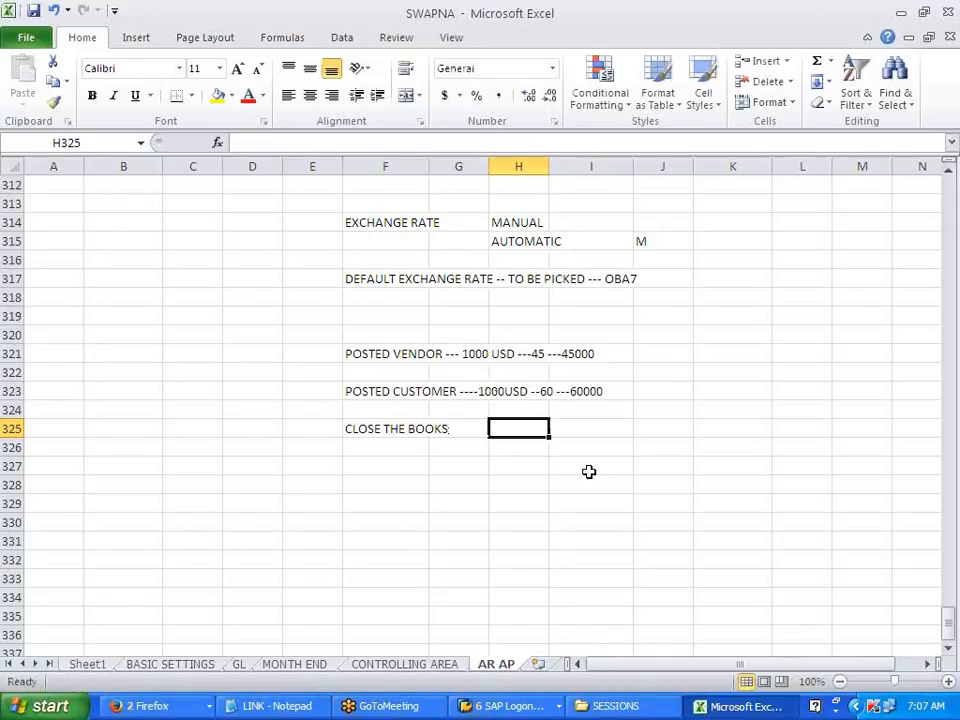
text(LAST T)
key(BackSpace)
text(DAY OF )
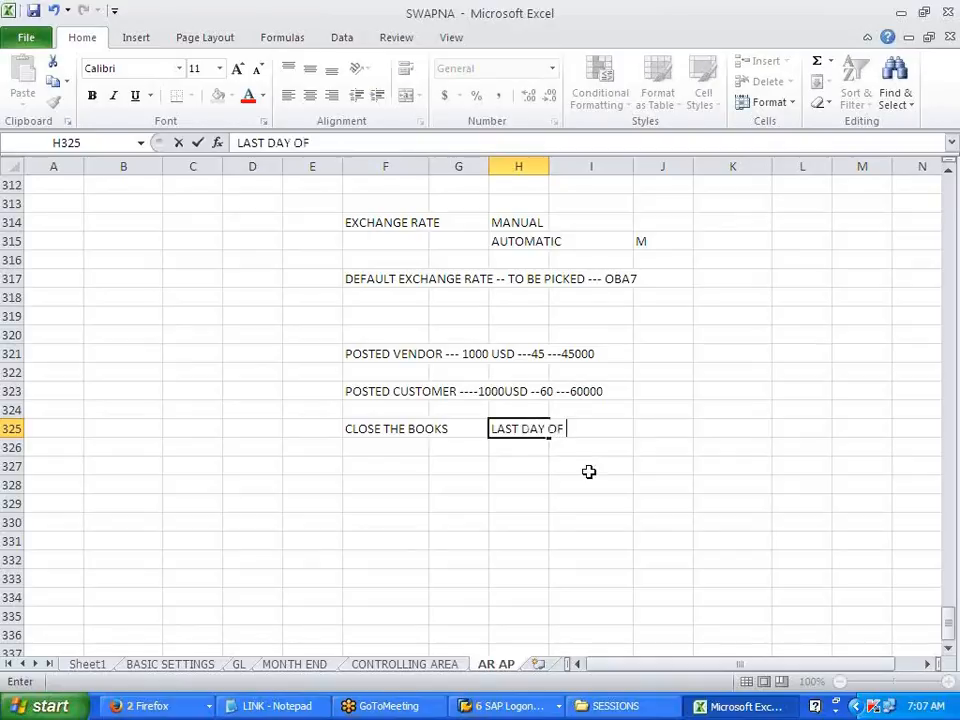
text(MONT)
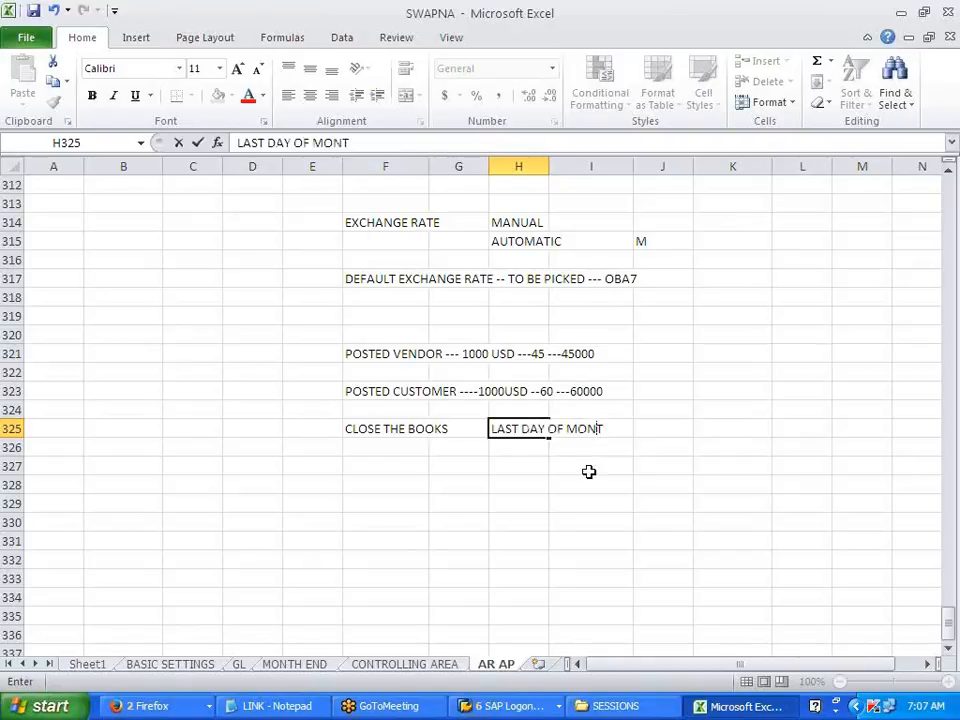
text(H -- VALUATE THE OPEN ITEMS)
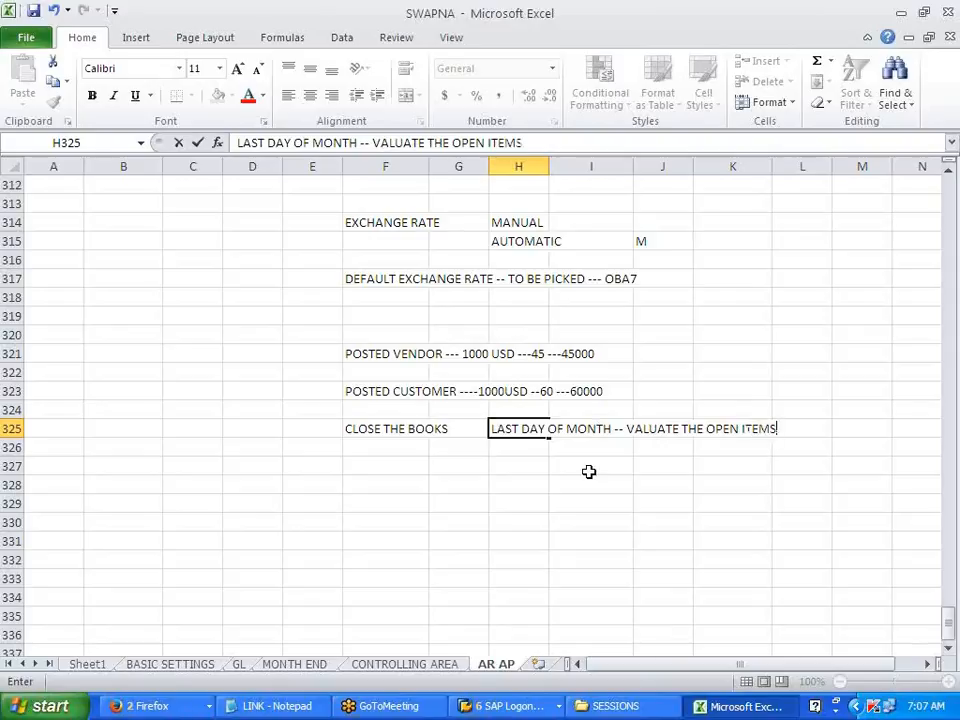
click(589, 471)
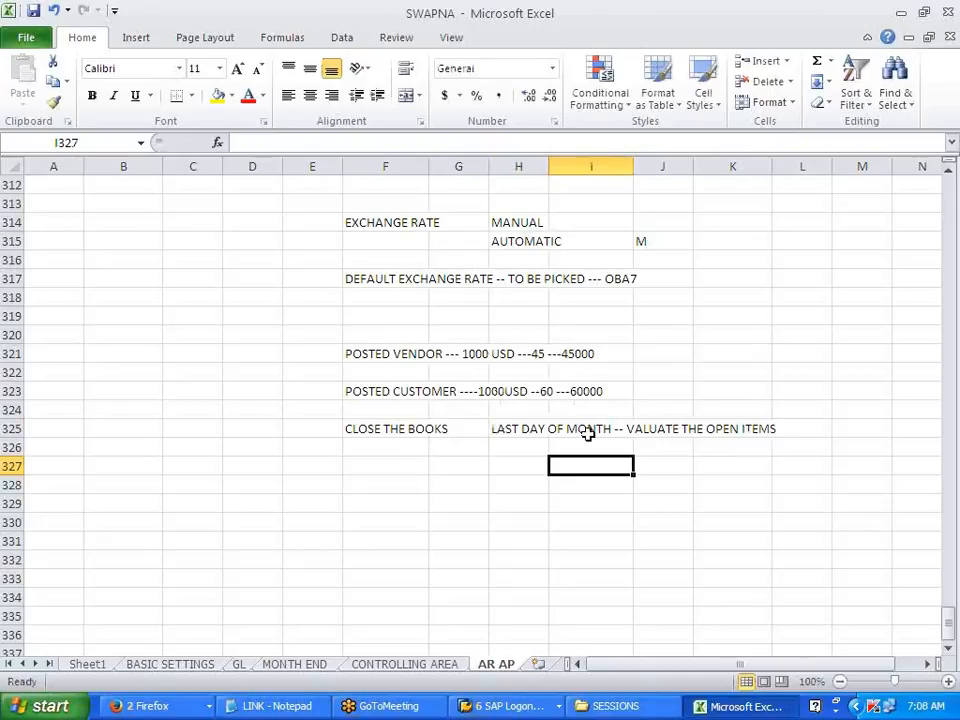
Enter "IAS21" in cell F327.
click(621, 508)
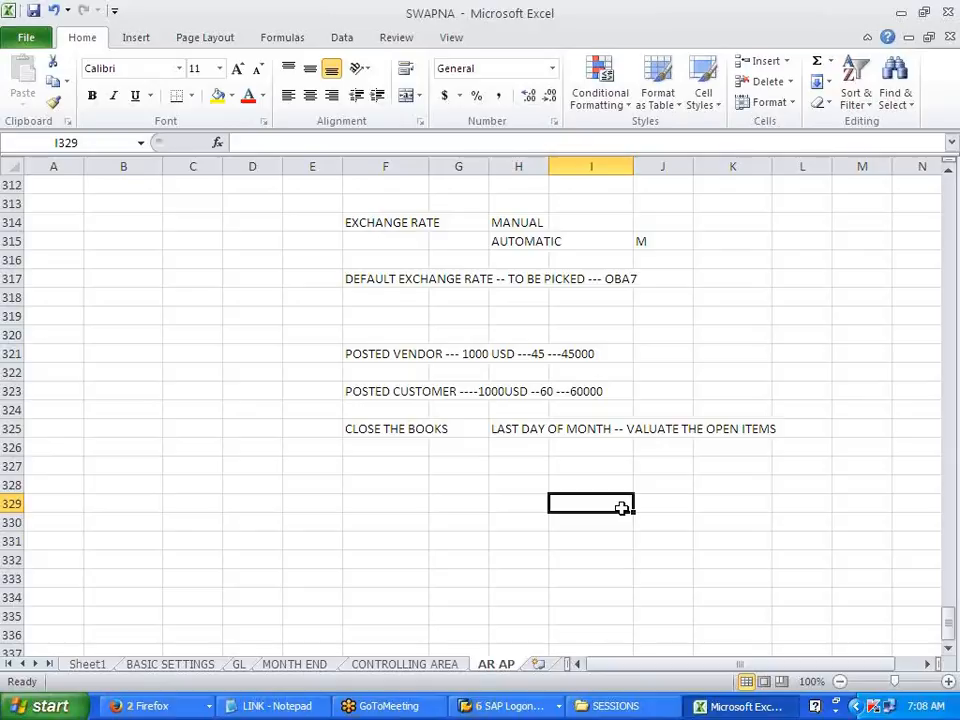
click(405, 467)
text(IAS21)
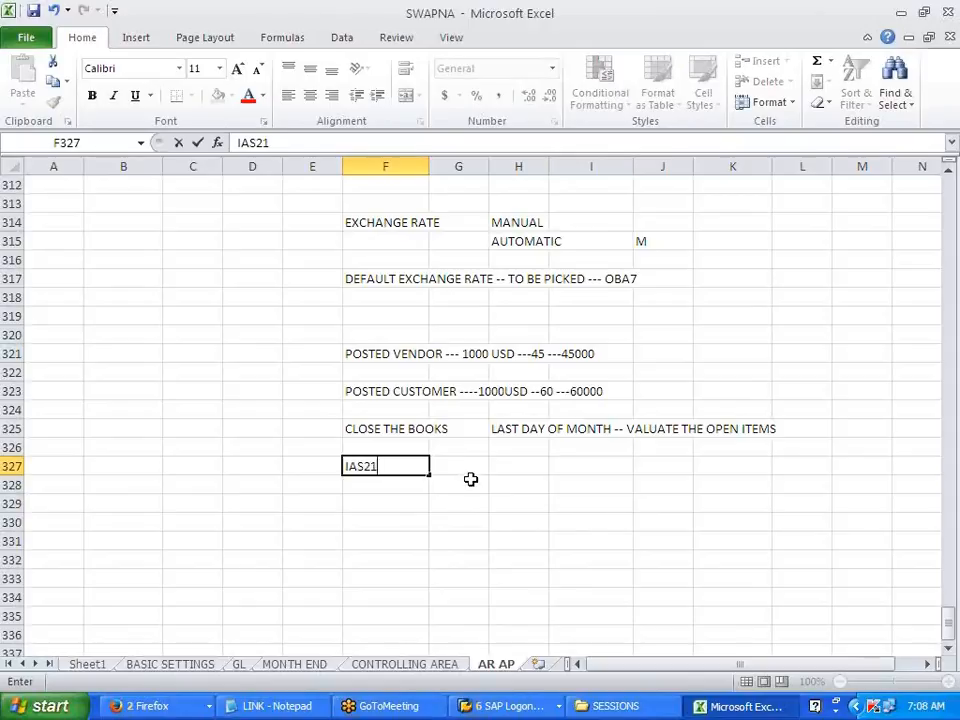
click(470, 480)
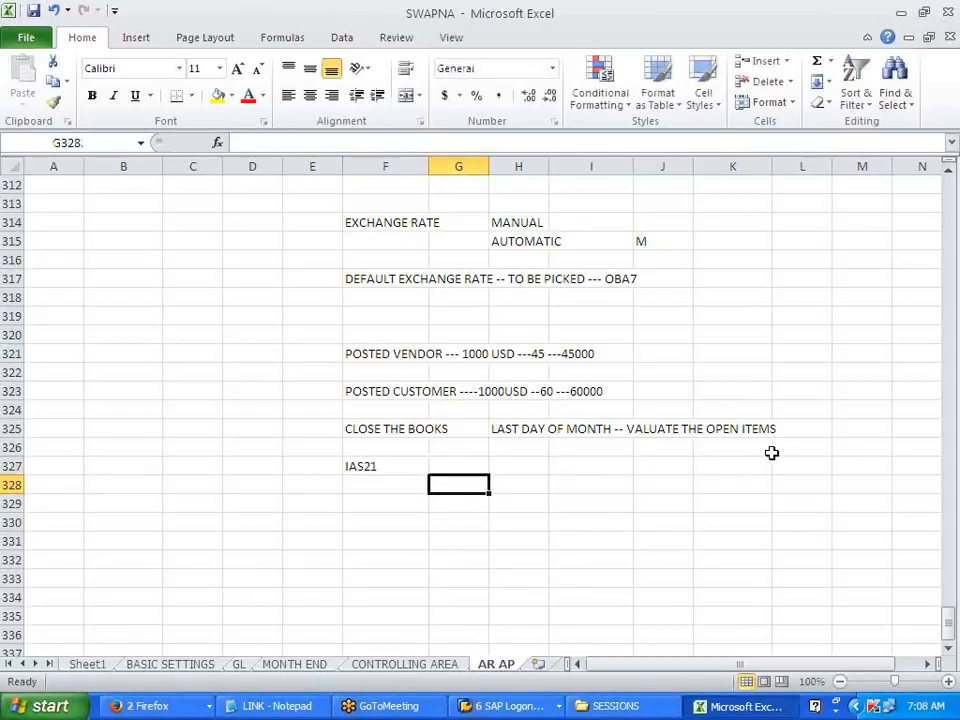
click(576, 469)
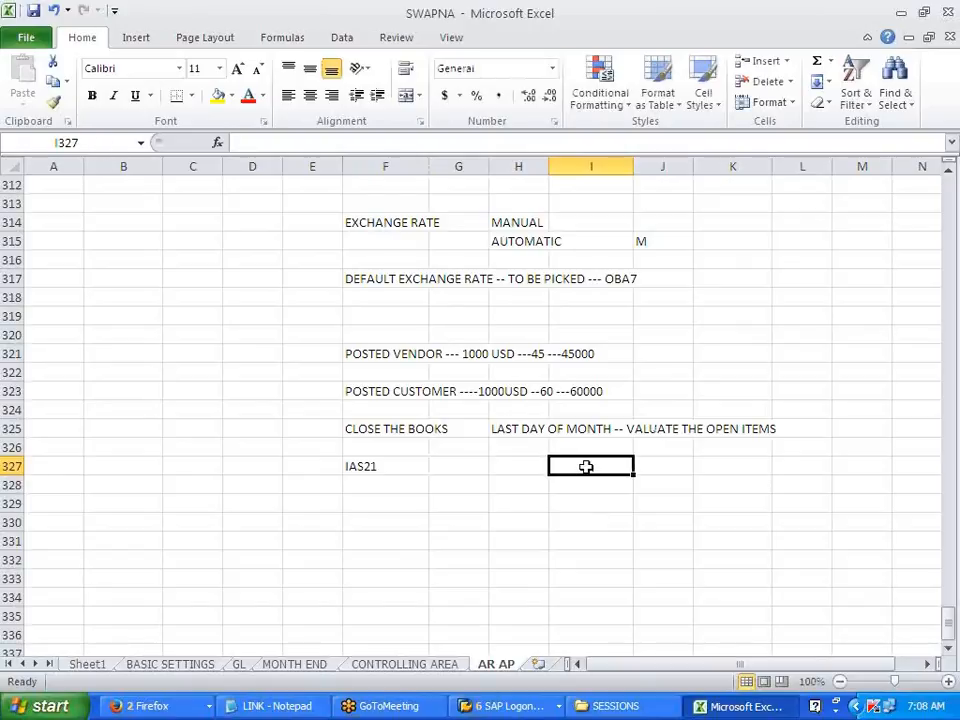
click(620, 537)
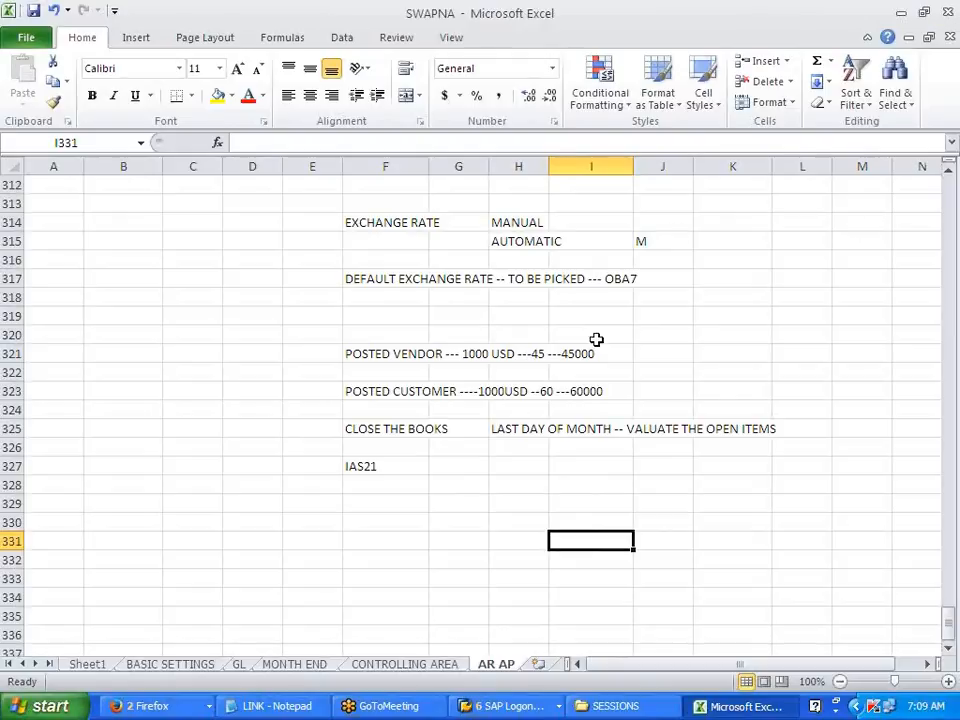
click(655, 489)
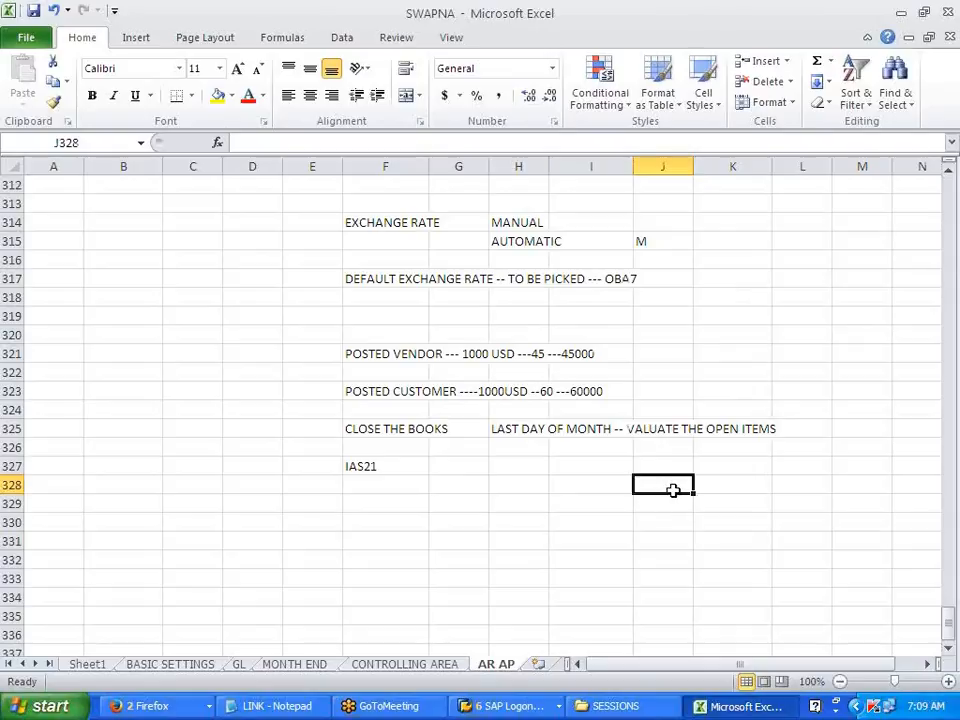
click(948, 54)
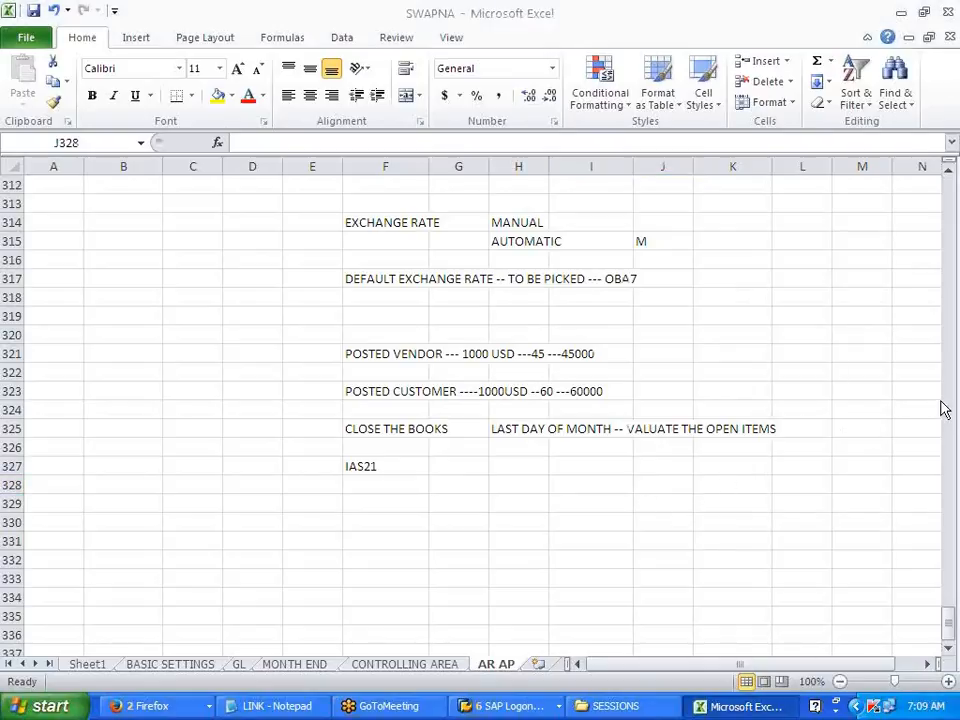